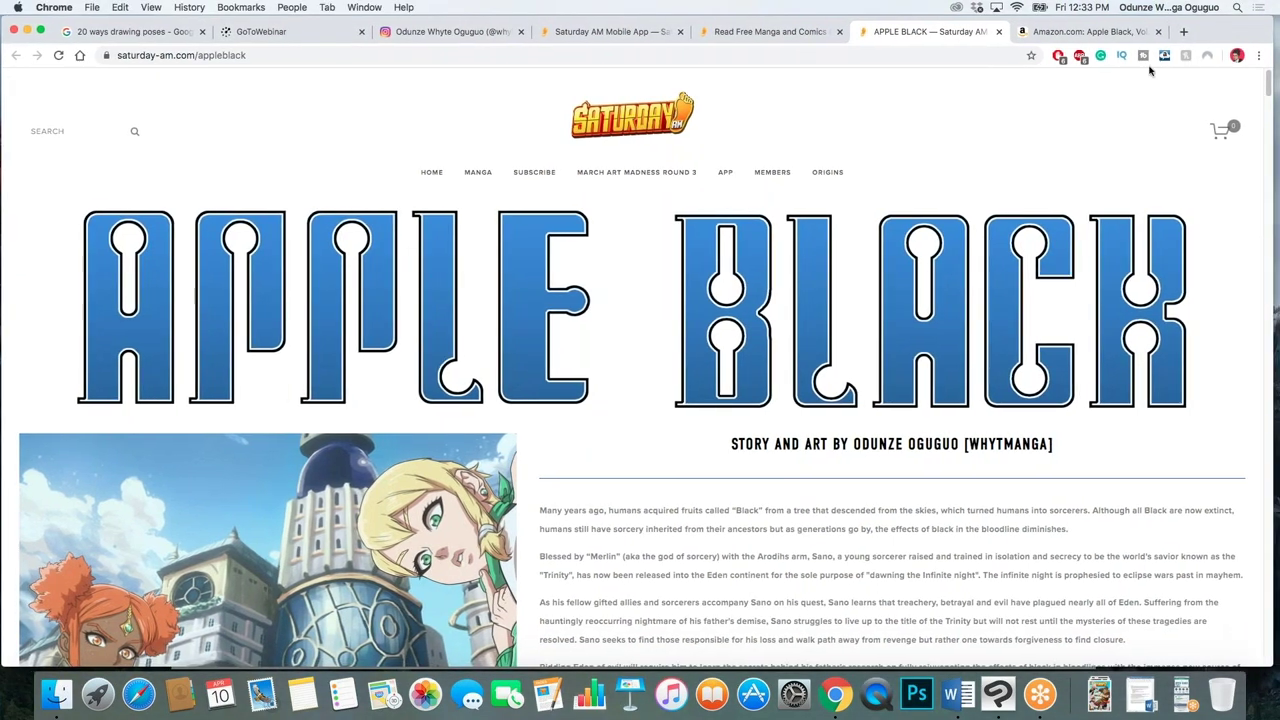
Return to the Apple Black series page in Chrome and scroll down through it
click(997, 692)
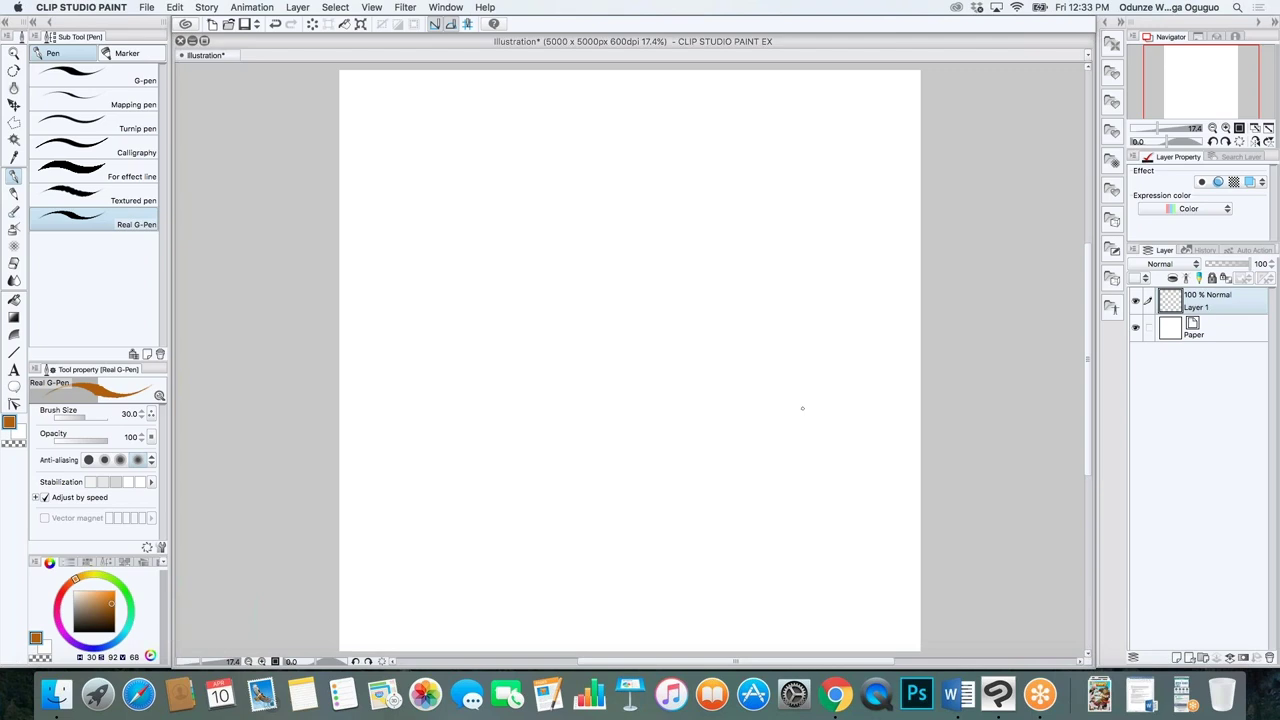
click(835, 694)
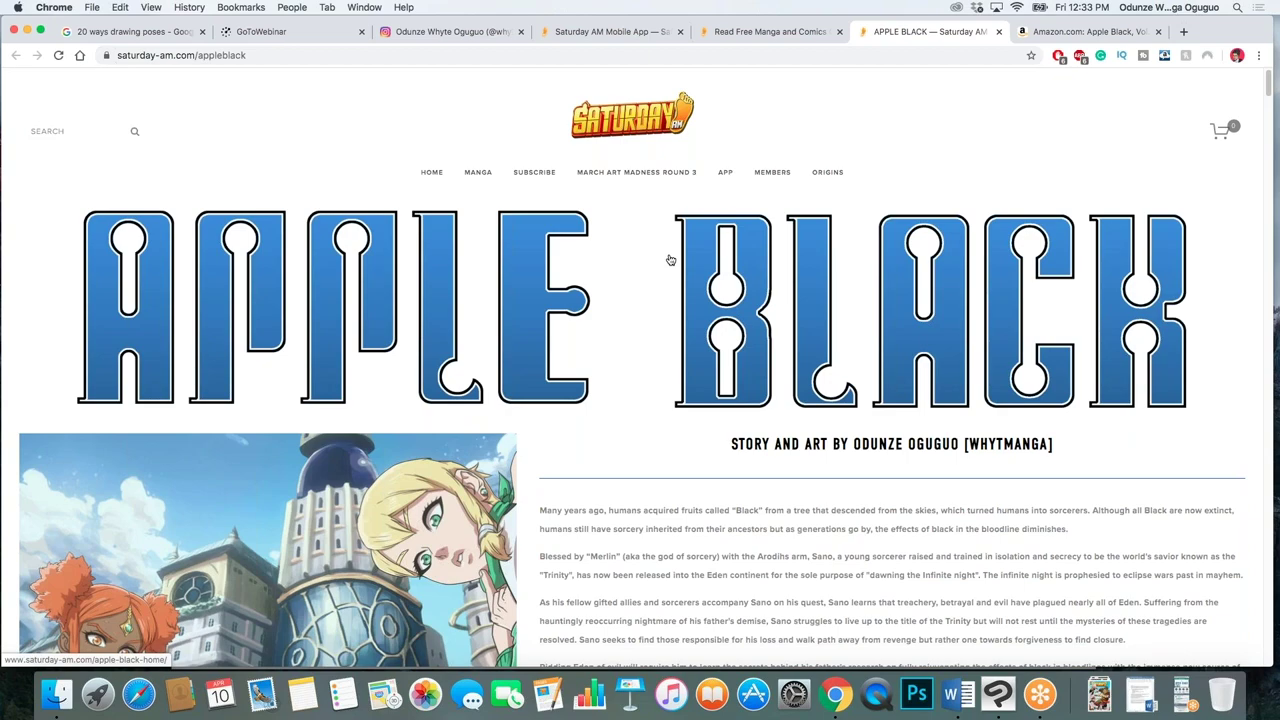
scroll(588, 381, down, 20)
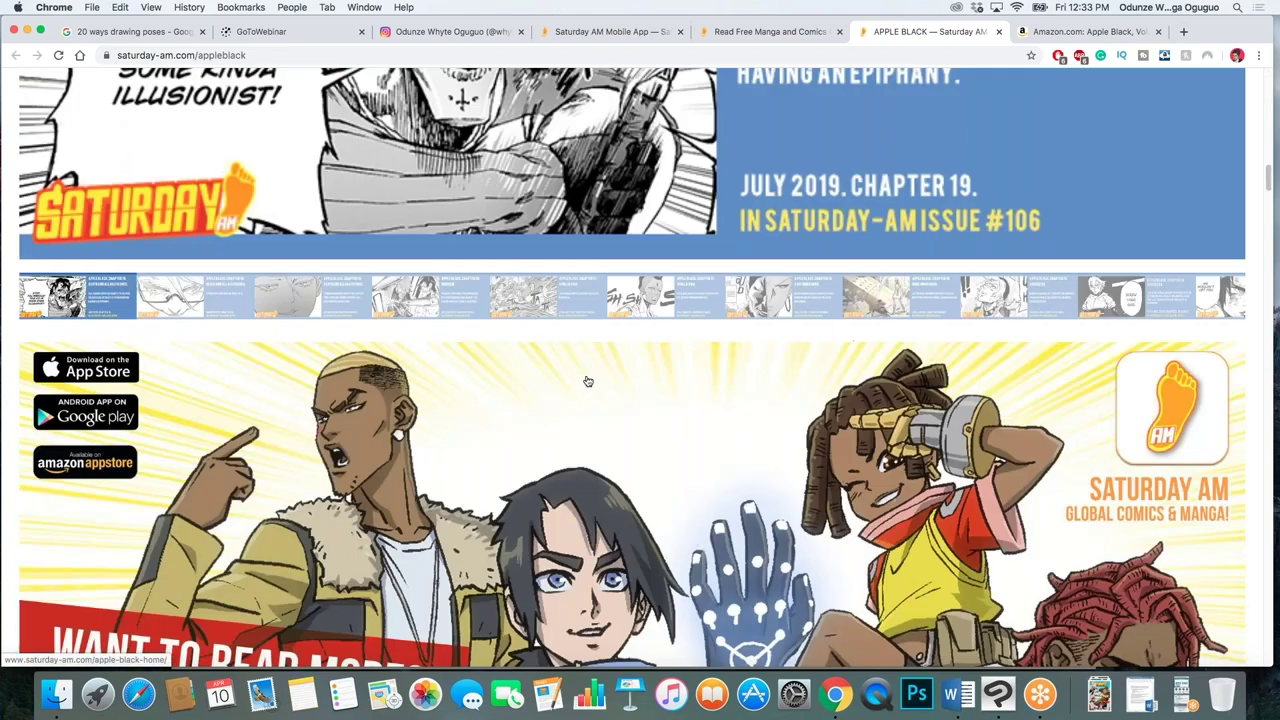
scroll(588, 381, down, 20)
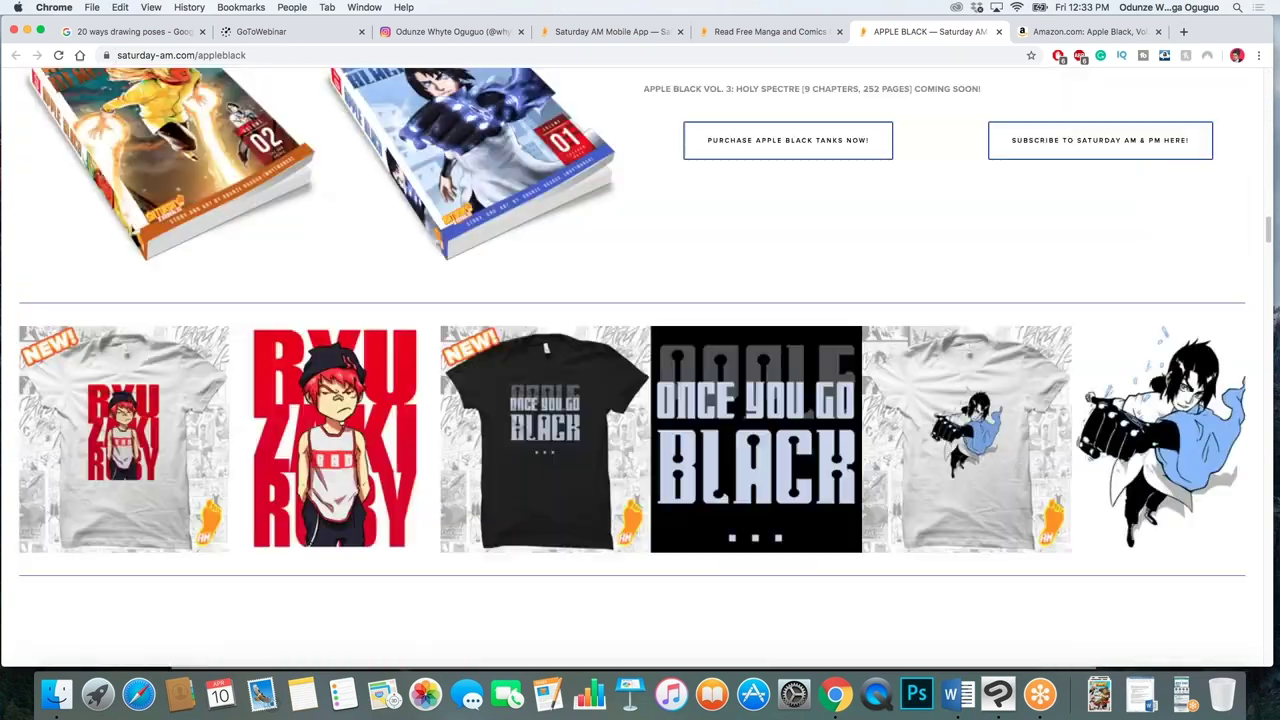
scroll(588, 381, down, 20)
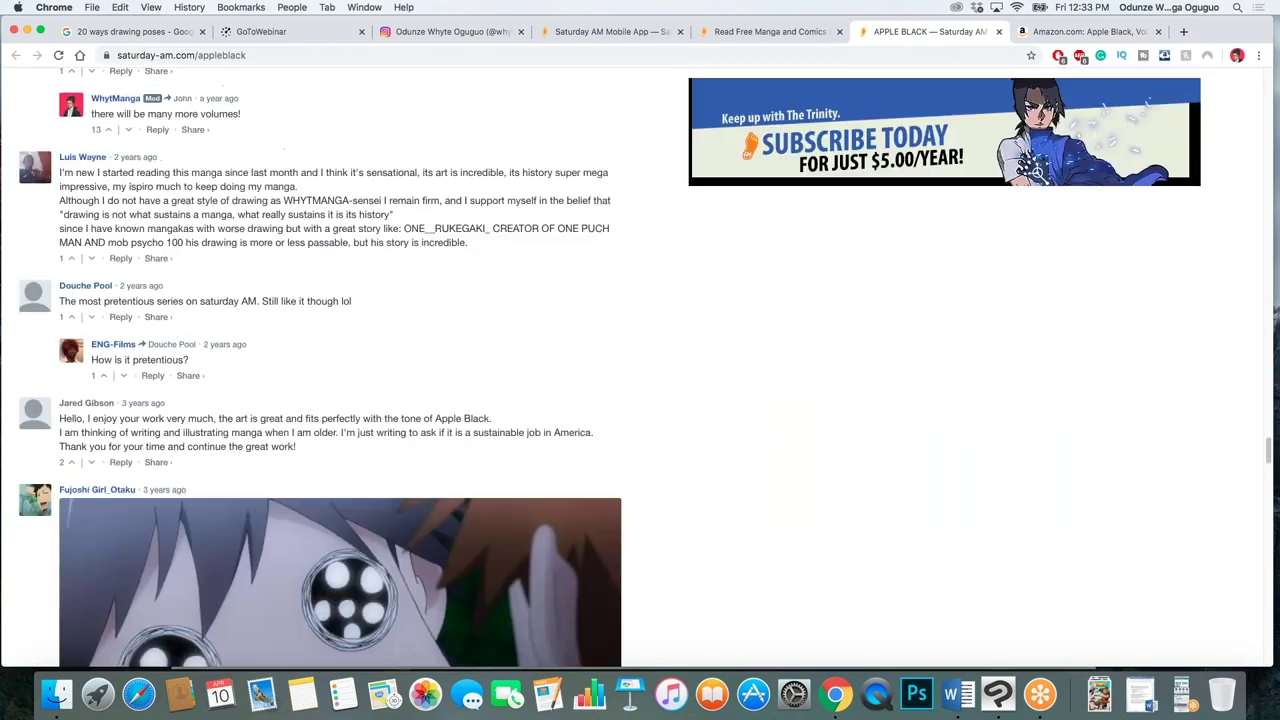
scroll(588, 381, down, 10)
scroll(588, 381, up, 10)
scroll(588, 381, down, 3)
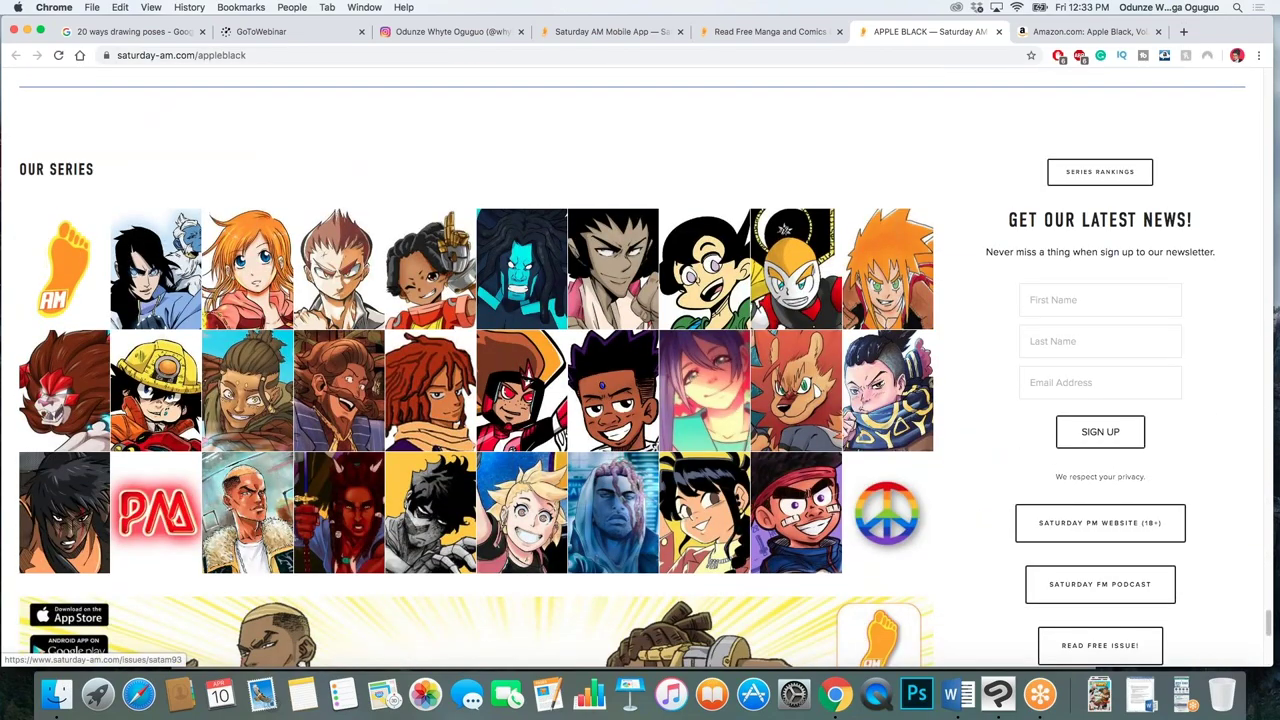
scroll(588, 381, down, 5)
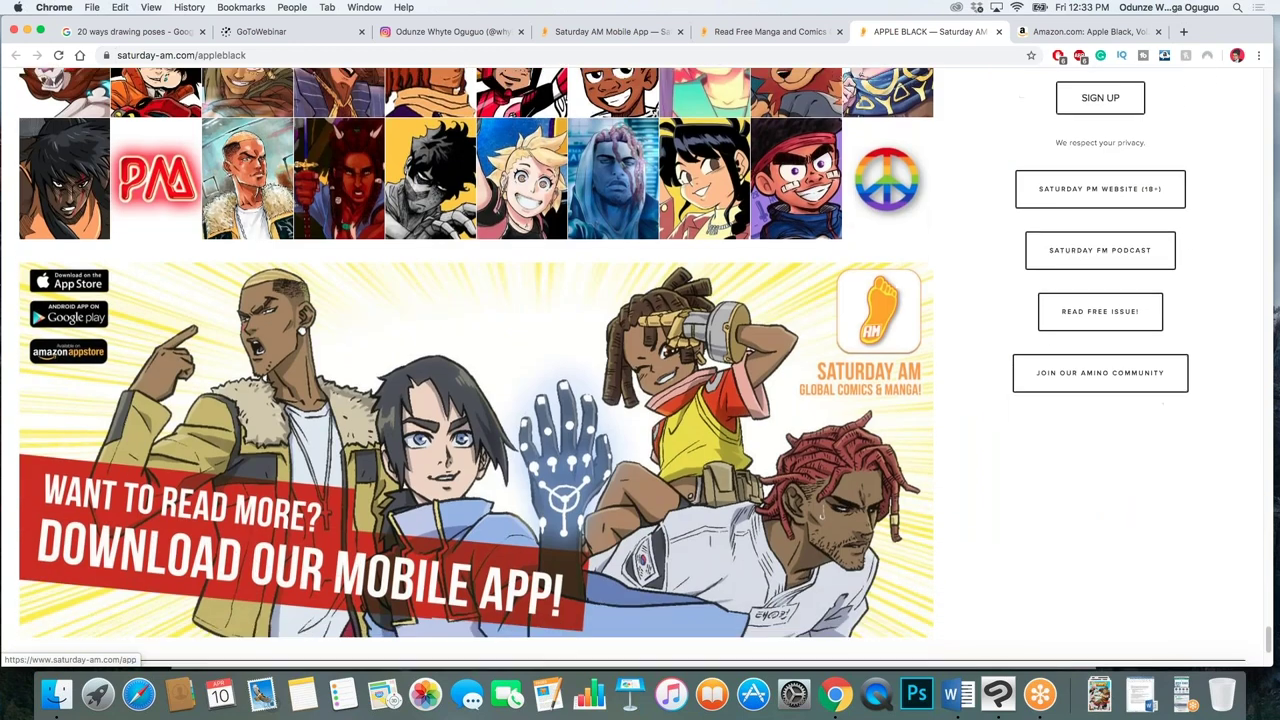
Scroll further through the Apple Black page, then bring back Clip Studio Paint's blank canvas
scroll(276, 330, down, 1)
scroll(229, 478, down, 1)
scroll(229, 478, down, 2)
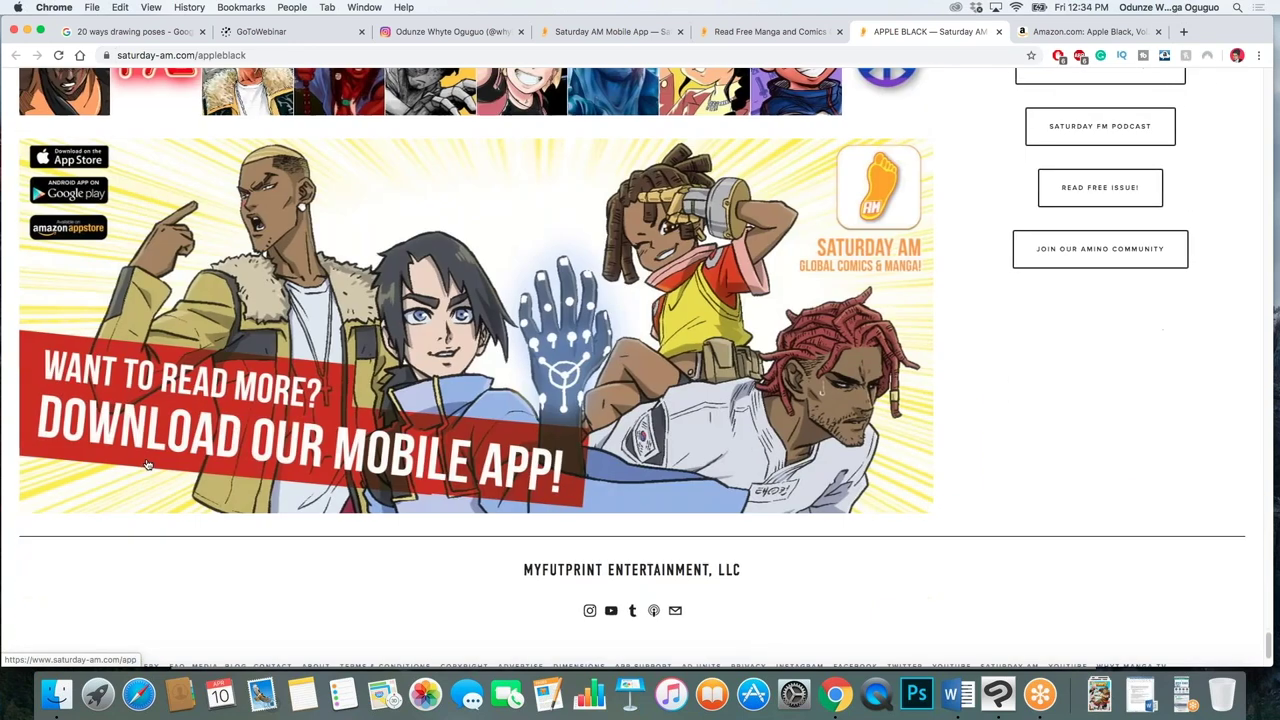
scroll(252, 457, up, 2)
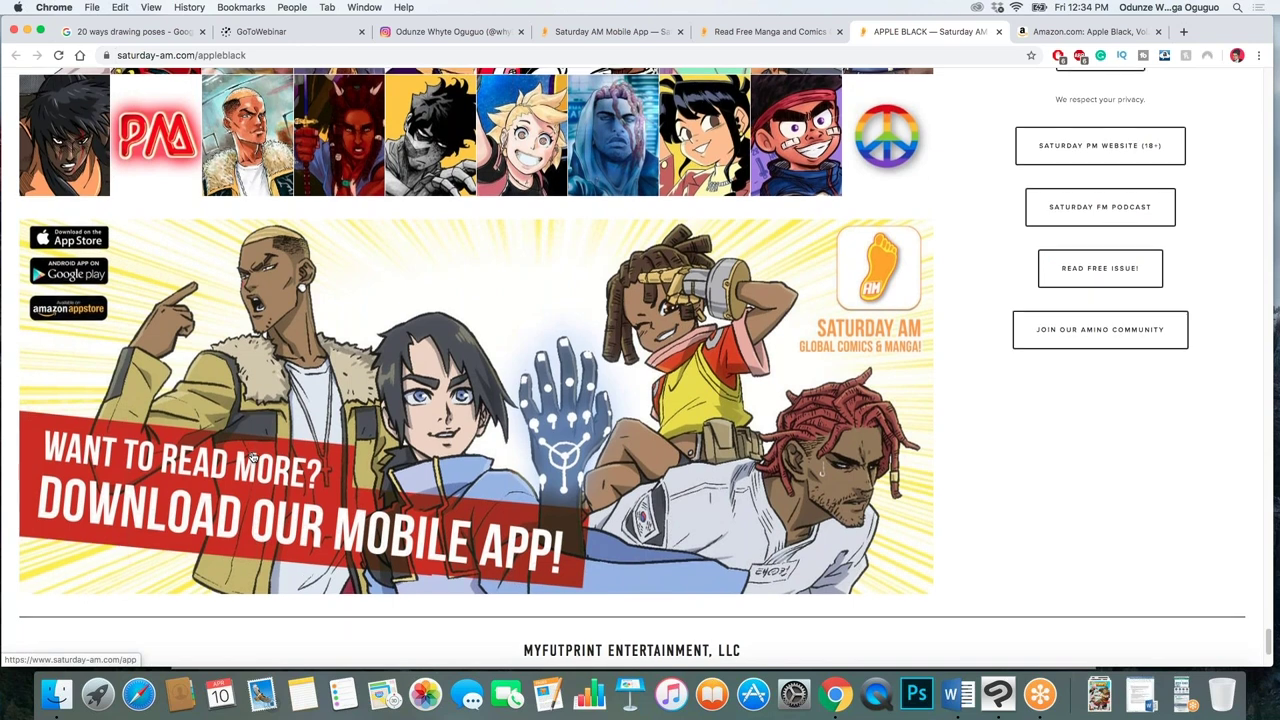
scroll(252, 457, up, 20)
scroll(364, 406, up, 3)
scroll(364, 406, down, 3)
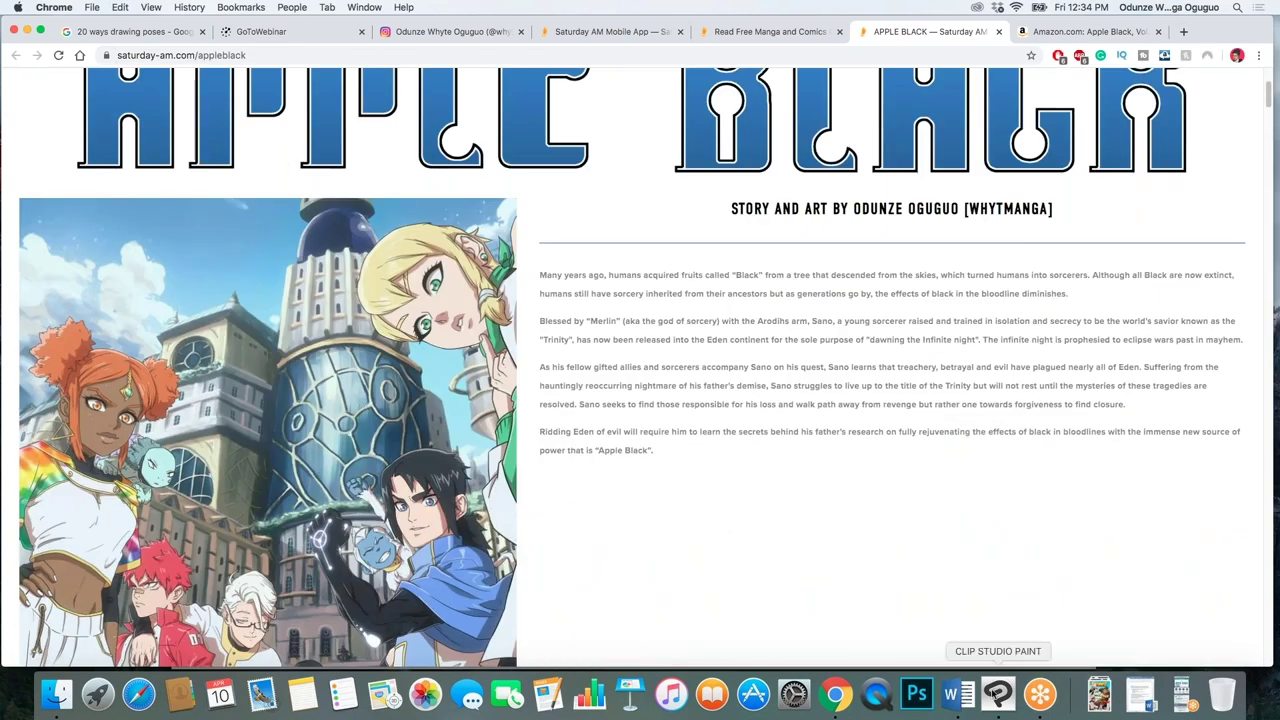
click(997, 694)
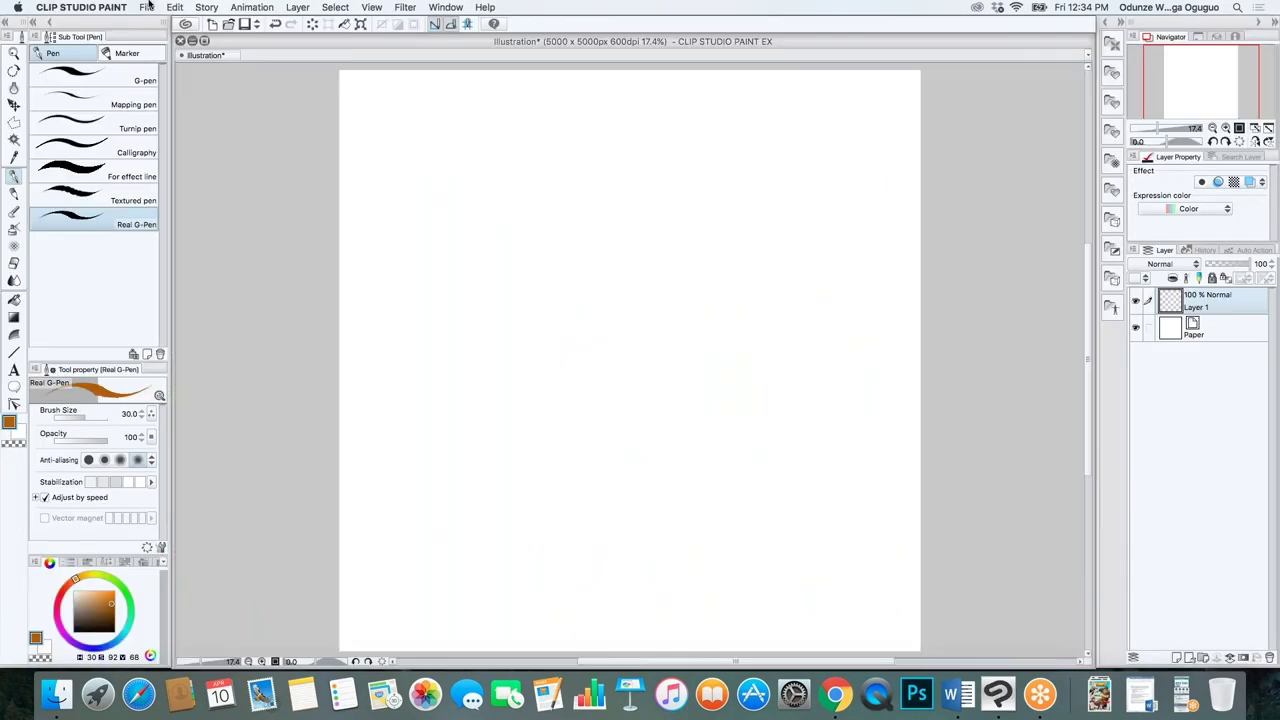
Open the recent comic page AB1point2 07, then return to the blank Illustration canvas
click(146, 7)
mouse_move(206, 61)
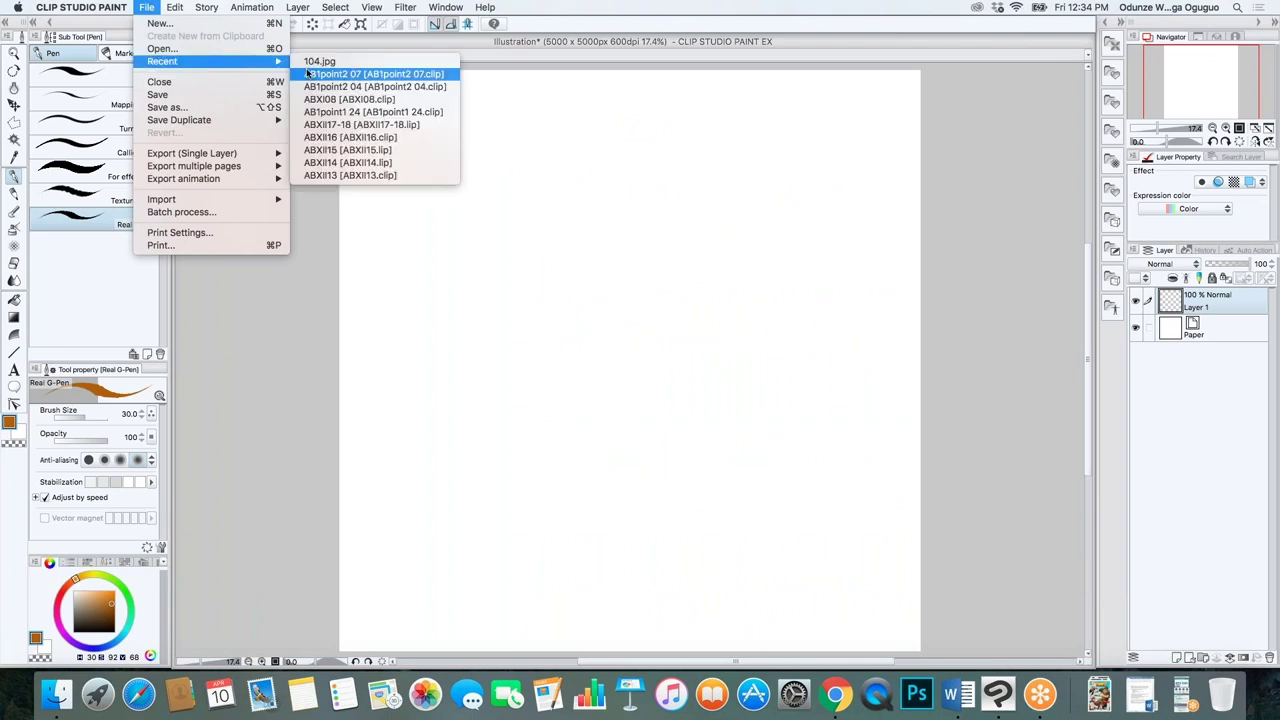
click(308, 74)
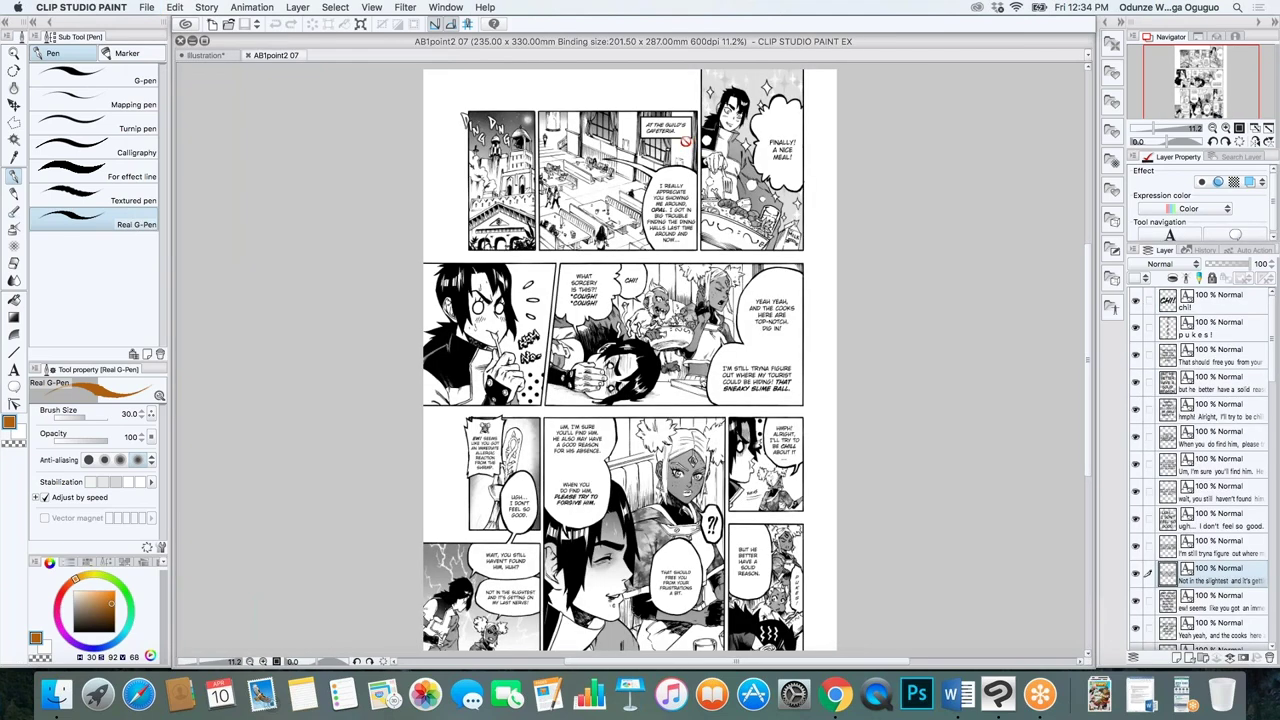
click(205, 56)
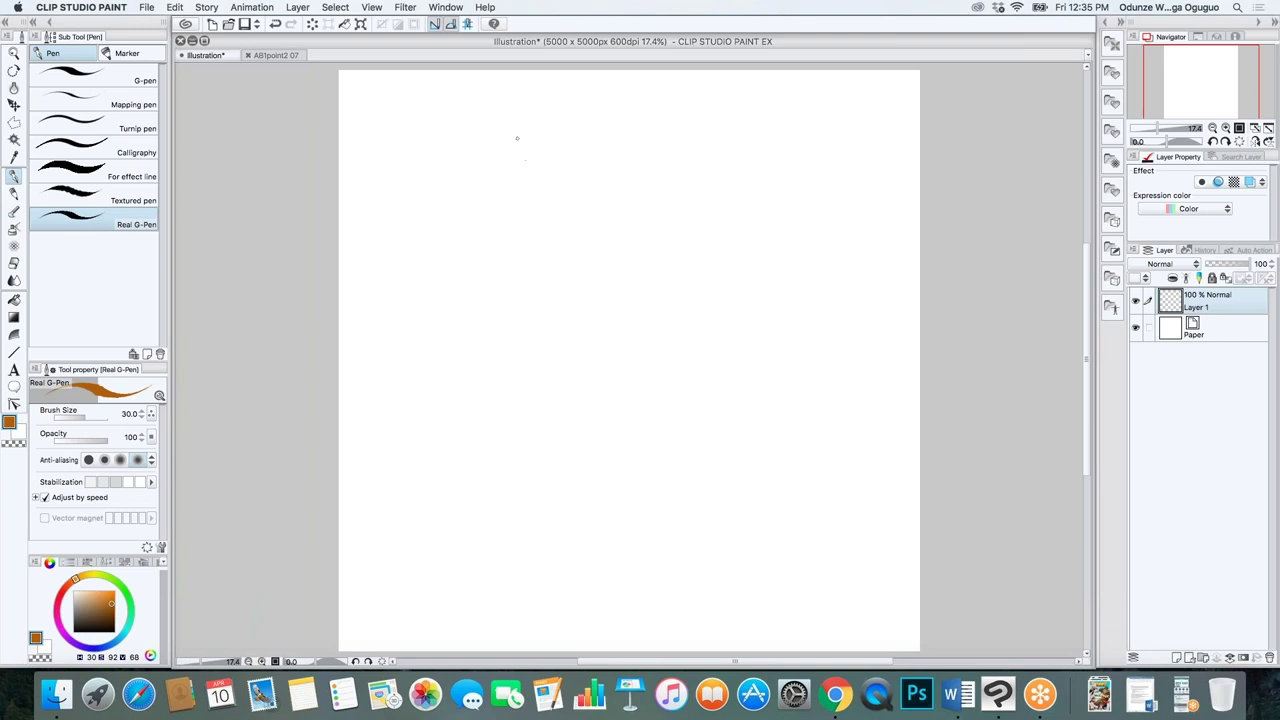
Handwrite 'Poses' near the canvas top with the Real G-Pen and raise brush size to 221.4
drag(550, 96, 568, 108)
drag(576, 101, 618, 112)
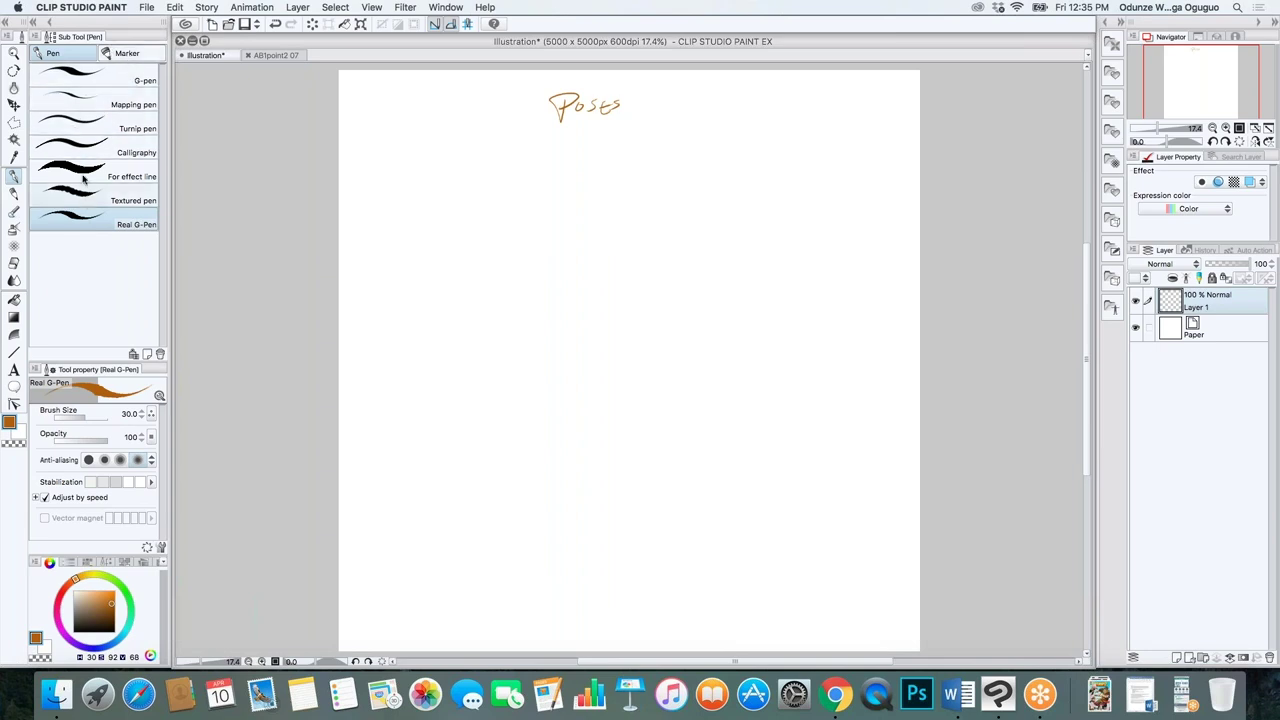
key(p)
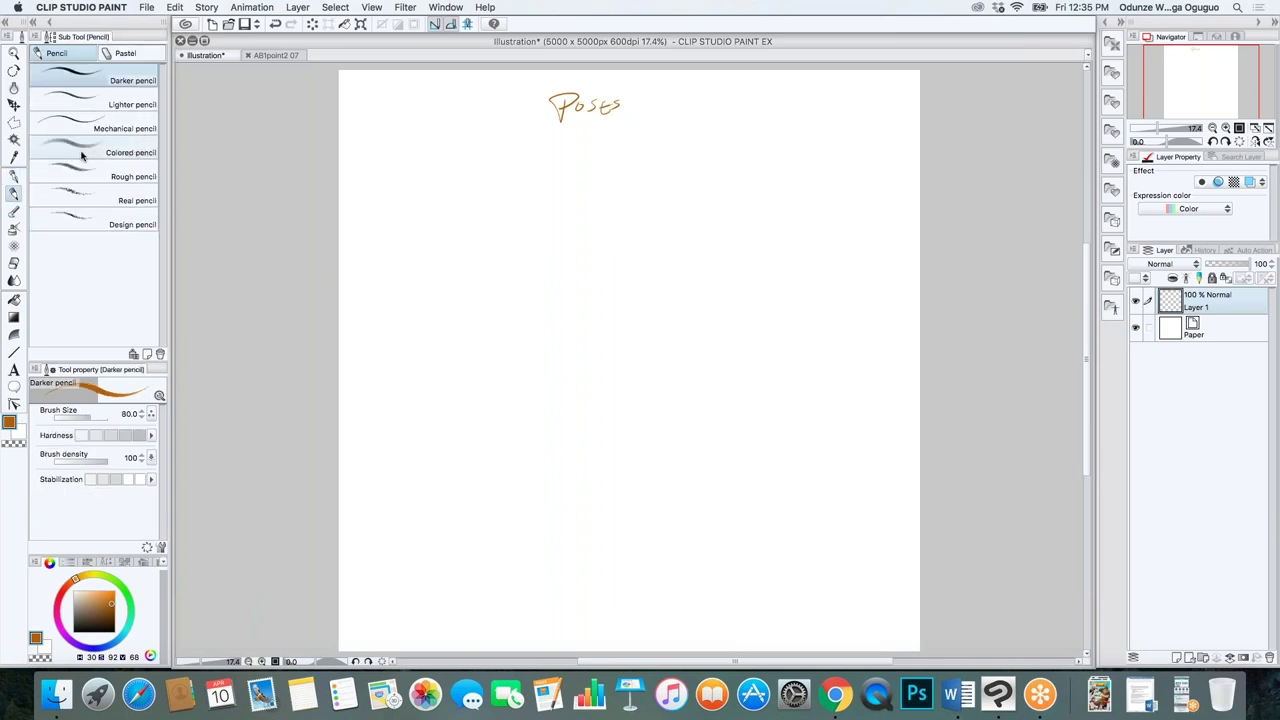
key(p)
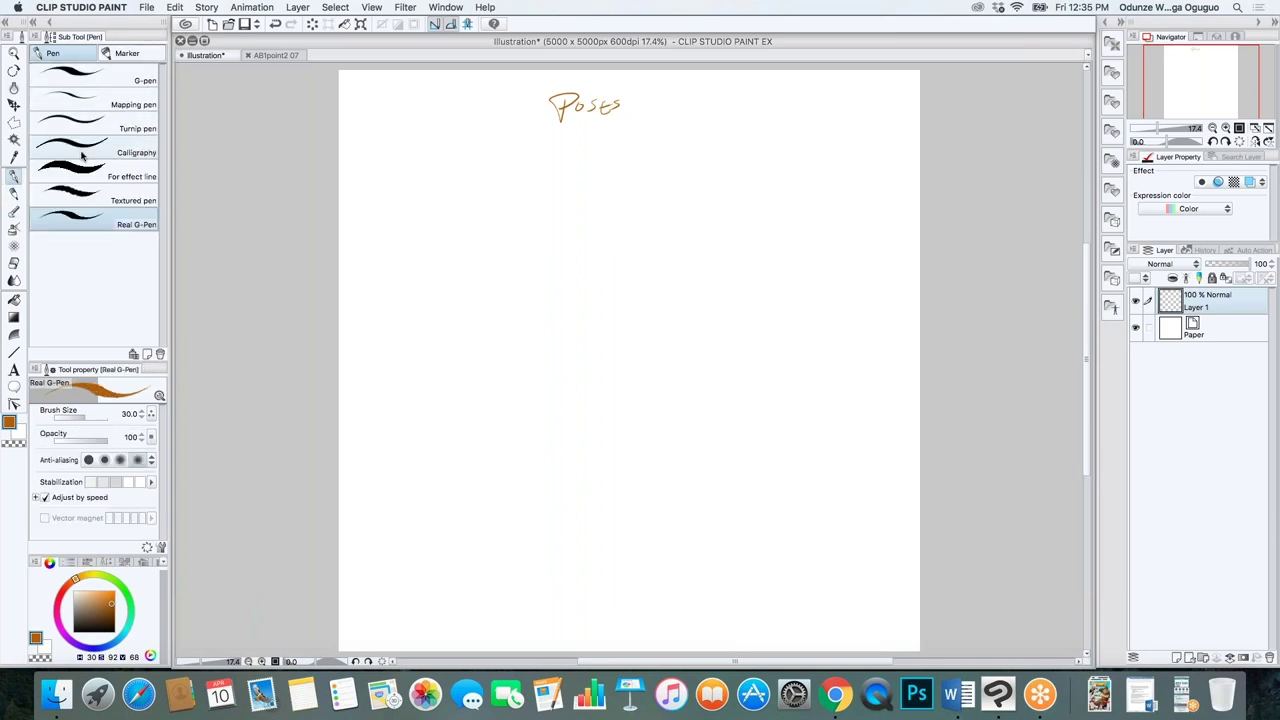
click(93, 414)
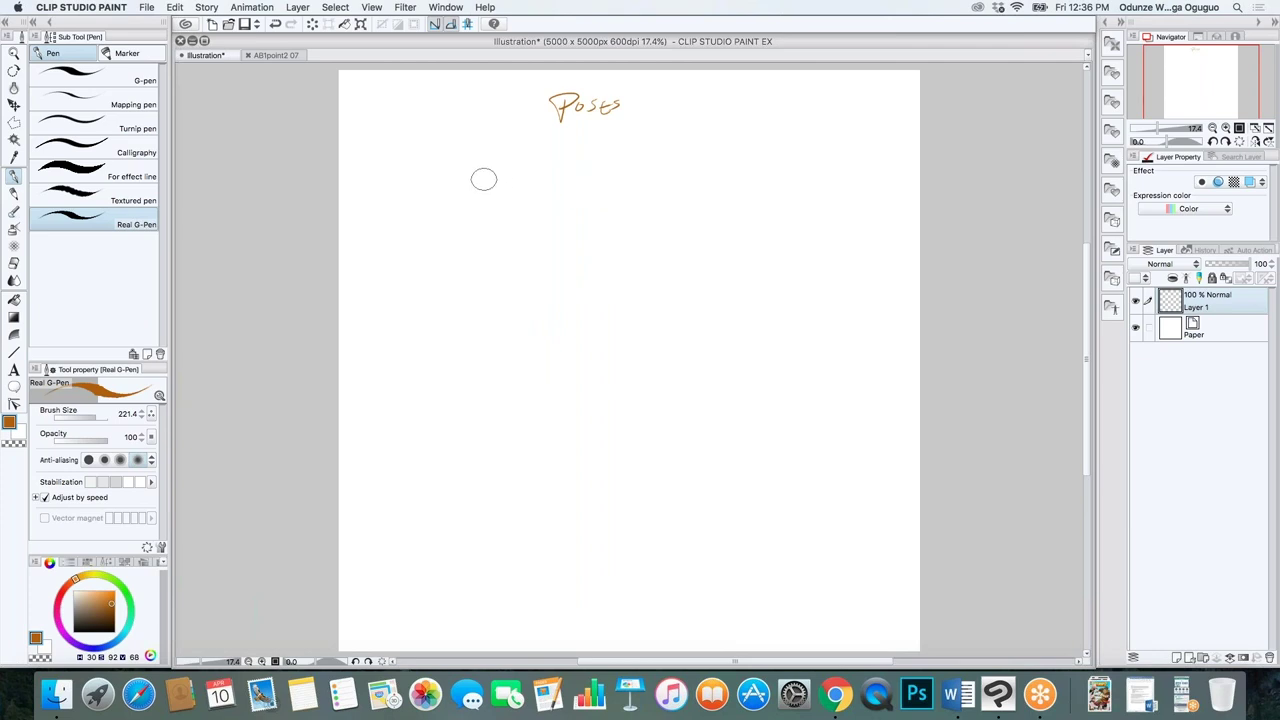
click(460, 158)
mouse_move(460, 158)
mouse_down()
mouse_move(462, 203)
mouse_move(538, 166)
mouse_up()
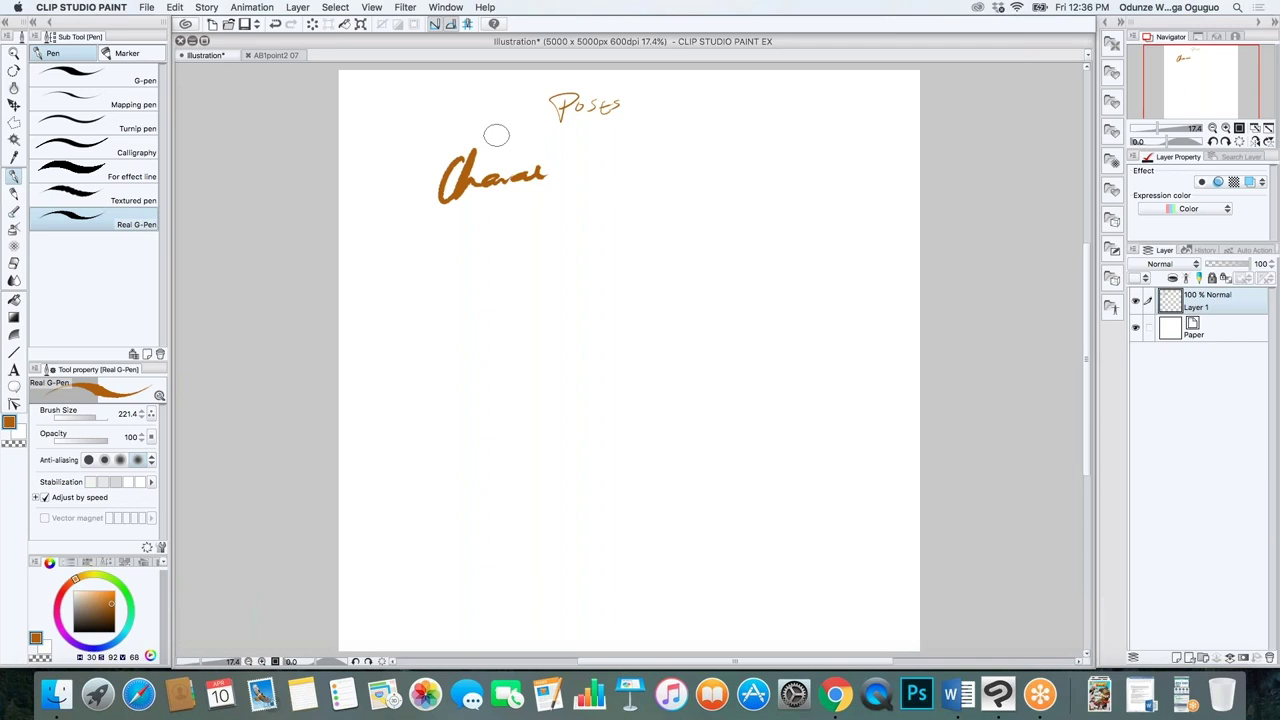
key(e)
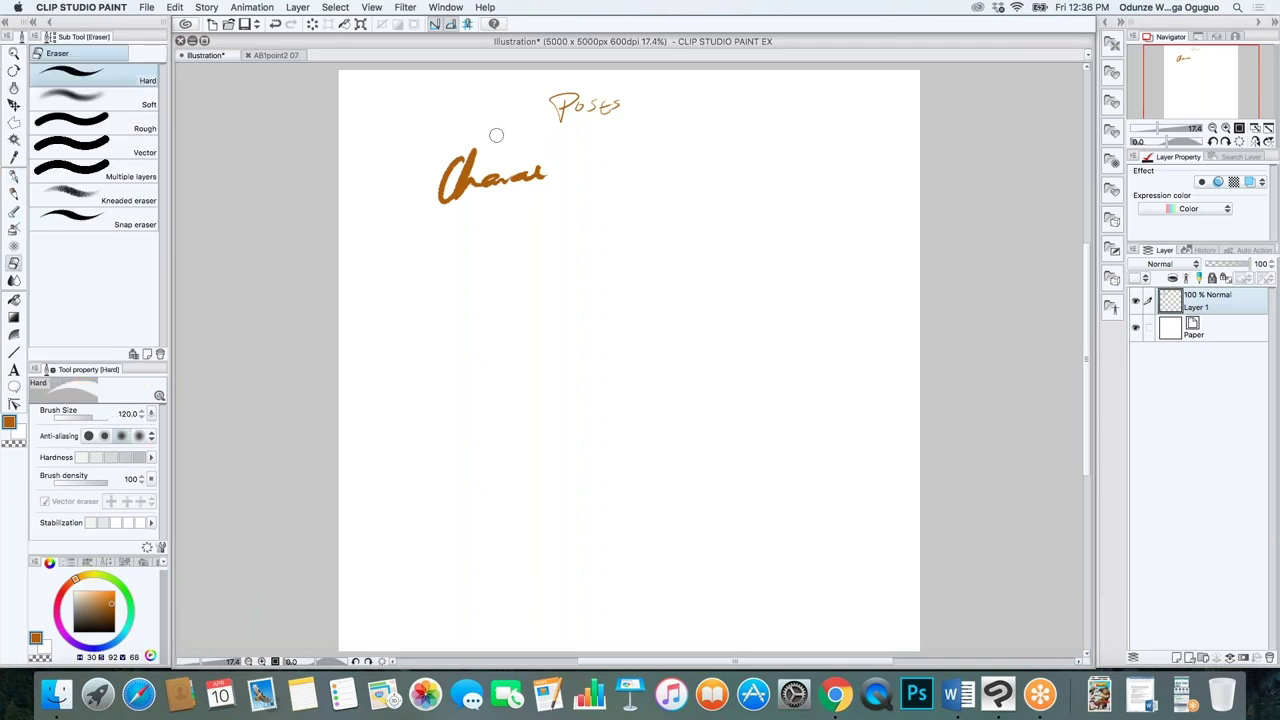
mouse_move(514, 194)
mouse_down()
mouse_move(557, 171)
mouse_move(443, 205)
mouse_move(498, 144)
mouse_move(449, 163)
mouse_move(466, 169)
mouse_up()
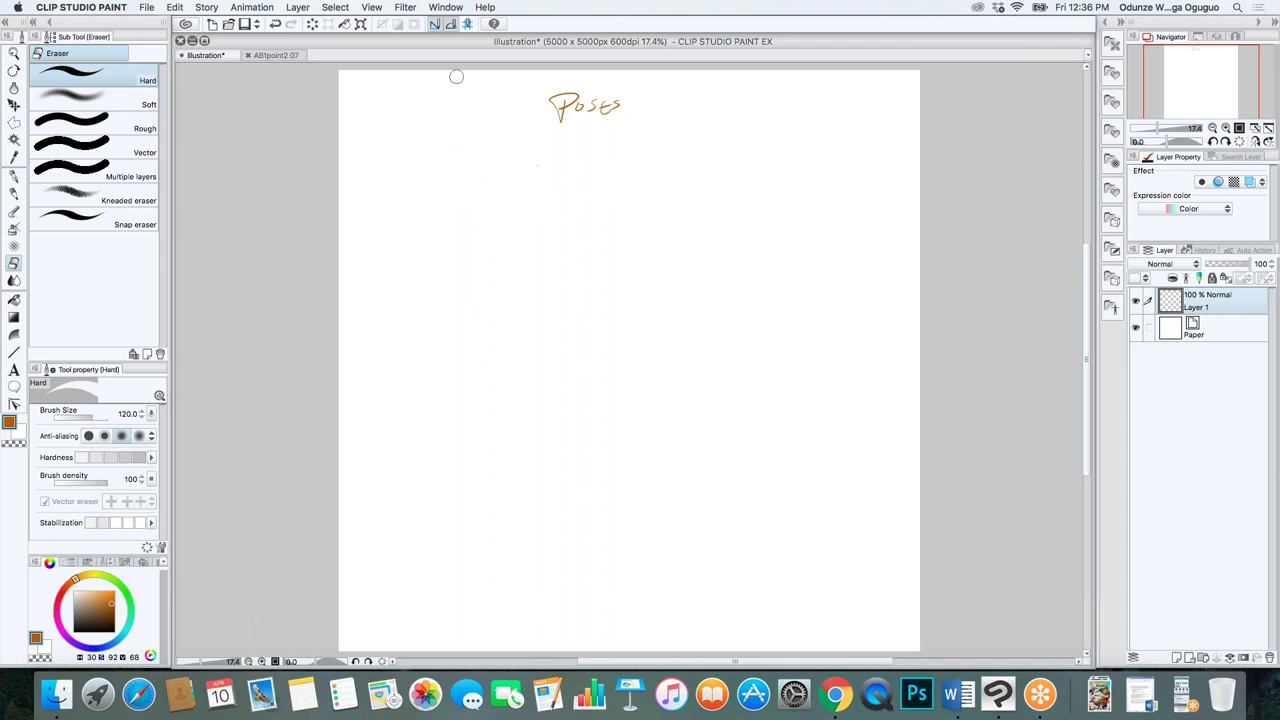
key(p)
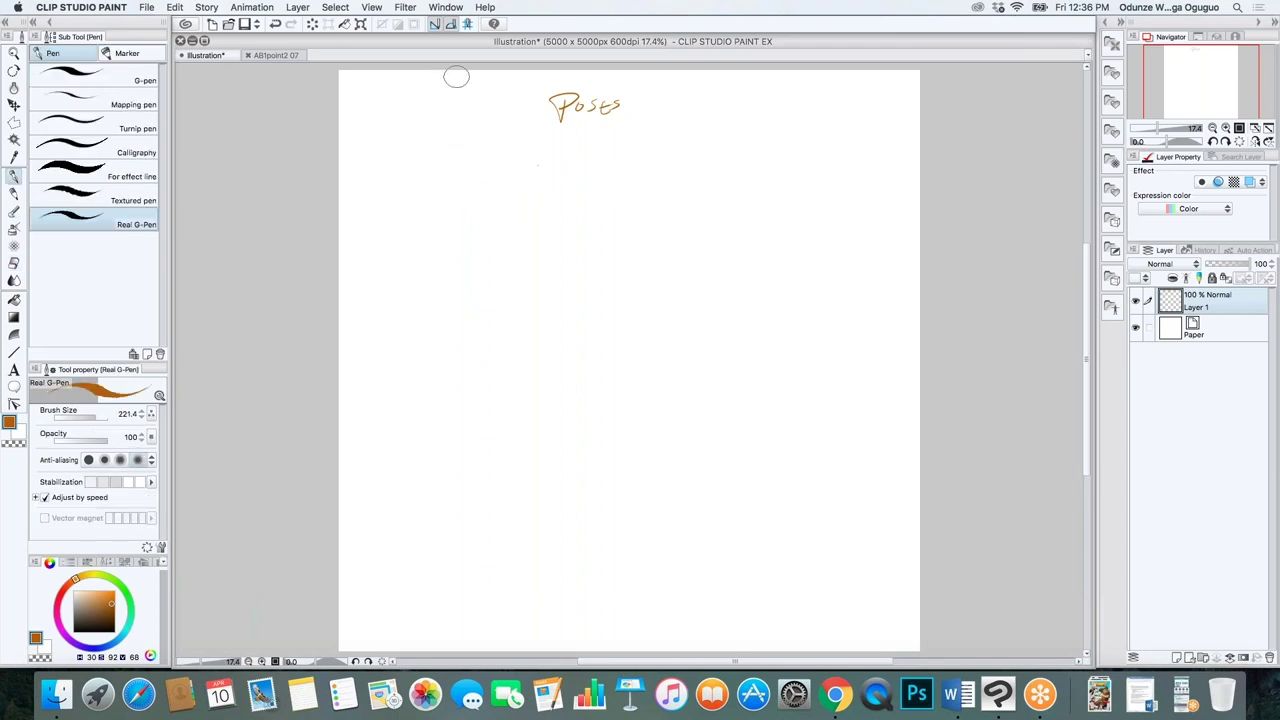
key(o)
key(p)
Draw a rough rectangular frame below 'Poses' with a figure's head and torso inside
mouse_move(518, 169)
mouse_down()
mouse_move(809, 260)
mouse_move(821, 340)
mouse_move(618, 366)
mouse_move(822, 351)
mouse_up()
mouse_move(591, 208)
mouse_down()
mouse_move(625, 232)
mouse_move(595, 240)
mouse_move(581, 226)
mouse_move(555, 241)
mouse_move(609, 240)
mouse_move(599, 209)
mouse_move(612, 199)
mouse_move(650, 263)
mouse_up()
drag(566, 265, 592, 322)
drag(637, 248, 645, 330)
mouse_move(585, 285)
mouse_down()
mouse_move(572, 355)
mouse_move(620, 352)
mouse_up()
Add the figure's legs and arm lines, then erase the frame's top line
mouse_move(545, 234)
mouse_down()
mouse_move(527, 284)
mouse_move(548, 297)
mouse_up()
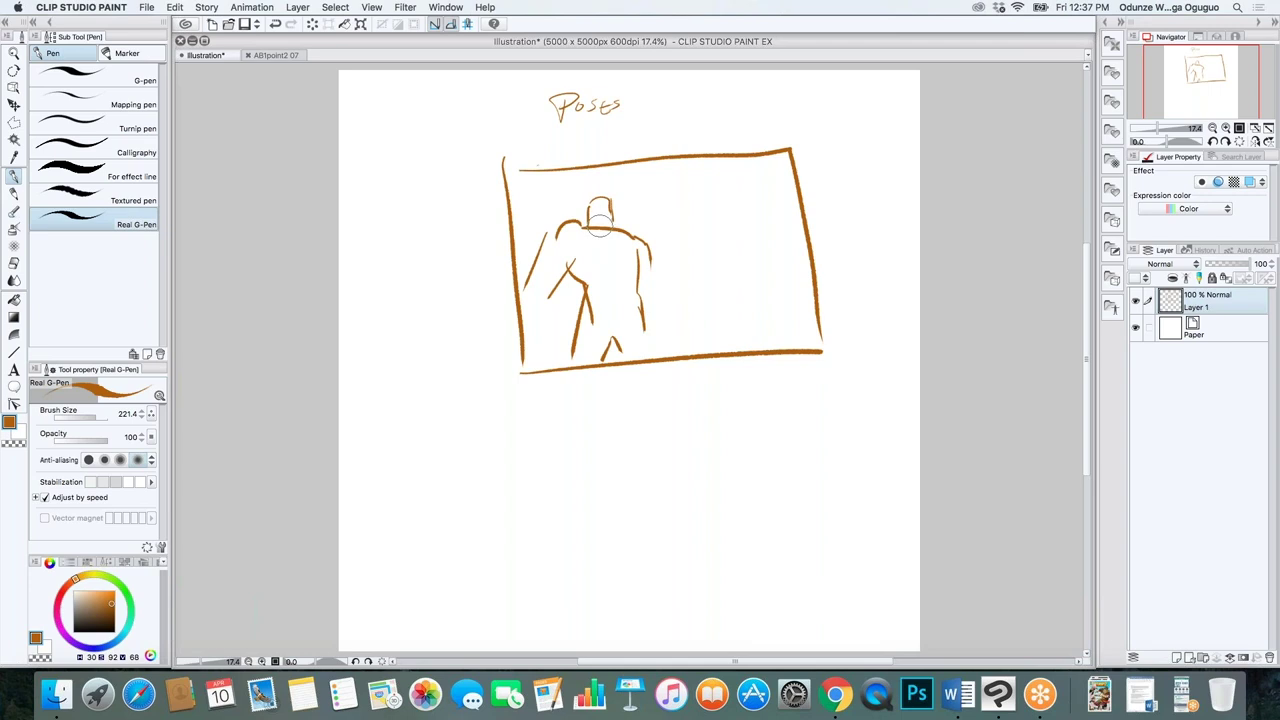
drag(575, 232, 522, 286)
drag(647, 252, 664, 298)
key(e)
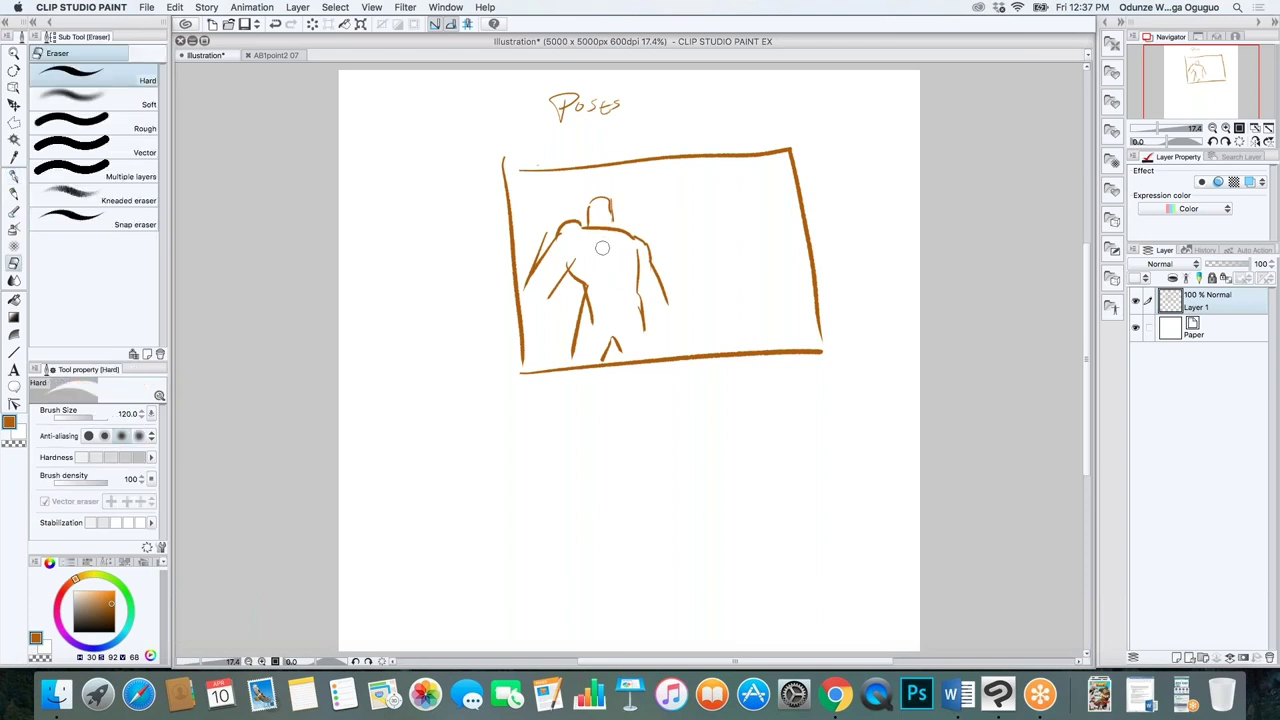
mouse_move(792, 150)
mouse_down()
mouse_move(504, 176)
mouse_move(520, 332)
mouse_move(501, 219)
mouse_move(531, 357)
mouse_move(570, 375)
mouse_move(820, 346)
mouse_move(495, 378)
mouse_move(823, 348)
mouse_move(796, 138)
mouse_move(806, 243)
mouse_move(785, 199)
mouse_move(792, 134)
mouse_move(601, 199)
mouse_move(555, 246)
mouse_move(587, 214)
mouse_move(600, 211)
mouse_move(562, 244)
mouse_move(625, 206)
mouse_move(582, 252)
mouse_move(632, 229)
mouse_move(578, 245)
mouse_move(657, 275)
mouse_move(615, 219)
mouse_move(650, 362)
mouse_move(663, 298)
mouse_move(667, 347)
mouse_move(623, 322)
mouse_move(593, 366)
mouse_move(590, 289)
mouse_move(582, 278)
mouse_move(565, 328)
mouse_move(532, 196)
mouse_move(612, 116)
mouse_move(543, 117)
mouse_move(597, 97)
mouse_up()
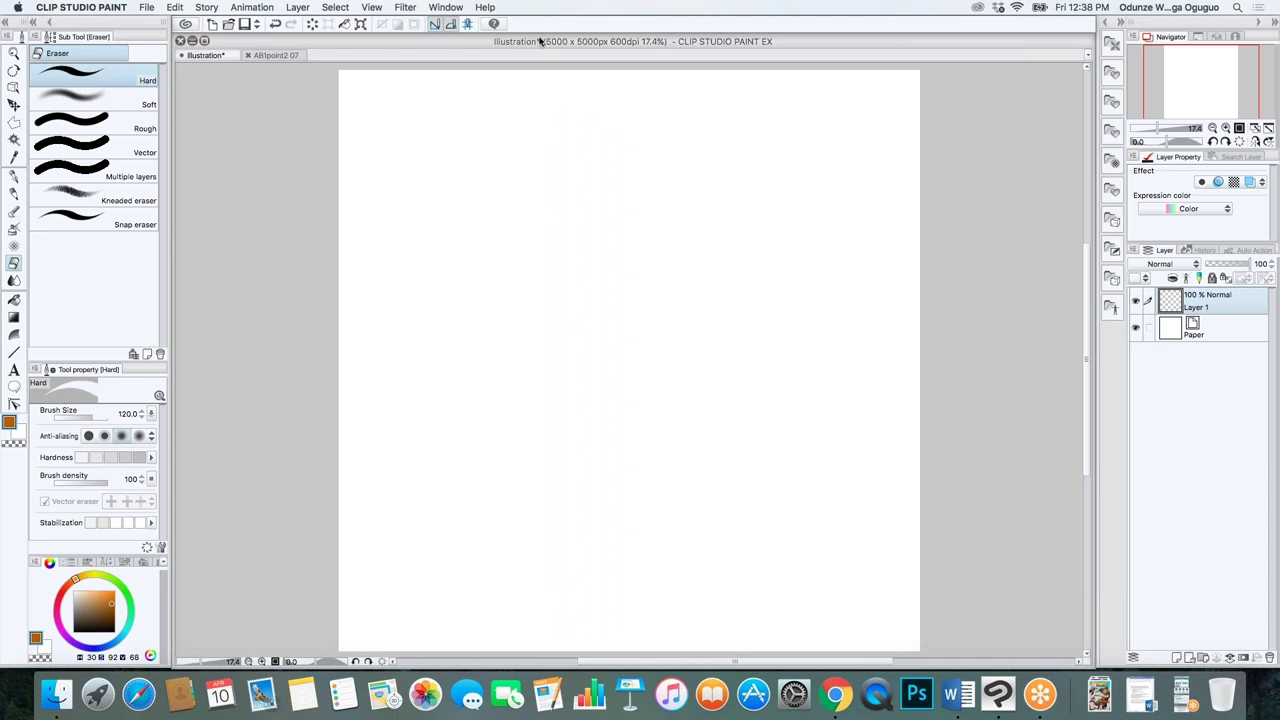
With a thinner pen, draw long diagonal and vertical gesture guide lines down the canvas
key(p)
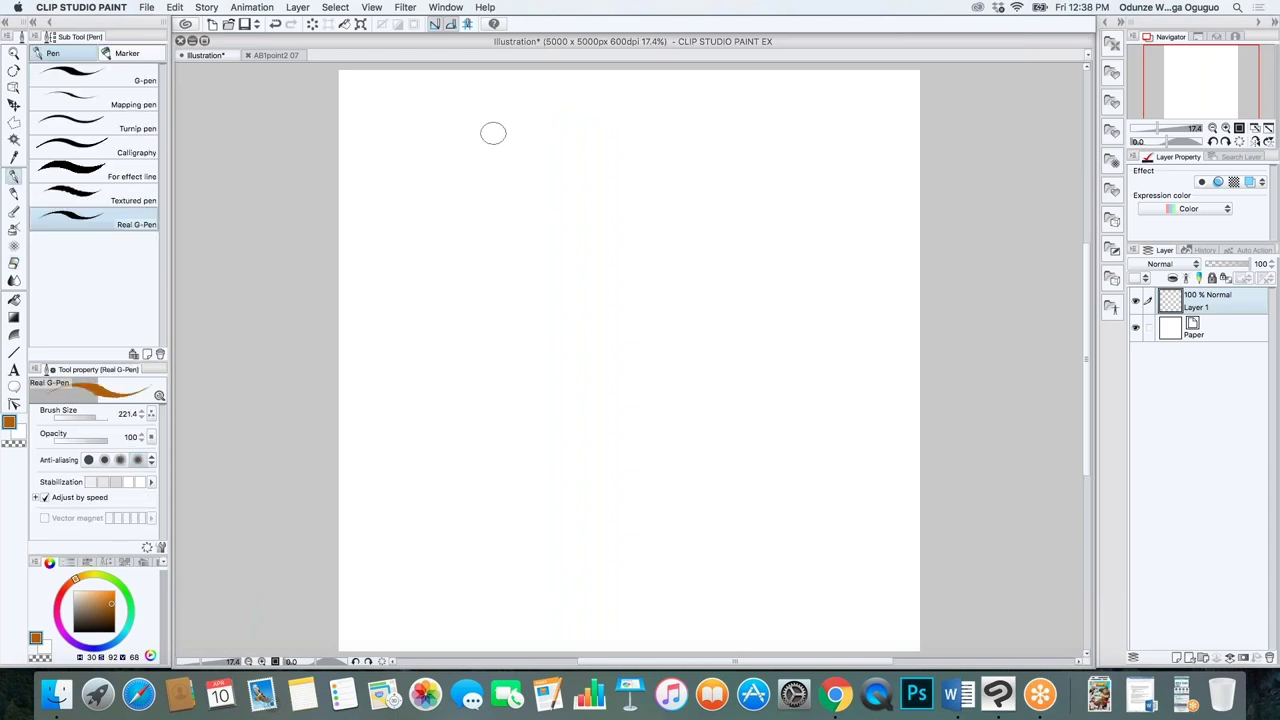
key(bracketleft)
key(bracketleft)
key(bracketleft)
key(bracketleft)
key(bracketleft)
key(bracketleft)
key(bracketleft)
key(bracketleft)
drag(542, 104, 525, 218)
drag(514, 273, 472, 458)
drag(505, 100, 349, 384)
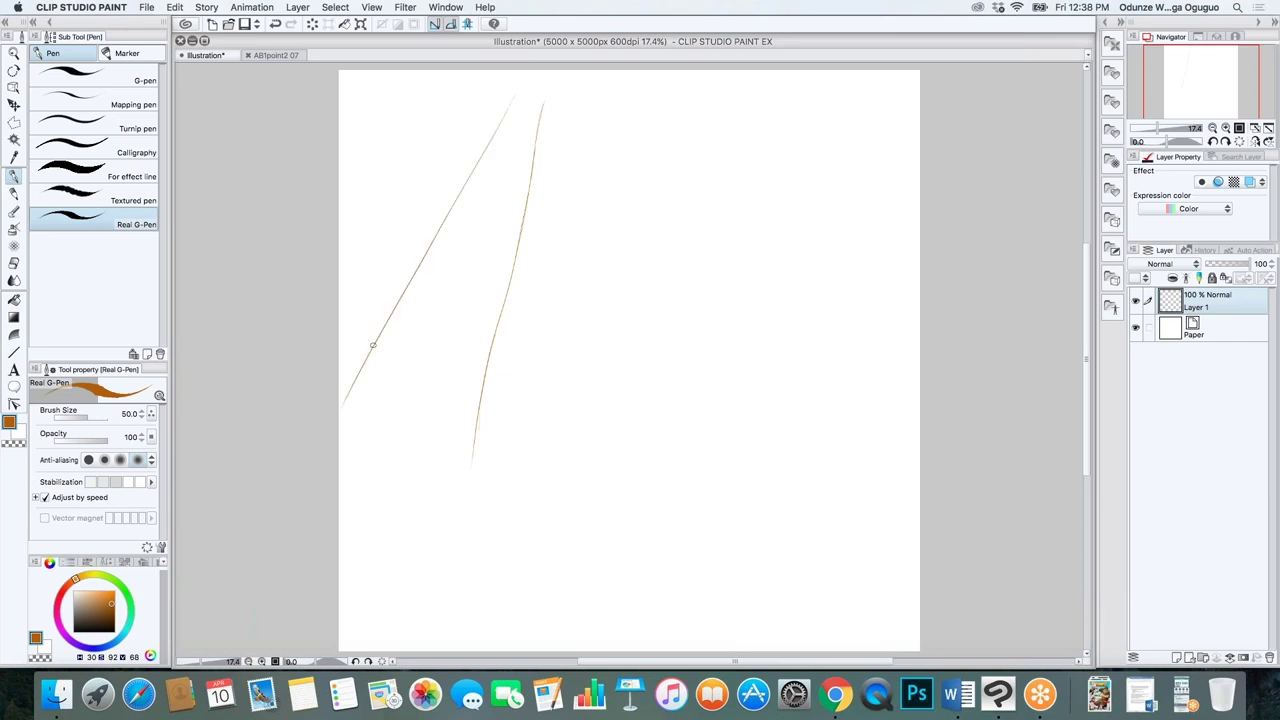
mouse_move(574, 148)
mouse_down()
mouse_move(574, 478)
mouse_move(571, 195)
mouse_move(566, 456)
mouse_up()
drag(532, 120, 489, 344)
drag(497, 138, 372, 350)
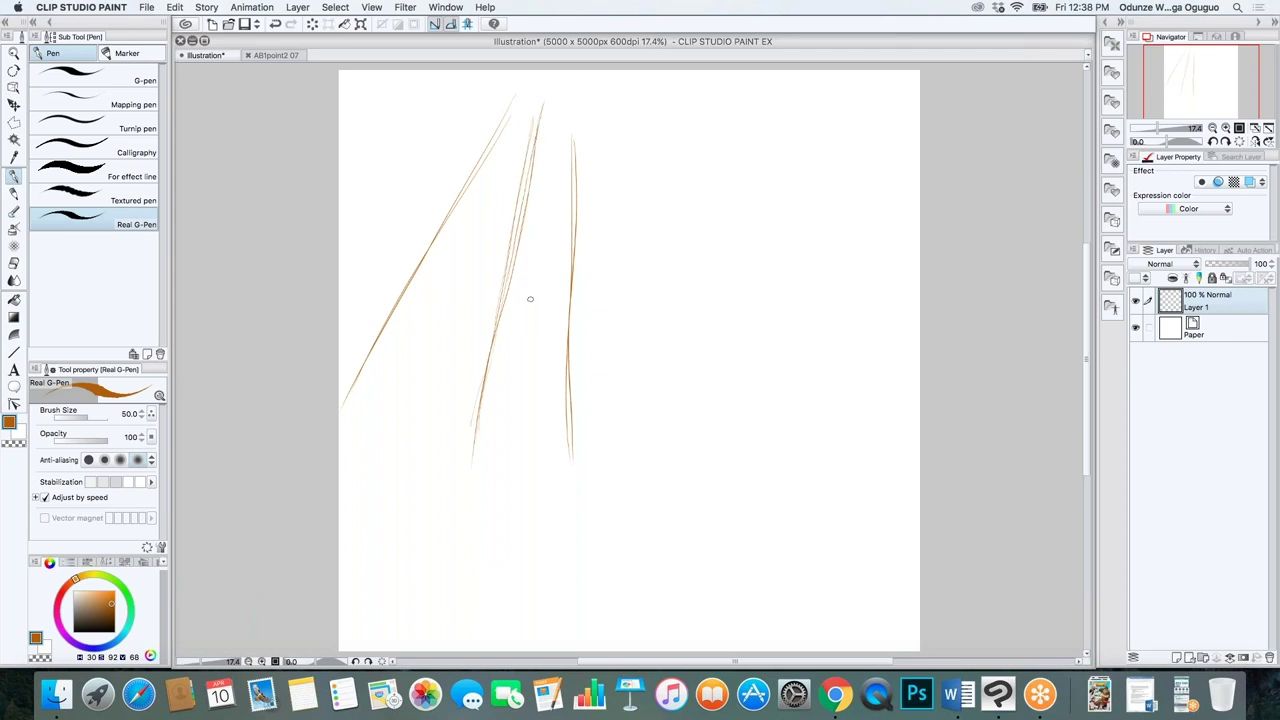
drag(469, 457, 494, 326)
mouse_move(512, 157)
mouse_down()
mouse_move(532, 146)
mouse_move(518, 181)
mouse_up()
Sketch the looped head, neck and jaw at the top of the guide lines
scroll(522, 172, up, 5)
scroll(522, 172, down, 4)
scroll(522, 172, up, 3)
mouse_move(499, 198)
mouse_down()
mouse_move(542, 126)
mouse_move(566, 190)
mouse_move(546, 214)
mouse_move(505, 208)
mouse_move(545, 224)
mouse_move(499, 145)
mouse_move(545, 215)
mouse_move(530, 123)
mouse_up()
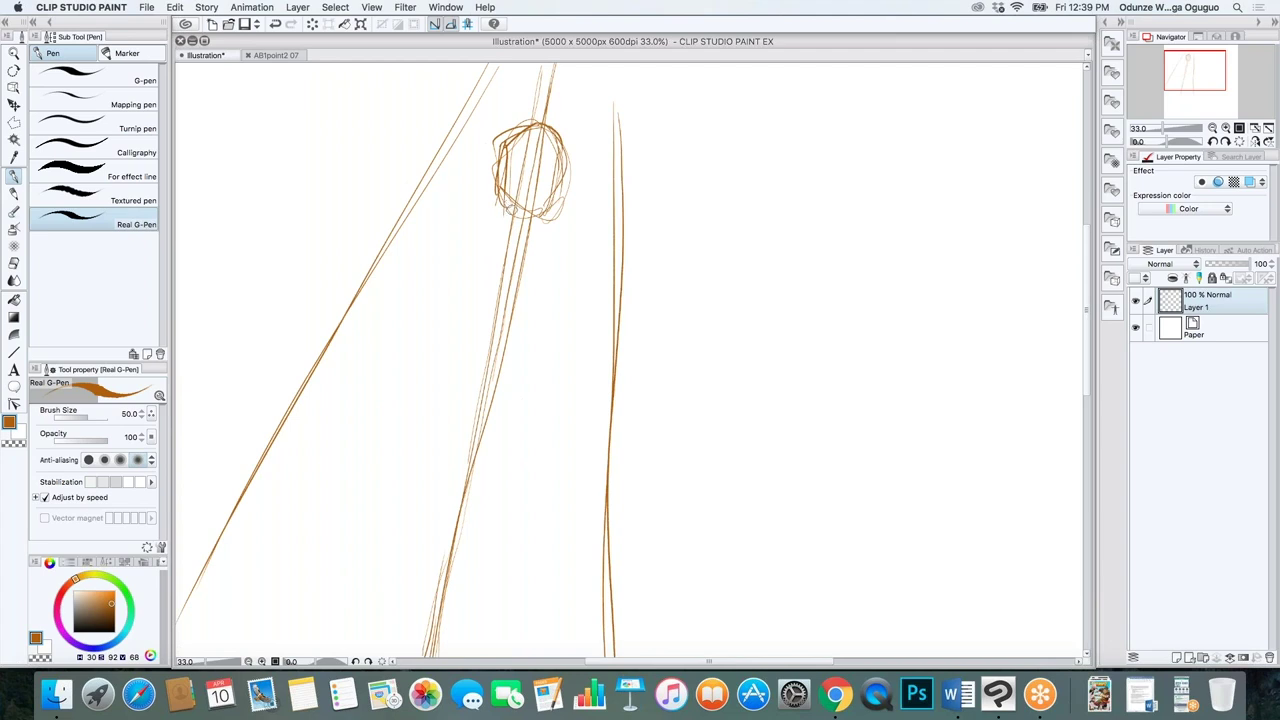
mouse_move(505, 205)
mouse_down()
mouse_move(530, 244)
mouse_move(487, 239)
mouse_move(536, 236)
mouse_move(534, 248)
mouse_move(505, 192)
mouse_move(485, 228)
mouse_up()
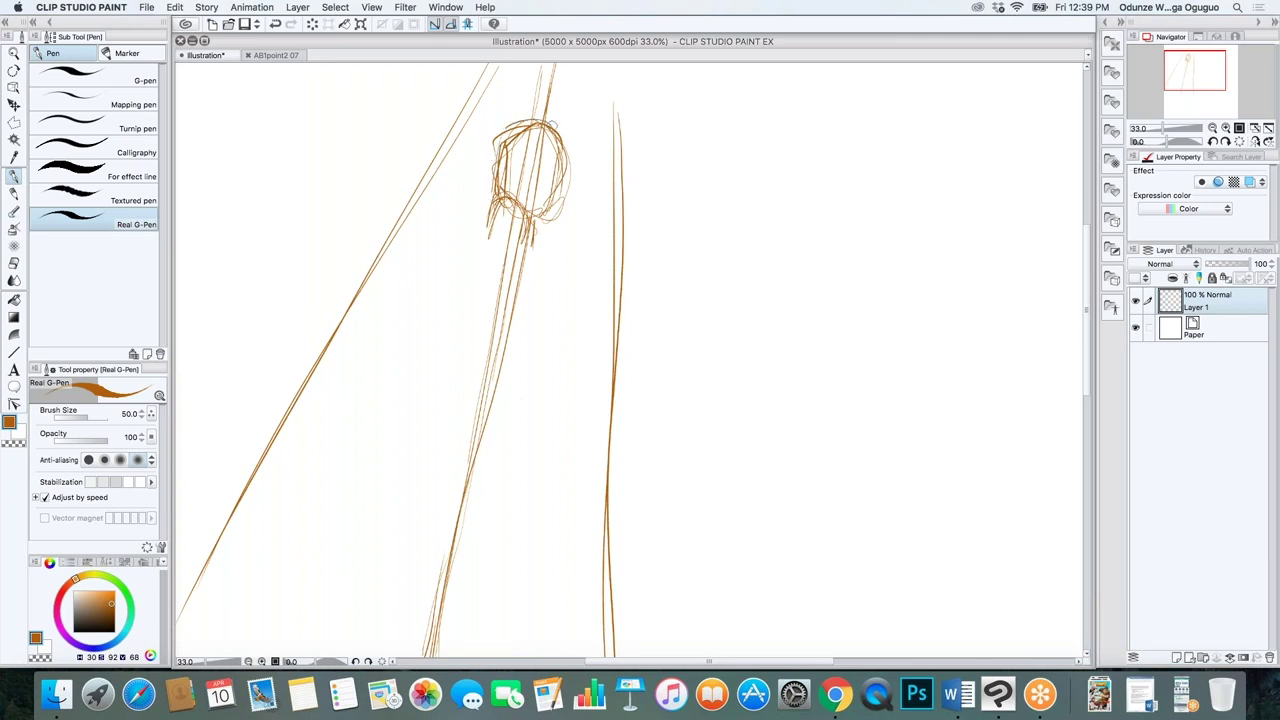
mouse_move(496, 178)
mouse_down()
mouse_move(480, 220)
mouse_move(530, 252)
mouse_move(482, 250)
mouse_up()
drag(482, 250, 500, 266)
drag(530, 222, 468, 240)
mouse_move(468, 240)
mouse_down()
mouse_move(510, 262)
mouse_move(474, 236)
mouse_up()
mouse_move(474, 236)
mouse_down()
mouse_move(518, 224)
mouse_move(452, 258)
mouse_move(416, 205)
mouse_move(590, 270)
mouse_up()
drag(490, 216, 600, 318)
Sketch the shoulder curves, the oval chest mass and the figure's right side contour
mouse_move(462, 200)
mouse_down()
mouse_move(420, 204)
mouse_move(380, 285)
mouse_up()
drag(400, 230, 388, 340)
drag(384, 256, 396, 346)
mouse_move(424, 206)
mouse_down()
mouse_move(380, 266)
mouse_move(408, 337)
mouse_up()
drag(380, 296, 420, 350)
drag(410, 325, 592, 385)
mouse_move(405, 312)
mouse_down()
mouse_move(470, 305)
mouse_move(560, 390)
mouse_up()
drag(450, 315, 560, 395)
drag(500, 345, 430, 370)
drag(560, 390, 602, 305)
drag(570, 245, 606, 335)
drag(575, 270, 600, 340)
Refine the neck and head, and add curves sweeping down-left from the left shoulder
mouse_move(492, 182)
mouse_down()
mouse_move(472, 208)
mouse_move(500, 150)
mouse_move(490, 172)
mouse_move(548, 216)
mouse_up()
drag(566, 148, 550, 214)
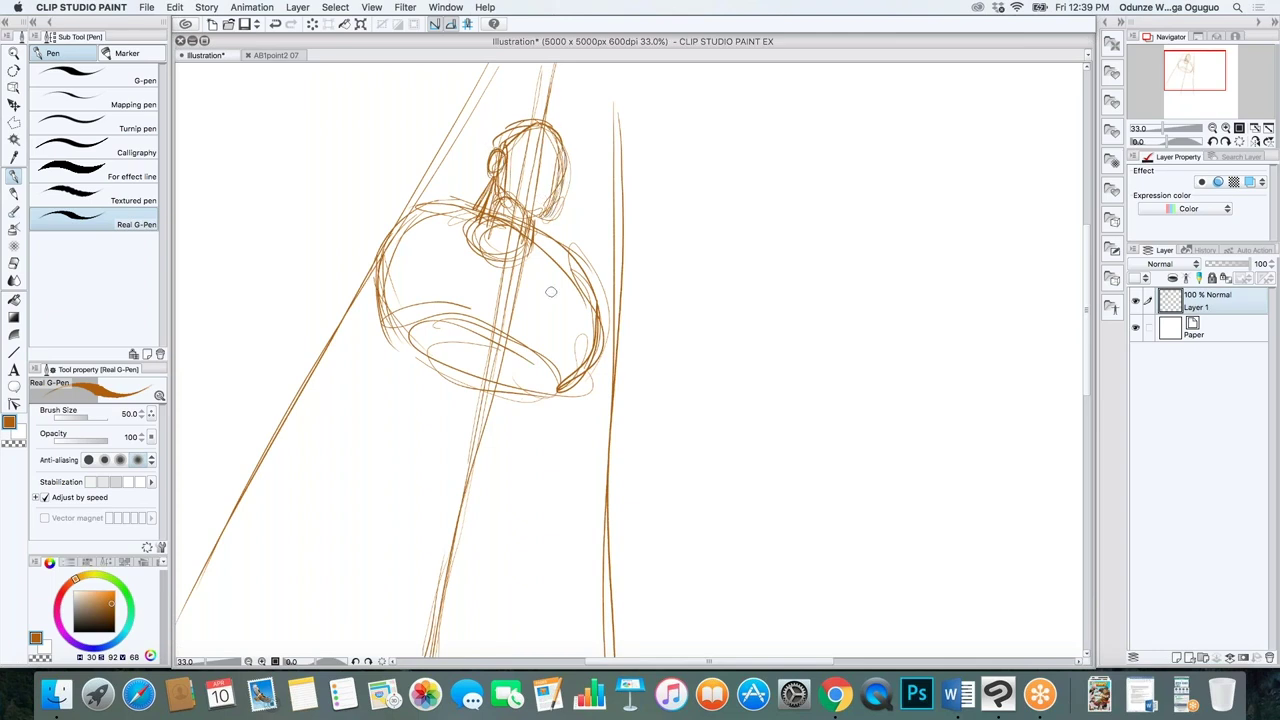
drag(582, 262, 584, 338)
mouse_move(426, 184)
mouse_down()
mouse_move(378, 246)
mouse_move(360, 230)
mouse_up()
drag(298, 302, 268, 350)
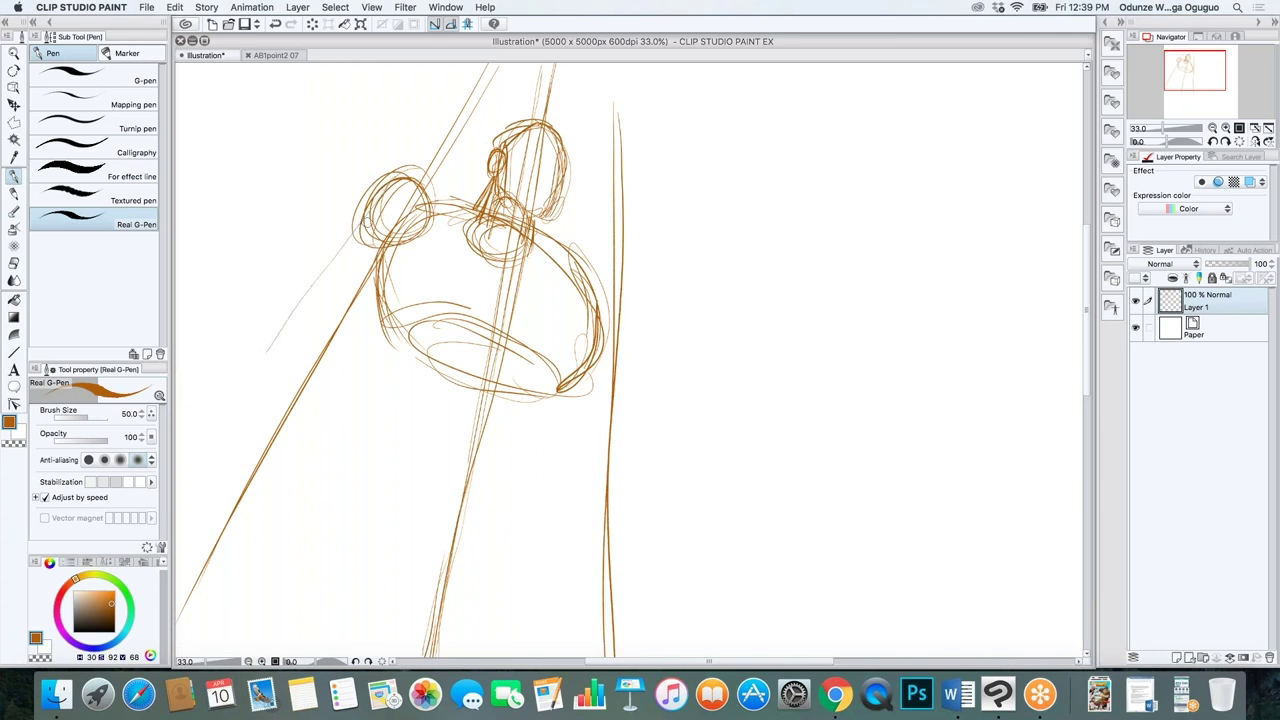
drag(365, 212, 305, 285)
drag(378, 262, 330, 316)
drag(356, 218, 292, 284)
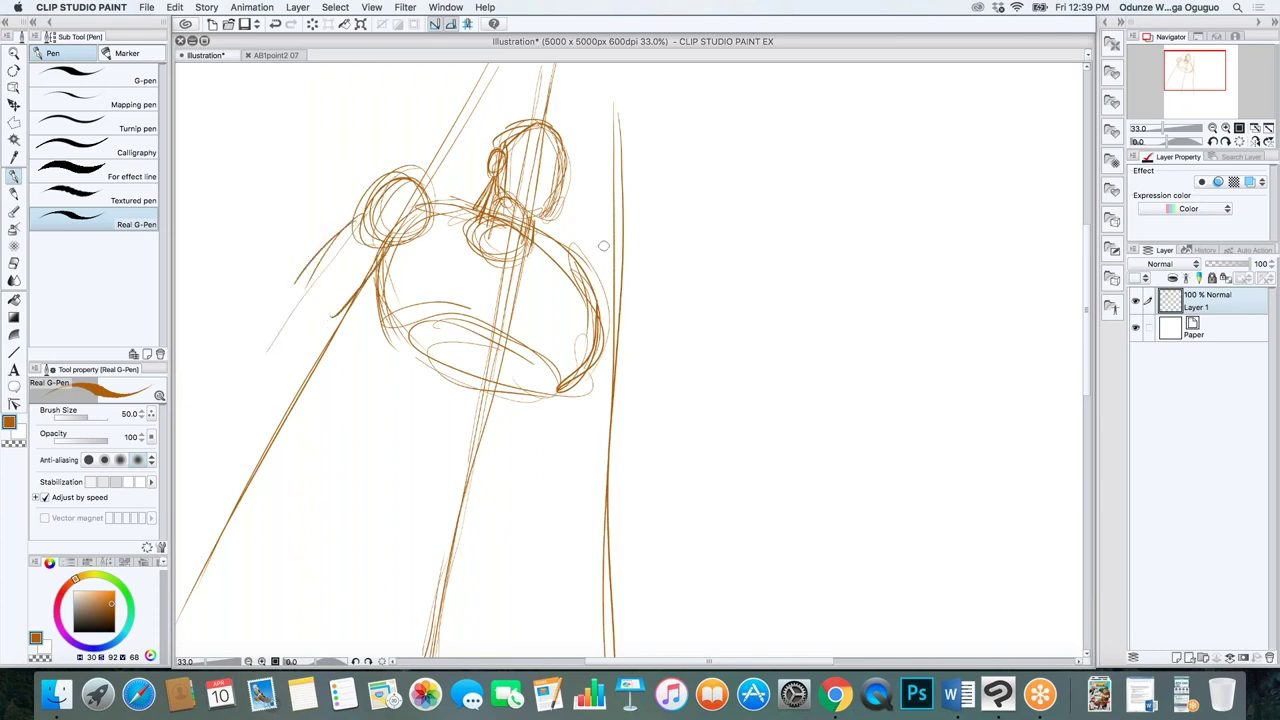
Select the whole sketch with a rectangle marquee and transform it right and slightly down
scroll(627, 153, down, 3)
scroll(627, 153, up, 1)
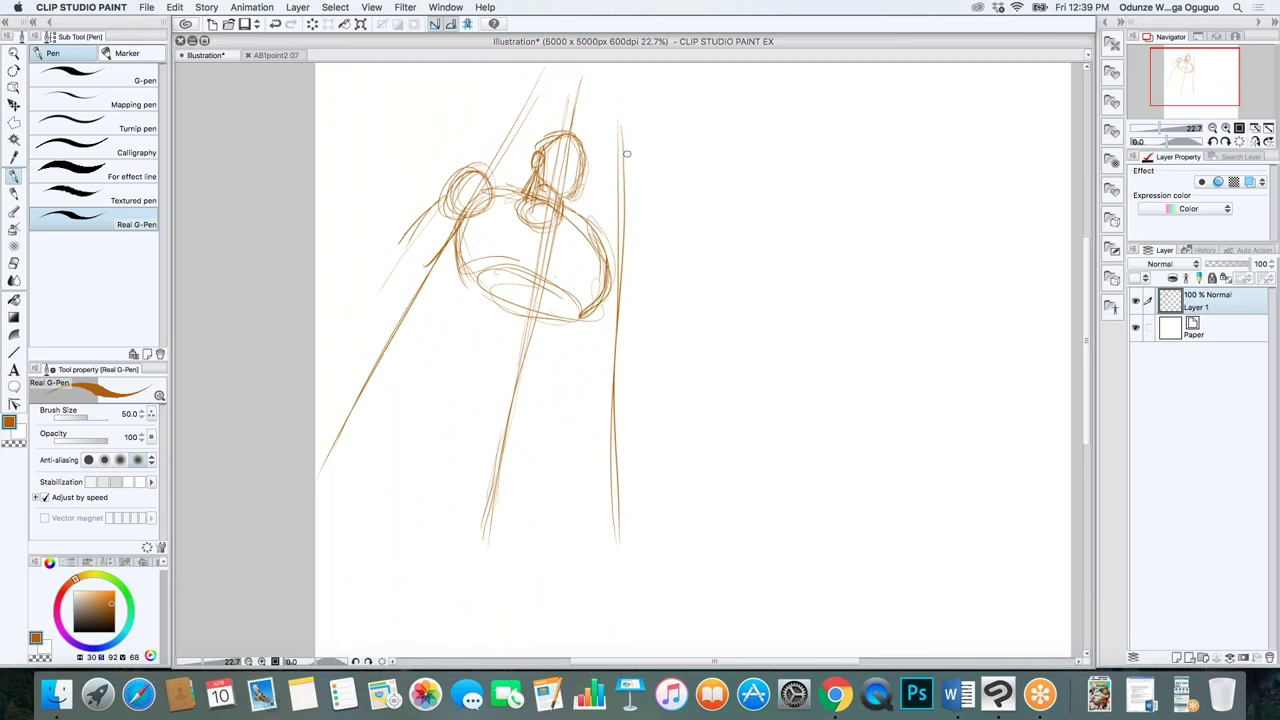
key(m)
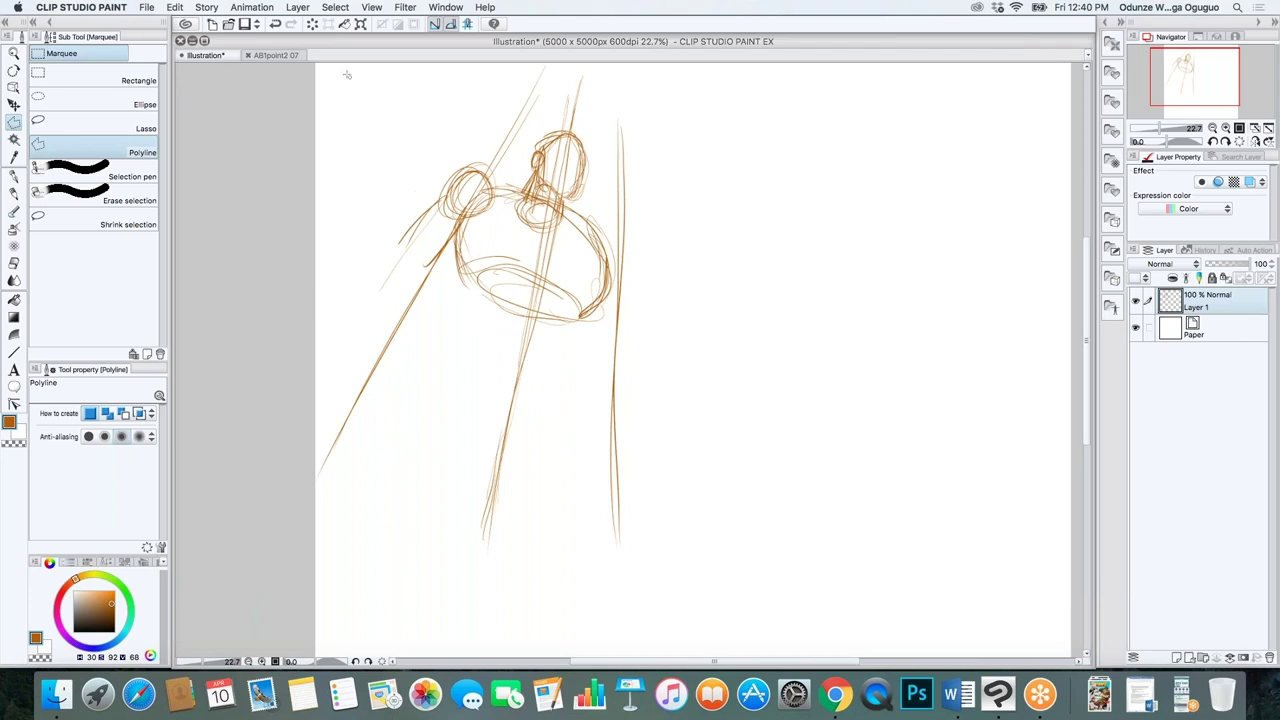
click(128, 74)
mouse_move(346, 67)
mouse_down()
mouse_move(512, 420)
mouse_move(698, 533)
mouse_up()
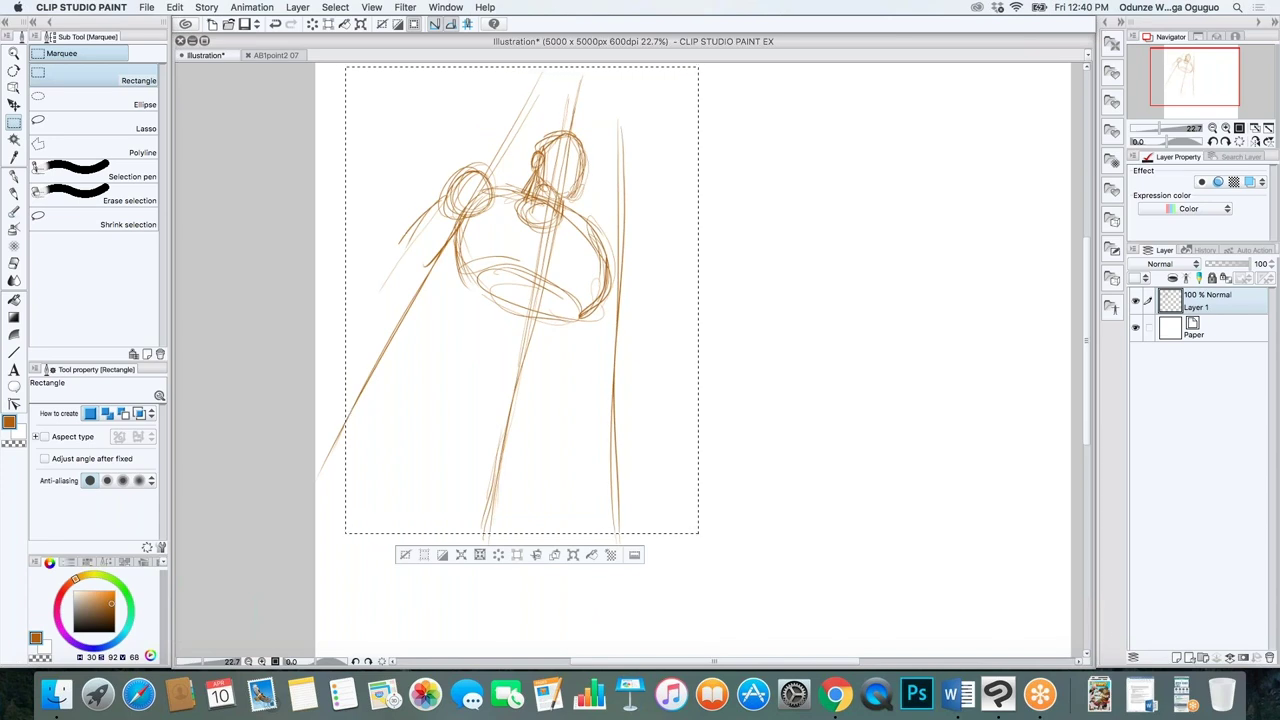
key(super+t)
drag(617, 396, 815, 406)
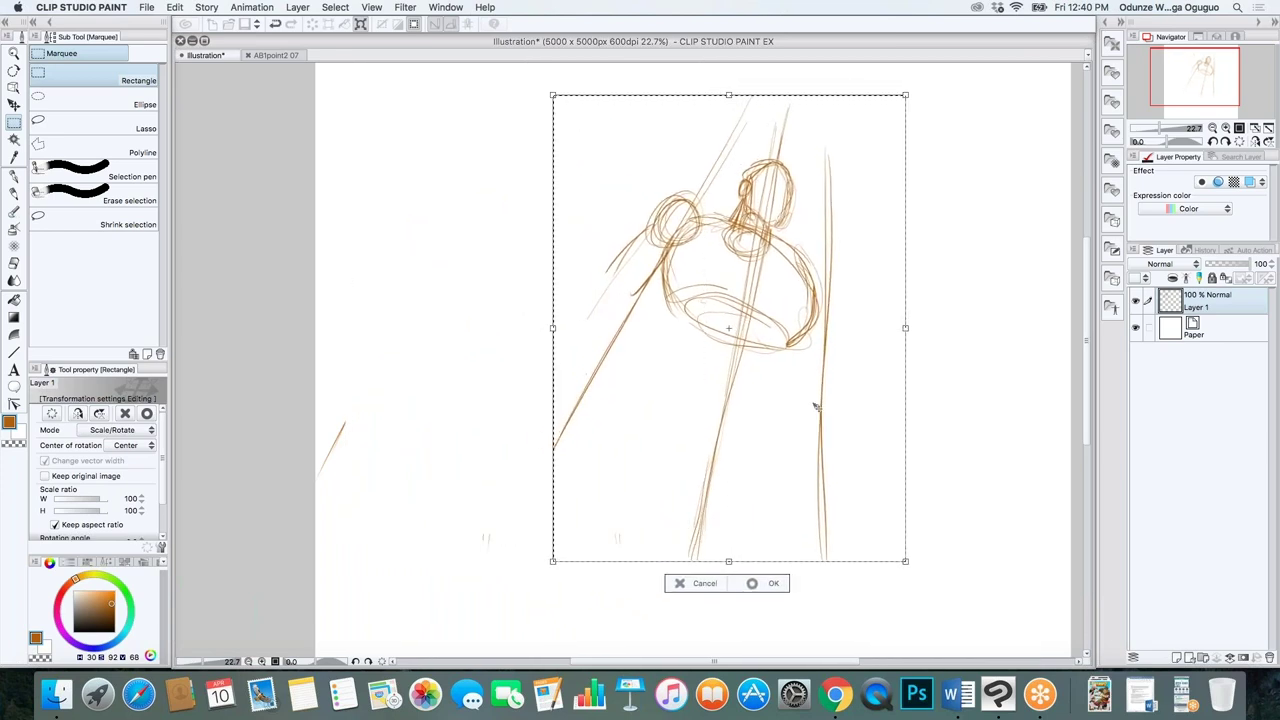
key(Return)
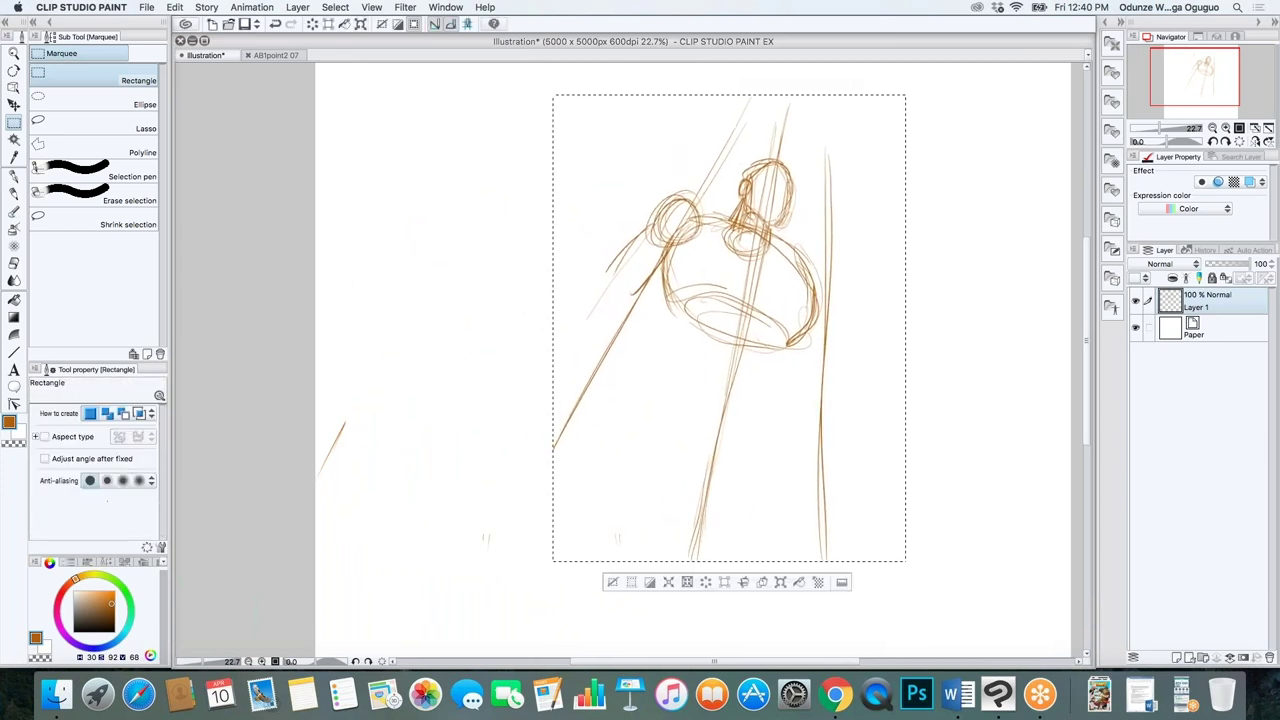
scroll(712, 360, down, 3)
key(super+d)
Extend pen strokes down-left from the left shoulder and connect the shoulder toward the head
key(p)
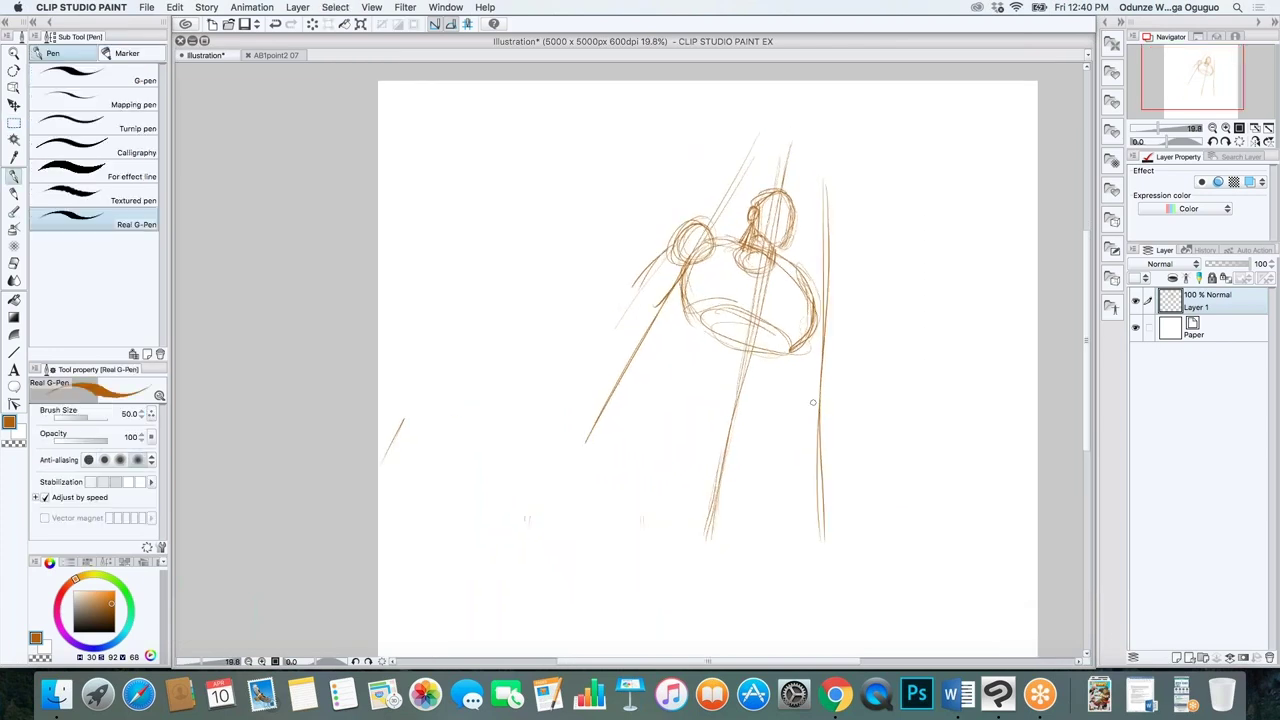
drag(698, 279, 667, 308)
drag(674, 240, 630, 292)
drag(640, 284, 617, 297)
mouse_move(724, 252)
mouse_down()
mouse_move(694, 230)
mouse_move(714, 234)
mouse_move(706, 262)
mouse_up()
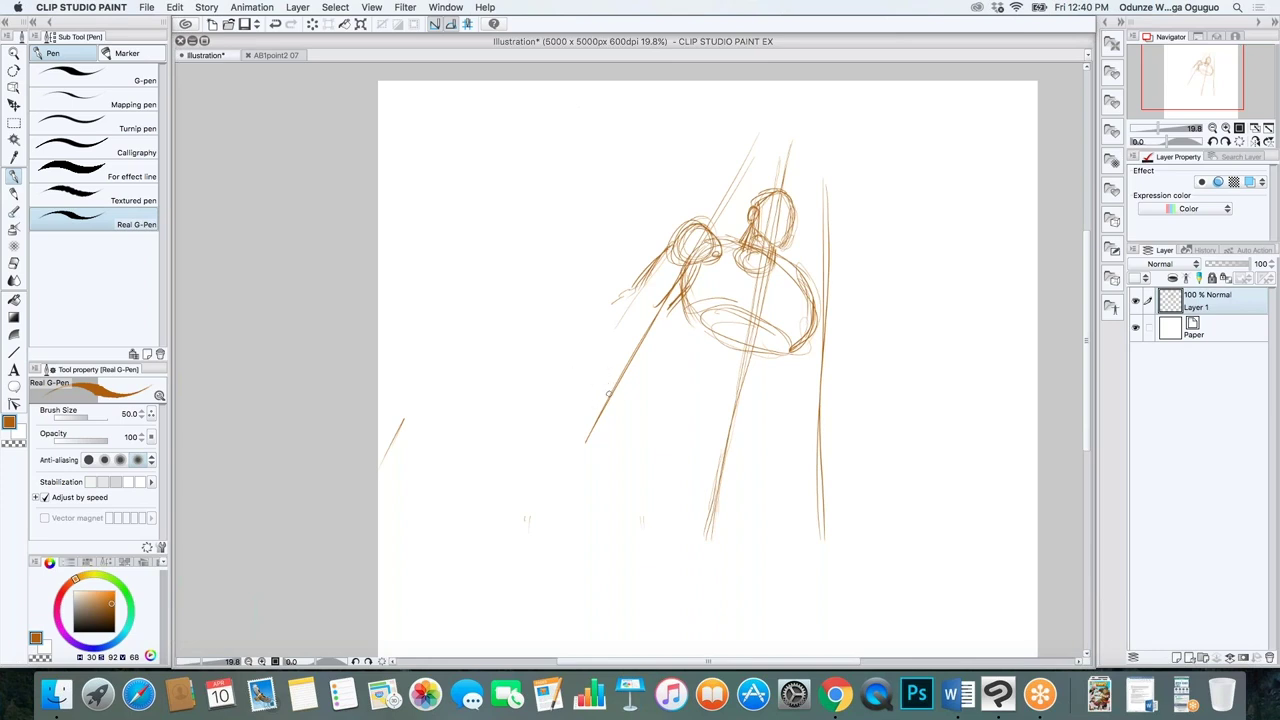
mouse_move(702, 226)
mouse_down()
mouse_move(736, 240)
mouse_move(730, 256)
mouse_move(682, 232)
mouse_up()
Draw a rounded fist at lower left and the forearm contours leading down to it
mouse_move(598, 378)
mouse_down()
mouse_move(530, 392)
mouse_move(538, 437)
mouse_up()
mouse_move(522, 394)
mouse_down()
mouse_move(602, 372)
mouse_move(605, 422)
mouse_move(546, 440)
mouse_move(614, 422)
mouse_up()
drag(614, 372, 558, 370)
drag(530, 400, 546, 438)
drag(614, 370, 614, 430)
mouse_move(610, 360)
mouse_down()
mouse_move(545, 376)
mouse_move(607, 393)
mouse_up()
mouse_move(630, 293)
mouse_down()
mouse_move(570, 368)
mouse_move(656, 310)
mouse_move(614, 402)
mouse_move(660, 342)
mouse_up()
drag(662, 346, 655, 301)
mouse_move(600, 313)
mouse_down()
mouse_move(574, 362)
mouse_move(624, 368)
mouse_move(606, 374)
mouse_up()
Add fingers and enlarge the fist, then line the forearm, chest underside, shoulder and elbow joints
mouse_move(620, 376)
mouse_down()
mouse_move(646, 390)
mouse_move(636, 420)
mouse_up()
mouse_move(632, 388)
mouse_down()
mouse_move(640, 440)
mouse_move(652, 436)
mouse_up()
mouse_move(554, 386)
mouse_down()
mouse_move(548, 410)
mouse_move(562, 376)
mouse_move(590, 462)
mouse_move(644, 412)
mouse_up()
drag(628, 410, 640, 374)
drag(556, 454, 584, 450)
drag(562, 394, 614, 378)
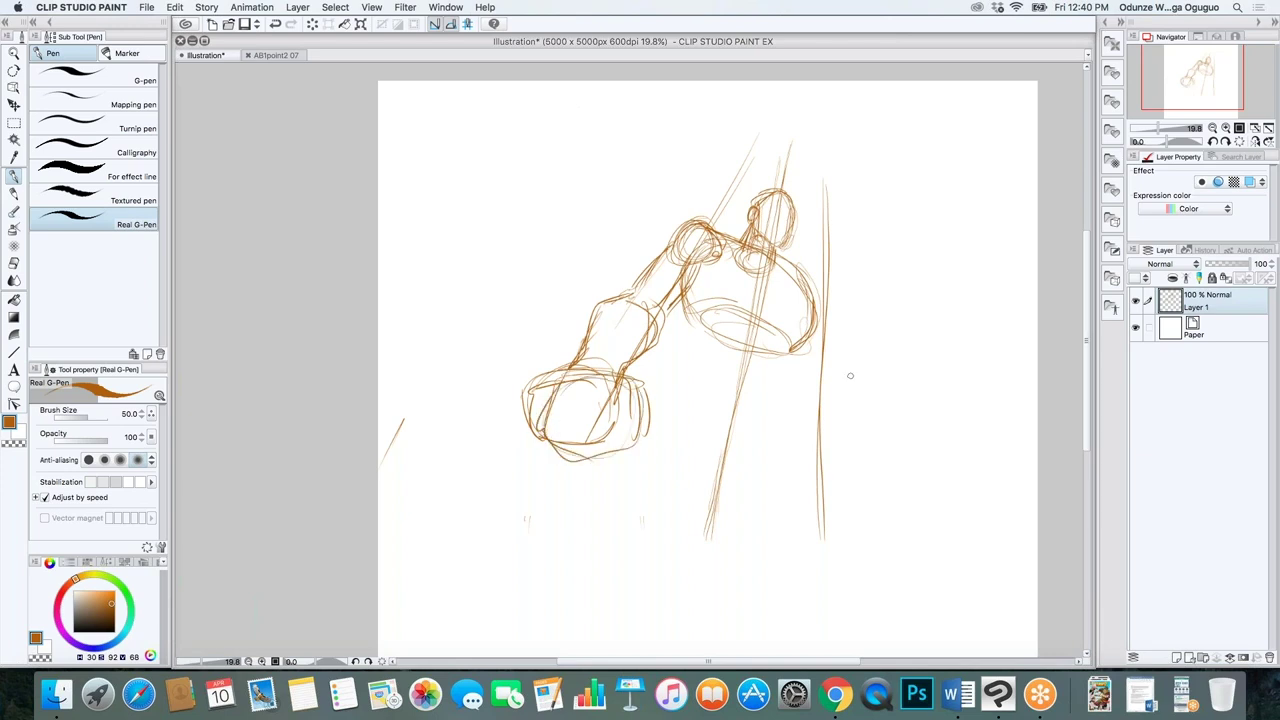
drag(692, 280, 664, 364)
drag(684, 322, 664, 366)
drag(789, 355, 774, 424)
mouse_move(776, 258)
mouse_down()
mouse_move(810, 300)
mouse_move(807, 322)
mouse_move(790, 300)
mouse_move(830, 302)
mouse_move(818, 328)
mouse_move(800, 292)
mouse_move(782, 324)
mouse_up()
drag(784, 296, 824, 328)
mouse_move(728, 242)
mouse_down()
mouse_move(710, 270)
mouse_move(674, 262)
mouse_up()
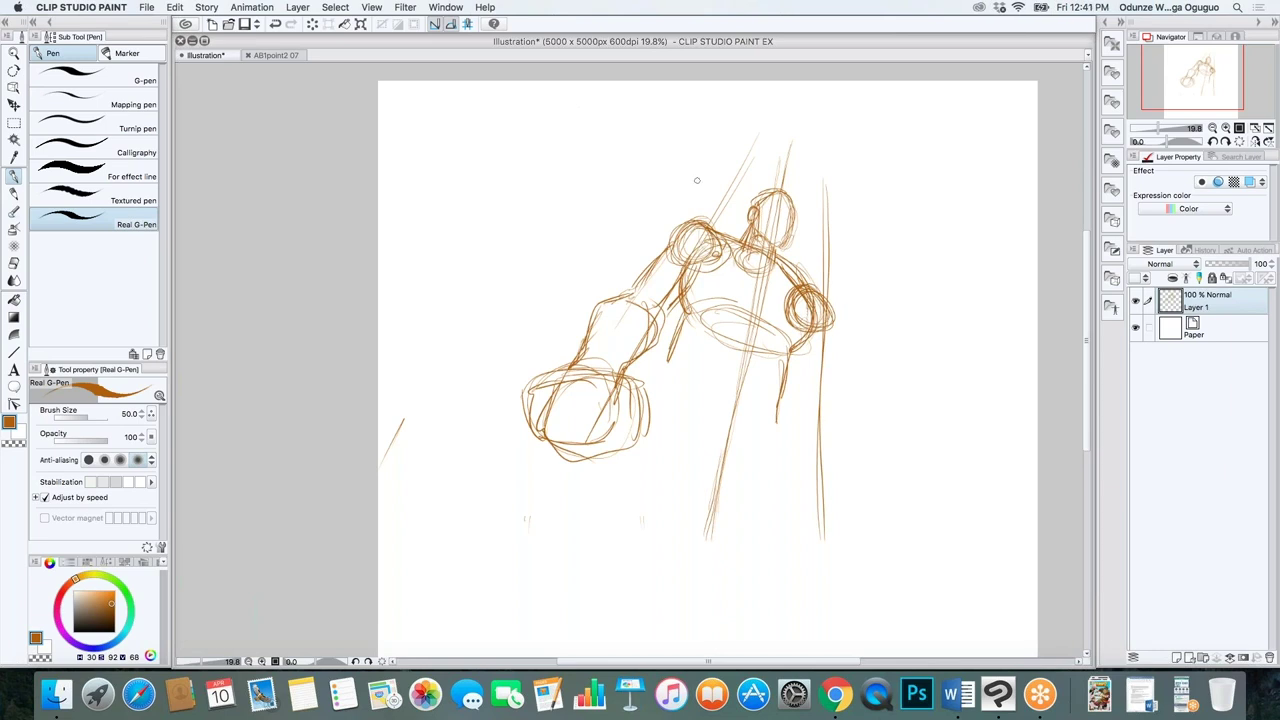
Erase the extra loops on the right shoulder and sketch faint lines along the right arm
key(e)
mouse_move(788, 294)
mouse_down()
mouse_move(800, 320)
mouse_move(808, 300)
mouse_move(780, 260)
mouse_up()
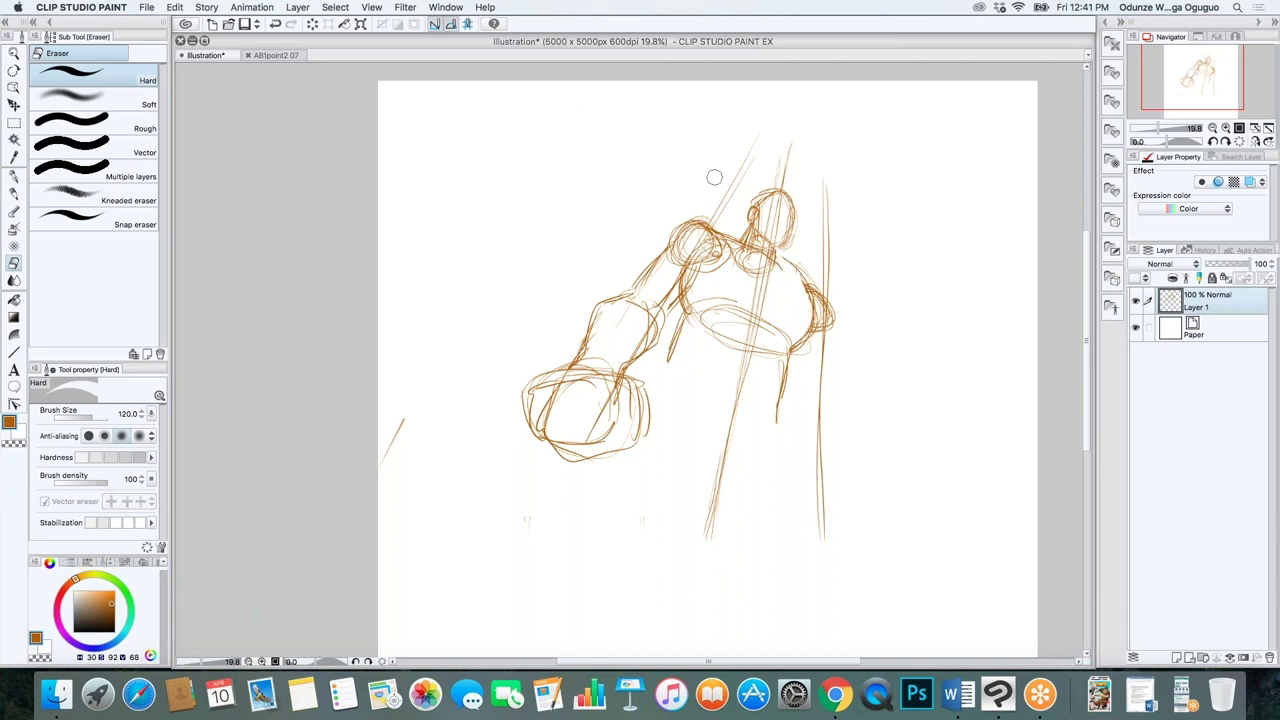
key(b)
drag(826, 328, 829, 380)
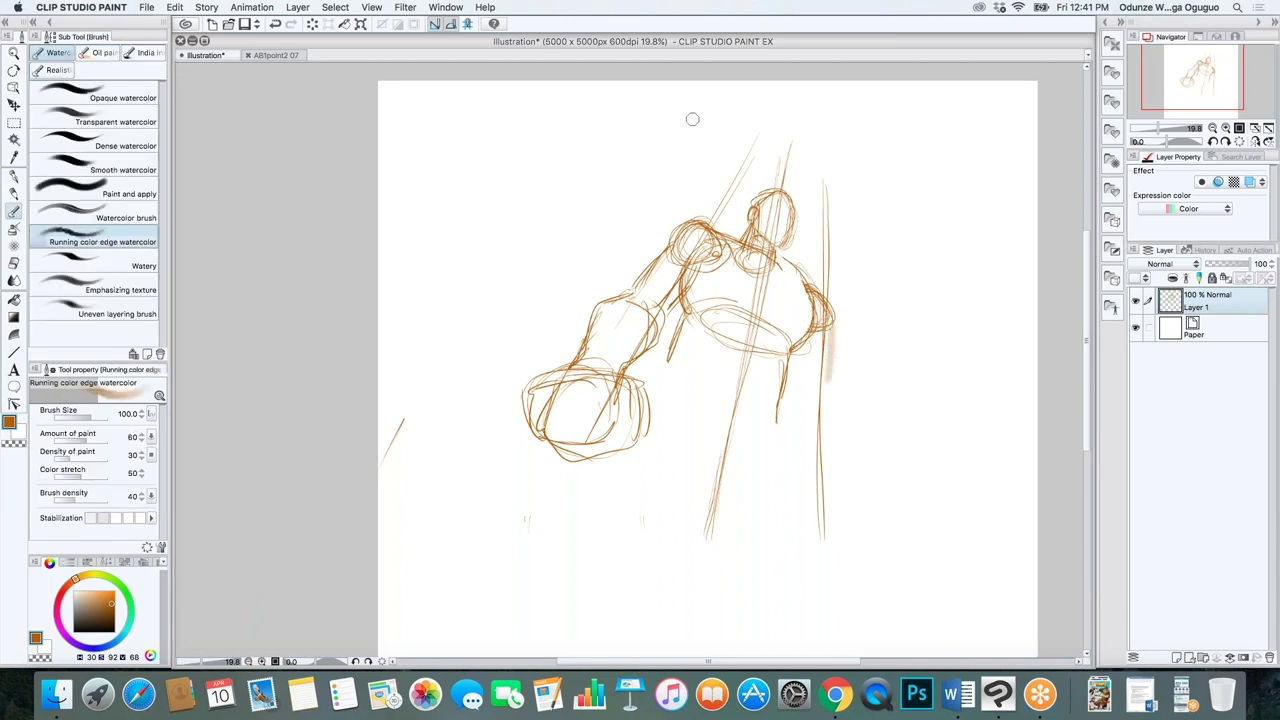
key(p)
drag(824, 326, 843, 462)
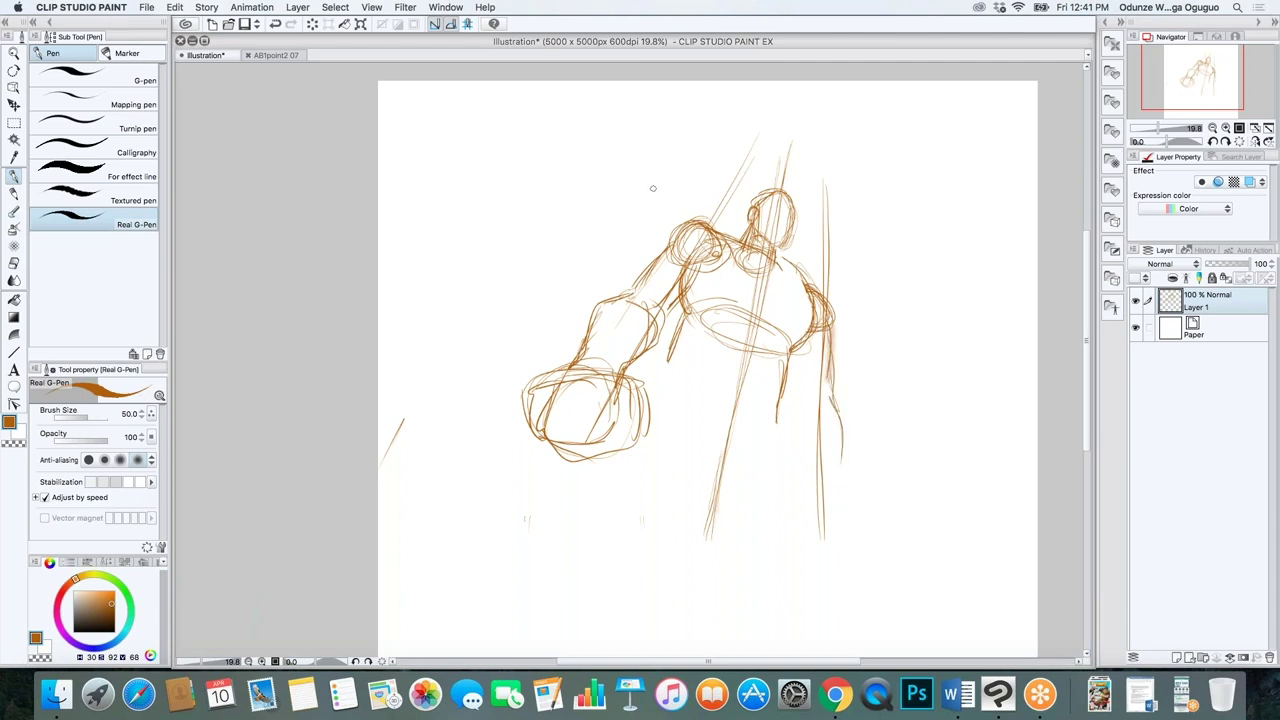
Draw seven long diagonal guide lines sweeping across the figure and fist
drag(524, 130, 955, 380)
drag(480, 102, 822, 306)
drag(448, 196, 846, 428)
drag(430, 218, 956, 468)
drag(456, 396, 951, 537)
drag(380, 360, 906, 544)
drag(480, 554, 805, 609)
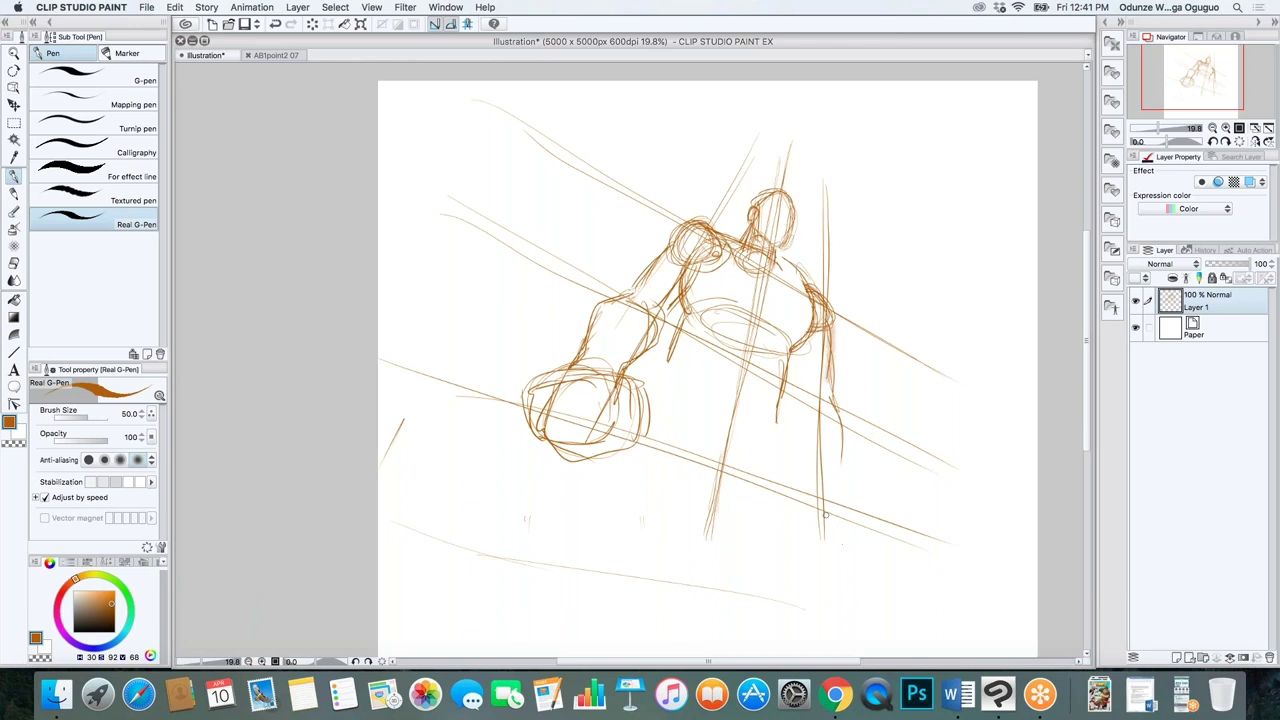
Sketch a small box-like fist at lower right and the right forearm reaching it
drag(843, 505, 796, 548)
drag(800, 492, 840, 560)
mouse_move(852, 512)
mouse_down()
mouse_move(800, 565)
mouse_move(779, 539)
mouse_move(846, 544)
mouse_up()
drag(772, 522, 848, 543)
drag(835, 423, 832, 500)
mouse_move(828, 388)
mouse_down()
mouse_move(846, 426)
mouse_move(832, 490)
mouse_up()
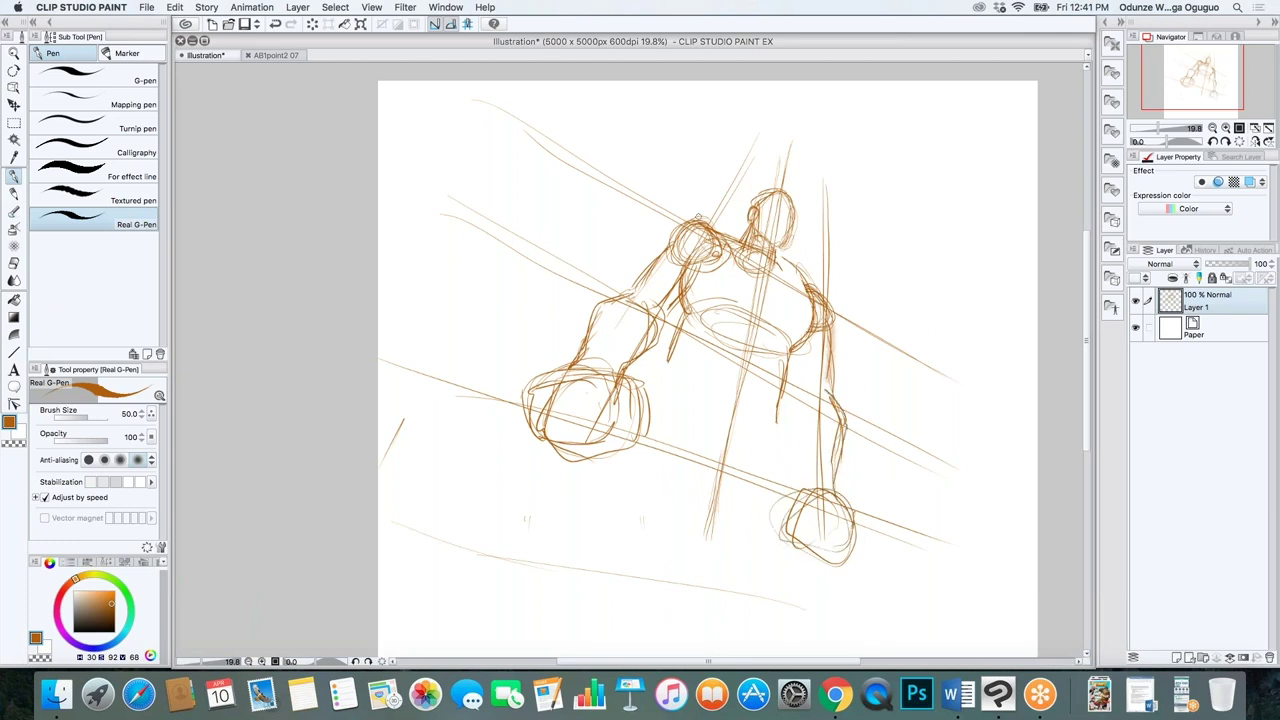
Refine the right shoulder, upper arm and neck, and add contour strokes along both arms
drag(770, 284, 816, 314)
drag(774, 262, 814, 298)
mouse_move(755, 228)
mouse_down()
mouse_move(777, 241)
mouse_move(764, 236)
mouse_up()
drag(789, 362, 796, 389)
mouse_move(778, 405)
mouse_down()
mouse_move(785, 362)
mouse_move(788, 416)
mouse_up()
drag(688, 318, 673, 366)
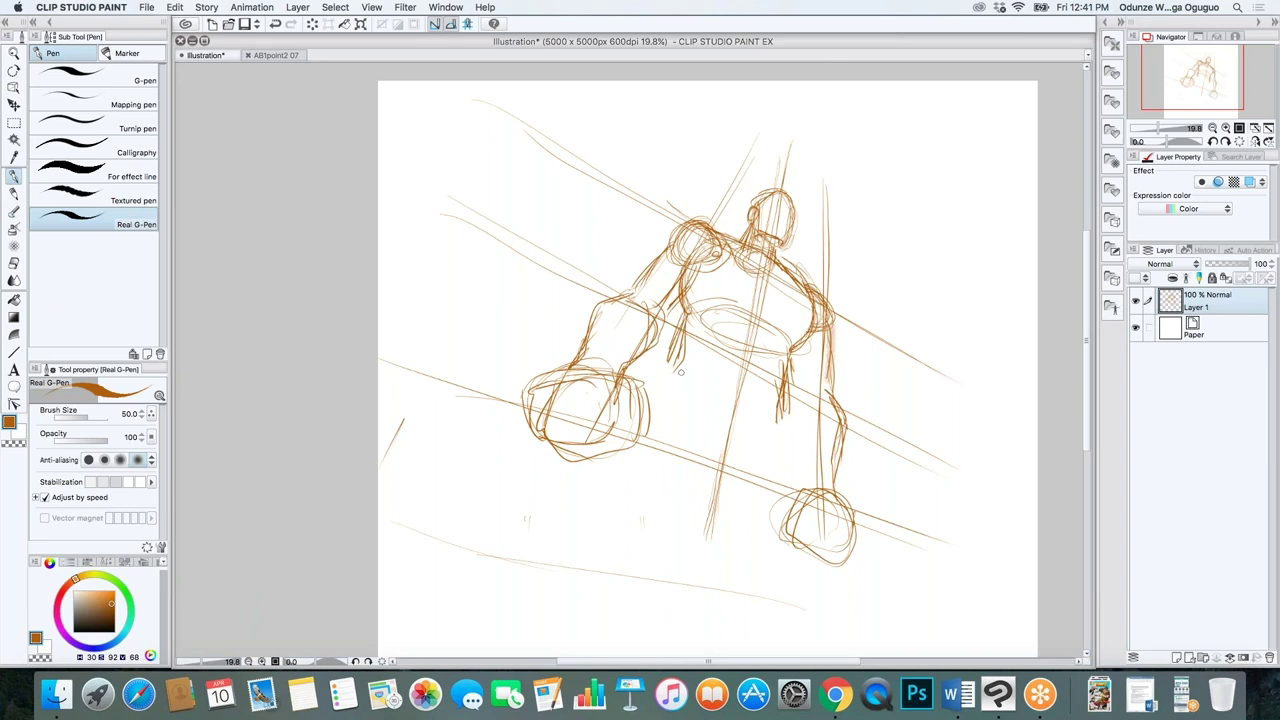
Connect the left arm to the torso and draw the lower torso curve and right side, then zoom out
mouse_move(658, 376)
mouse_down()
mouse_move(698, 356)
mouse_move(768, 393)
mouse_up()
mouse_move(680, 356)
mouse_down()
mouse_move(768, 396)
mouse_move(784, 416)
mouse_move(786, 468)
mouse_up()
drag(782, 414, 783, 466)
key(super+minus)
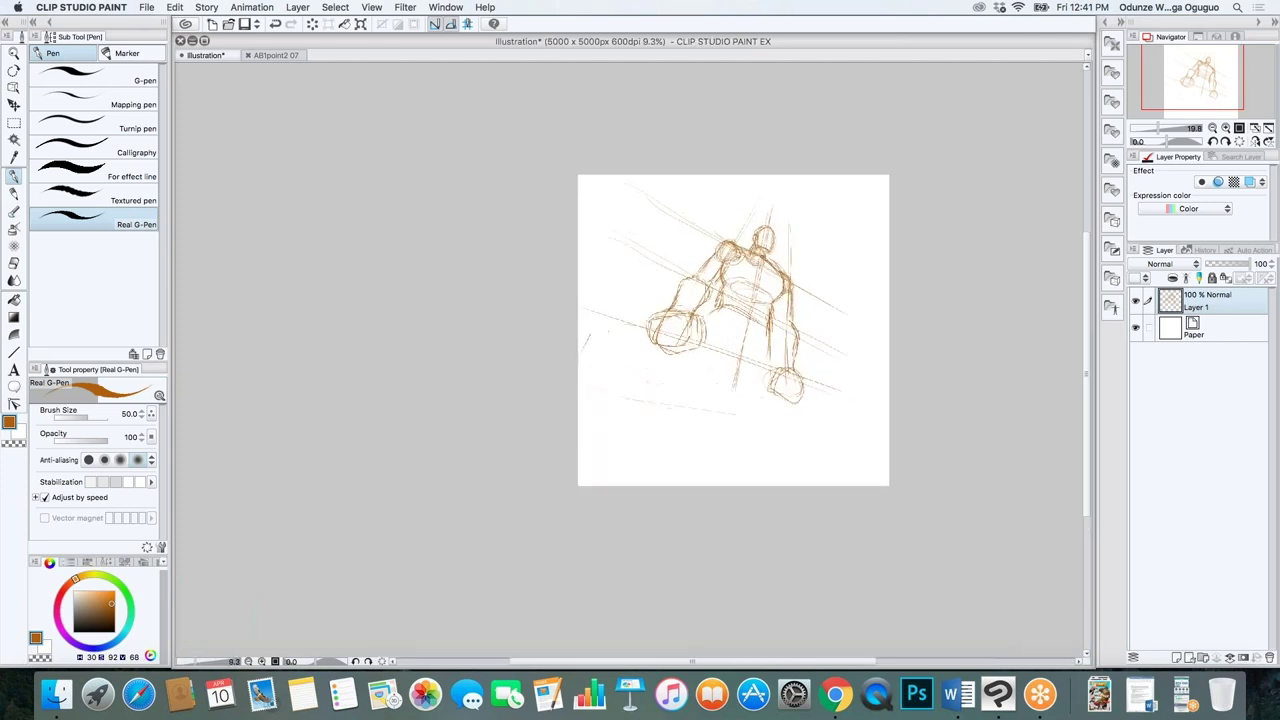
Darken the torso's right side and sketch the right leg and the left leg down to the canvas bottom
mouse_move(780, 380)
mouse_down()
mouse_move(775, 420)
mouse_move(776, 408)
mouse_up()
drag(778, 342, 776, 458)
drag(780, 402, 782, 462)
mouse_move(696, 322)
mouse_down()
mouse_move(656, 423)
mouse_move(676, 357)
mouse_move(640, 438)
mouse_up()
mouse_move(670, 362)
mouse_down()
mouse_move(605, 454)
mouse_move(626, 440)
mouse_move(590, 536)
mouse_up()
drag(600, 490, 574, 535)
Add lower-leg lines and a torso diagonal, extend both legs downward, and refine the right hip
drag(622, 436, 588, 526)
drag(604, 468, 580, 530)
mouse_move(732, 342)
mouse_down()
mouse_move(668, 452)
mouse_move(714, 394)
mouse_up()
drag(724, 322, 632, 535)
drag(666, 458, 618, 535)
drag(726, 388, 734, 464)
drag(762, 368, 770, 535)
mouse_move(736, 466)
mouse_down()
mouse_move(731, 541)
mouse_move(720, 524)
mouse_move(740, 438)
mouse_up()
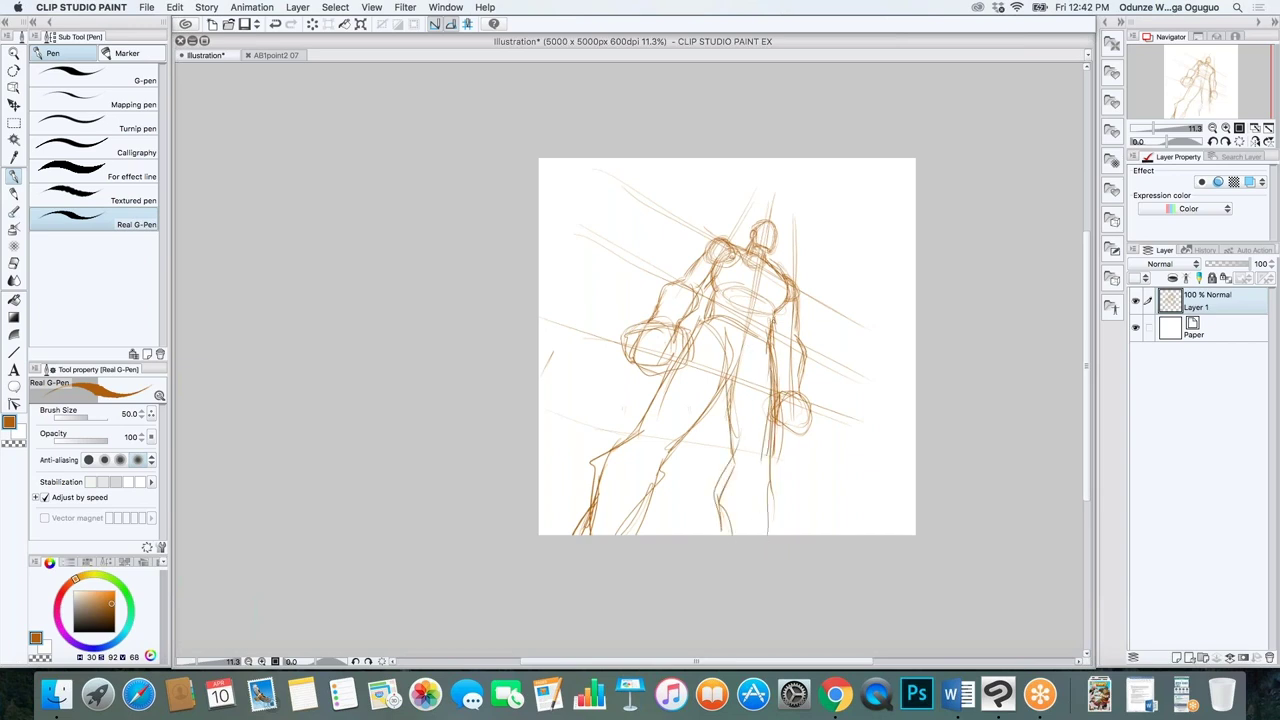
drag(774, 310, 782, 396)
Draw a large faint circle around the figure and three long perspective lines across it
mouse_move(617, 200)
mouse_down()
mouse_move(845, 495)
mouse_move(812, 525)
mouse_up()
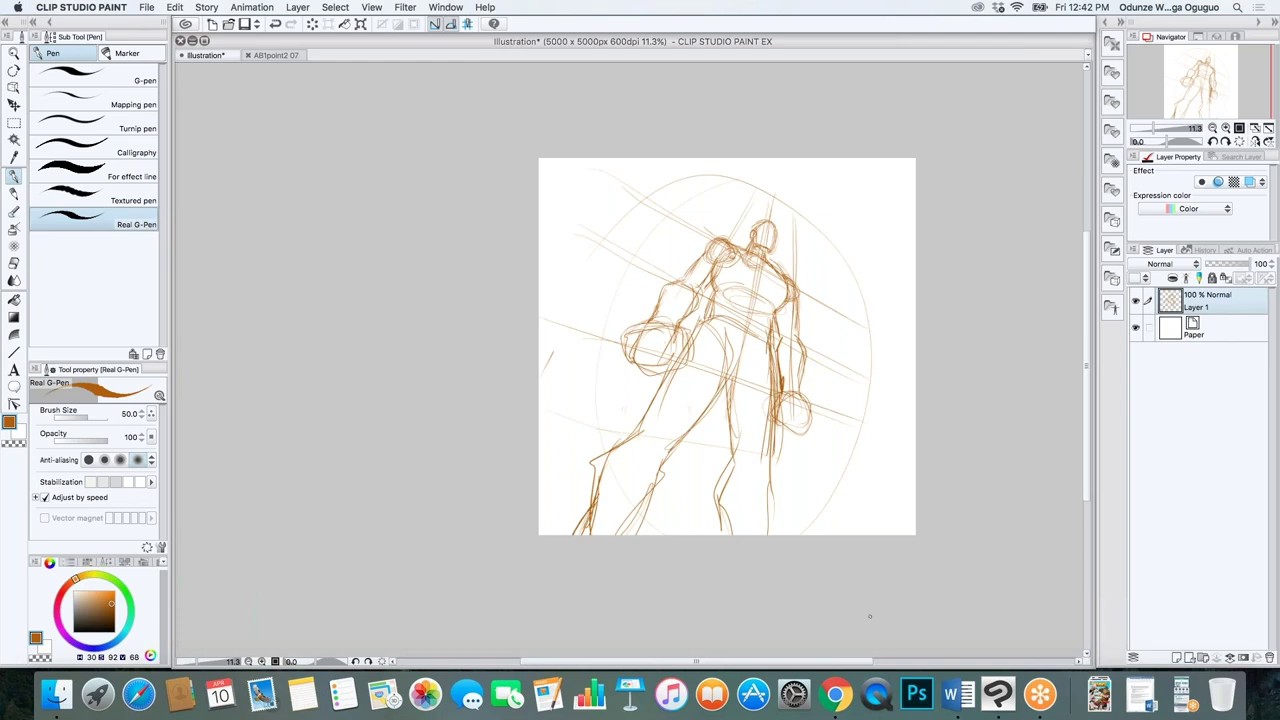
drag(576, 298, 916, 488)
drag(594, 320, 852, 450)
drag(544, 388, 822, 536)
Sketch the two knee ovals and the shins and lines beneath them
mouse_move(652, 424)
mouse_down()
mouse_move(634, 458)
mouse_move(672, 446)
mouse_up()
mouse_move(752, 484)
mouse_down()
mouse_move(762, 516)
mouse_move(738, 490)
mouse_move(762, 510)
mouse_up()
mouse_move(722, 398)
mouse_down()
mouse_move(733, 476)
mouse_move(718, 536)
mouse_up()
drag(730, 466, 722, 536)
mouse_move(774, 502)
mouse_down()
mouse_move(780, 536)
mouse_move(776, 422)
mouse_up()
drag(774, 480, 770, 448)
mouse_move(777, 380)
mouse_down()
mouse_move(773, 350)
mouse_move(740, 376)
mouse_move(764, 386)
mouse_up()
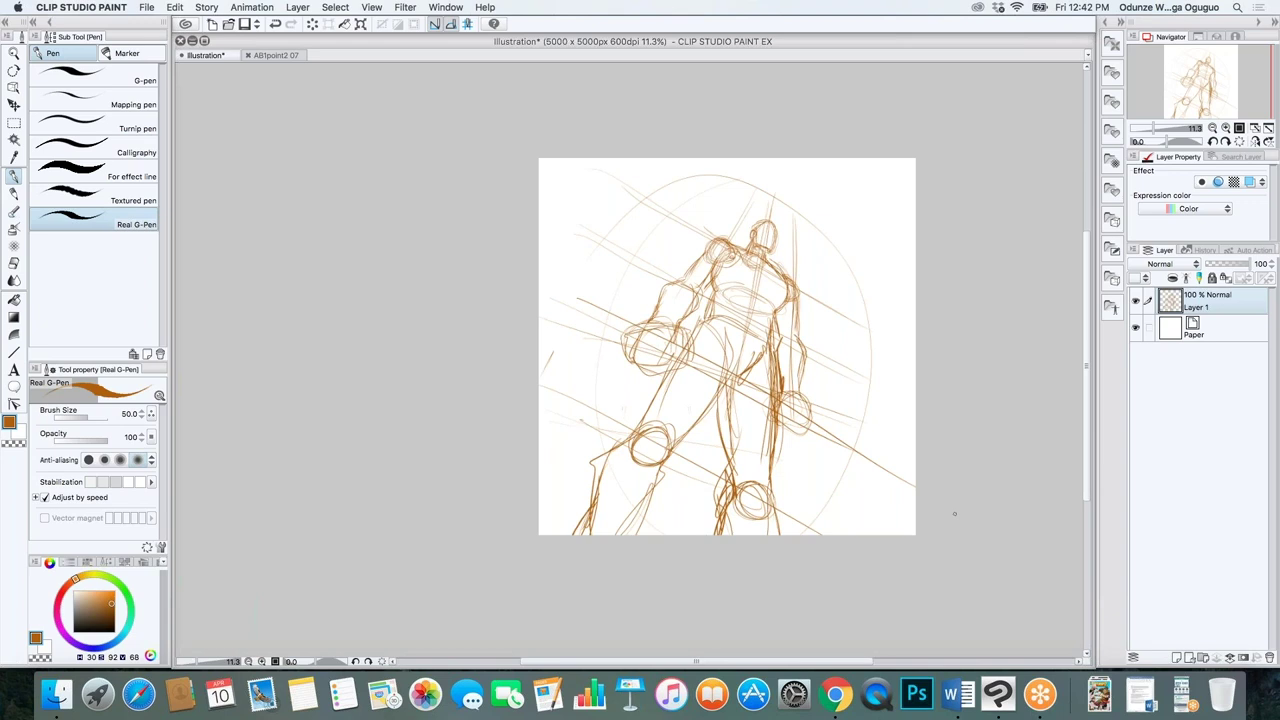
click(1177, 659)
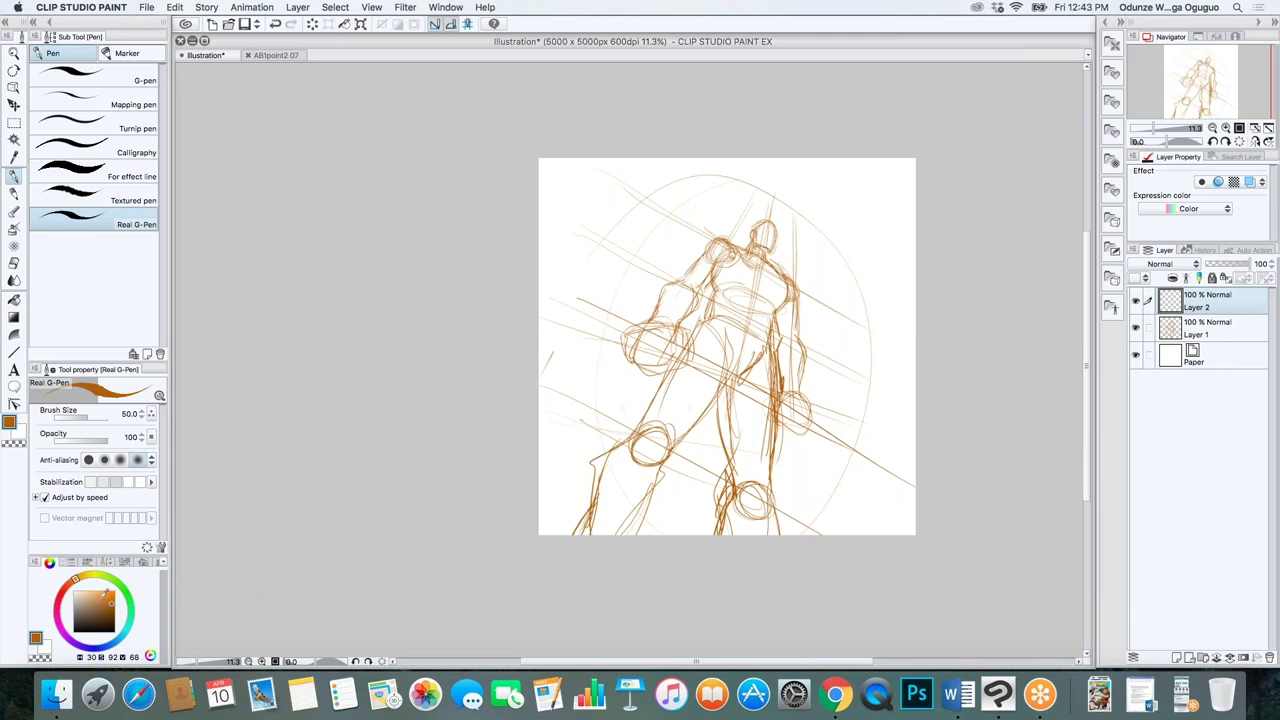
drag(108, 594, 74, 632)
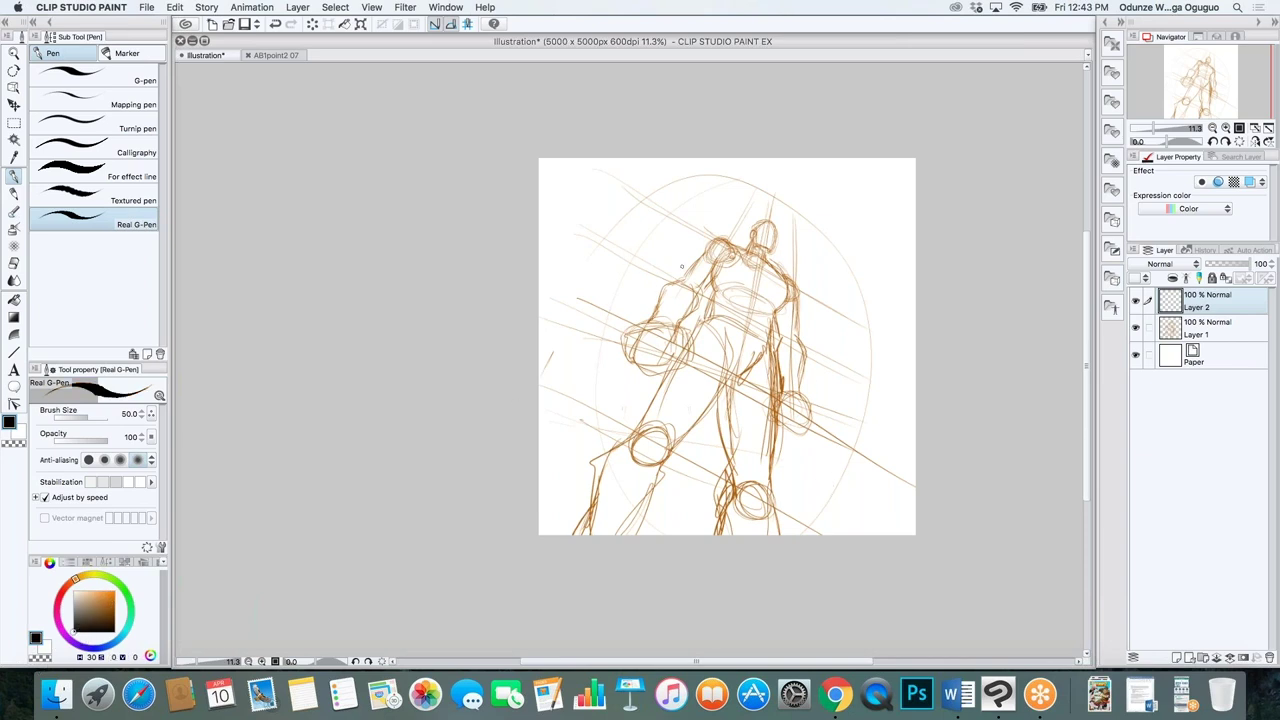
click(146, 414)
scroll(770, 235, up, 6)
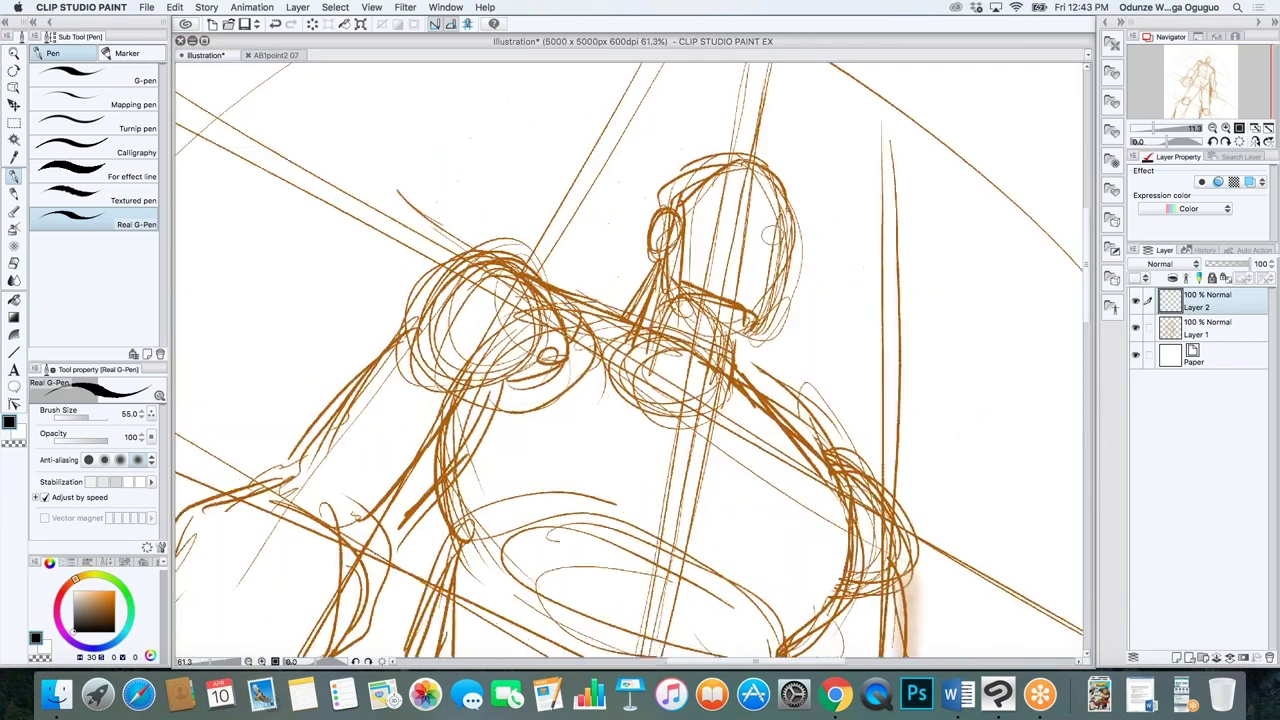
mouse_move(778, 185)
mouse_down()
mouse_move(786, 282)
mouse_move(762, 316)
mouse_up()
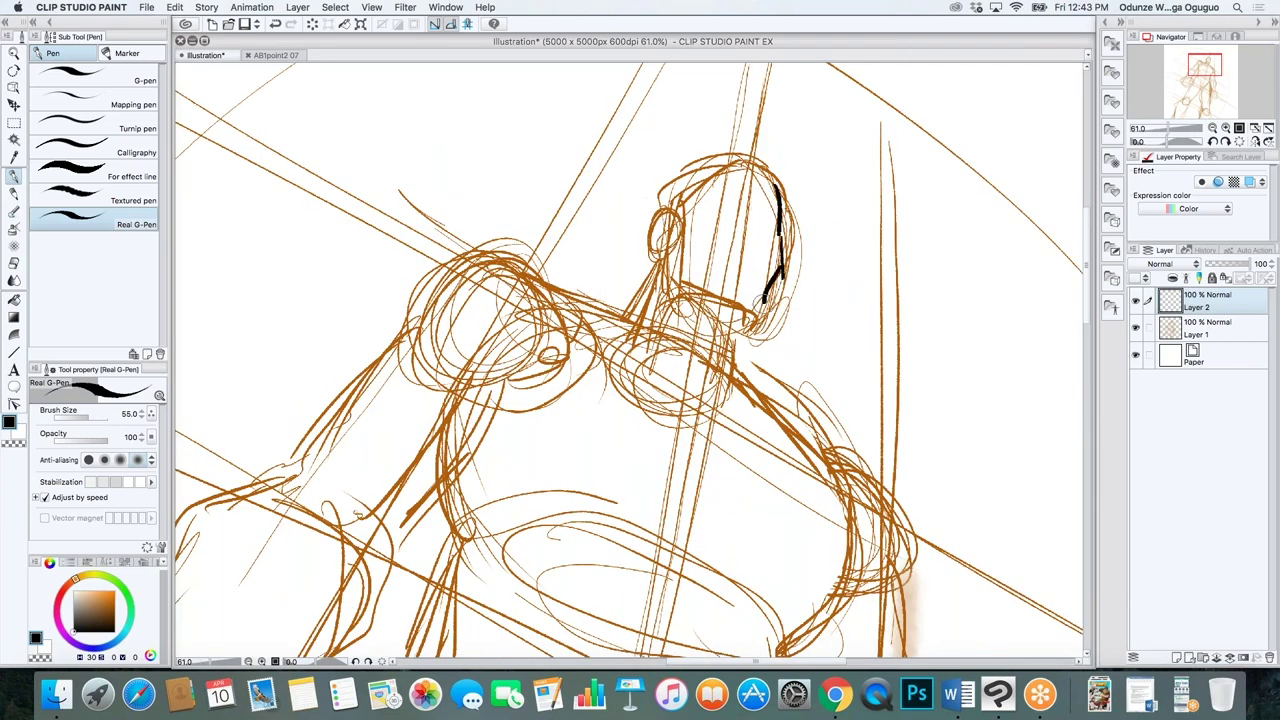
key(super+z)
key(super+z)
key(super+z)
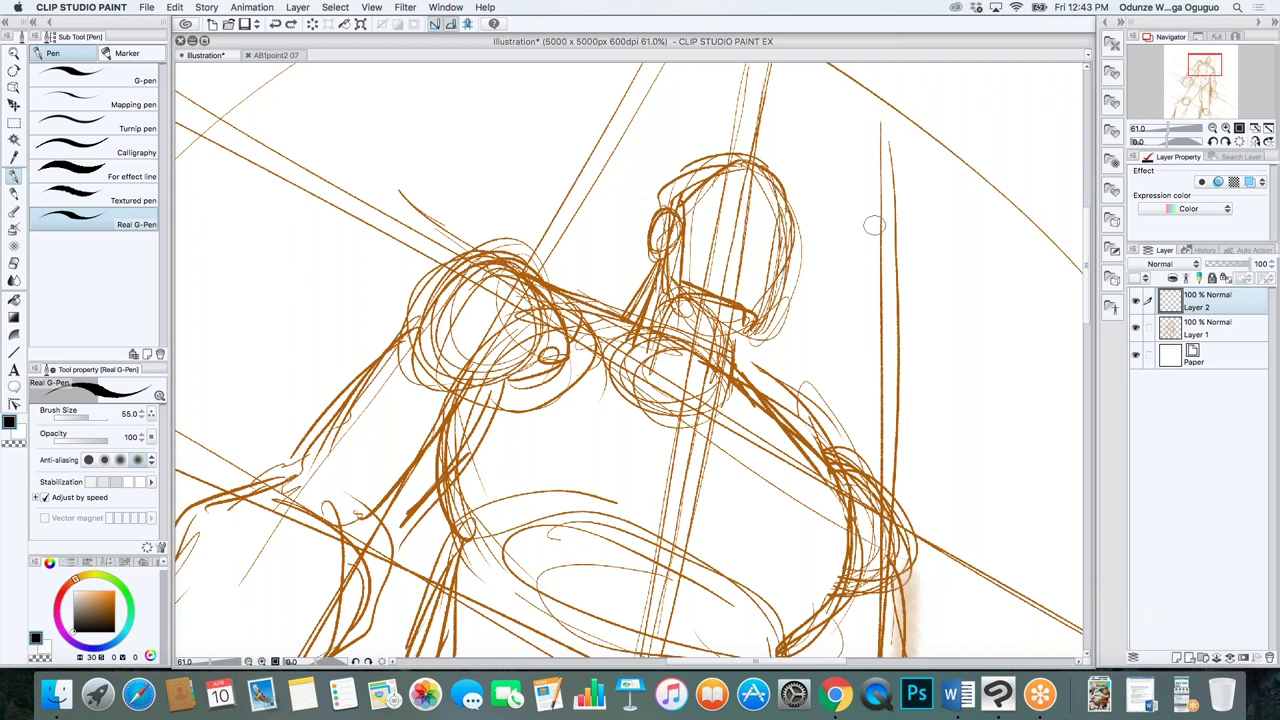
scroll(748, 305, down, 3)
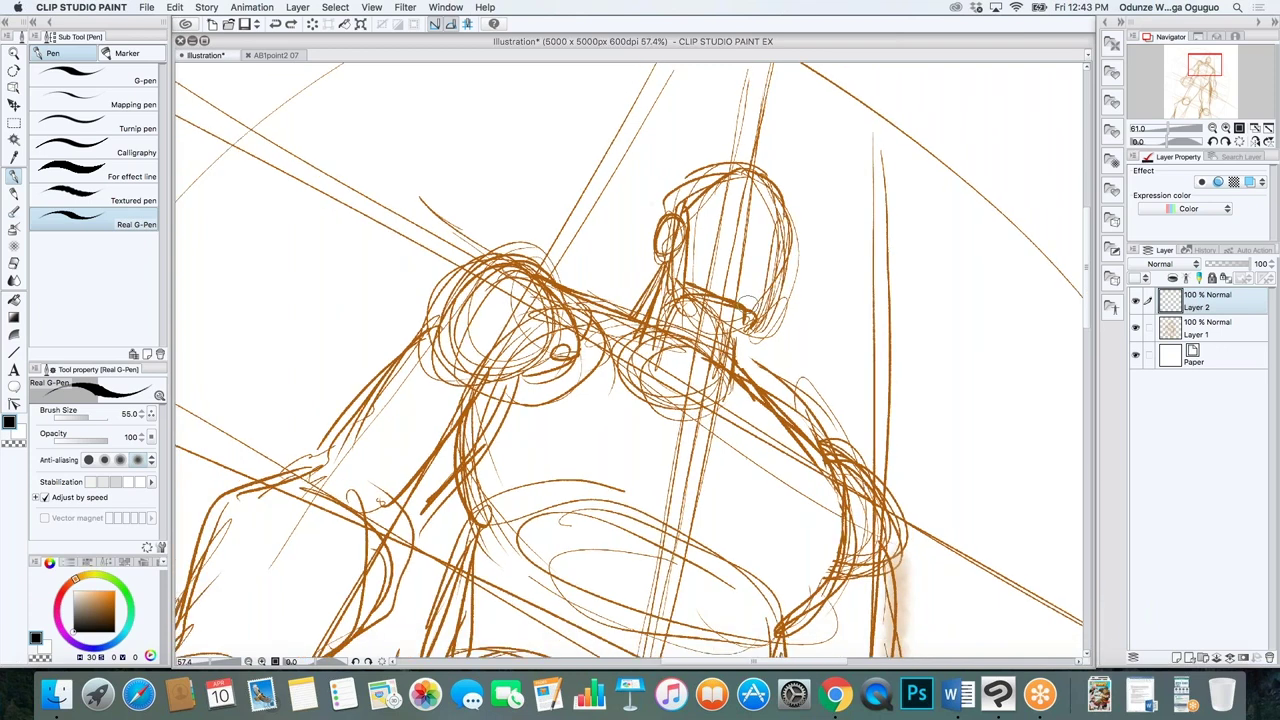
double_click(1203, 334)
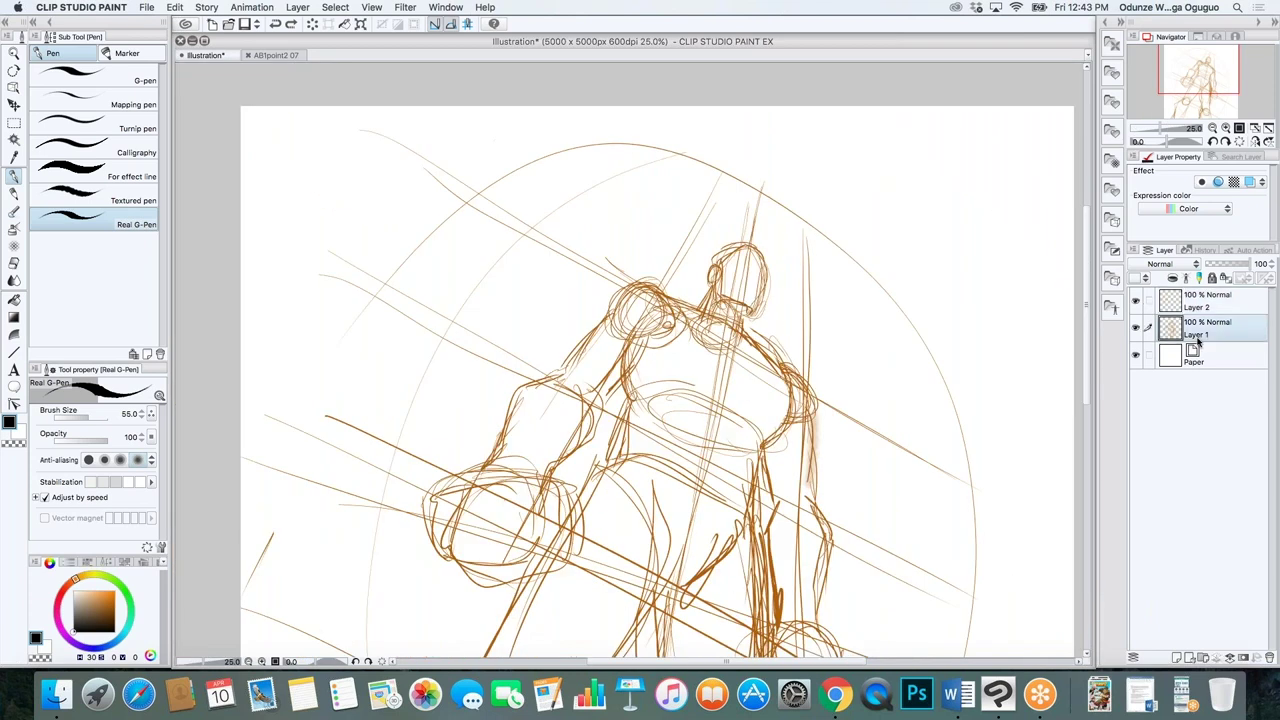
Name the layer 'rough sketch' and set its opacity to 30%
text(ro)
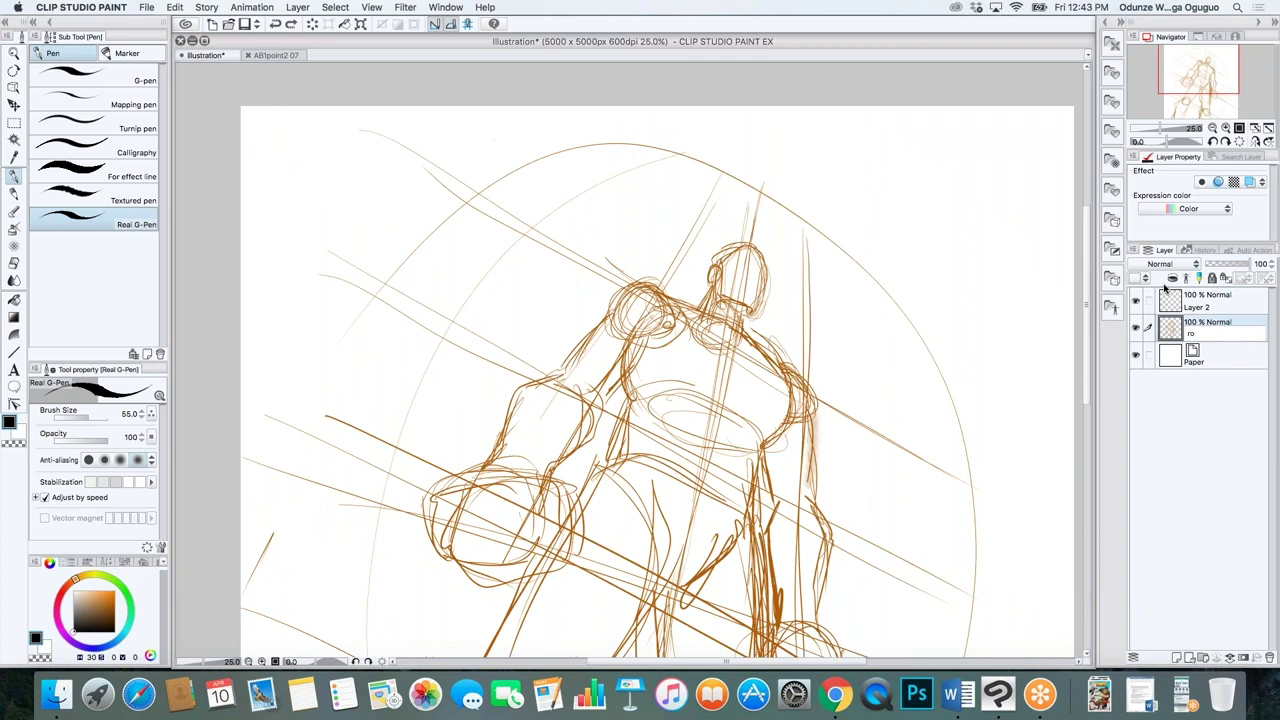
text(ugh sketch)
key(Return)
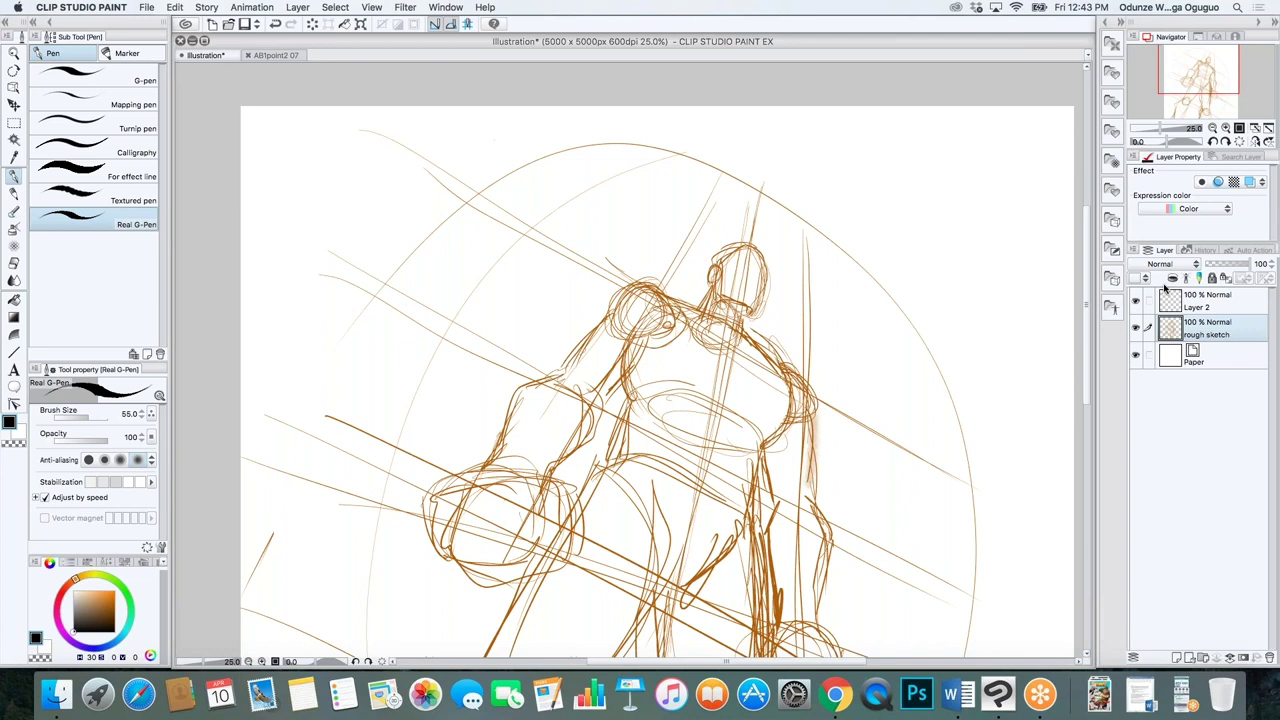
drag(1261, 265, 1229, 266)
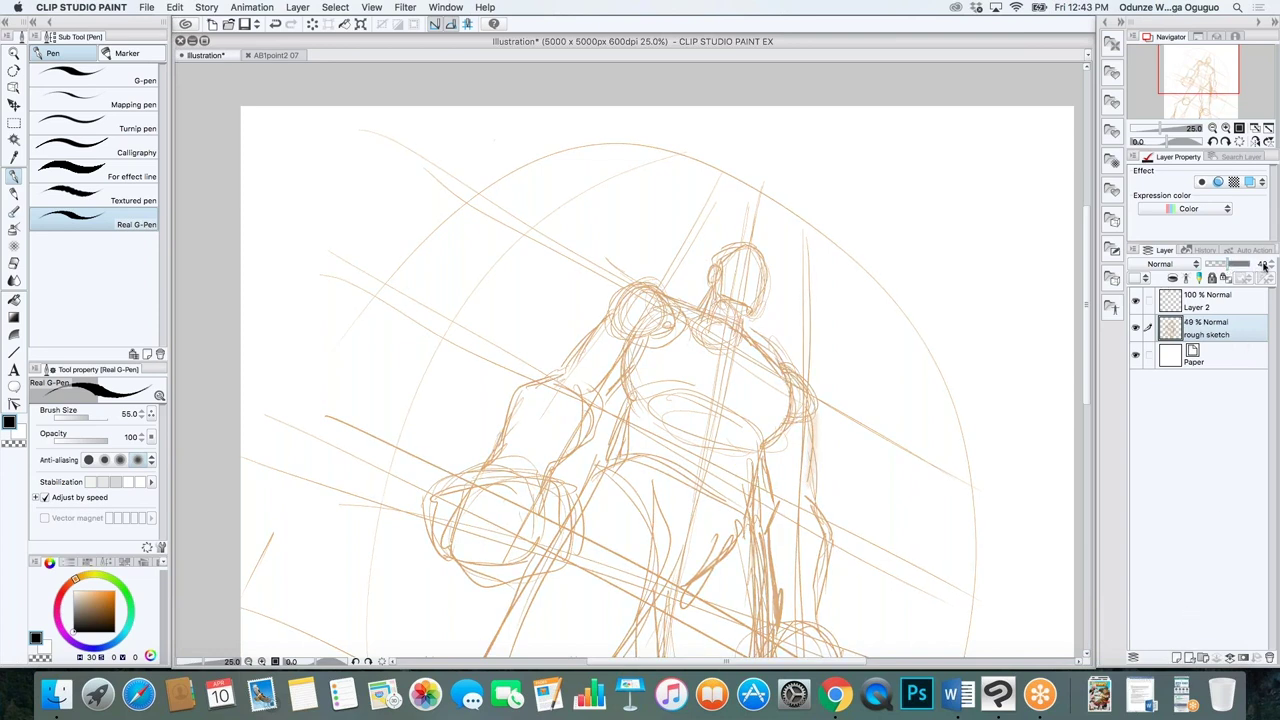
click(1269, 268)
text(30)
key(Return)
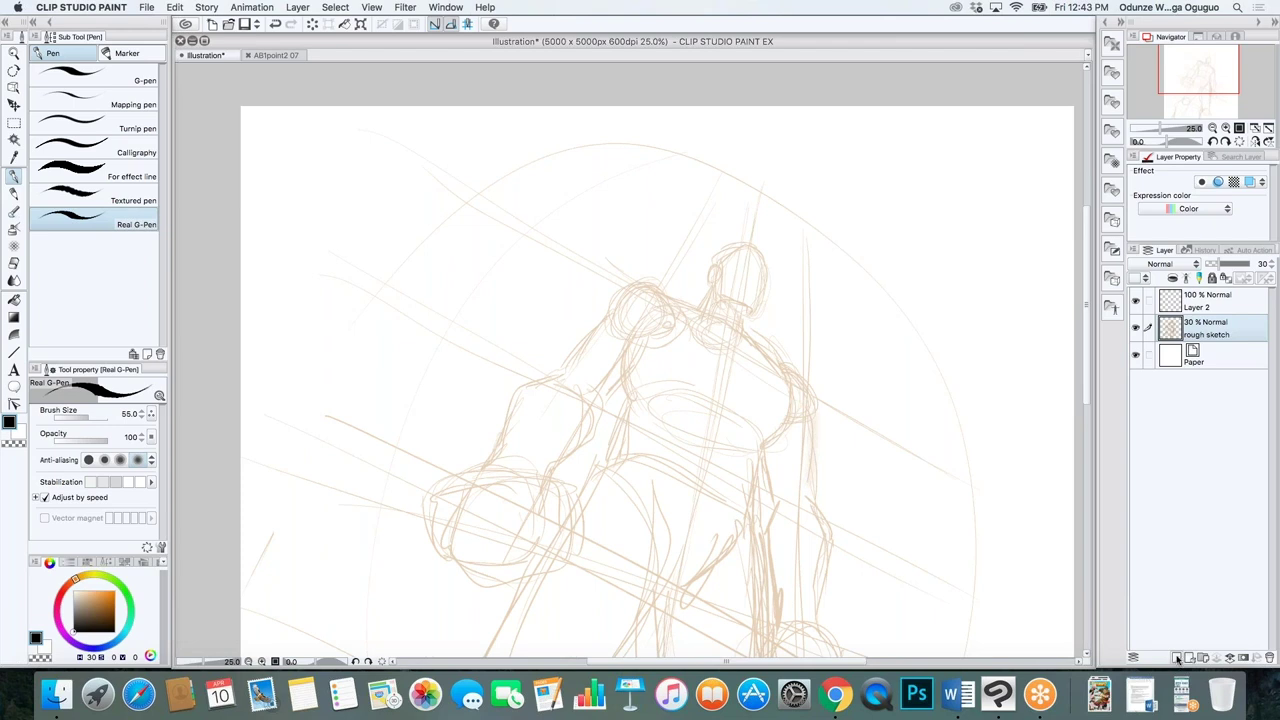
Add a new layer above it and choose a redder orange drawing colour
click(1177, 659)
click(110, 610)
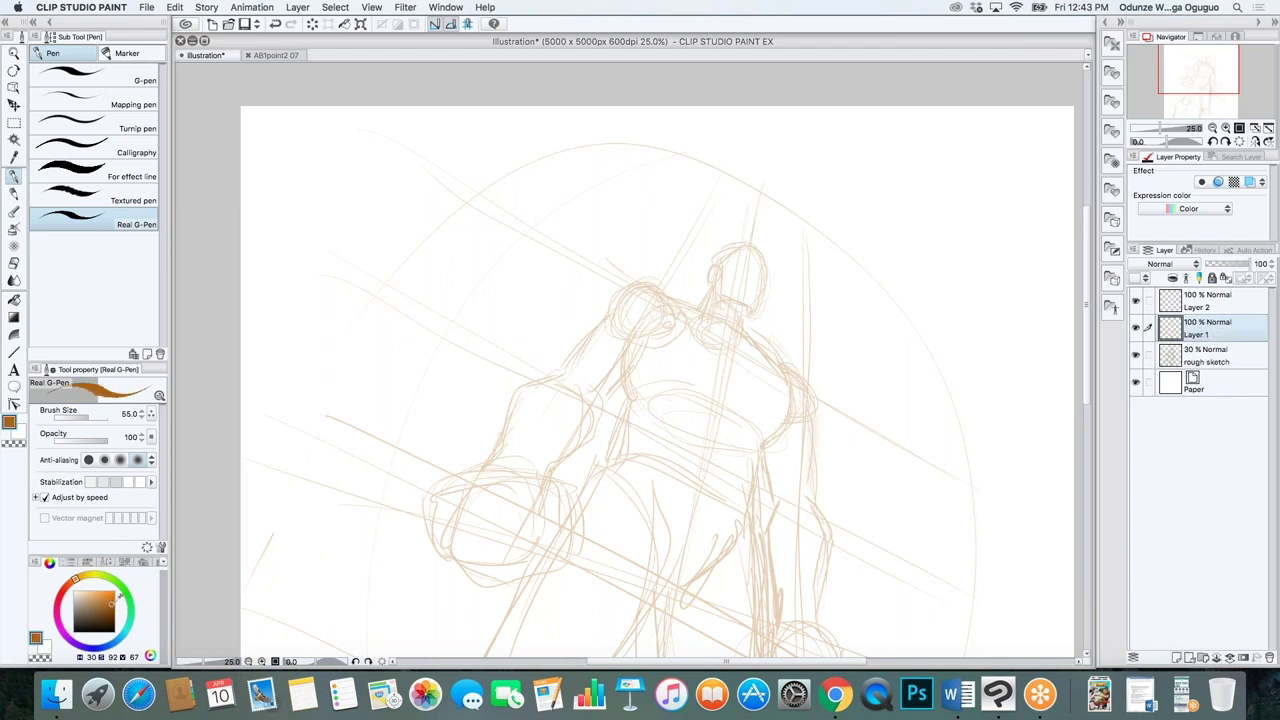
click(72, 582)
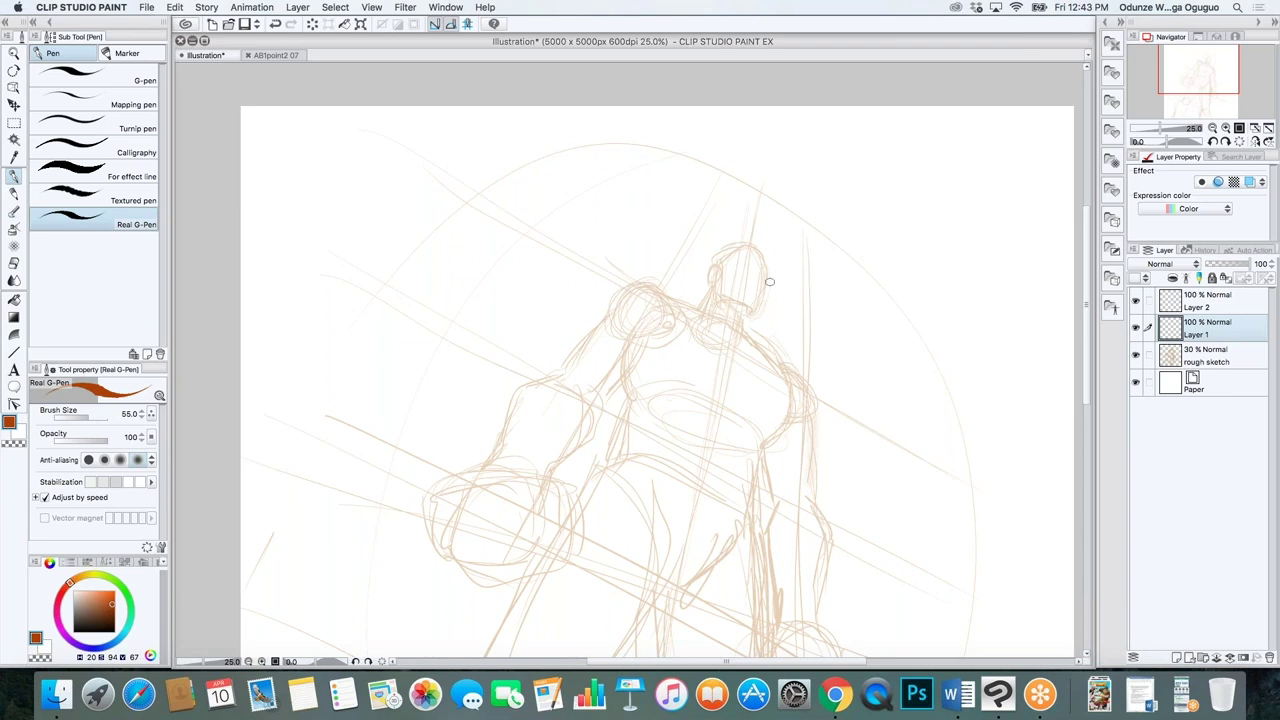
Rename the new layer 'pencils' and Layer 2 'inks'
scroll(769, 281, down, 5)
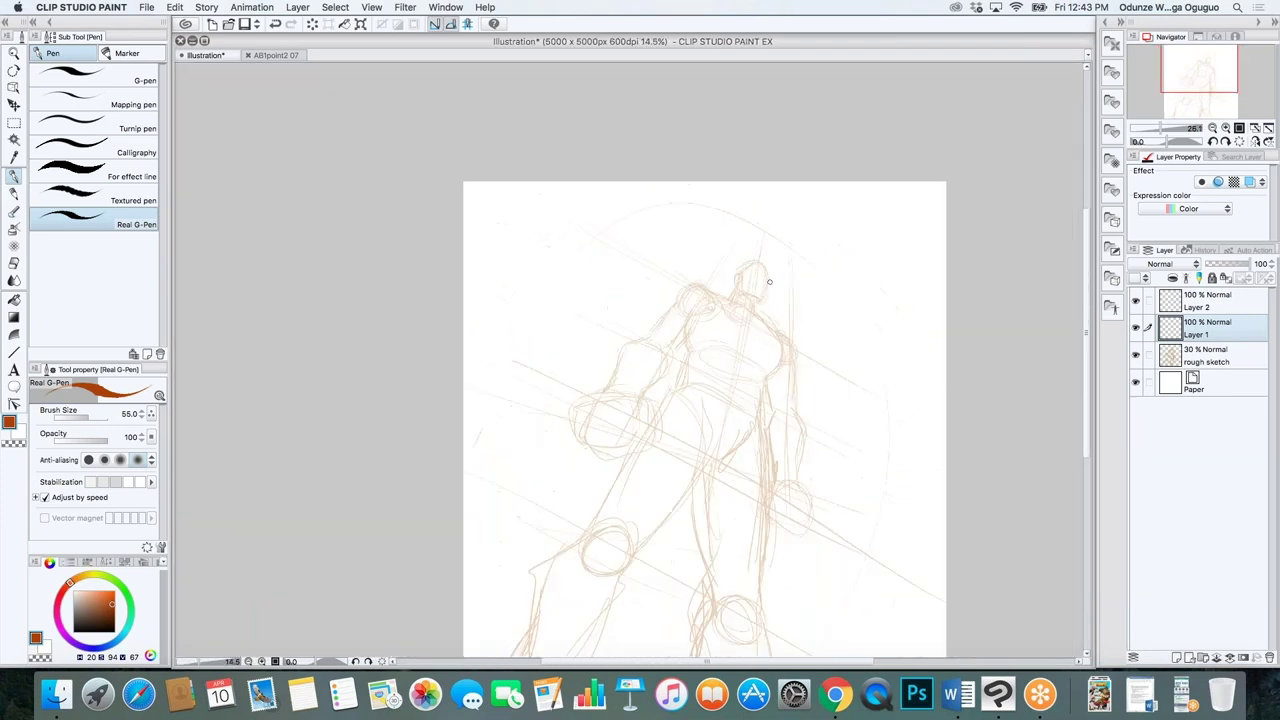
double_click(1199, 335)
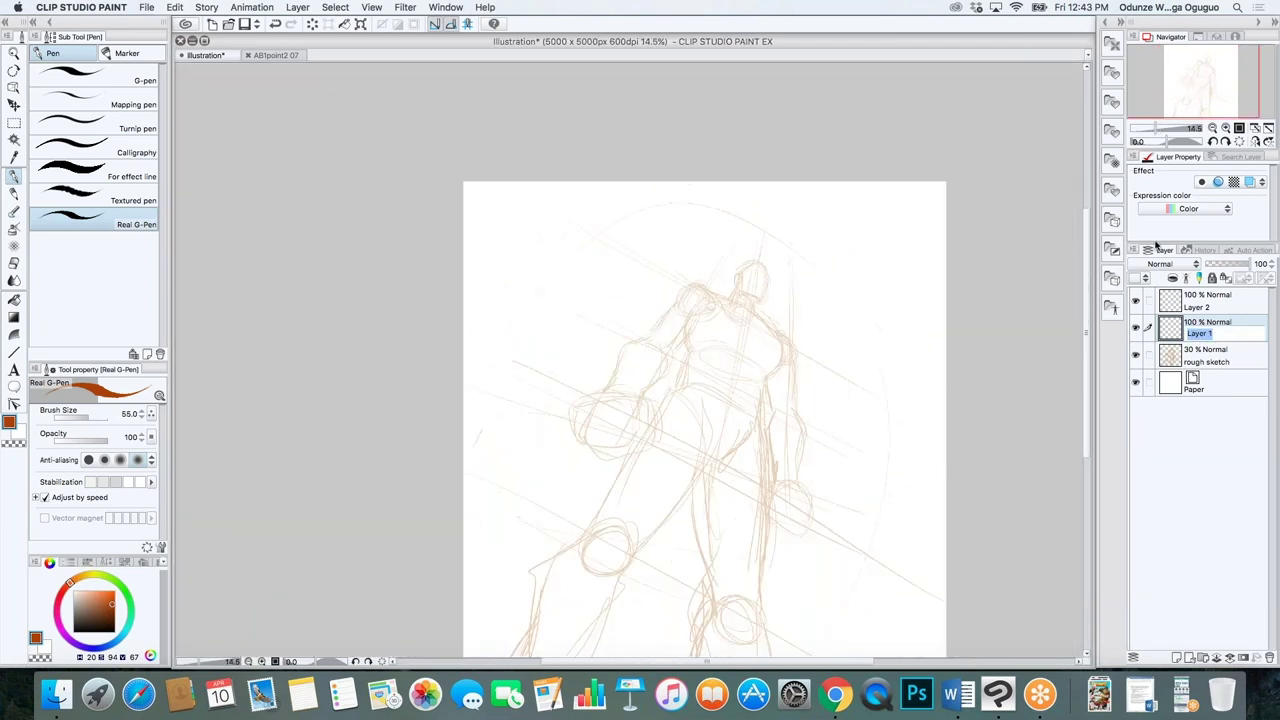
text(penclid)
text(s)
key(Return)
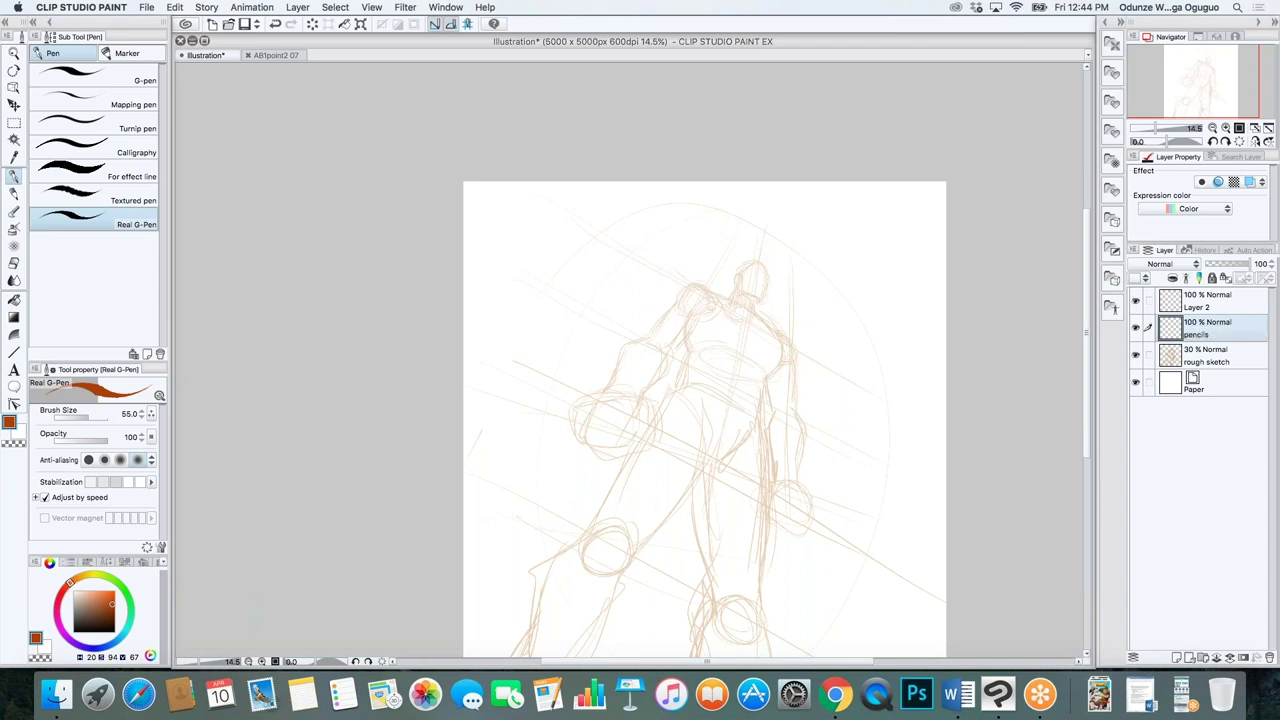
double_click(1202, 307)
text(inks)
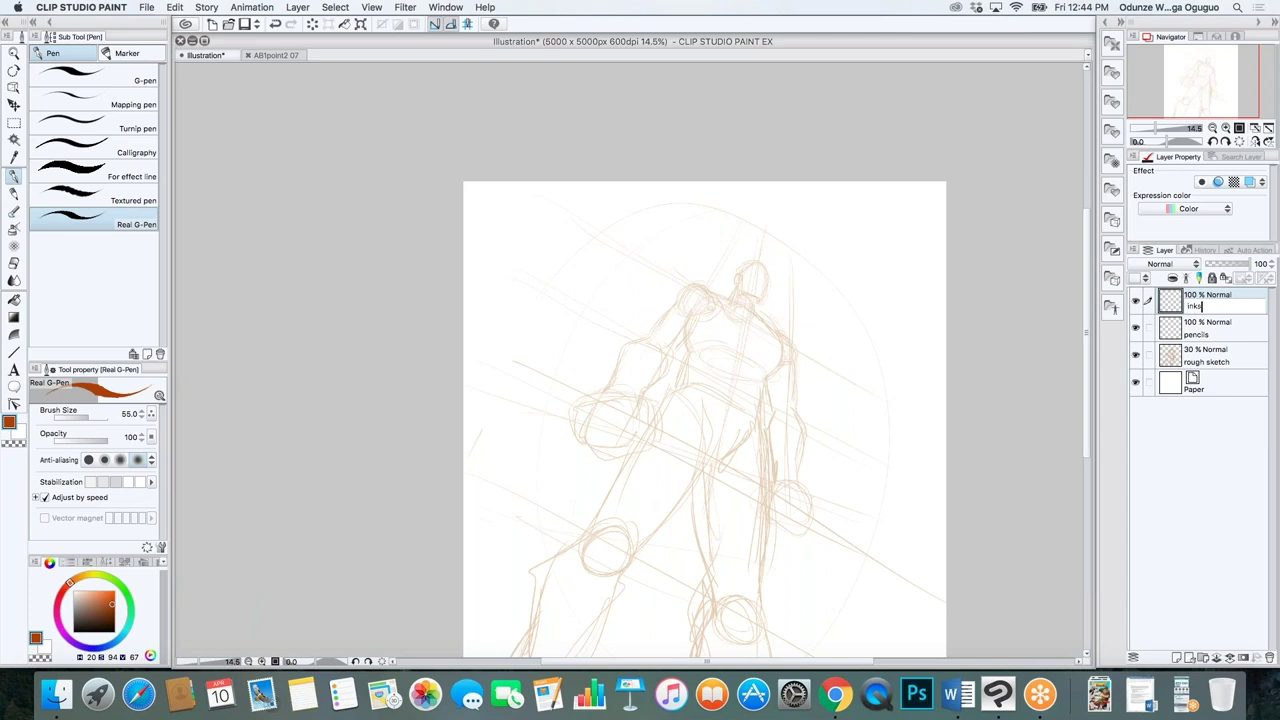
key(Return)
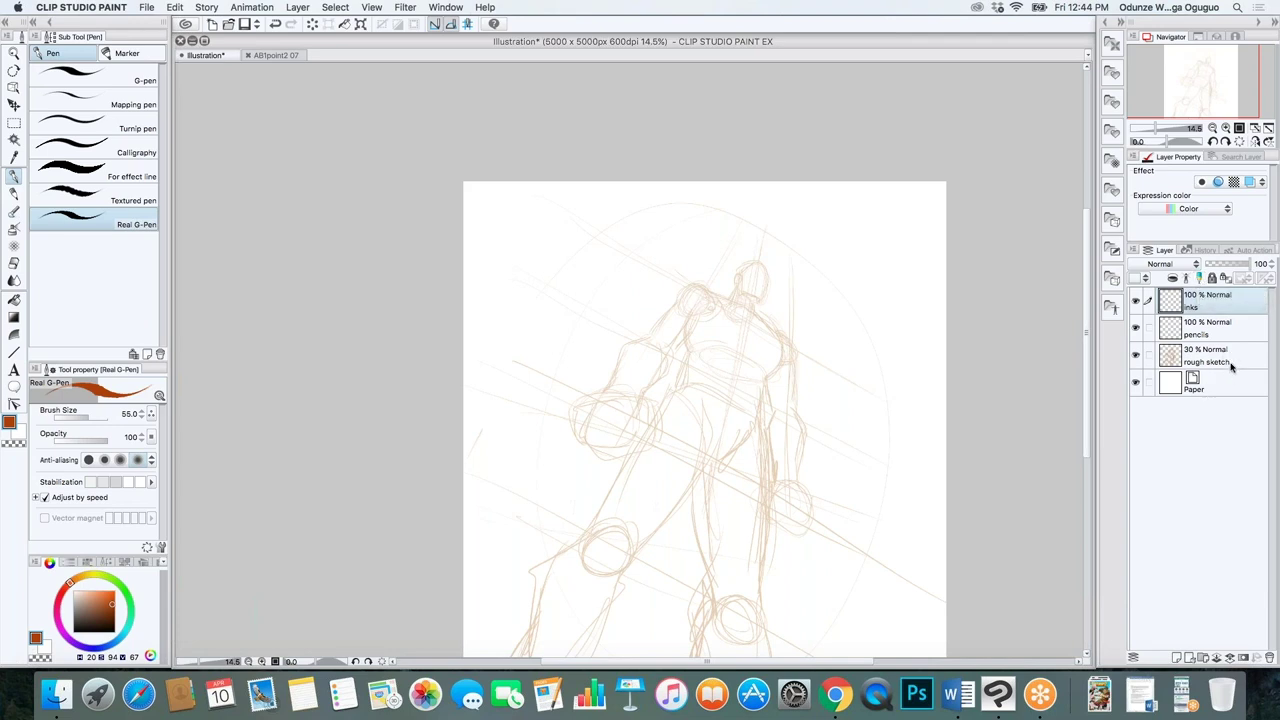
Select the rough sketch layer in the layer stack
click(1190, 362)
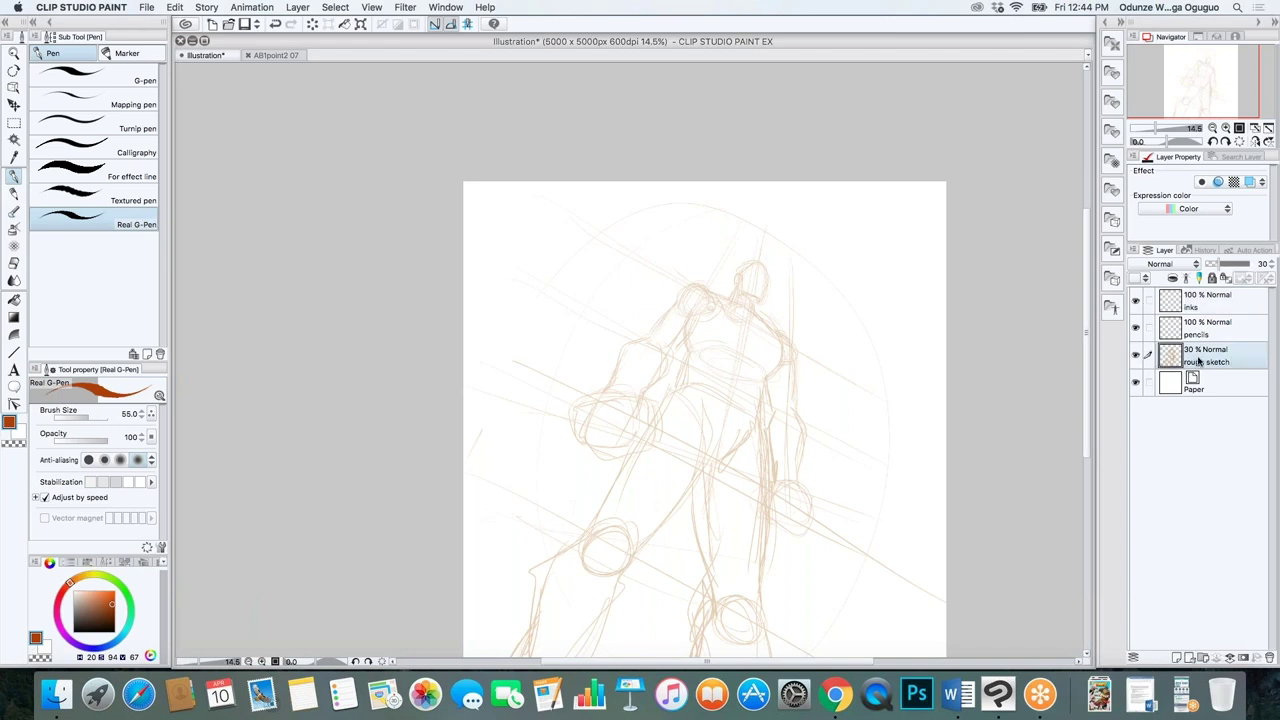
Return rough sketch to 100% opacity and delete its entire figure drawing, then deselect
drag(1226, 266, 1262, 276)
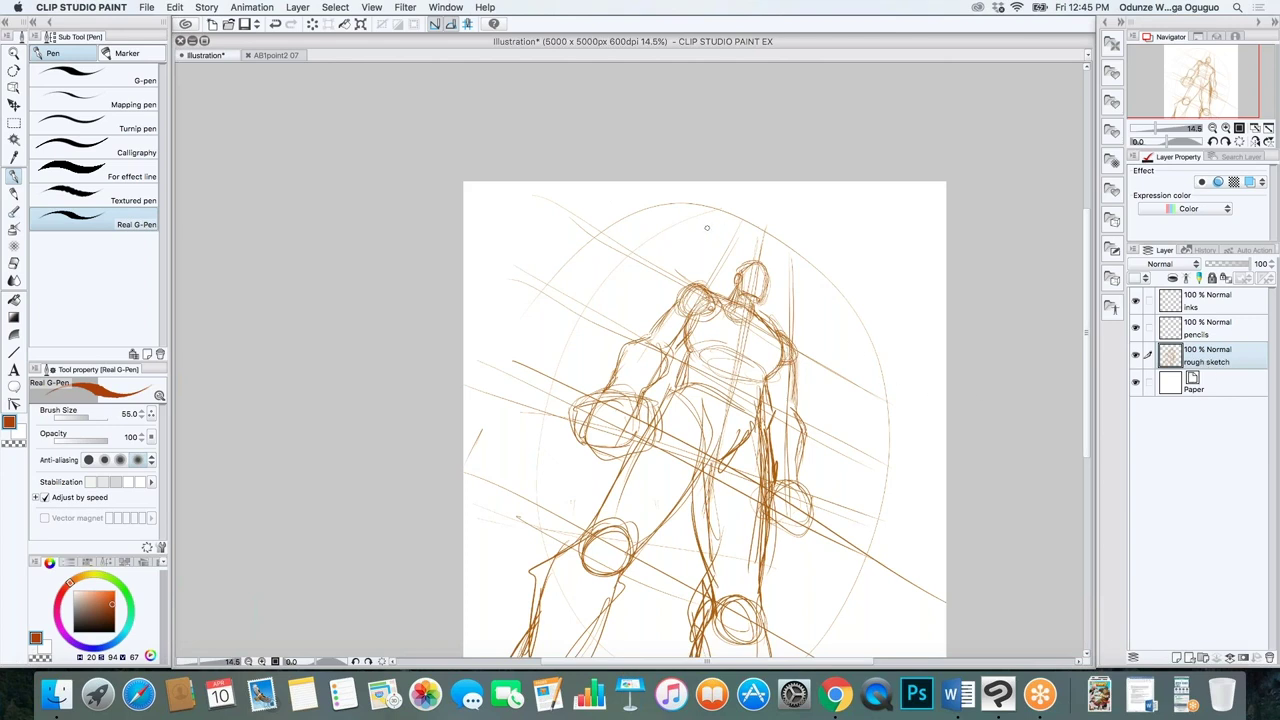
key(m)
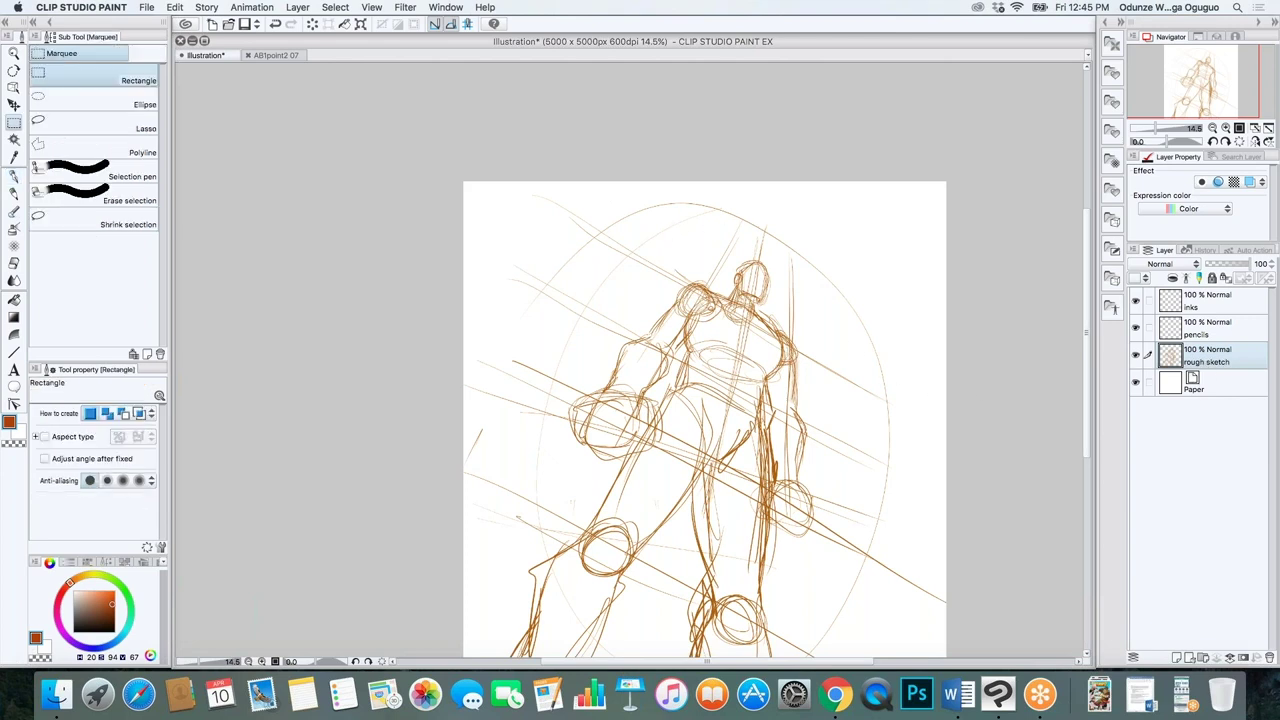
drag(455, 163, 962, 476)
drag(962, 476, 962, 476)
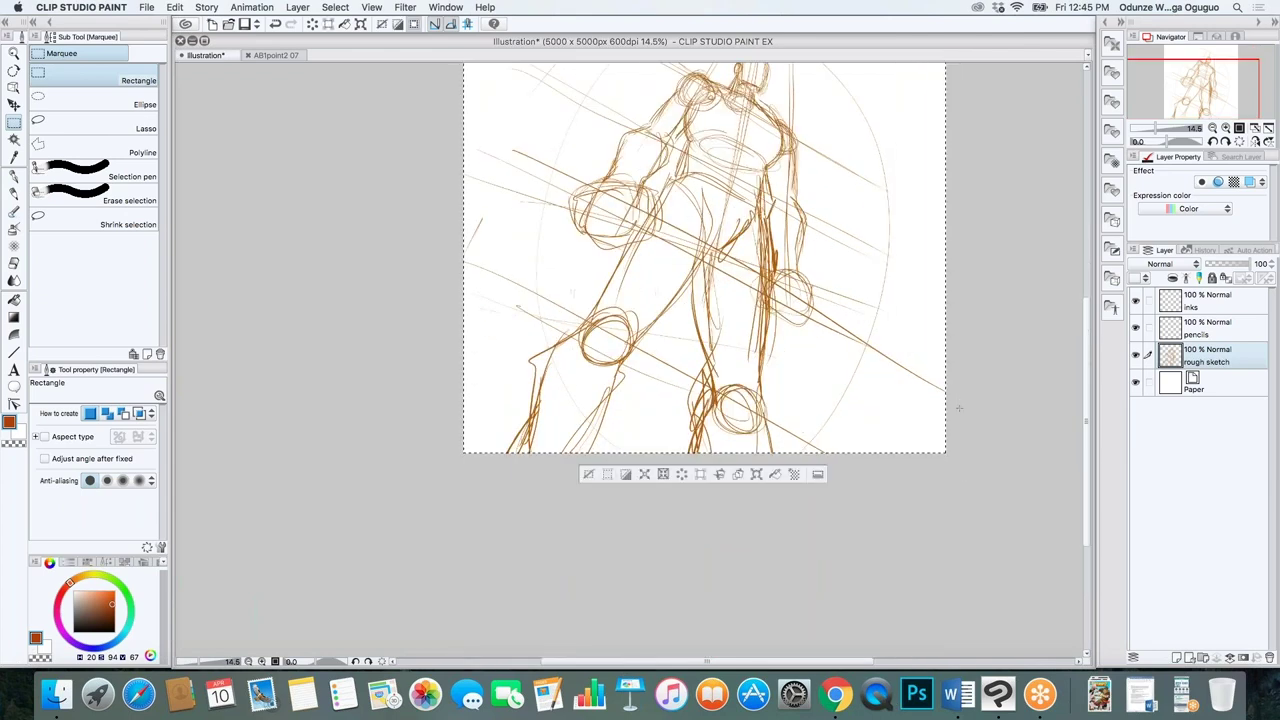
key(Delete)
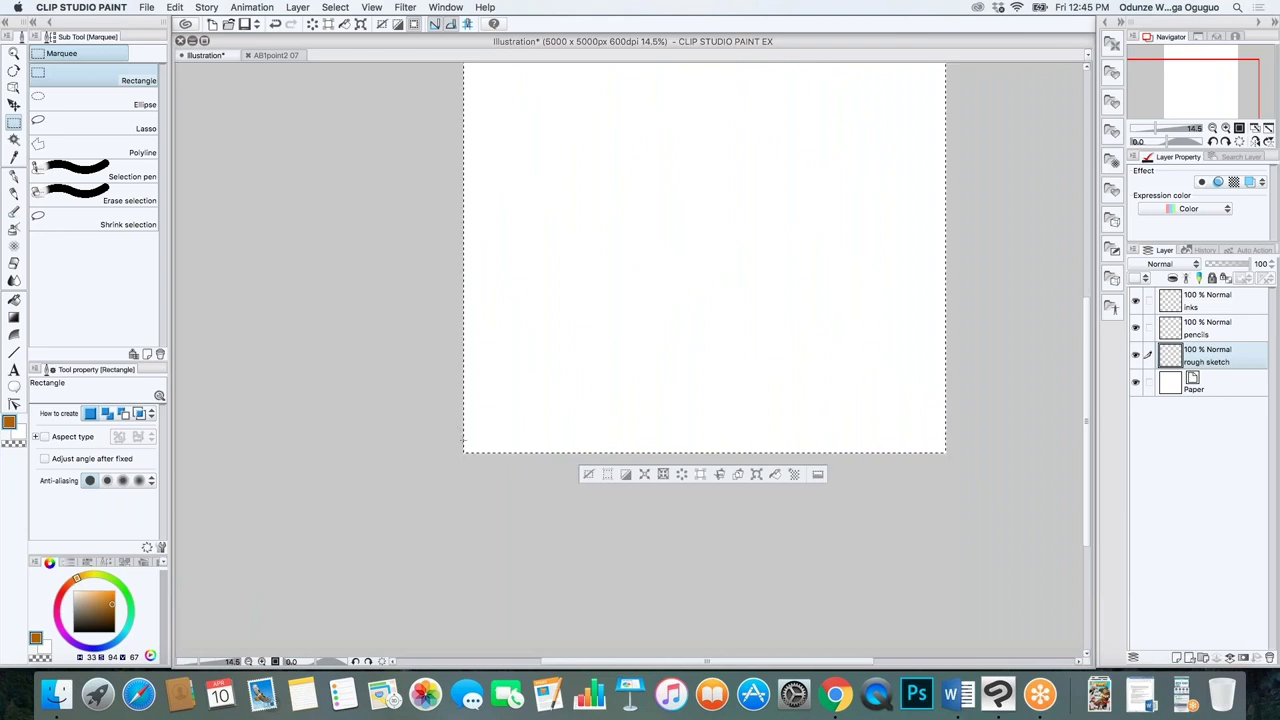
key(p)
key(super+d)
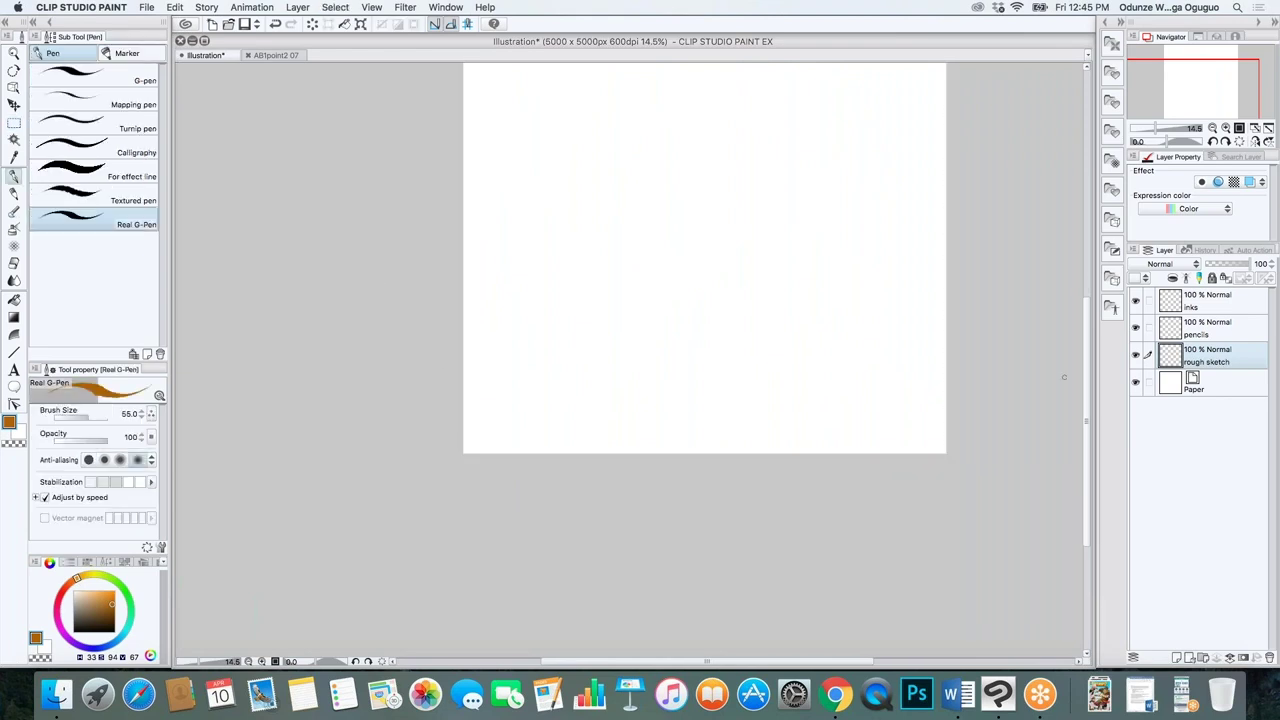
Zoom to 20.6% and draw a head oval with two strokes near the page's upper left
drag(1085, 357, 1086, 274)
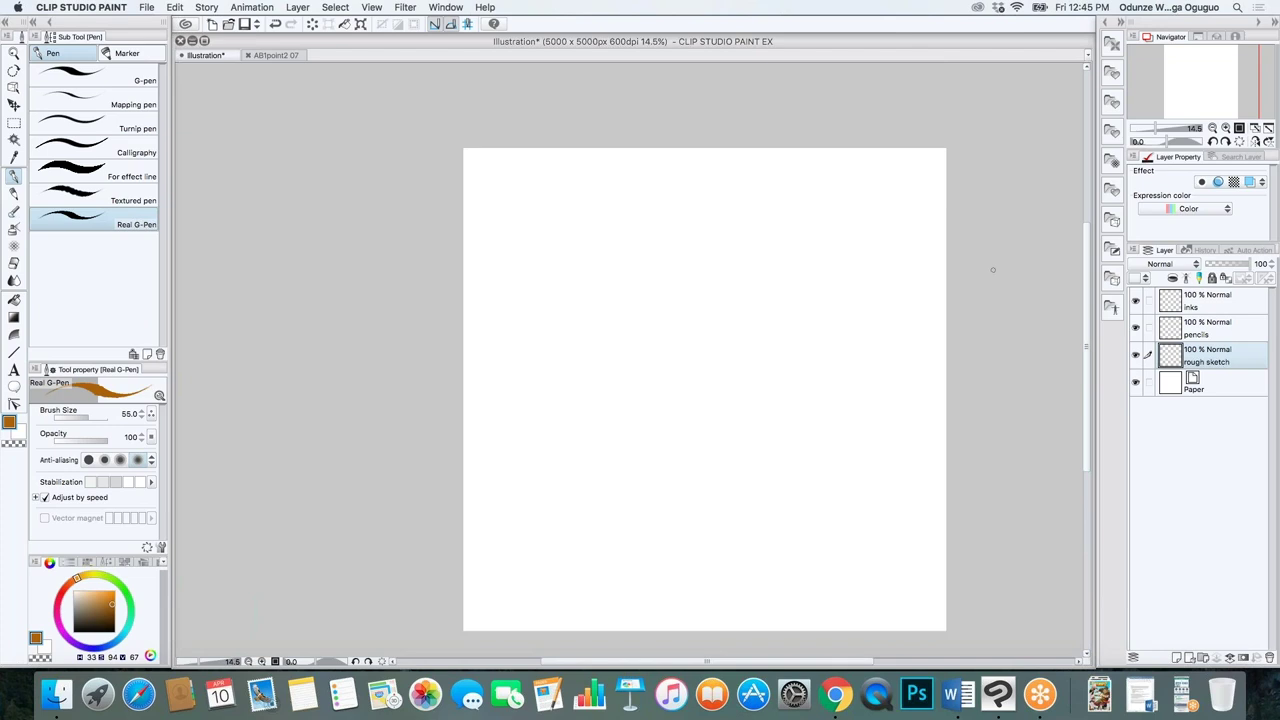
scroll(772, 378, up, 2)
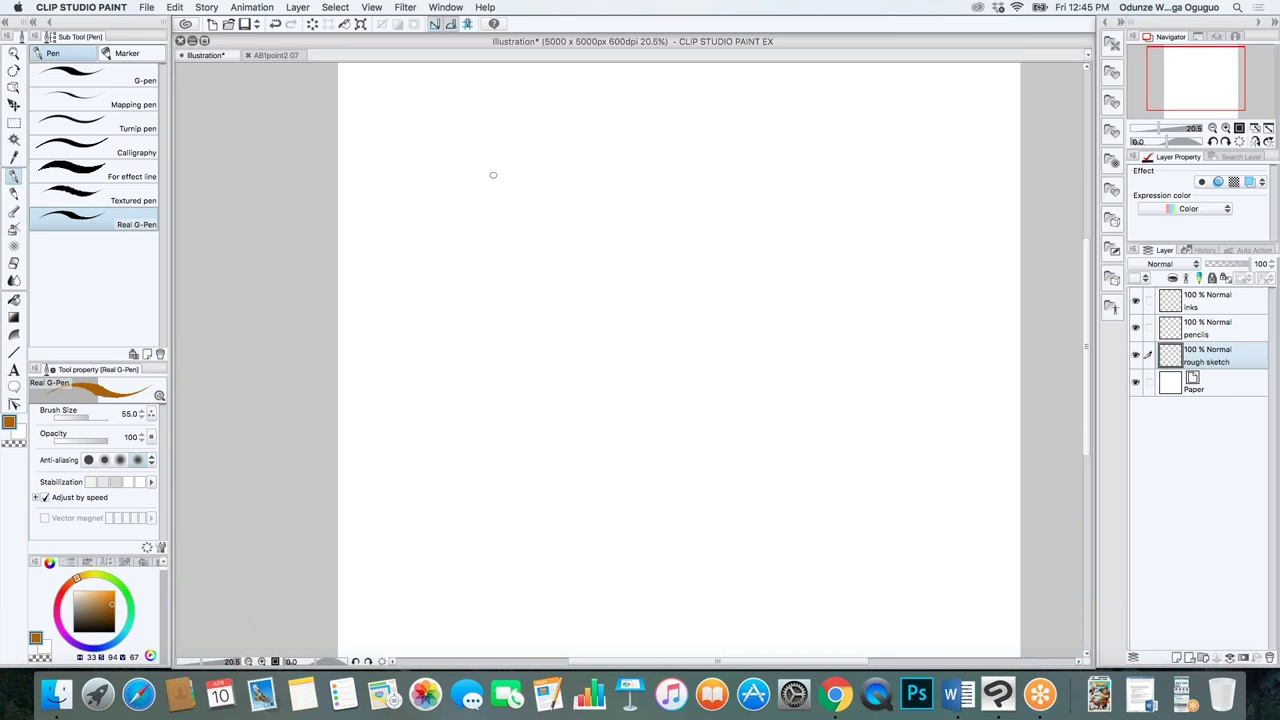
mouse_move(507, 138)
mouse_down()
mouse_move(511, 182)
mouse_move(510, 139)
mouse_move(476, 133)
mouse_move(490, 135)
mouse_move(471, 138)
mouse_move(474, 180)
mouse_move(502, 159)
mouse_move(503, 197)
mouse_up()
mouse_move(463, 145)
mouse_down()
mouse_move(474, 206)
mouse_move(505, 208)
mouse_move(512, 189)
mouse_move(464, 209)
mouse_up()
Select the head oval and move it right toward the page centre, then deselect
key(m)
drag(441, 105, 535, 232)
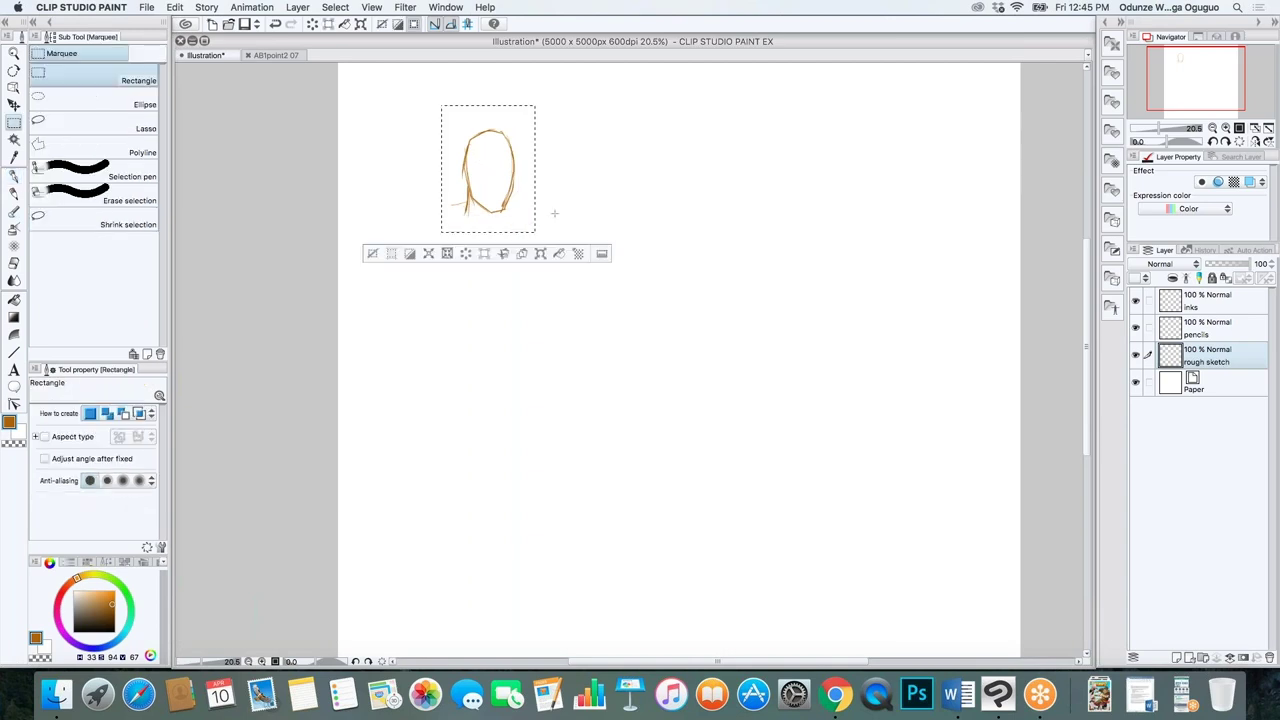
key(super+t)
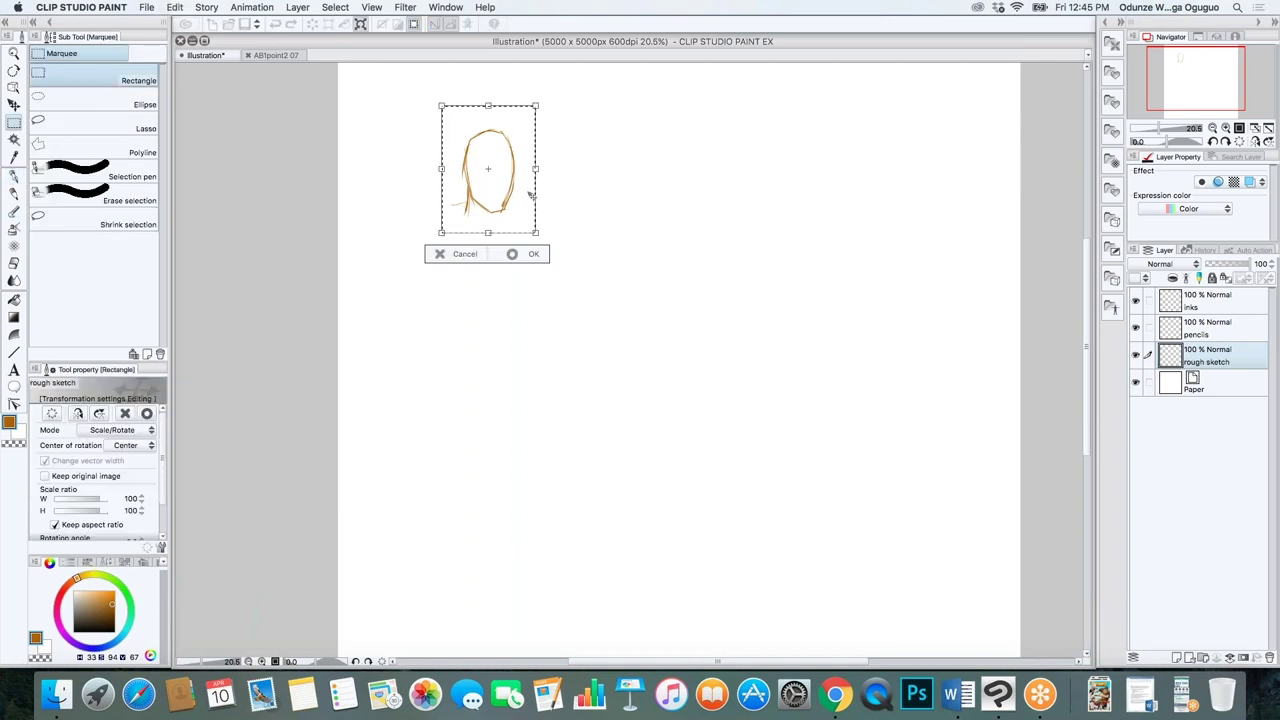
mouse_move(506, 224)
mouse_down()
mouse_move(713, 247)
mouse_move(703, 272)
mouse_up()
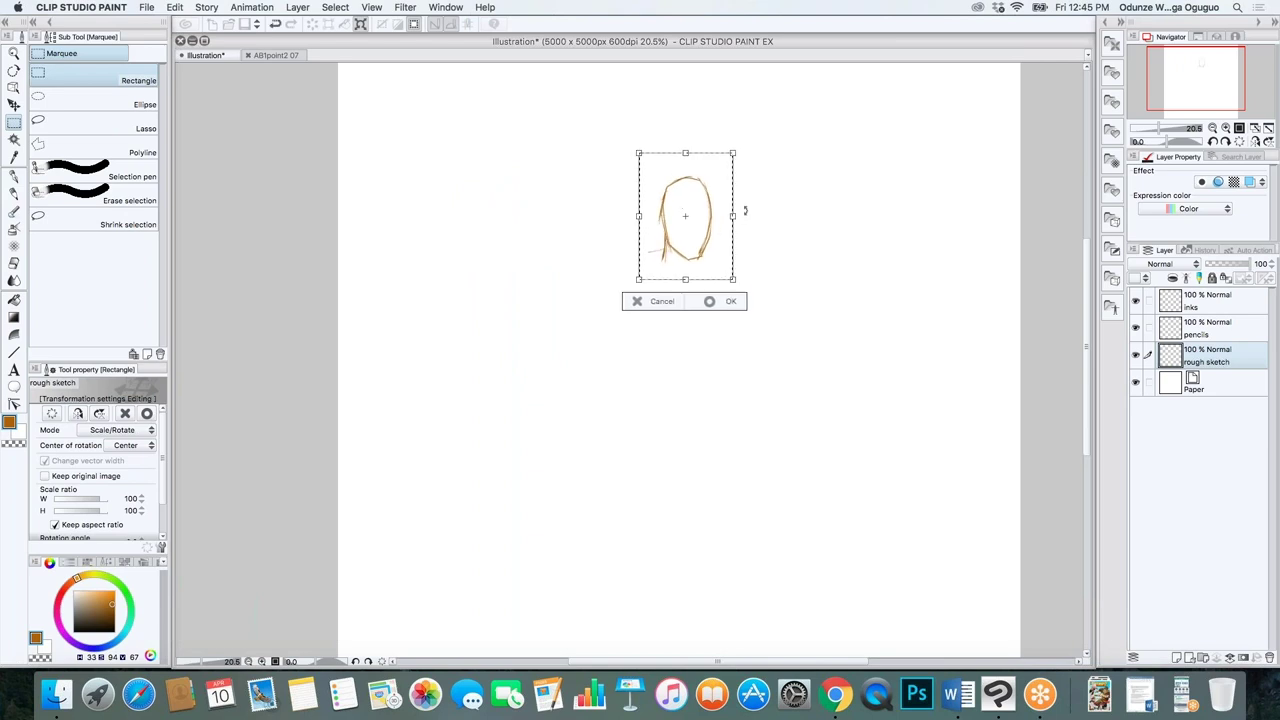
key(Return)
key(super+d)
Add a neck stroke left of the head and a face centre line with the pen
key(b)
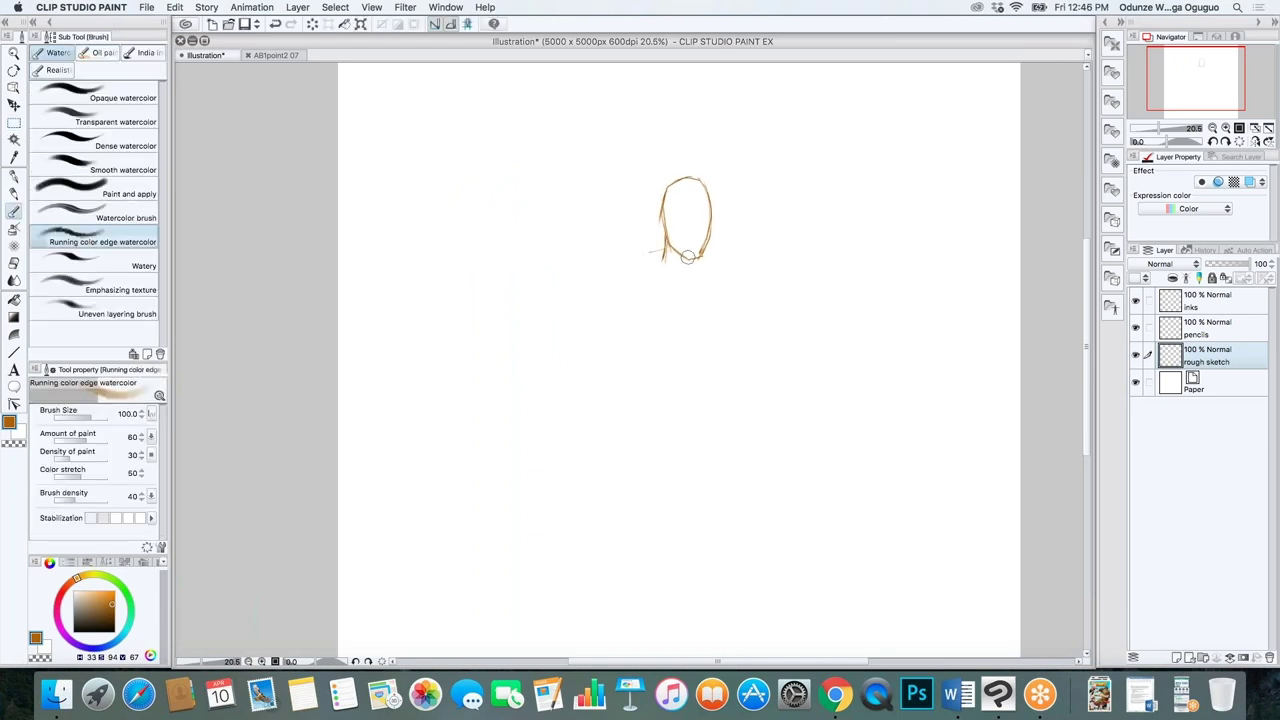
key(e)
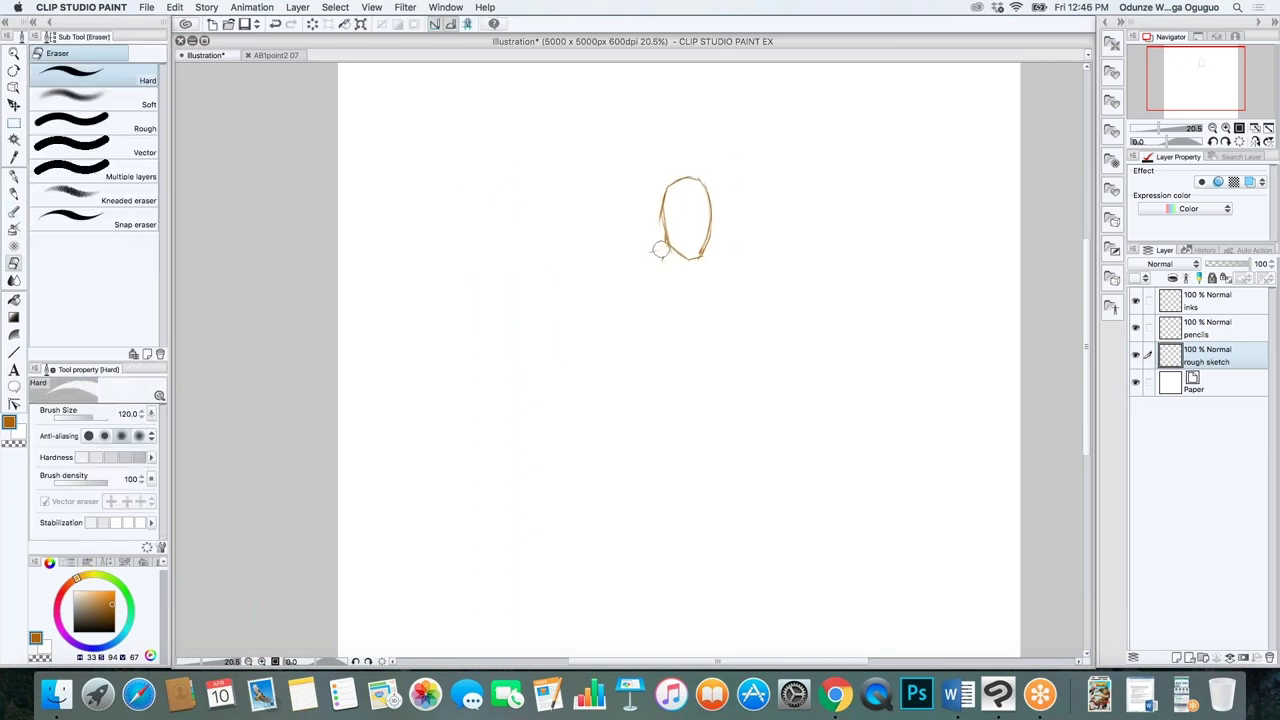
key(b)
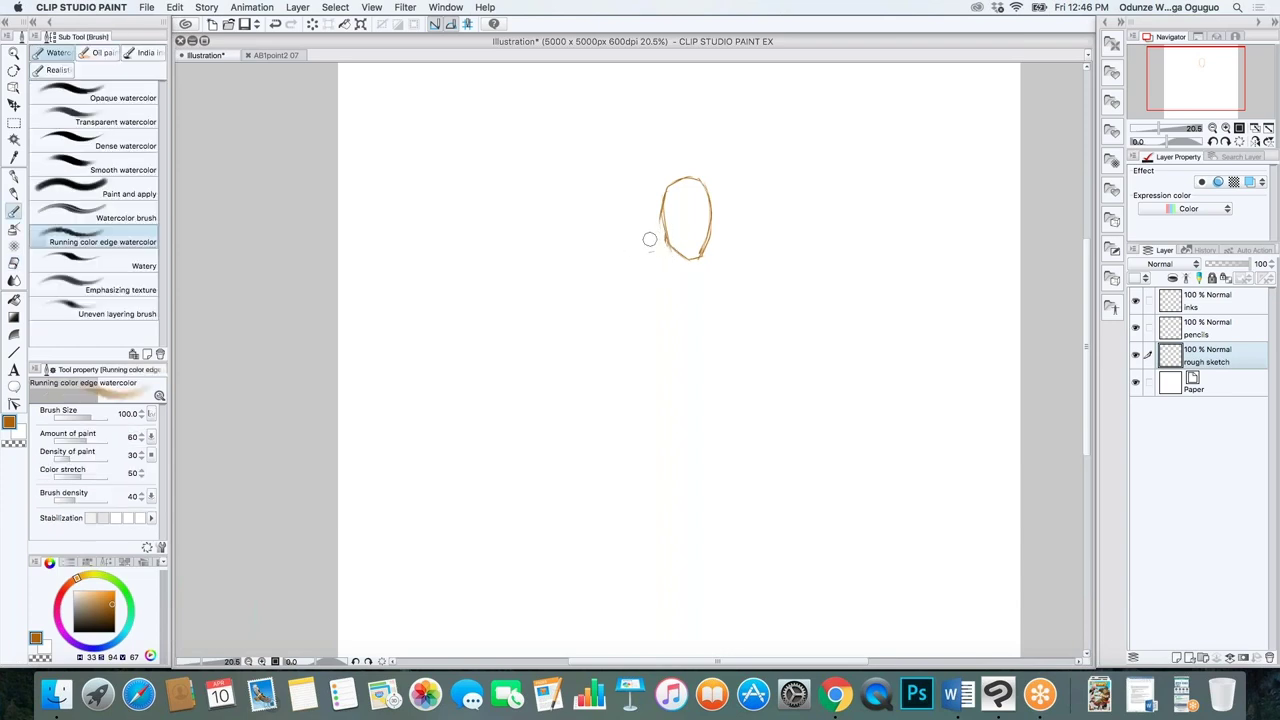
key(p)
mouse_move(660, 232)
mouse_down()
mouse_move(626, 246)
mouse_move(672, 192)
mouse_move(690, 262)
mouse_move(672, 255)
mouse_up()
mouse_move(691, 182)
mouse_down()
mouse_move(686, 262)
mouse_move(710, 224)
mouse_move(697, 229)
mouse_up()
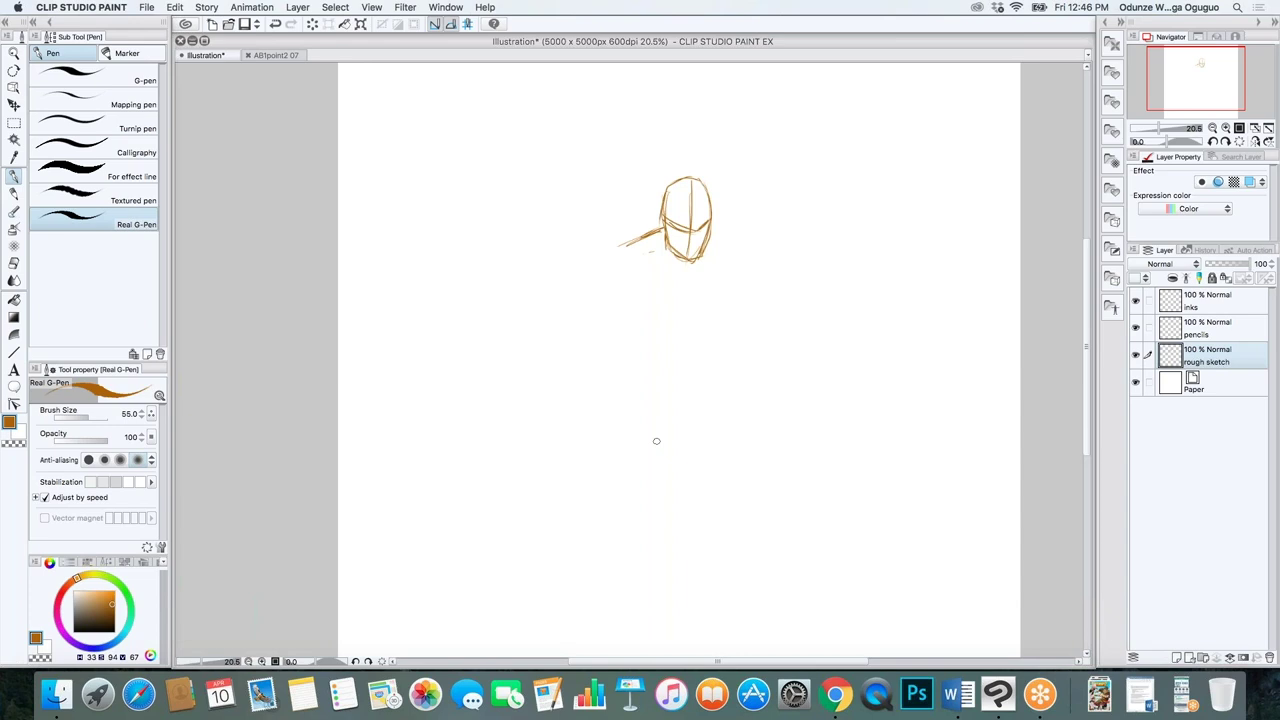
Sketch a small figure at top right, and erase the stray vertical lines below the arch
mouse_move(875, 138)
mouse_down()
mouse_move(874, 166)
mouse_move(888, 134)
mouse_move(892, 160)
mouse_move(877, 178)
mouse_move(902, 171)
mouse_move(918, 212)
mouse_up()
mouse_move(869, 170)
mouse_down()
mouse_move(852, 222)
mouse_move(902, 212)
mouse_move(900, 224)
mouse_up()
mouse_move(788, 133)
mouse_down()
mouse_move(788, 155)
mouse_move(807, 150)
mouse_move(788, 169)
mouse_move(806, 170)
mouse_move(806, 358)
mouse_up()
drag(782, 172, 766, 378)
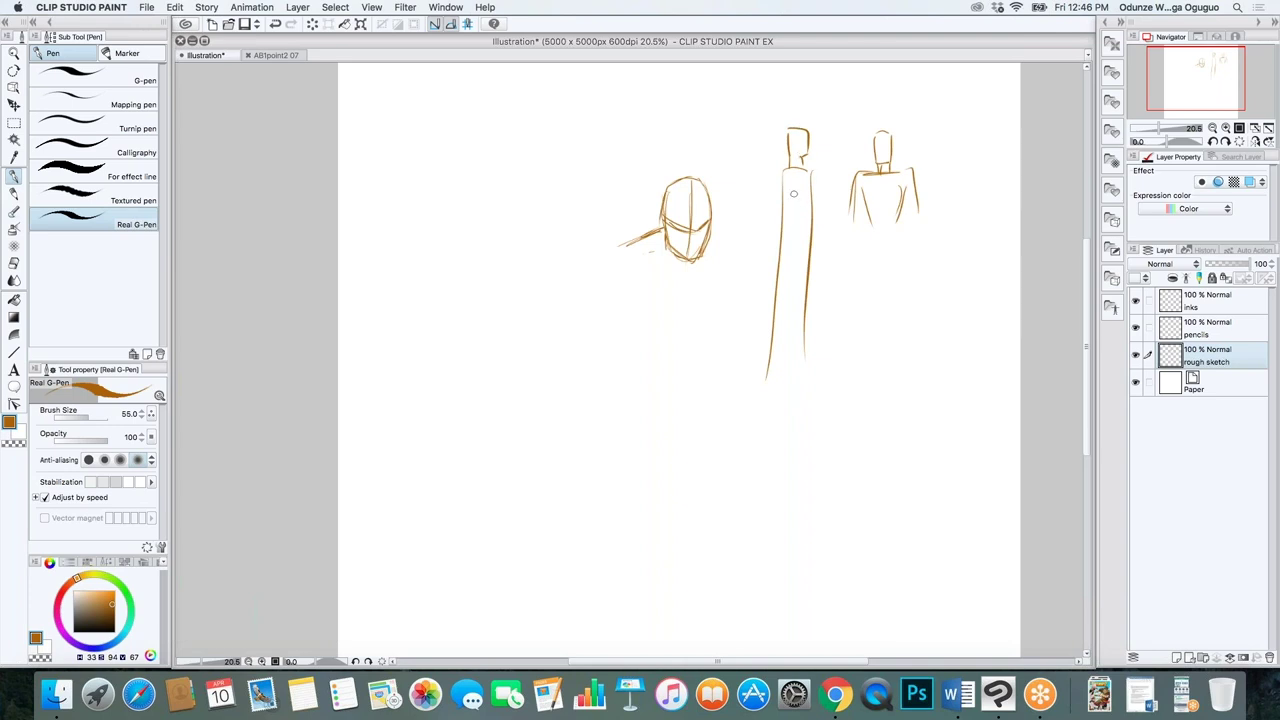
key(e)
mouse_move(782, 176)
mouse_down()
mouse_move(771, 354)
mouse_move(804, 216)
mouse_move(804, 374)
mouse_up()
key(p)
Draw the middle figure's torso sides, legs and head
drag(784, 172, 790, 230)
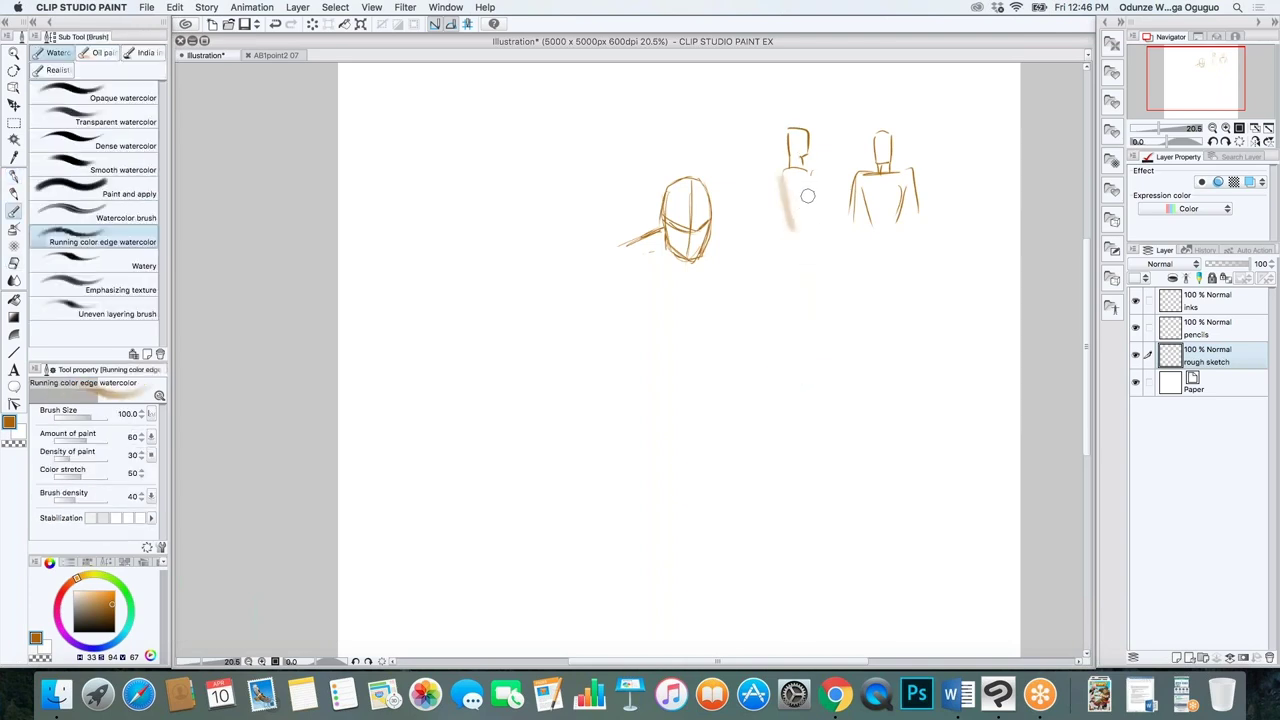
key(p)
mouse_move(780, 170)
mouse_down()
mouse_move(790, 228)
mouse_move(818, 236)
mouse_move(812, 214)
mouse_up()
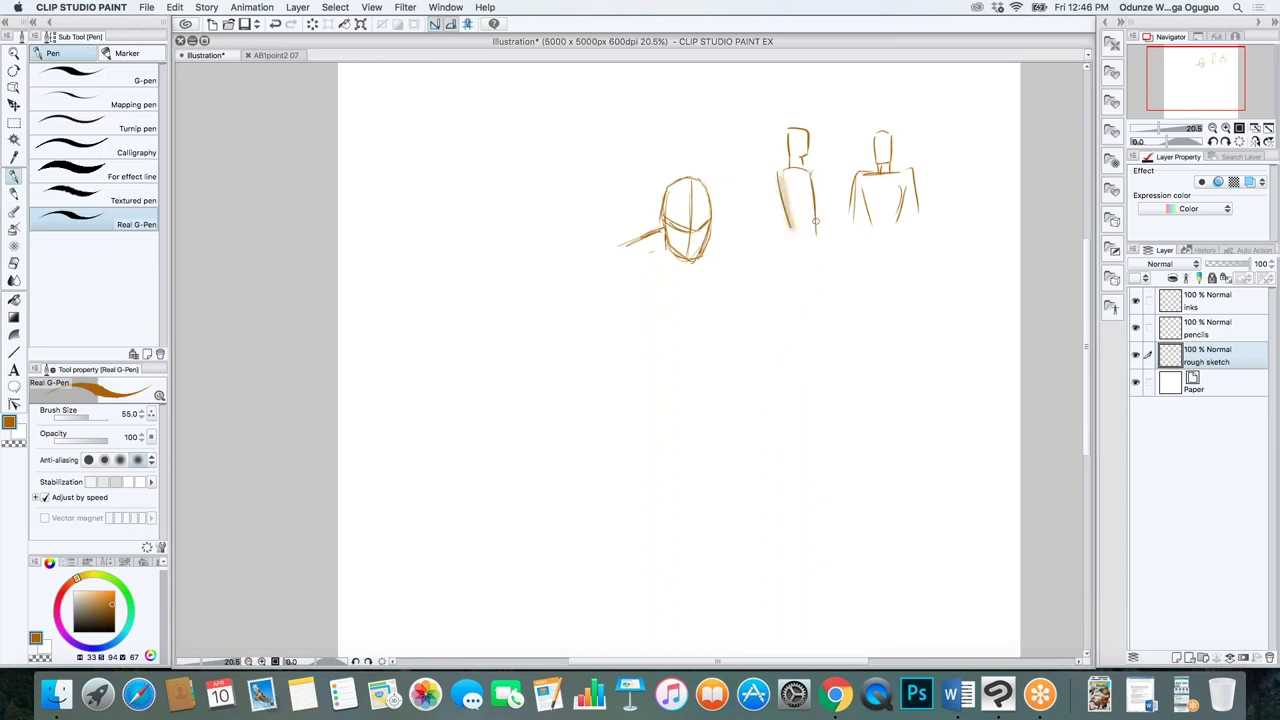
mouse_move(778, 170)
mouse_down()
mouse_move(778, 330)
mouse_move(813, 250)
mouse_move(796, 340)
mouse_up()
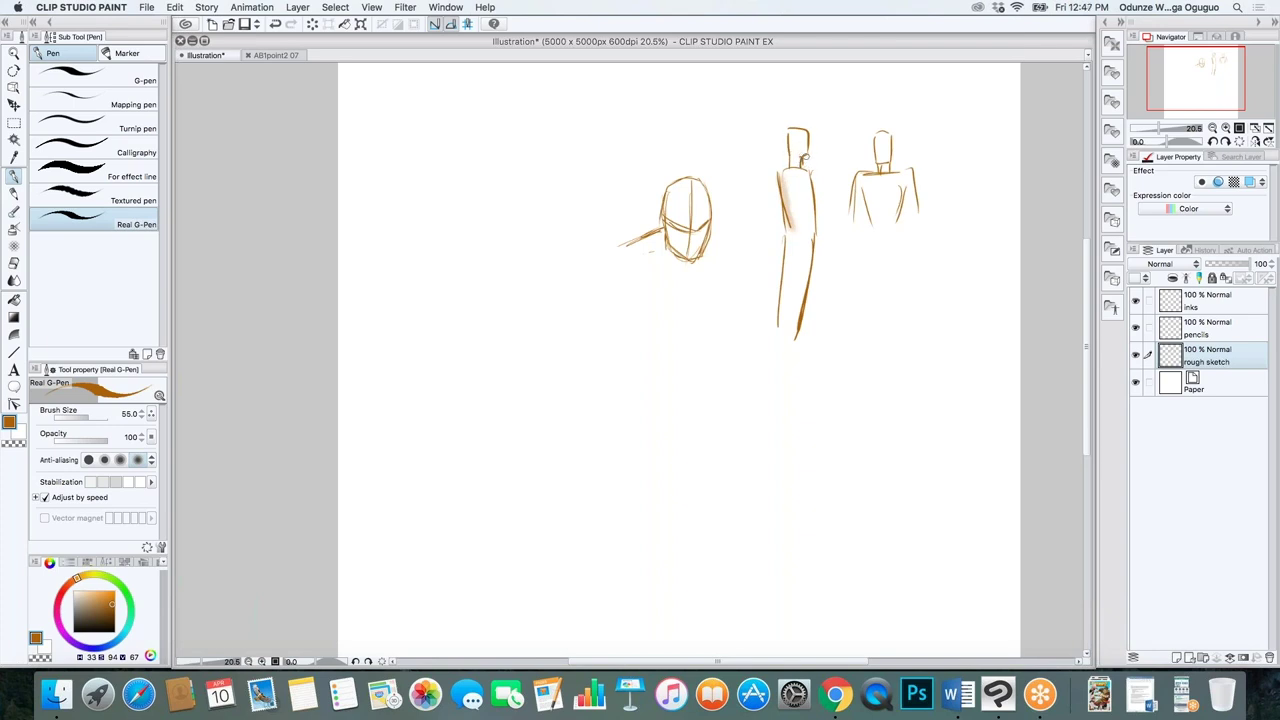
key(b)
key(b)
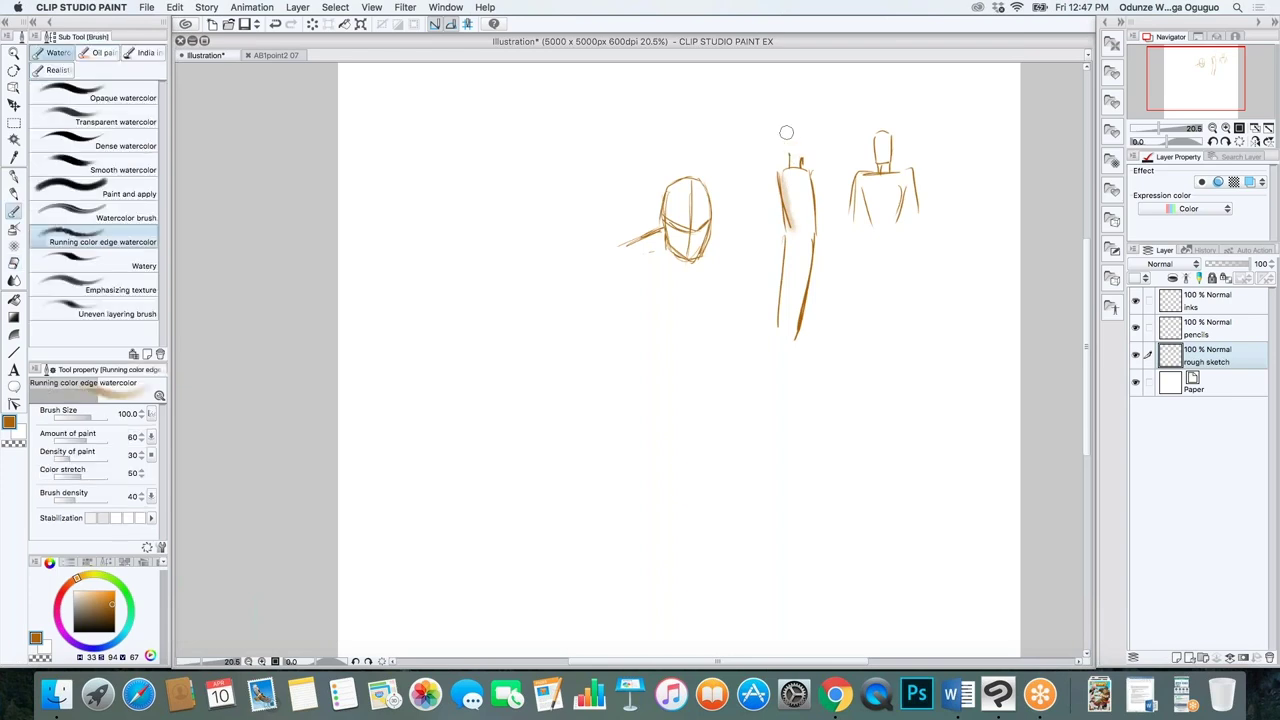
key(p)
mouse_move(786, 144)
mouse_down()
mouse_move(800, 130)
mouse_move(805, 156)
mouse_up()
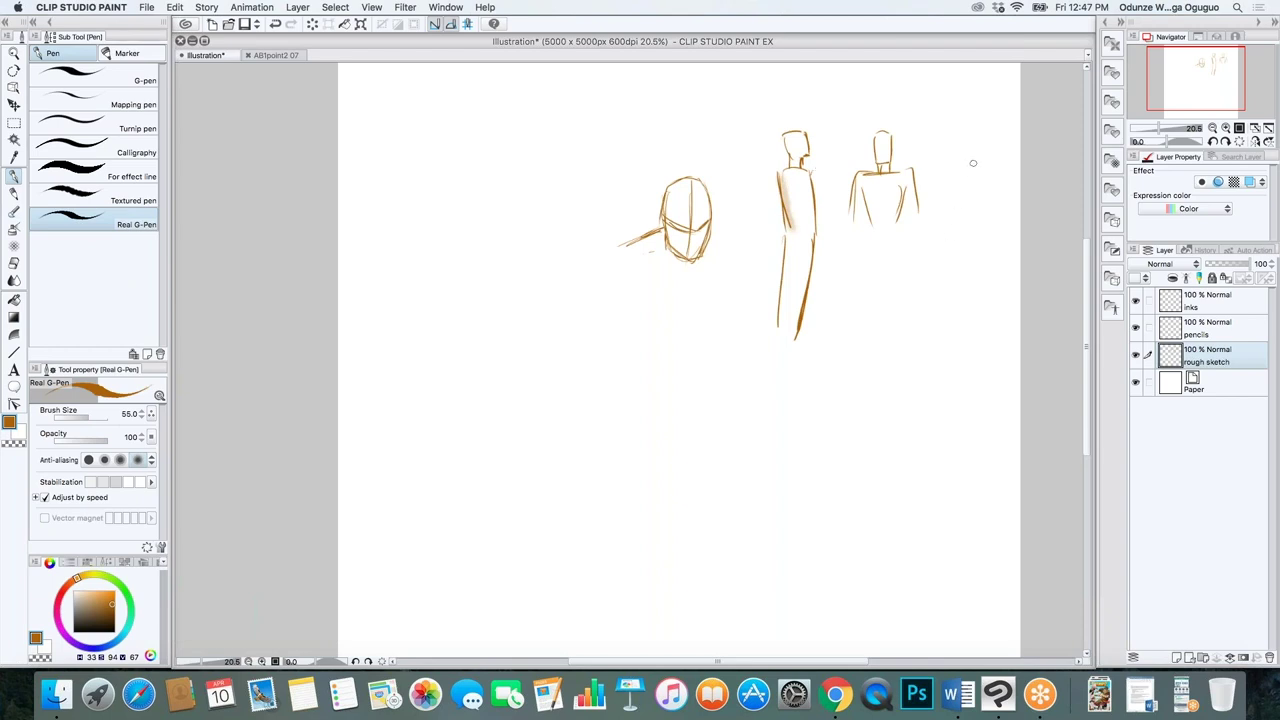
Rough in a stooping fourth figure at far right, then erase part of its head
drag(973, 167, 932, 236)
mouse_move(966, 172)
mouse_down()
mouse_move(984, 176)
mouse_move(982, 242)
mouse_move(960, 220)
mouse_move(956, 230)
mouse_up()
drag(957, 238, 959, 303)
mouse_move(933, 229)
mouse_down()
mouse_move(960, 283)
mouse_move(959, 233)
mouse_move(940, 348)
mouse_up()
drag(936, 302, 928, 343)
mouse_move(980, 166)
mouse_down()
mouse_move(997, 143)
mouse_move(993, 177)
mouse_up()
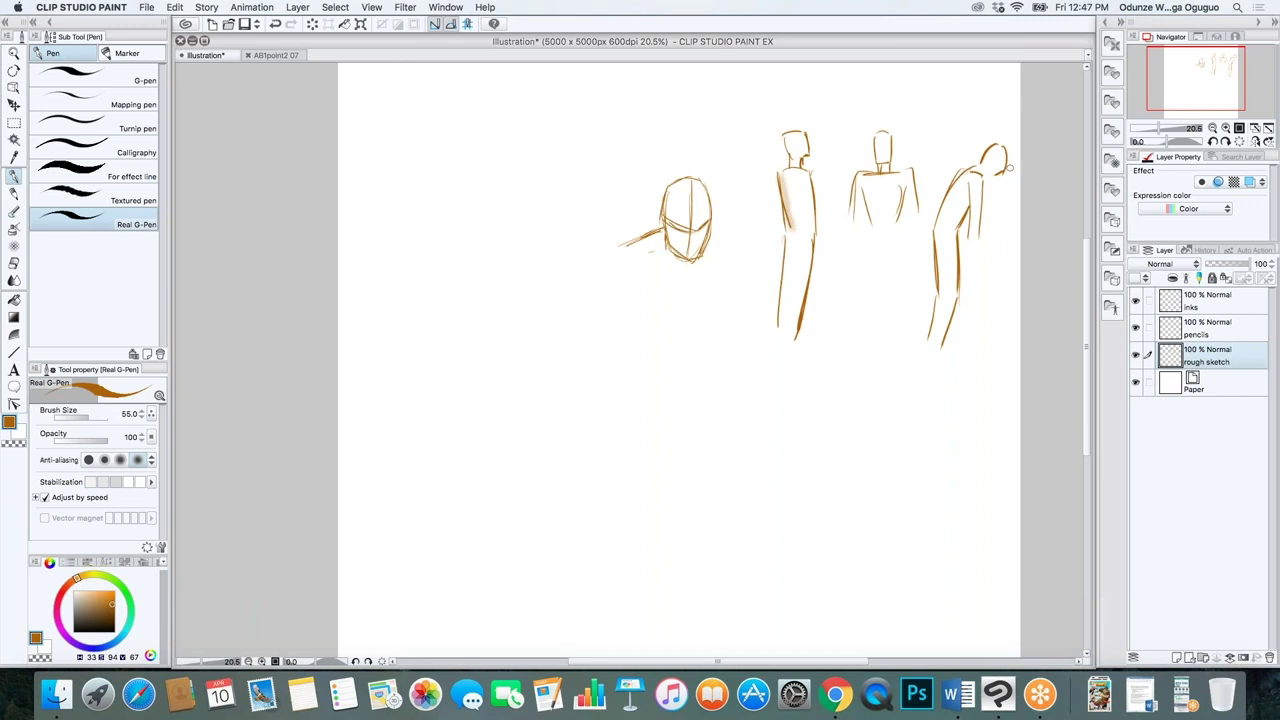
key(e)
drag(1002, 150, 980, 146)
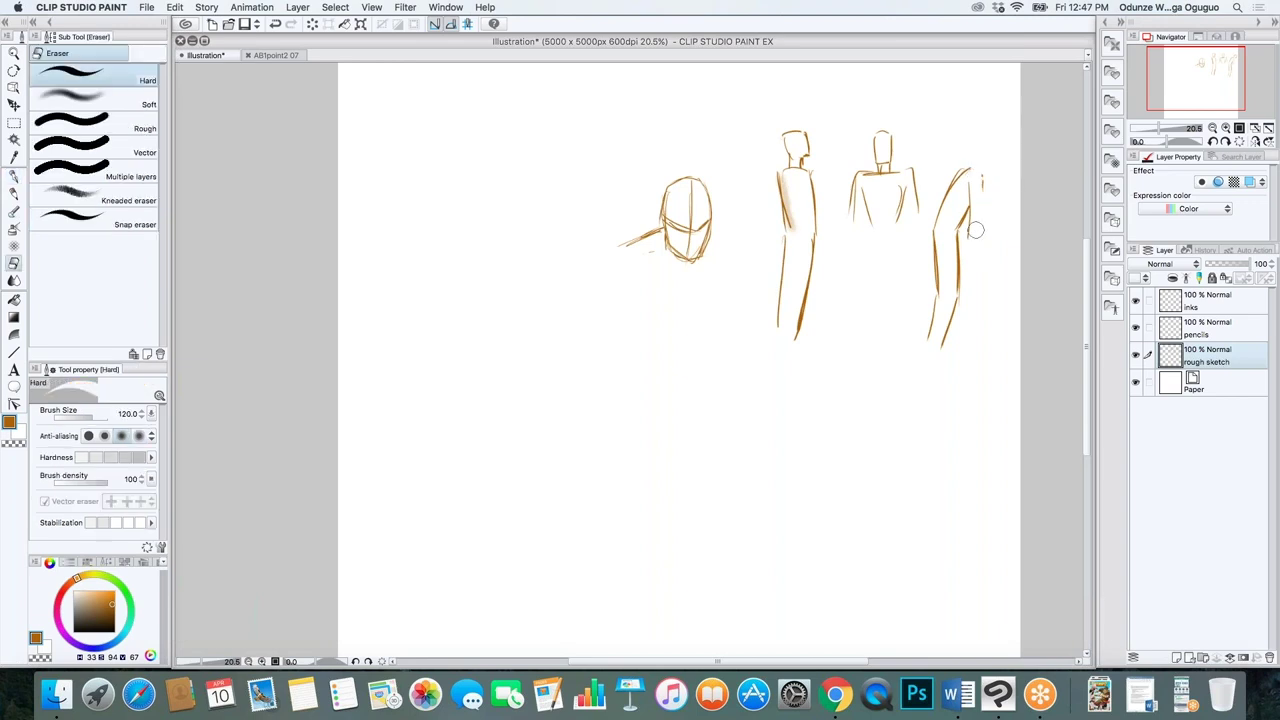
Erase the right-hand figure studies, then mark the chin and a stroke from the jaw
mouse_move(973, 240)
mouse_down()
mouse_move(937, 245)
mouse_move(934, 305)
mouse_move(937, 200)
mouse_move(938, 363)
mouse_move(956, 190)
mouse_move(939, 243)
mouse_move(890, 109)
mouse_move(862, 190)
mouse_move(815, 93)
mouse_move(819, 268)
mouse_move(778, 108)
mouse_move(788, 349)
mouse_move(804, 344)
mouse_move(802, 356)
mouse_move(803, 289)
mouse_up()
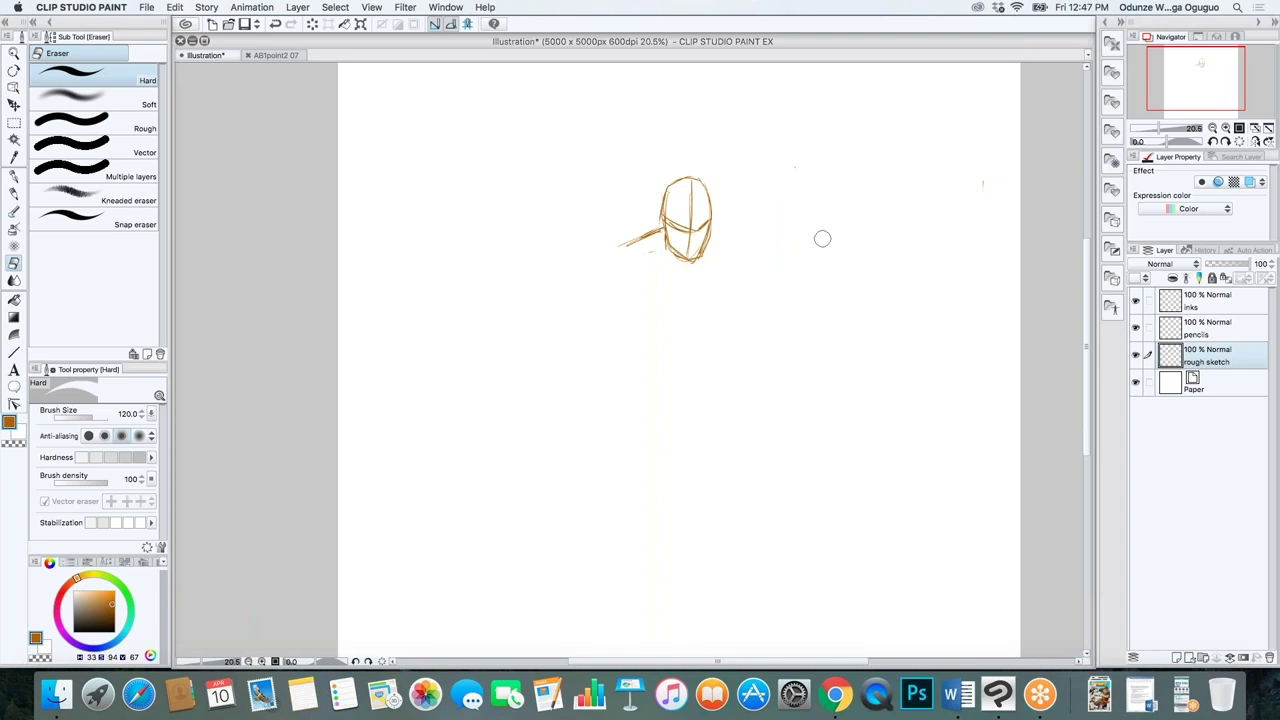
key(p)
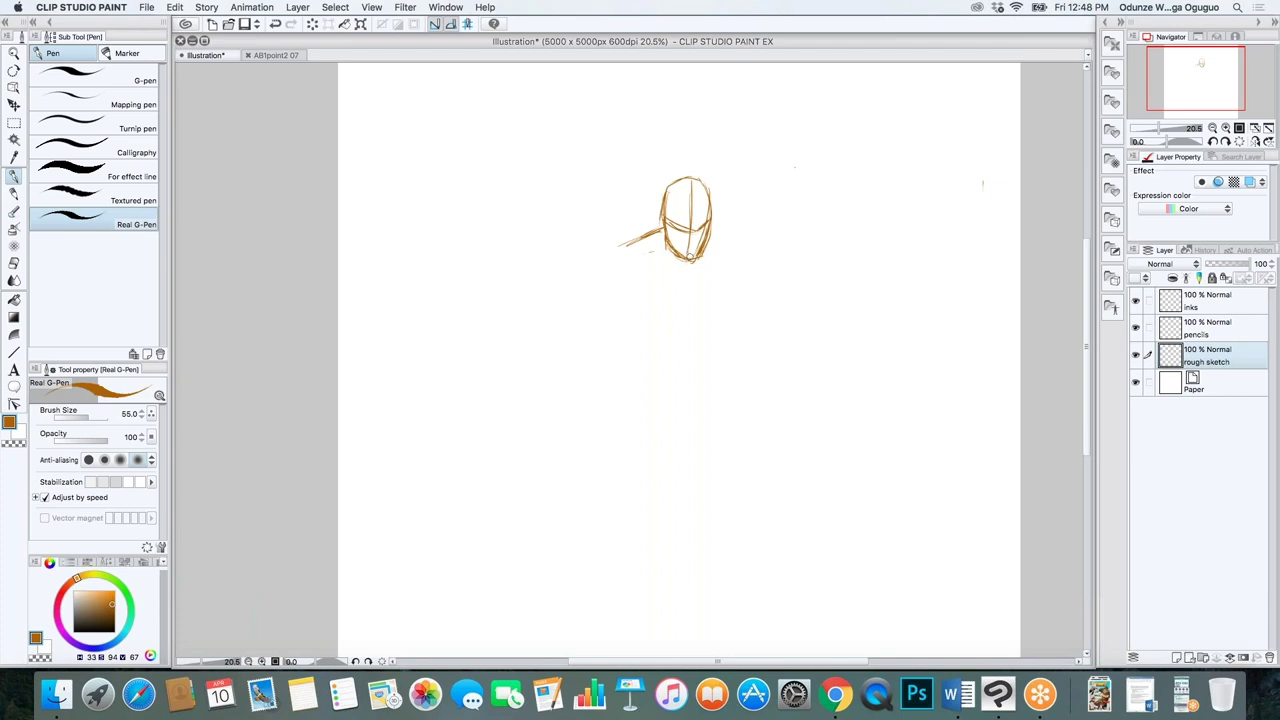
drag(690, 257, 686, 255)
drag(709, 234, 733, 242)
Sketch shoulder lines on both sides of the head and erase stray strokes on the right
mouse_move(657, 226)
mouse_down()
mouse_move(620, 243)
mouse_move(676, 238)
mouse_move(664, 258)
mouse_move(695, 251)
mouse_move(662, 246)
mouse_move(698, 236)
mouse_move(666, 266)
mouse_up()
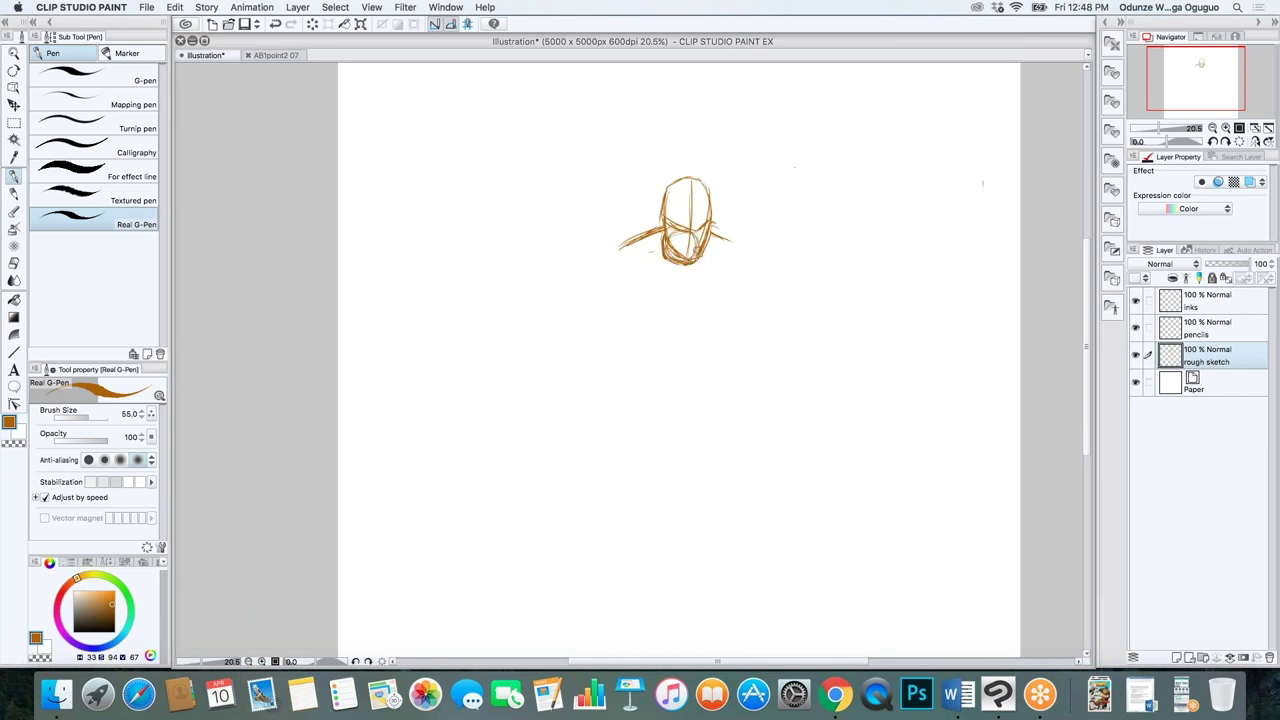
mouse_move(718, 232)
mouse_down()
mouse_move(732, 226)
mouse_move(730, 244)
mouse_up()
mouse_move(614, 222)
mouse_down()
mouse_move(752, 235)
mouse_move(620, 264)
mouse_up()
drag(751, 236, 737, 238)
key(e)
mouse_move(751, 249)
mouse_down()
mouse_move(720, 223)
mouse_move(620, 226)
mouse_up()
key(b)
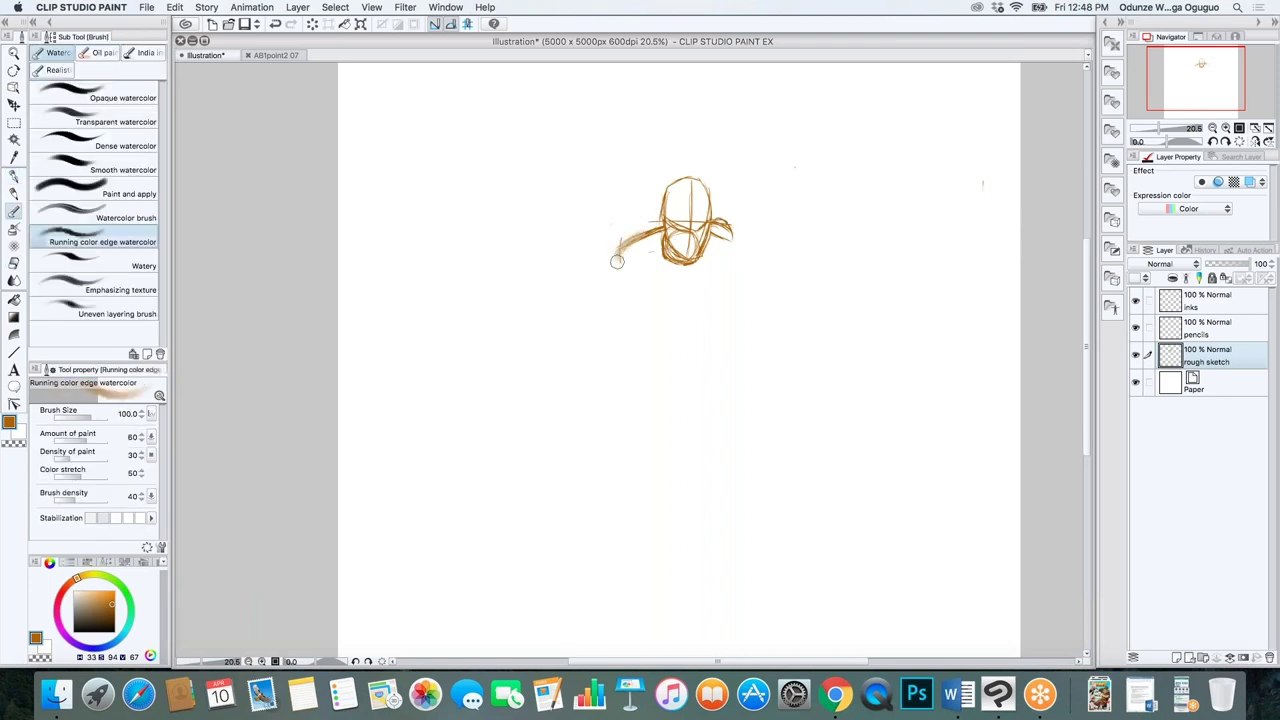
Reinforce the jaw and draw round shoulder loops with the torso's lower outline
key(p)
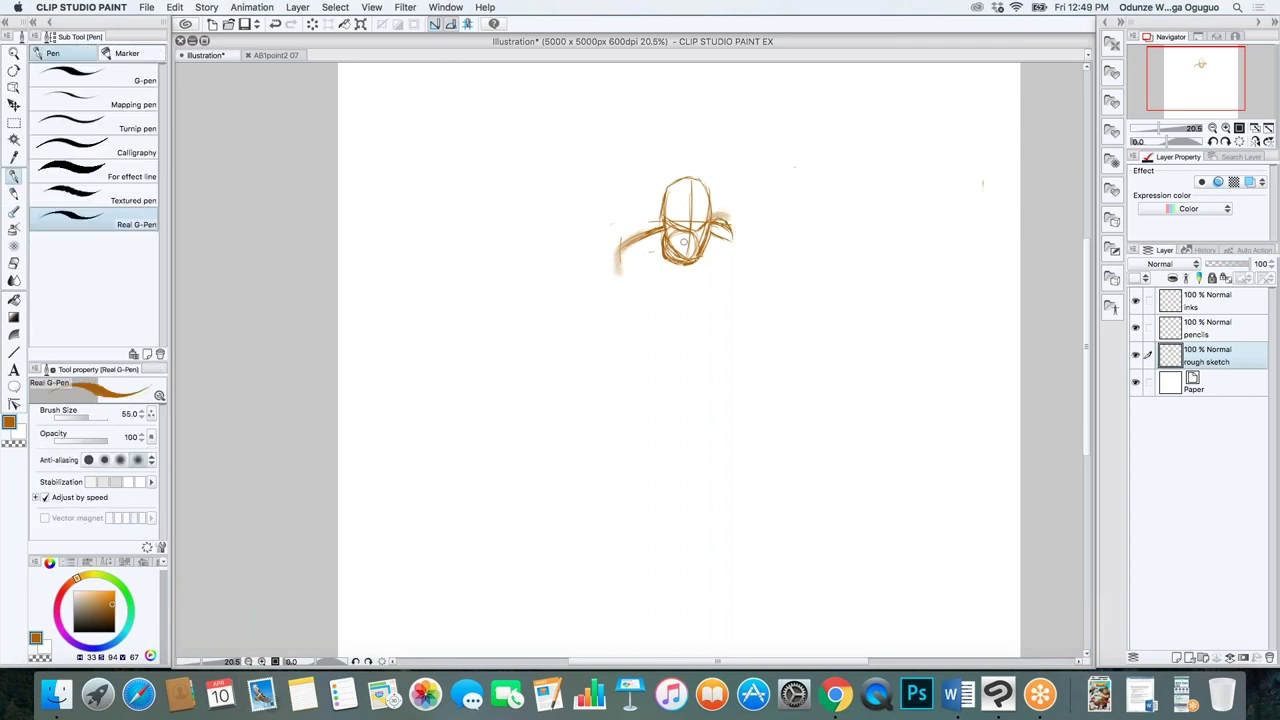
drag(627, 242, 619, 276)
mouse_move(712, 216)
mouse_down()
mouse_move(738, 250)
mouse_move(741, 240)
mouse_move(737, 258)
mouse_up()
mouse_move(612, 259)
mouse_down()
mouse_move(618, 248)
mouse_move(622, 284)
mouse_move(650, 250)
mouse_up()
mouse_move(716, 220)
mouse_down()
mouse_move(724, 245)
mouse_move(707, 279)
mouse_move(671, 292)
mouse_up()
mouse_move(728, 258)
mouse_down()
mouse_move(636, 300)
mouse_move(652, 301)
mouse_move(612, 264)
mouse_up()
mouse_move(612, 262)
mouse_down()
mouse_move(618, 300)
mouse_move(670, 296)
mouse_move(696, 270)
mouse_move(620, 292)
mouse_move(696, 264)
mouse_move(628, 272)
mouse_move(726, 256)
mouse_up()
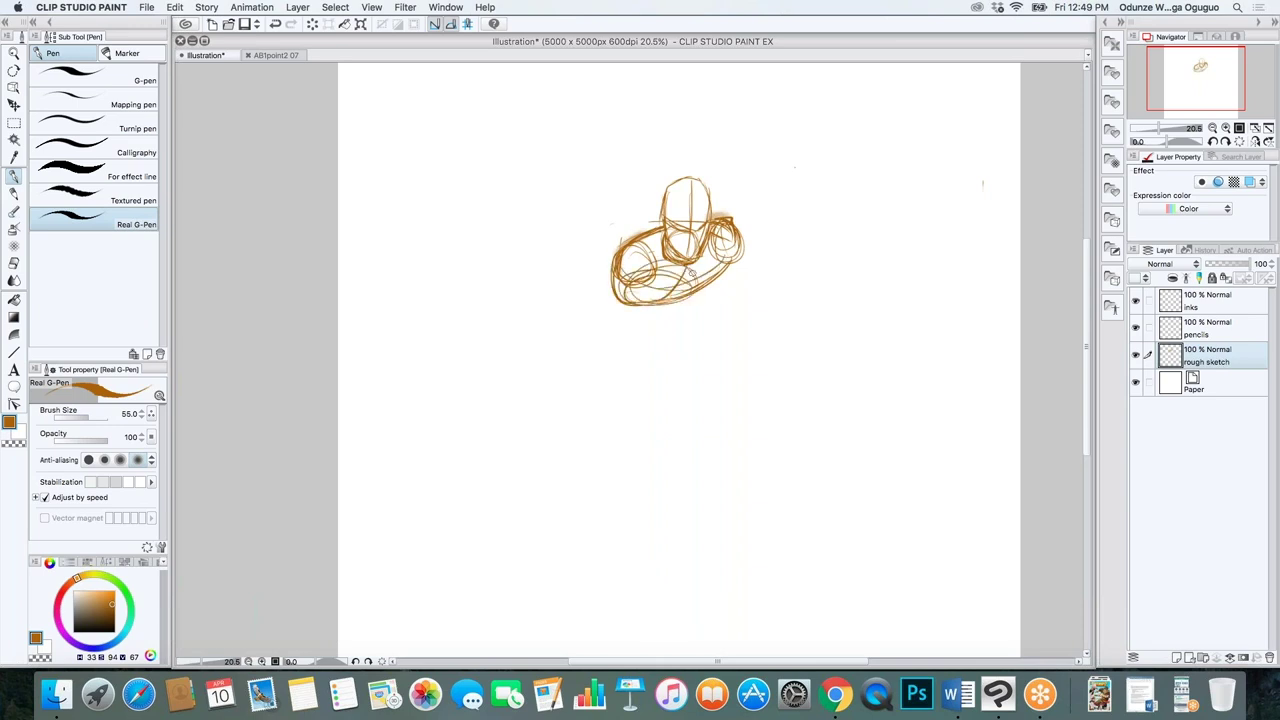
Add the body's left side, a hooked stroke at lower middle, and reshape the right shoulder circle
drag(608, 297, 609, 324)
drag(696, 291, 686, 332)
mouse_move(704, 313)
mouse_down()
mouse_move(701, 336)
mouse_move(680, 333)
mouse_move(693, 336)
mouse_up()
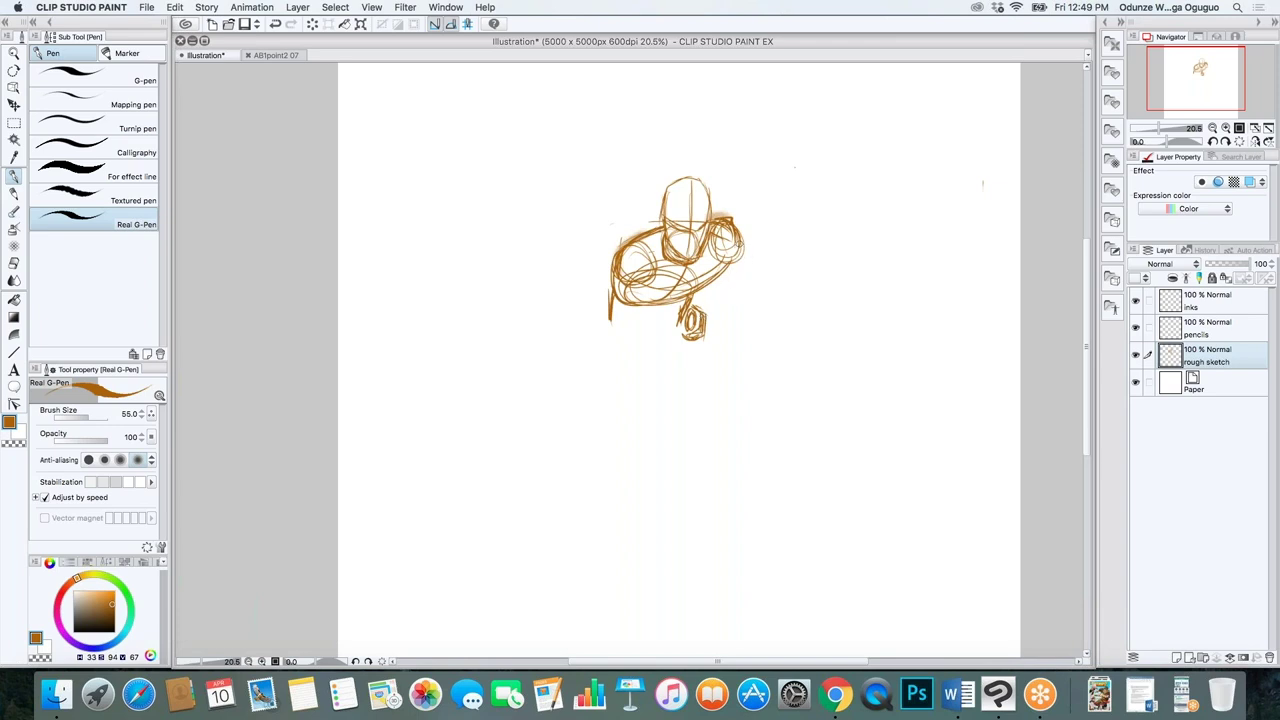
drag(722, 260, 703, 283)
drag(735, 235, 716, 258)
Draw the bent arm down to the hand oval and the long sword blade reaching down-left
drag(706, 314, 743, 268)
mouse_move(698, 304)
mouse_down()
mouse_move(743, 269)
mouse_move(726, 284)
mouse_up()
drag(692, 306, 720, 288)
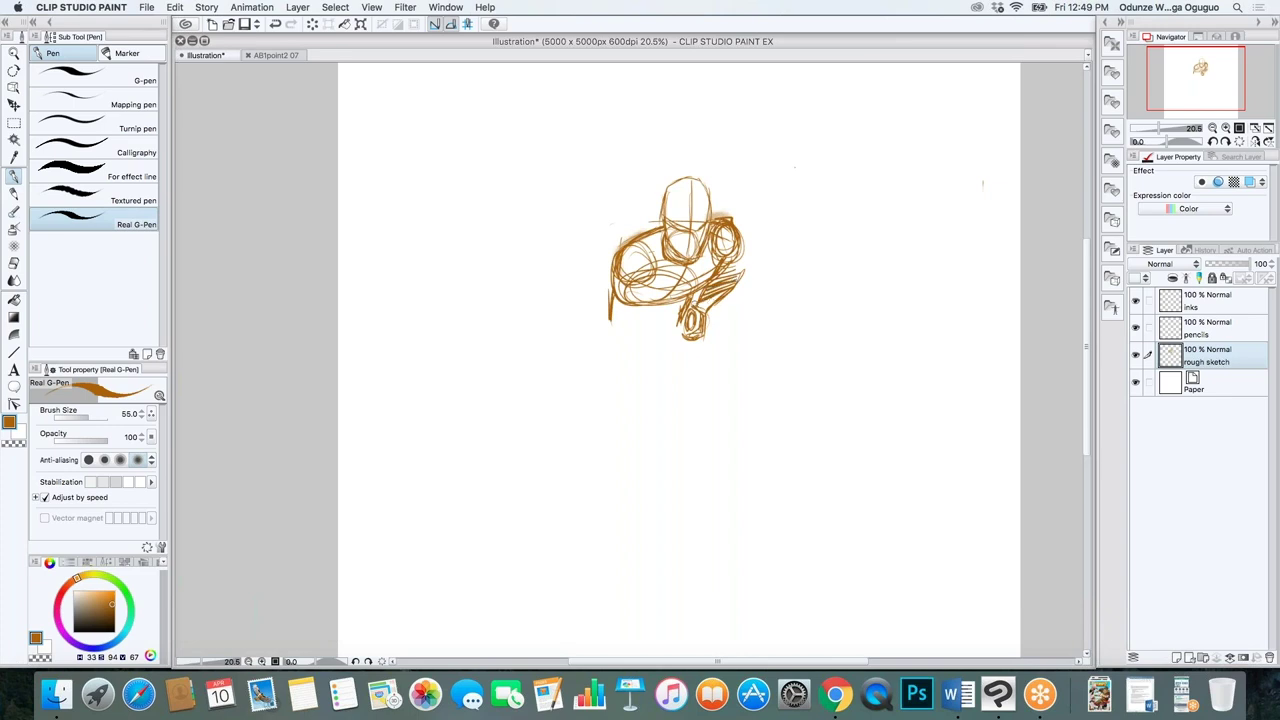
mouse_move(744, 244)
mouse_down()
mouse_move(741, 268)
mouse_move(714, 272)
mouse_move(736, 270)
mouse_up()
mouse_move(690, 310)
mouse_down()
mouse_move(692, 330)
mouse_move(580, 366)
mouse_move(513, 399)
mouse_move(596, 378)
mouse_move(540, 396)
mouse_move(688, 326)
mouse_move(522, 402)
mouse_up()
mouse_move(655, 339)
mouse_down()
mouse_move(518, 398)
mouse_move(672, 319)
mouse_up()
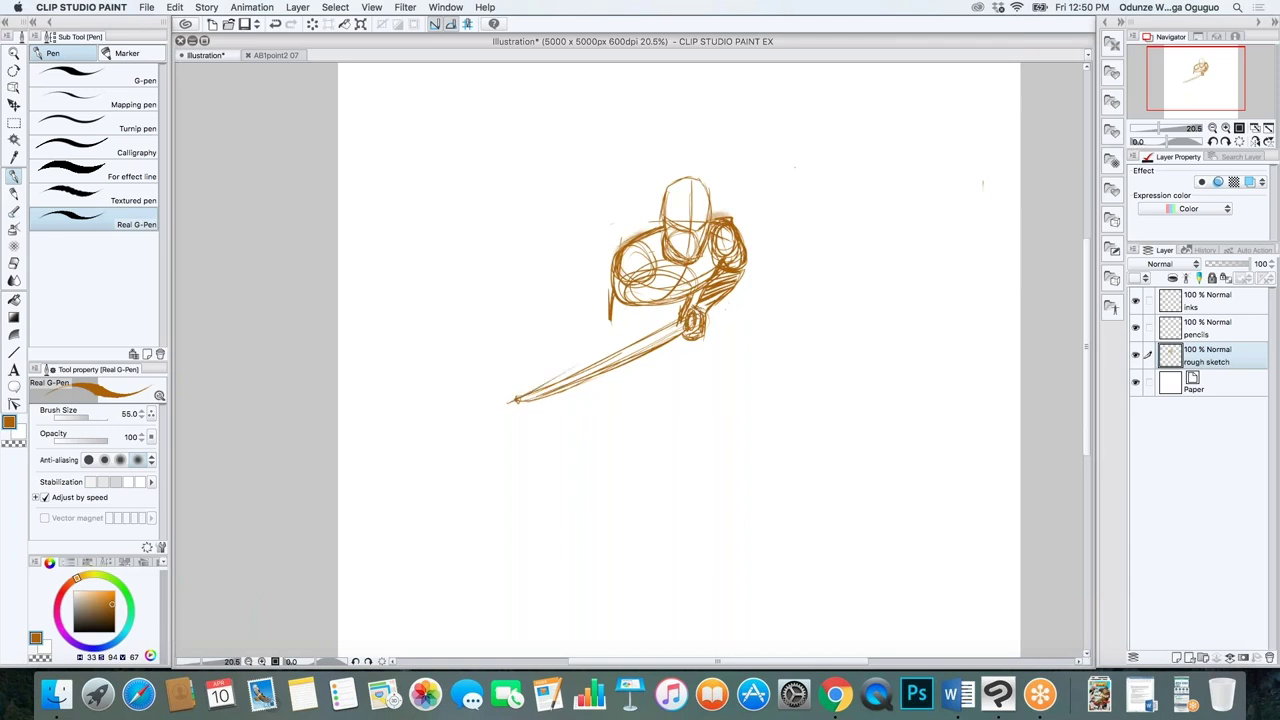
Draw the sword hilt, a box-shaped guard and the gripping hand, darkening the hand and forearm
mouse_move(712, 306)
mouse_down()
mouse_move(767, 278)
mouse_move(705, 325)
mouse_up()
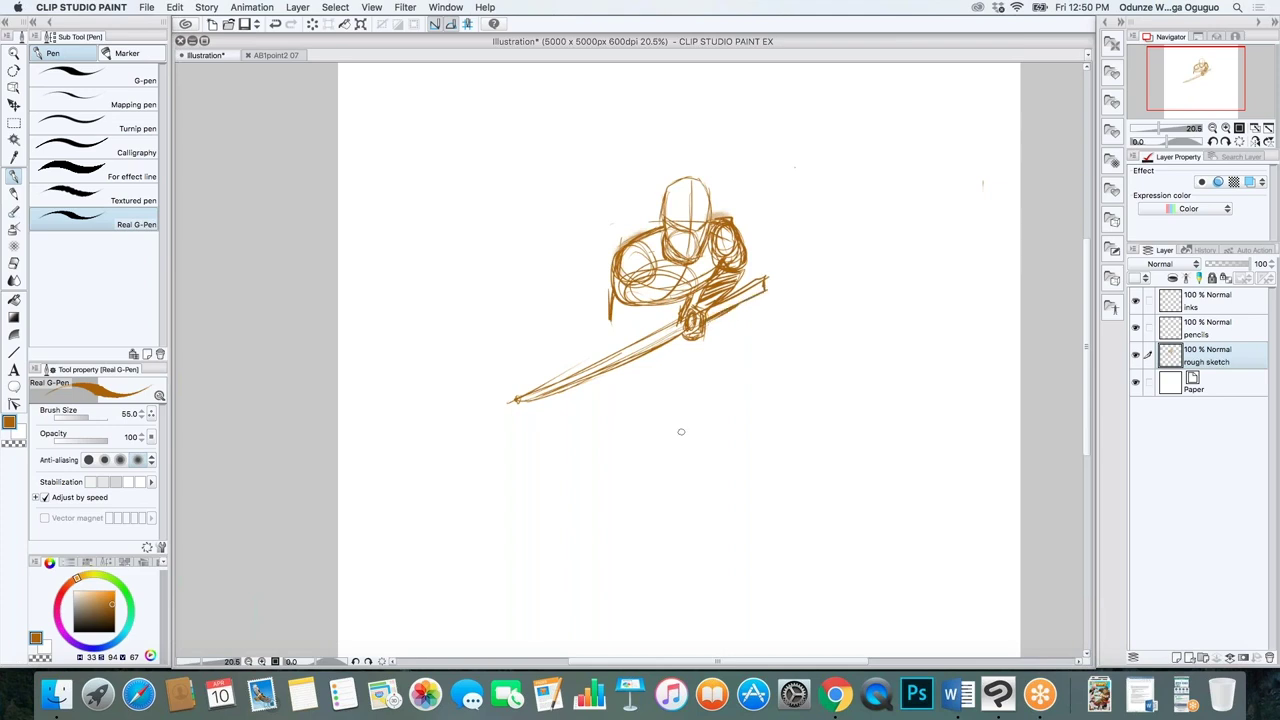
mouse_move(716, 310)
mouse_down()
mouse_move(740, 282)
mouse_move(750, 310)
mouse_move(716, 323)
mouse_move(750, 295)
mouse_move(738, 276)
mouse_up()
mouse_move(708, 266)
mouse_down()
mouse_move(671, 315)
mouse_move(680, 332)
mouse_up()
mouse_move(650, 262)
mouse_down()
mouse_move(696, 298)
mouse_move(676, 318)
mouse_up()
drag(638, 298, 674, 322)
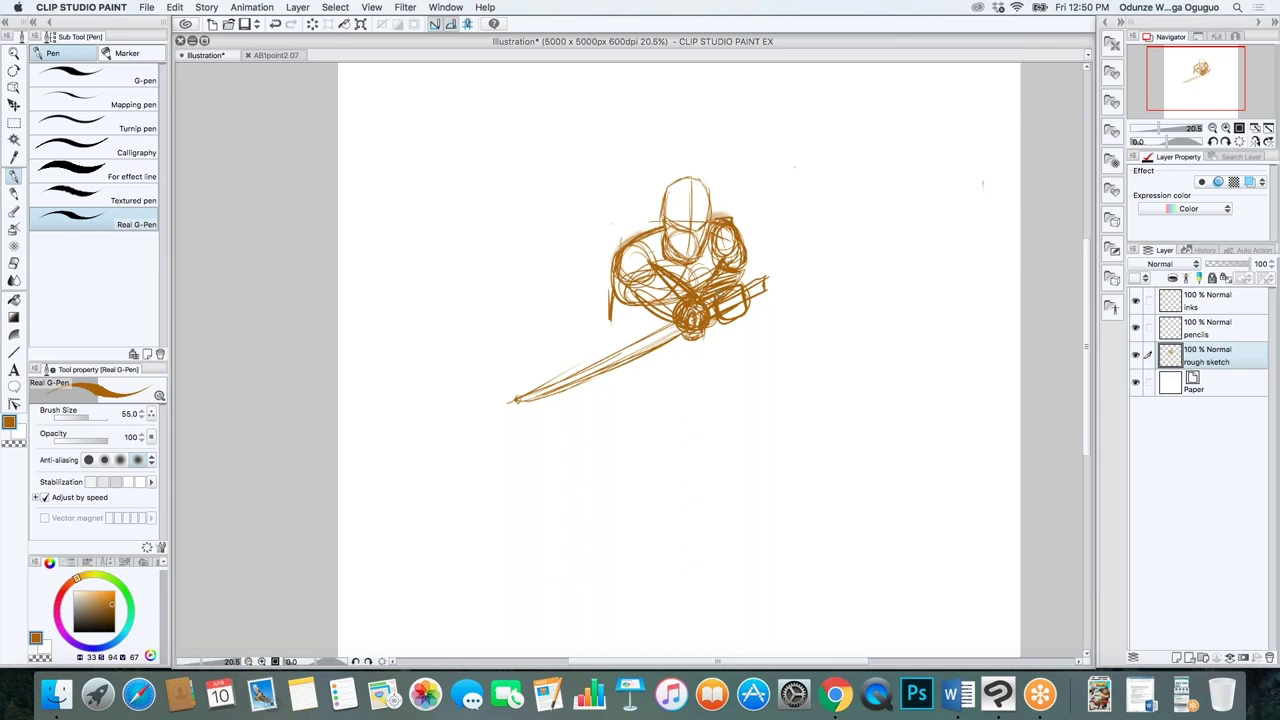
Erase the excess tangled strokes around the hand and hilt with the Hard Eraser
key(e)
drag(686, 276, 654, 314)
mouse_move(630, 258)
mouse_down()
mouse_move(690, 305)
mouse_move(727, 300)
mouse_move(692, 310)
mouse_move(730, 295)
mouse_up()
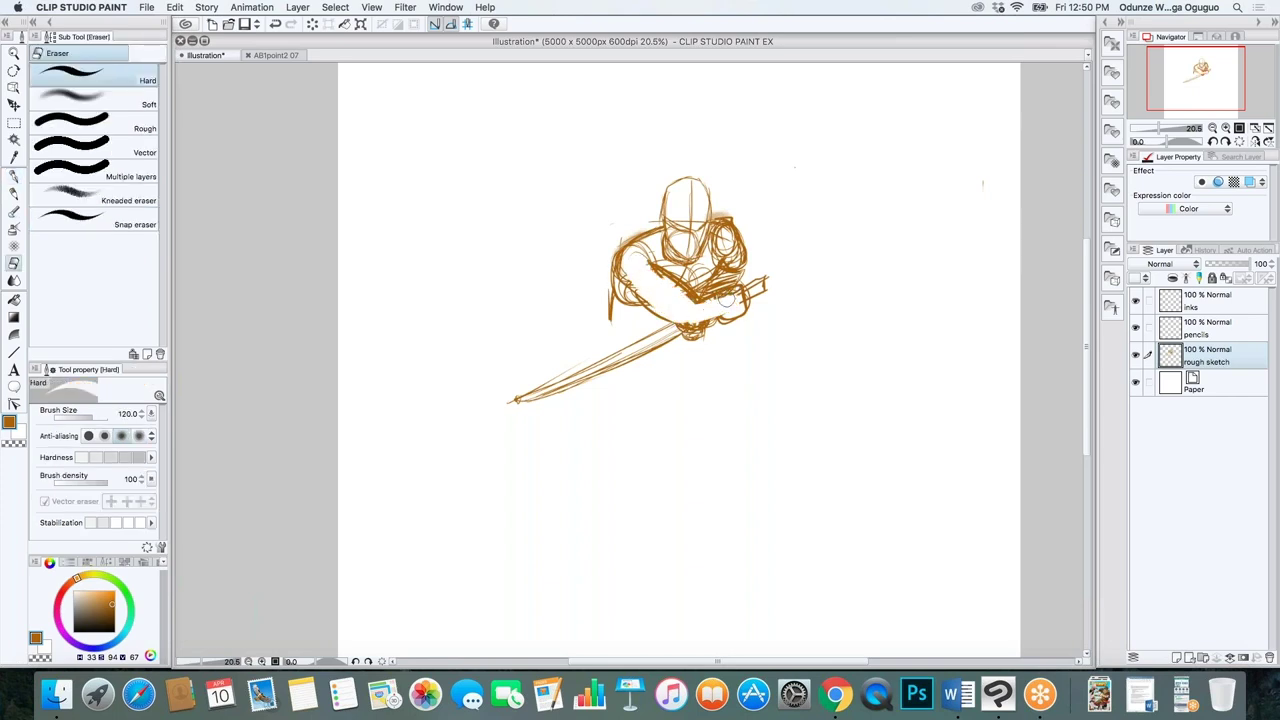
Darken the hilt with the Real G-Pen and erase stray strokes beside it
key(b)
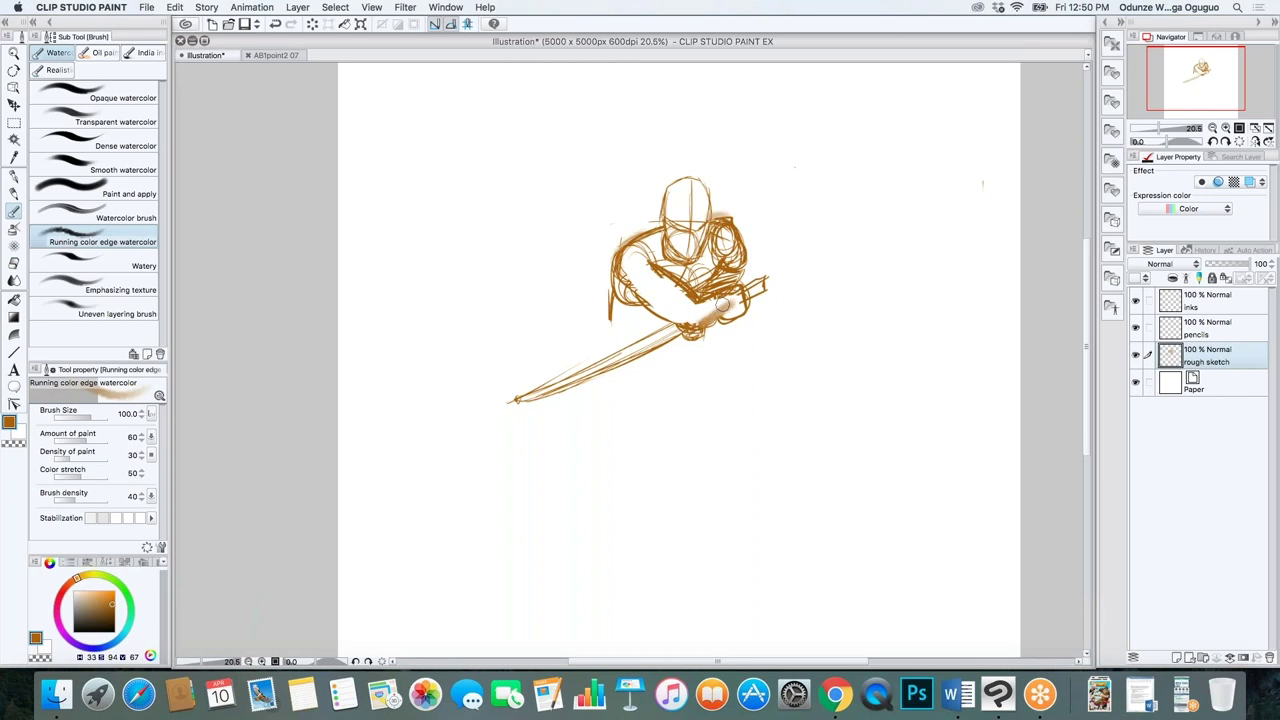
key(p)
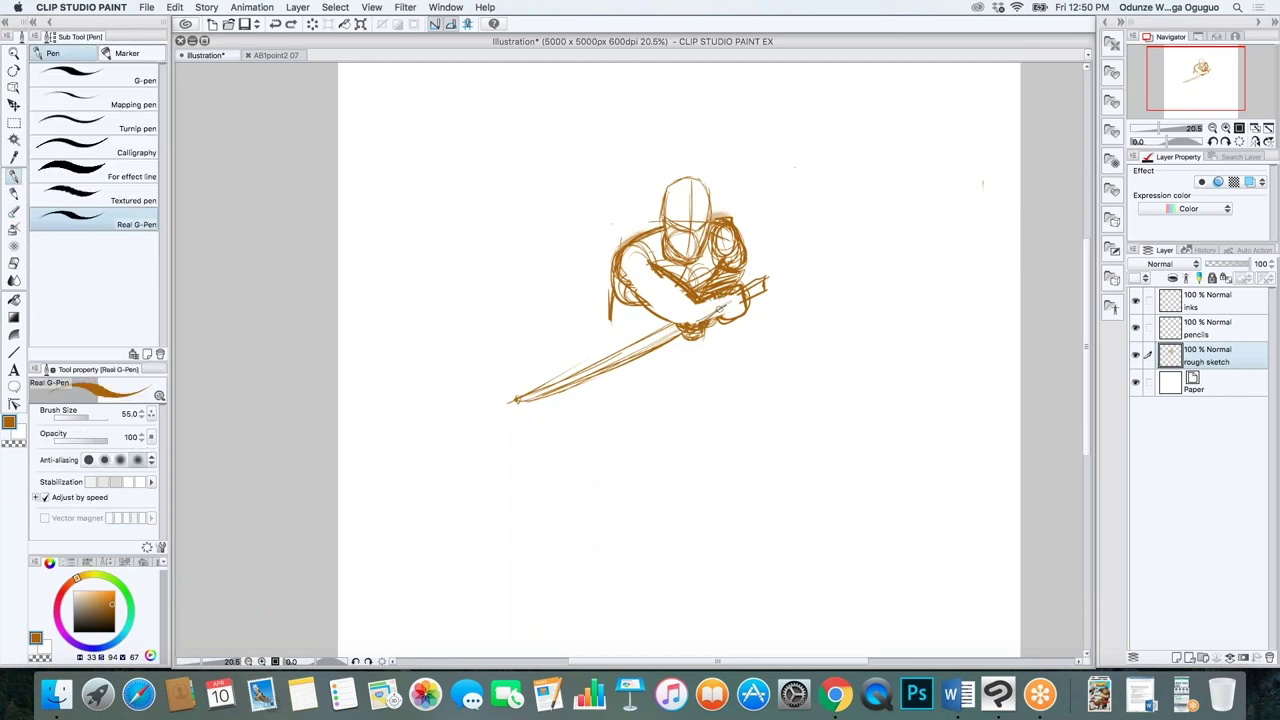
drag(740, 294, 732, 306)
key(e)
drag(692, 298, 718, 302)
Darken the forearm, left arm, shoulder, chest and hilt, and add strokes along the figure's left side
key(b)
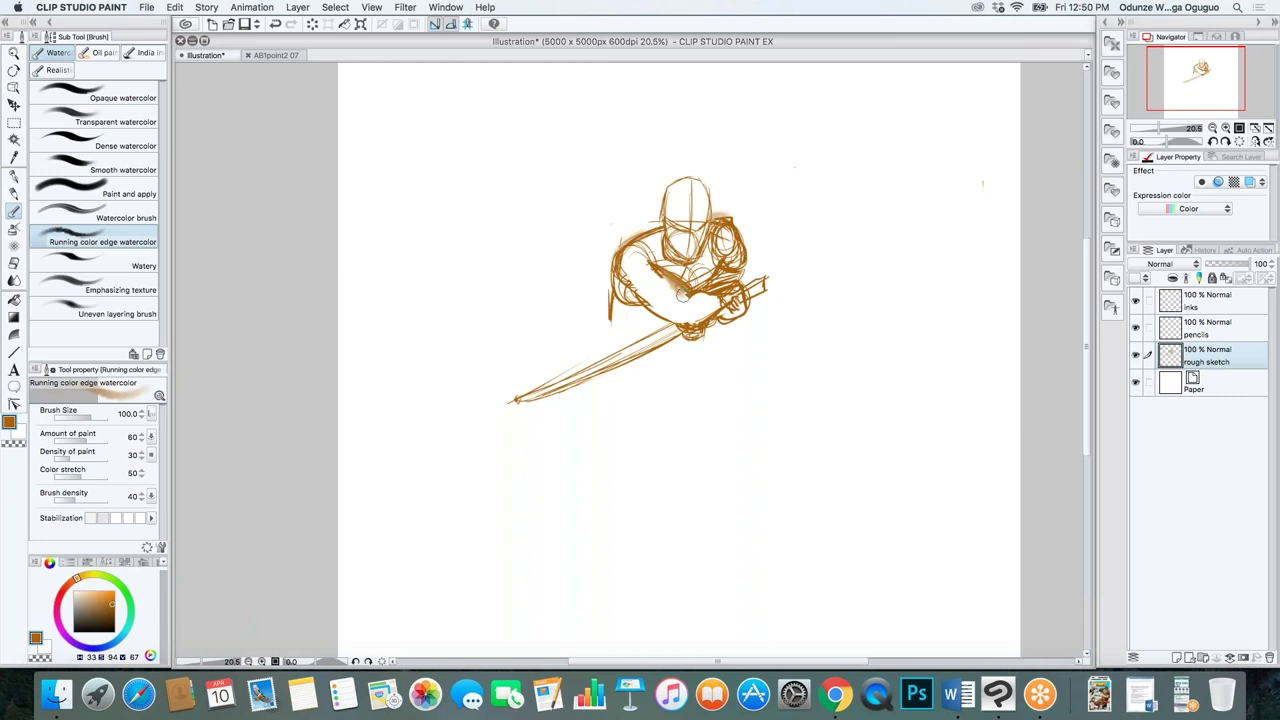
key(p)
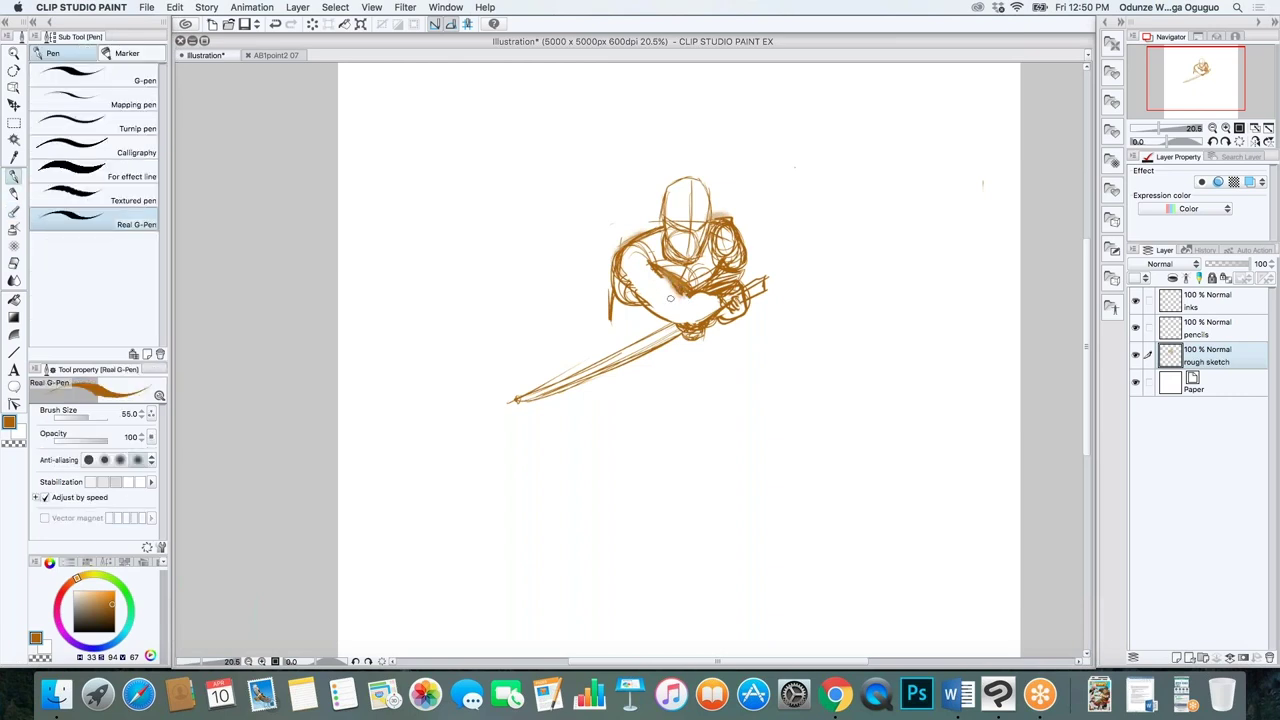
drag(652, 302, 684, 326)
mouse_move(630, 280)
mouse_down()
mouse_move(642, 288)
mouse_move(660, 258)
mouse_up()
key(e)
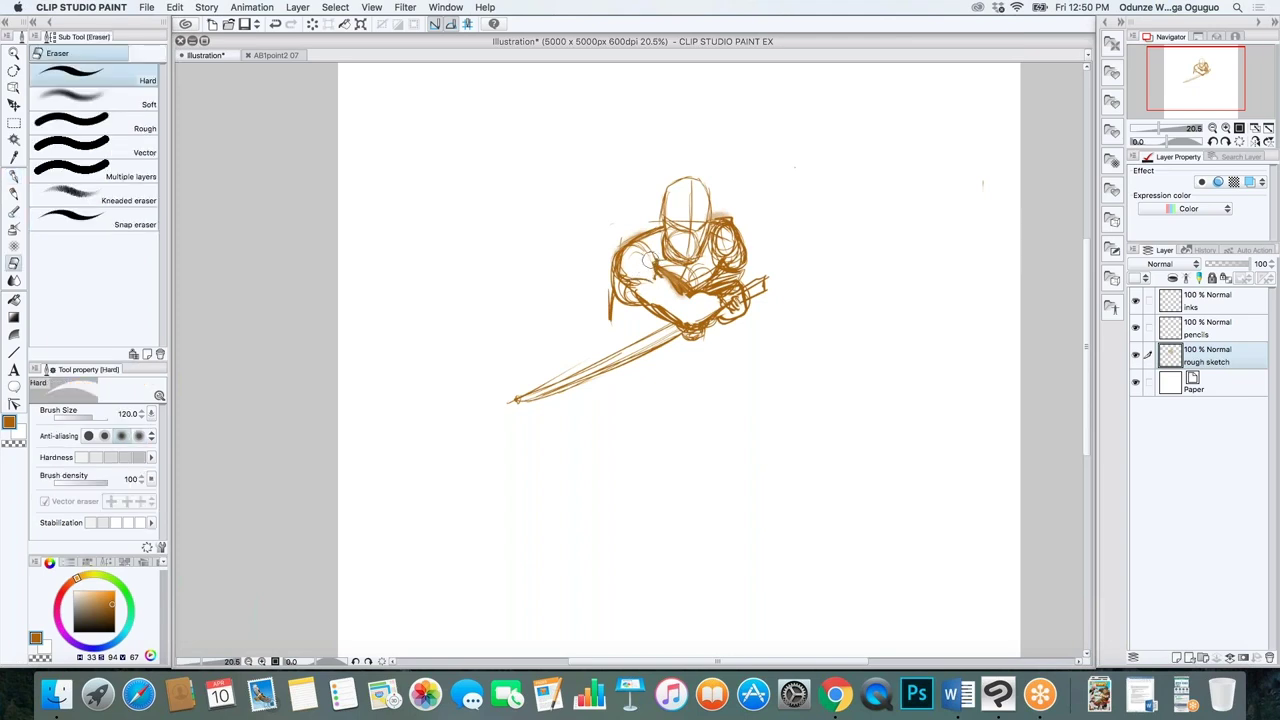
key(b)
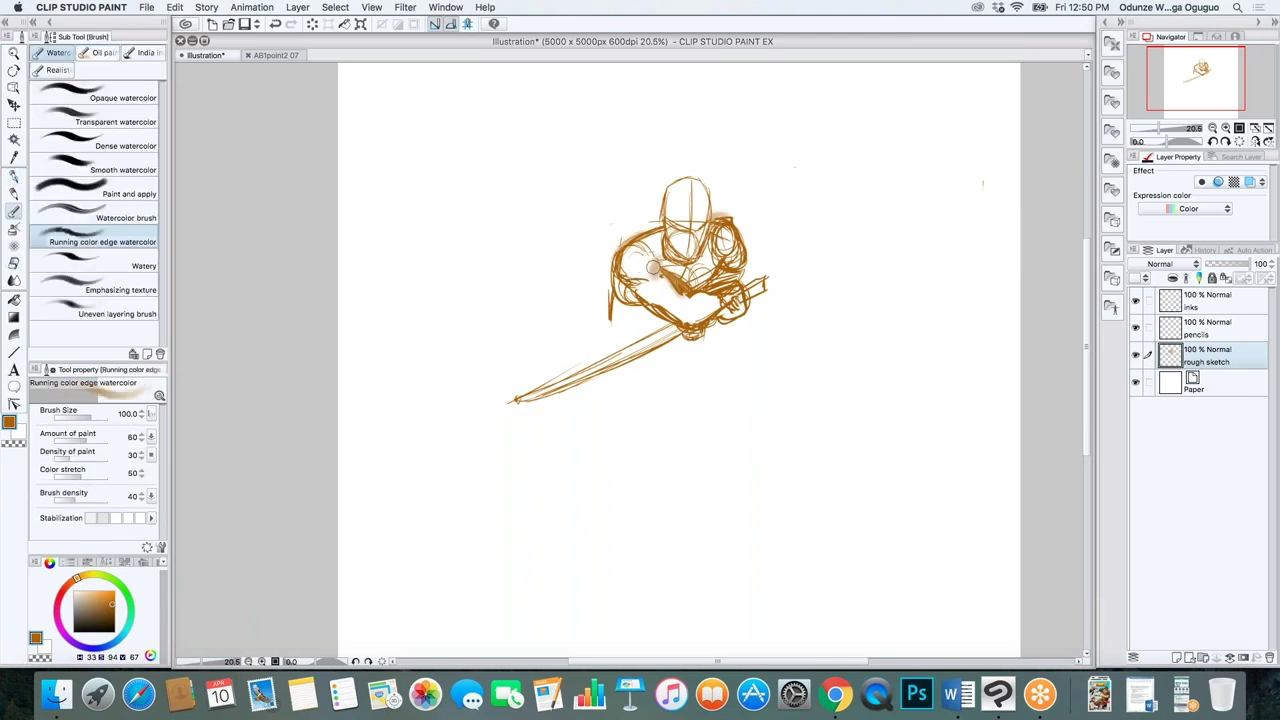
key(p)
mouse_move(658, 259)
mouse_down()
mouse_move(652, 278)
mouse_move(640, 246)
mouse_move(626, 268)
mouse_up()
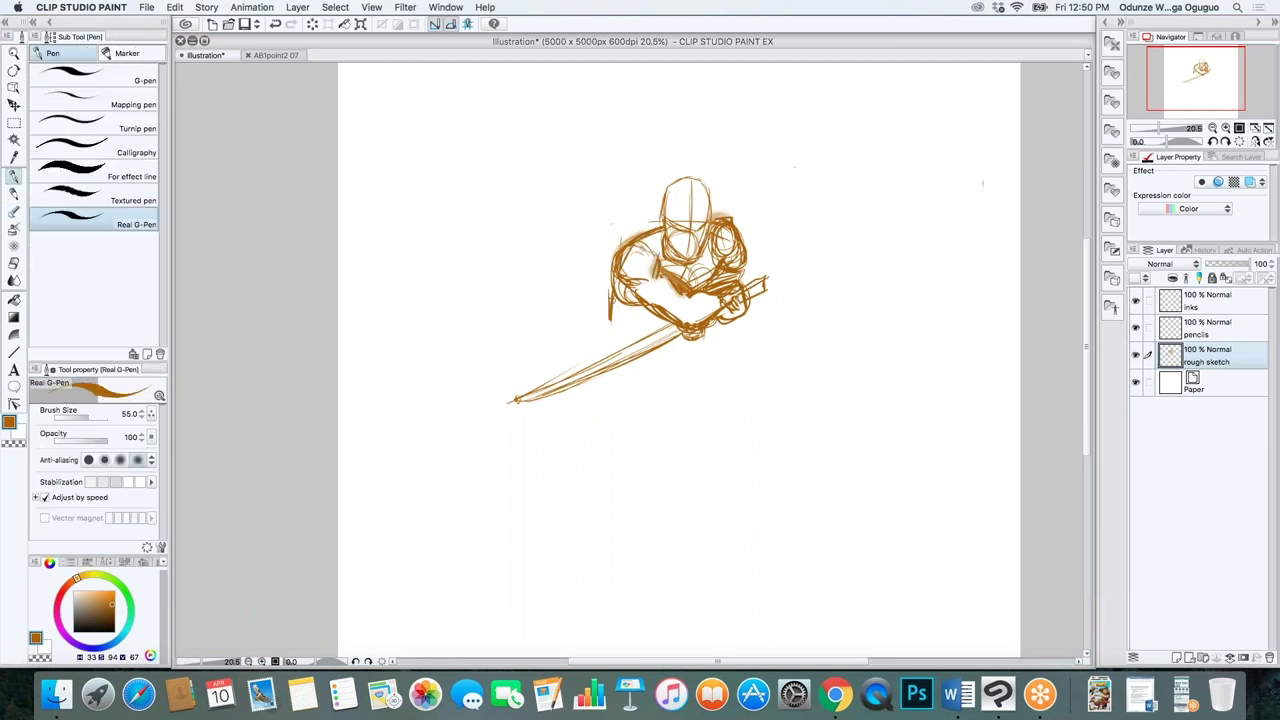
mouse_move(728, 302)
mouse_down()
mouse_move(688, 320)
mouse_move(702, 306)
mouse_up()
mouse_move(622, 300)
mouse_down()
mouse_move(616, 328)
mouse_move(652, 340)
mouse_move(614, 360)
mouse_move(628, 333)
mouse_up()
key(e)
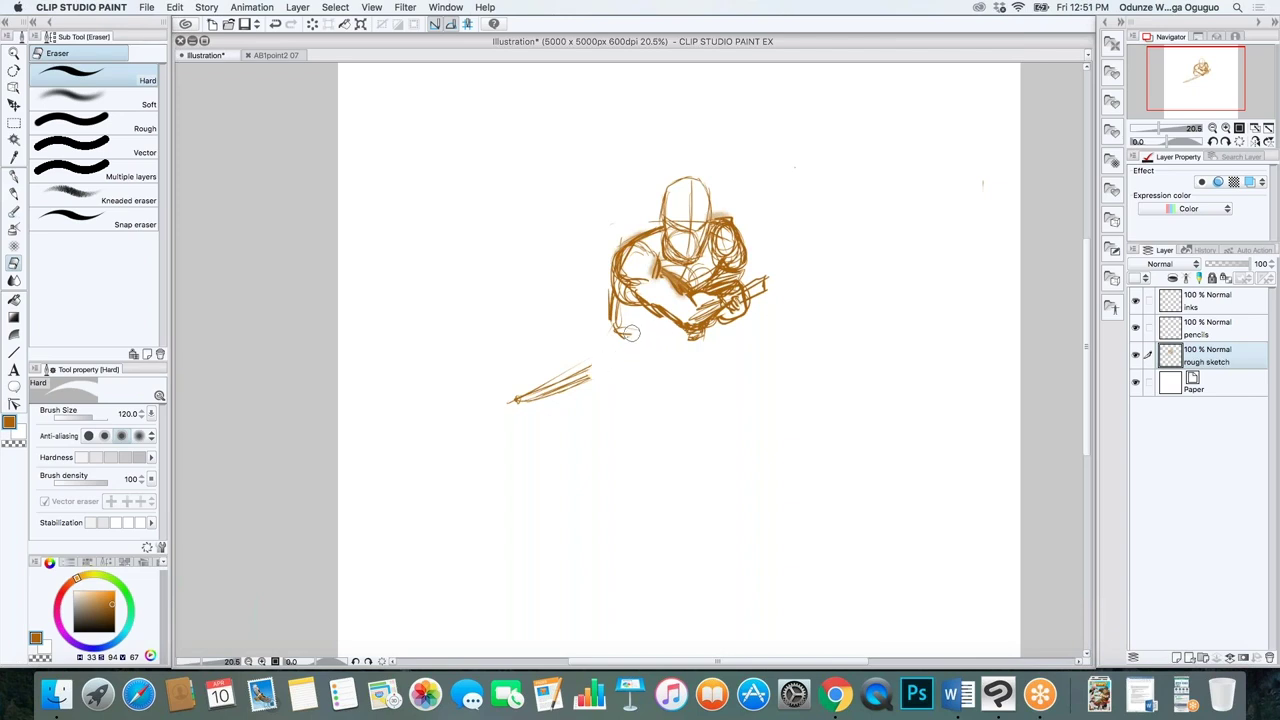
Sketch the figure's base, extend the weapon, and draw both legs in a wide lunge
key(b)
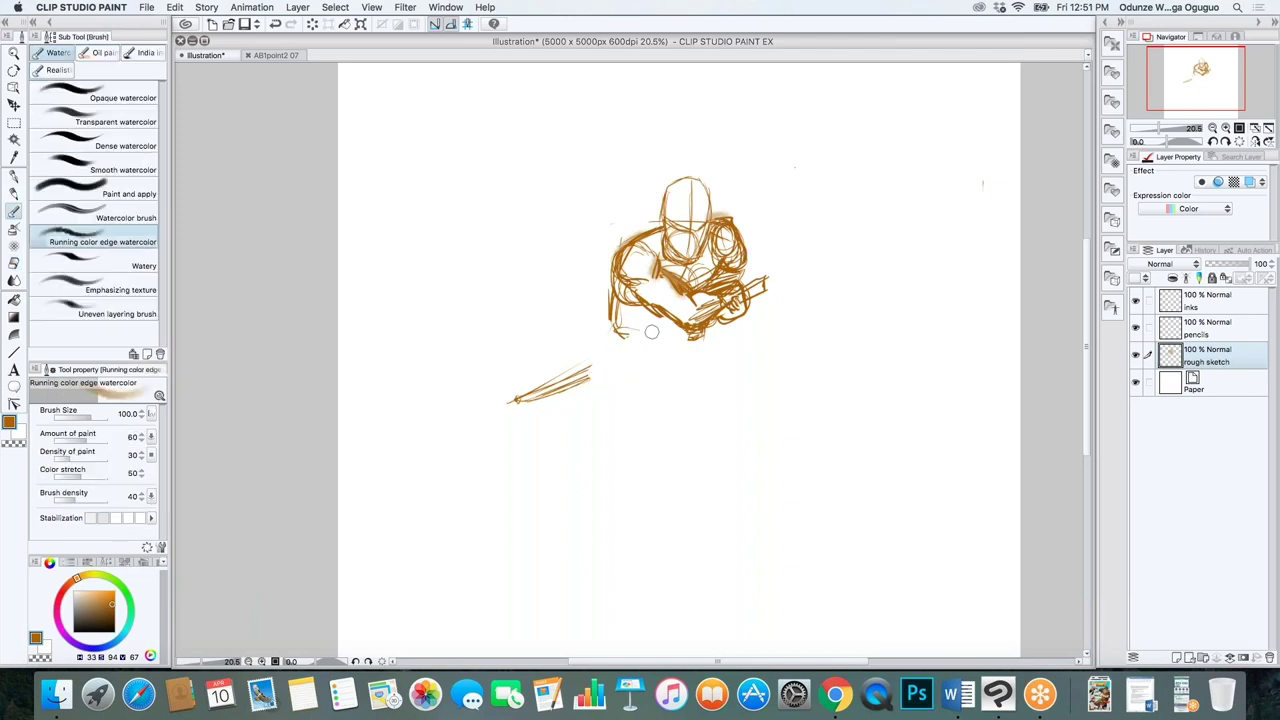
key(p)
mouse_move(636, 329)
mouse_down()
mouse_move(676, 328)
mouse_move(667, 333)
mouse_move(768, 368)
mouse_up()
drag(702, 332, 780, 384)
mouse_move(744, 290)
mouse_down()
mouse_move(788, 272)
mouse_move(772, 282)
mouse_up()
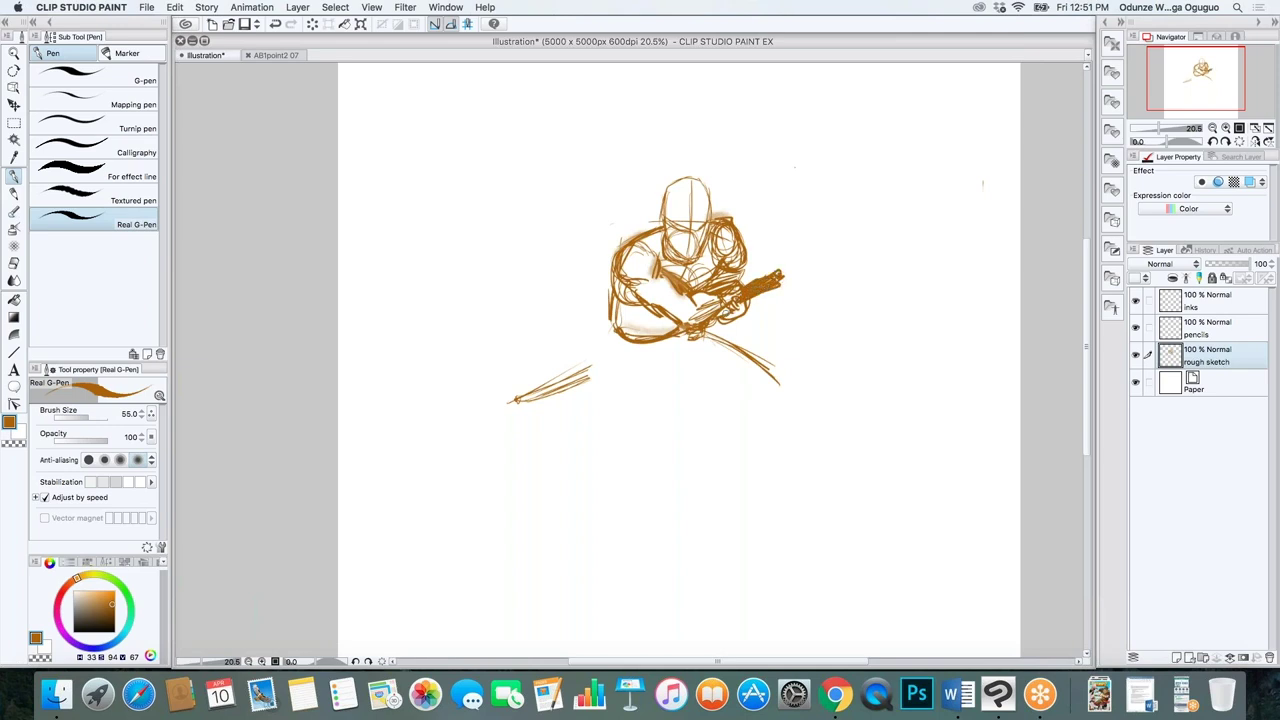
mouse_move(658, 368)
mouse_down()
mouse_move(772, 404)
mouse_move(638, 362)
mouse_move(666, 370)
mouse_up()
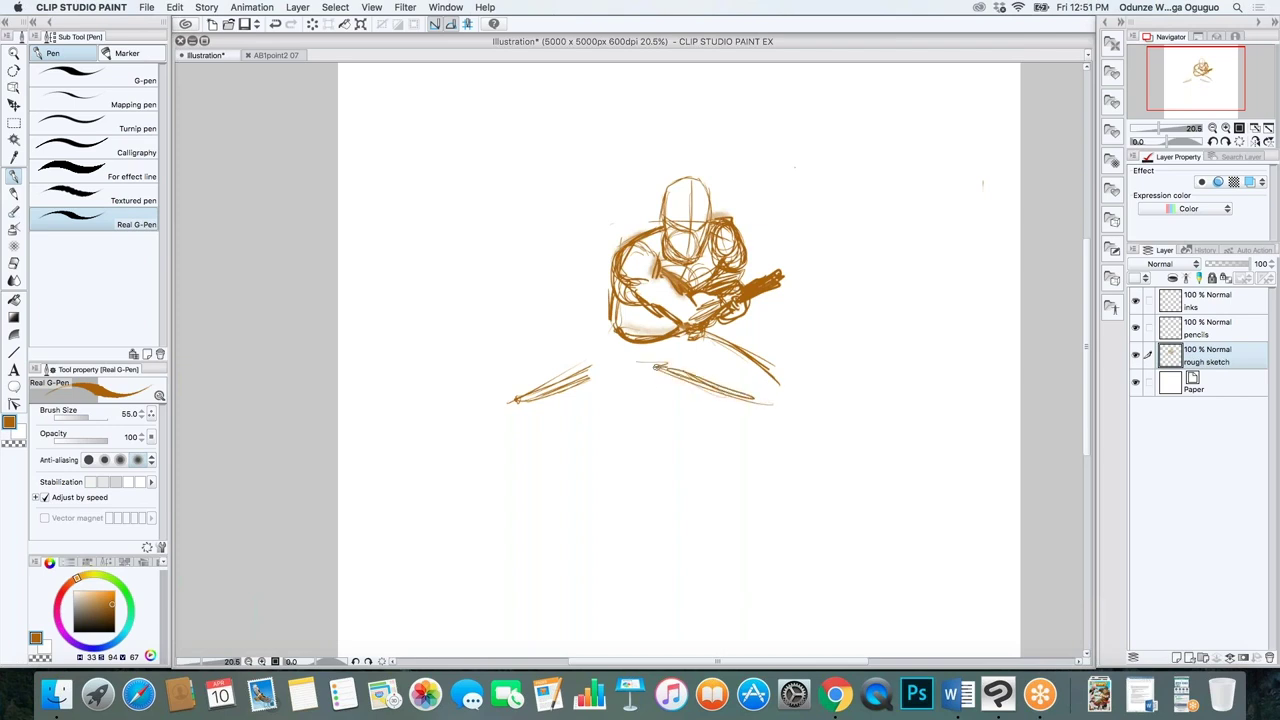
drag(604, 333, 529, 425)
drag(650, 366, 560, 420)
mouse_move(640, 342)
mouse_down()
mouse_move(634, 374)
mouse_move(682, 366)
mouse_up()
mouse_move(714, 388)
mouse_down()
mouse_move(762, 402)
mouse_move(778, 378)
mouse_move(733, 457)
mouse_move(720, 440)
mouse_move(716, 457)
mouse_up()
Draw long hatched ground lines beneath the figure and extend the legs down to them
mouse_move(444, 512)
mouse_down()
mouse_move(852, 521)
mouse_move(838, 512)
mouse_up()
mouse_move(388, 497)
mouse_down()
mouse_move(840, 504)
mouse_move(872, 488)
mouse_up()
drag(354, 484, 838, 500)
drag(462, 480, 739, 494)
drag(548, 403, 456, 470)
mouse_move(556, 420)
mouse_down()
mouse_move(476, 477)
mouse_move(494, 460)
mouse_up()
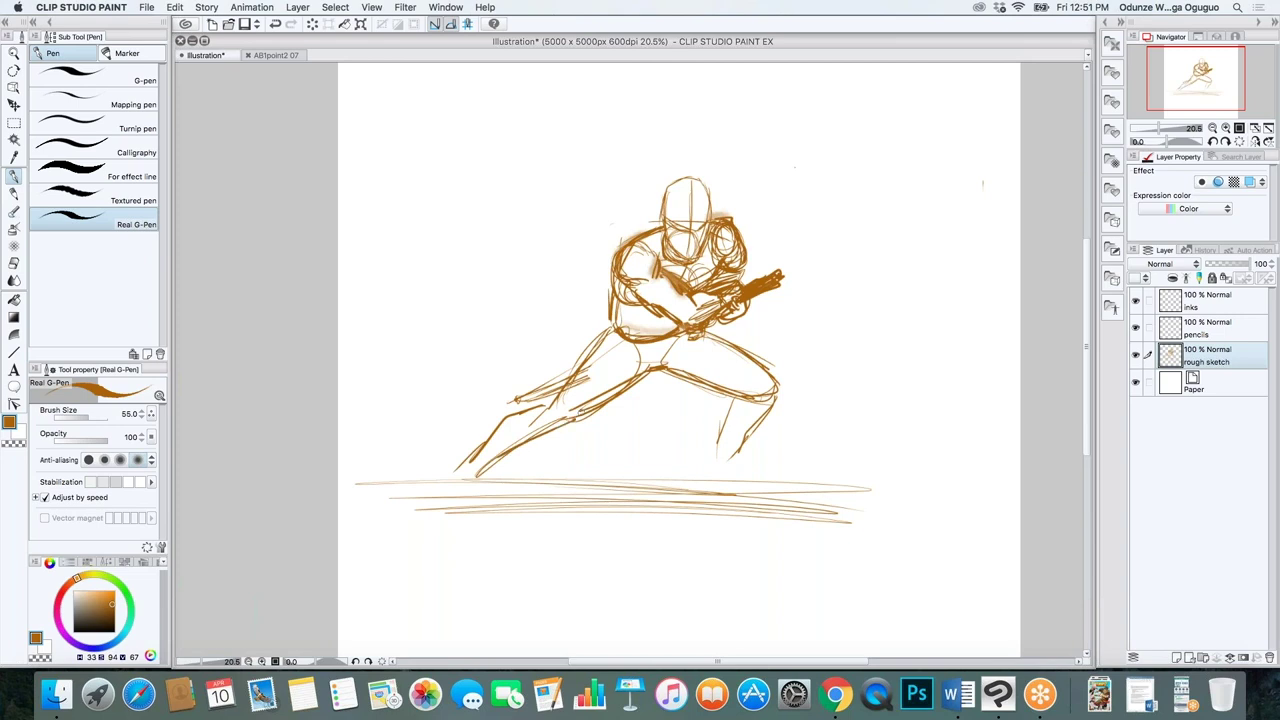
drag(744, 396, 718, 448)
drag(850, 475, 516, 450)
drag(380, 450, 792, 466)
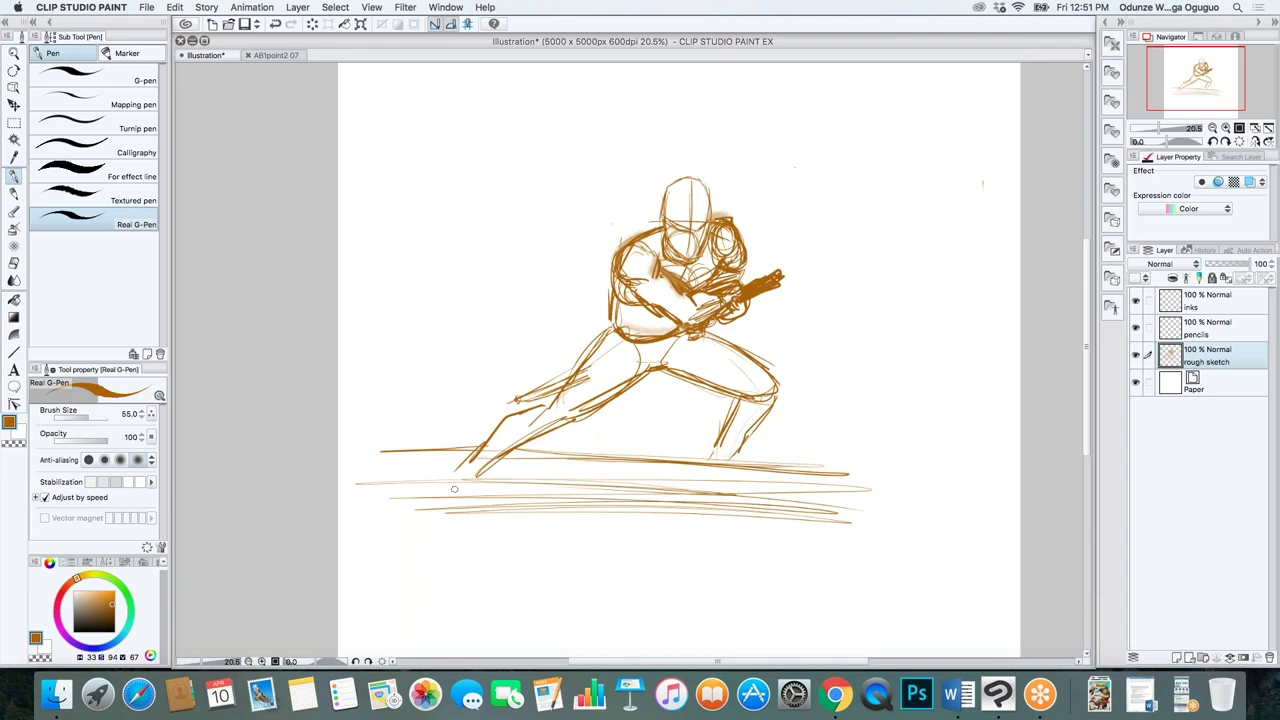
mouse_move(531, 487)
mouse_down()
mouse_move(832, 518)
mouse_move(449, 489)
mouse_move(814, 516)
mouse_move(503, 481)
mouse_move(792, 510)
mouse_up()
drag(435, 490, 840, 505)
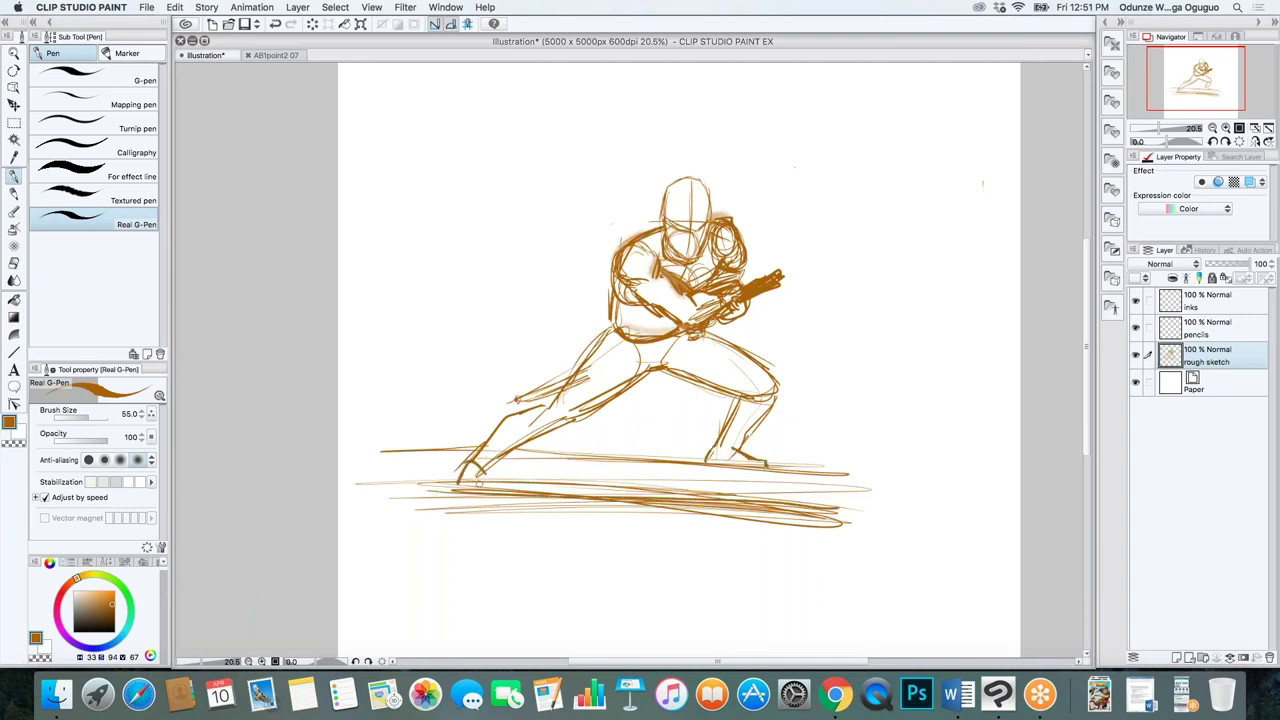
Rough in the front foot and a separate foot study at left with heel, sole and ankle
drag(486, 494, 455, 491)
drag(480, 446, 460, 512)
drag(422, 214, 414, 268)
mouse_move(463, 217)
mouse_down()
mouse_move(452, 285)
mouse_move(415, 289)
mouse_move(414, 330)
mouse_up()
mouse_move(414, 280)
mouse_down()
mouse_move(388, 326)
mouse_move(412, 333)
mouse_move(492, 311)
mouse_move(428, 340)
mouse_move(490, 328)
mouse_up()
mouse_move(491, 310)
mouse_down()
mouse_move(460, 337)
mouse_move(426, 338)
mouse_up()
mouse_move(428, 280)
mouse_down()
mouse_move(417, 296)
mouse_move(440, 284)
mouse_move(437, 297)
mouse_move(518, 315)
mouse_move(500, 333)
mouse_up()
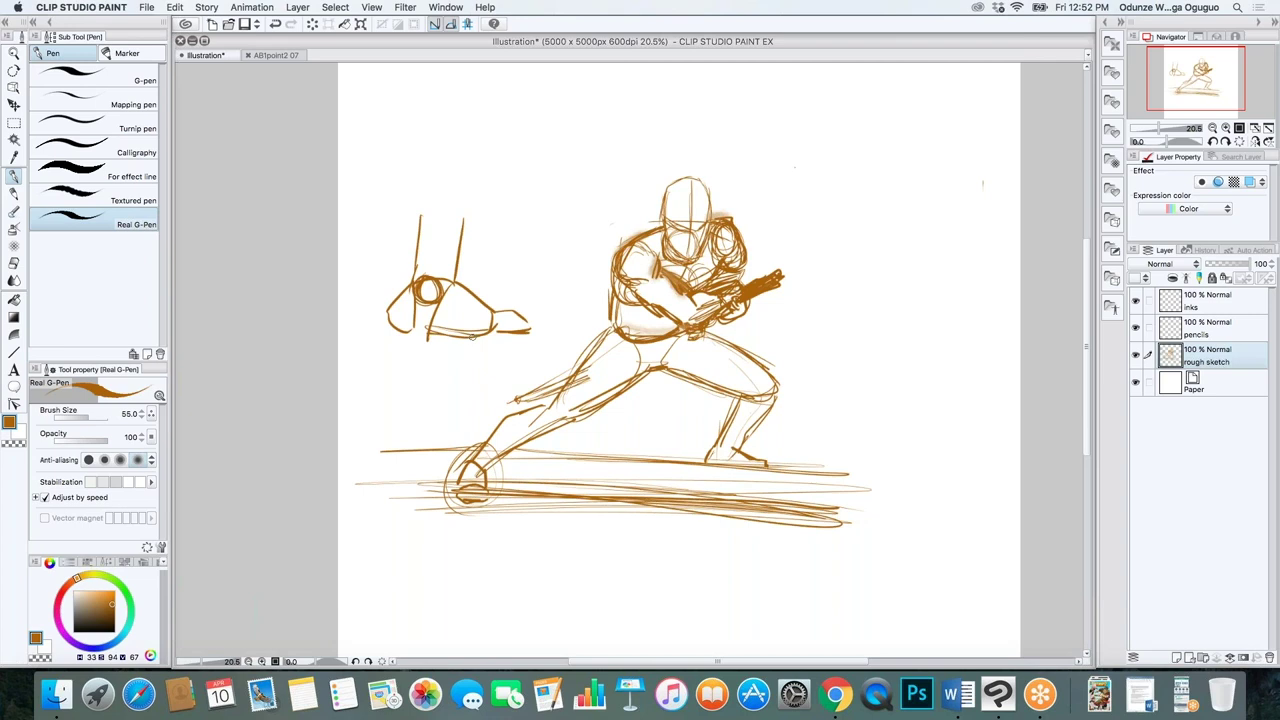
Refine the front thigh, foot study and right shin, then circle the whole figure with a large guide
mouse_move(619, 364)
mouse_down()
mouse_move(555, 414)
mouse_move(620, 357)
mouse_move(572, 395)
mouse_move(562, 431)
mouse_move(515, 452)
mouse_move(546, 420)
mouse_move(472, 466)
mouse_up()
drag(443, 281, 486, 305)
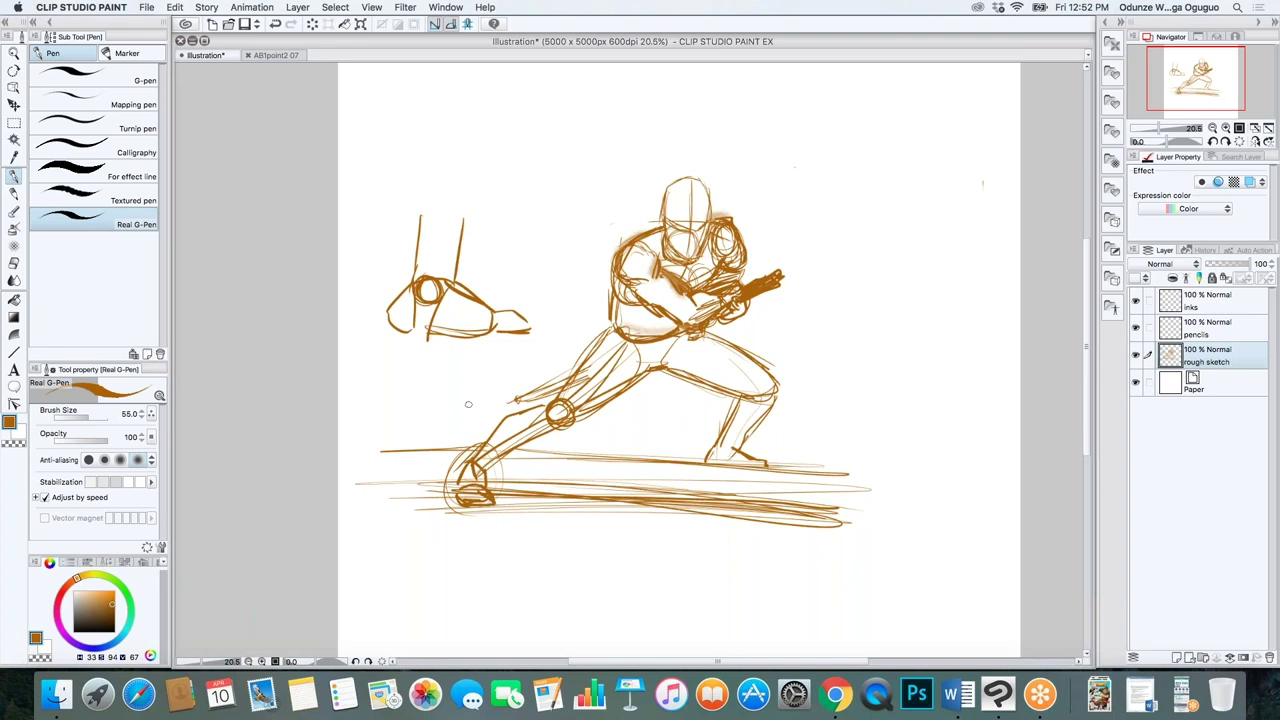
mouse_move(766, 399)
mouse_down()
mouse_move(730, 418)
mouse_move(712, 456)
mouse_up()
mouse_move(736, 148)
mouse_down()
mouse_move(744, 545)
mouse_move(590, 118)
mouse_up()
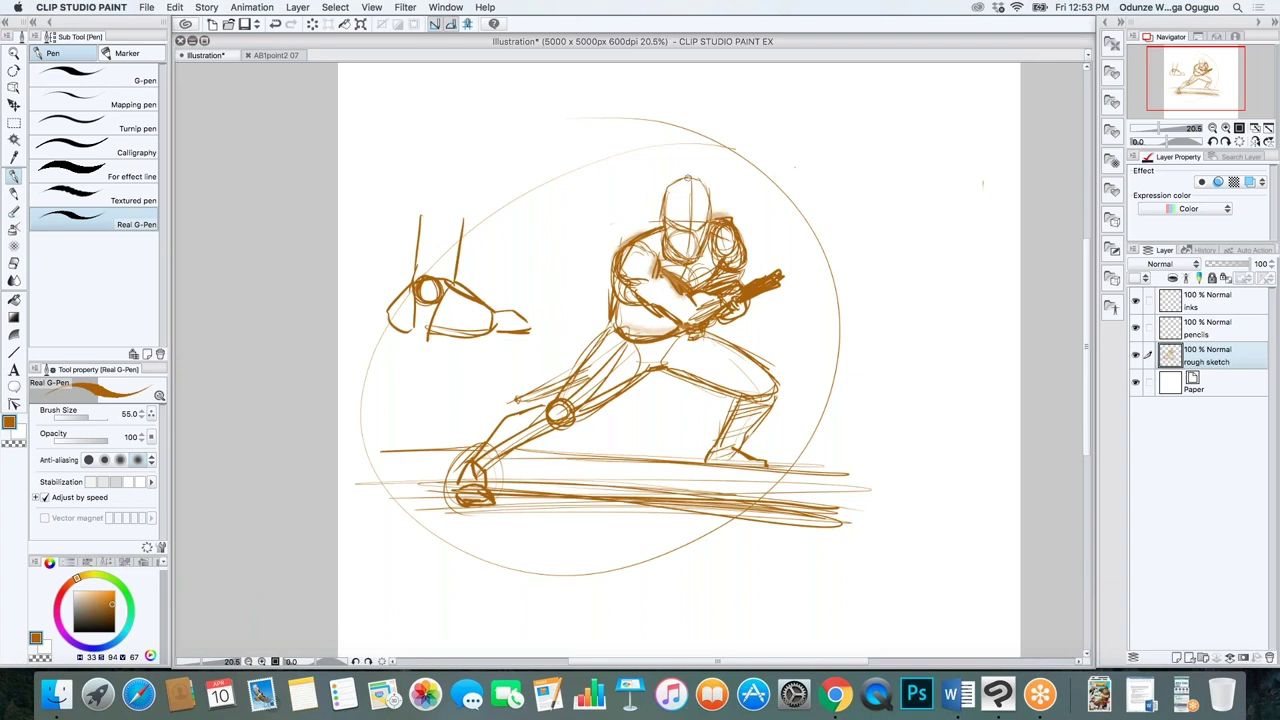
Set the rough sketch layer's opacity to 30% and select the pencils layer for drawing
click(1267, 266)
click(1262, 265)
text(30)
key(Return)
click(1198, 327)
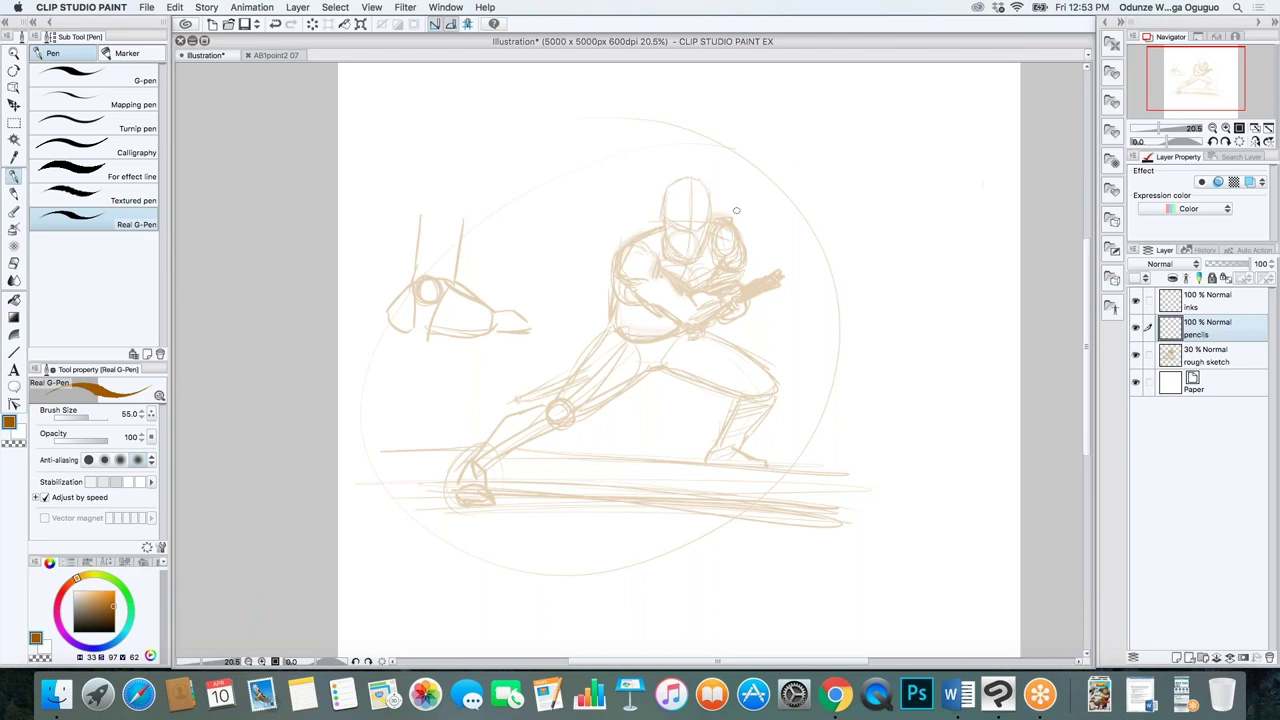
scroll(673, 175, up, 5)
scroll(680, 175, down, 3)
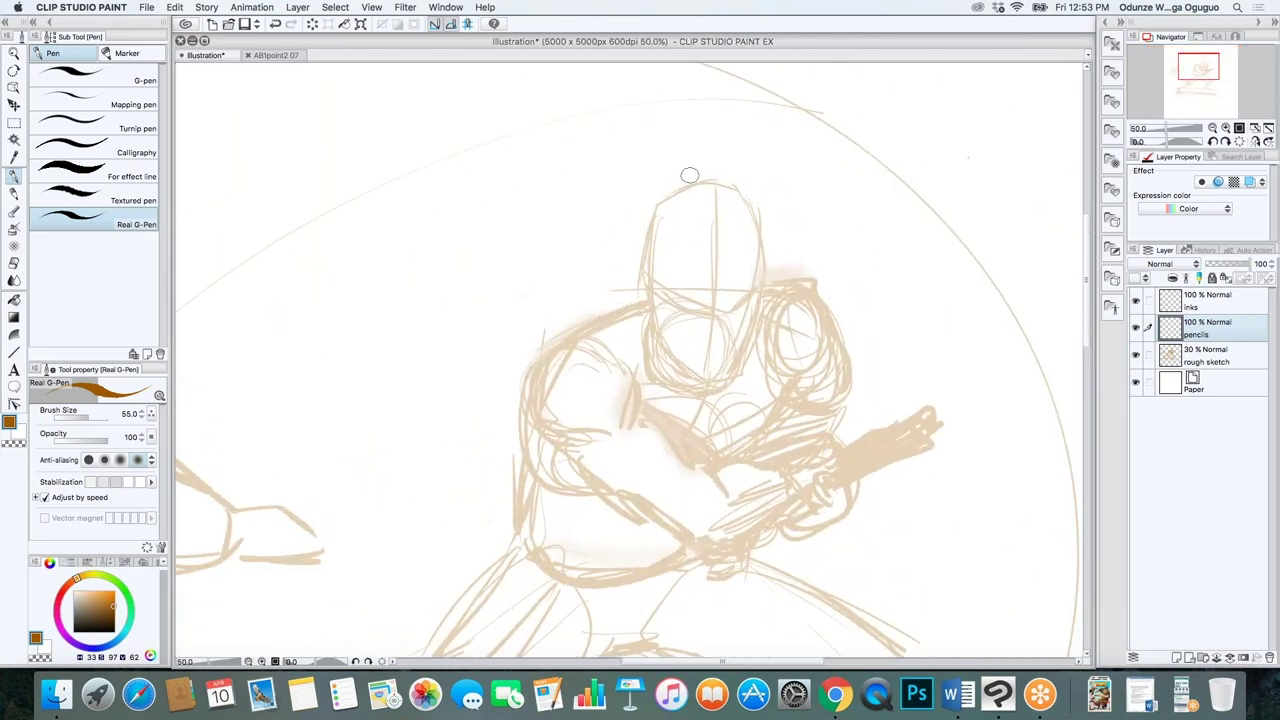
scroll(689, 175, up, 3)
scroll(689, 175, down, 4)
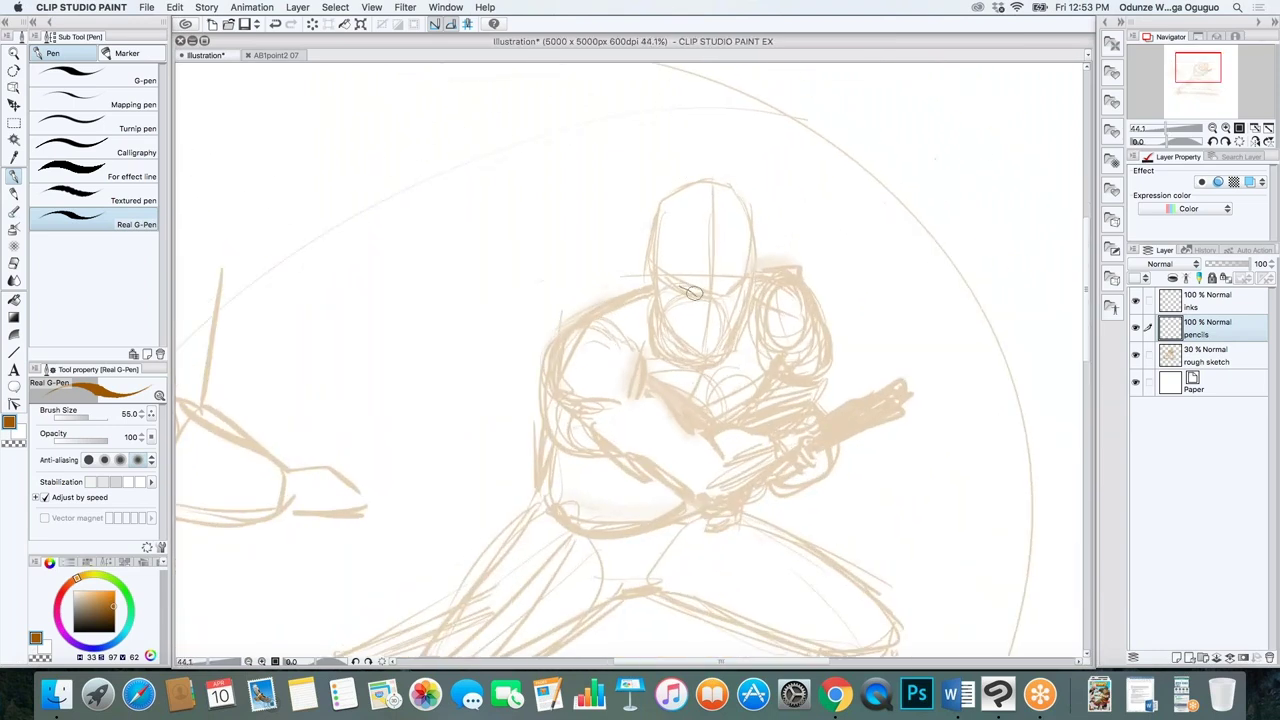
Draw the eye, nose, brows, forehead, ear and jawline in darker pencil lines
mouse_move(692, 291)
mouse_down()
mouse_move(676, 291)
mouse_move(740, 292)
mouse_up()
drag(724, 292, 696, 333)
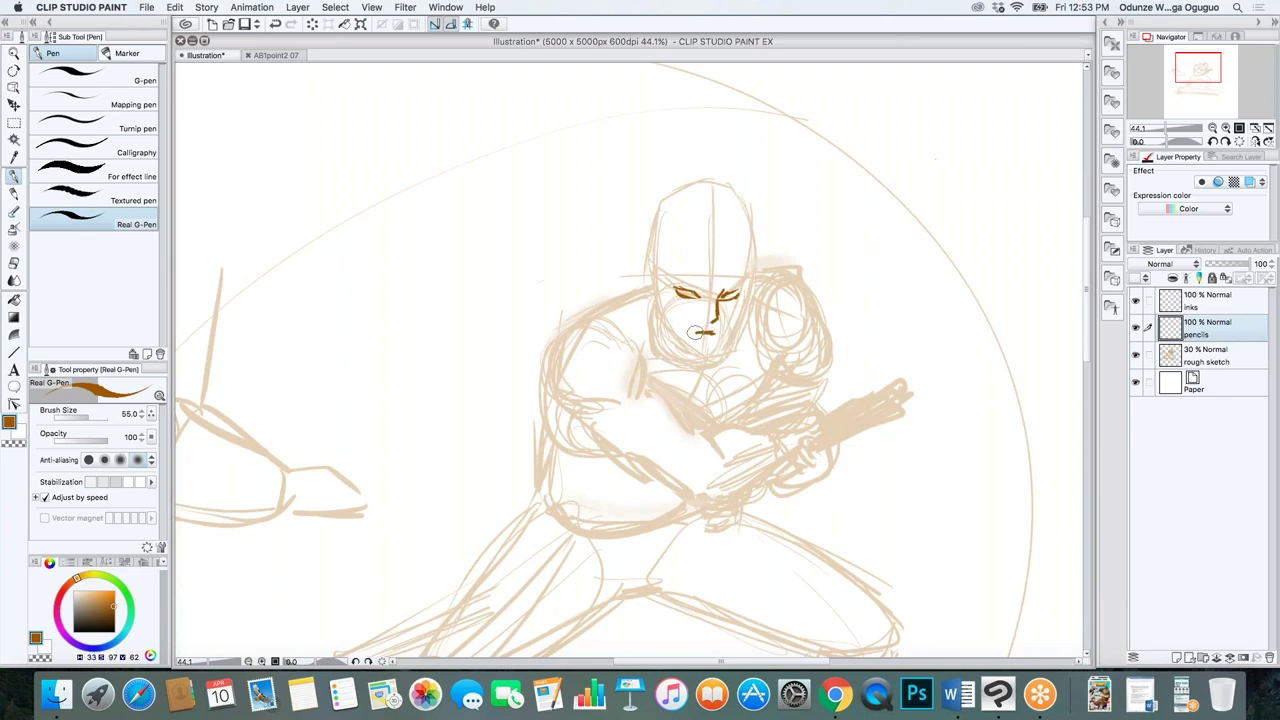
mouse_move(684, 285)
mouse_down()
mouse_move(670, 280)
mouse_move(710, 298)
mouse_move(698, 292)
mouse_move(740, 289)
mouse_up()
mouse_move(675, 242)
mouse_down()
mouse_move(719, 282)
mouse_move(722, 265)
mouse_move(756, 268)
mouse_up()
mouse_move(654, 252)
mouse_down()
mouse_move(643, 260)
mouse_move(670, 326)
mouse_move(708, 358)
mouse_up()
drag(748, 286, 704, 354)
drag(664, 264, 684, 246)
Add spiky hair above the head, the hairline, chin, and the face side down the neck
mouse_move(688, 176)
mouse_down()
mouse_move(646, 161)
mouse_move(663, 173)
mouse_move(629, 180)
mouse_move(649, 190)
mouse_move(713, 157)
mouse_move(709, 180)
mouse_move(672, 191)
mouse_move(735, 195)
mouse_move(720, 192)
mouse_move(741, 206)
mouse_move(766, 256)
mouse_up()
mouse_move(684, 204)
mouse_down()
mouse_move(653, 268)
mouse_move(648, 244)
mouse_move(668, 243)
mouse_move(649, 274)
mouse_move(663, 290)
mouse_move(663, 270)
mouse_move(670, 308)
mouse_up()
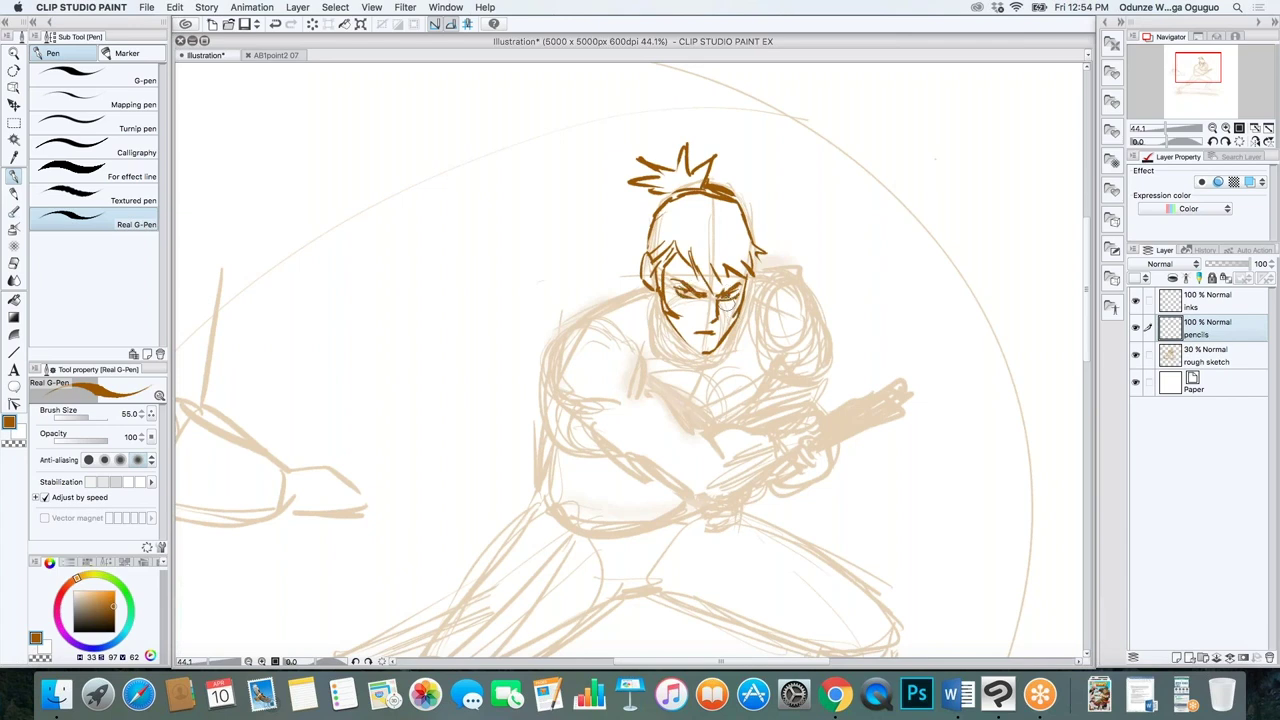
mouse_move(697, 340)
mouse_down()
mouse_move(689, 356)
mouse_move(712, 418)
mouse_up()
mouse_move(652, 292)
mouse_down()
mouse_move(656, 312)
mouse_move(648, 304)
mouse_up()
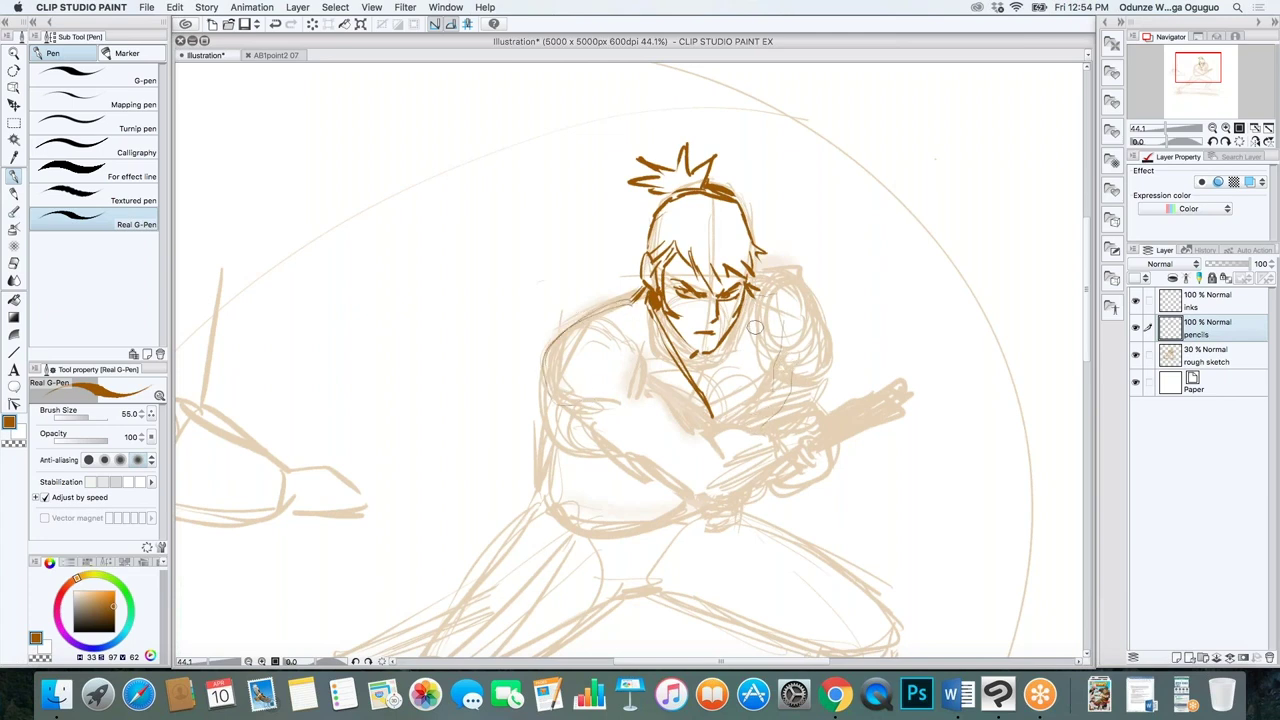
drag(757, 289, 786, 360)
mouse_move(744, 415)
mouse_down()
mouse_move(755, 328)
mouse_move(795, 350)
mouse_move(836, 300)
mouse_move(884, 287)
mouse_move(840, 385)
mouse_up()
Draw the sleeve curve, torso, left shoulder and diagonal chest lines
drag(626, 323, 646, 384)
drag(562, 340, 579, 416)
drag(560, 343, 579, 415)
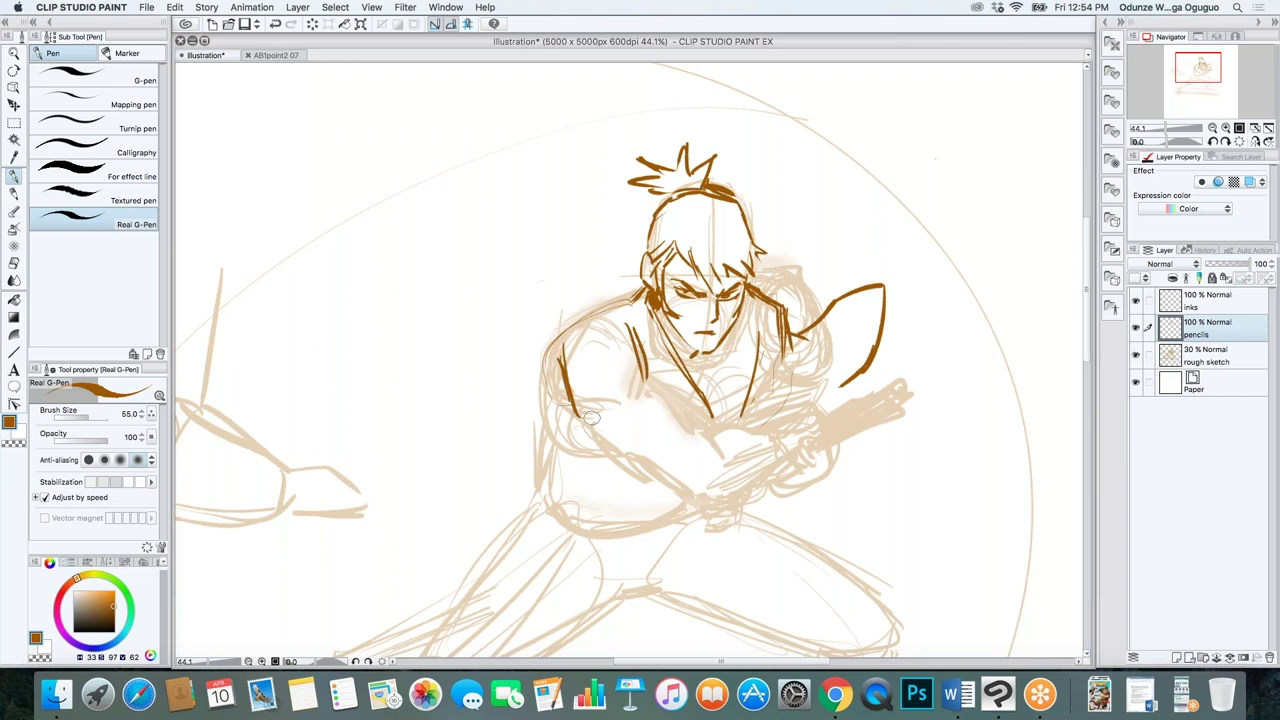
mouse_move(648, 374)
mouse_down()
mouse_move(600, 395)
mouse_move(584, 380)
mouse_up()
mouse_move(664, 392)
mouse_down()
mouse_move(703, 420)
mouse_move(728, 452)
mouse_up()
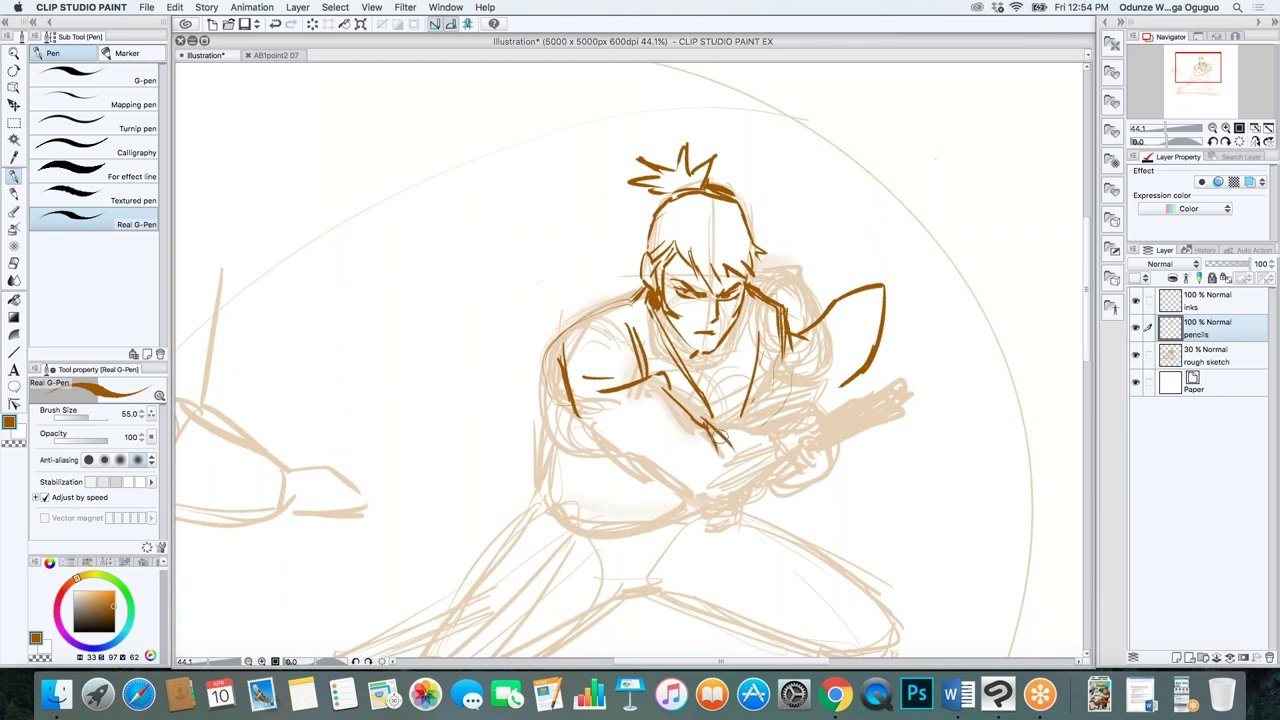
Erase the stray chest line and redraw the chest with diagonal lines
key(e)
mouse_move(717, 440)
mouse_down()
mouse_move(705, 440)
mouse_move(722, 441)
mouse_up()
key(b)
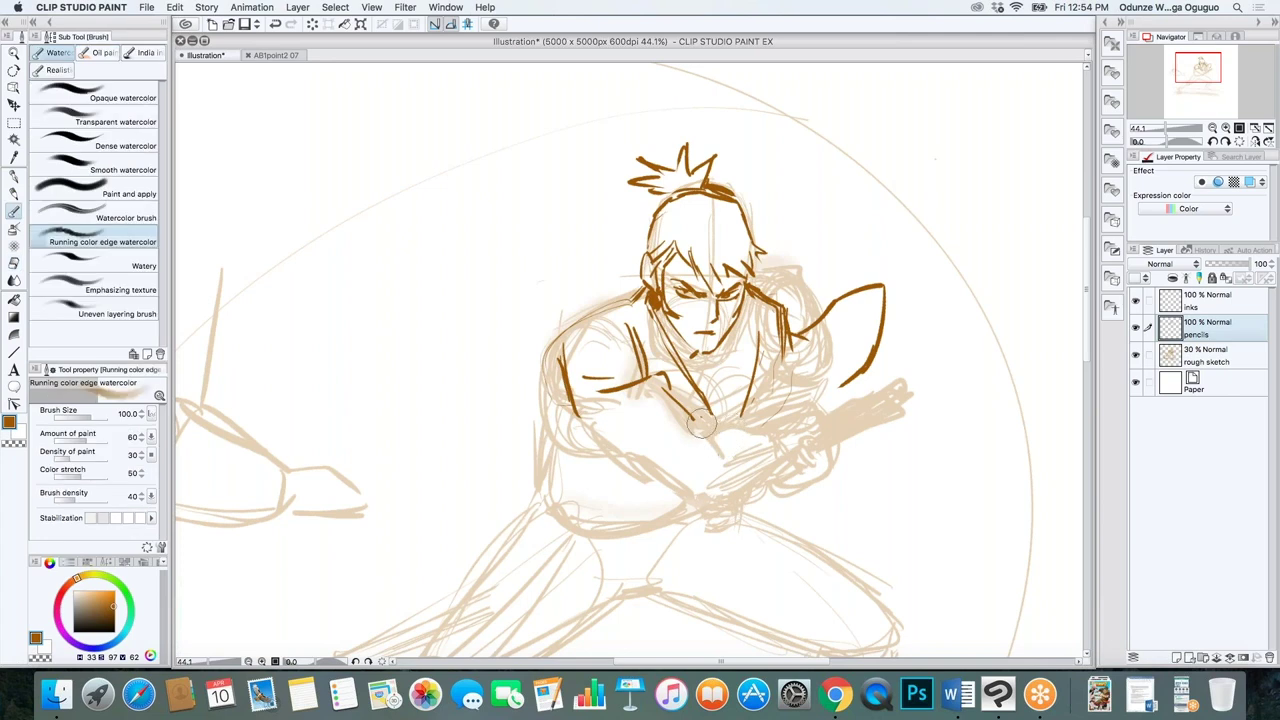
key(p)
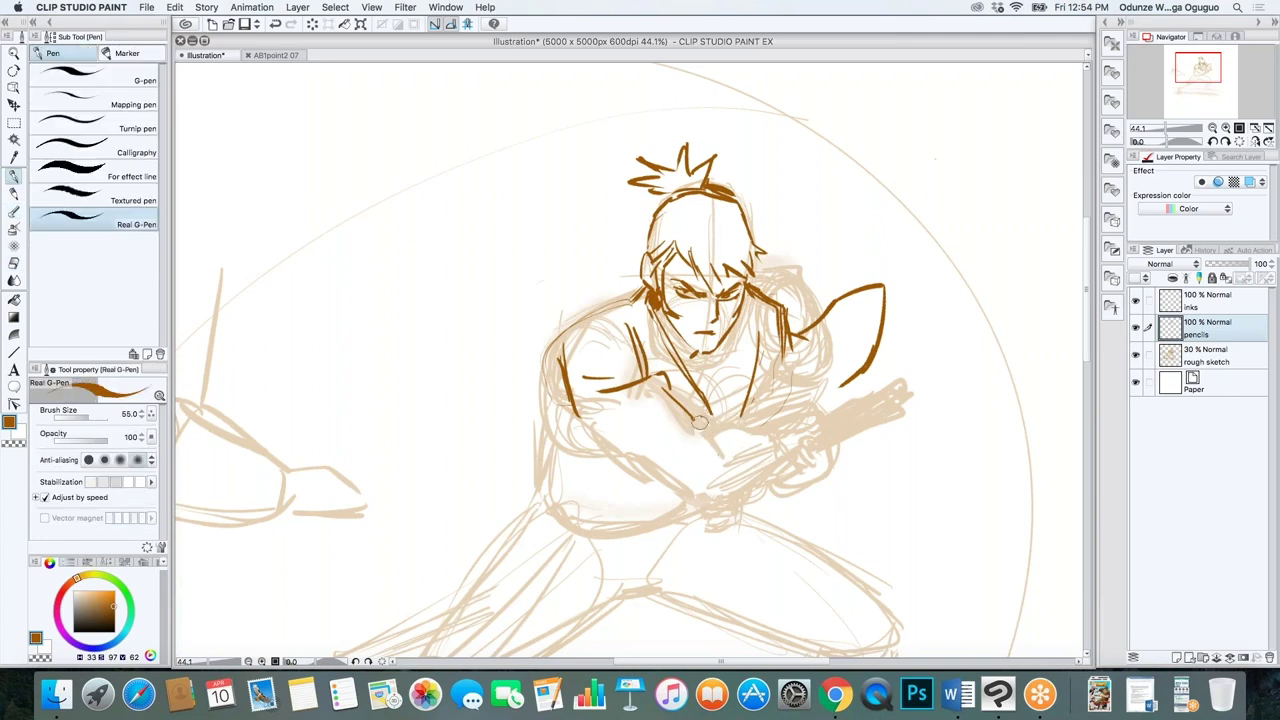
drag(695, 409, 614, 422)
mouse_move(709, 432)
mouse_down()
mouse_move(671, 418)
mouse_move(576, 466)
mouse_up()
drag(660, 436, 558, 478)
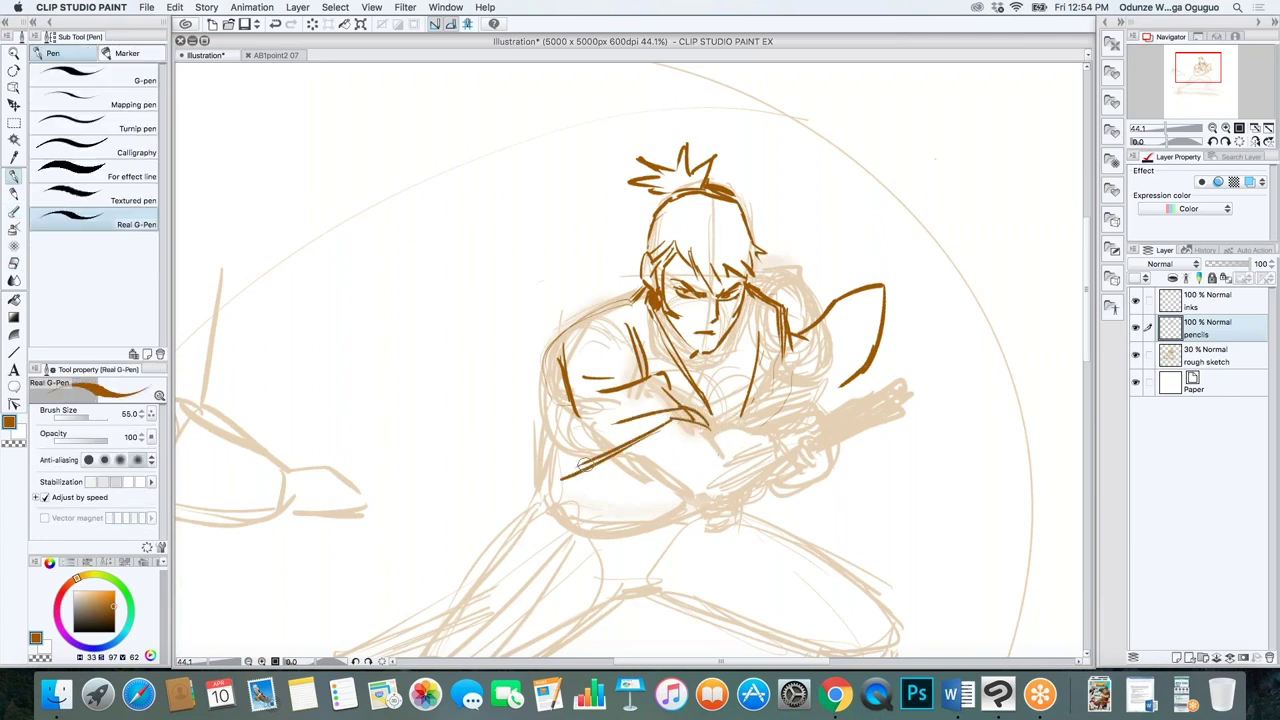
drag(704, 428, 564, 464)
Draw the arms, forearms and gripping hands, plus torso lines and the start of the sword hilt
mouse_move(567, 405)
mouse_down()
mouse_move(506, 494)
mouse_move(564, 514)
mouse_move(640, 486)
mouse_up()
mouse_move(555, 505)
mouse_down()
mouse_move(664, 476)
mouse_move(605, 470)
mouse_move(562, 490)
mouse_up()
drag(688, 414, 708, 442)
drag(632, 450, 700, 494)
mouse_move(696, 428)
mouse_down()
mouse_move(642, 466)
mouse_move(658, 454)
mouse_move(678, 470)
mouse_move(741, 434)
mouse_move(792, 432)
mouse_up()
mouse_move(702, 496)
mouse_down()
mouse_move(795, 447)
mouse_move(782, 423)
mouse_move(820, 418)
mouse_up()
drag(786, 356, 746, 420)
drag(854, 362, 842, 378)
drag(858, 304, 848, 378)
drag(856, 306, 846, 352)
mouse_move(638, 292)
mouse_down()
mouse_move(564, 324)
mouse_move(552, 402)
mouse_move(522, 446)
mouse_move(553, 424)
mouse_up()
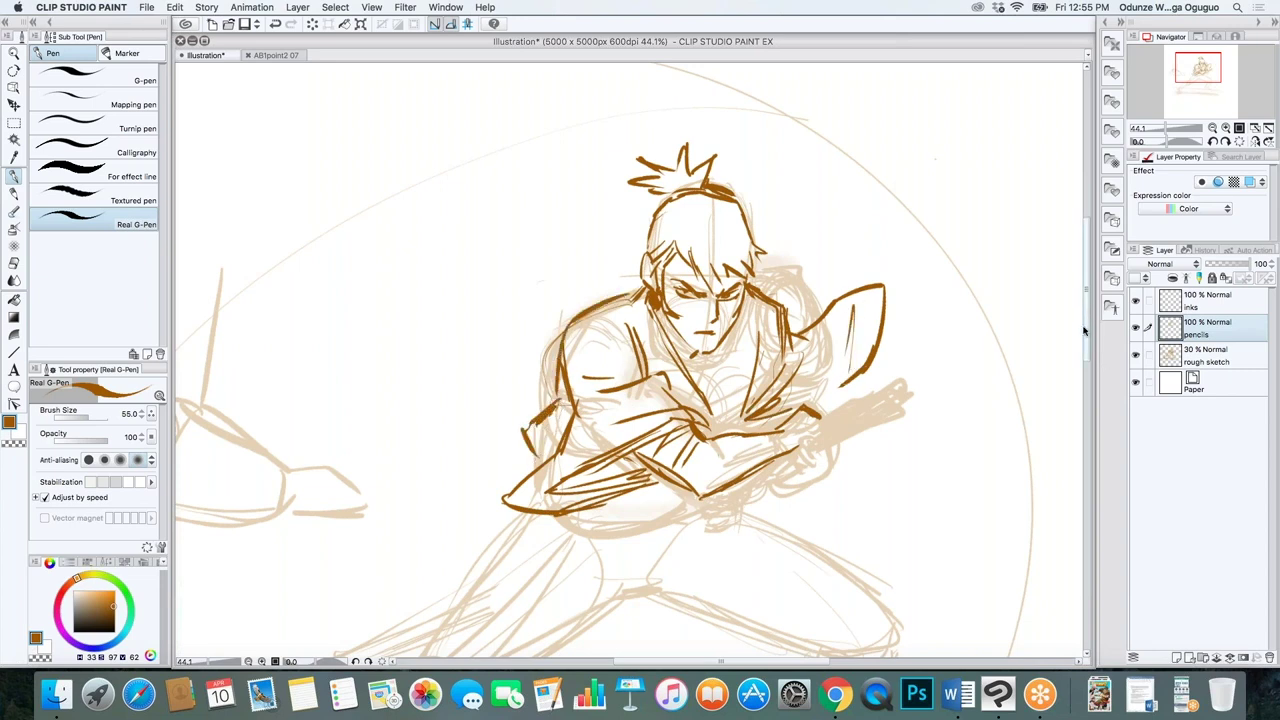
Add a line under the chin and draw the wrapped sword handle out to its tip
scroll(1086, 340, down, 5)
mouse_move(708, 167)
mouse_down()
mouse_move(706, 211)
mouse_move(700, 170)
mouse_move(771, 165)
mouse_move(729, 234)
mouse_up()
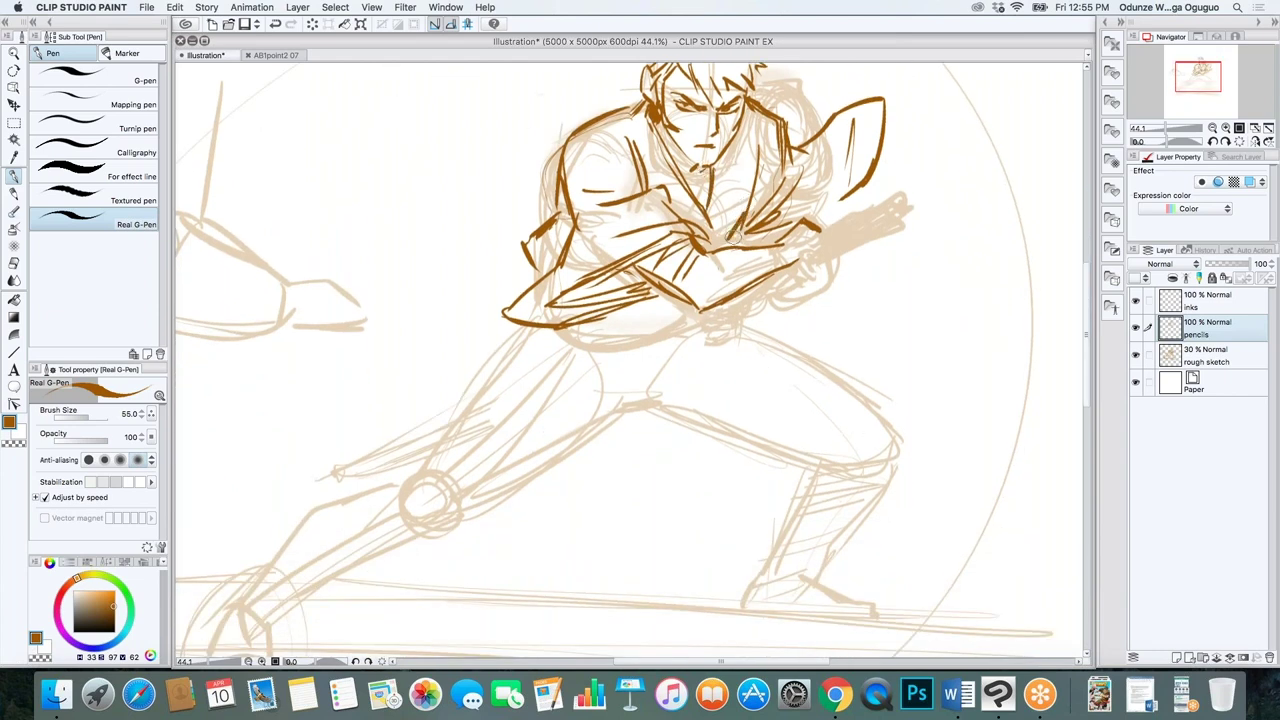
mouse_move(812, 234)
mouse_down()
mouse_move(912, 194)
mouse_move(895, 207)
mouse_up()
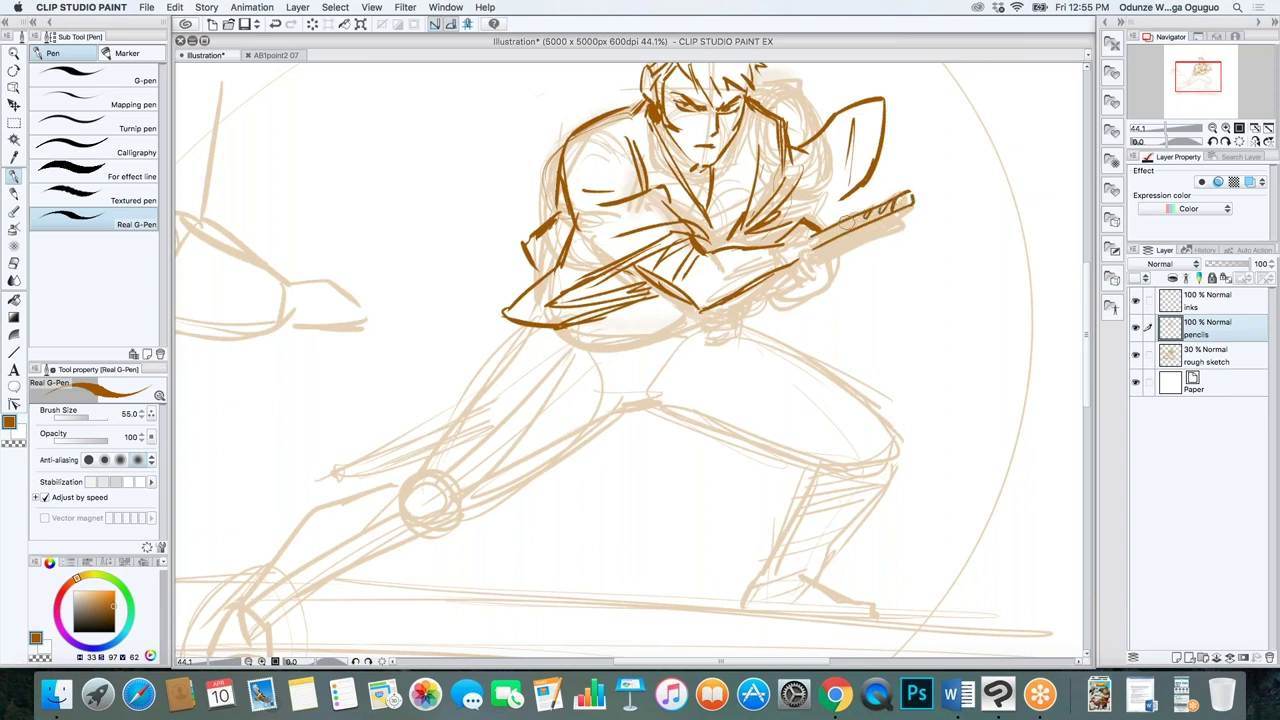
drag(836, 228, 841, 219)
mouse_move(807, 252)
mouse_down()
mouse_move(780, 273)
mouse_move(813, 257)
mouse_up()
drag(843, 197, 826, 220)
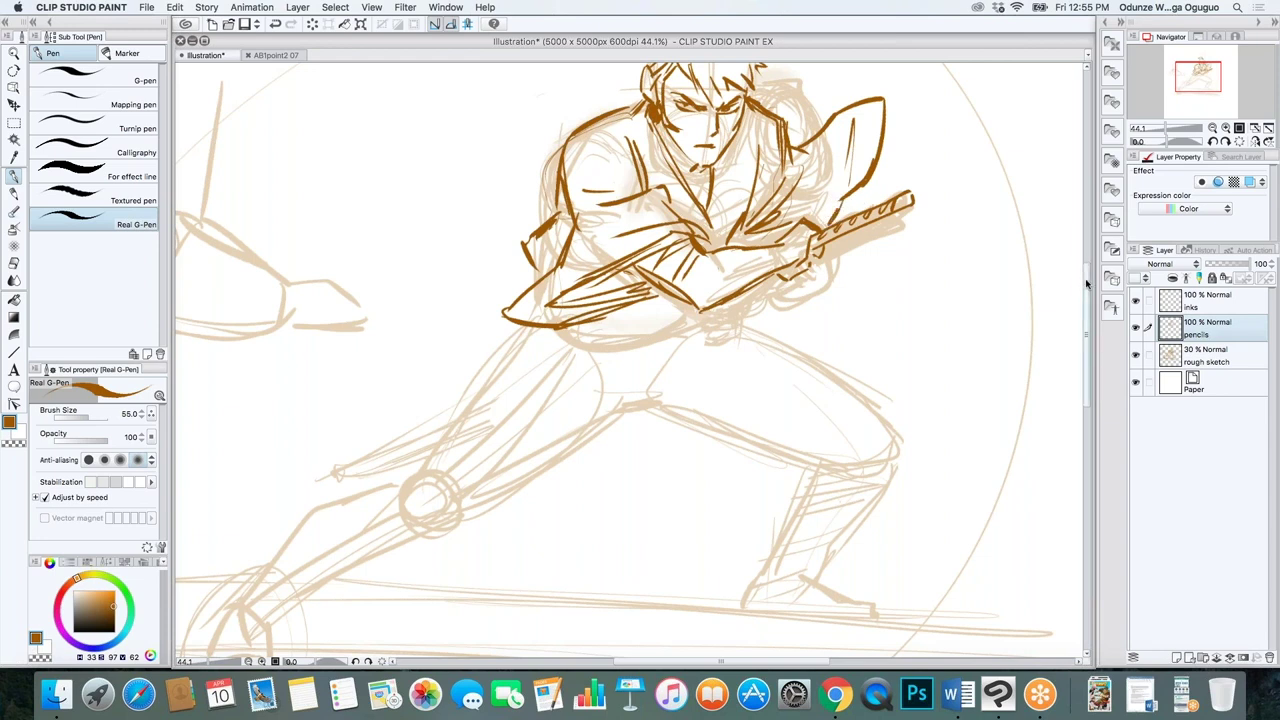
scroll(1087, 284, up, 3)
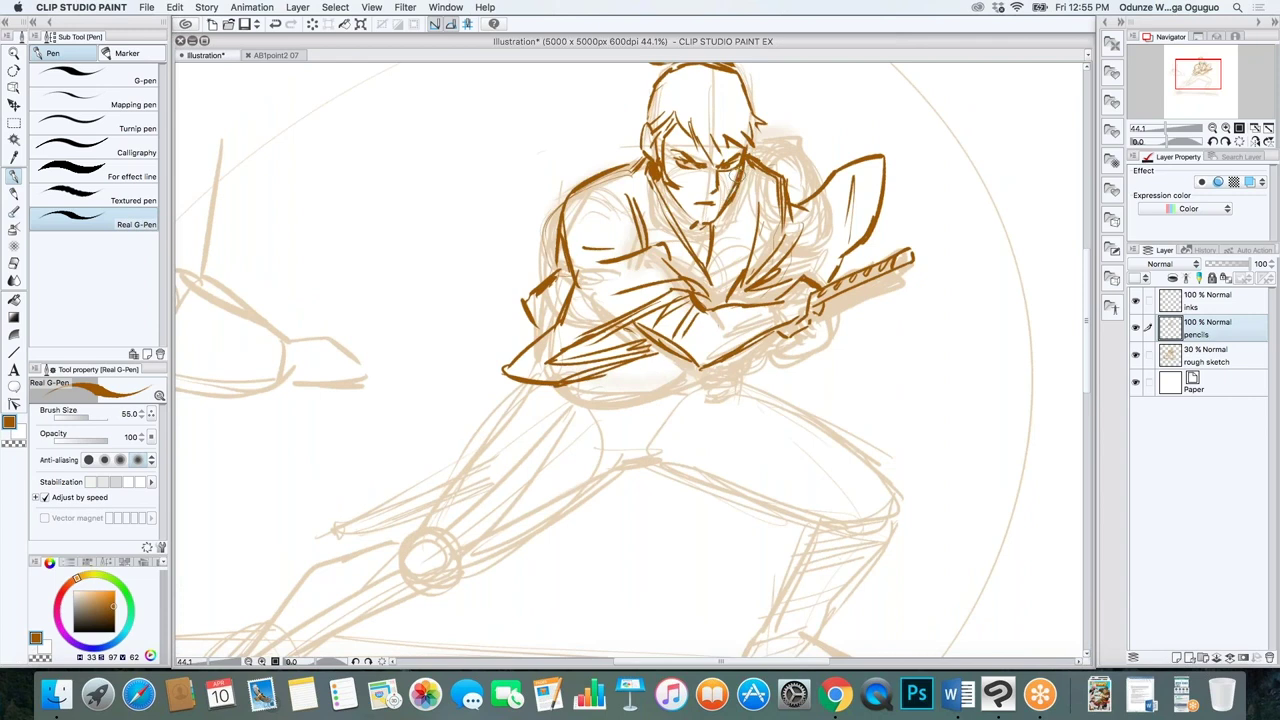
Draw the eye patch over the face and darken it with hatching
scroll(1087, 301, down, 1)
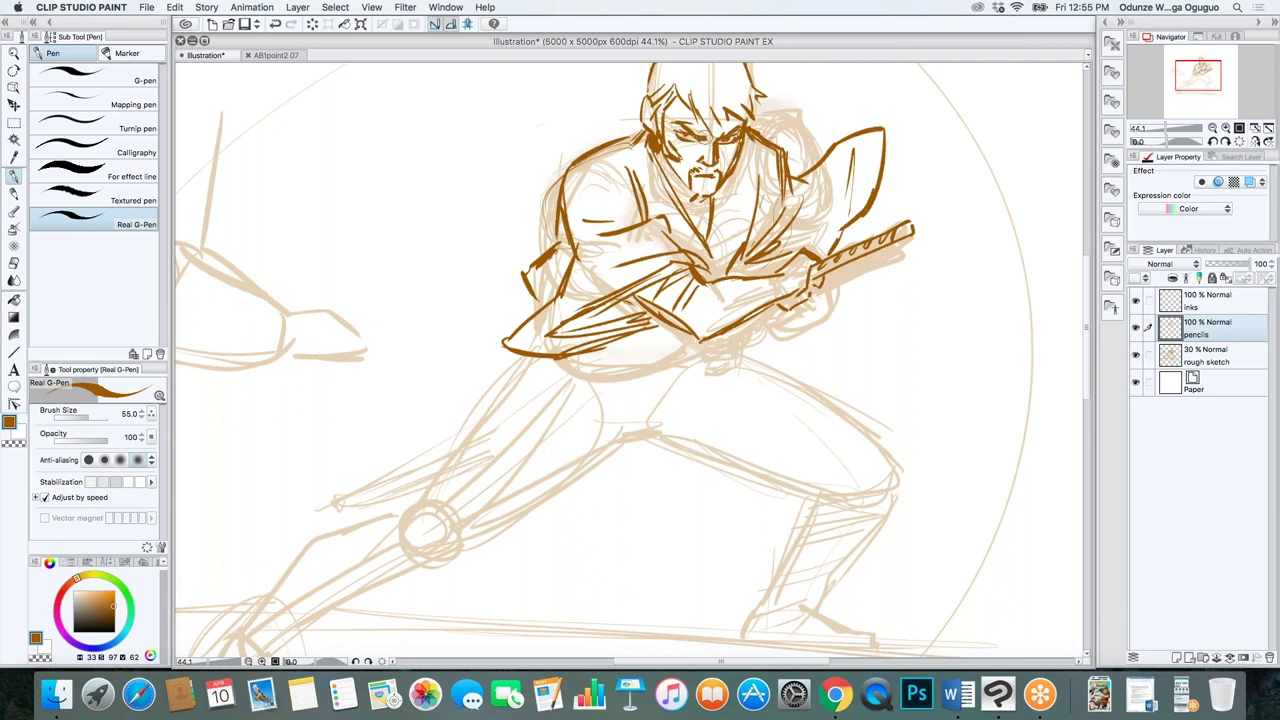
mouse_move(718, 134)
mouse_down()
mouse_move(740, 150)
mouse_move(700, 140)
mouse_move(738, 150)
mouse_up()
drag(696, 104, 740, 166)
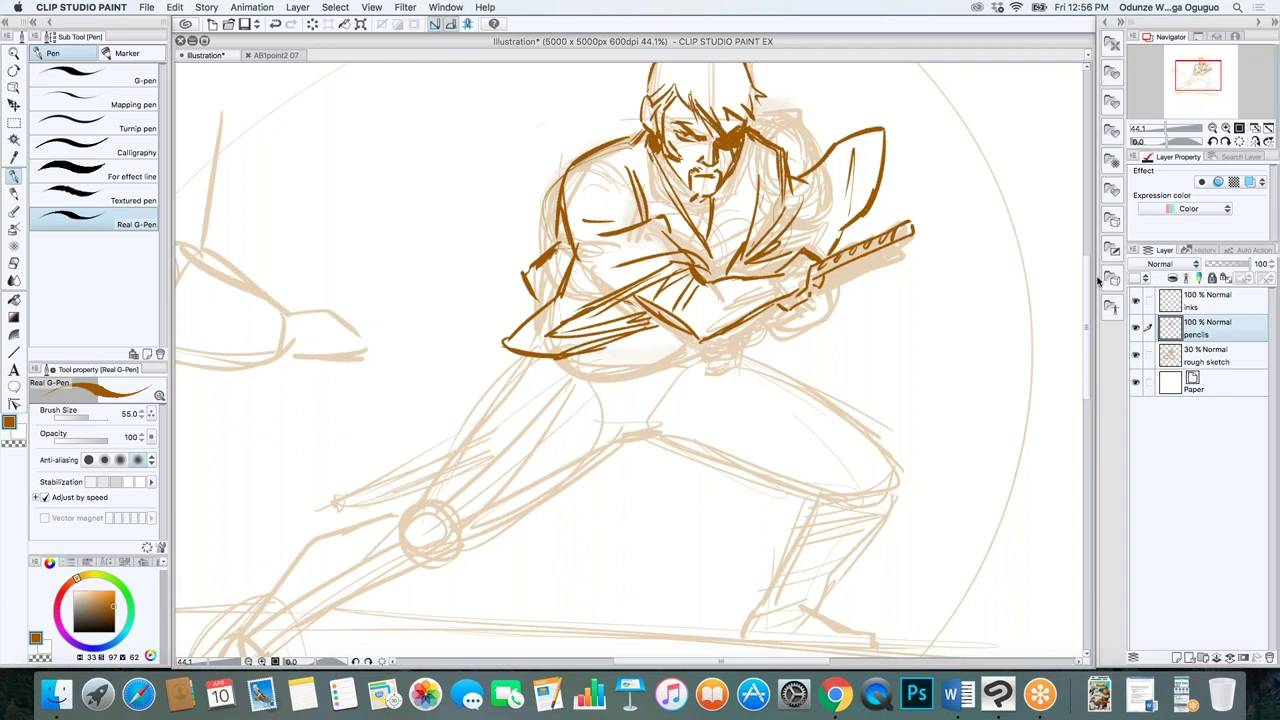
scroll(703, 244, up, 2)
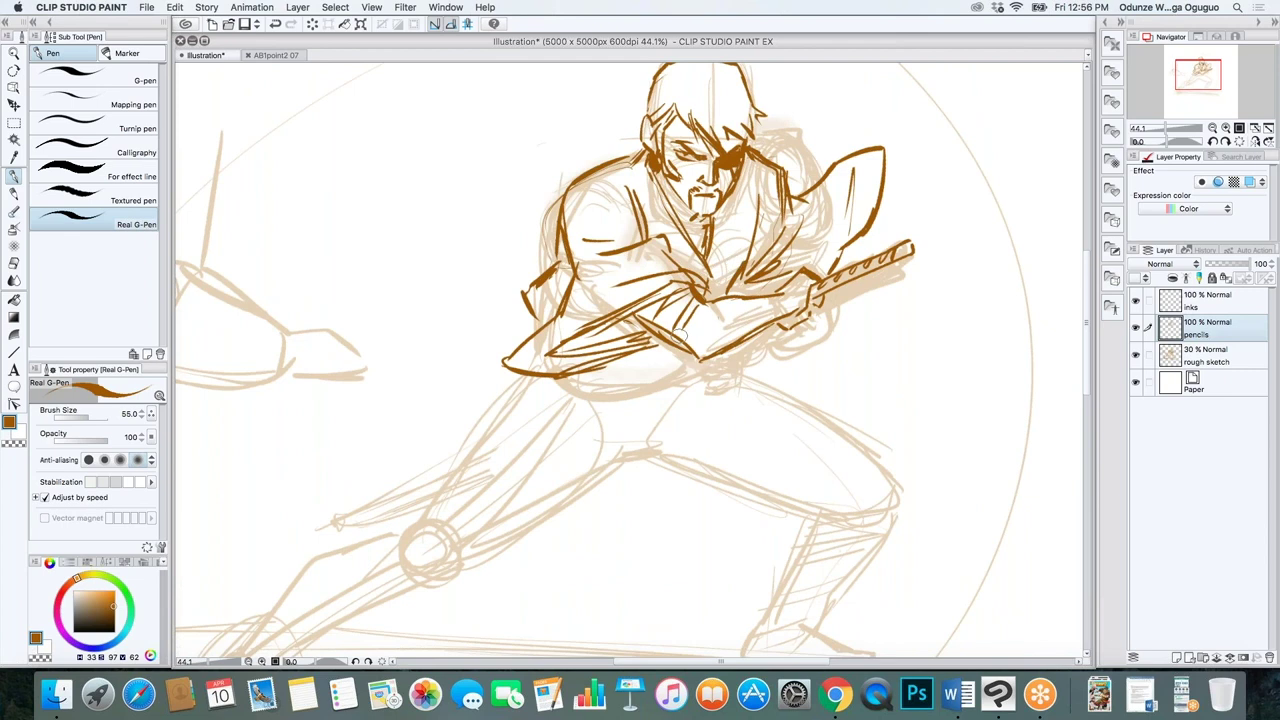
scroll(717, 362, down, 5)
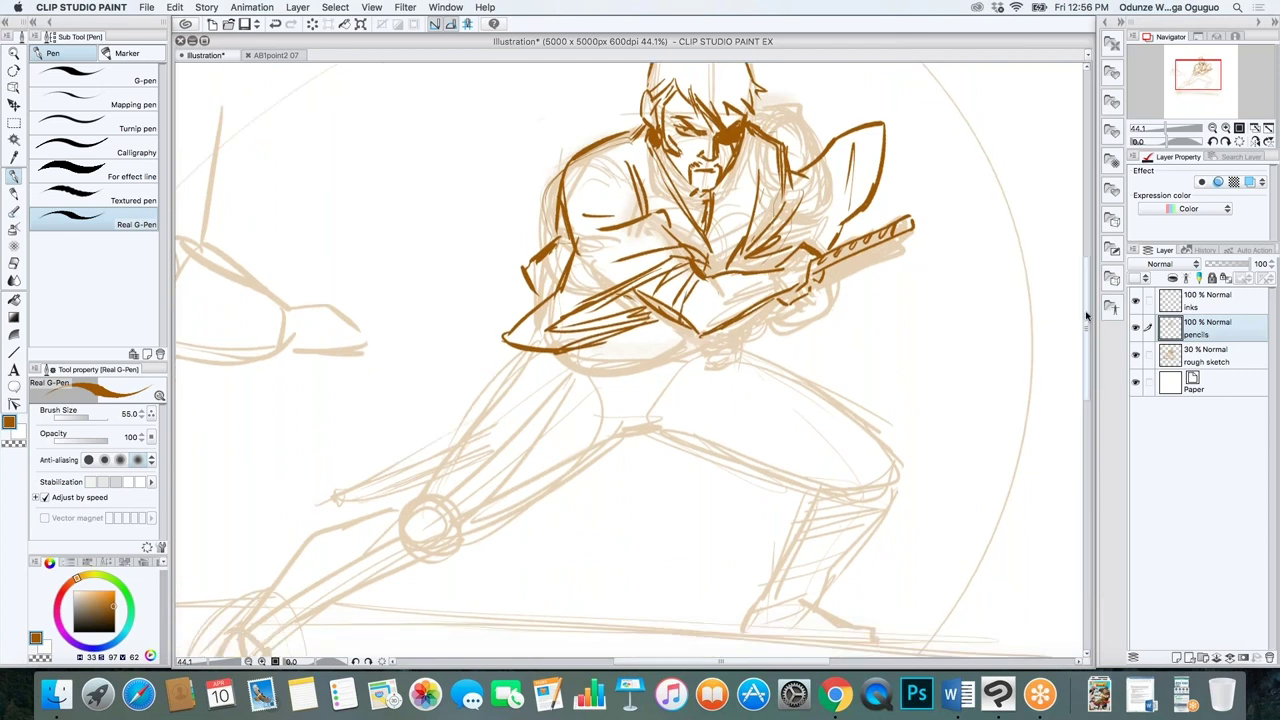
Ink the back leg from hip to knee and shin, the upper thigh, and the front leg
mouse_move(700, 302)
mouse_down()
mouse_move(906, 410)
mouse_move(889, 476)
mouse_up()
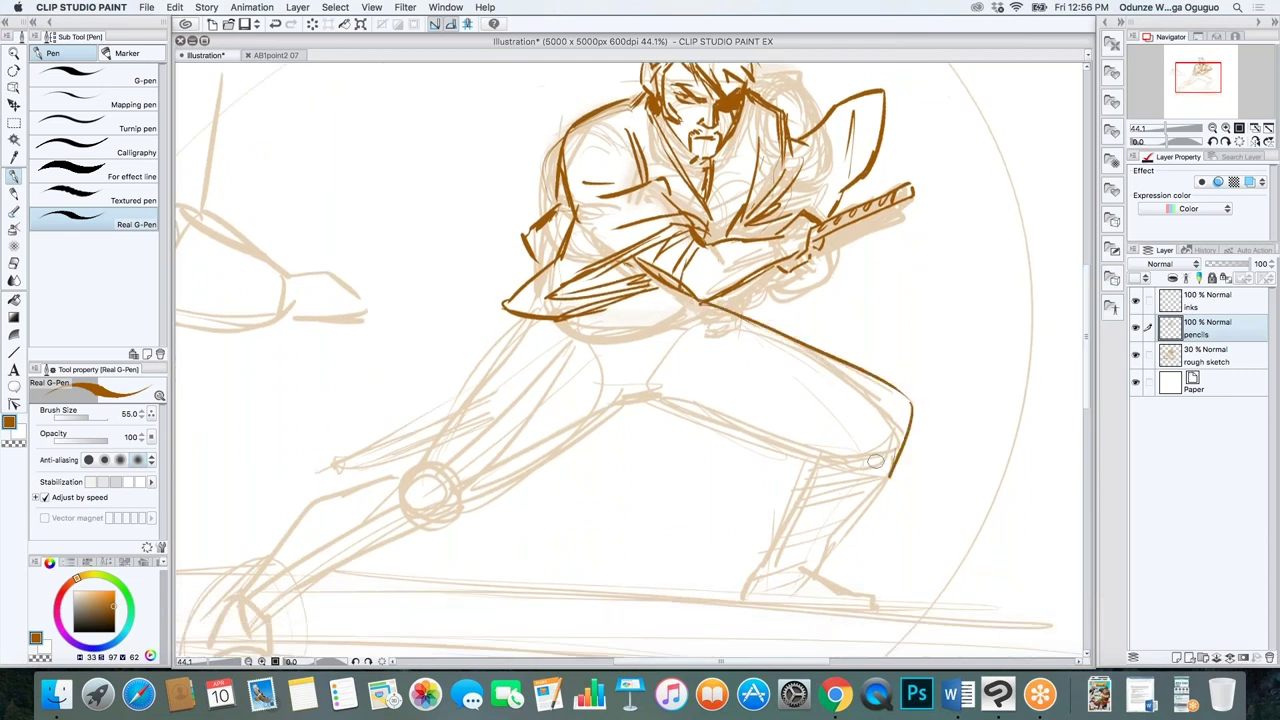
mouse_move(833, 362)
mouse_down()
mouse_move(912, 405)
mouse_move(843, 540)
mouse_up()
drag(876, 468, 848, 545)
drag(745, 533, 800, 530)
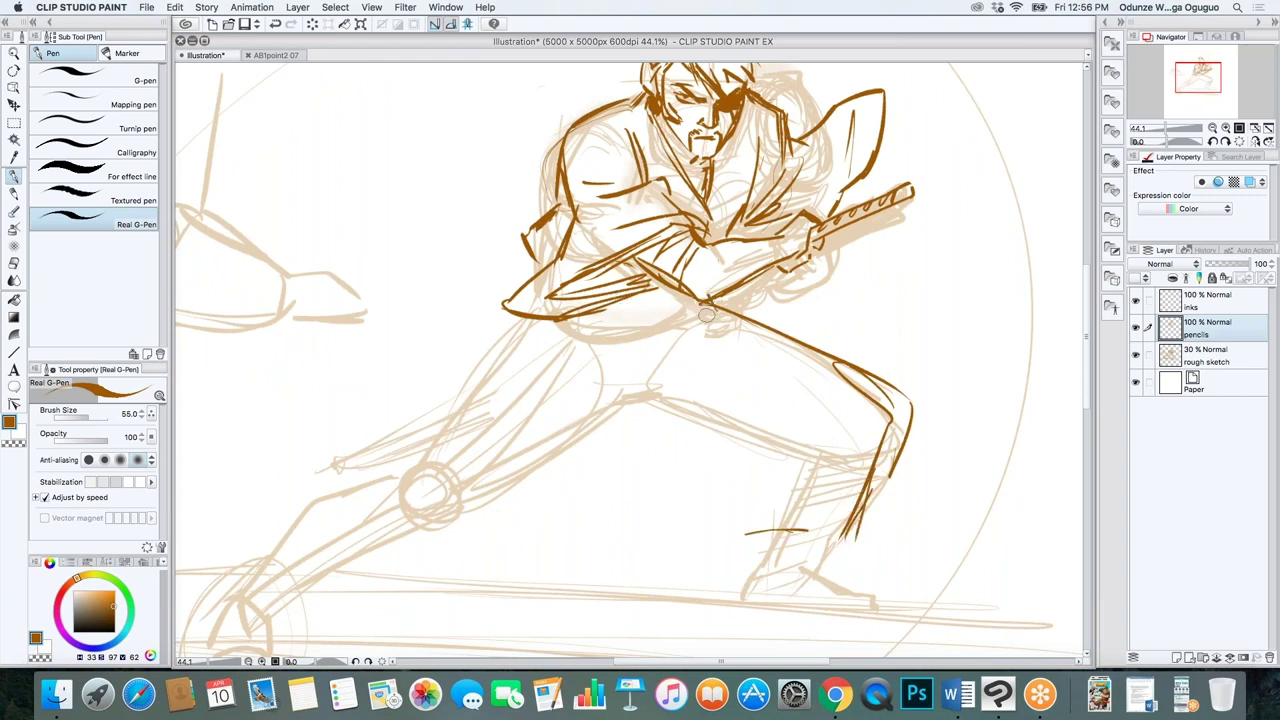
drag(466, 364, 598, 327)
drag(712, 314, 826, 344)
mouse_move(471, 355)
mouse_down()
mouse_move(401, 439)
mouse_move(330, 472)
mouse_up()
Ink the vertical robe lines below the waist, the hem, and the foot lines
scroll(318, 485, down, 2)
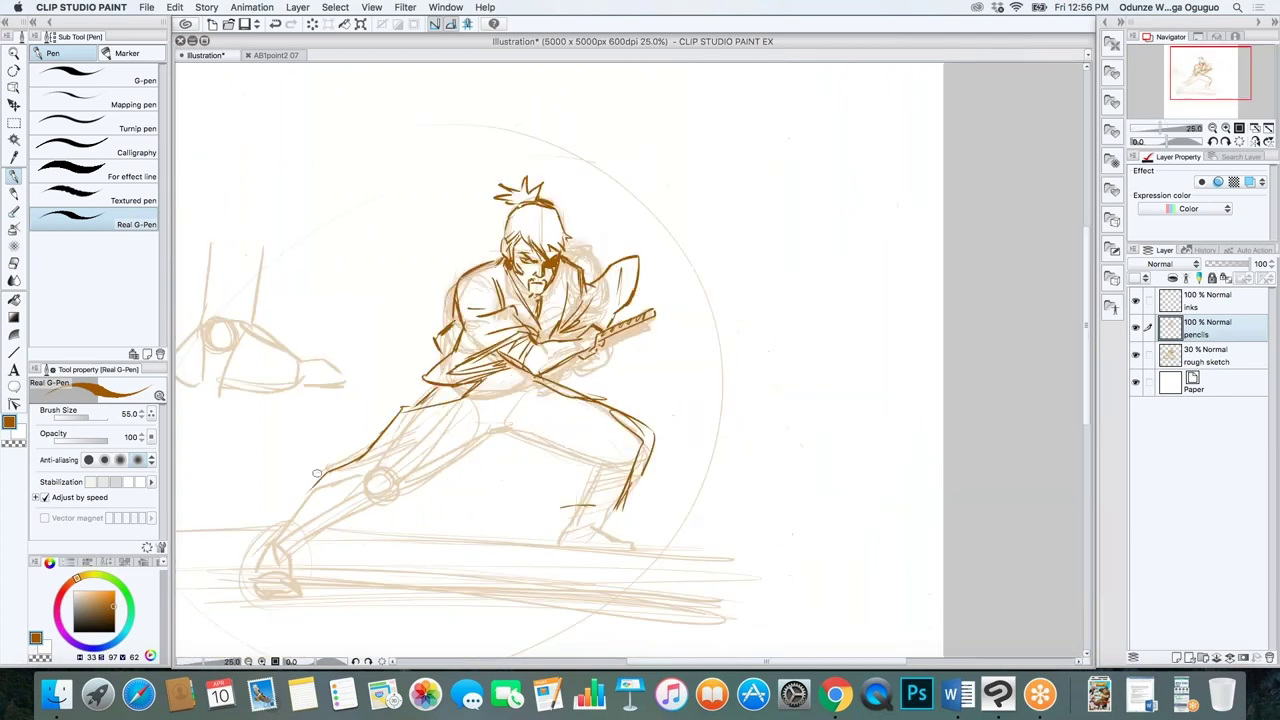
mouse_move(508, 387)
mouse_down()
mouse_move(540, 482)
mouse_move(507, 536)
mouse_move(494, 490)
mouse_move(497, 538)
mouse_up()
drag(500, 382, 483, 540)
mouse_move(271, 520)
mouse_down()
mouse_move(331, 508)
mouse_move(506, 536)
mouse_move(480, 542)
mouse_move(614, 504)
mouse_up()
drag(530, 528, 614, 503)
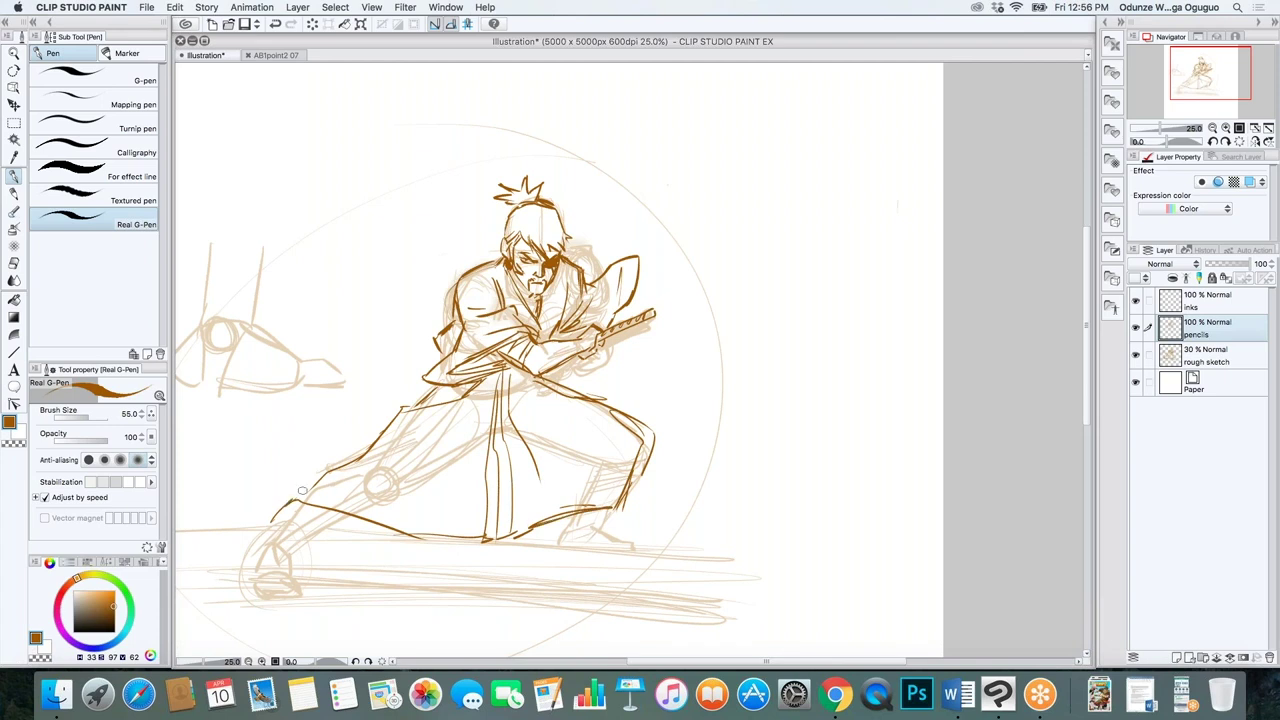
mouse_move(281, 500)
mouse_down()
mouse_move(314, 504)
mouse_move(277, 540)
mouse_move(343, 510)
mouse_move(292, 550)
mouse_up()
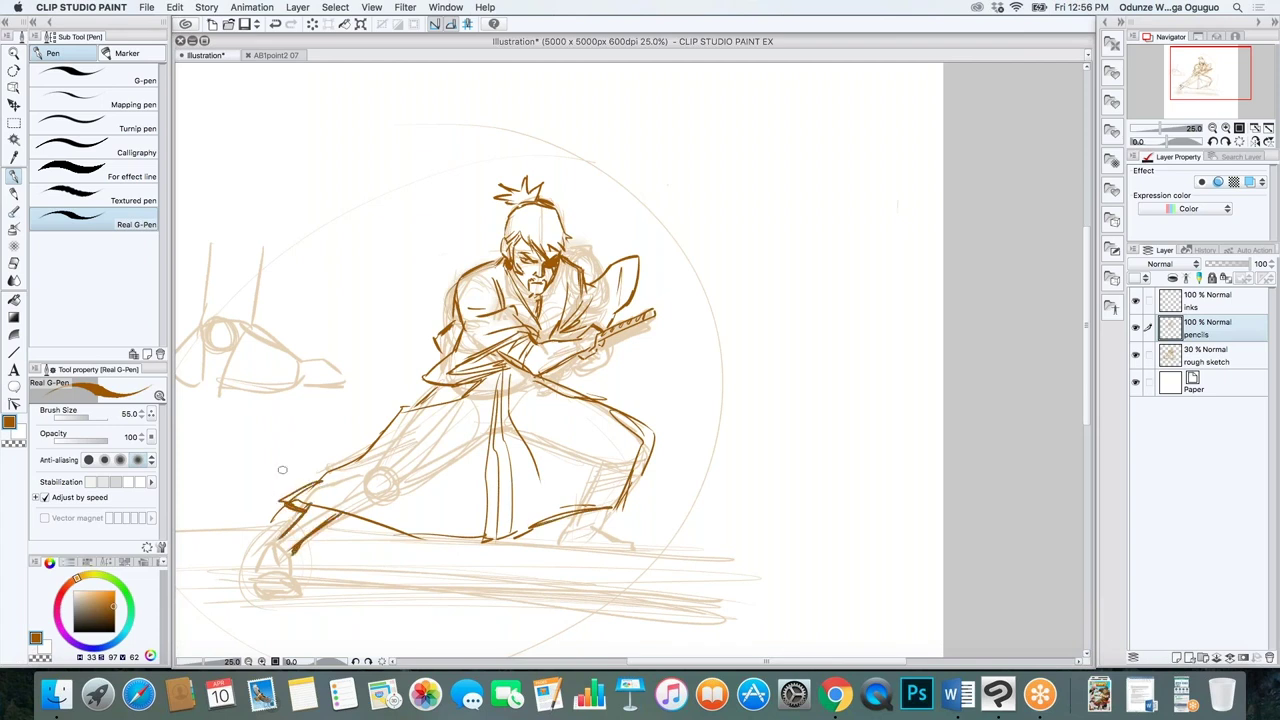
Bring the lower body into view, then ink the lower leg and reshape the ankle
scroll(282, 469, up, 5)
scroll(283, 466, down, 3)
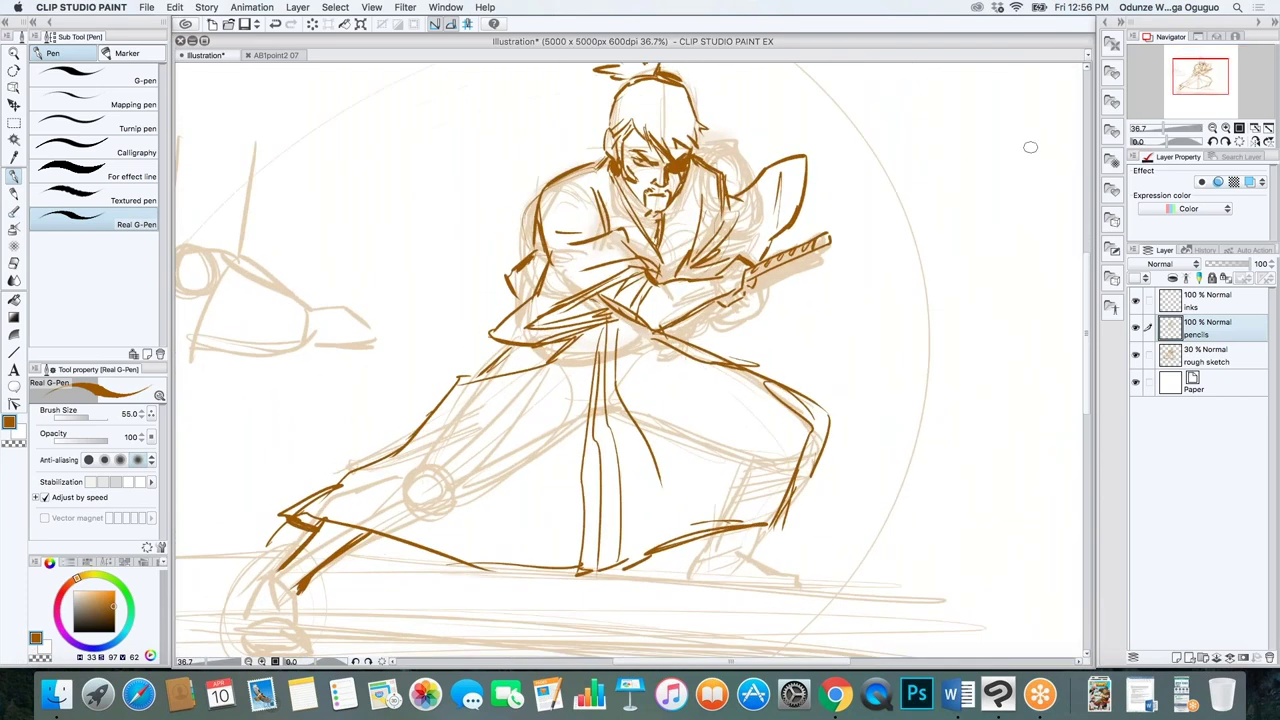
scroll(1088, 280, down, 3)
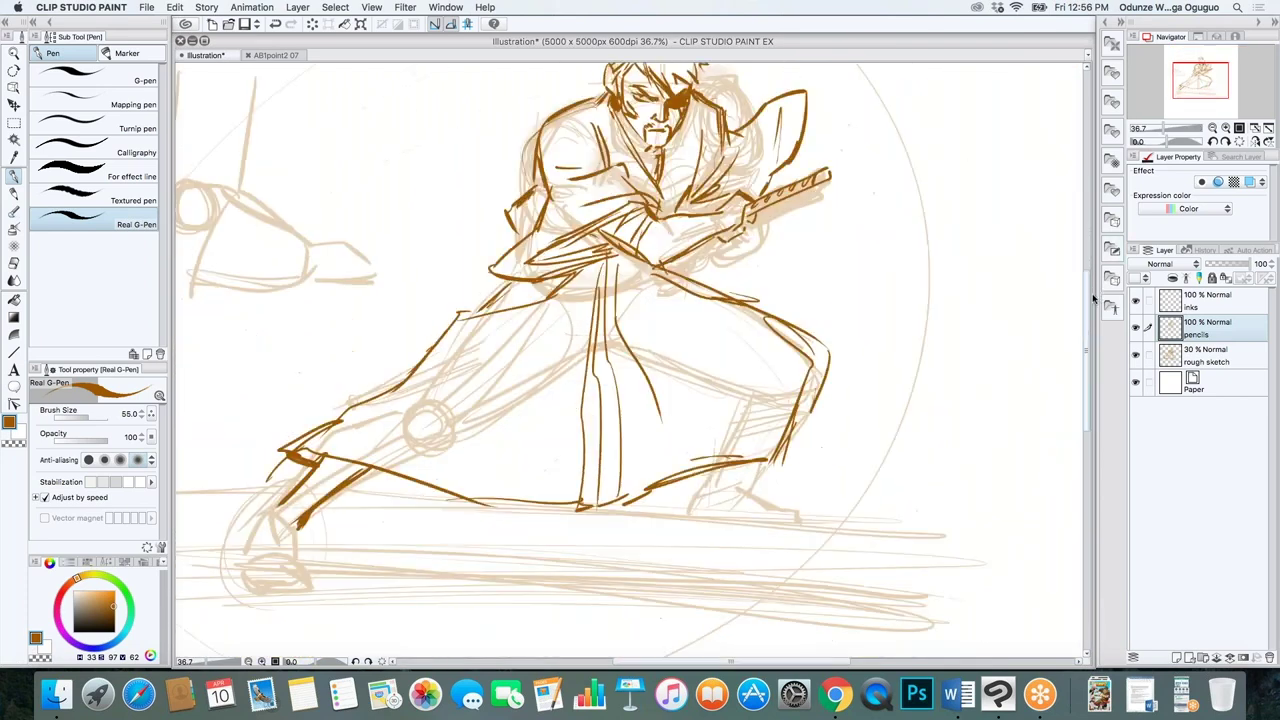
key(space)
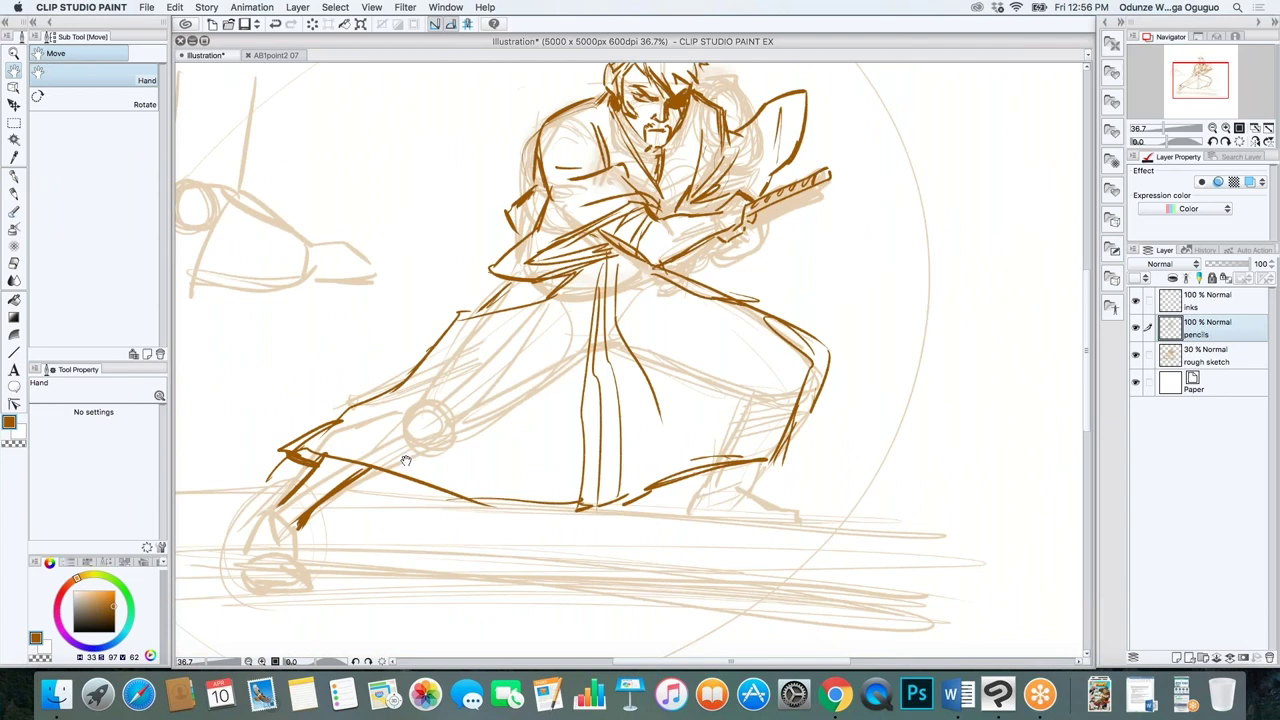
mouse_move(406, 458)
mouse_down()
mouse_move(563, 329)
mouse_move(657, 297)
mouse_up()
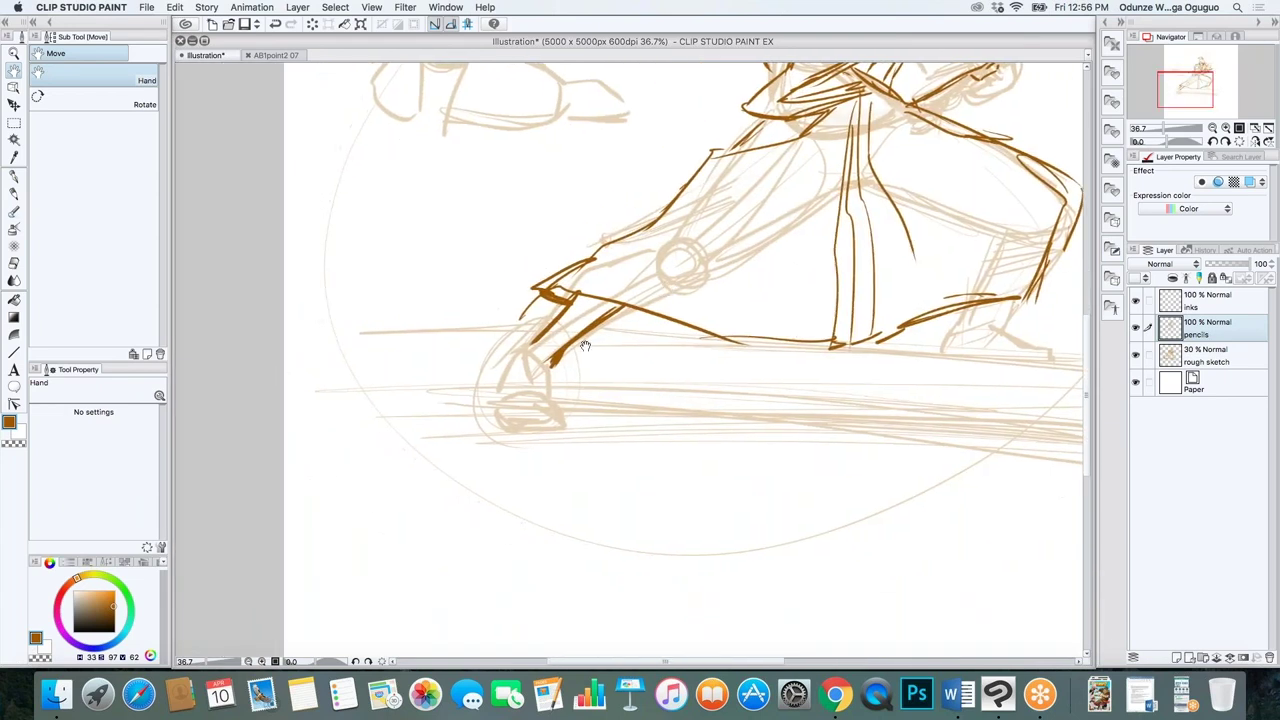
scroll(527, 391, up, 5)
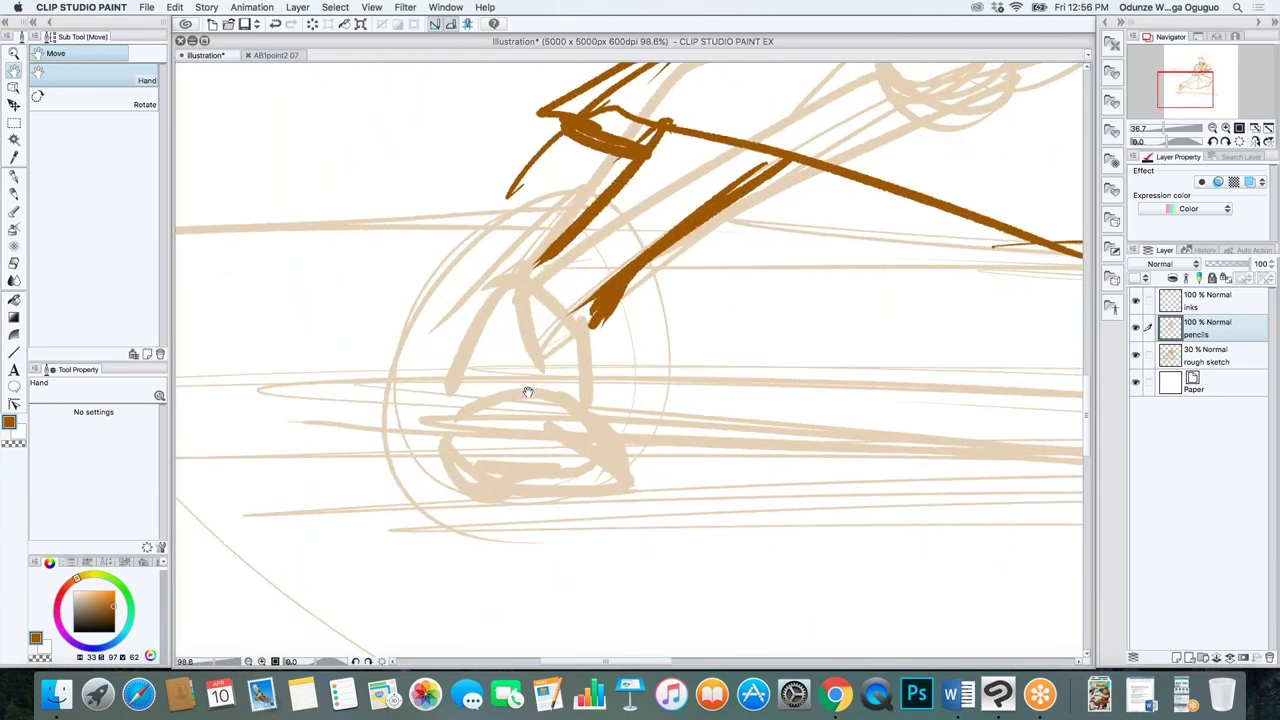
drag(593, 318, 597, 405)
mouse_move(540, 260)
mouse_down()
mouse_move(490, 317)
mouse_move(447, 440)
mouse_up()
drag(543, 257, 497, 305)
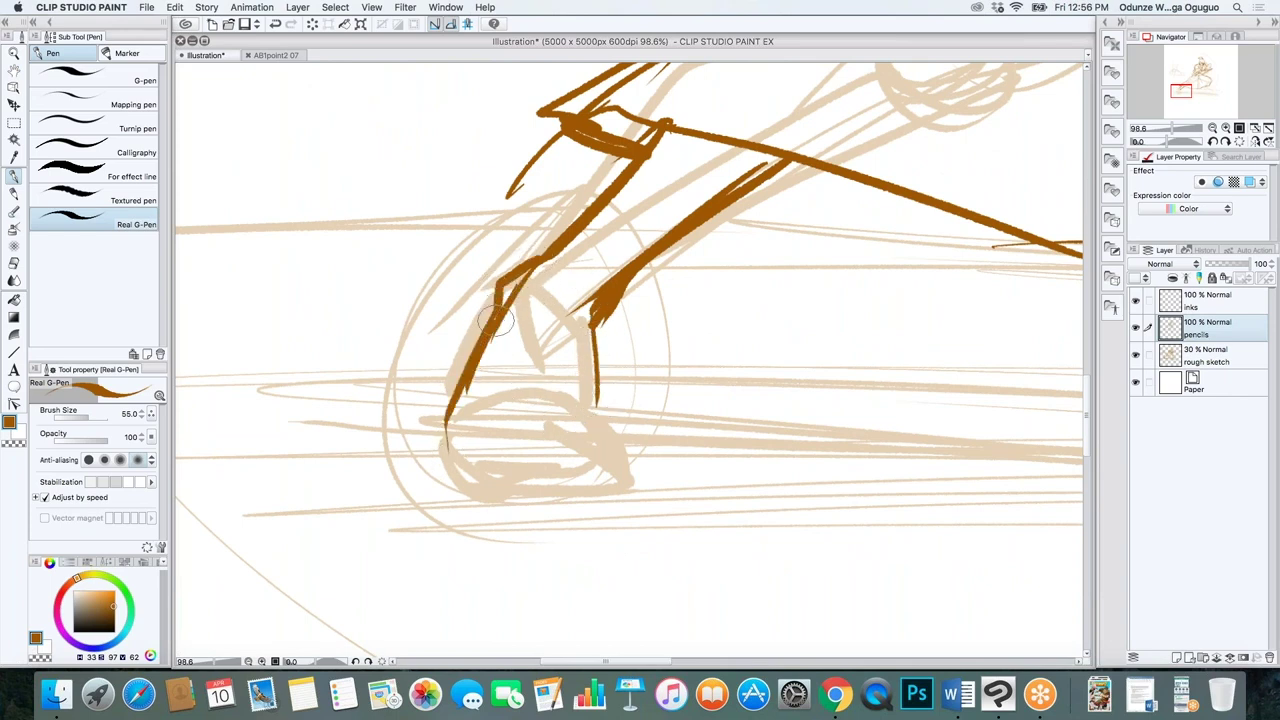
mouse_move(597, 405)
mouse_down()
mouse_move(616, 433)
mouse_move(612, 475)
mouse_move(573, 464)
mouse_up()
Draw the front foot's rounded toes, heel and a sandal strap
drag(548, 422, 550, 466)
mouse_move(518, 424)
mouse_down()
mouse_move(520, 466)
mouse_move(494, 468)
mouse_up()
mouse_move(576, 468)
mouse_down()
mouse_move(609, 473)
mouse_move(611, 454)
mouse_move(584, 452)
mouse_move(609, 448)
mouse_move(561, 450)
mouse_move(572, 462)
mouse_move(562, 478)
mouse_move(518, 480)
mouse_up()
mouse_move(560, 434)
mouse_down()
mouse_move(518, 478)
mouse_move(524, 466)
mouse_up()
mouse_move(518, 430)
mouse_down()
mouse_move(496, 460)
mouse_move(528, 480)
mouse_move(500, 468)
mouse_up()
mouse_move(446, 418)
mouse_down()
mouse_move(465, 460)
mouse_move(490, 458)
mouse_up()
drag(472, 350, 578, 424)
Reinforce the foot outline and instep, and hatch along the upper leg line
mouse_move(605, 362)
mouse_down()
mouse_move(568, 426)
mouse_move(562, 392)
mouse_up()
drag(498, 322, 476, 352)
mouse_move(548, 394)
mouse_down()
mouse_move(478, 345)
mouse_move(502, 334)
mouse_up()
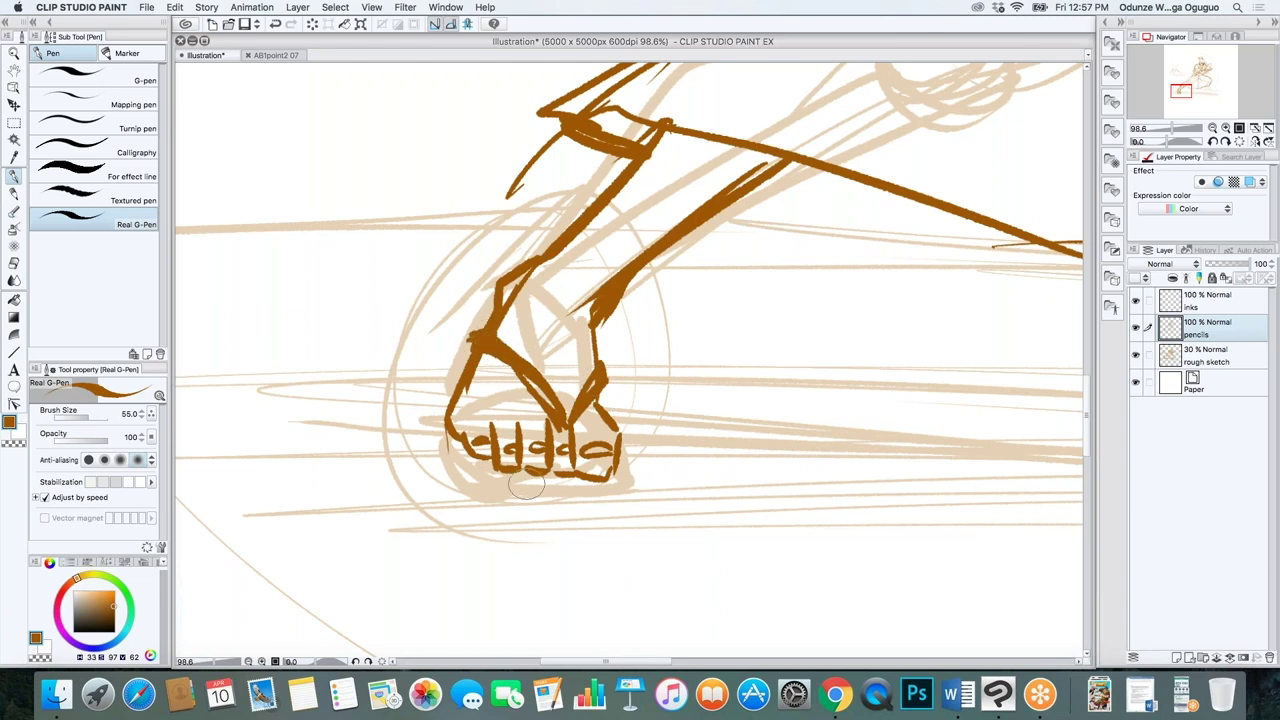
mouse_move(782, 150)
mouse_down()
mouse_move(738, 192)
mouse_move(712, 196)
mouse_up()
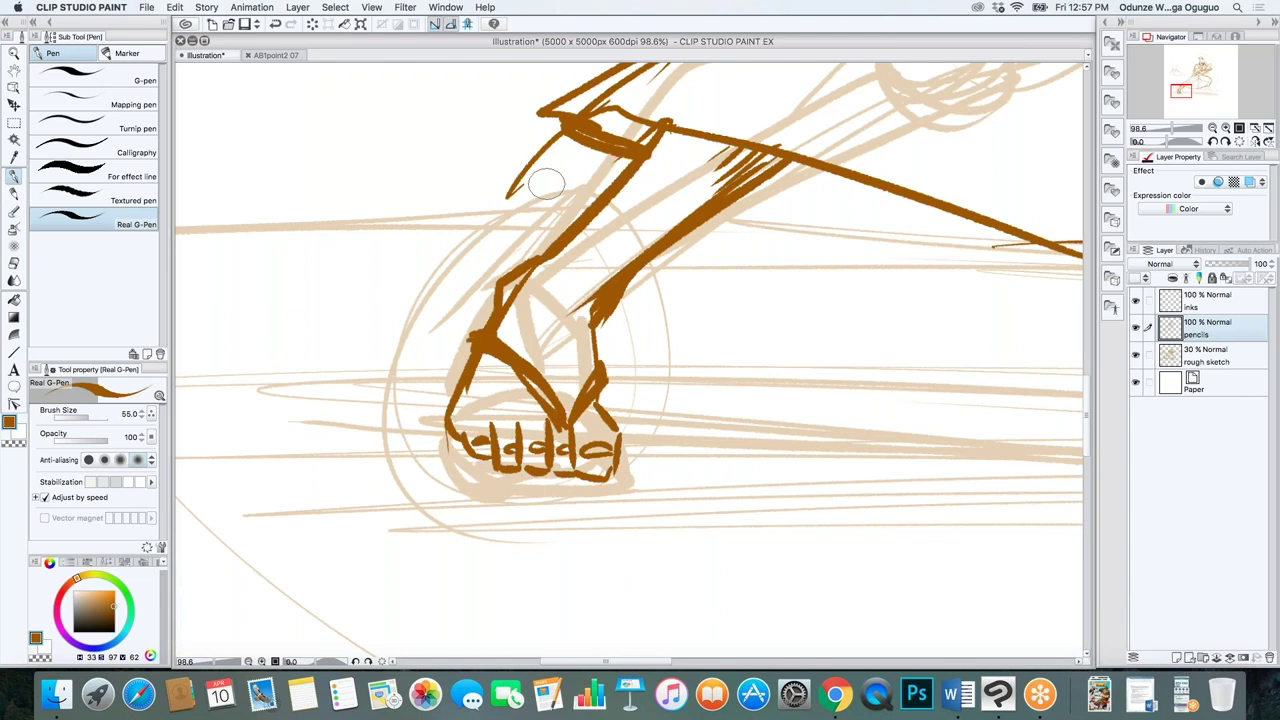
scroll(546, 180, down, 4)
key(space)
drag(671, 182, 419, 474)
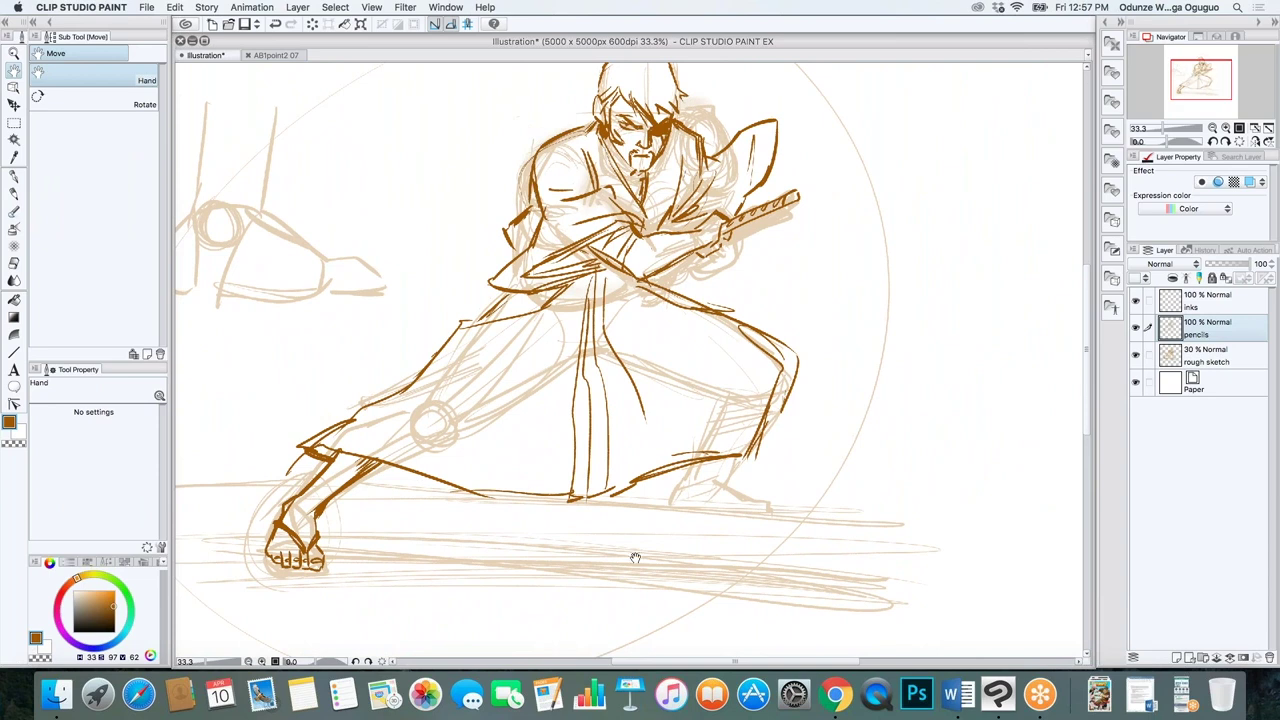
Eyedrop the light tan sketch colour and centre the back leg and foot in view
alt+click(740, 455)
scroll(740, 455, up, 5)
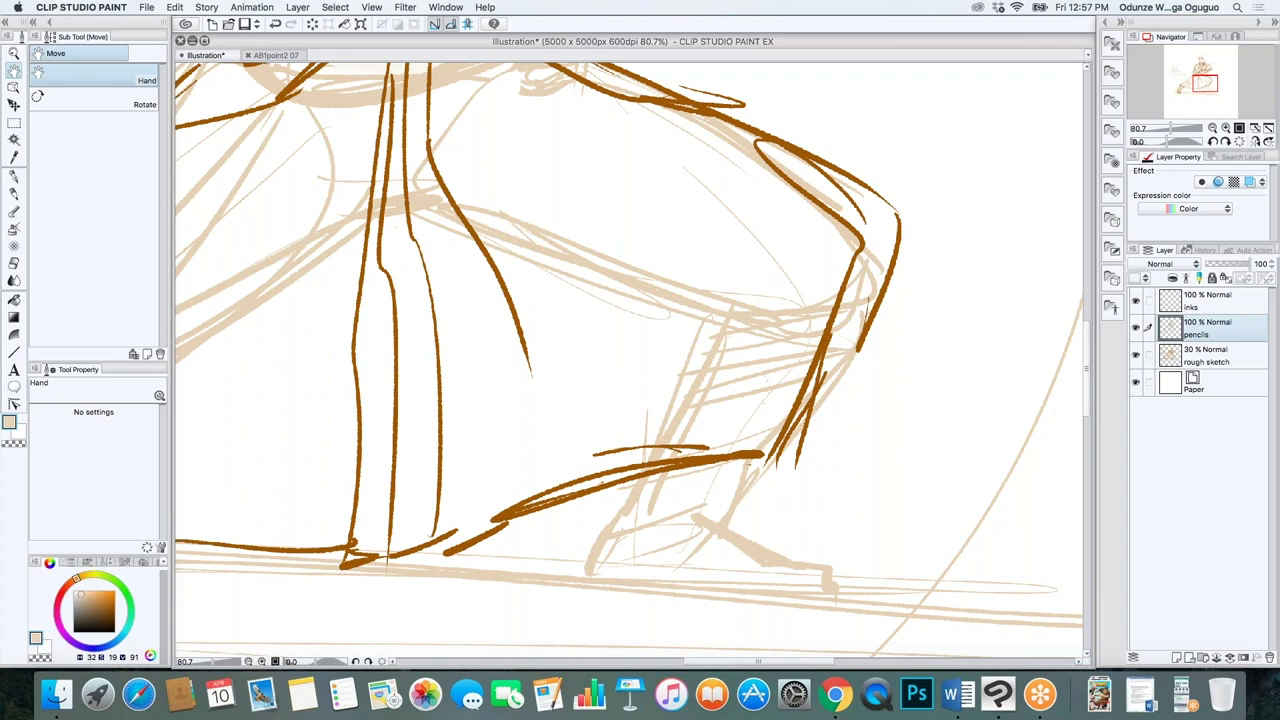
mouse_move(740, 462)
mouse_down()
mouse_move(715, 490)
mouse_move(774, 377)
mouse_up()
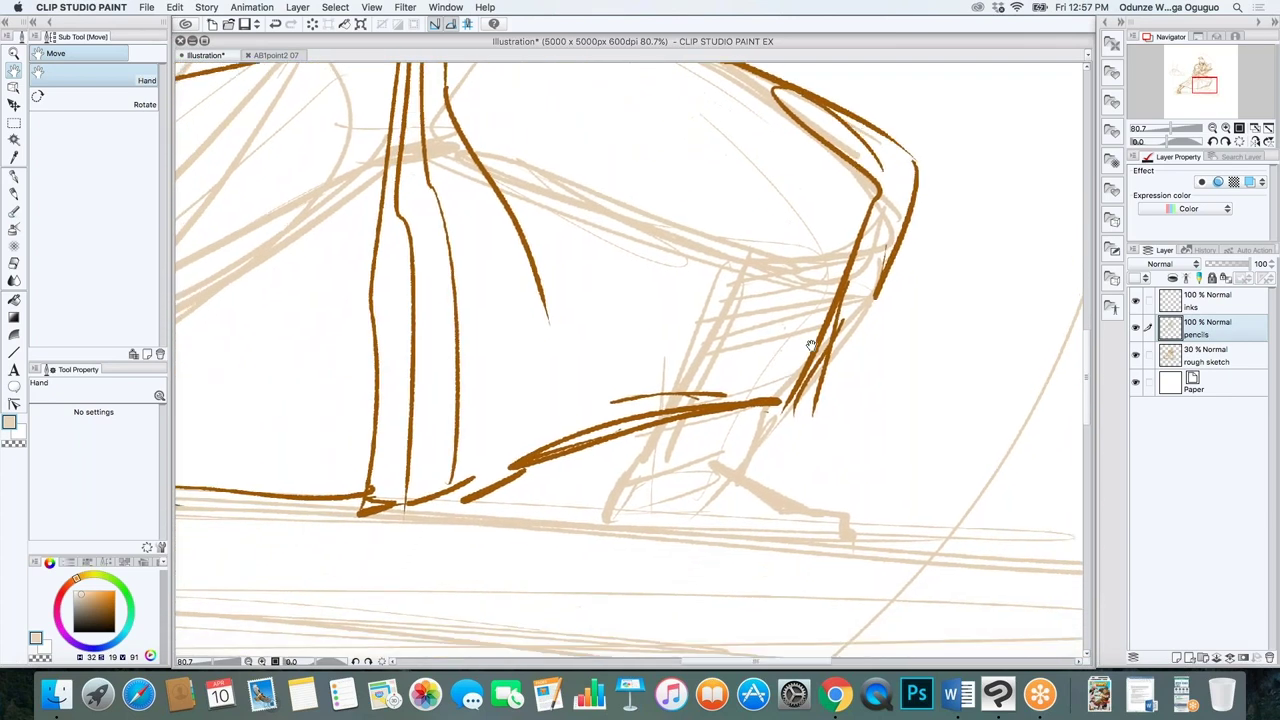
key(p)
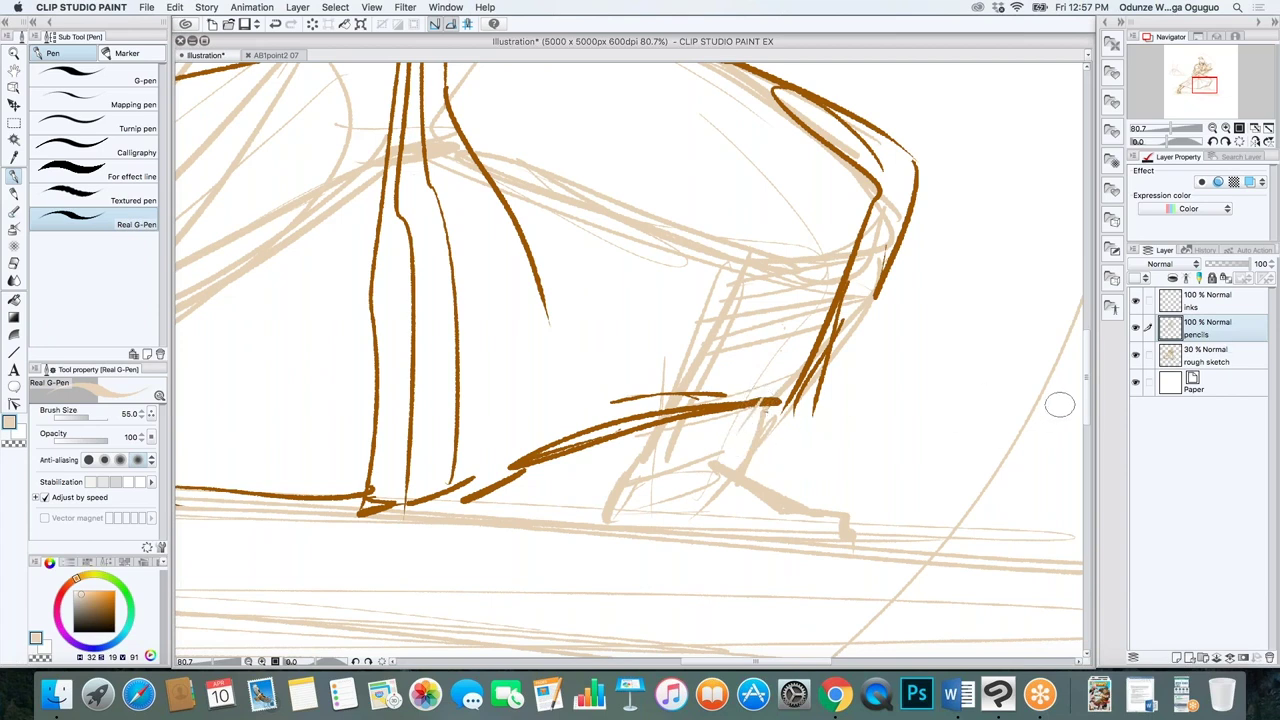
key(p)
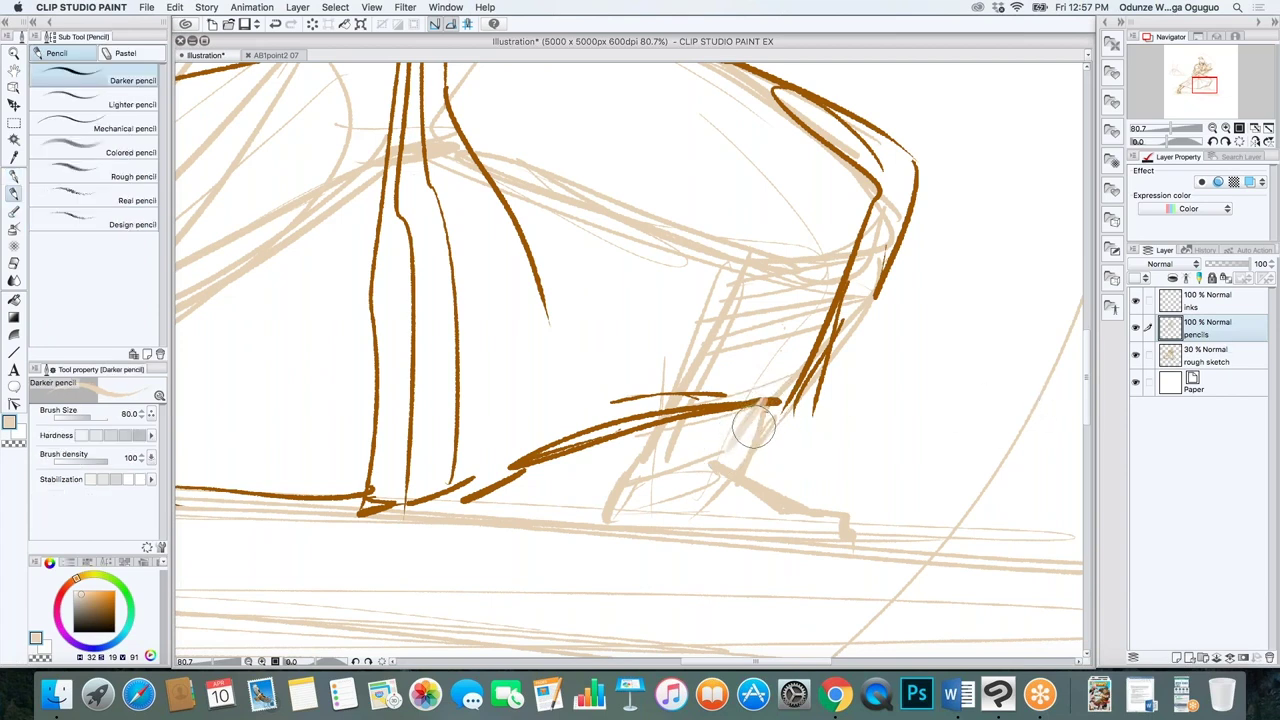
key(p)
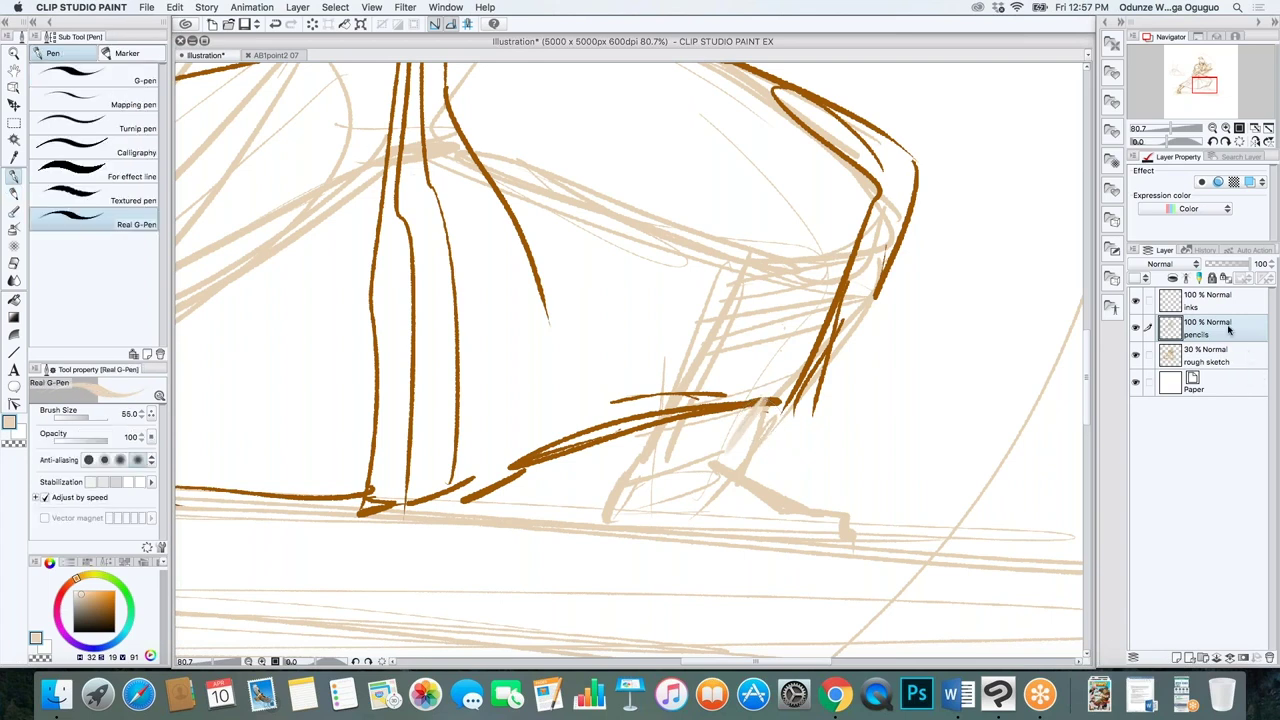
Toggle the rough sketch layer off and on to check the ink, then re-pick brown
click(1235, 361)
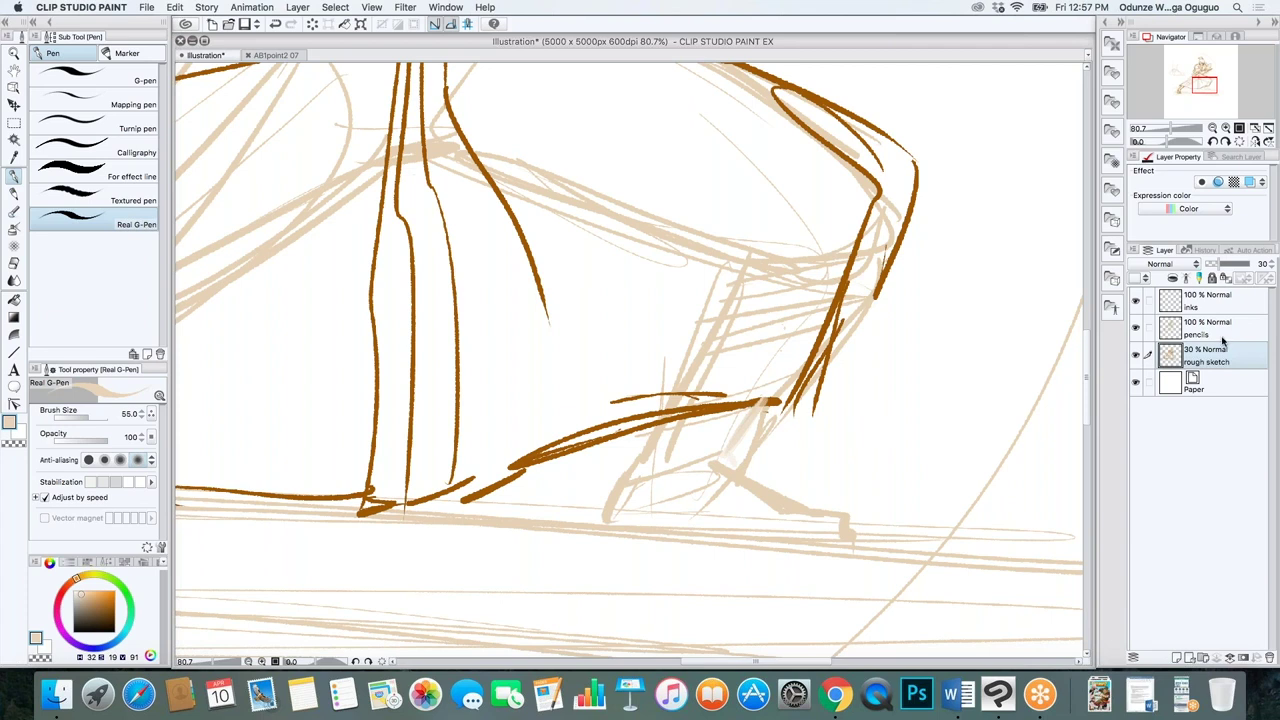
click(1136, 357)
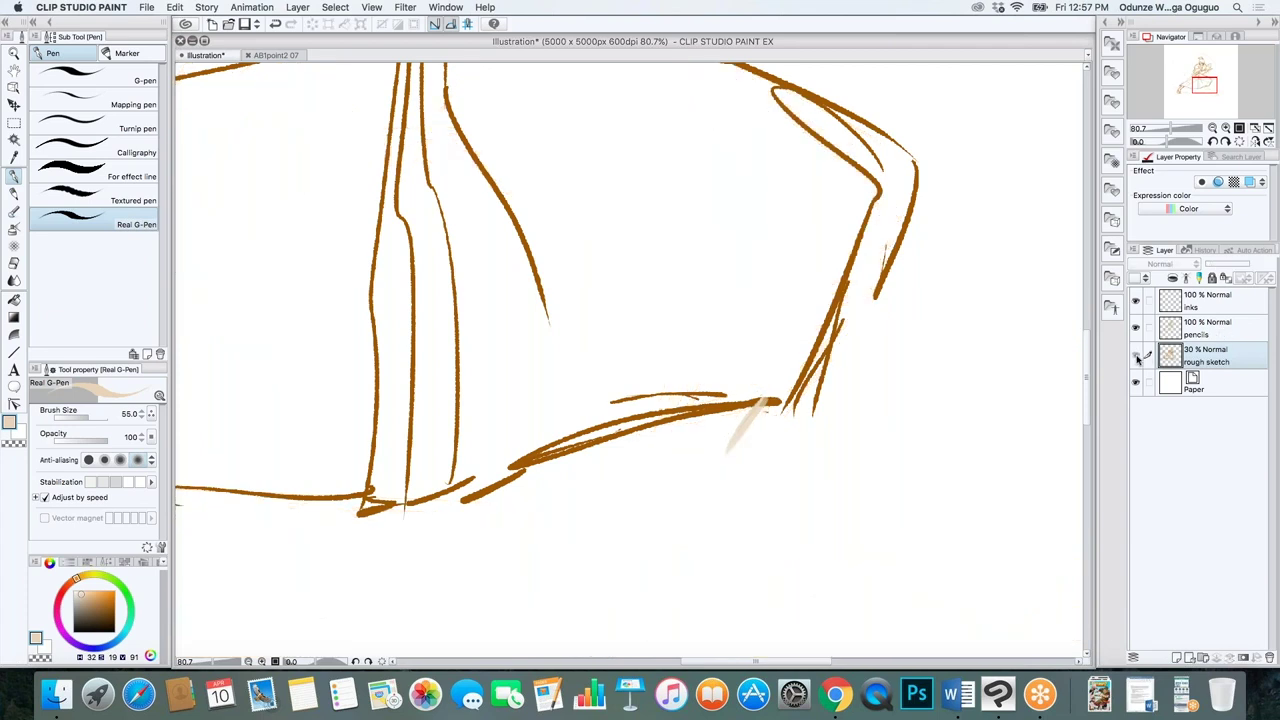
click(1136, 357)
click(1210, 327)
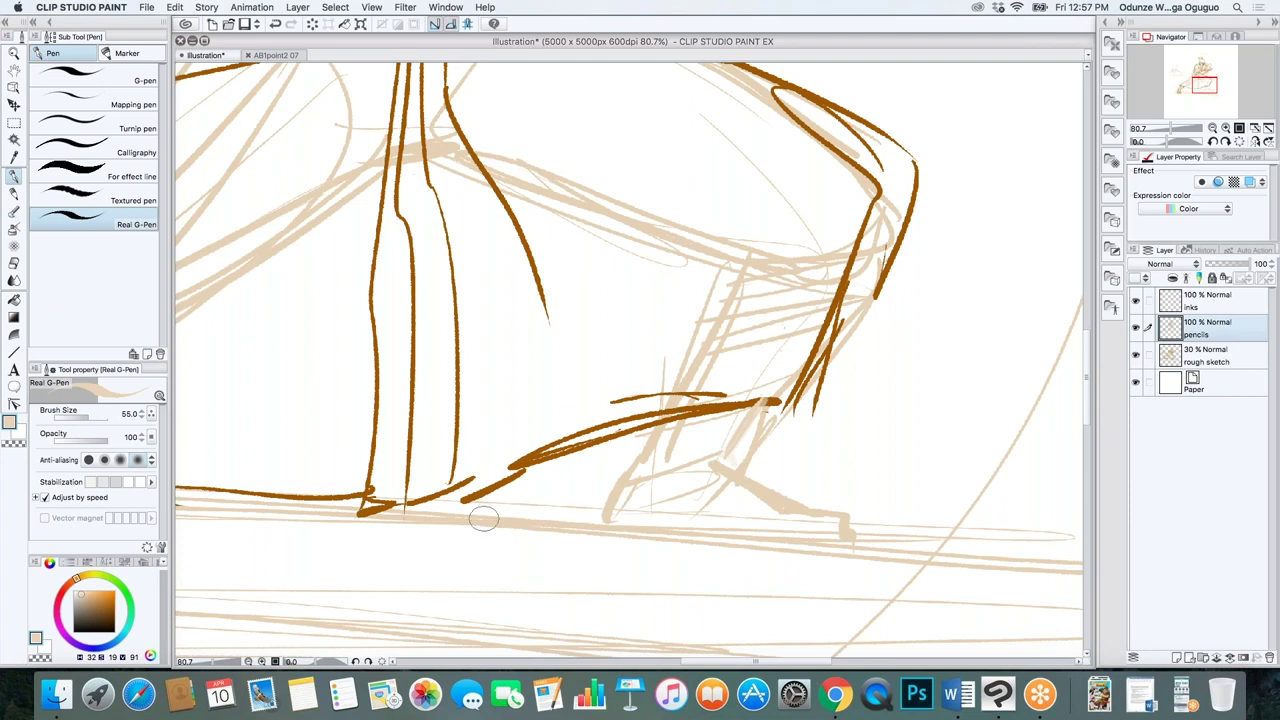
alt+click(745, 397)
Ink the back shin, ankle, and the top and underside of the back foot
drag(778, 402, 728, 456)
drag(778, 402, 724, 471)
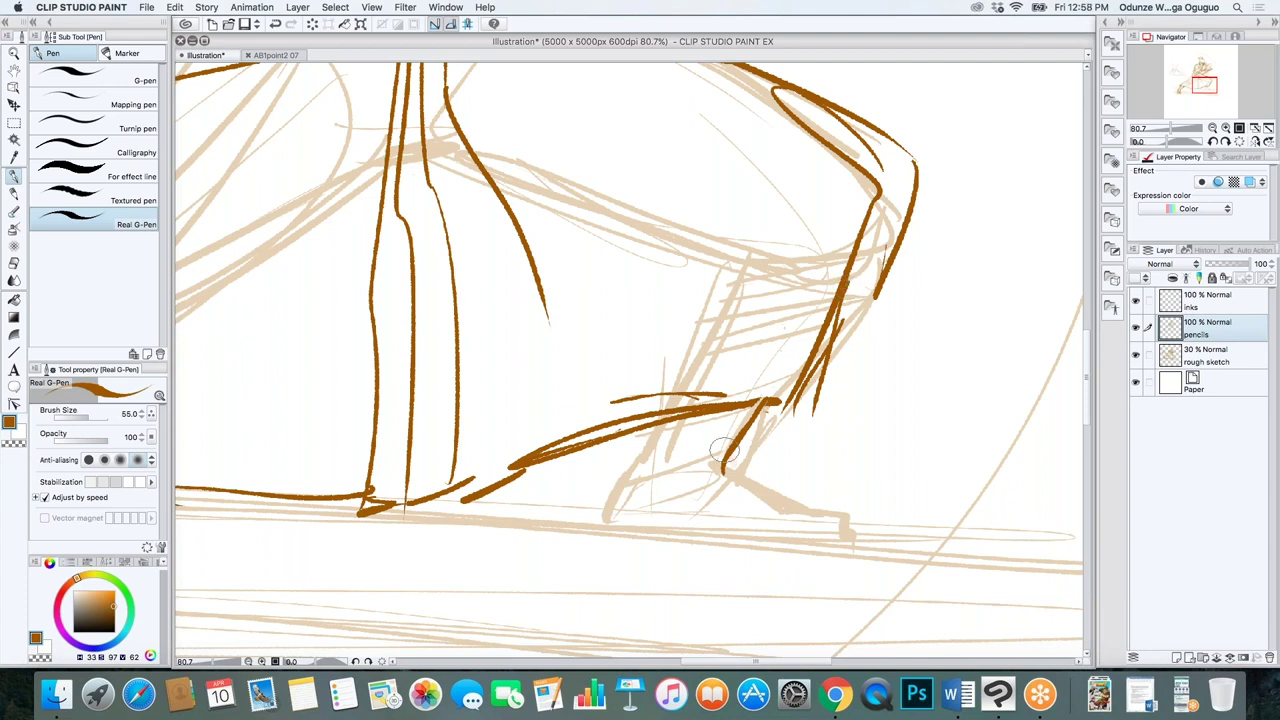
drag(665, 446, 668, 477)
mouse_move(689, 410)
mouse_down()
mouse_move(661, 462)
mouse_move(612, 505)
mouse_move(620, 523)
mouse_up()
mouse_move(722, 465)
mouse_down()
mouse_move(806, 514)
mouse_move(756, 495)
mouse_move(680, 525)
mouse_move(802, 549)
mouse_move(806, 520)
mouse_move(828, 530)
mouse_move(796, 526)
mouse_up()
mouse_move(600, 510)
mouse_down()
mouse_move(591, 522)
mouse_move(756, 558)
mouse_move(832, 556)
mouse_move(828, 540)
mouse_move(835, 553)
mouse_up()
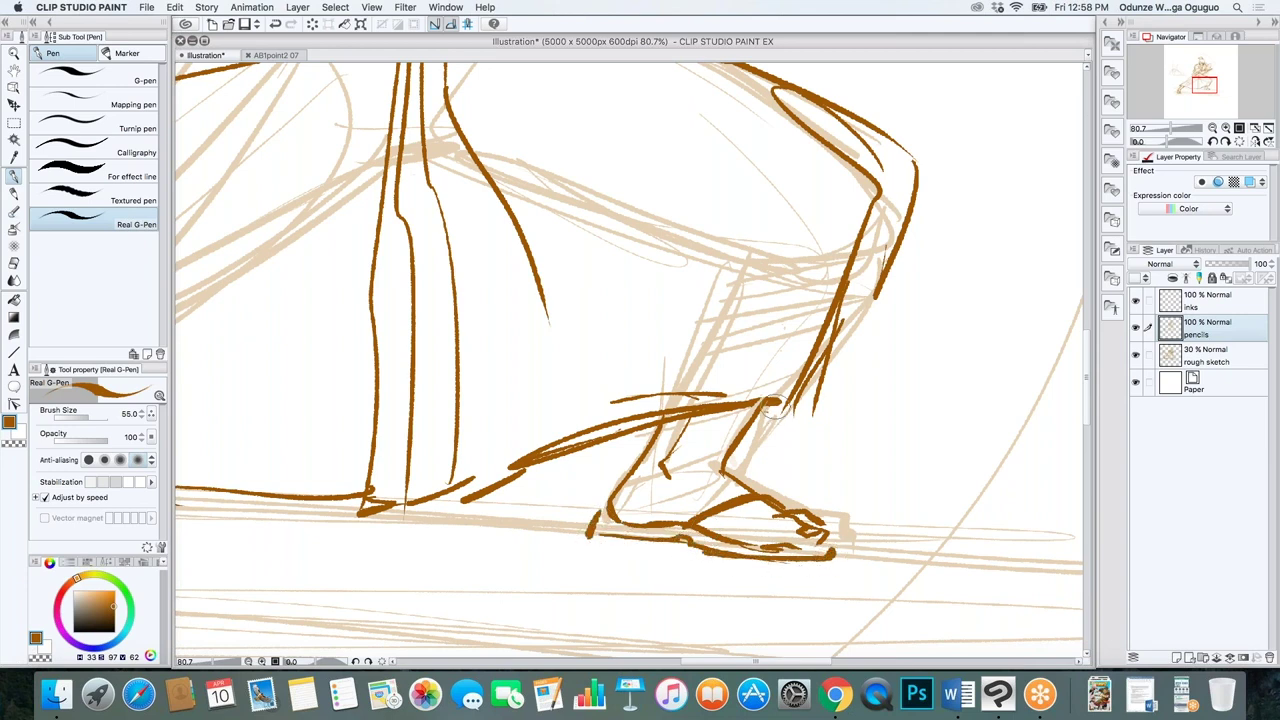
Add diagonal fold lines across the robe between the legs
drag(775, 214, 540, 438)
drag(690, 228, 546, 340)
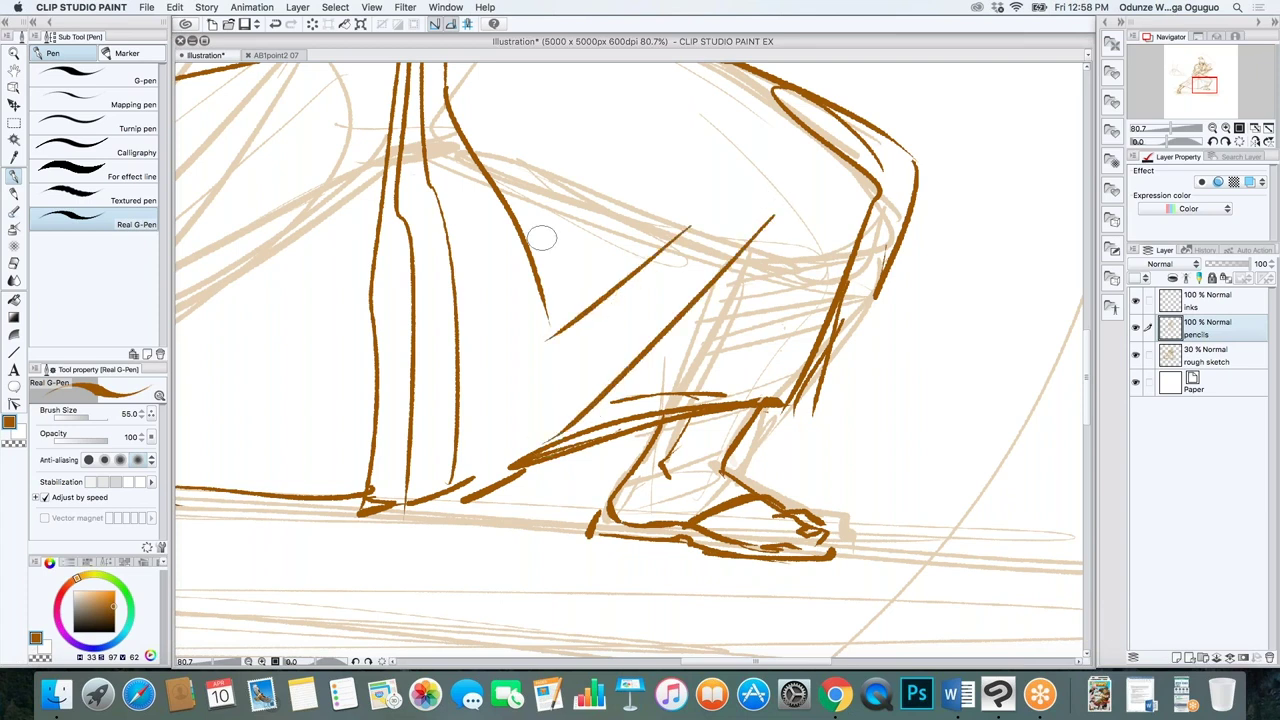
scroll(541, 237, down, 6)
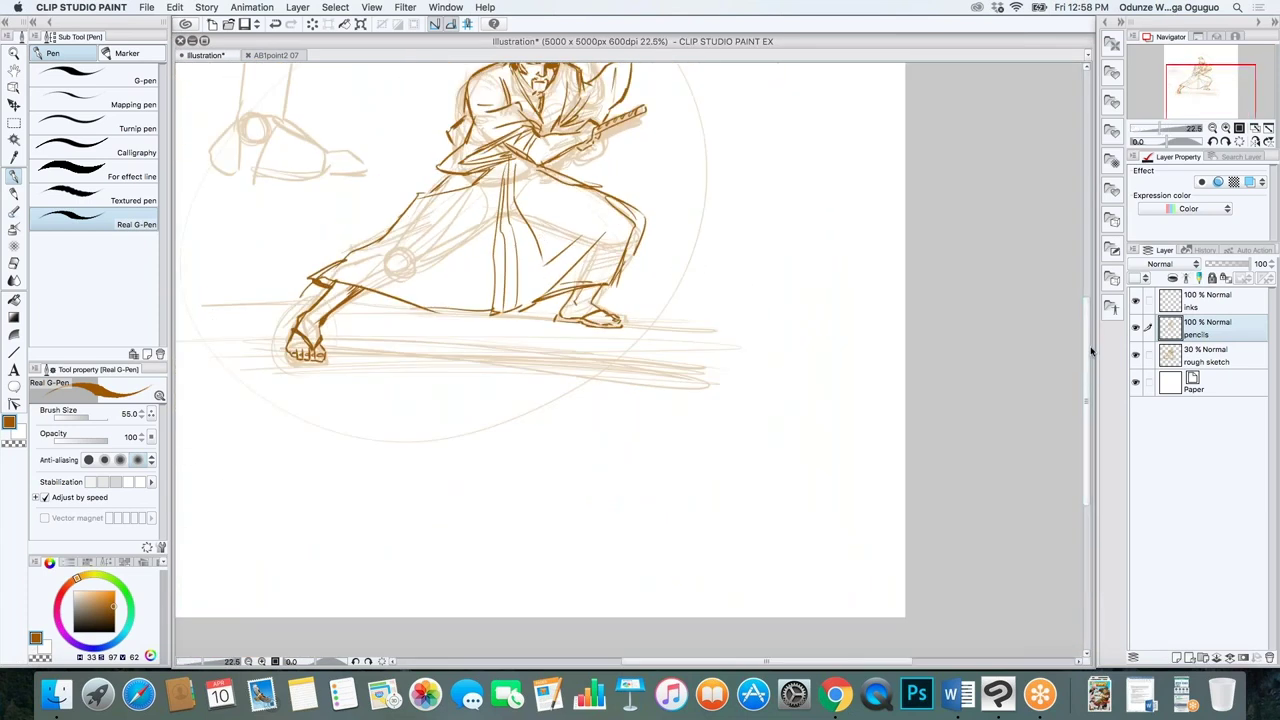
Hatch the samurai's hair with diagonal lines
scroll(1086, 322, up, 5)
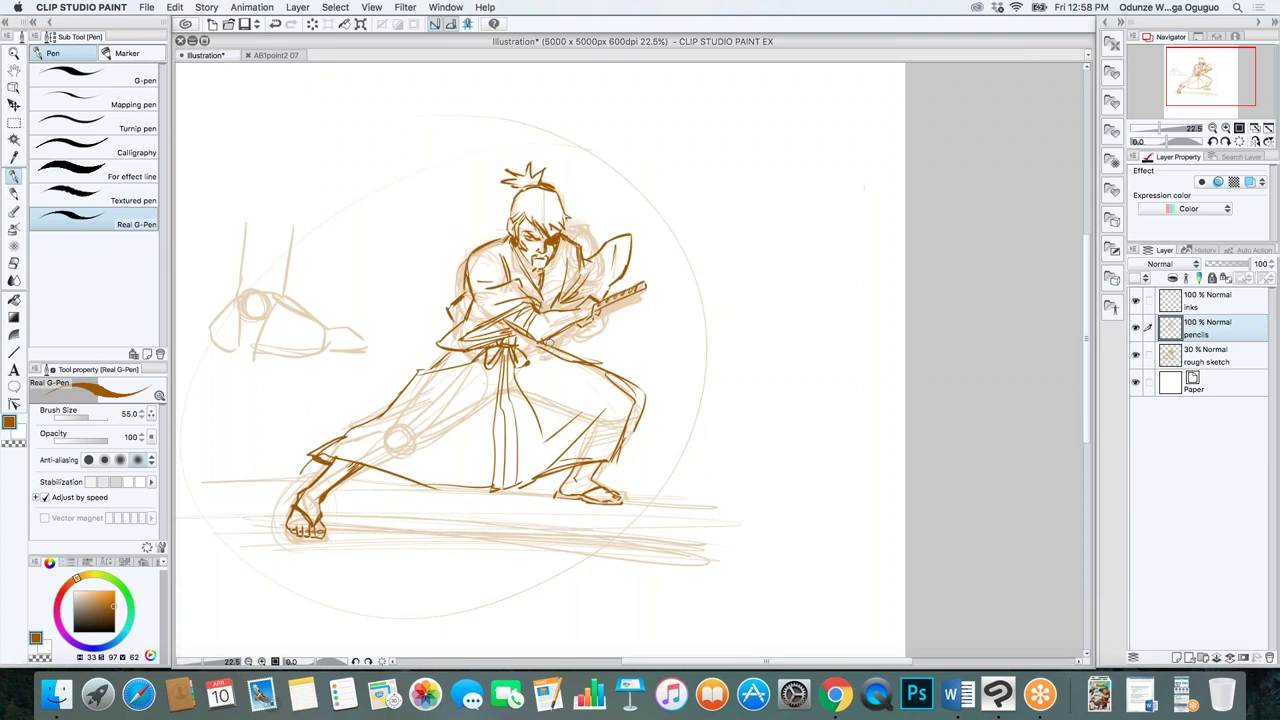
scroll(549, 250, up, 3)
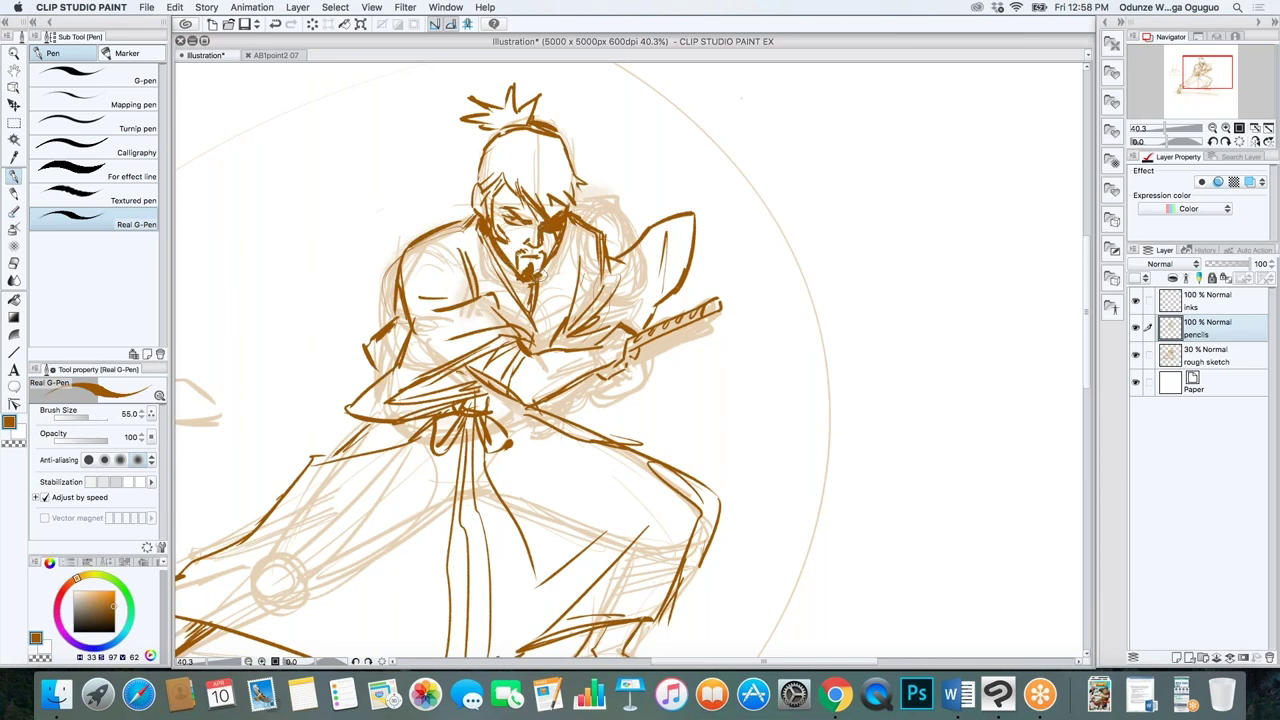
mouse_move(503, 137)
mouse_down()
mouse_move(484, 178)
mouse_move(530, 148)
mouse_move(562, 180)
mouse_up()
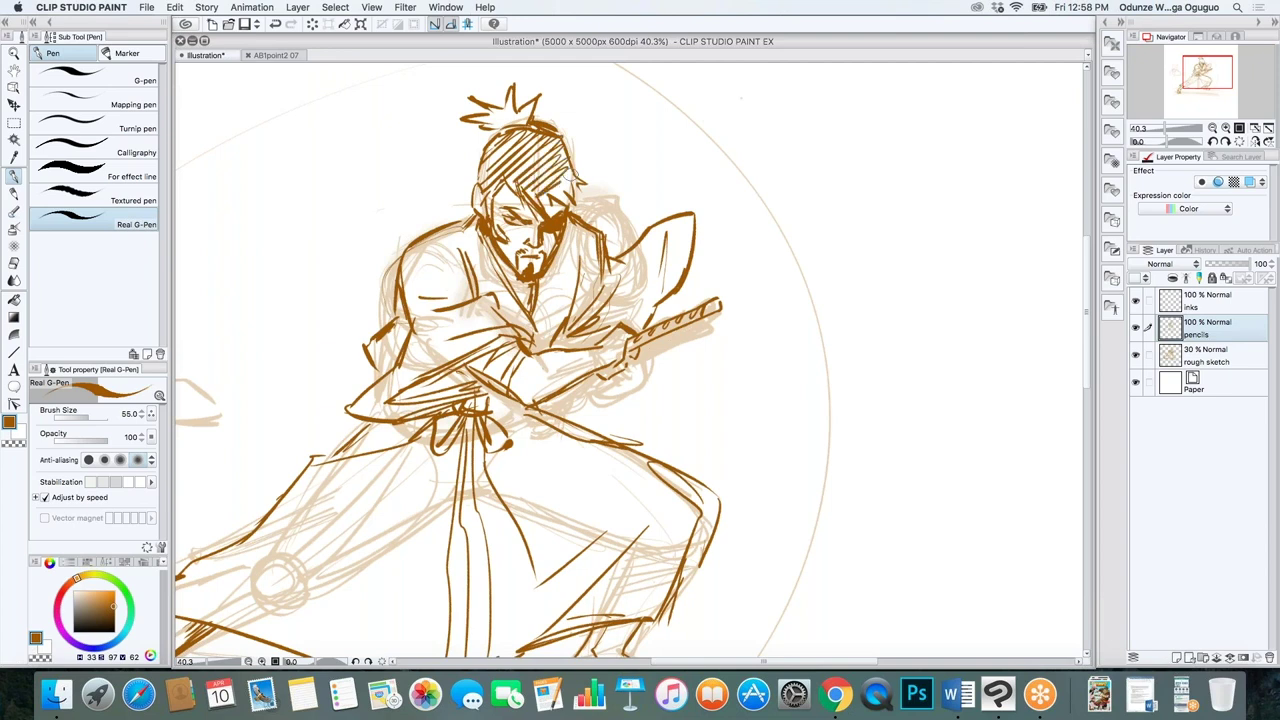
Fade the pencils layer to 43% opacity, select the inks layer and switch to black
click(1210, 306)
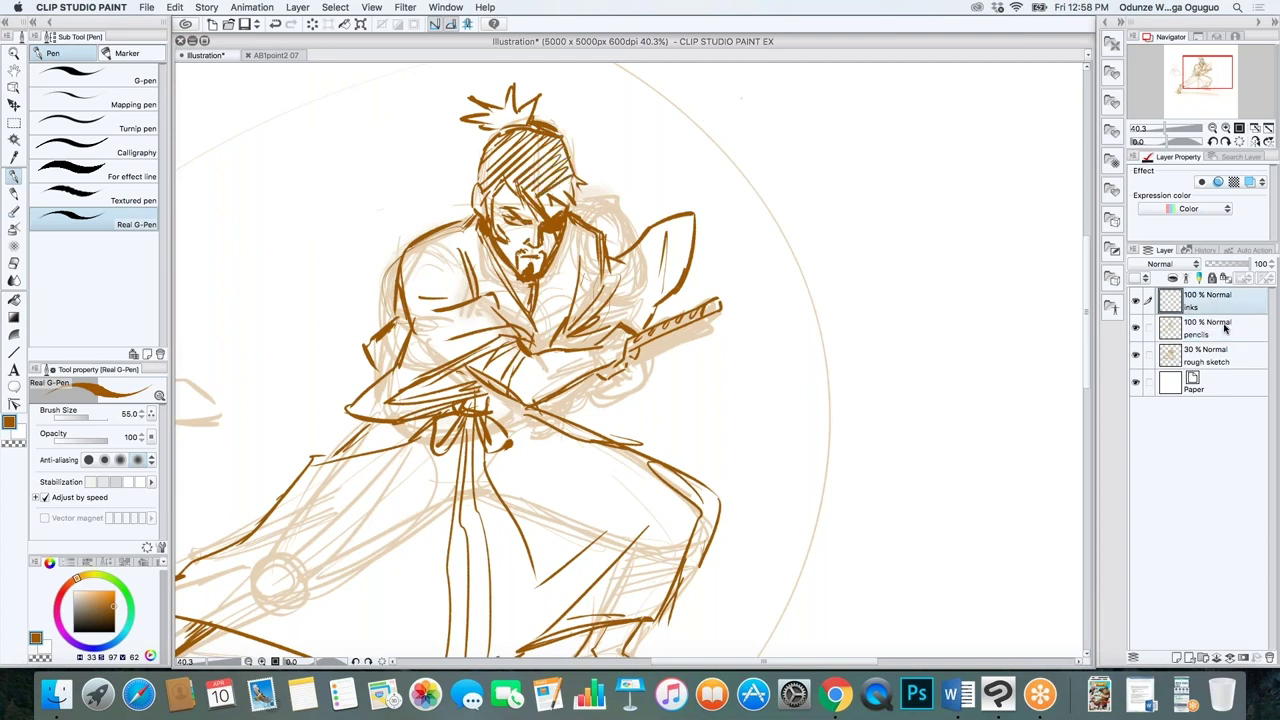
click(1226, 327)
drag(1250, 265, 1225, 268)
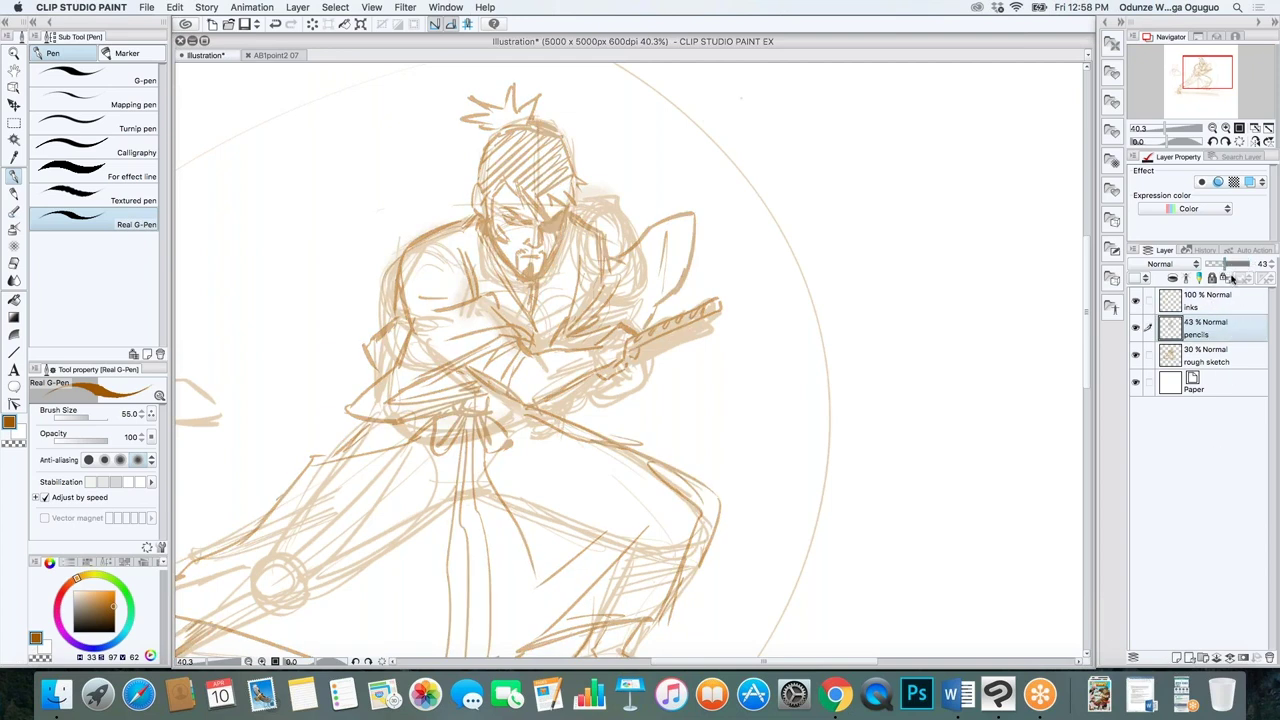
click(1215, 306)
click(76, 631)
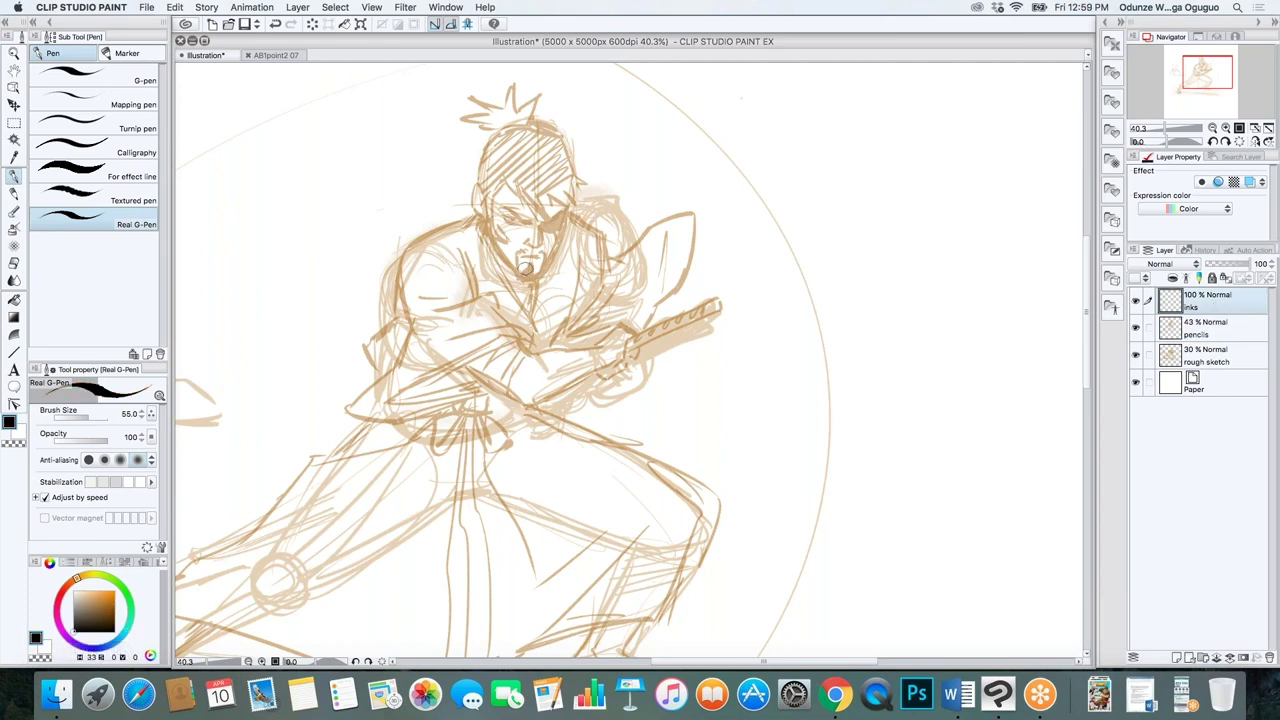
scroll(548, 216, up, 5)
With a smaller brush, ink the eye line, lower lid and eyebrow curve
key(bracketleft)
key(bracketleft)
key(bracketleft)
key(bracketleft)
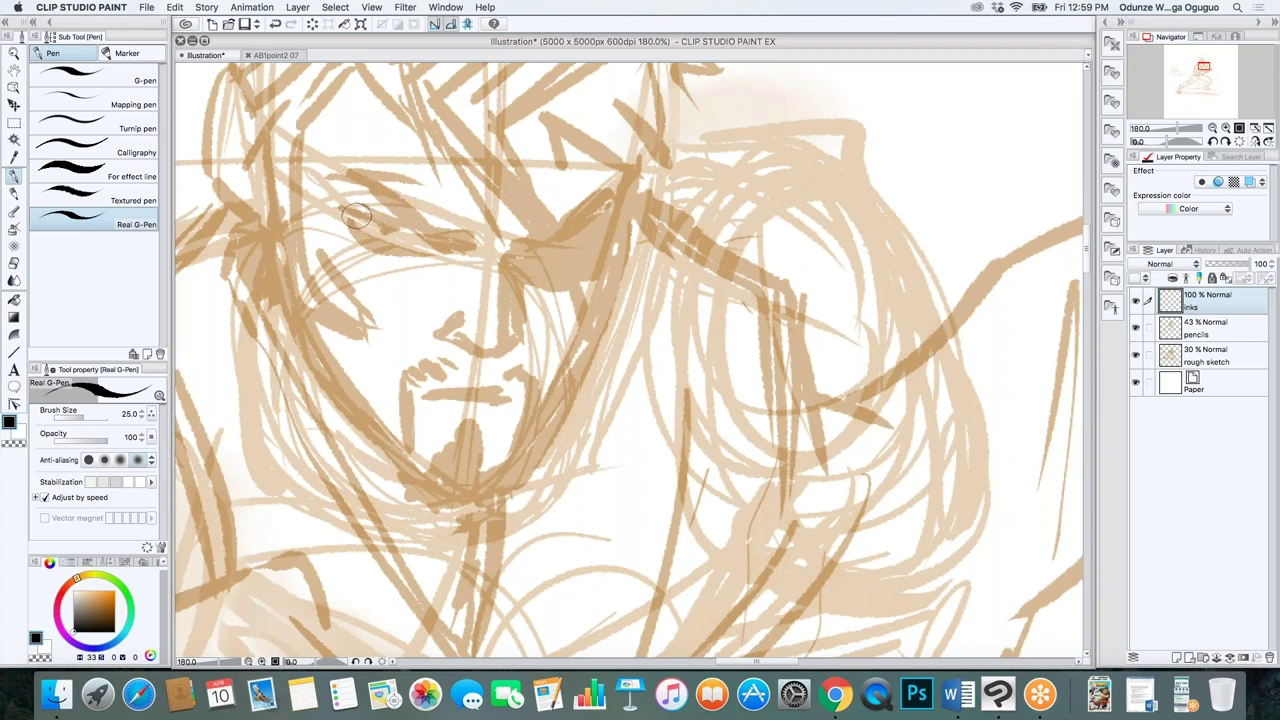
drag(358, 215, 437, 245)
mouse_move(350, 222)
mouse_down()
mouse_move(391, 250)
mouse_move(366, 236)
mouse_move(436, 246)
mouse_up()
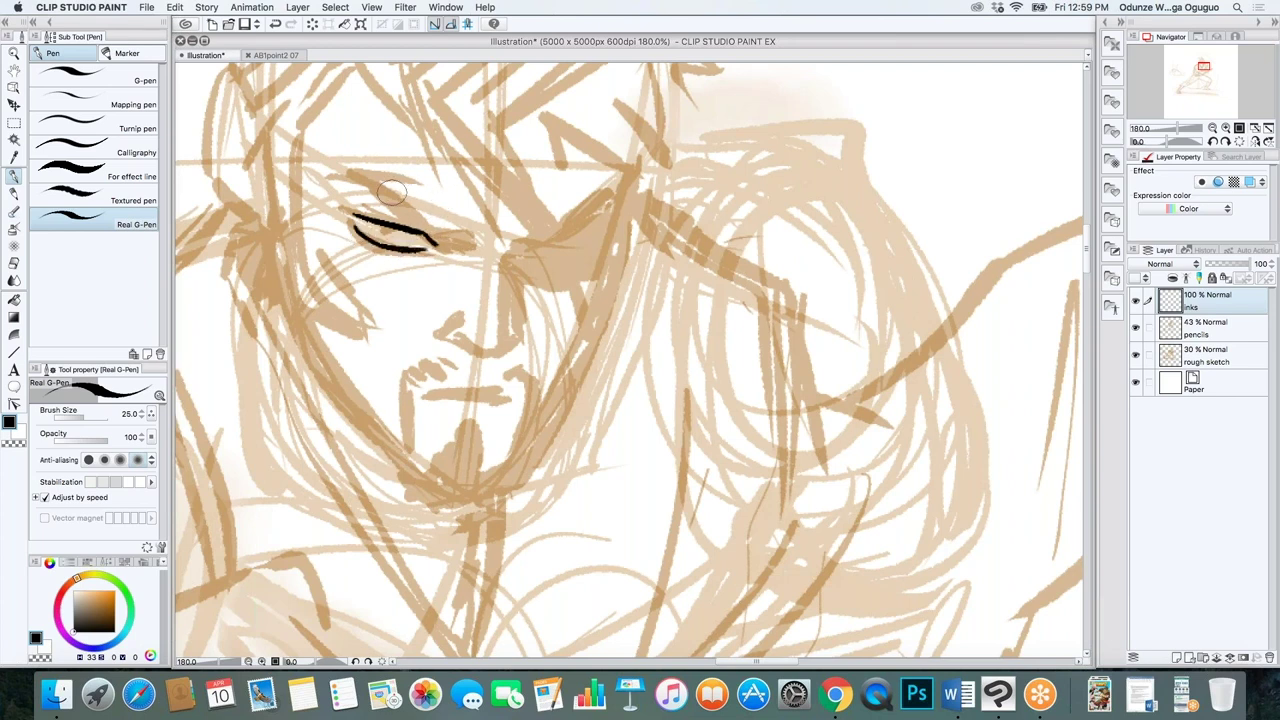
mouse_move(362, 190)
mouse_down()
mouse_move(455, 240)
mouse_move(484, 232)
mouse_up()
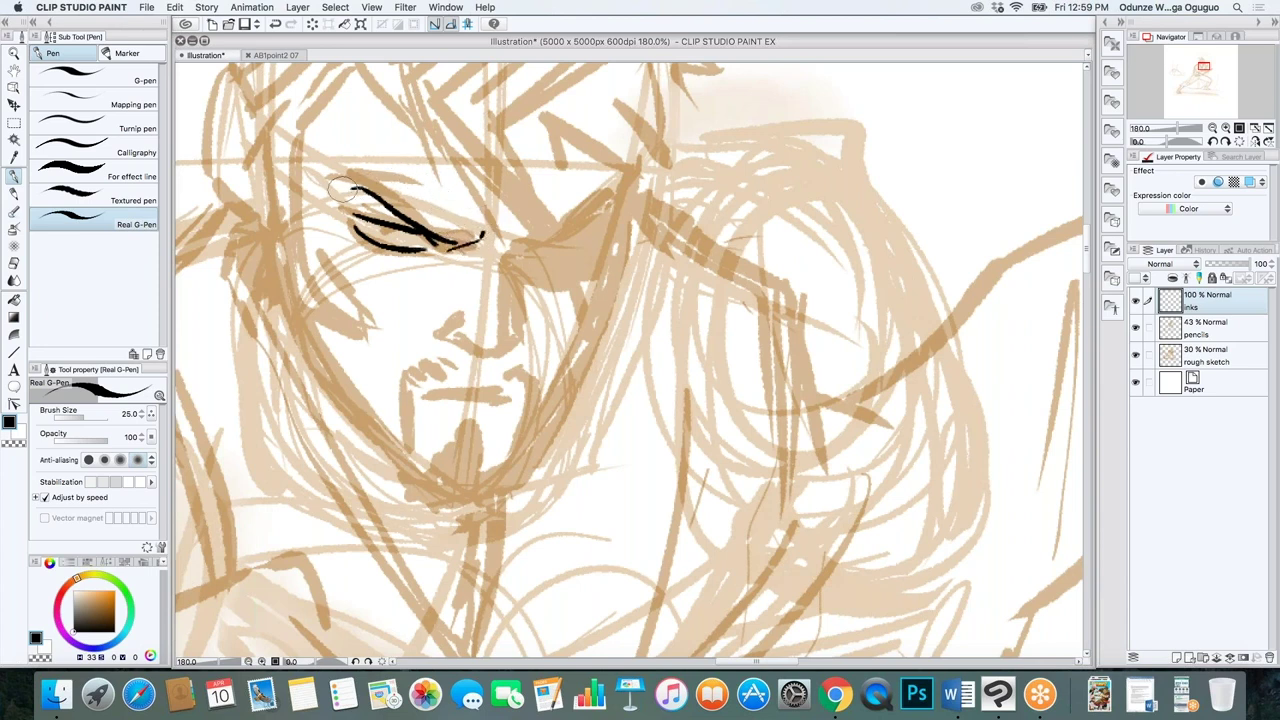
drag(324, 190, 412, 176)
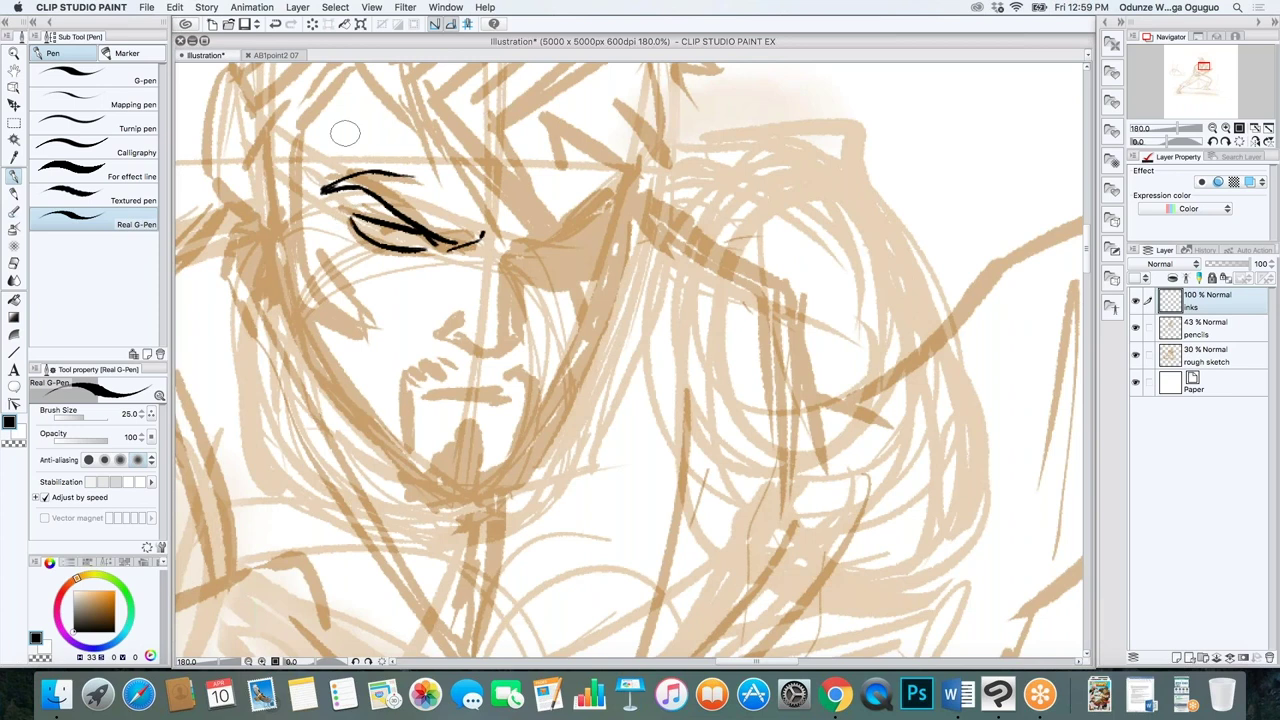
Refine the eye's corners, thicken its upper line, add the pupil and extend the eyebrow
scroll(345, 133, up, 3)
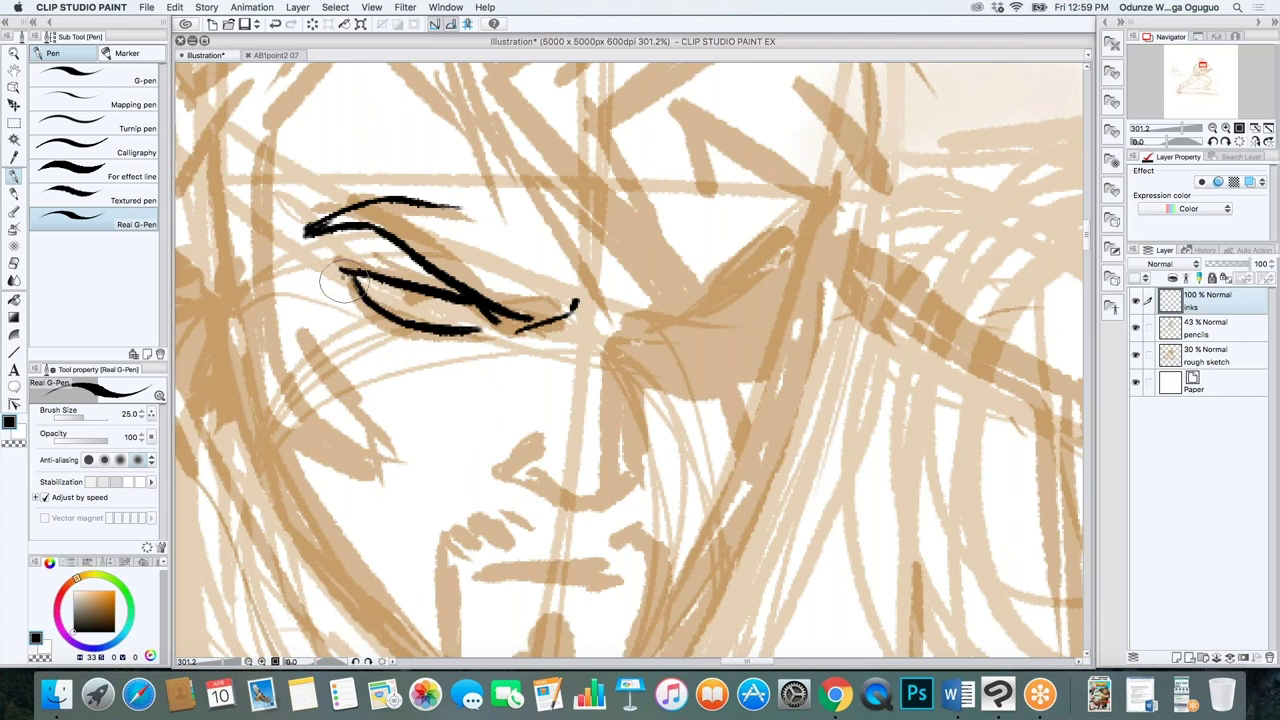
mouse_move(342, 270)
mouse_down()
mouse_move(368, 318)
mouse_move(420, 338)
mouse_up()
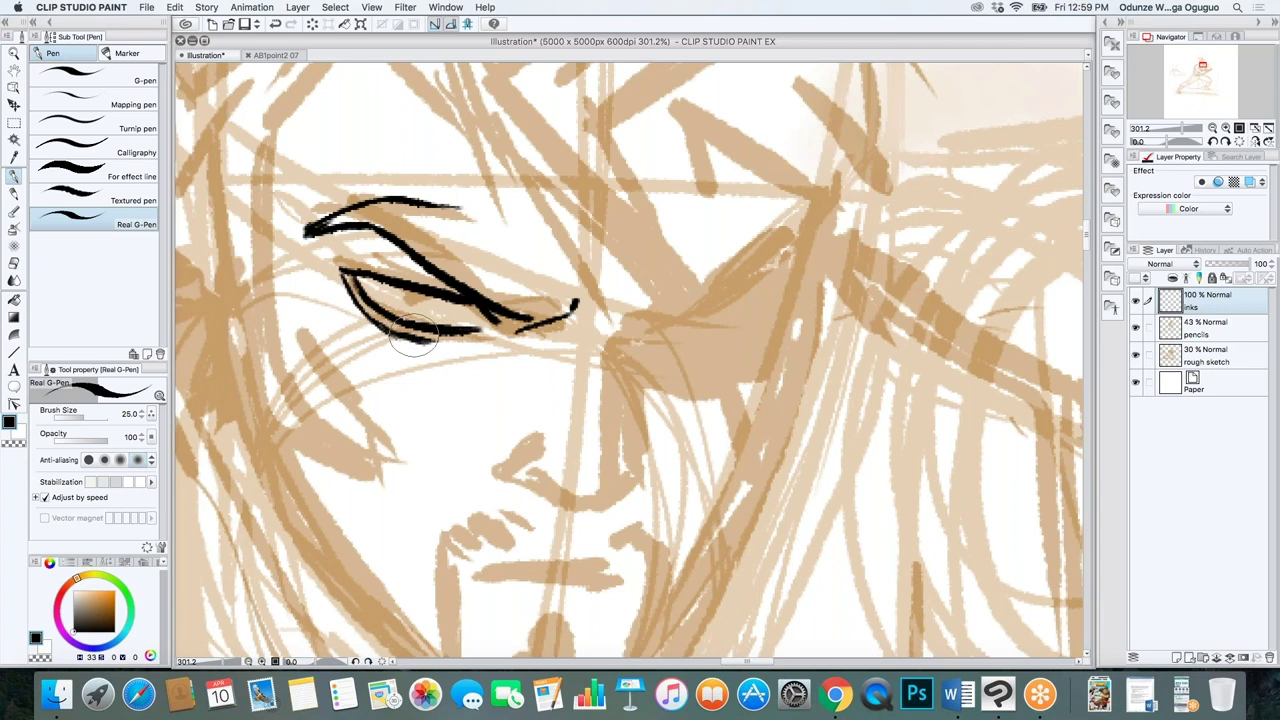
drag(342, 268, 462, 298)
drag(342, 268, 486, 316)
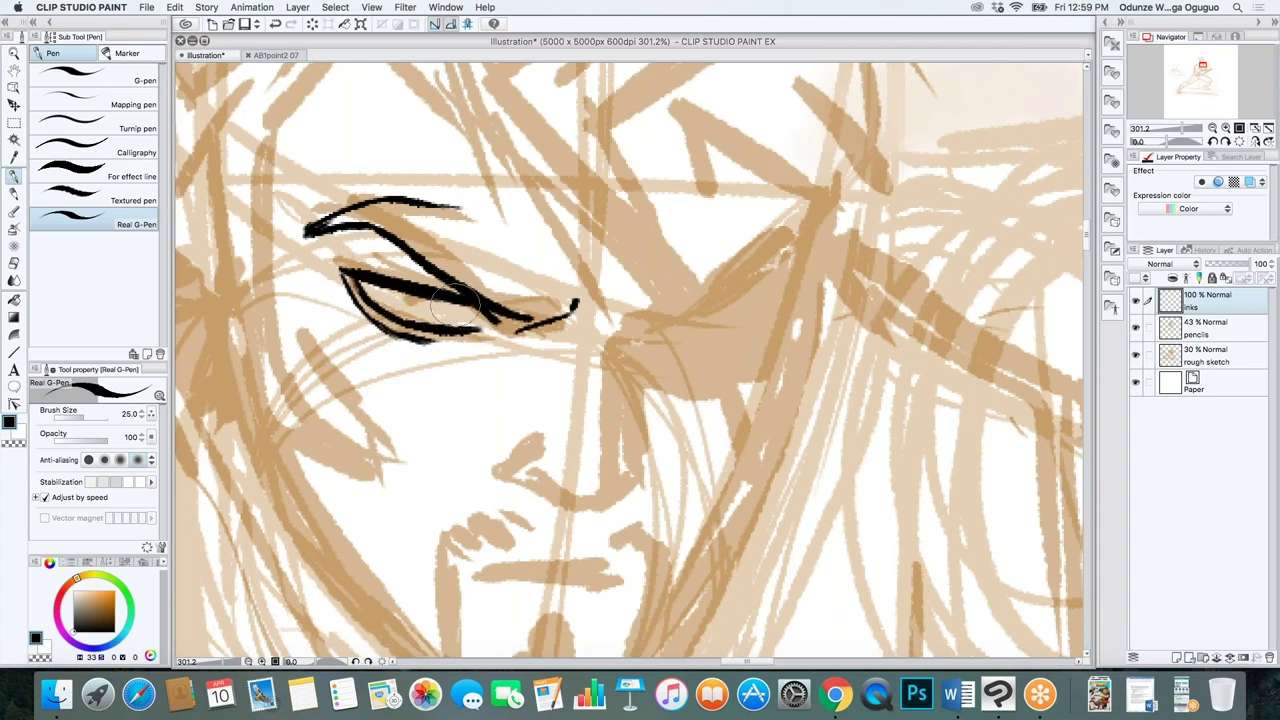
drag(420, 291, 406, 300)
drag(342, 274, 355, 320)
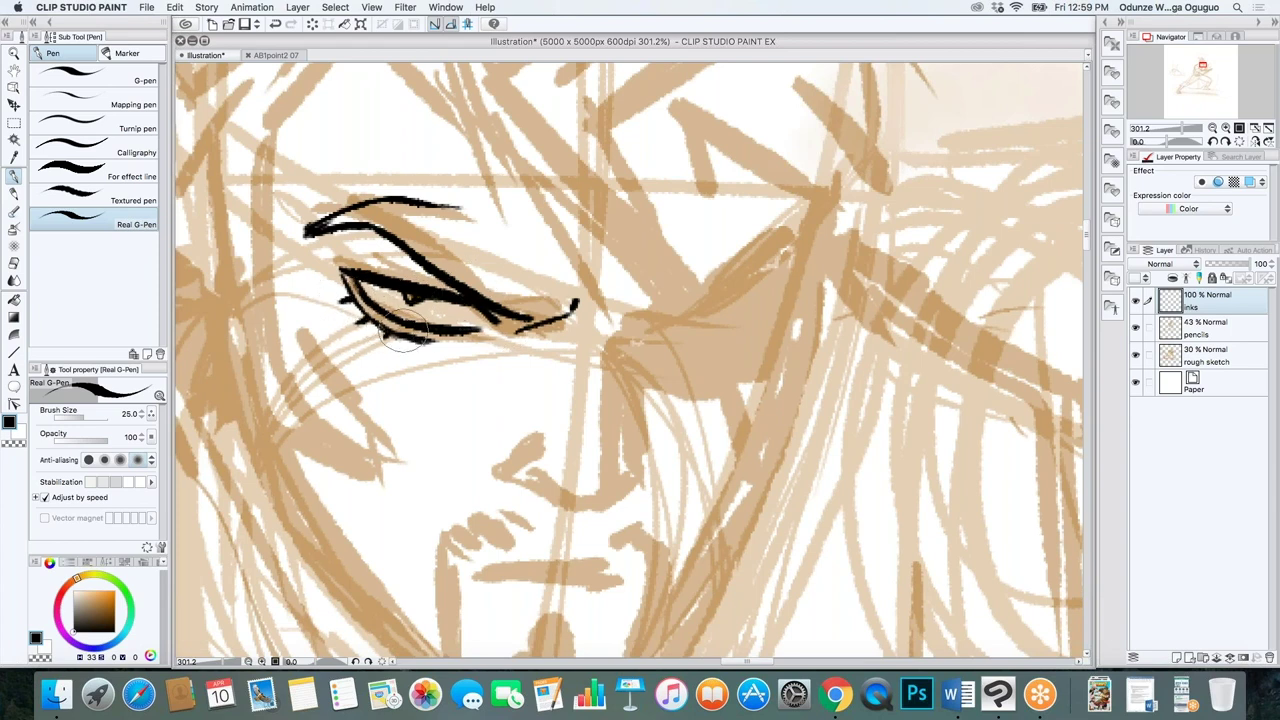
drag(624, 318, 605, 345)
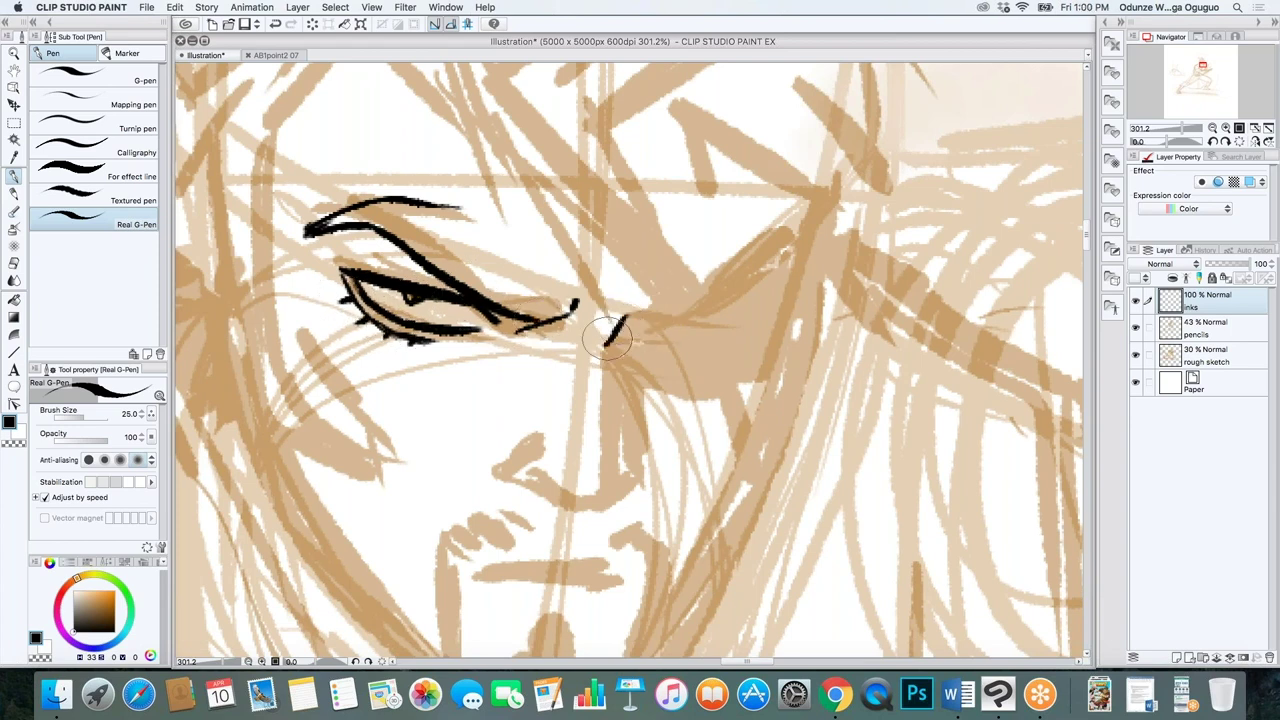
drag(536, 332, 598, 306)
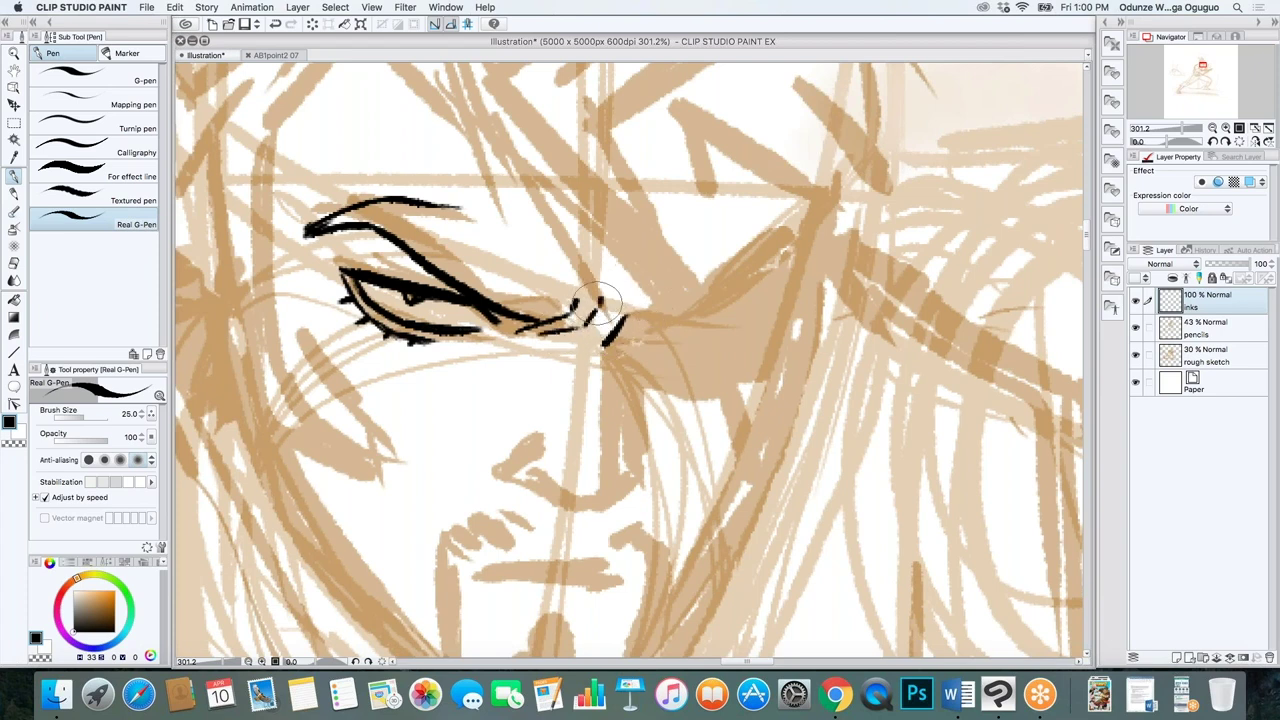
mouse_move(414, 213)
mouse_down()
mouse_move(458, 207)
mouse_move(455, 242)
mouse_move(566, 300)
mouse_up()
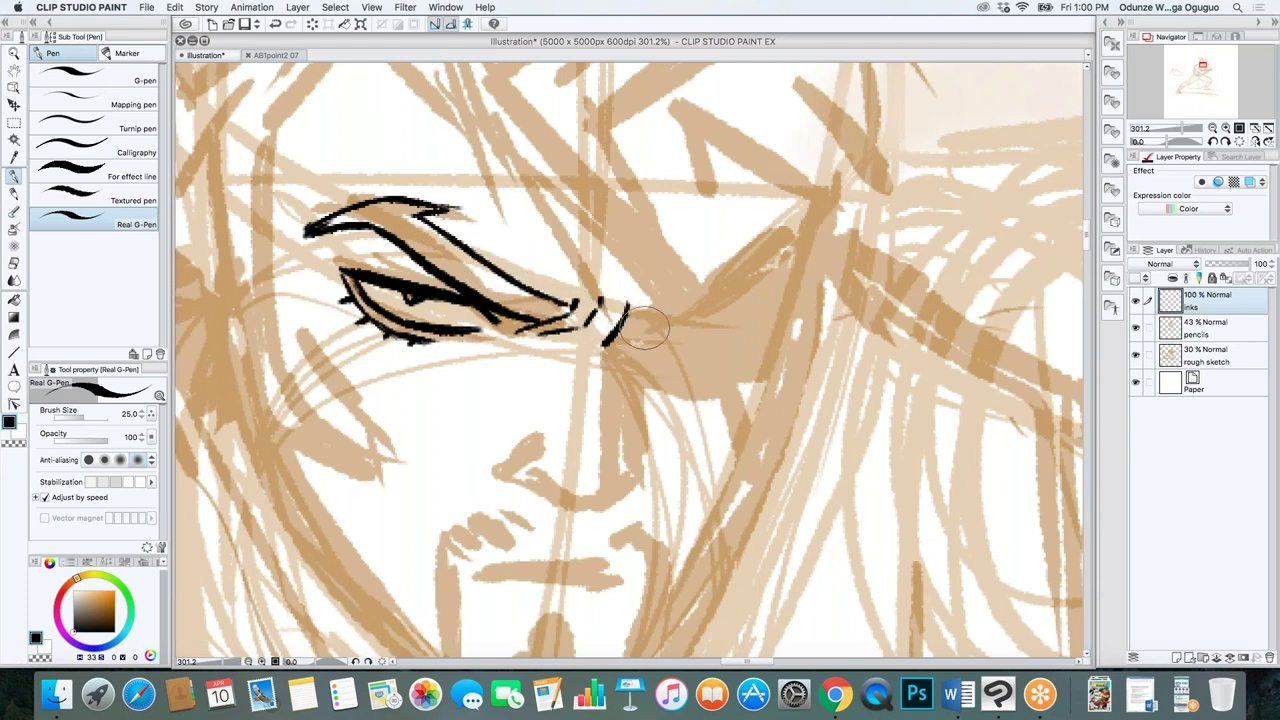
Outline the eye patch's upper, side and lower edges and draw its hanging strap
mouse_move(605, 344)
mouse_down()
mouse_move(675, 311)
mouse_move(613, 340)
mouse_move(725, 277)
mouse_up()
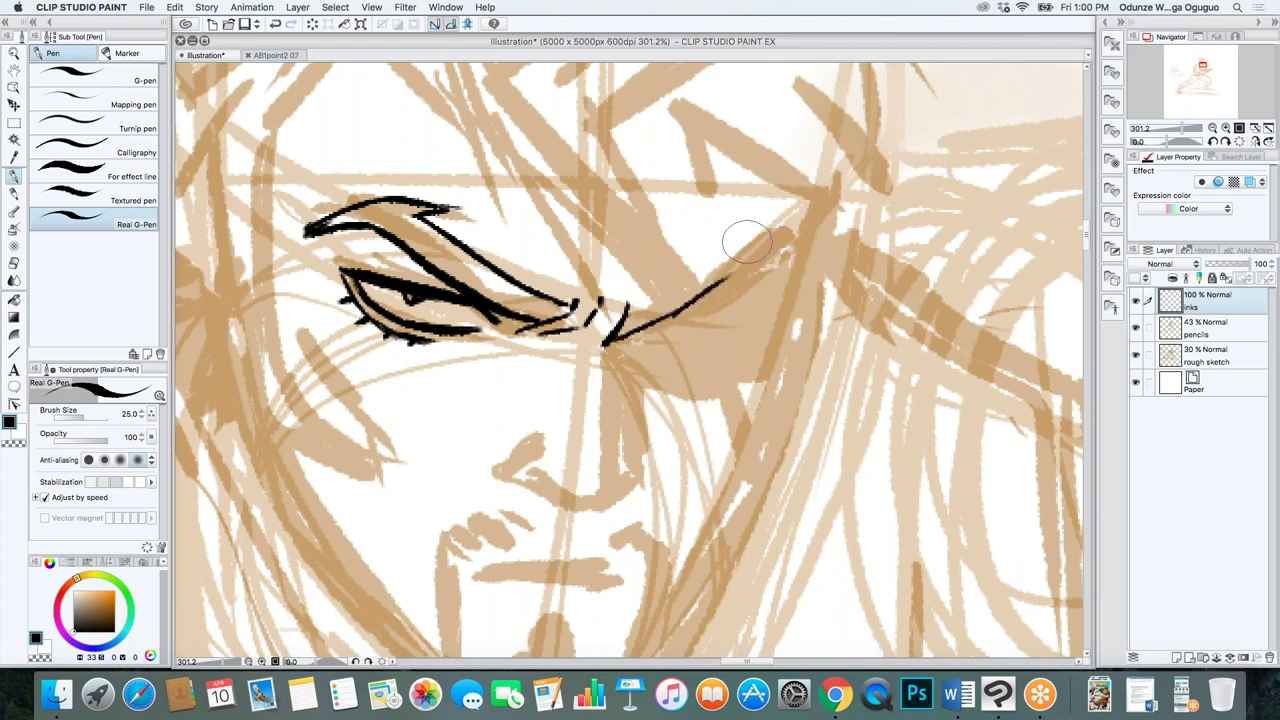
click(1087, 256)
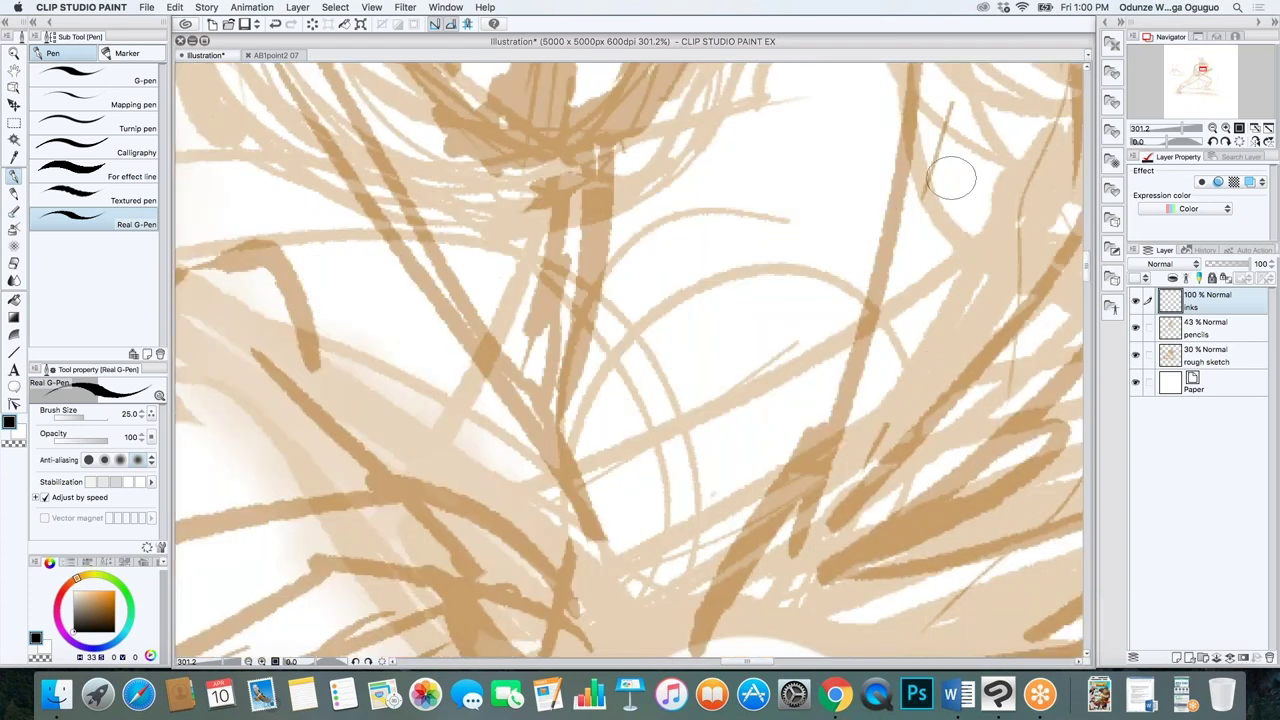
scroll(651, 349, down, 4)
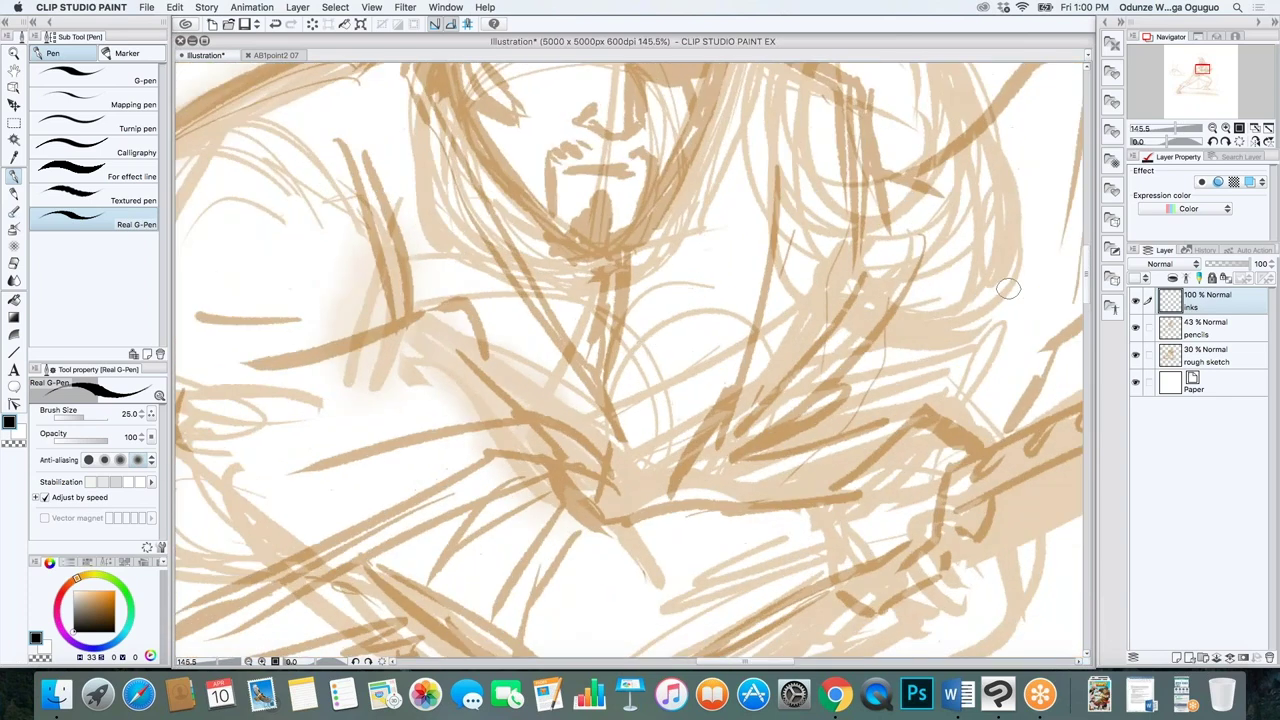
drag(1087, 286, 1087, 218)
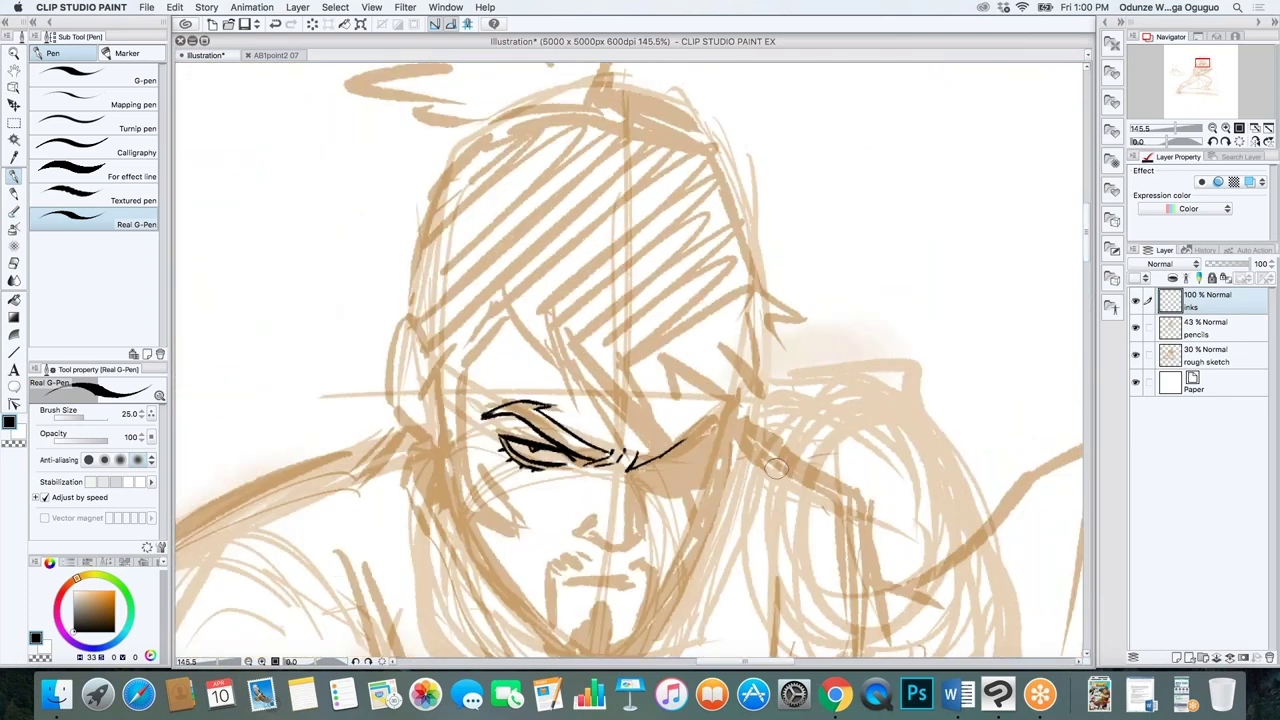
scroll(612, 519, up, 3)
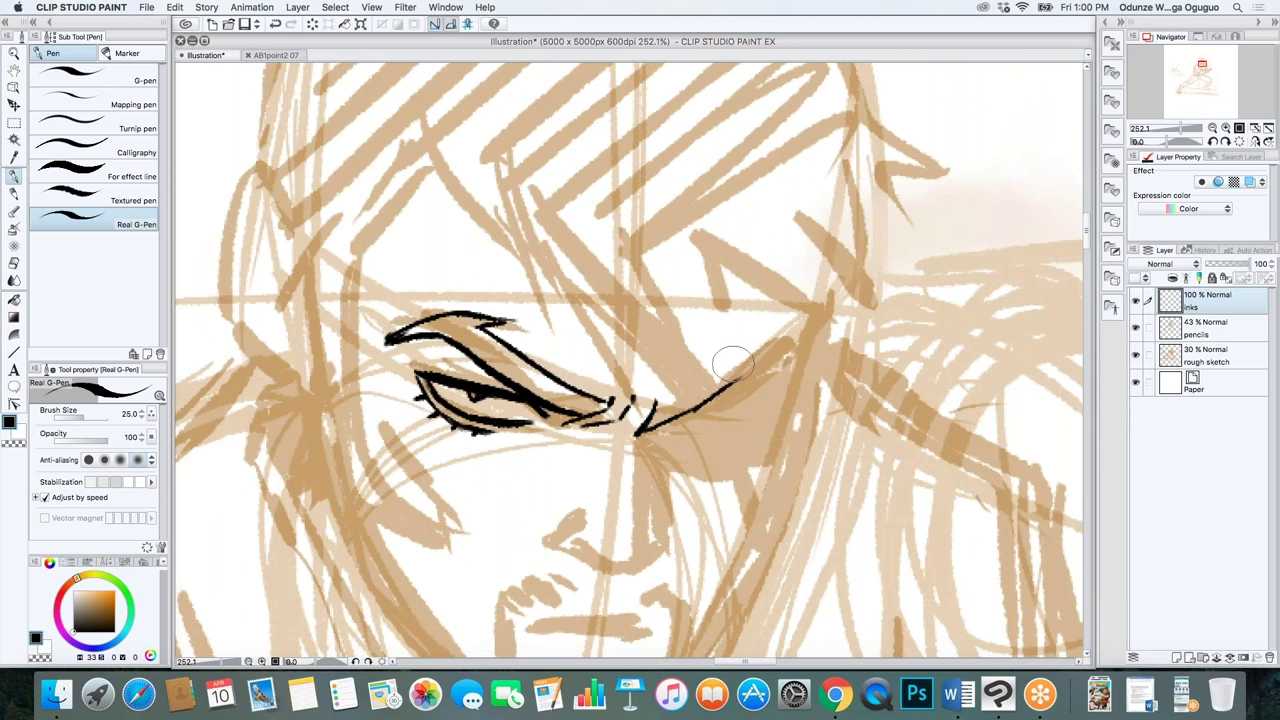
mouse_move(658, 402)
mouse_down()
mouse_move(760, 336)
mouse_move(735, 378)
mouse_move(766, 346)
mouse_move(781, 358)
mouse_move(764, 323)
mouse_move(786, 355)
mouse_move(782, 342)
mouse_move(784, 357)
mouse_move(745, 341)
mouse_move(656, 400)
mouse_move(640, 428)
mouse_up()
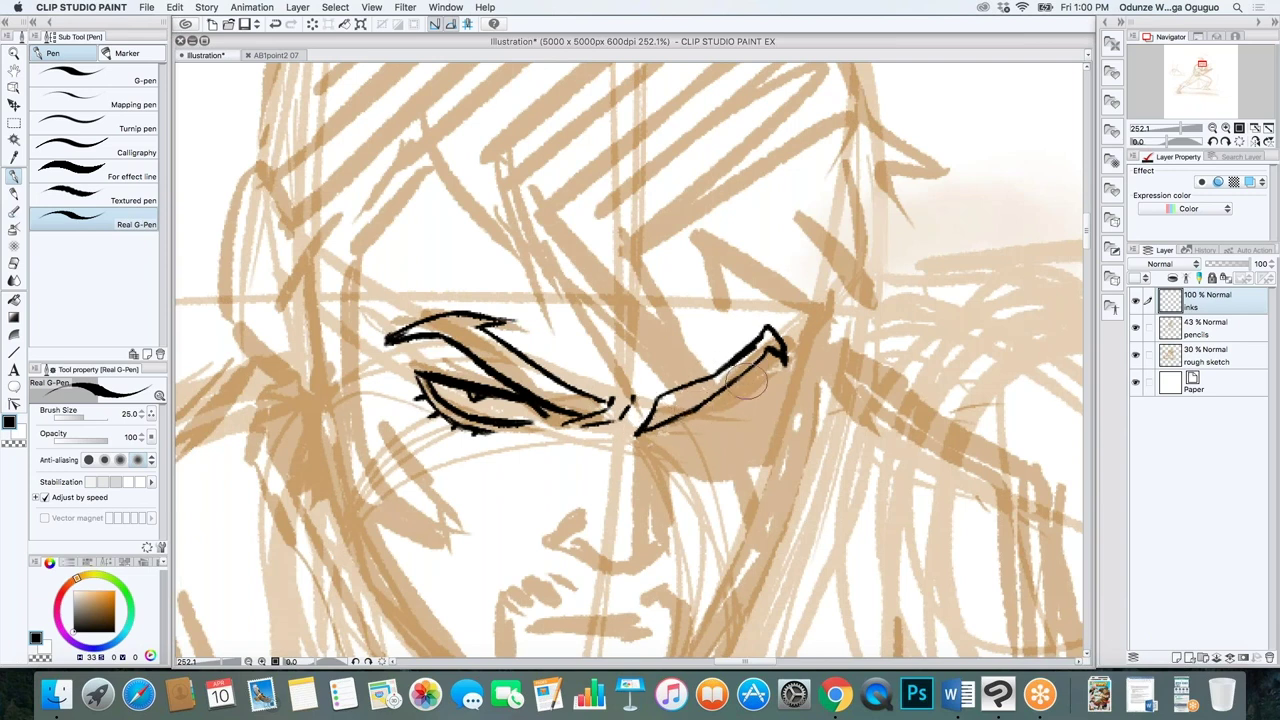
mouse_move(740, 370)
mouse_down()
mouse_move(795, 369)
mouse_move(770, 452)
mouse_up()
mouse_move(640, 438)
mouse_down()
mouse_move(726, 478)
mouse_move(775, 468)
mouse_move(760, 470)
mouse_move(782, 438)
mouse_up()
mouse_move(776, 372)
mouse_down()
mouse_move(780, 395)
mouse_move(762, 418)
mouse_up()
mouse_move(636, 428)
mouse_down()
mouse_move(703, 460)
mouse_move(747, 452)
mouse_move(765, 424)
mouse_move(757, 536)
mouse_up()
mouse_move(752, 474)
mouse_down()
mouse_move(768, 530)
mouse_move(755, 538)
mouse_up()
Ink spiky hair strands above the eyes, joining a zigzag spike to the patch
drag(440, 166, 553, 330)
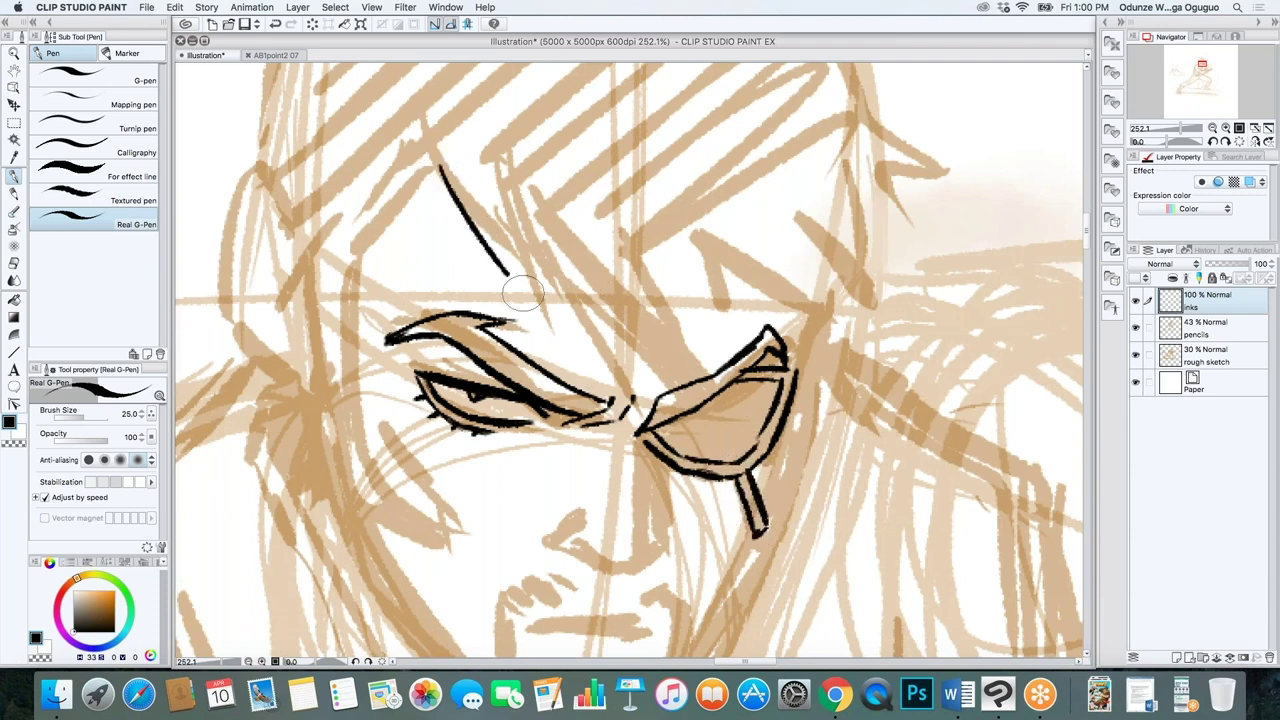
drag(537, 268, 560, 358)
mouse_move(588, 273)
mouse_down()
mouse_move(610, 354)
mouse_move(678, 390)
mouse_up()
mouse_move(689, 270)
mouse_down()
mouse_move(718, 303)
mouse_move(687, 268)
mouse_move(696, 384)
mouse_up()
mouse_move(718, 292)
mouse_down()
mouse_move(728, 252)
mouse_move(795, 306)
mouse_up()
mouse_move(695, 364)
mouse_down()
mouse_move(666, 379)
mouse_move(702, 388)
mouse_up()
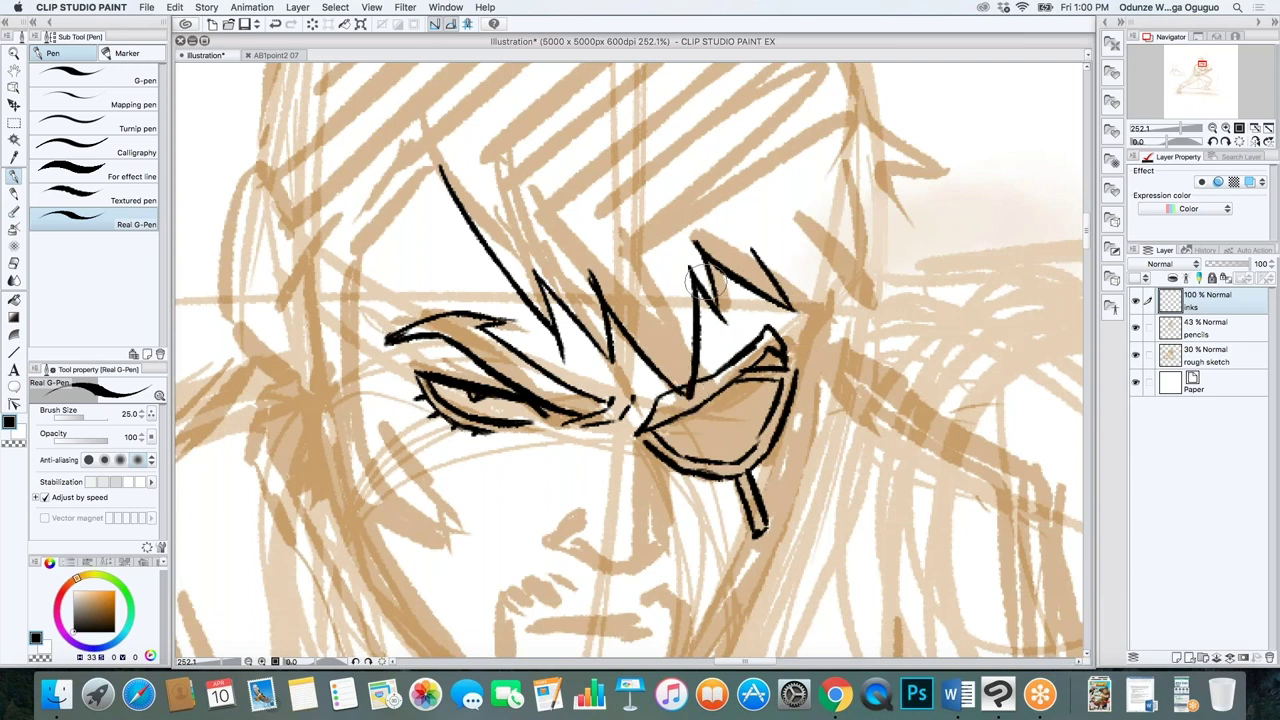
Hide pencils and rough sketch, auto-select the eyebrow, expand it 1 px and fill it black
click(1136, 330)
click(1136, 356)
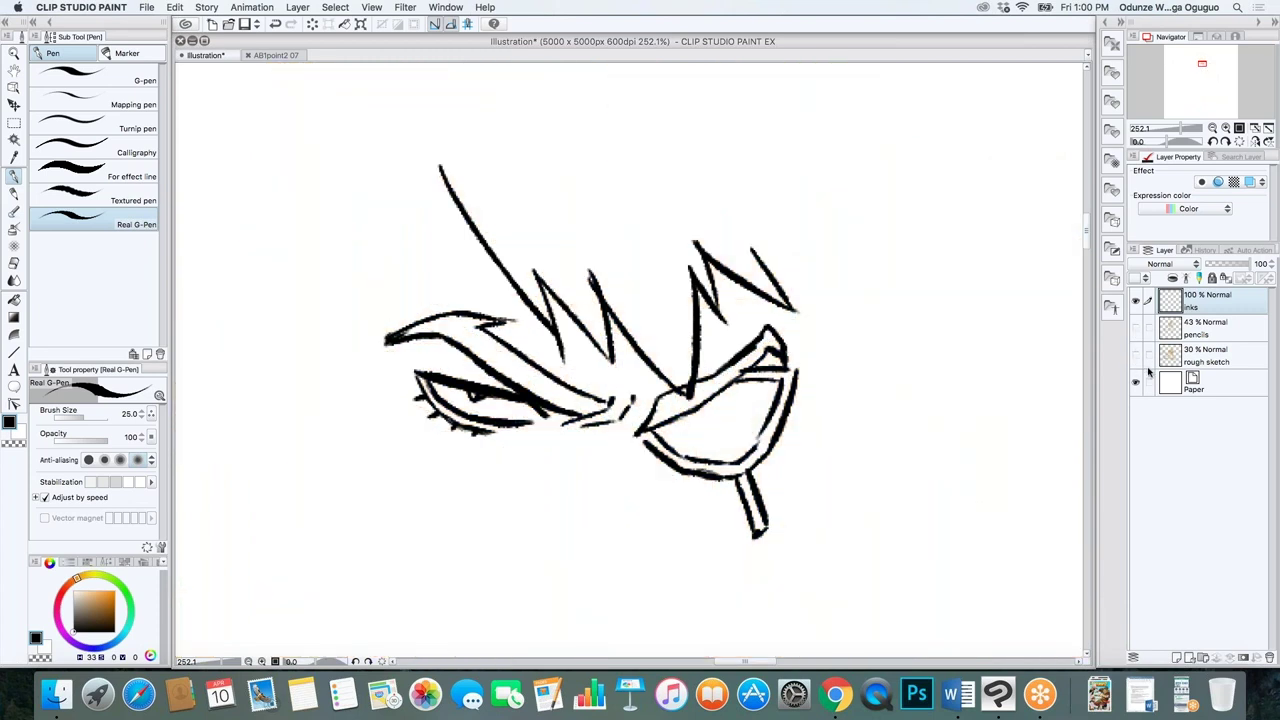
key(w)
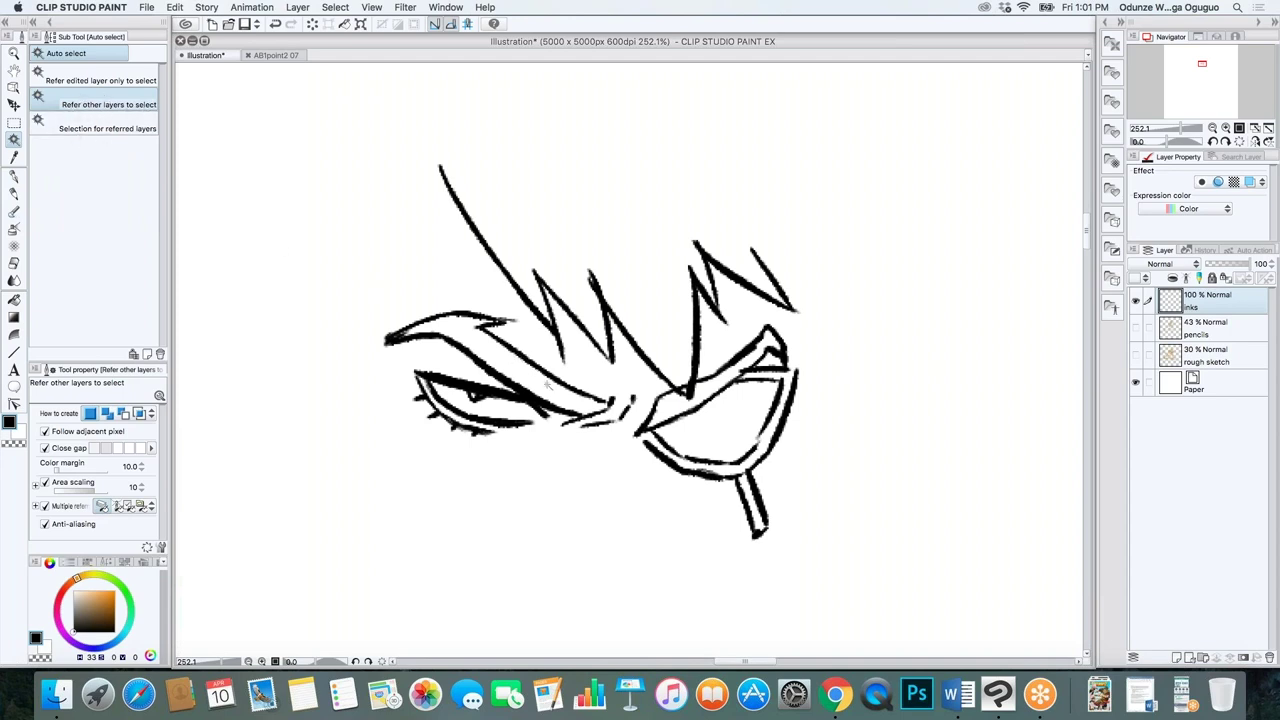
click(547, 386)
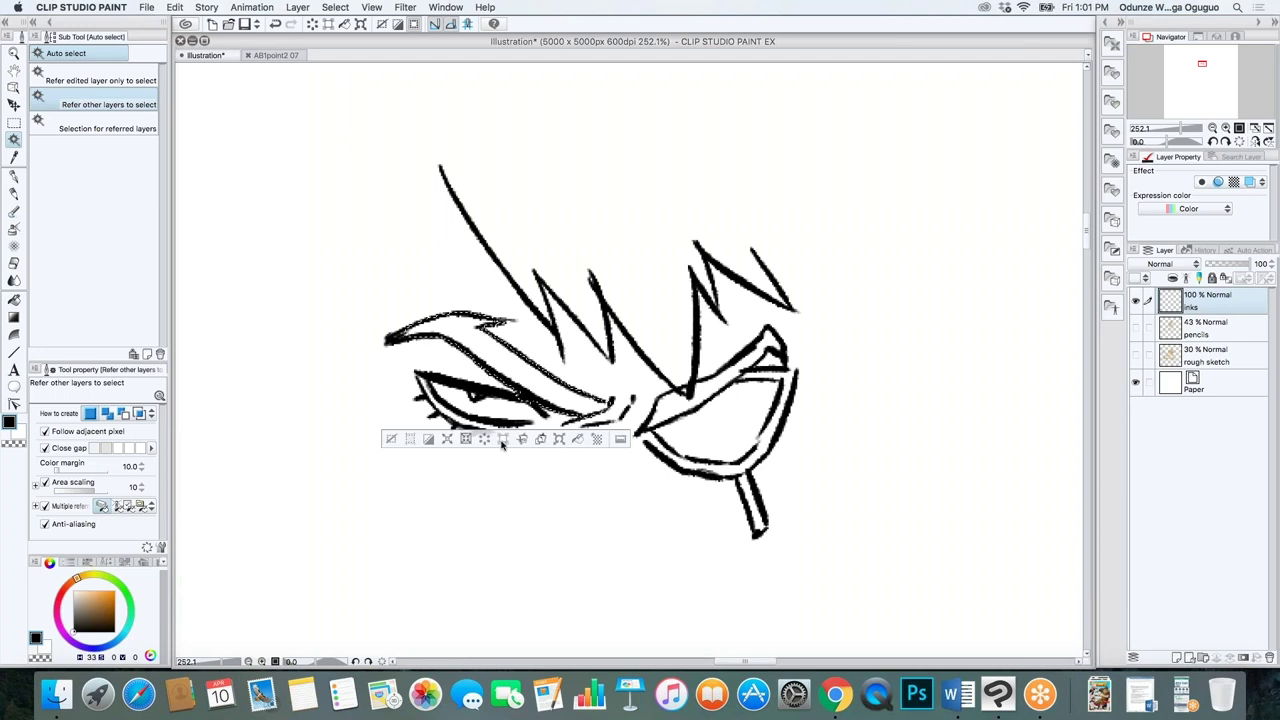
click(448, 440)
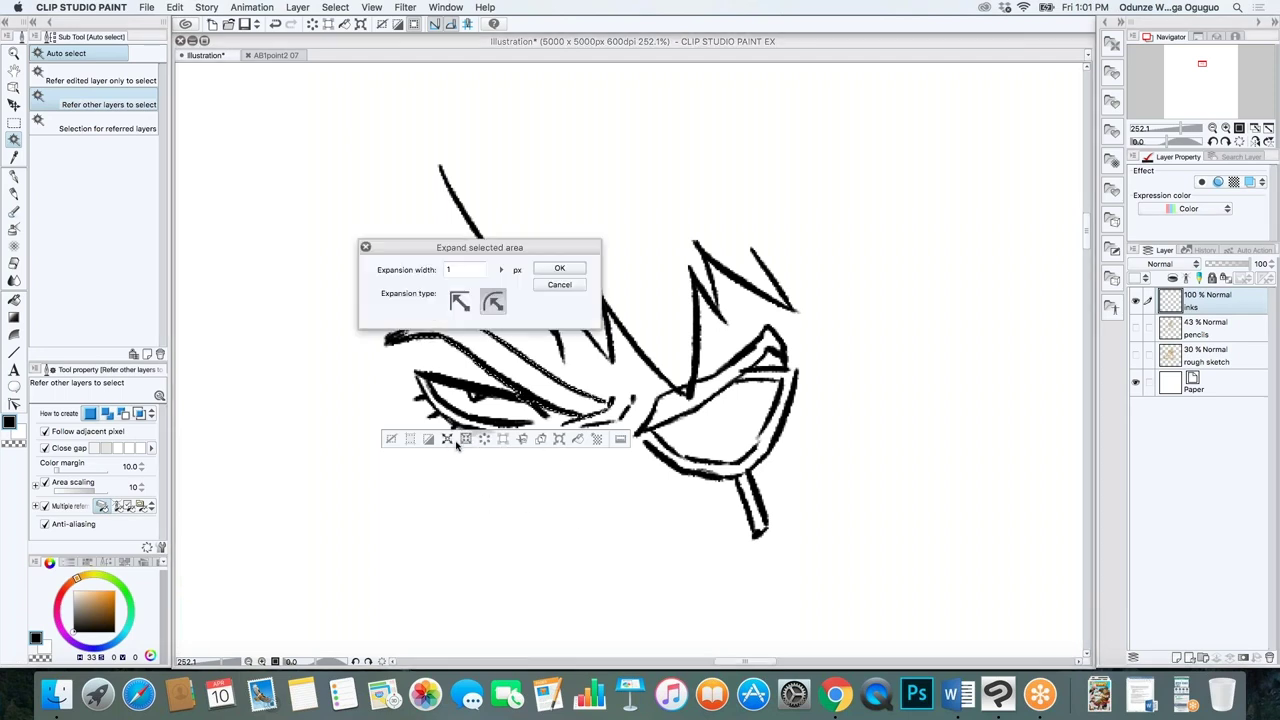
click(560, 268)
click(578, 441)
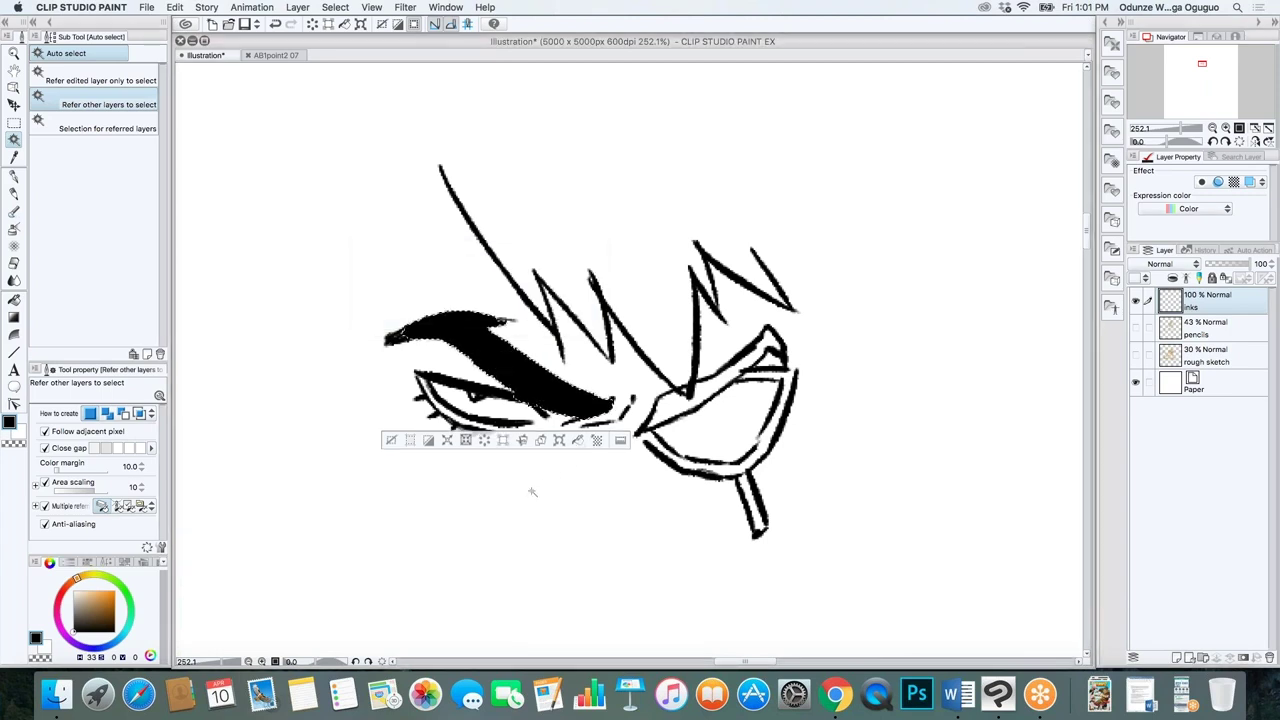
key(ctrl+d)
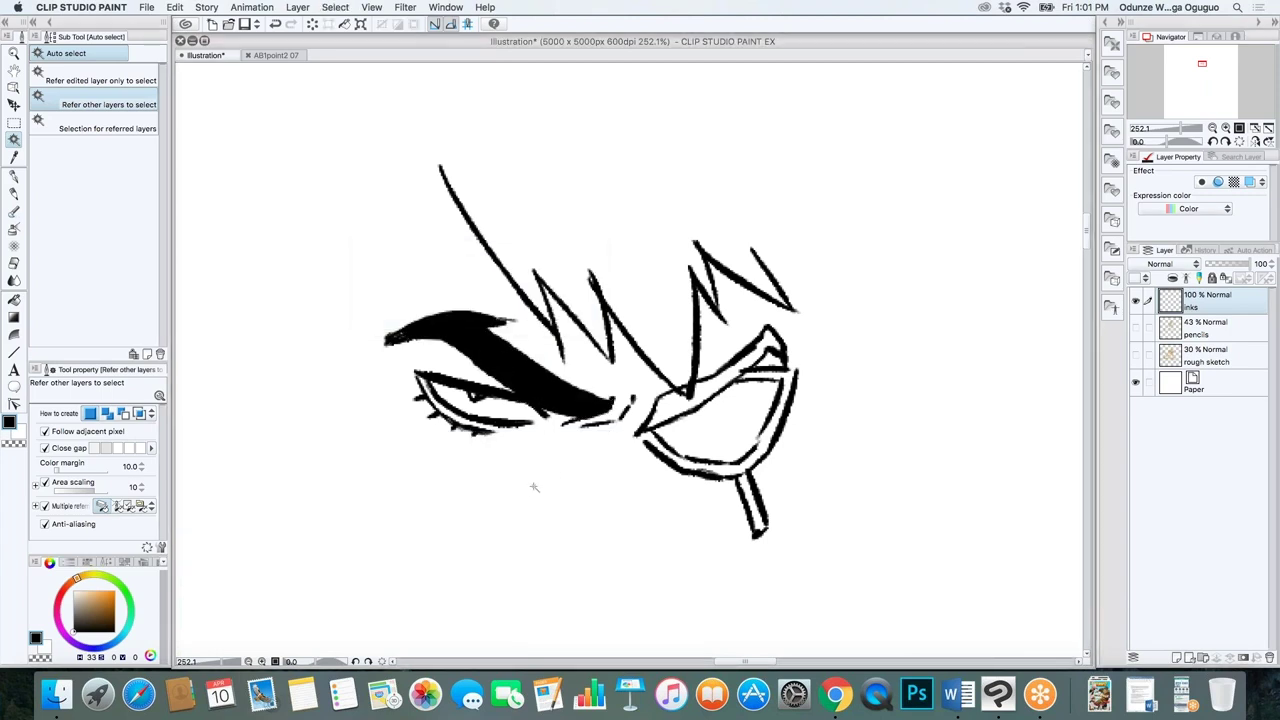
key(p)
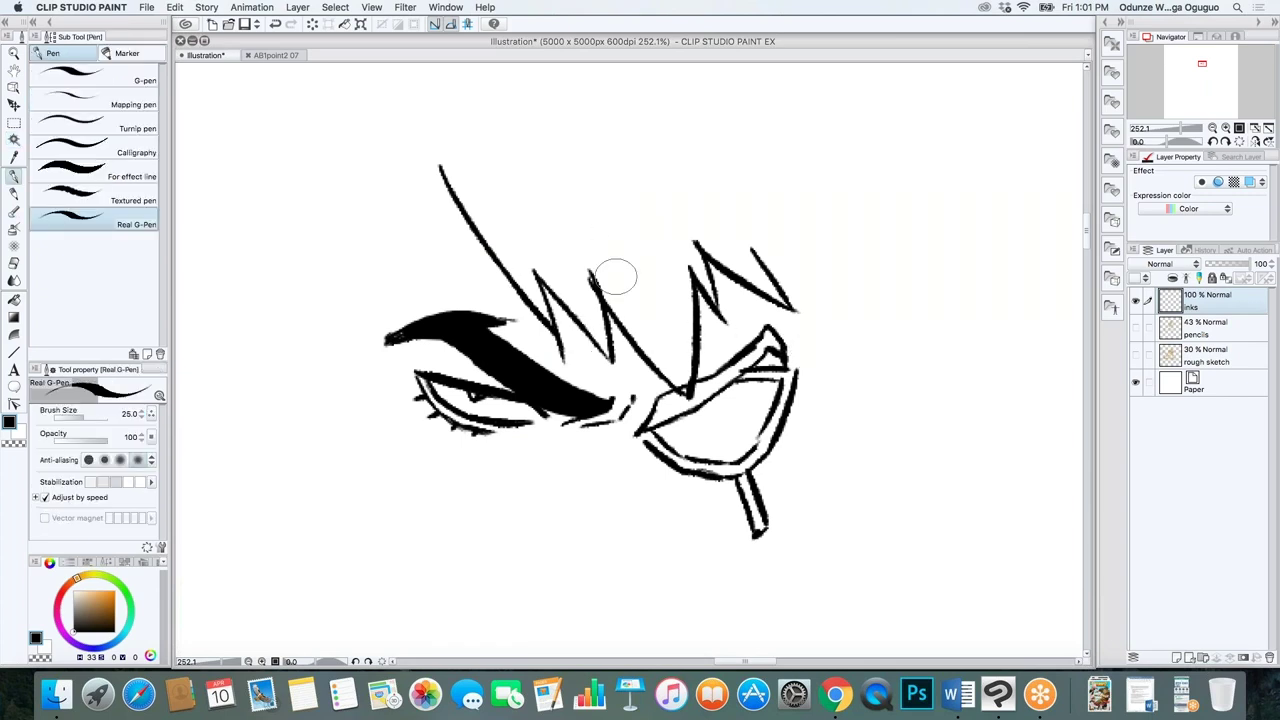
click(1137, 329)
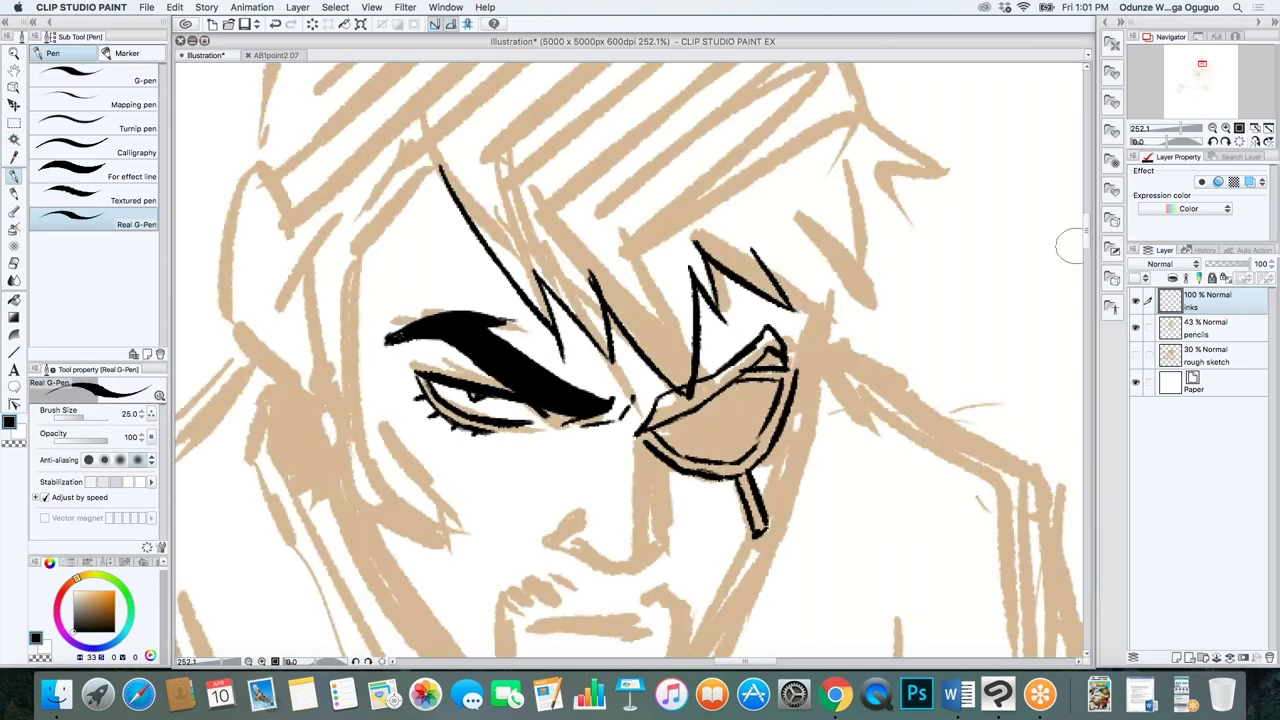
scroll(909, 318, down, 10)
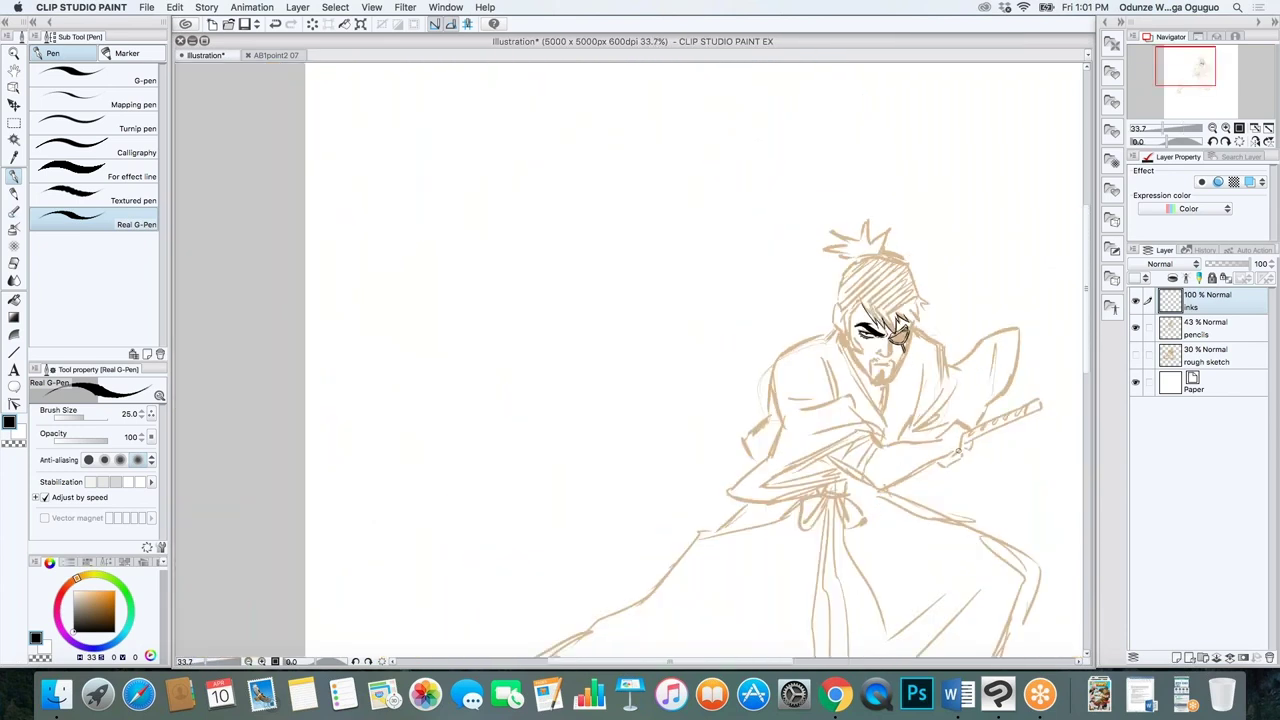
scroll(1068, 432, right, 5)
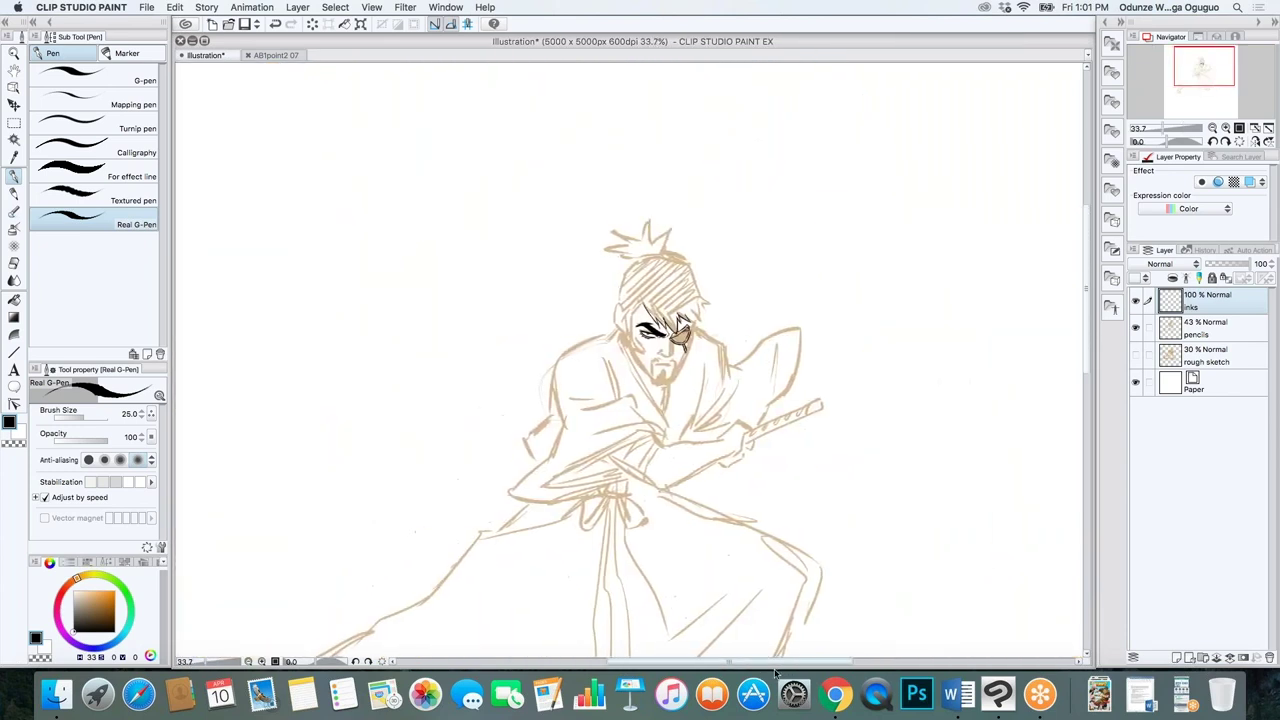
scroll(1087, 333, down, 3)
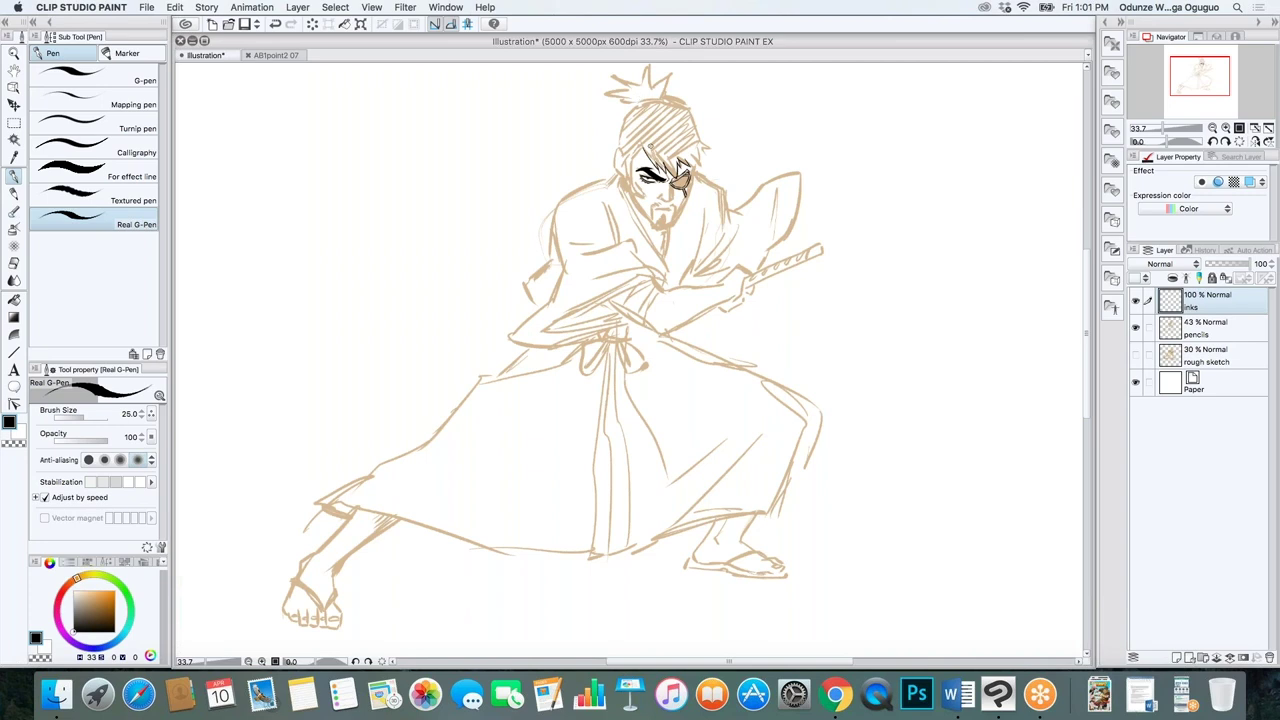
scroll(650, 147, up, 8)
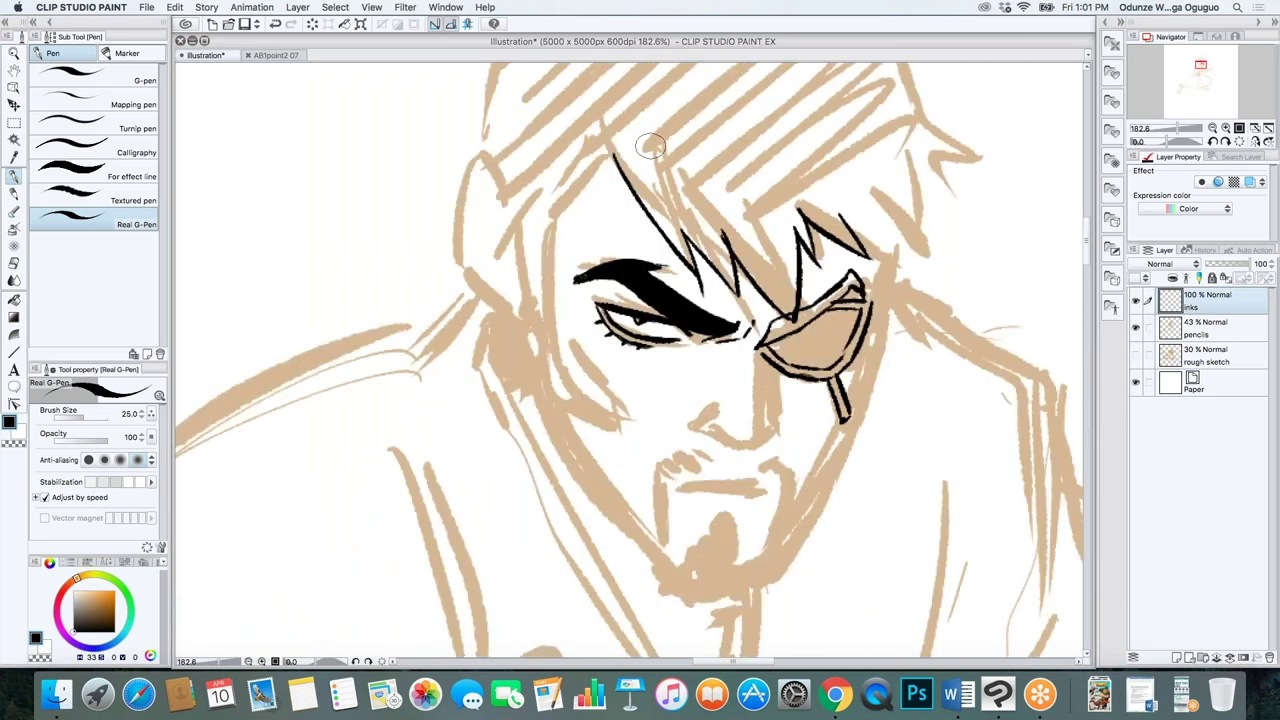
Group inks, pencils and rough sketch into Folder 1, then collapse and hide it
shift+click(1231, 363)
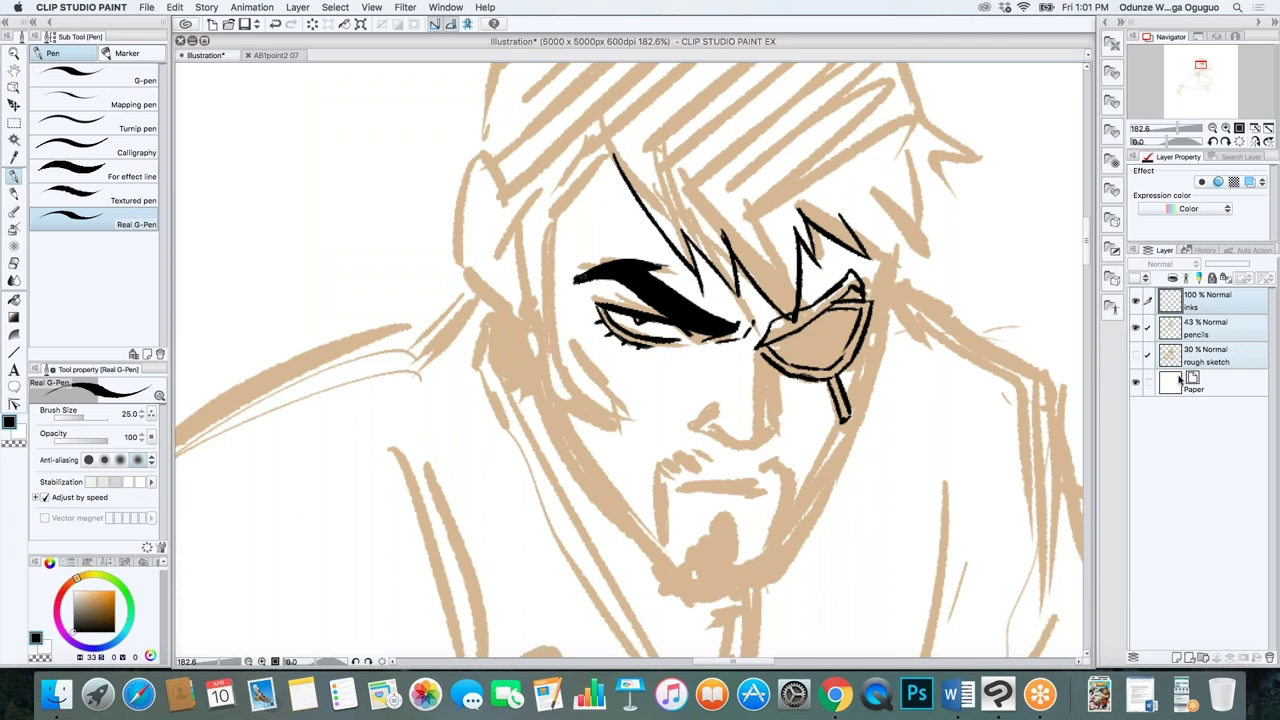
right_click(1233, 348)
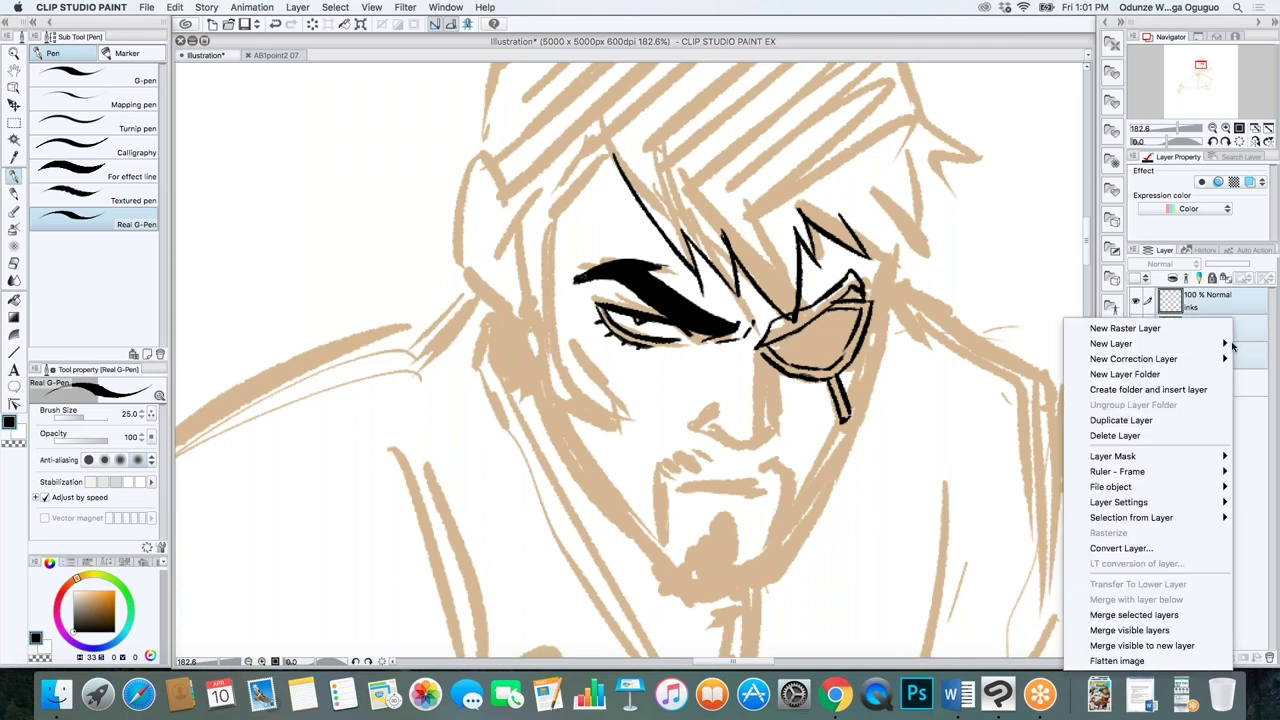
click(1170, 390)
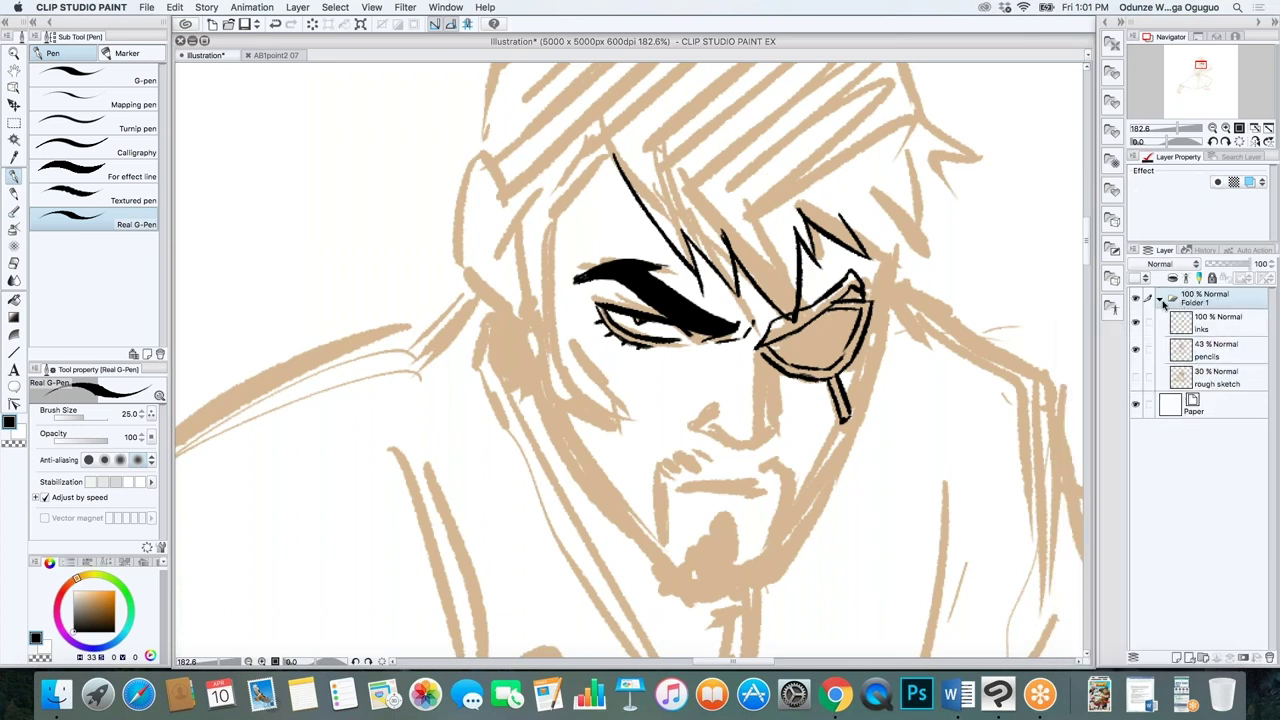
click(1161, 302)
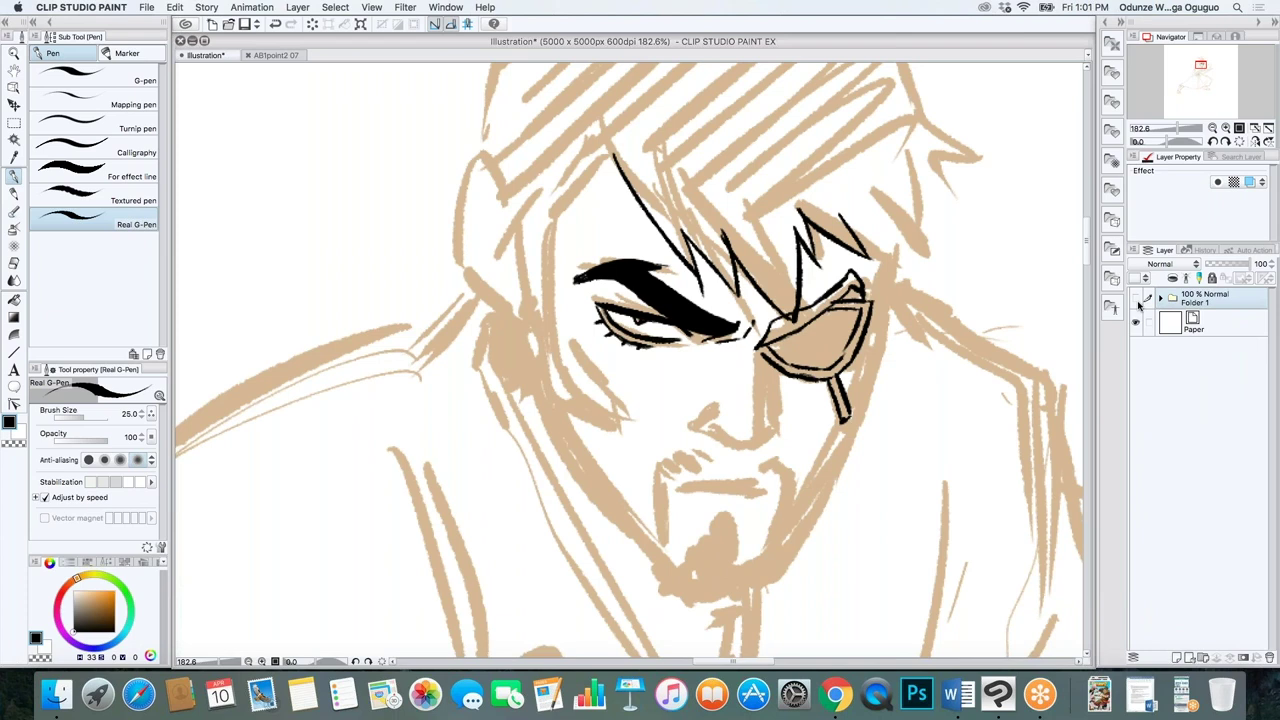
click(1137, 300)
Add a new blank Layer 1 above Folder 1 and set the drawing colour to orange
scroll(797, 346, down, 10)
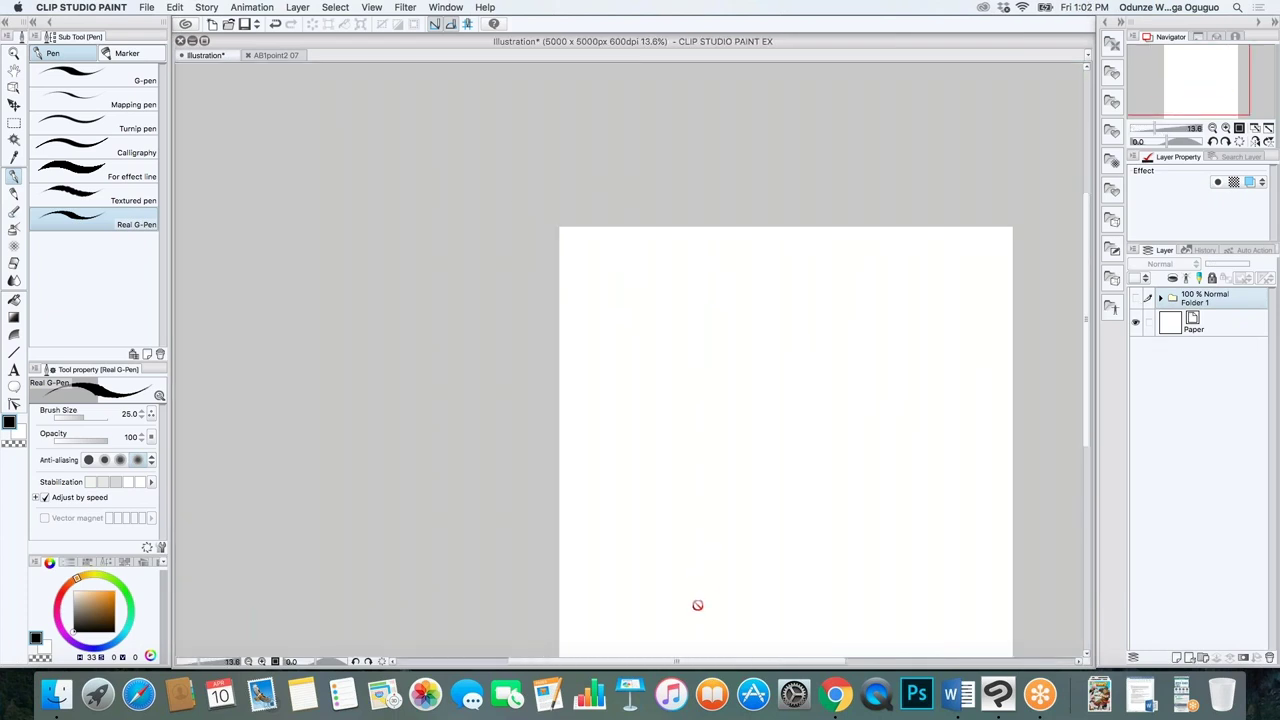
drag(664, 663, 714, 662)
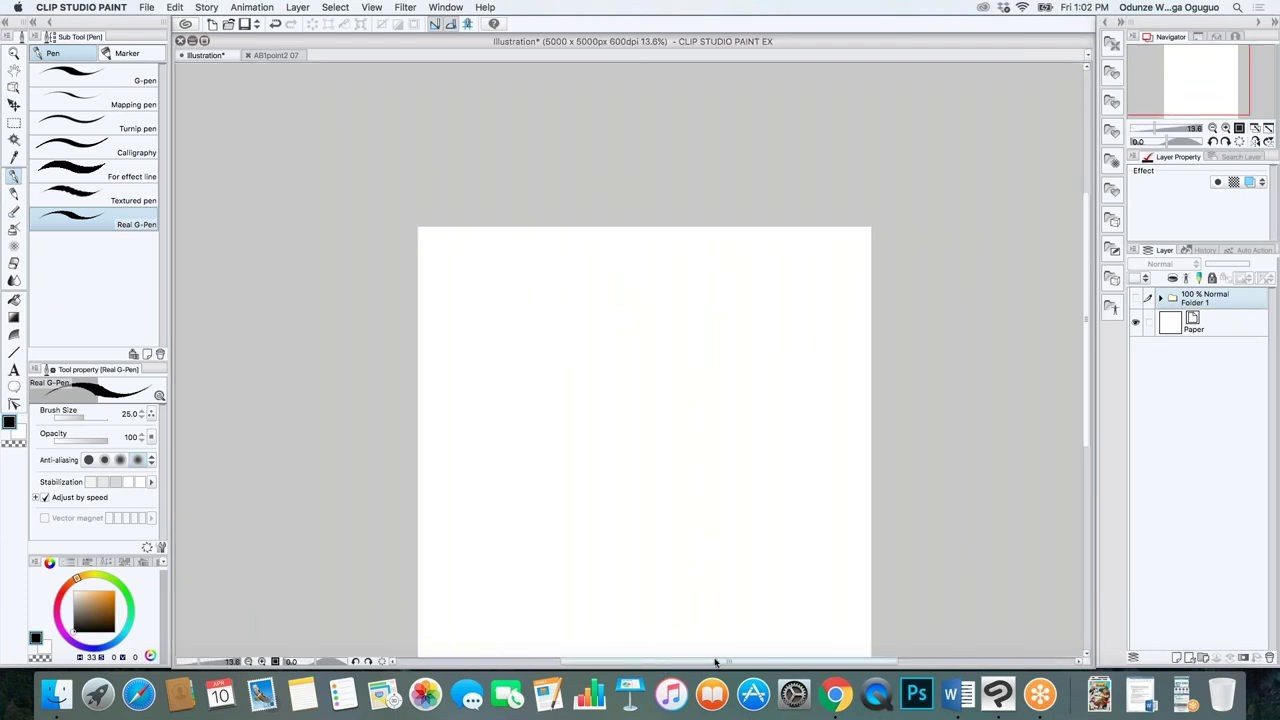
drag(1080, 329, 1088, 373)
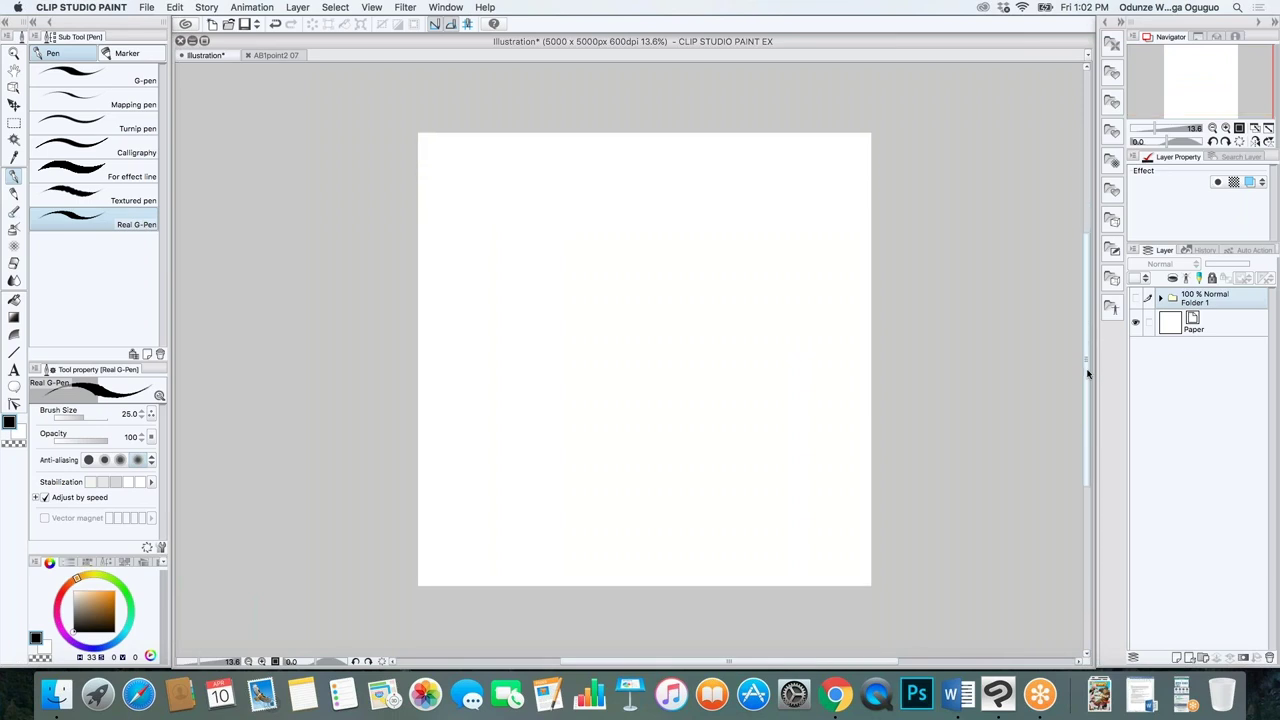
click(1175, 657)
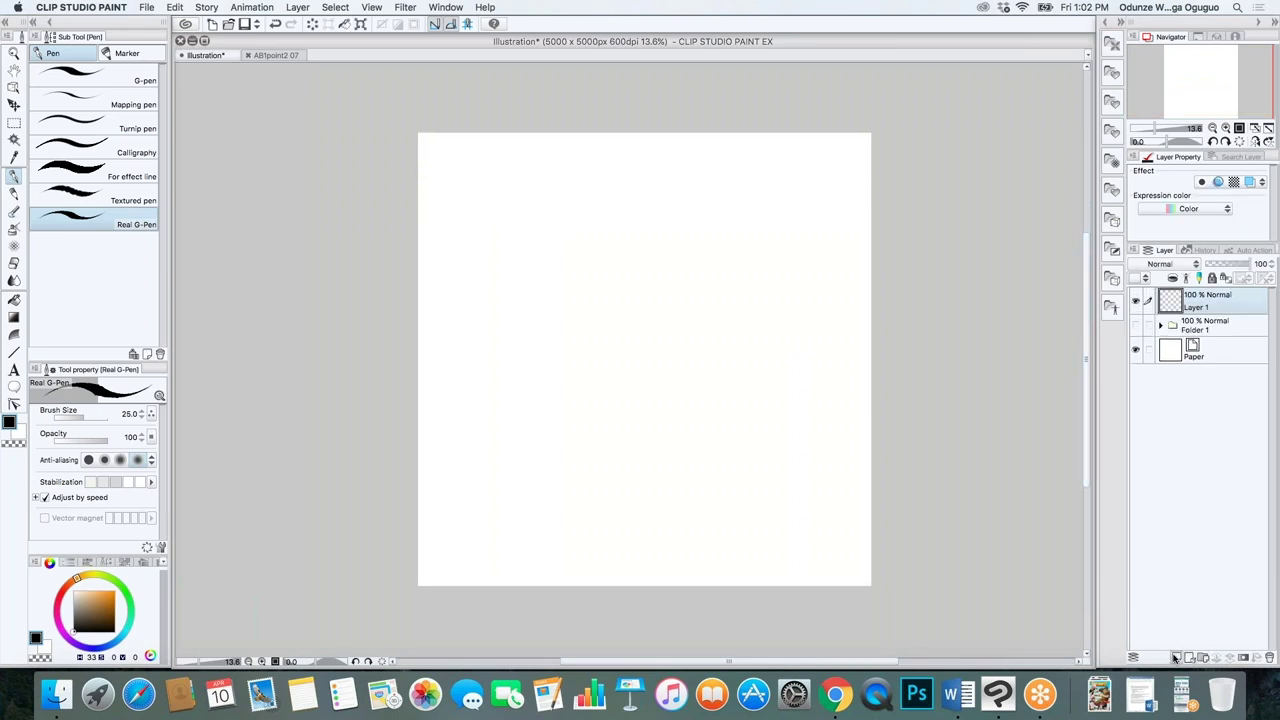
click(110, 595)
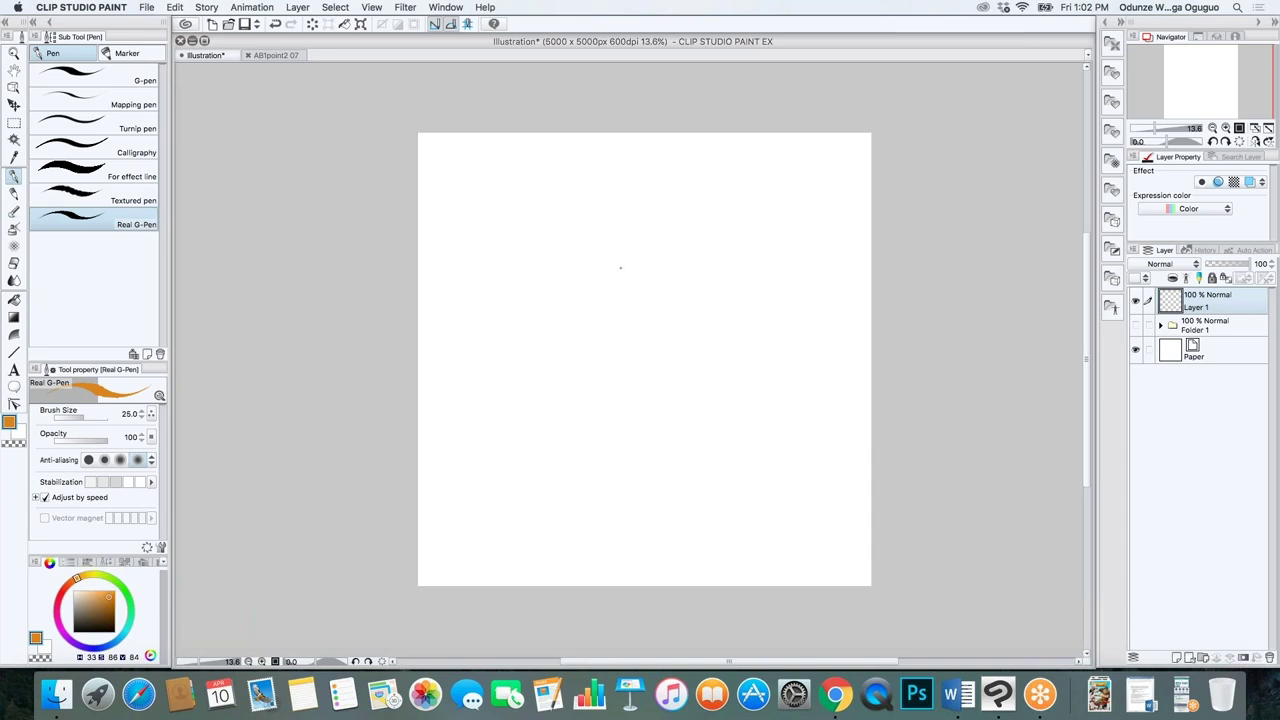
scroll(620, 267, up, 3)
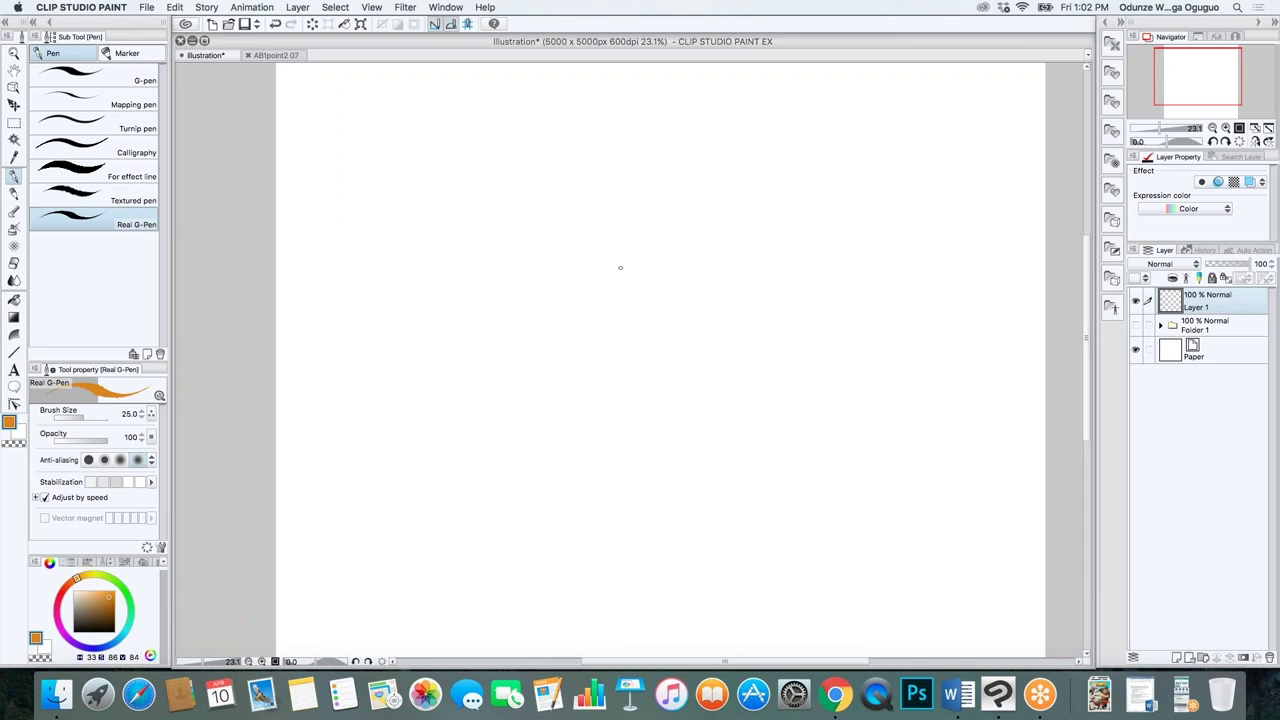
scroll(620, 267, up, 1)
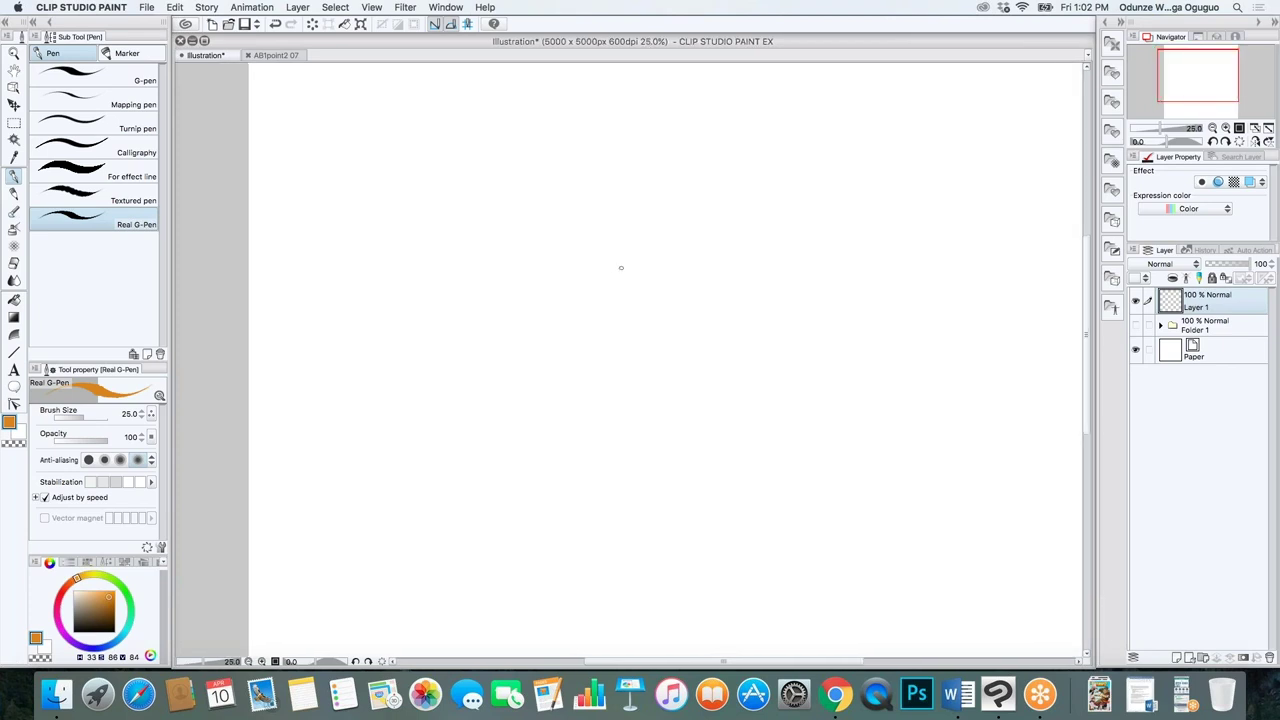
drag(729, 662, 737, 662)
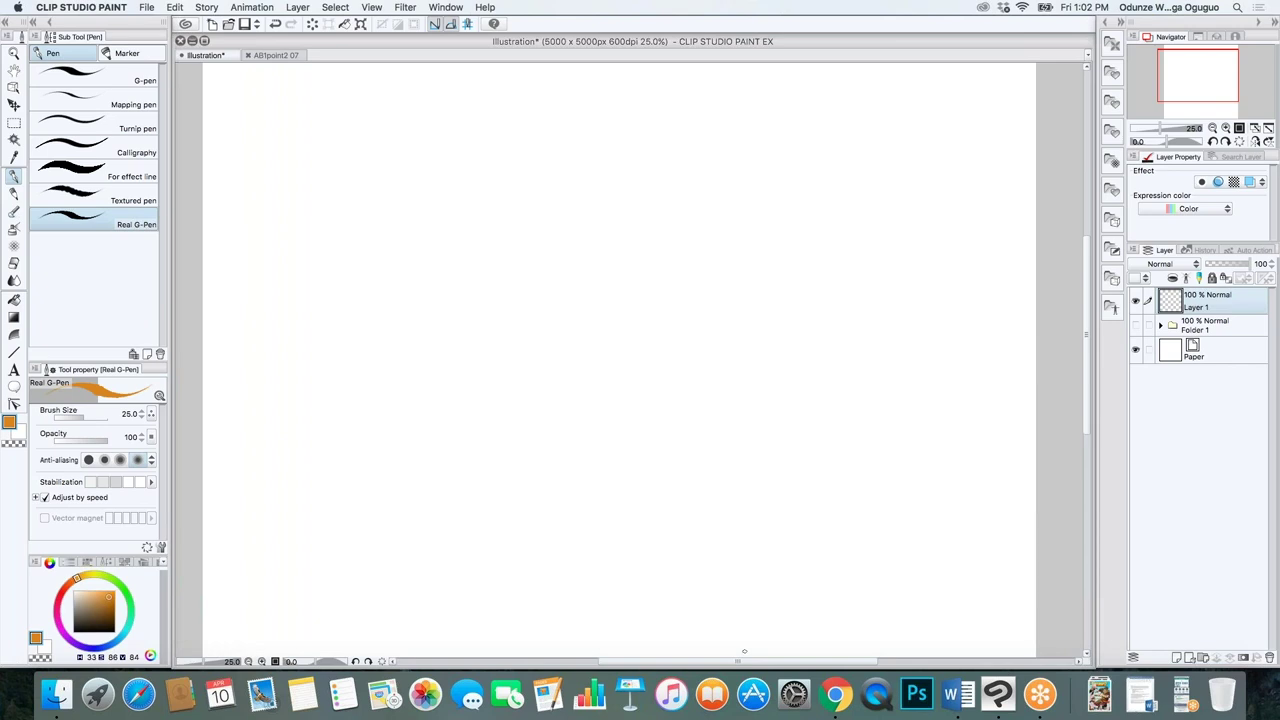
drag(1088, 340, 1091, 314)
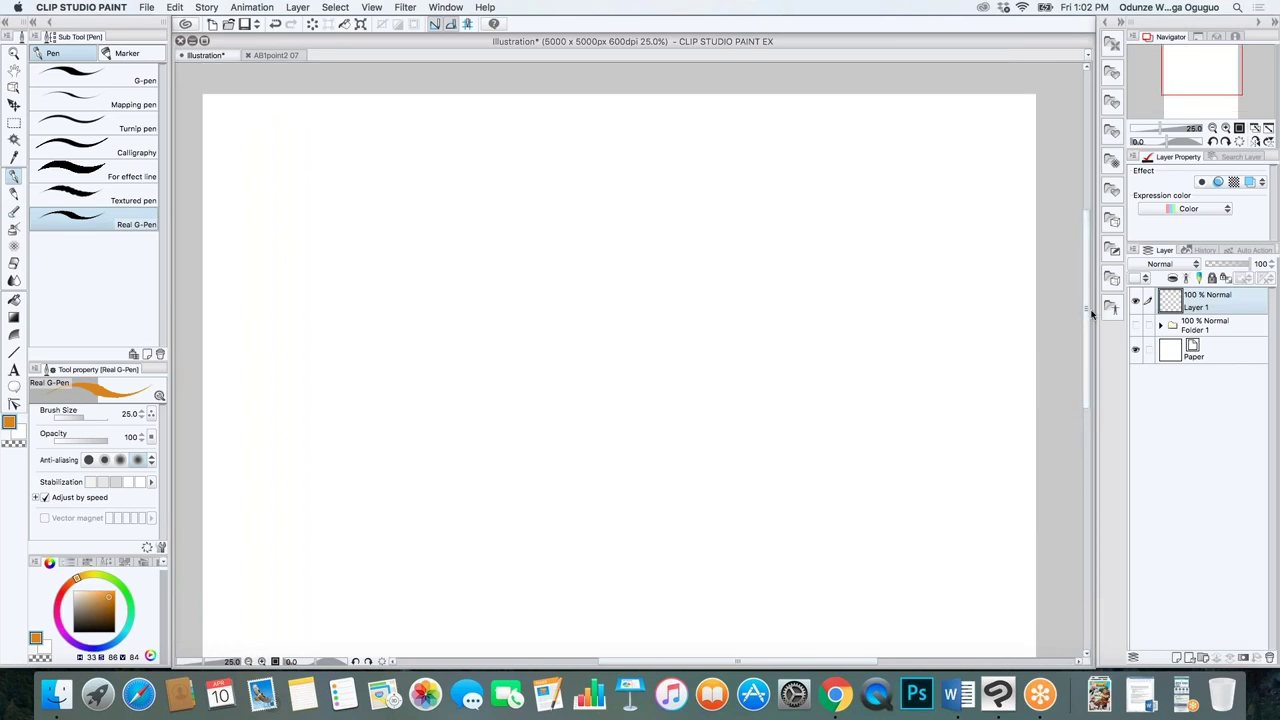
click(836, 695)
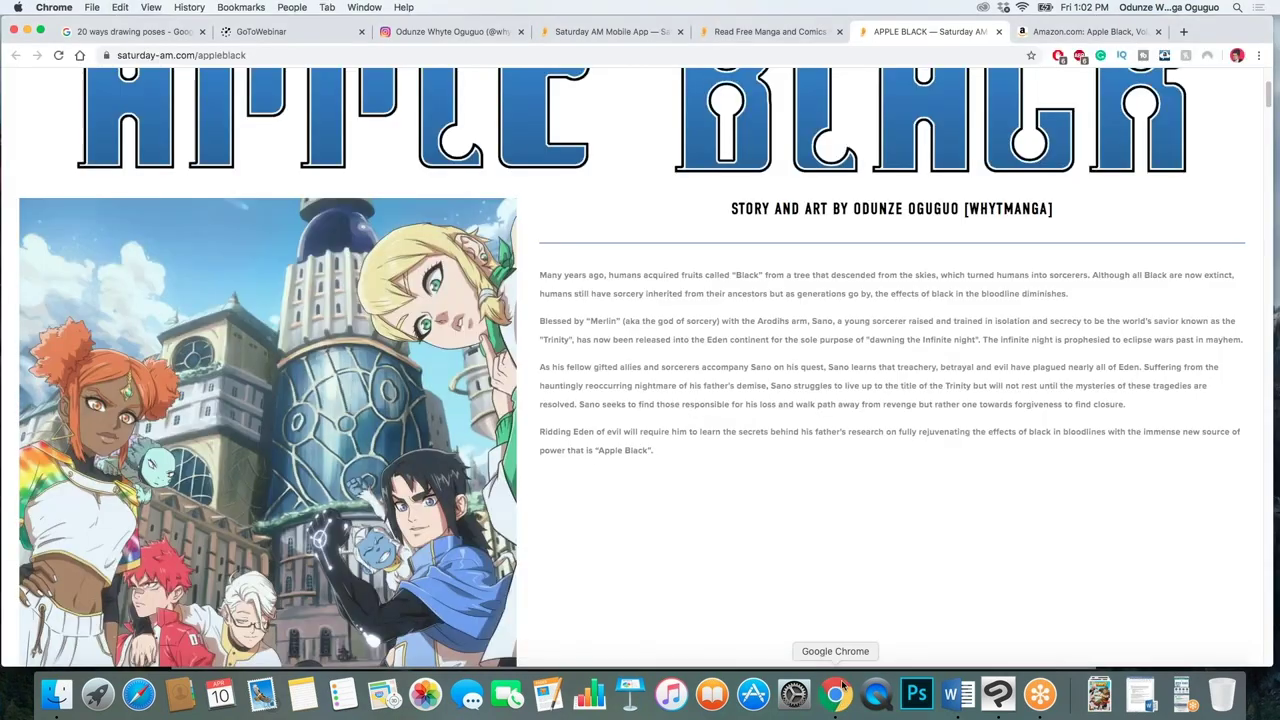
click(166, 35)
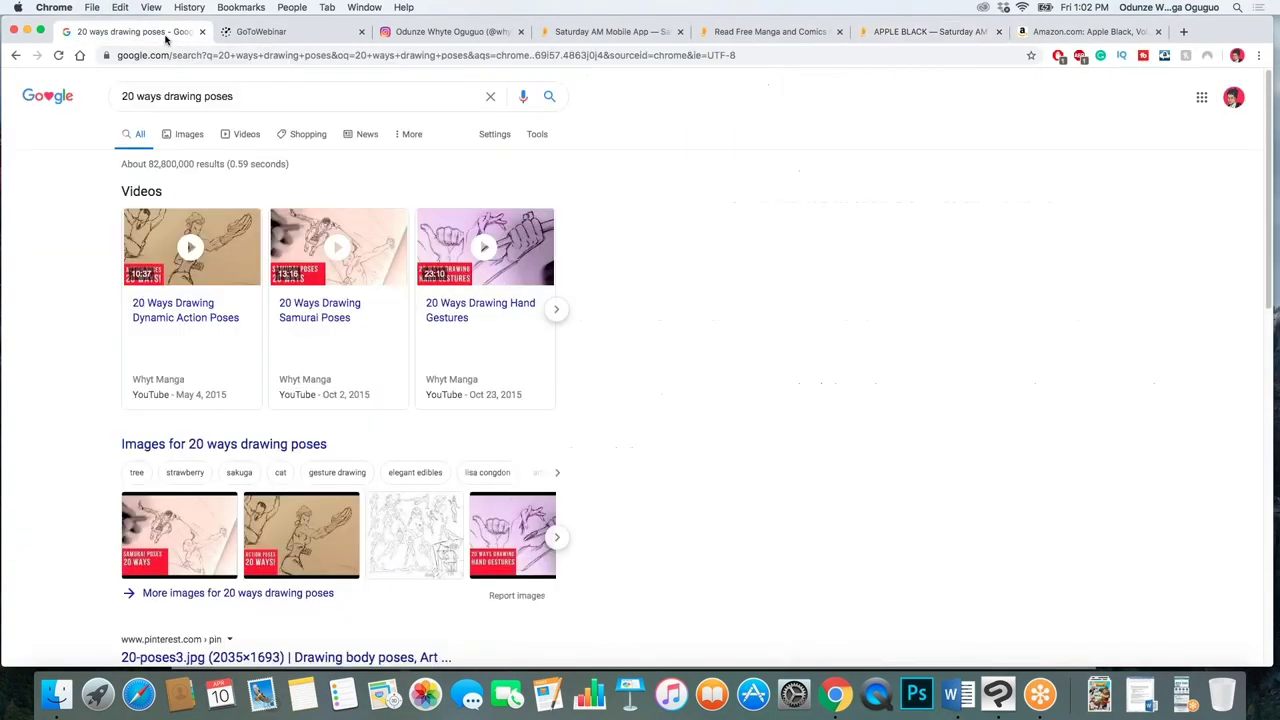
mouse_move(193, 311)
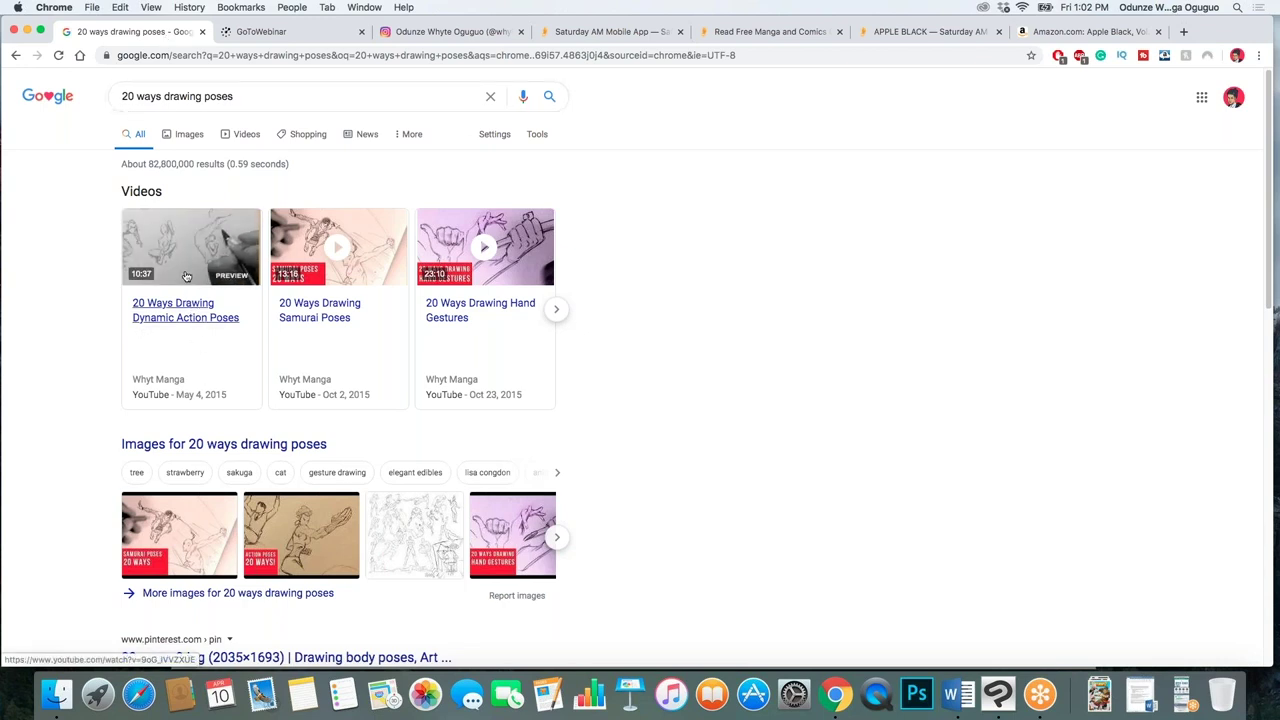
mouse_move(338, 316)
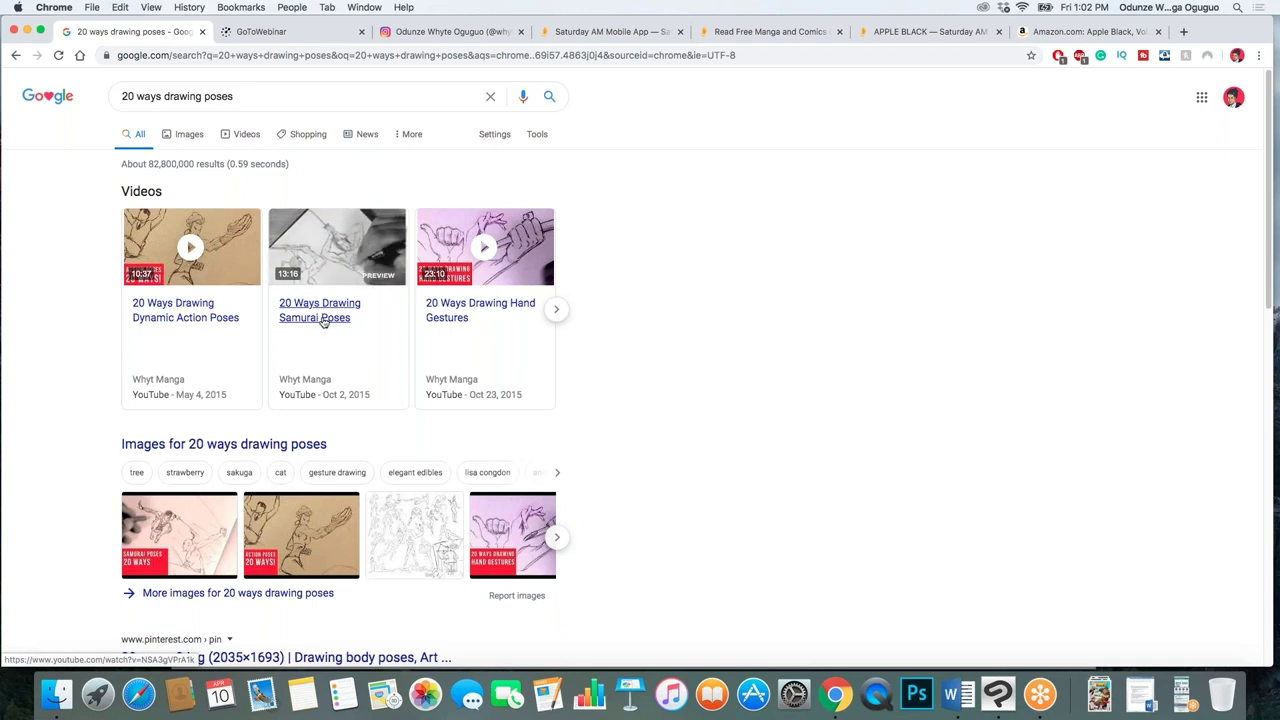
mouse_move(214, 286)
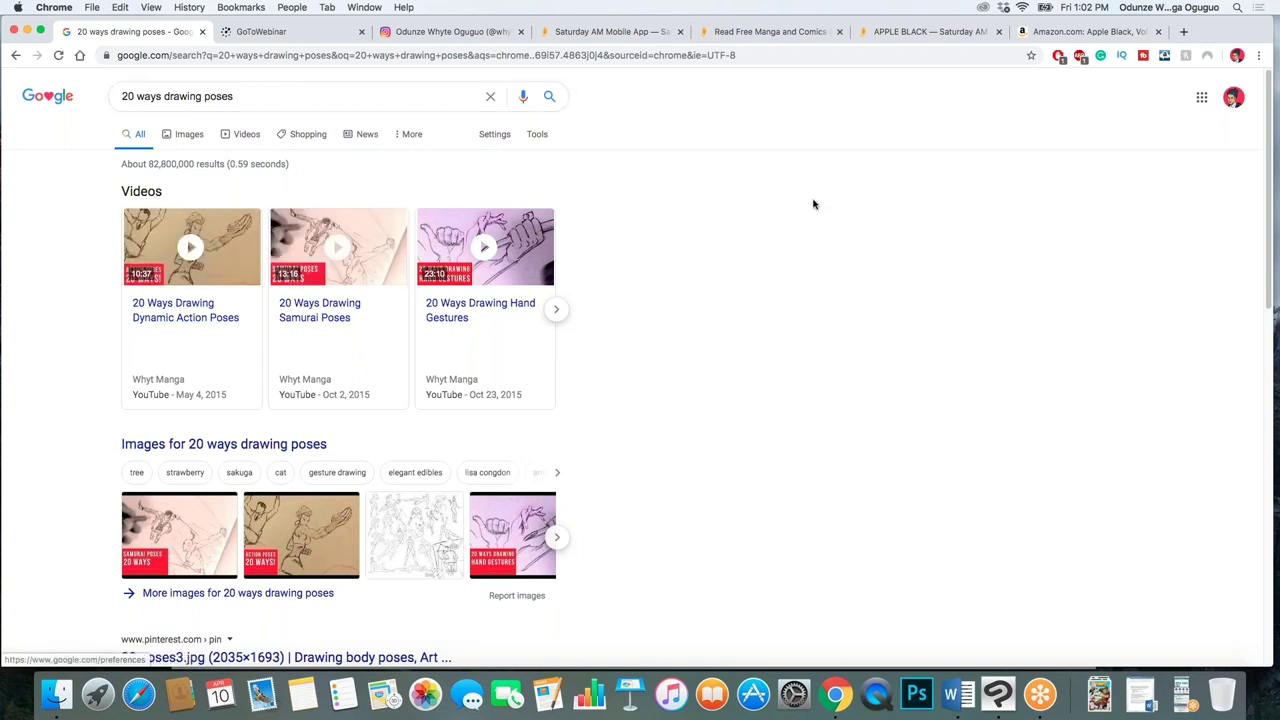
click(1000, 692)
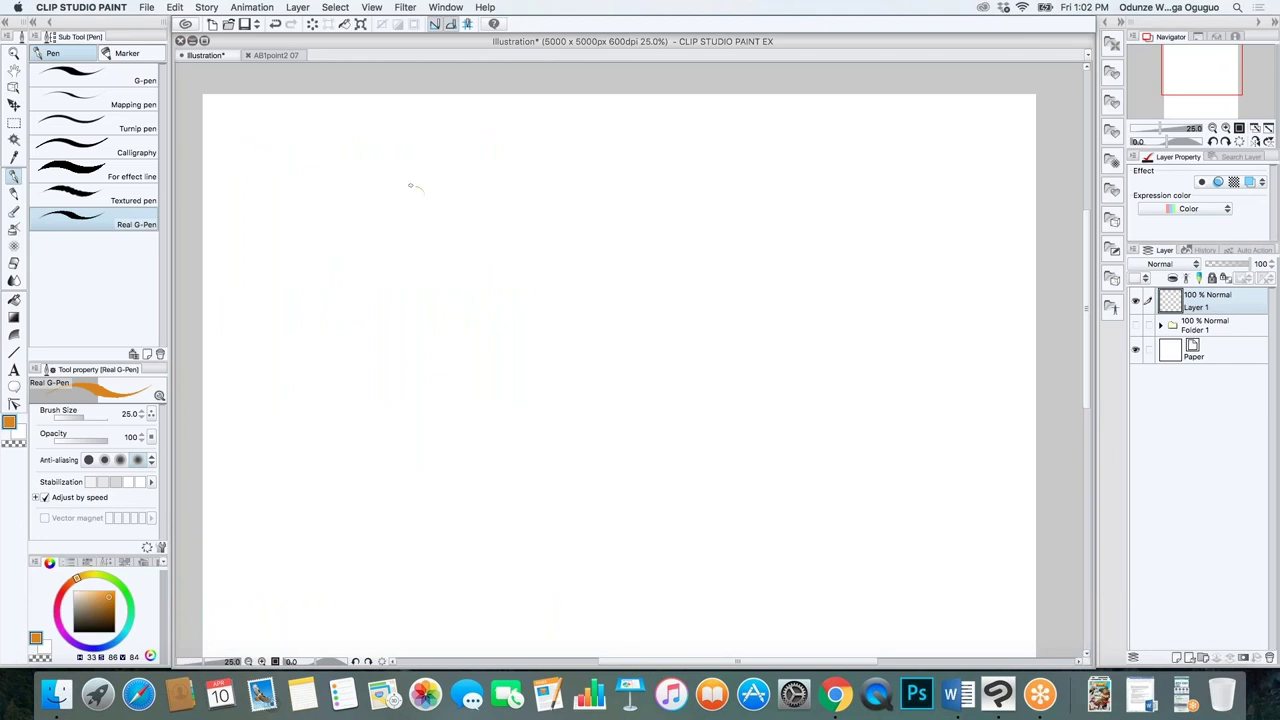
Draw a first orange arc near the page's upper left on Layer 1 with the pen
key(p)
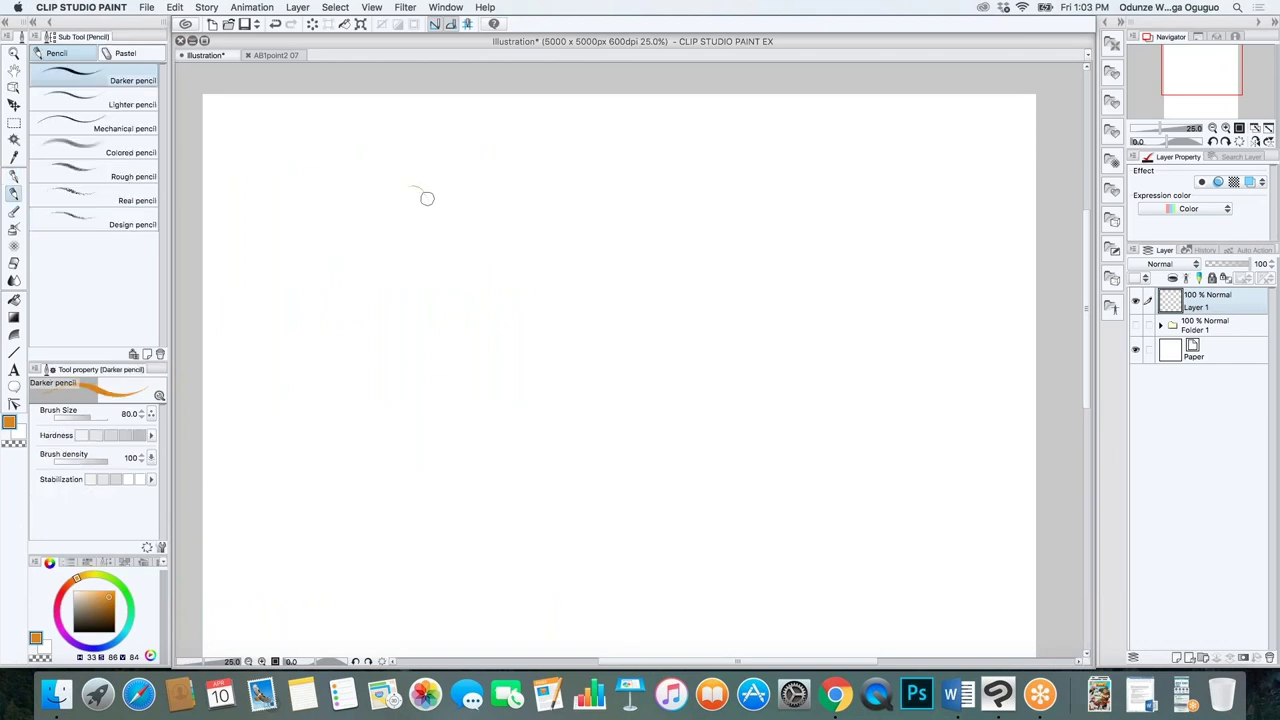
key(p)
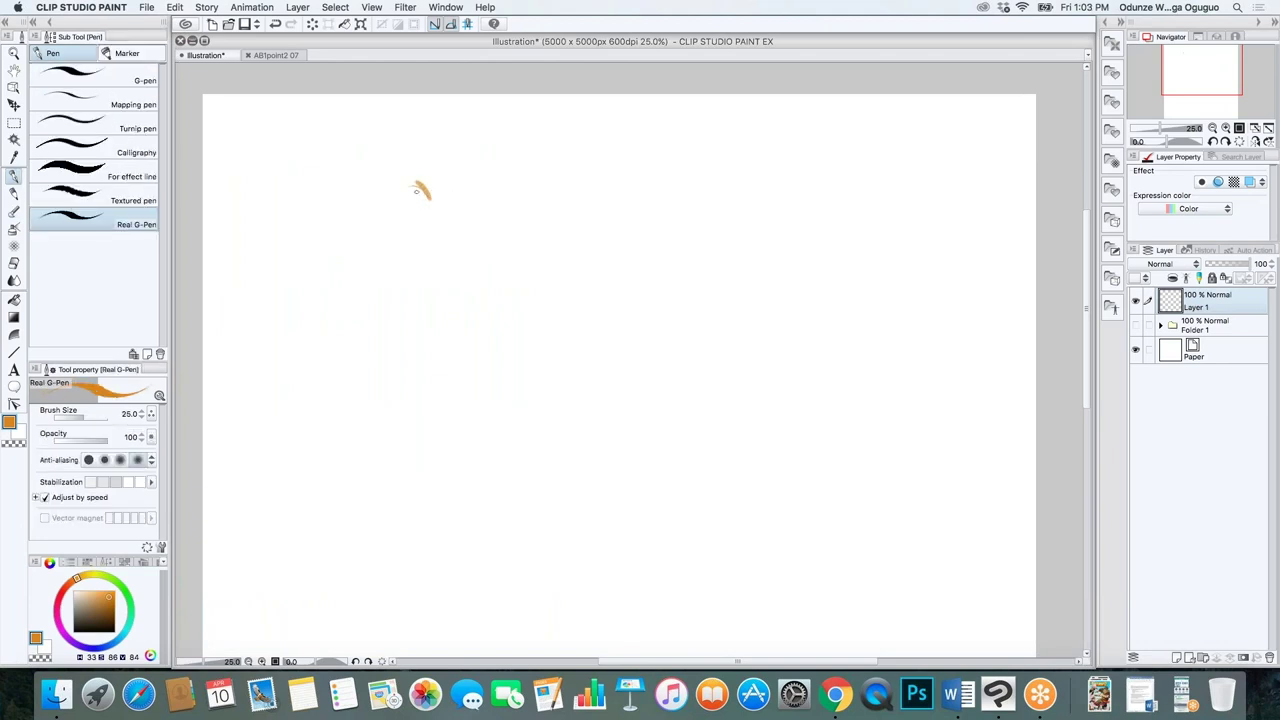
mouse_move(420, 187)
mouse_down()
mouse_move(437, 211)
mouse_move(385, 212)
mouse_up()
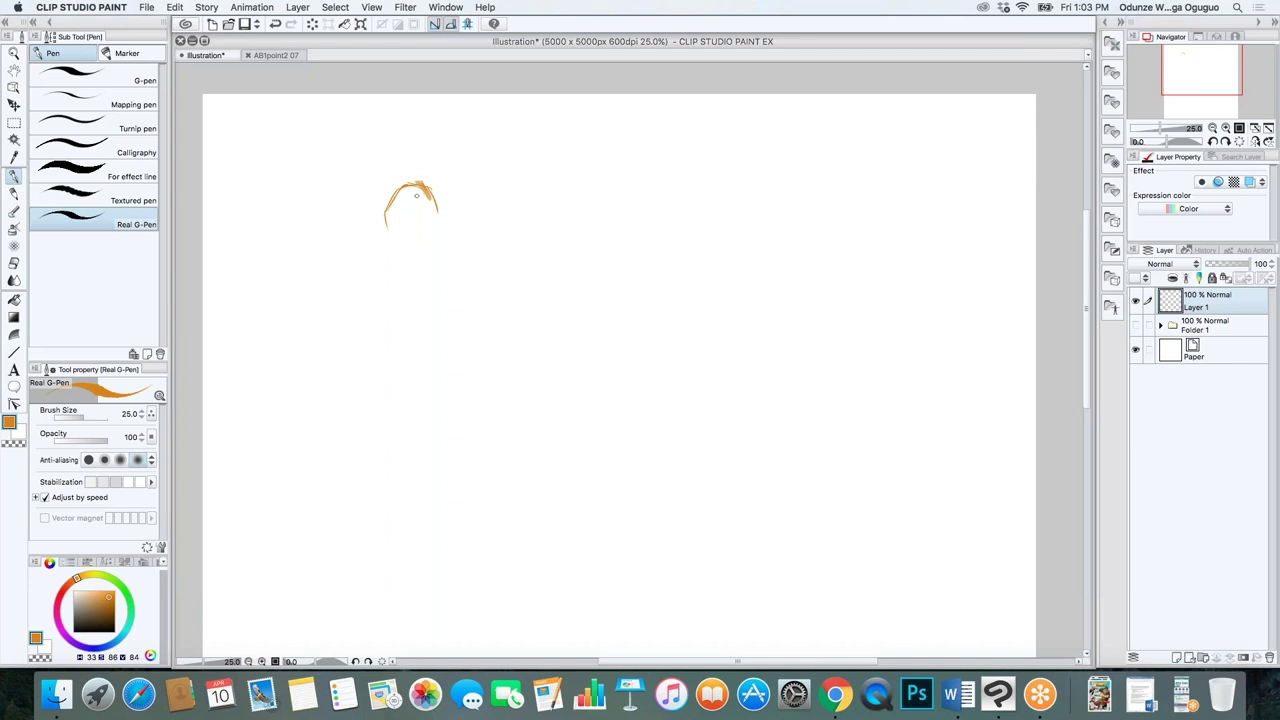
Erase the stray orange stroke with the Hard eraser, then begin a head curve with the Real G-Pen
key(e)
drag(437, 211, 397, 189)
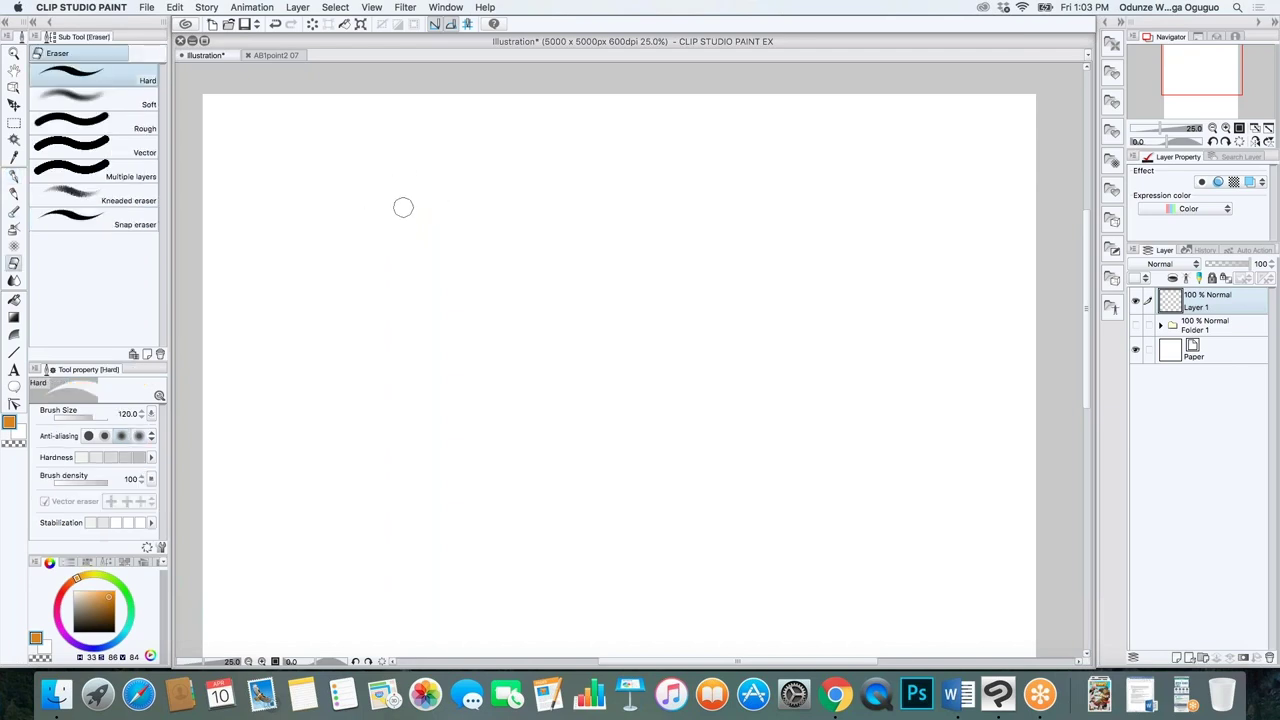
key(p)
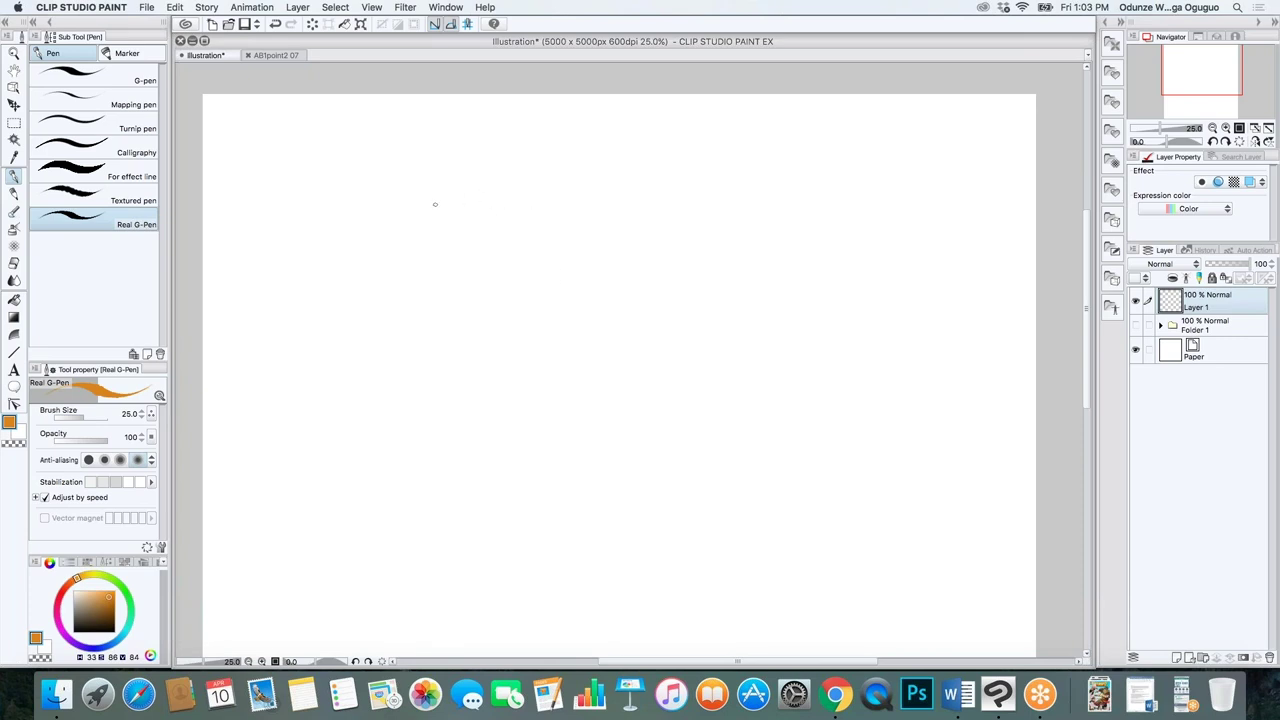
mouse_move(389, 212)
mouse_down()
mouse_move(381, 167)
mouse_move(408, 153)
mouse_move(429, 200)
mouse_up()
Complete the boxy upturned head with centre guide lines and a jaw line
mouse_move(404, 153)
mouse_down()
mouse_move(386, 210)
mouse_move(381, 174)
mouse_move(393, 212)
mouse_move(435, 190)
mouse_move(379, 196)
mouse_move(380, 209)
mouse_move(431, 189)
mouse_move(409, 219)
mouse_up()
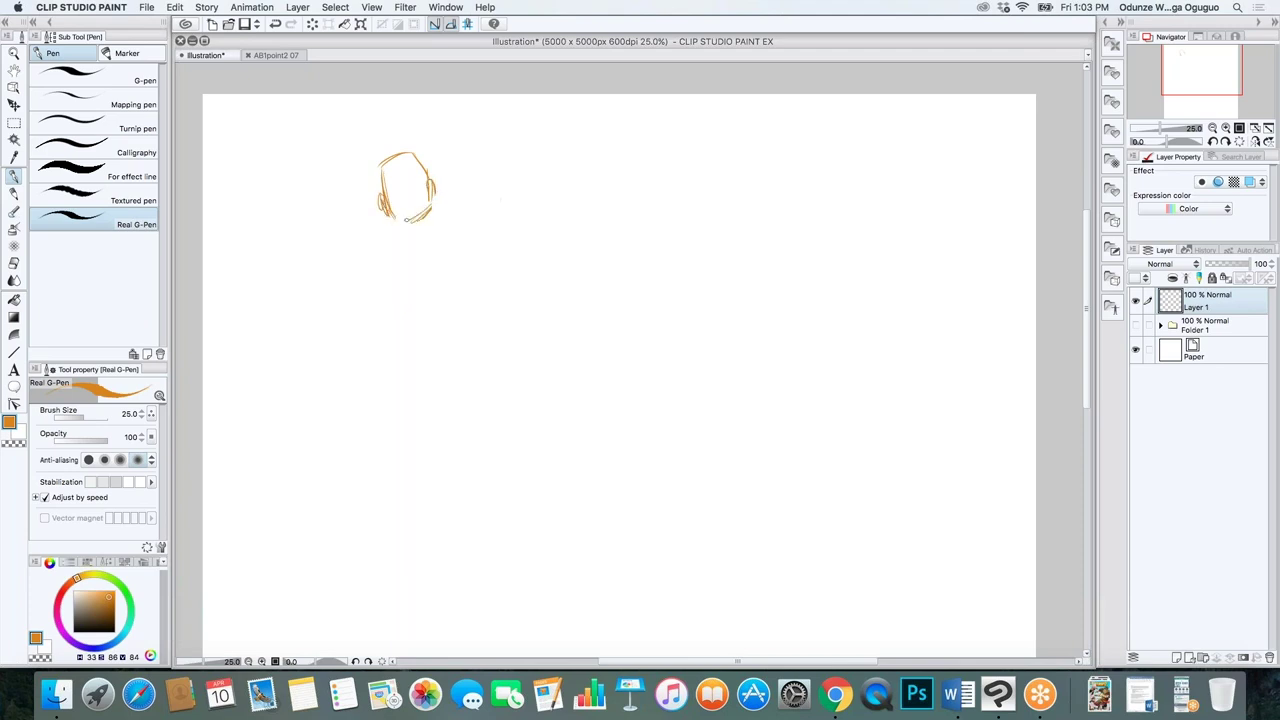
scroll(409, 94, up, 3)
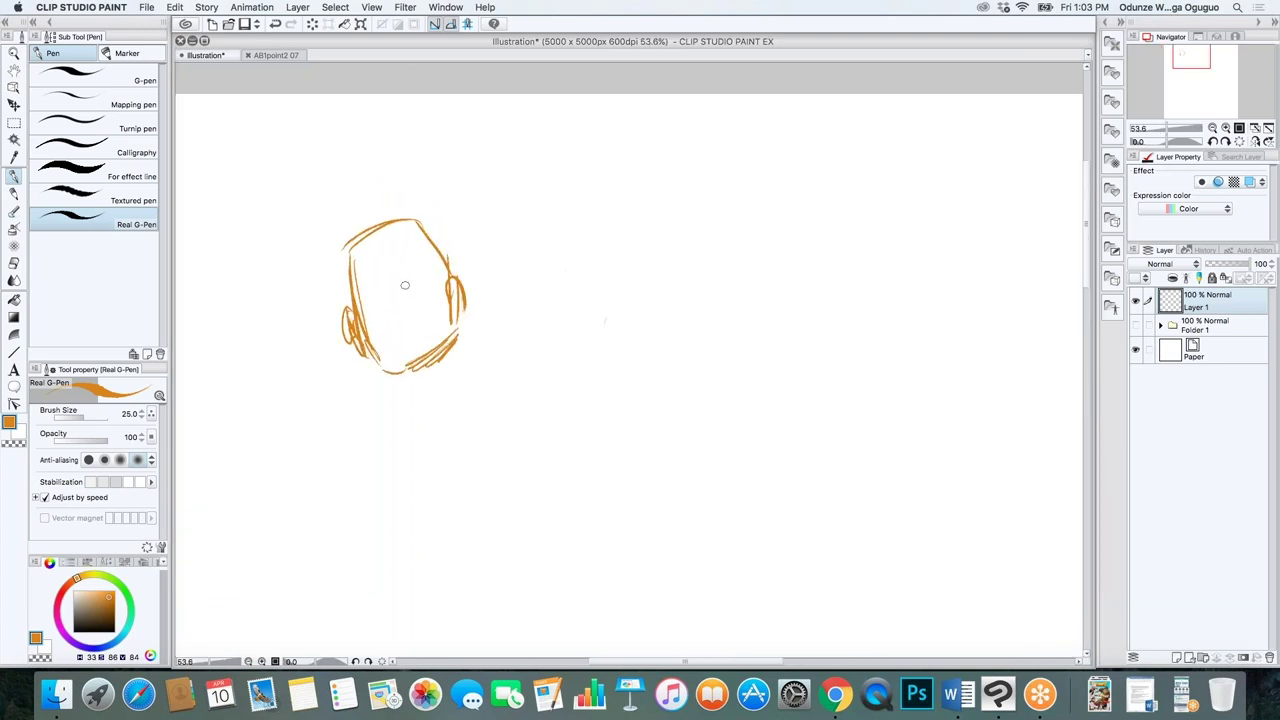
mouse_move(392, 226)
mouse_down()
mouse_move(397, 371)
mouse_move(379, 326)
mouse_up()
mouse_move(360, 282)
mouse_down()
mouse_move(428, 282)
mouse_move(359, 309)
mouse_move(417, 291)
mouse_move(376, 270)
mouse_move(450, 312)
mouse_up()
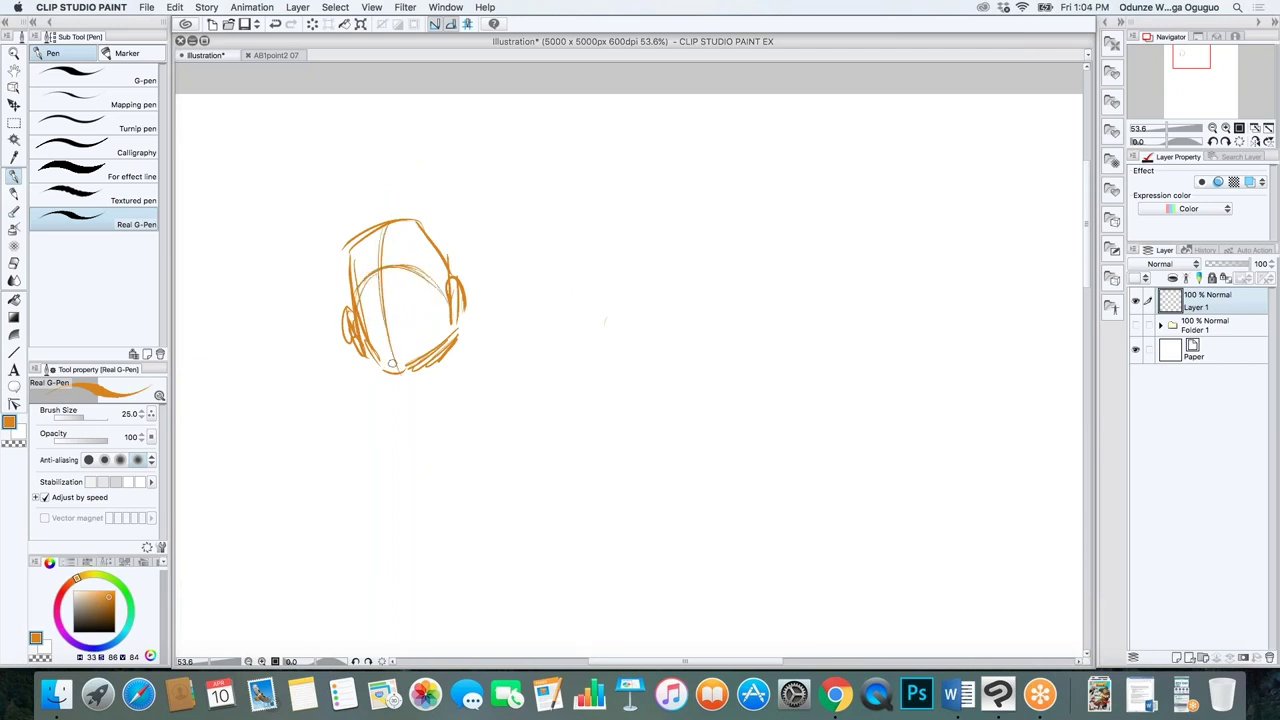
mouse_move(368, 352)
mouse_down()
mouse_move(440, 343)
mouse_move(370, 356)
mouse_move(404, 345)
mouse_move(430, 366)
mouse_move(397, 352)
mouse_move(472, 310)
mouse_move(452, 330)
mouse_move(358, 320)
mouse_move(374, 352)
mouse_move(356, 333)
mouse_up()
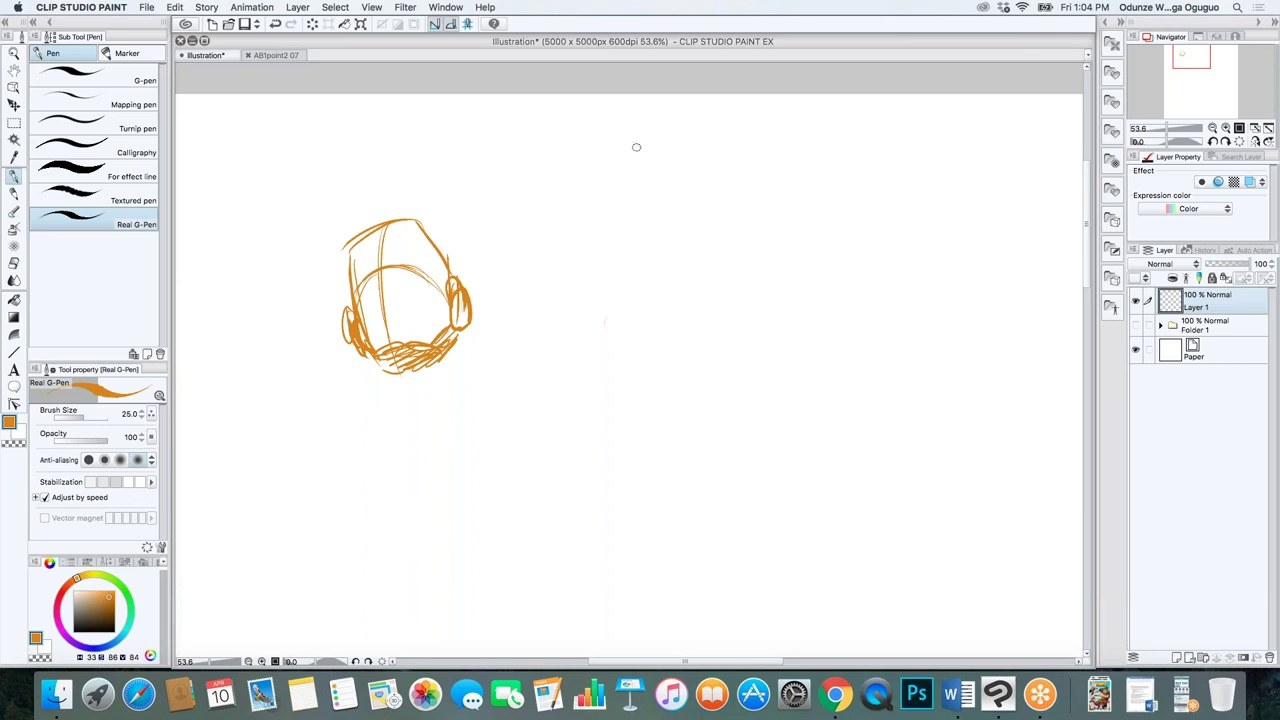
Outline a second oval head to the right with crosshair guide lines
mouse_move(607, 200)
mouse_down()
mouse_move(658, 139)
mouse_move(670, 215)
mouse_up()
mouse_move(616, 142)
mouse_down()
mouse_move(662, 132)
mouse_move(625, 238)
mouse_up()
mouse_move(670, 150)
mouse_down()
mouse_move(667, 207)
mouse_move(645, 240)
mouse_up()
drag(638, 142, 637, 243)
mouse_move(605, 188)
mouse_down()
mouse_move(670, 186)
mouse_move(679, 198)
mouse_up()
Add both ears, a brow arc and hairline arcs to the right head
drag(598, 172, 603, 201)
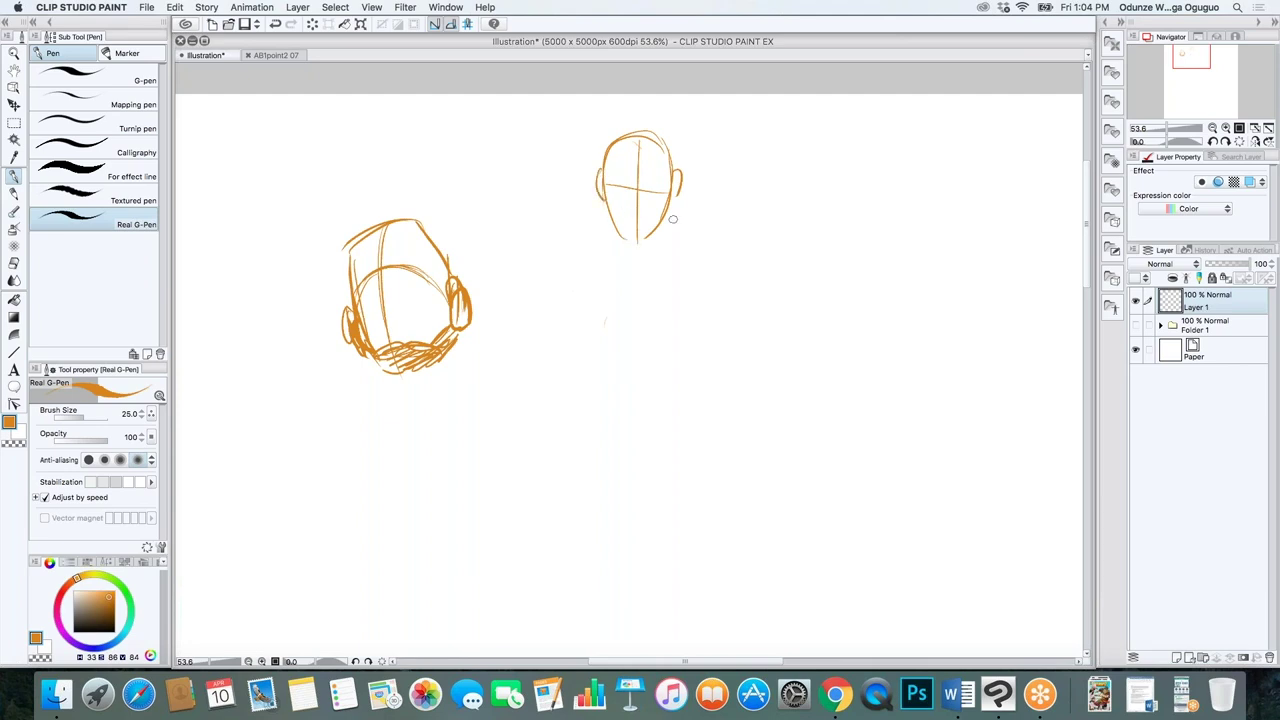
drag(680, 186, 672, 216)
mouse_move(604, 190)
mouse_down()
mouse_move(610, 226)
mouse_move(662, 208)
mouse_move(628, 202)
mouse_up()
mouse_move(638, 136)
mouse_down()
mouse_move(637, 182)
mouse_move(670, 166)
mouse_move(628, 166)
mouse_up()
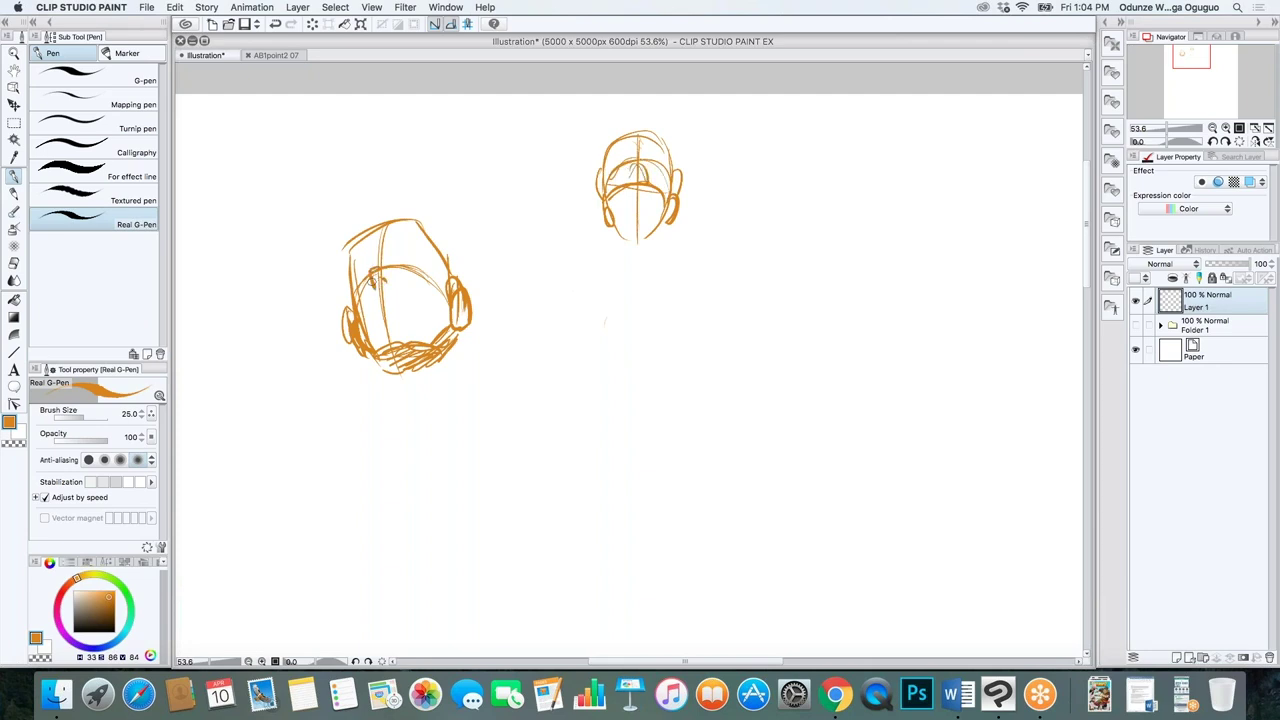
Sketch the left head's nose, mouth, eye sockets, chin shading and hair
drag(378, 306, 406, 302)
mouse_move(386, 260)
mouse_down()
mouse_move(368, 287)
mouse_move(376, 270)
mouse_move(354, 282)
mouse_move(432, 266)
mouse_up()
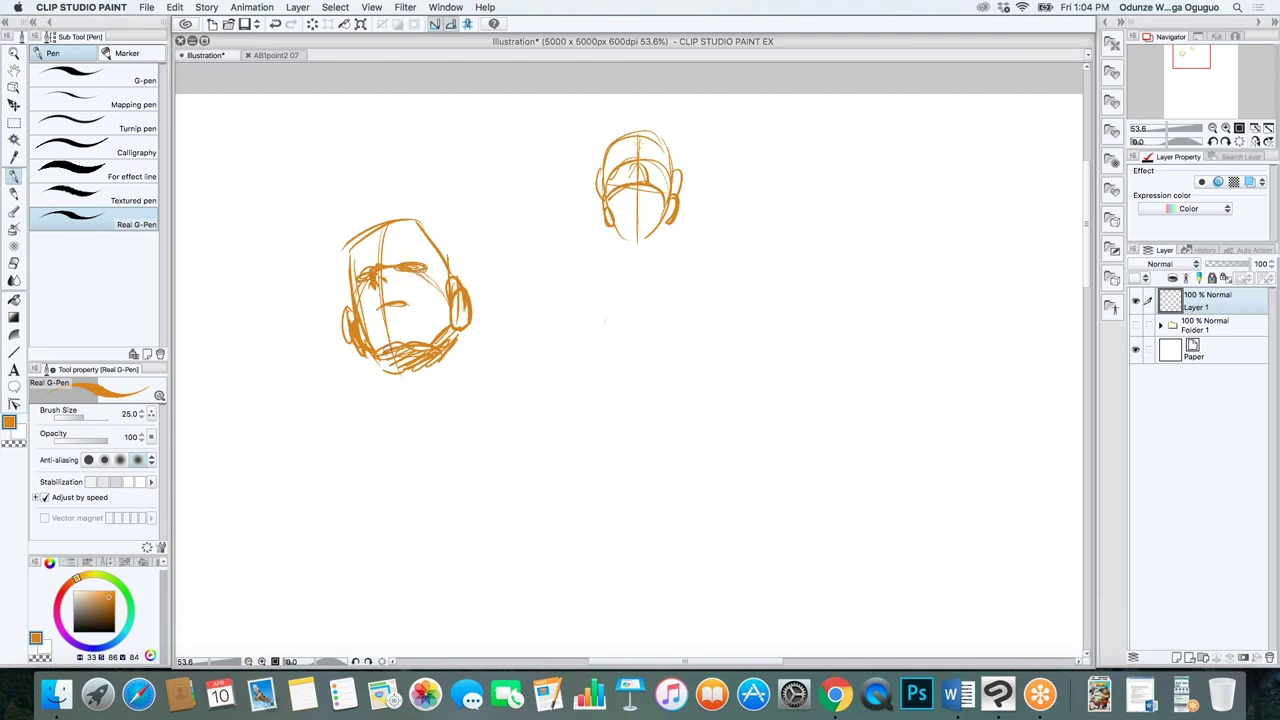
drag(388, 342, 446, 336)
drag(356, 240, 362, 286)
drag(360, 252, 418, 236)
mouse_move(364, 250)
mouse_down()
mouse_move(420, 239)
mouse_move(409, 229)
mouse_move(451, 289)
mouse_up()
drag(416, 233, 446, 288)
mouse_move(346, 258)
mouse_down()
mouse_move(386, 232)
mouse_move(354, 266)
mouse_up()
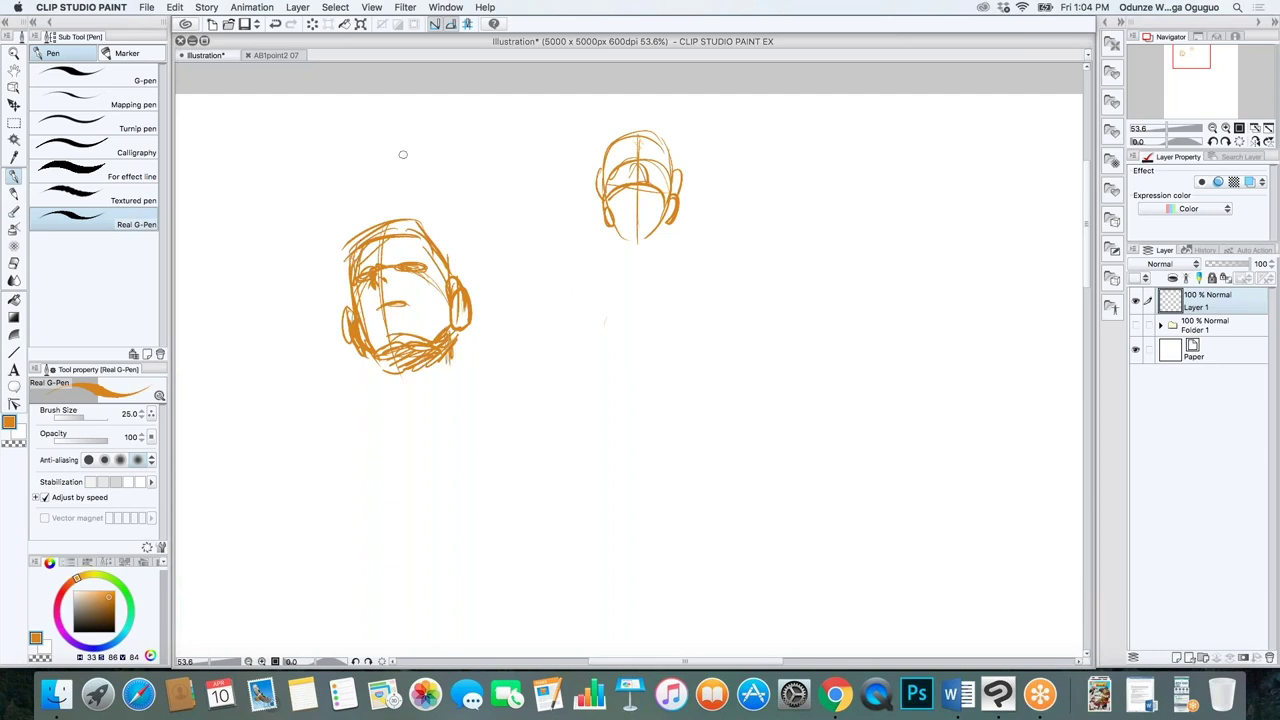
scroll(402, 154, down, 3)
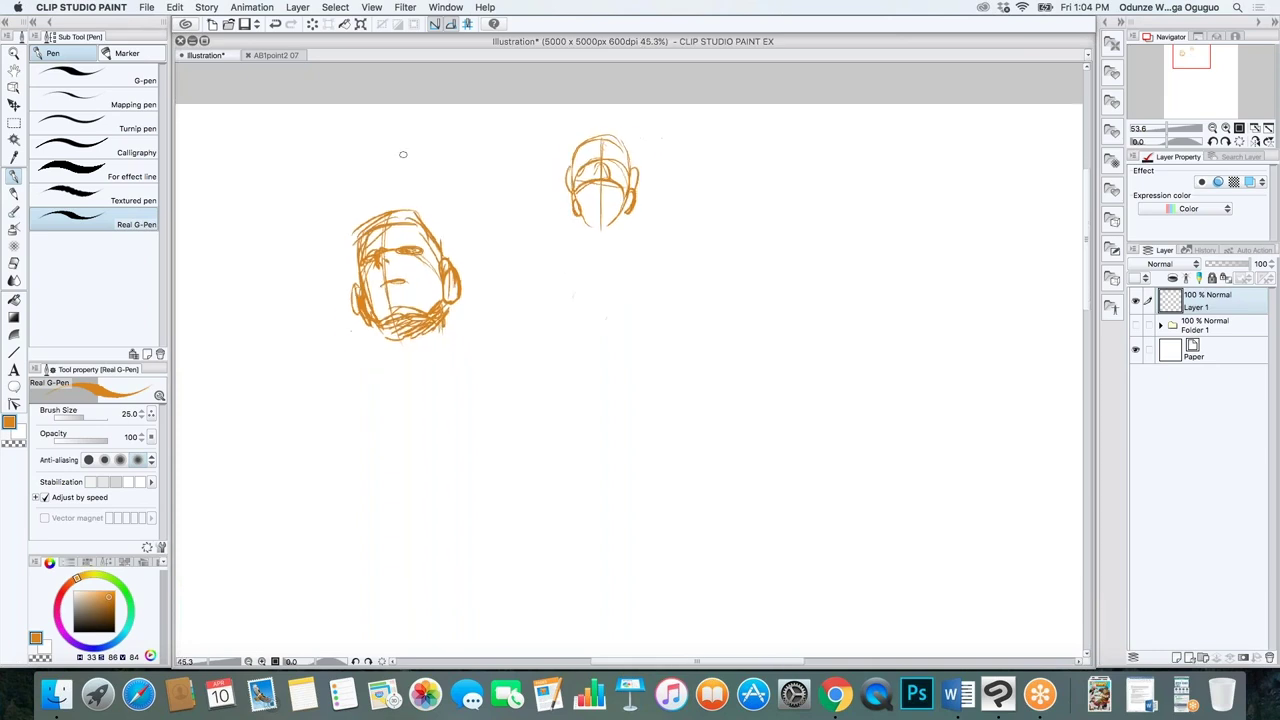
Sketch the chin, shoulders, upper arms, torso edge and two forearms under the bearded head
mouse_move(370, 300)
mouse_down()
mouse_move(457, 277)
mouse_move(337, 314)
mouse_move(462, 272)
mouse_move(358, 298)
mouse_move(487, 280)
mouse_move(340, 320)
mouse_move(392, 288)
mouse_up()
mouse_move(488, 280)
mouse_down()
mouse_move(518, 320)
mouse_move(520, 352)
mouse_up()
drag(478, 282, 516, 396)
mouse_move(338, 316)
mouse_down()
mouse_move(322, 350)
mouse_move(348, 418)
mouse_move(330, 412)
mouse_move(356, 298)
mouse_move(326, 434)
mouse_up()
mouse_move(497, 306)
mouse_down()
mouse_move(503, 410)
mouse_move(406, 413)
mouse_move(395, 442)
mouse_move(344, 446)
mouse_move(428, 432)
mouse_up()
mouse_move(414, 402)
mouse_down()
mouse_move(415, 436)
mouse_move(500, 398)
mouse_move(428, 430)
mouse_up()
drag(452, 282, 504, 394)
drag(462, 290, 488, 370)
Draw the shirt front lines with buttons and the torso's right side and shoulder
mouse_move(390, 290)
mouse_down()
mouse_move(364, 410)
mouse_move(399, 382)
mouse_move(400, 398)
mouse_up()
click(395, 297)
click(393, 298)
click(386, 306)
mouse_move(390, 306)
mouse_down()
mouse_move(382, 366)
mouse_move(396, 404)
mouse_up()
drag(393, 340, 381, 382)
drag(446, 284, 504, 420)
drag(452, 284, 478, 350)
mouse_move(482, 270)
mouse_down()
mouse_move(444, 277)
mouse_move(514, 290)
mouse_move(572, 392)
mouse_move(520, 396)
mouse_move(528, 368)
mouse_move(502, 480)
mouse_up()
Sketch the hand below the right arm and the torso's left side
drag(552, 410, 570, 460)
drag(530, 392, 562, 466)
mouse_move(528, 446)
mouse_down()
mouse_move(564, 484)
mouse_move(506, 476)
mouse_up()
mouse_move(518, 374)
mouse_down()
mouse_move(576, 418)
mouse_move(556, 426)
mouse_up()
drag(322, 368, 316, 388)
mouse_move(350, 312)
mouse_down()
mouse_move(322, 352)
mouse_move(328, 428)
mouse_move(289, 527)
mouse_up()
Extend the leg lines, add a fold below the belt and chest arcs, and refine the forearm
drag(306, 474, 276, 550)
mouse_move(538, 472)
mouse_down()
mouse_move(548, 538)
mouse_move(568, 536)
mouse_up()
drag(316, 436, 302, 554)
drag(306, 478, 294, 558)
drag(302, 496, 298, 556)
mouse_move(376, 430)
mouse_down()
mouse_move(352, 462)
mouse_move(356, 510)
mouse_up()
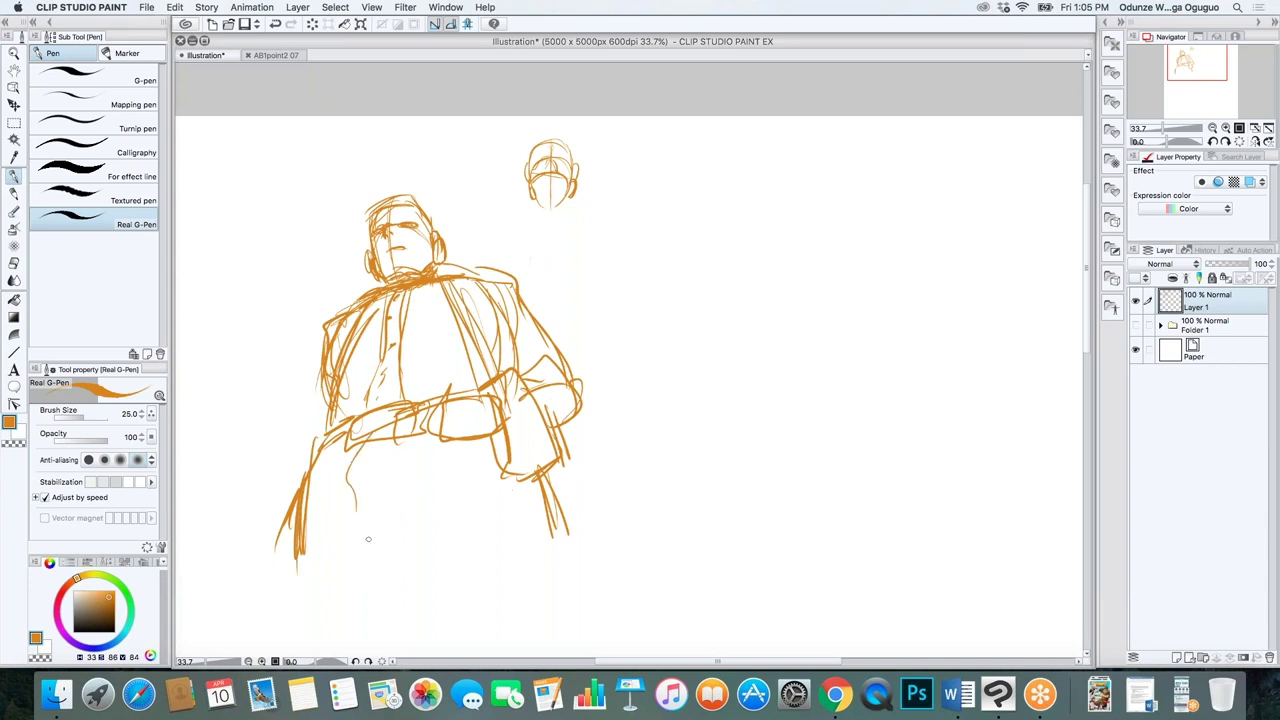
mouse_move(440, 331)
mouse_down()
mouse_move(452, 312)
mouse_move(360, 342)
mouse_up()
mouse_move(519, 418)
mouse_down()
mouse_move(520, 450)
mouse_move(508, 468)
mouse_move(486, 468)
mouse_up()
Start a new oval head with an arch to the right
drag(757, 220, 757, 248)
mouse_move(757, 214)
mouse_down()
mouse_move(771, 195)
mouse_move(794, 227)
mouse_move(789, 258)
mouse_move(756, 222)
mouse_move(756, 260)
mouse_up()
mouse_move(755, 210)
mouse_down()
mouse_move(776, 194)
mouse_move(795, 218)
mouse_move(779, 266)
mouse_move(791, 246)
mouse_move(752, 262)
mouse_move(770, 266)
mouse_up()
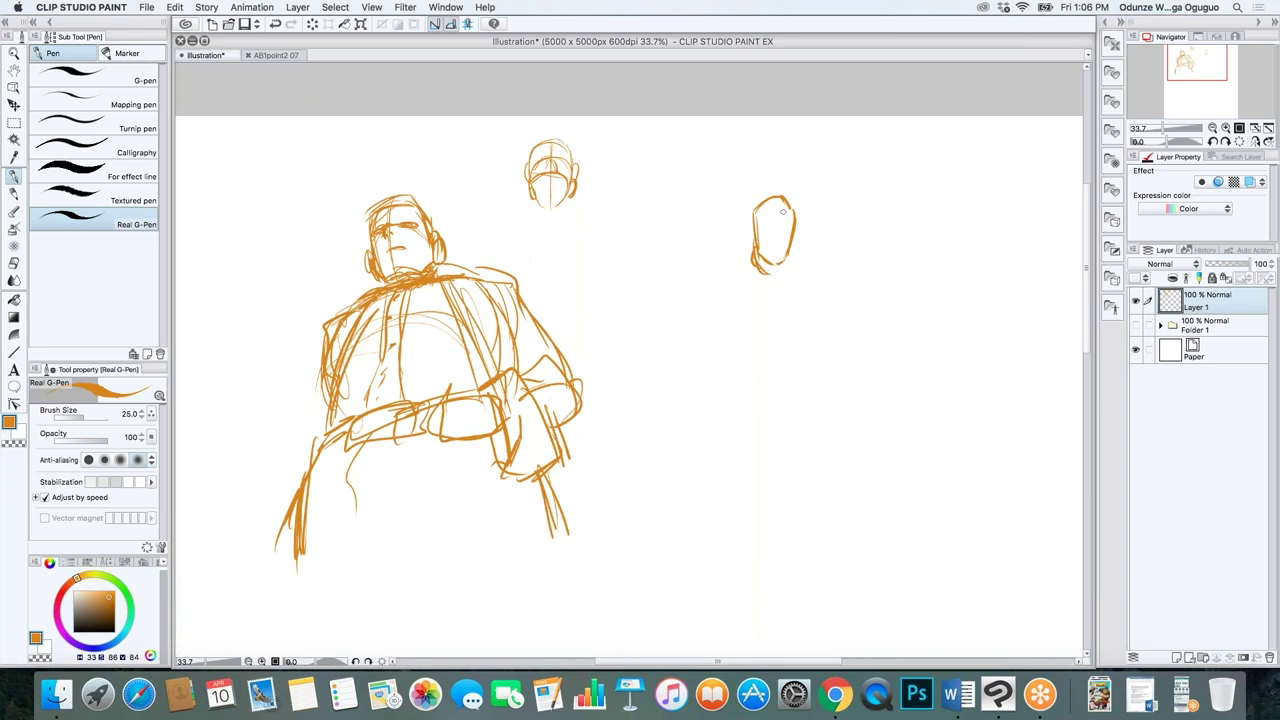
Add shoulders below the oval head, a long vertical sword blade and its hilt
mouse_move(745, 256)
mouse_down()
mouse_move(722, 270)
mouse_move(812, 270)
mouse_up()
drag(710, 238, 734, 388)
drag(706, 214, 738, 388)
drag(720, 304, 732, 366)
mouse_move(710, 230)
mouse_down()
mouse_move(742, 376)
mouse_move(722, 384)
mouse_move(744, 393)
mouse_up()
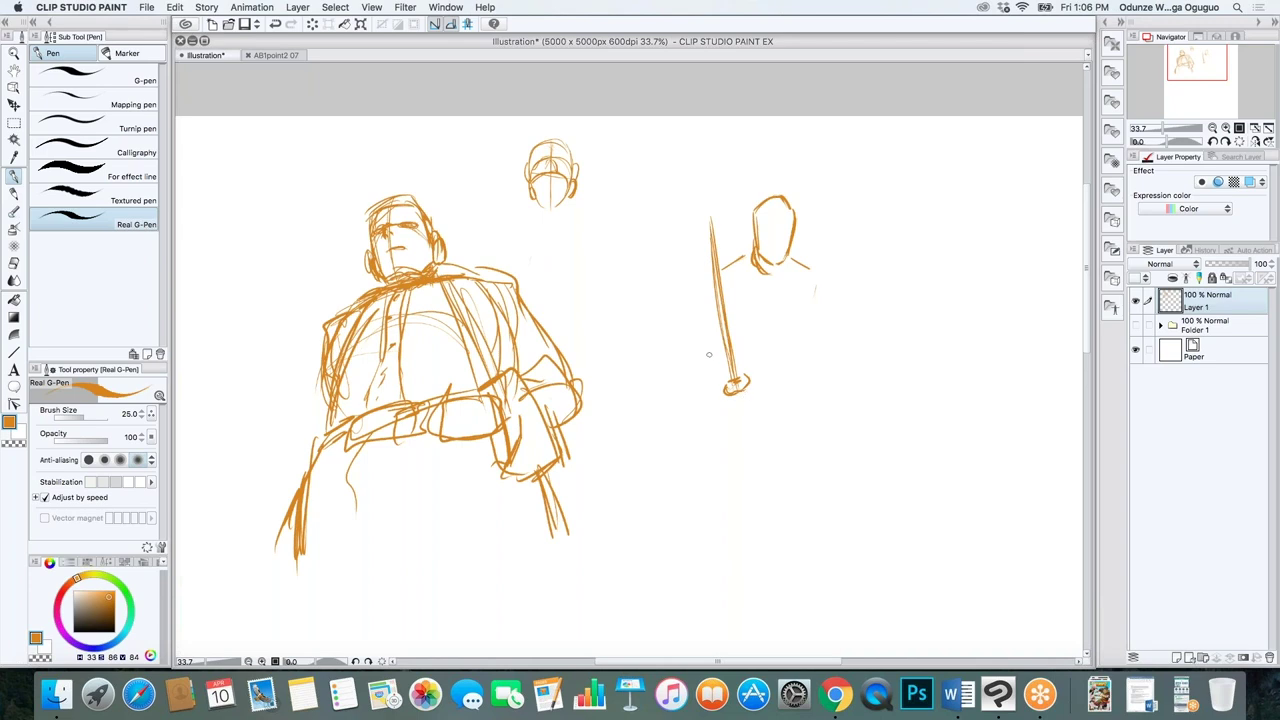
mouse_move(726, 392)
mouse_down()
mouse_move(750, 382)
mouse_move(728, 414)
mouse_move(750, 412)
mouse_move(756, 380)
mouse_up()
Draw the hand with fingers gripping the sword hilt
mouse_move(748, 381)
mouse_down()
mouse_move(758, 401)
mouse_move(738, 403)
mouse_move(747, 409)
mouse_up()
drag(733, 407, 755, 409)
mouse_move(737, 404)
mouse_down()
mouse_move(751, 413)
mouse_move(734, 410)
mouse_up()
mouse_move(724, 392)
mouse_down()
mouse_move(732, 416)
mouse_move(736, 404)
mouse_up()
drag(728, 406, 746, 418)
drag(736, 418, 760, 404)
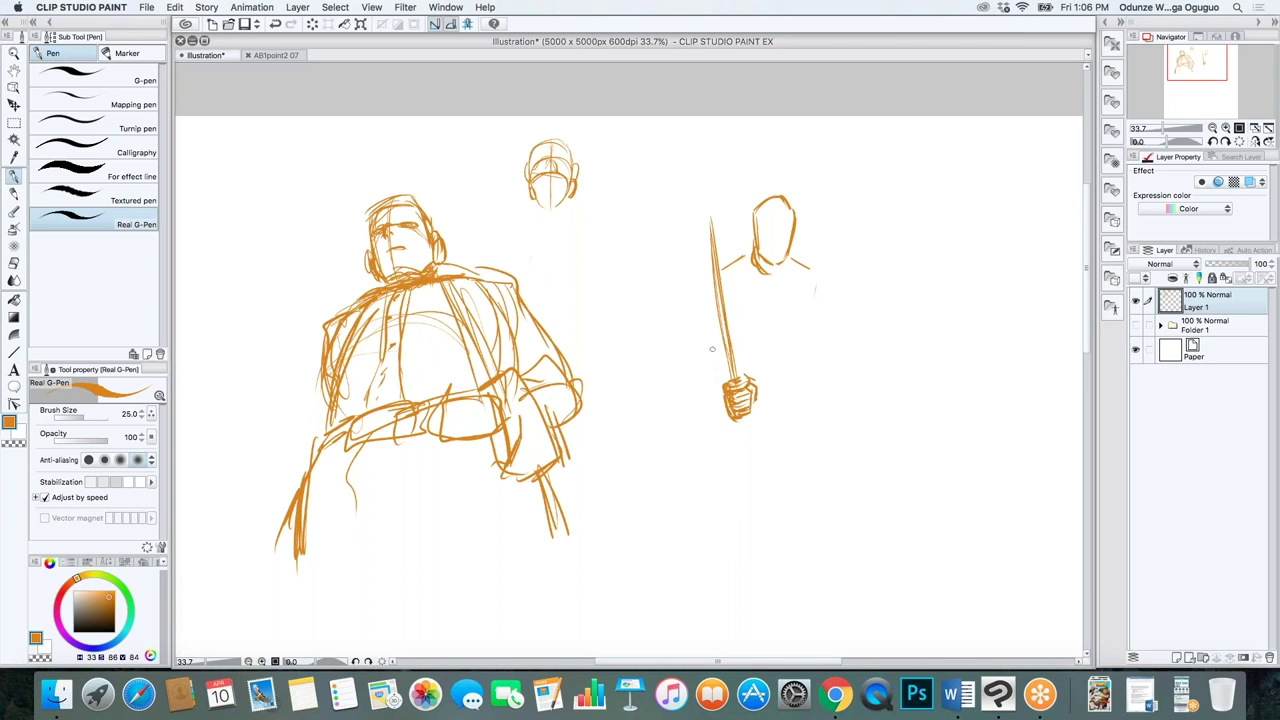
Extend the blade upward and the hilt downward, add the blade's left edge and right arm
mouse_move(698, 168)
mouse_down()
mouse_move(719, 290)
mouse_move(734, 262)
mouse_move(722, 258)
mouse_up()
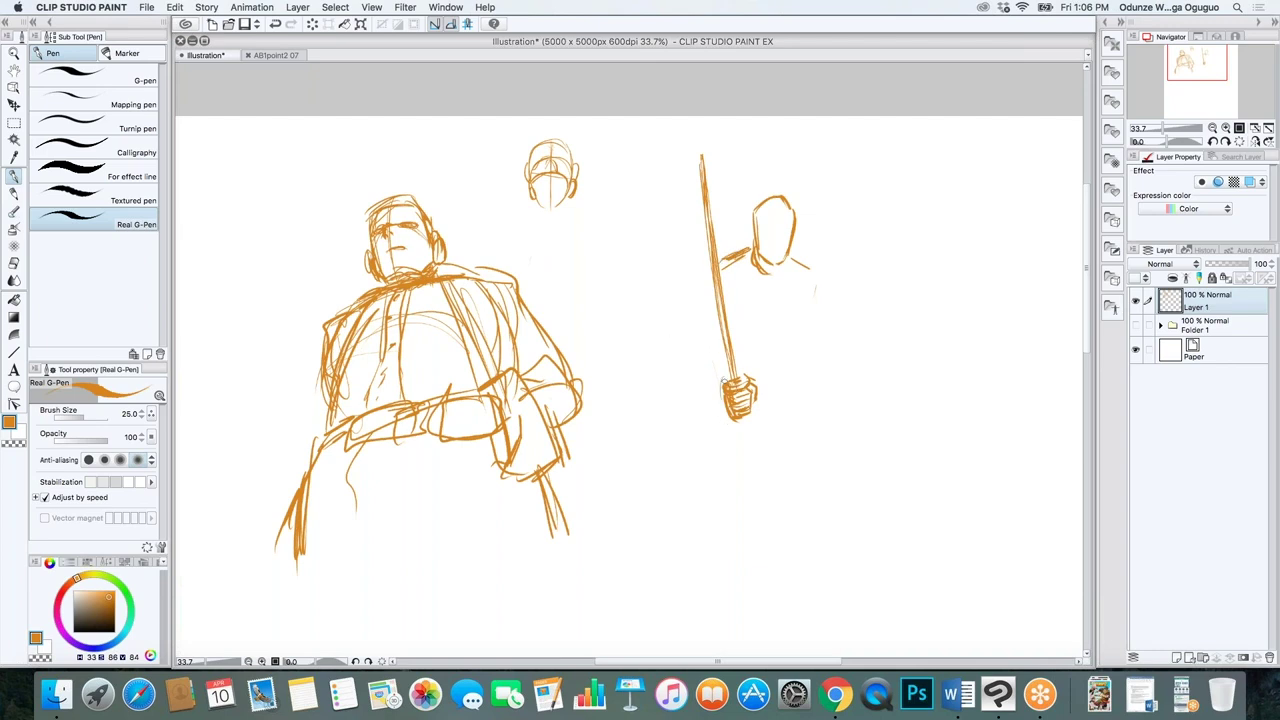
drag(736, 412, 746, 440)
mouse_move(710, 338)
mouse_down()
mouse_move(722, 384)
mouse_move(719, 366)
mouse_up()
drag(707, 286, 713, 344)
drag(705, 268, 710, 300)
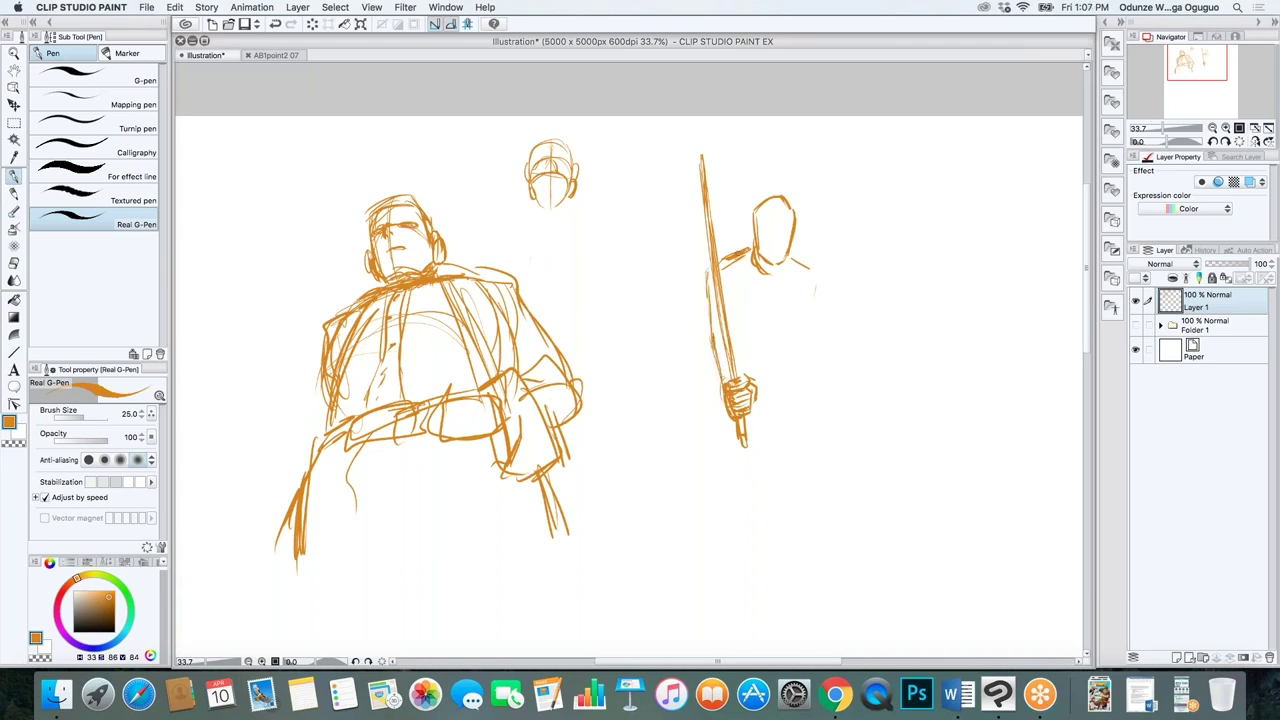
mouse_move(790, 252)
mouse_down()
mouse_move(831, 326)
mouse_move(832, 364)
mouse_move(850, 346)
mouse_move(820, 370)
mouse_up()
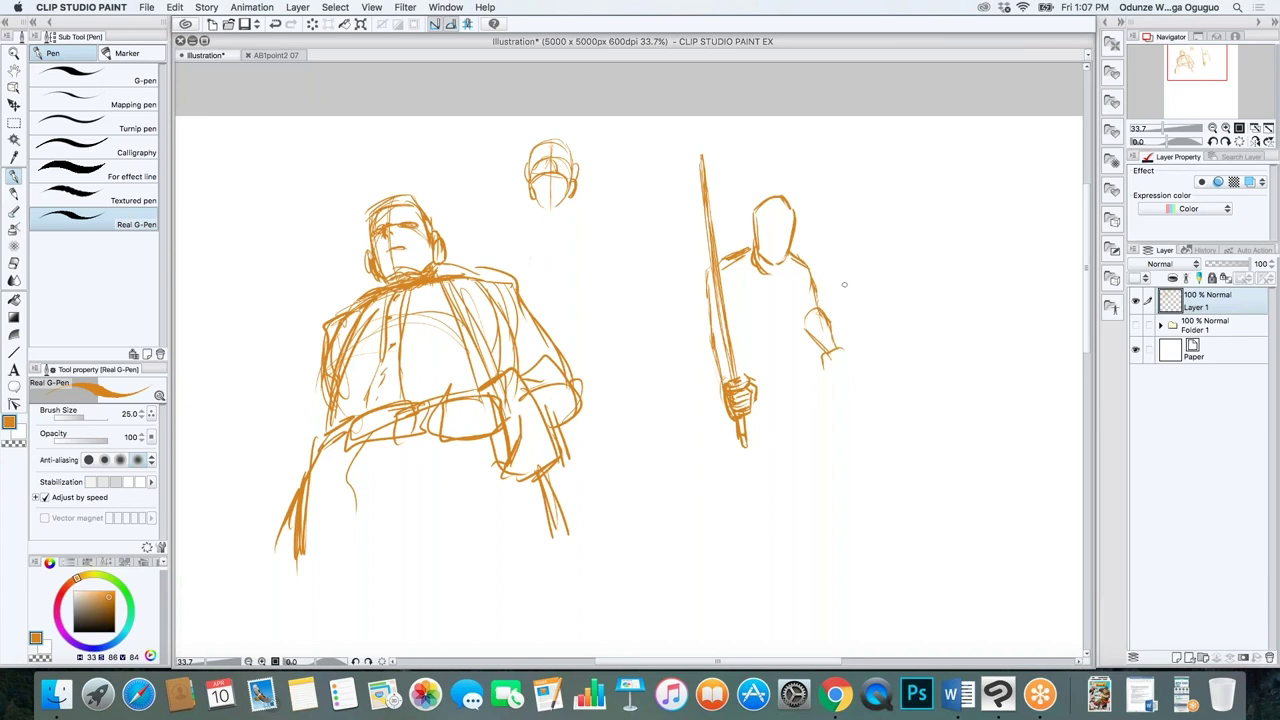
Sketch the sword figure's right hand and a new oval head further right
mouse_move(814, 355)
mouse_down()
mouse_move(822, 375)
mouse_move(844, 363)
mouse_up()
mouse_move(921, 316)
mouse_down()
mouse_move(936, 257)
mouse_move(955, 262)
mouse_move(957, 318)
mouse_up()
drag(958, 274, 950, 320)
drag(930, 258, 917, 322)
drag(708, 662, 732, 662)
mouse_move(838, 315)
mouse_down()
mouse_move(852, 332)
mouse_move(868, 320)
mouse_up()
Draw the new figure's shoulders, body, extended arm with round shield, and torso
mouse_move(788, 310)
mouse_down()
mouse_move(828, 296)
mouse_move(898, 340)
mouse_move(866, 366)
mouse_move(792, 366)
mouse_move(796, 412)
mouse_up()
drag(798, 358, 794, 388)
mouse_move(872, 362)
mouse_down()
mouse_move(858, 394)
mouse_move(780, 430)
mouse_up()
mouse_move(798, 382)
mouse_down()
mouse_move(832, 424)
mouse_move(784, 458)
mouse_move(800, 452)
mouse_move(786, 492)
mouse_move(802, 490)
mouse_move(786, 482)
mouse_up()
drag(859, 399, 884, 490)
drag(830, 422, 882, 566)
Extend the legs, refine the raised arm, and add another shield edge with hatching
drag(855, 510, 860, 556)
drag(867, 554, 861, 578)
drag(893, 316, 910, 302)
mouse_move(885, 332)
mouse_down()
mouse_move(920, 278)
mouse_move(890, 370)
mouse_move(990, 290)
mouse_move(900, 400)
mouse_move(933, 322)
mouse_up()
drag(893, 266, 964, 420)
drag(884, 294, 878, 305)
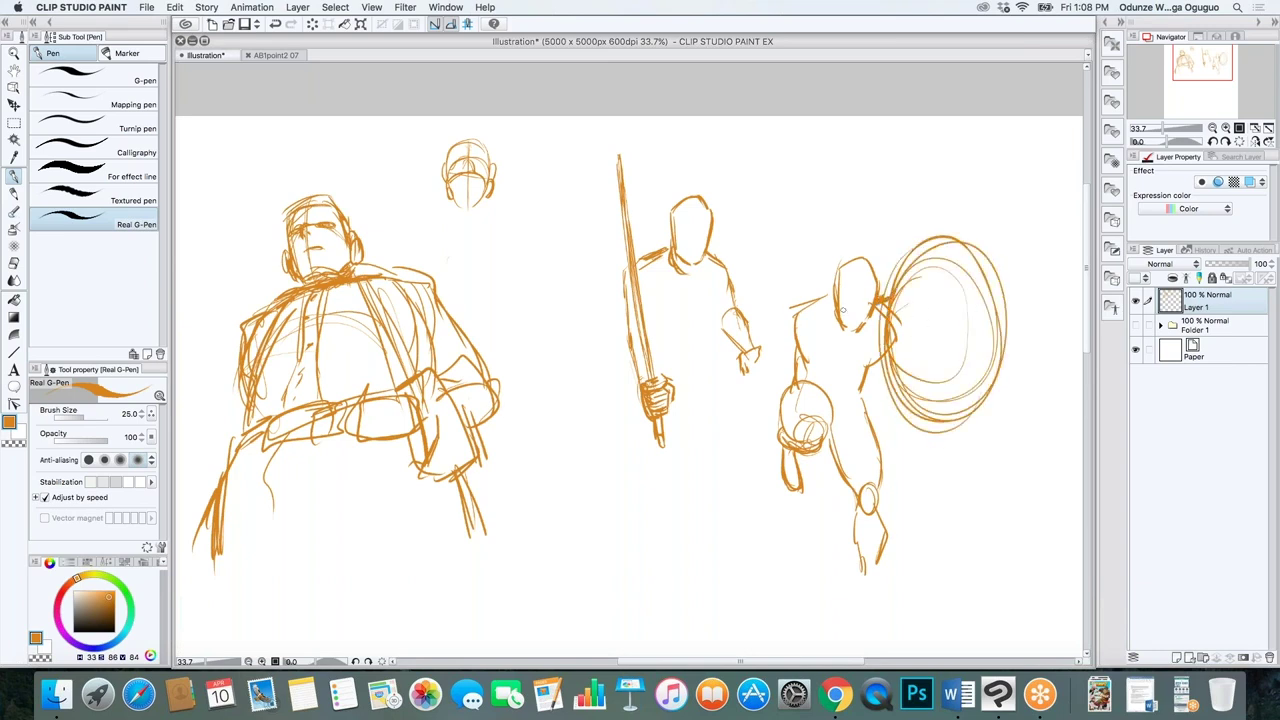
Erase the sword figure's right arm, add a soft glow, and redraw a fist
key(e)
mouse_move(737, 357)
mouse_down()
mouse_move(731, 337)
mouse_move(812, 330)
mouse_move(778, 338)
mouse_move(760, 318)
mouse_move(742, 327)
mouse_move(770, 346)
mouse_move(756, 344)
mouse_move(796, 336)
mouse_move(736, 340)
mouse_up()
key(b)
key(b)
key(p)
mouse_move(762, 338)
mouse_down()
mouse_move(724, 376)
mouse_move(748, 370)
mouse_up()
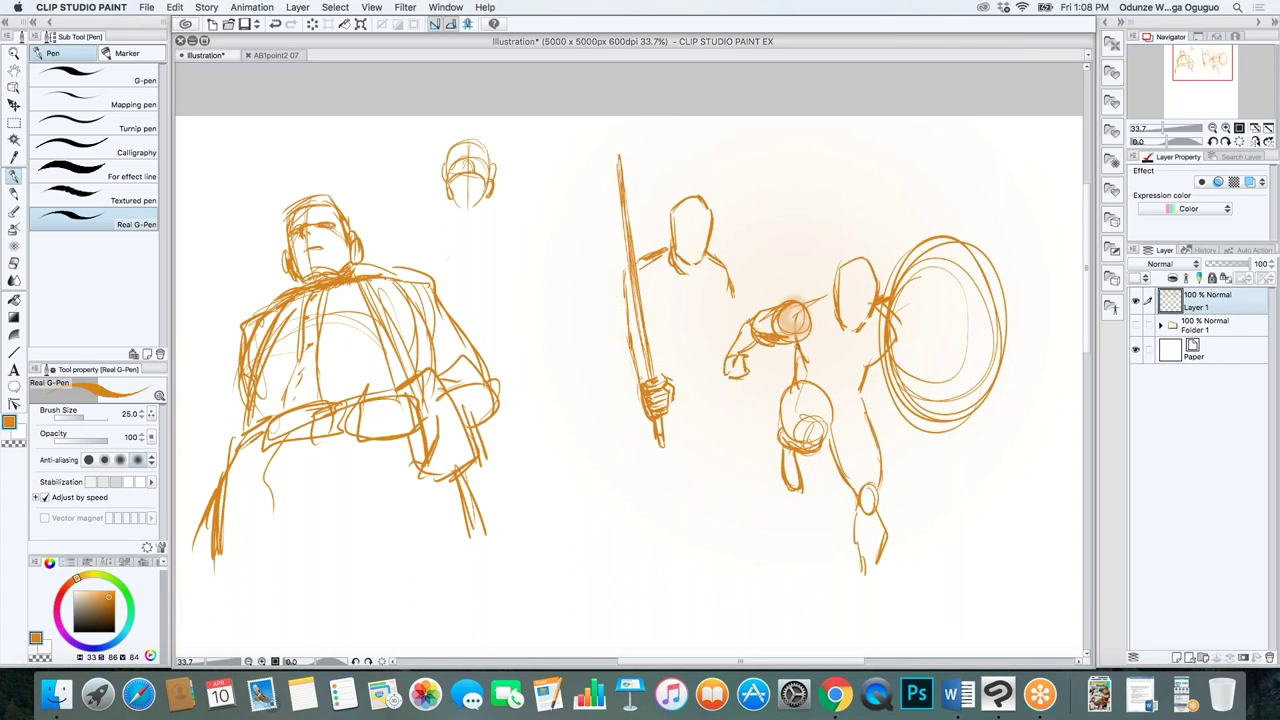
Draw the arm from the fist and extend the hip, lower leg and foot
scroll(845, 628, right, 3)
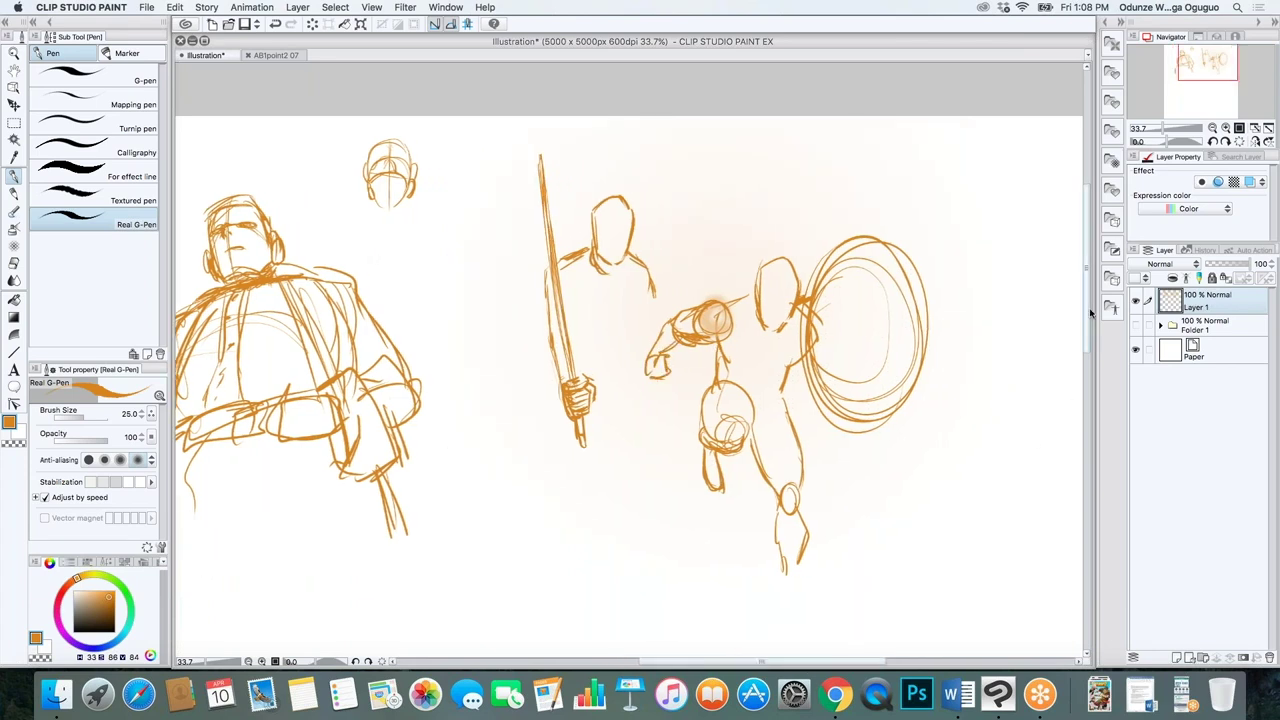
scroll(845, 628, down, 3)
mouse_move(764, 194)
mouse_down()
mouse_move(764, 246)
mouse_move(752, 212)
mouse_move(764, 208)
mouse_up()
mouse_move(768, 202)
mouse_down()
mouse_move(788, 186)
mouse_move(790, 238)
mouse_move(766, 246)
mouse_move(758, 278)
mouse_move(792, 282)
mouse_move(760, 294)
mouse_move(754, 318)
mouse_move(708, 309)
mouse_move(700, 344)
mouse_move(756, 346)
mouse_move(742, 372)
mouse_up()
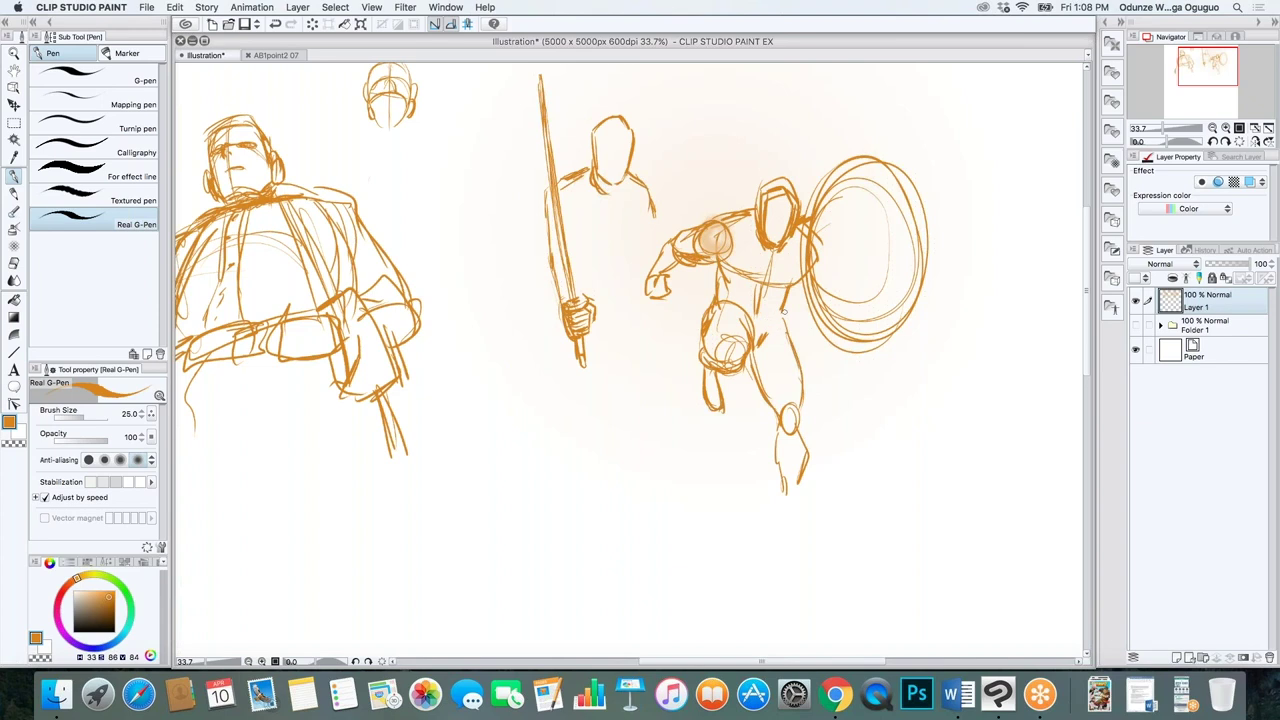
drag(781, 312, 788, 348)
mouse_move(788, 490)
mouse_down()
mouse_move(777, 545)
mouse_move(792, 505)
mouse_move(791, 528)
mouse_move(779, 549)
mouse_move(801, 491)
mouse_up()
Redraw the shield's top arcs and add concentric rings inside it
mouse_move(818, 195)
mouse_down()
mouse_move(874, 128)
mouse_move(918, 230)
mouse_move(912, 324)
mouse_up()
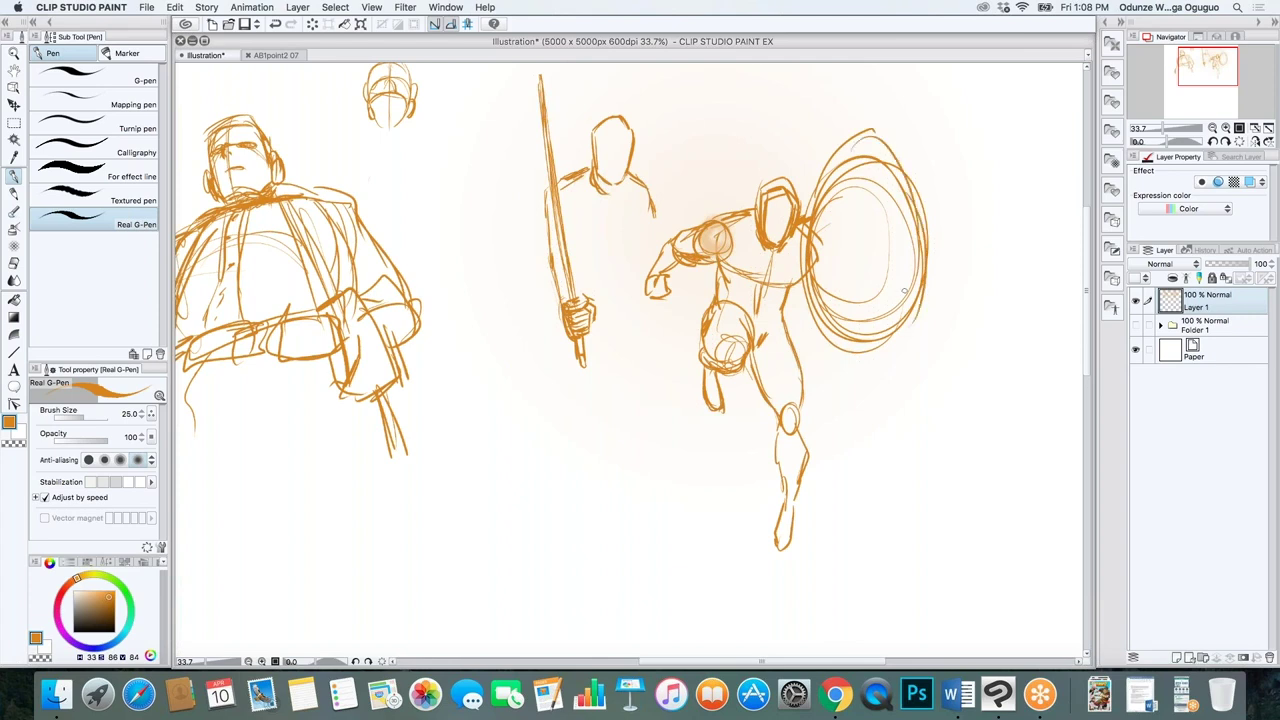
drag(895, 231, 850, 300)
drag(860, 190, 890, 310)
drag(840, 270, 880, 300)
mouse_move(880, 215)
mouse_down()
mouse_move(881, 282)
mouse_move(881, 228)
mouse_up()
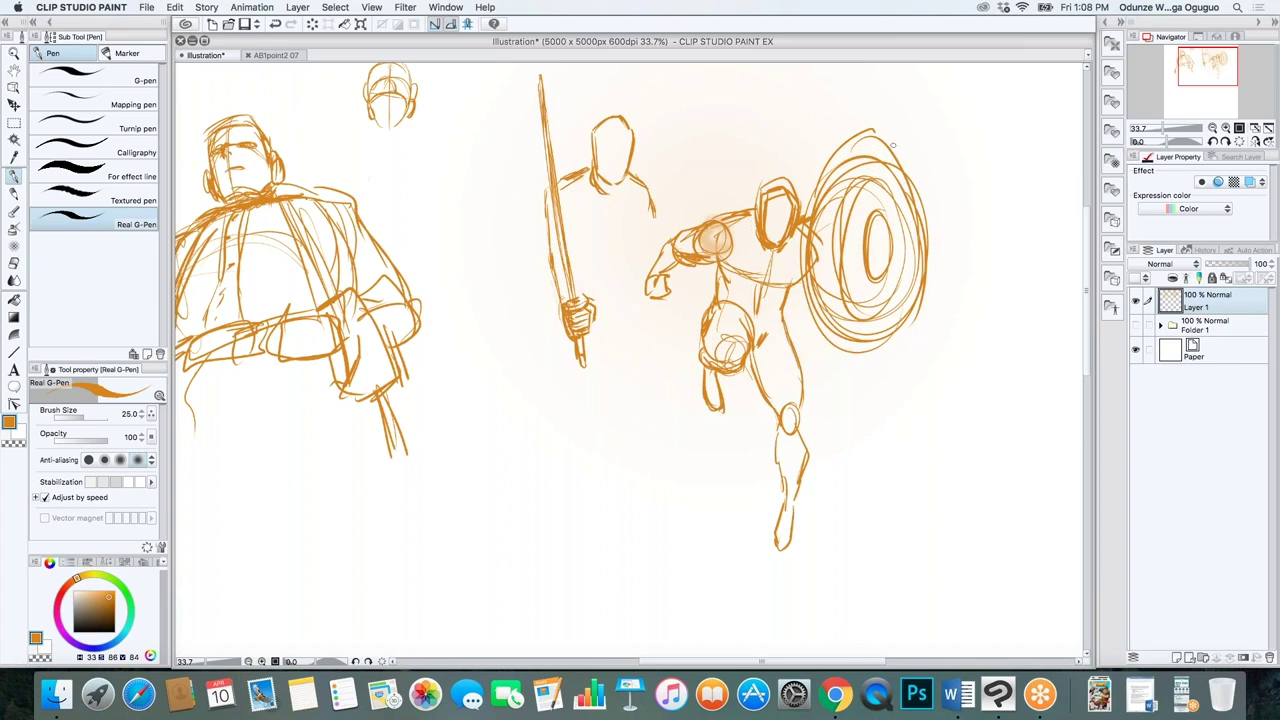
Erase the shield entirely with the Hard eraser
key(e)
mouse_move(895, 210)
mouse_down()
mouse_move(891, 289)
mouse_move(916, 151)
mouse_move(894, 337)
mouse_up()
mouse_move(885, 143)
mouse_down()
mouse_move(851, 266)
mouse_move(849, 143)
mouse_move(825, 267)
mouse_move(807, 225)
mouse_move(829, 324)
mouse_move(849, 282)
mouse_move(863, 289)
mouse_move(837, 314)
mouse_move(809, 266)
mouse_move(904, 333)
mouse_up()
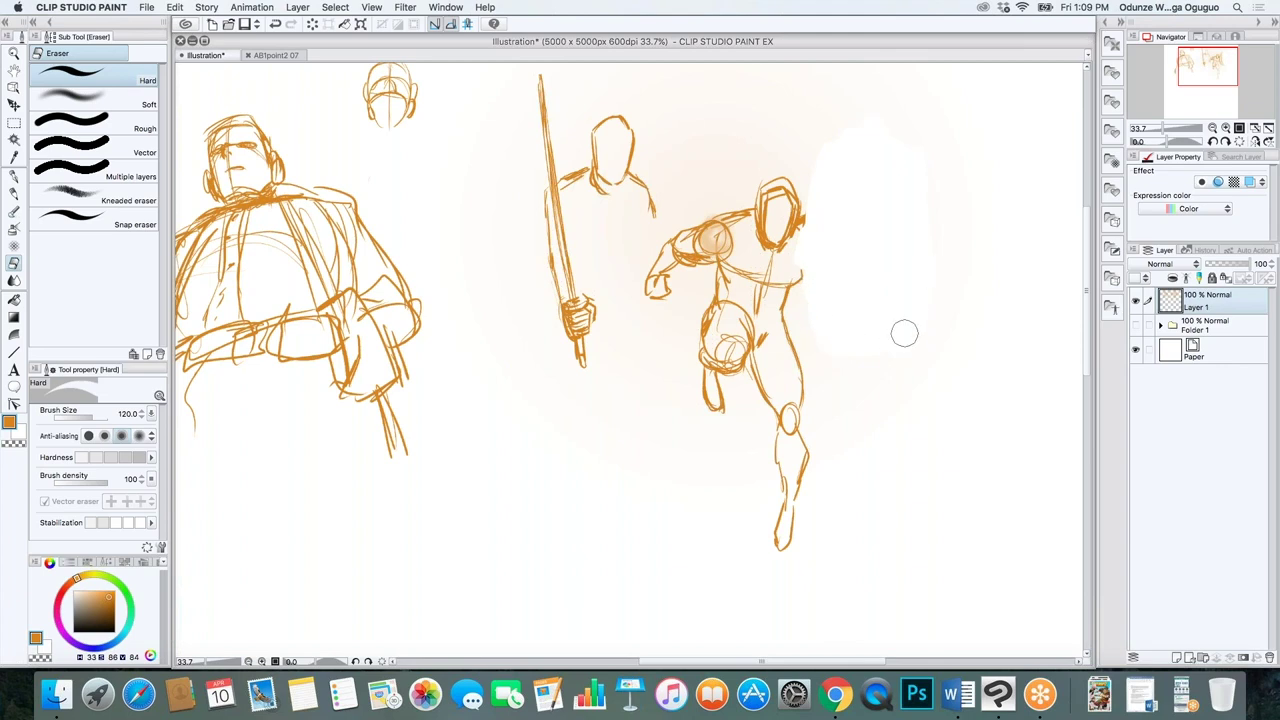
key(p)
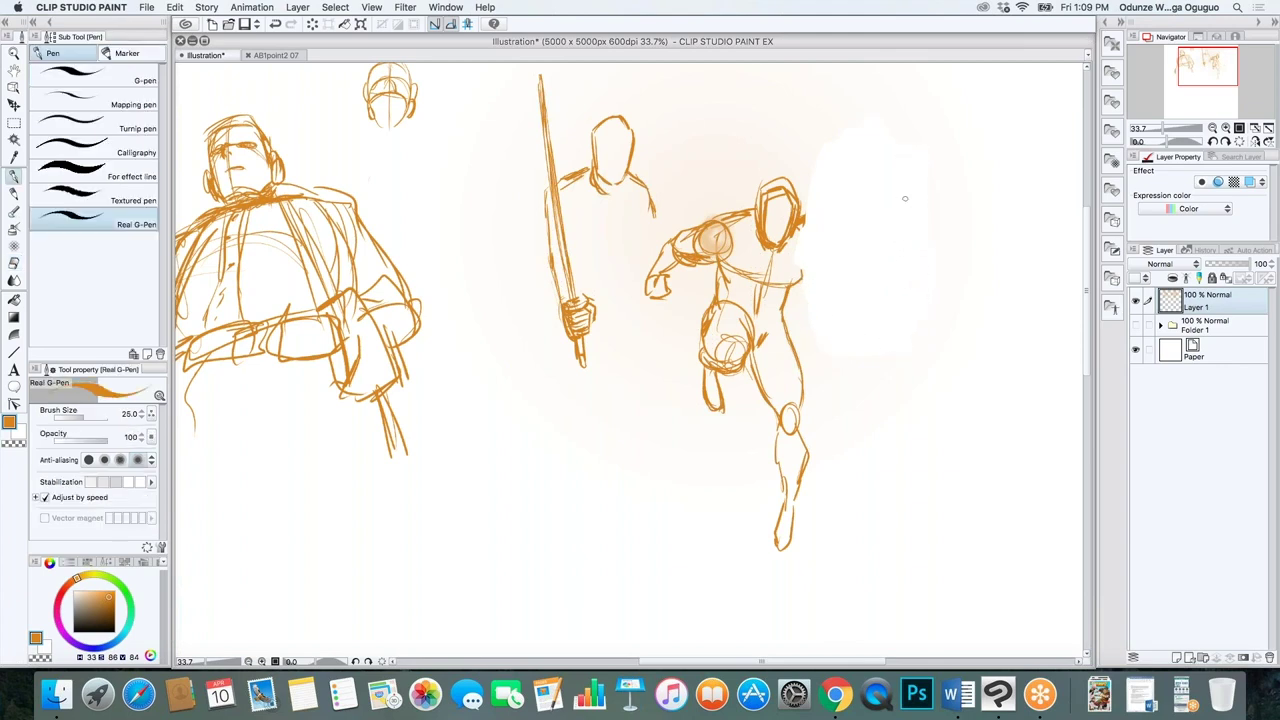
Draw a rounded shoulder and arm, then erase and redraw the foot
mouse_move(797, 231)
mouse_down()
mouse_move(822, 248)
mouse_move(778, 283)
mouse_move(790, 352)
mouse_up()
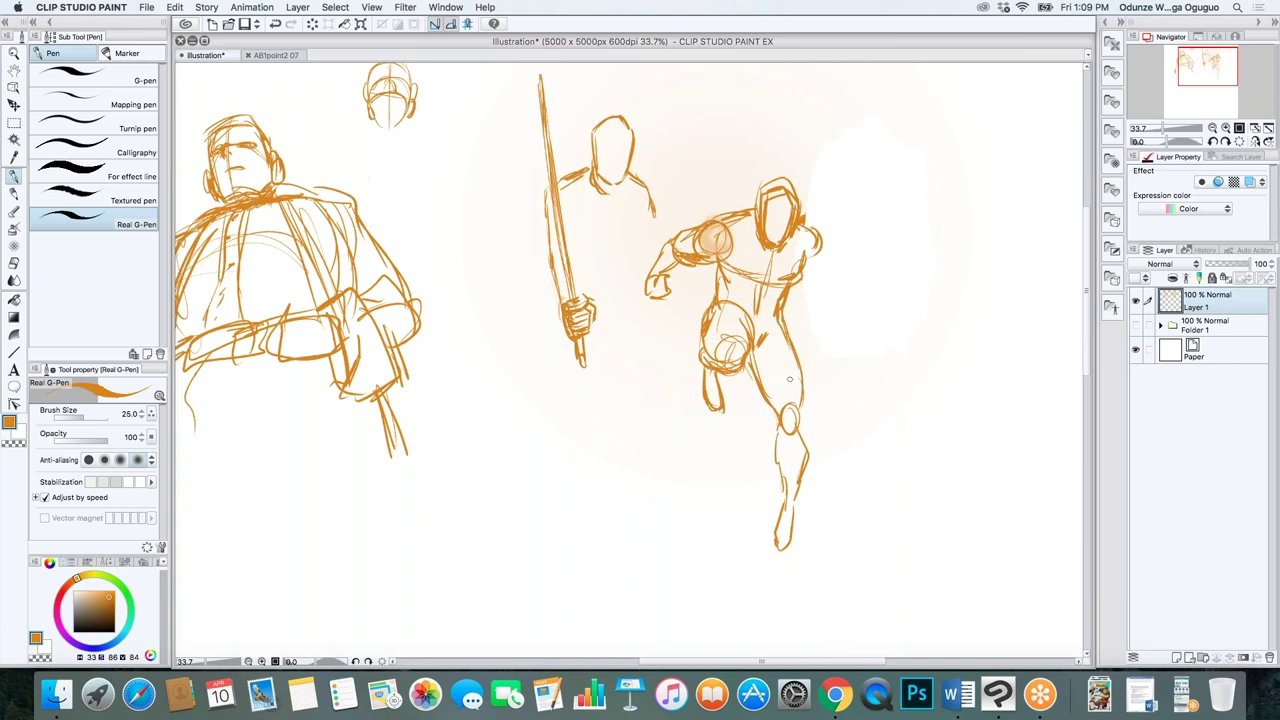
key(e)
mouse_move(795, 548)
mouse_down()
mouse_move(797, 509)
mouse_move(798, 525)
mouse_up()
key(p)
drag(778, 500, 806, 550)
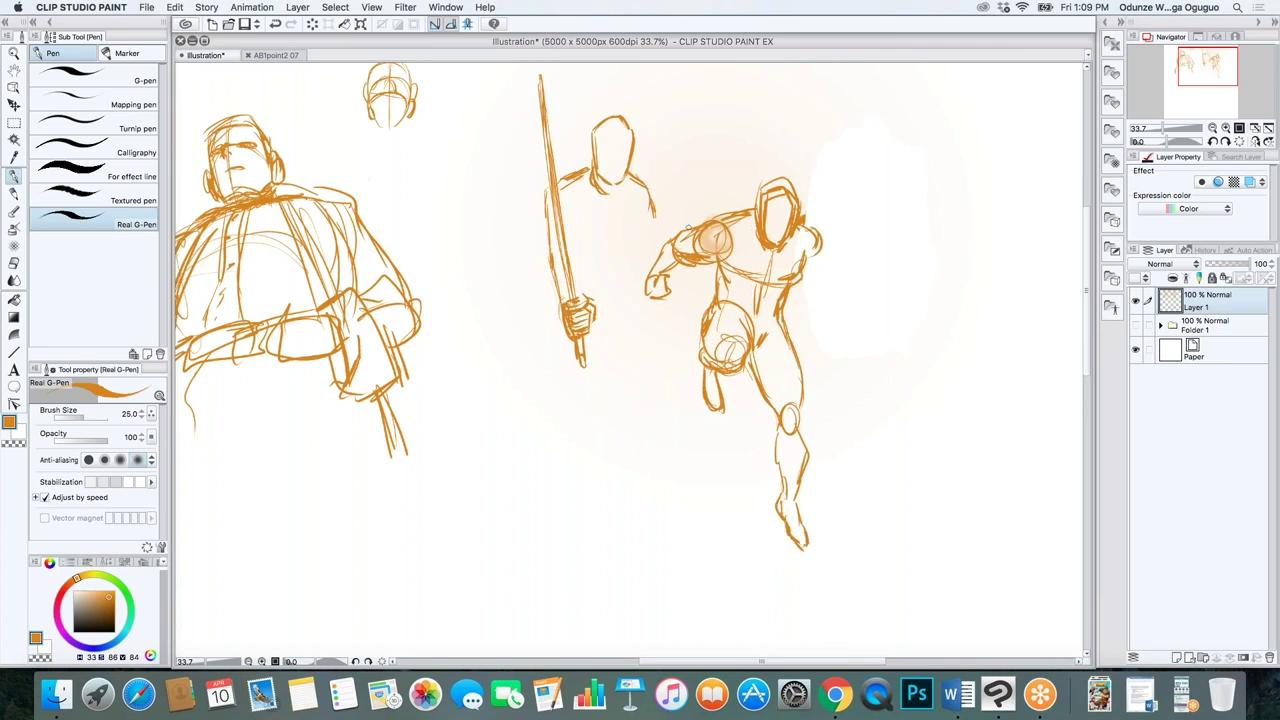
Sketch the running figure's arms with a clawed hand and pointed spikes on its head
drag(644, 282, 650, 340)
mouse_move(818, 232)
mouse_down()
mouse_move(844, 256)
mouse_move(822, 264)
mouse_move(842, 336)
mouse_up()
mouse_move(800, 272)
mouse_down()
mouse_move(822, 314)
mouse_move(852, 318)
mouse_move(820, 330)
mouse_move(858, 372)
mouse_move(874, 366)
mouse_up()
drag(778, 180, 762, 216)
mouse_move(758, 160)
mouse_down()
mouse_move(752, 220)
mouse_move(806, 182)
mouse_move(798, 218)
mouse_up()
drag(808, 172, 798, 218)
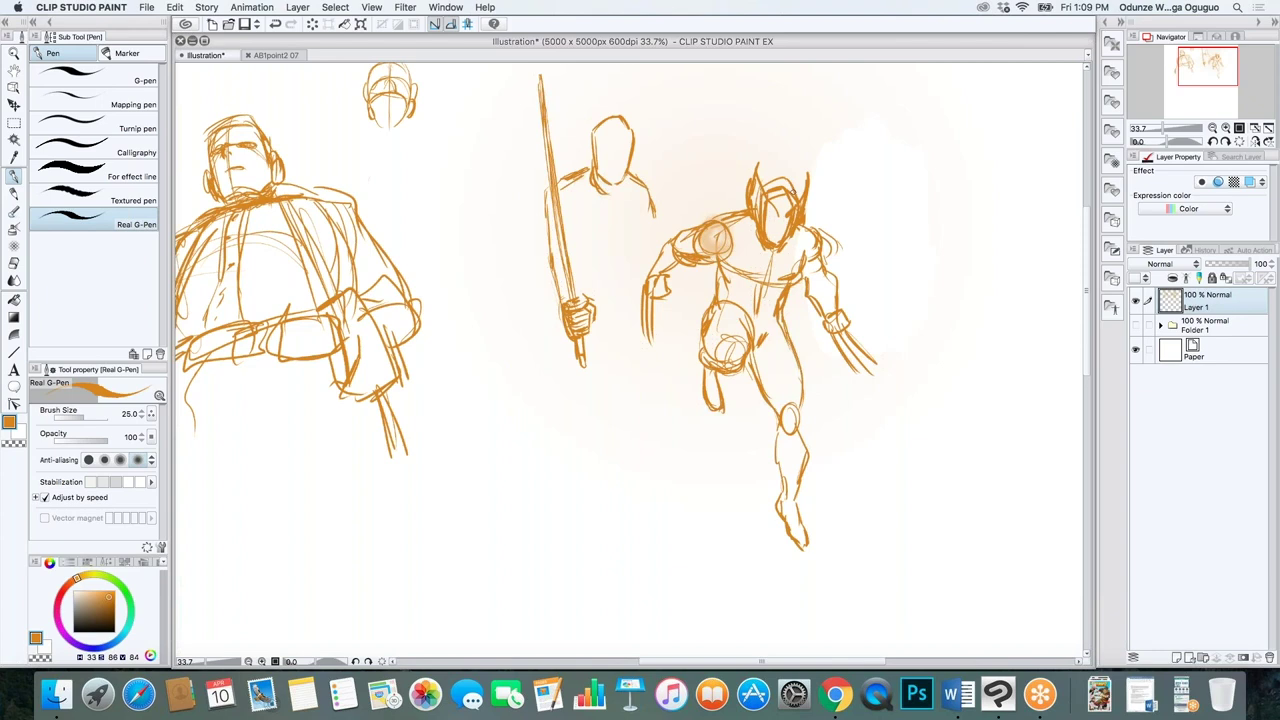
Erase faint torso lines, then draw a curved line below the figures
key(e)
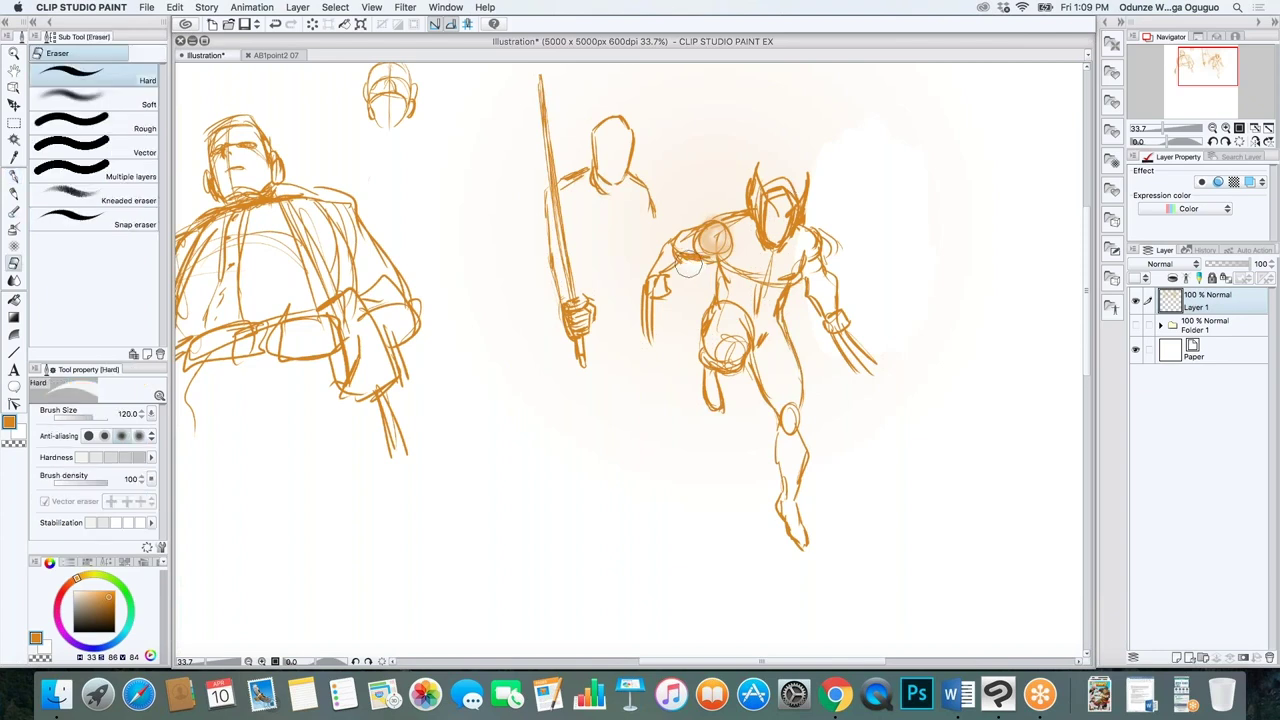
drag(688, 312, 669, 349)
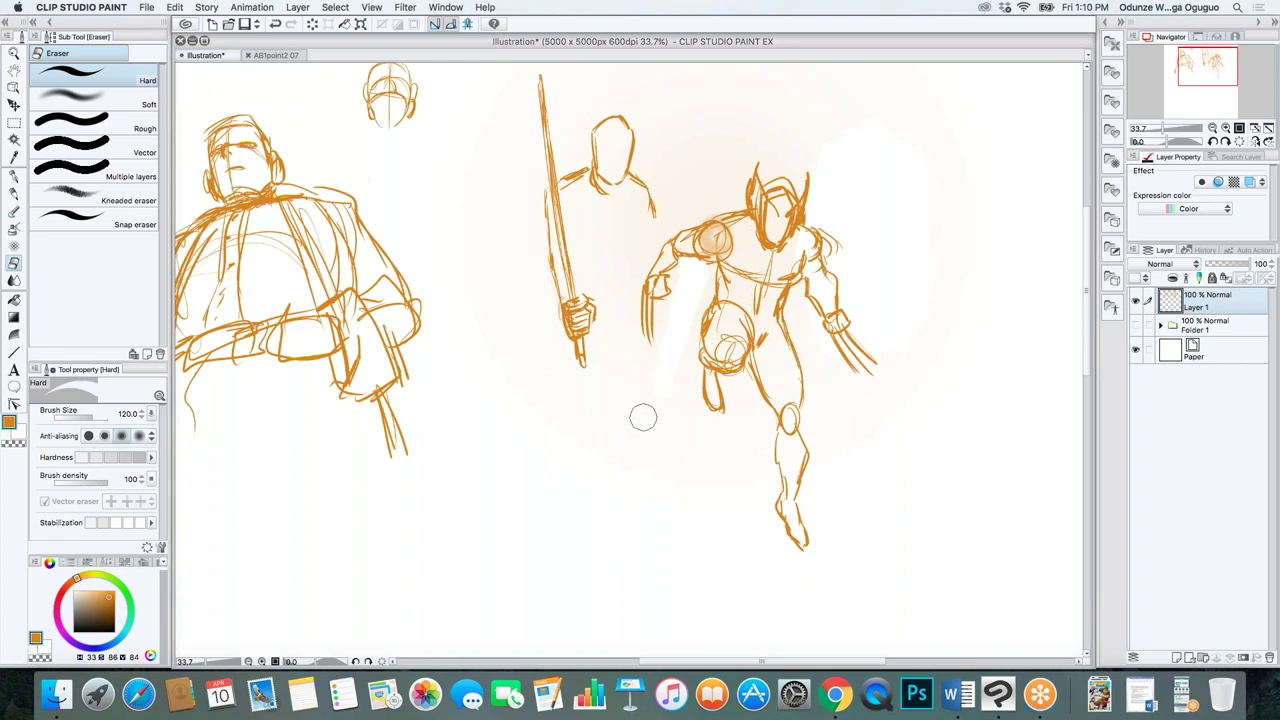
key(b)
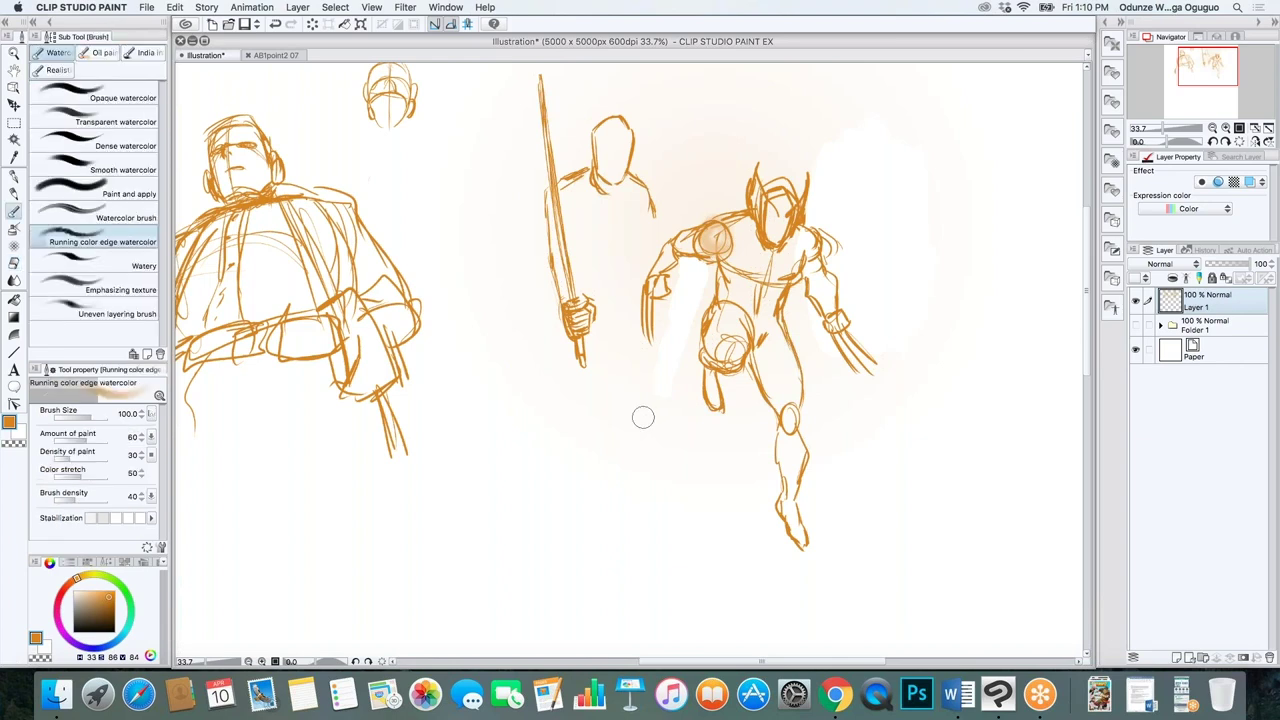
scroll(765, 297, down, 2)
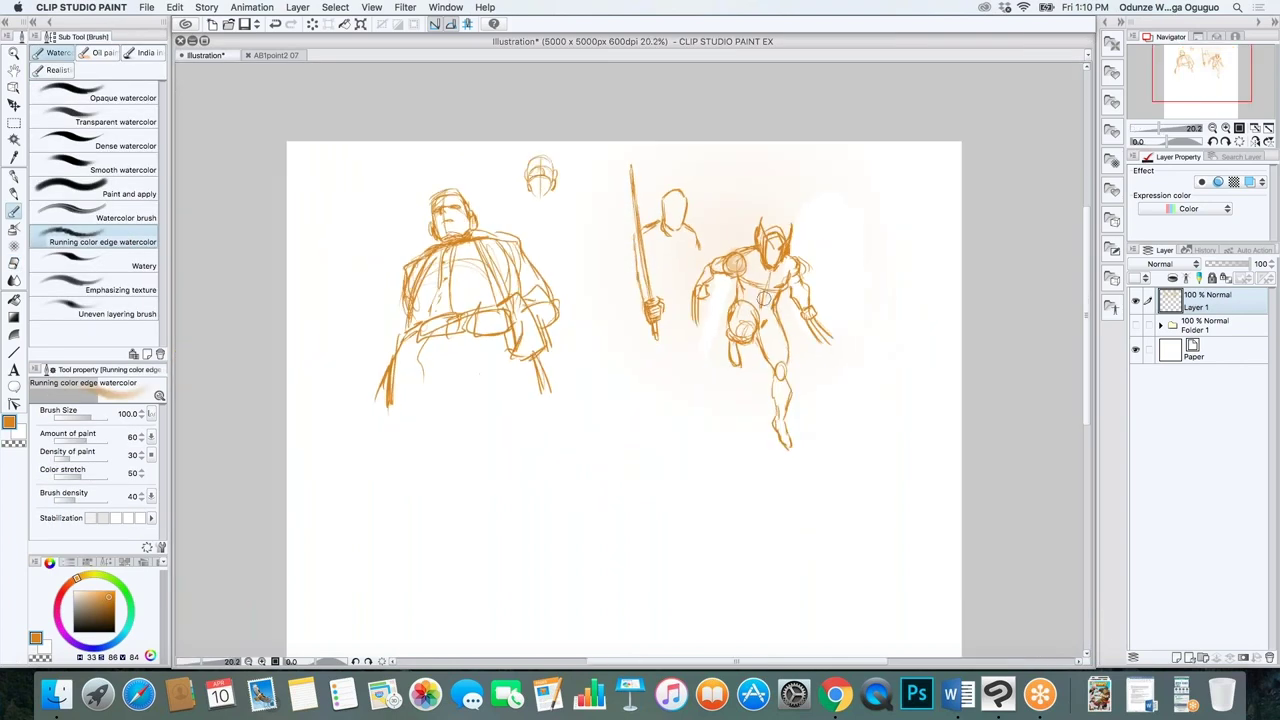
key(p)
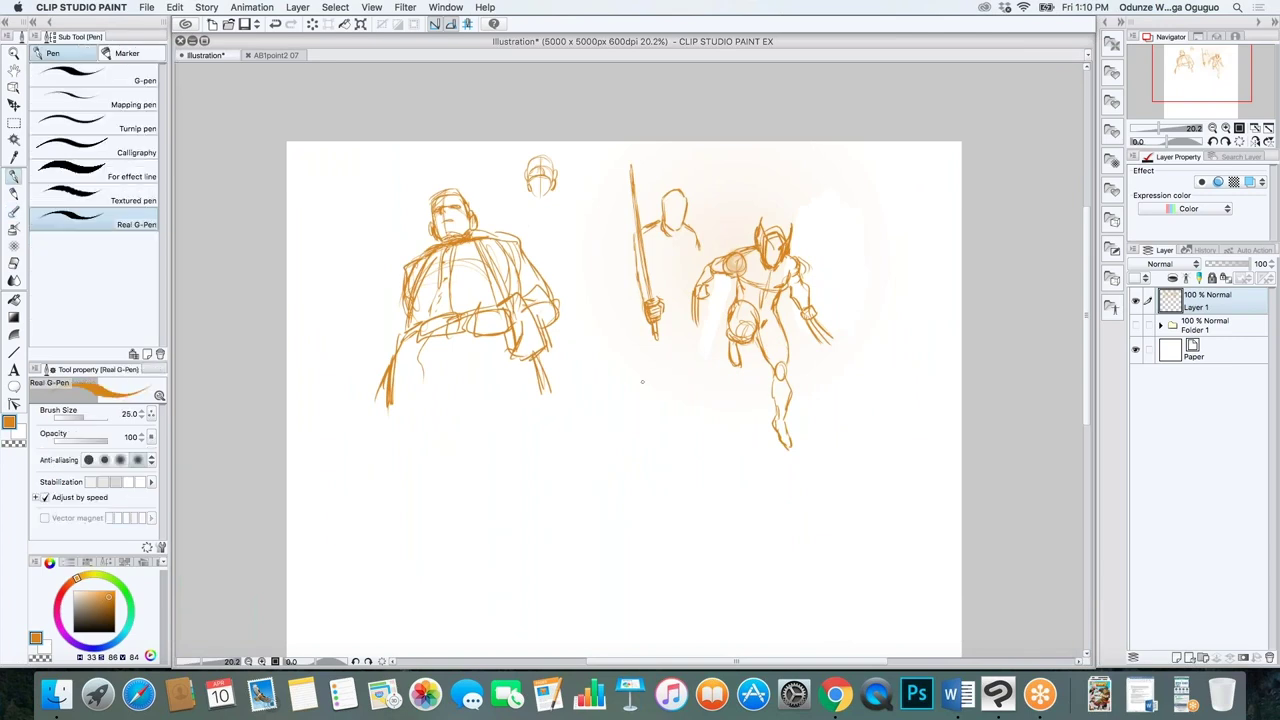
mouse_move(566, 462)
mouse_down()
mouse_move(585, 410)
mouse_move(618, 390)
mouse_move(656, 404)
mouse_up()
Browse the '20 ways drawing poses' search results in Chrome, then return to Clip Studio Paint
click(835, 693)
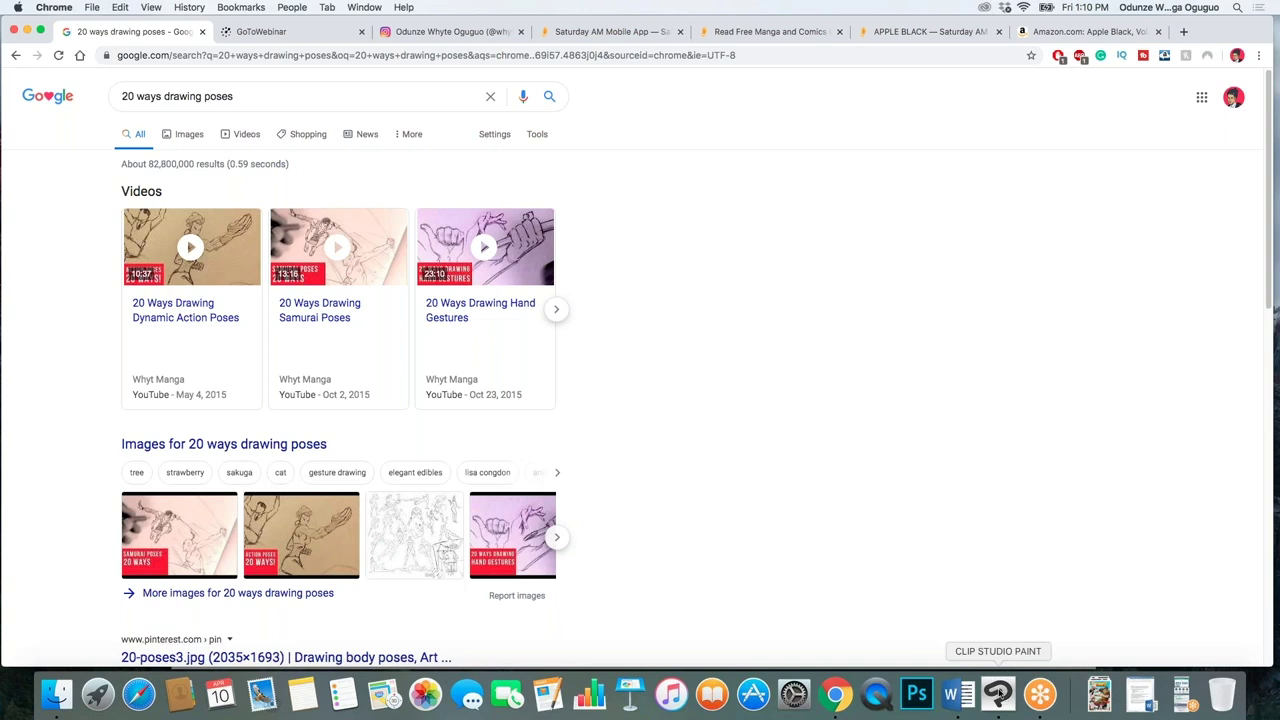
mouse_move(210, 408)
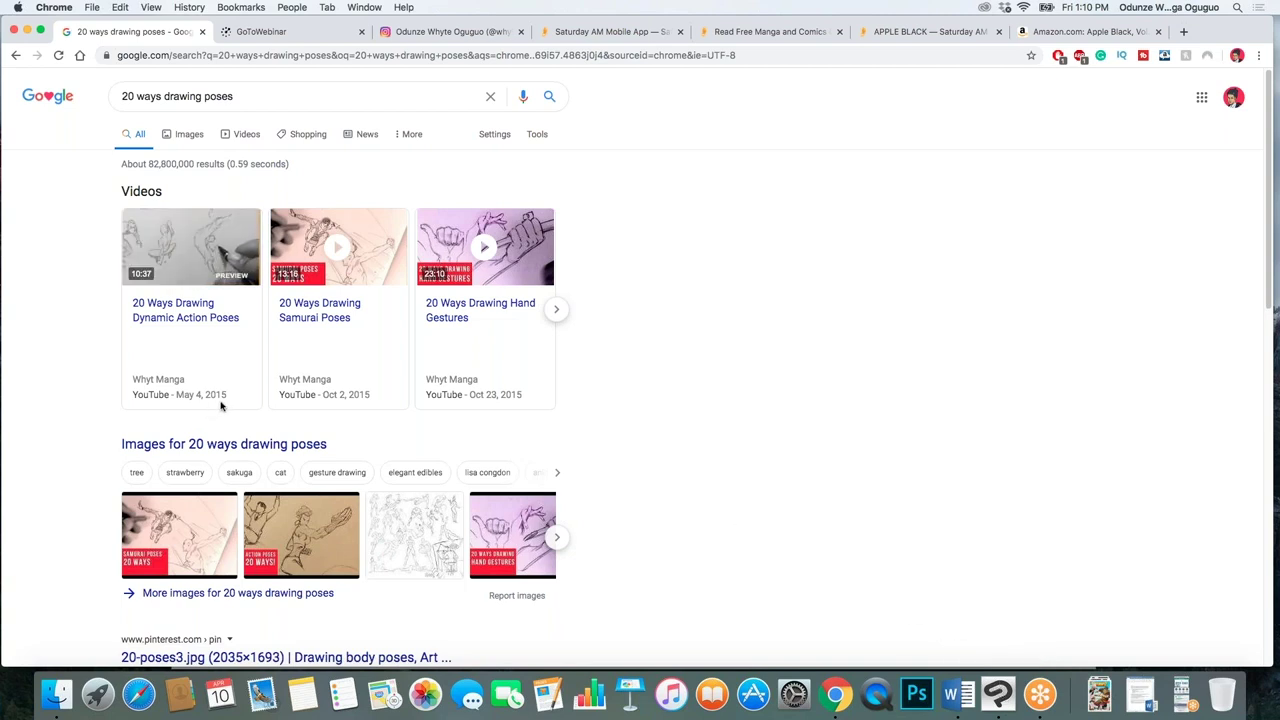
click(998, 700)
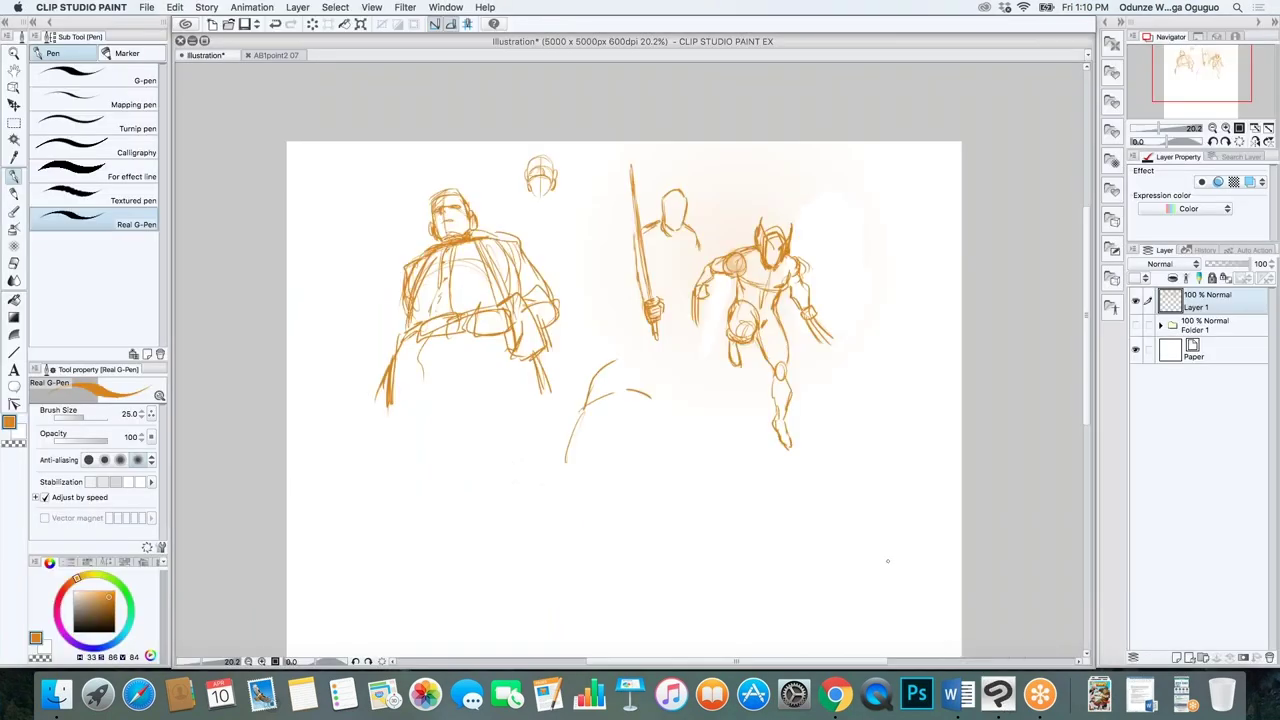
Extend the curved stroke downward and sketch the hand's left side and lower-left edge
mouse_move(655, 407)
mouse_down()
mouse_move(630, 418)
mouse_move(658, 422)
mouse_move(644, 430)
mouse_move(658, 440)
mouse_move(606, 432)
mouse_move(631, 435)
mouse_move(606, 456)
mouse_move(612, 476)
mouse_move(646, 486)
mouse_move(618, 502)
mouse_move(646, 507)
mouse_move(653, 495)
mouse_up()
mouse_move(586, 436)
mouse_down()
mouse_move(573, 453)
mouse_move(595, 479)
mouse_move(579, 459)
mouse_up()
drag(583, 457, 608, 508)
drag(605, 506, 622, 510)
drag(588, 452, 595, 465)
drag(594, 466, 614, 506)
drag(567, 452, 601, 496)
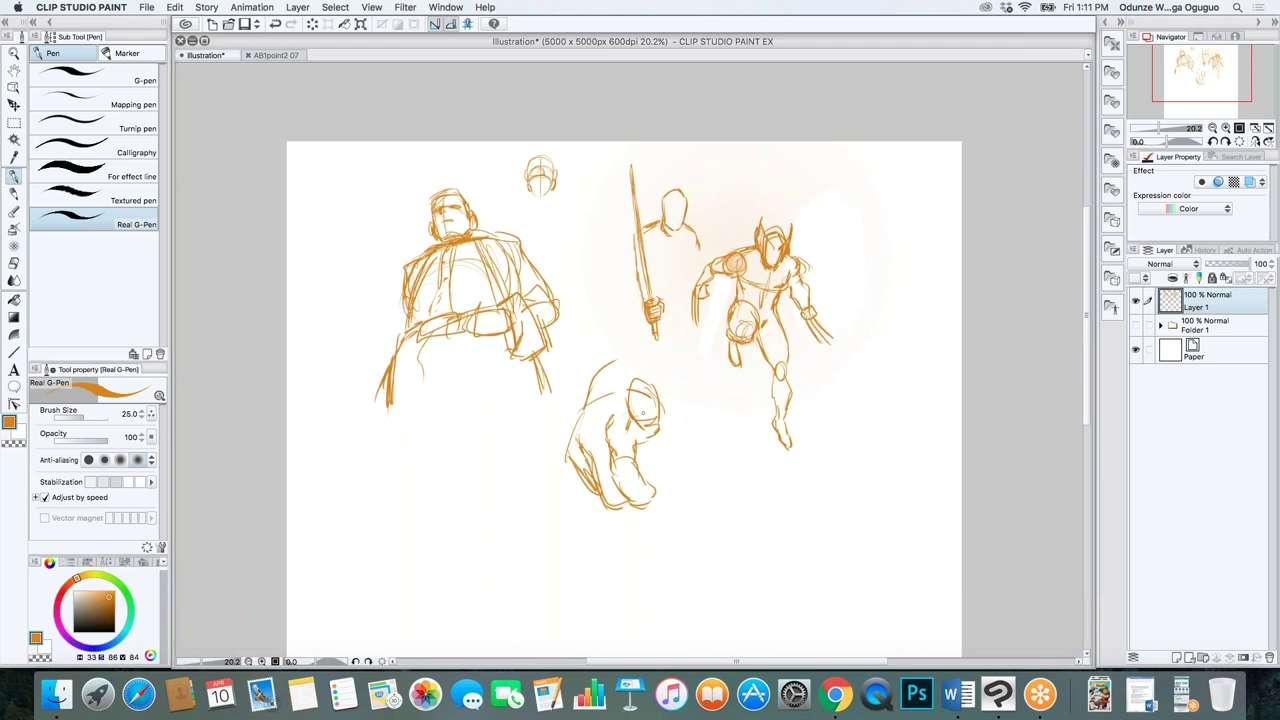
Erase the hand's right-side strokes and redraw a finger there with the inking pen
key(e)
mouse_move(648, 384)
mouse_down()
mouse_move(630, 420)
mouse_move(657, 404)
mouse_move(656, 440)
mouse_move(667, 425)
mouse_move(634, 409)
mouse_move(646, 429)
mouse_up()
key(b)
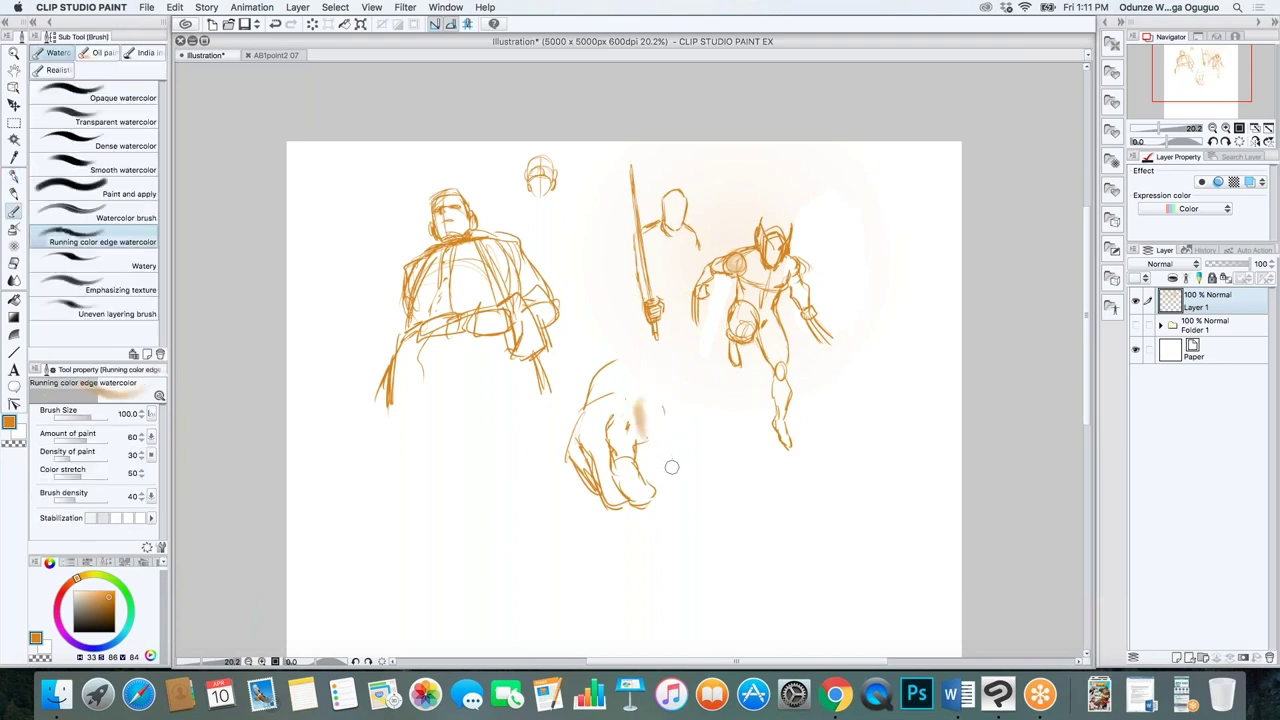
key(p)
mouse_move(662, 410)
mouse_down()
mouse_move(662, 466)
mouse_move(652, 460)
mouse_move(641, 437)
mouse_move(662, 416)
mouse_move(648, 440)
mouse_move(640, 402)
mouse_move(694, 395)
mouse_move(708, 414)
mouse_move(710, 480)
mouse_up()
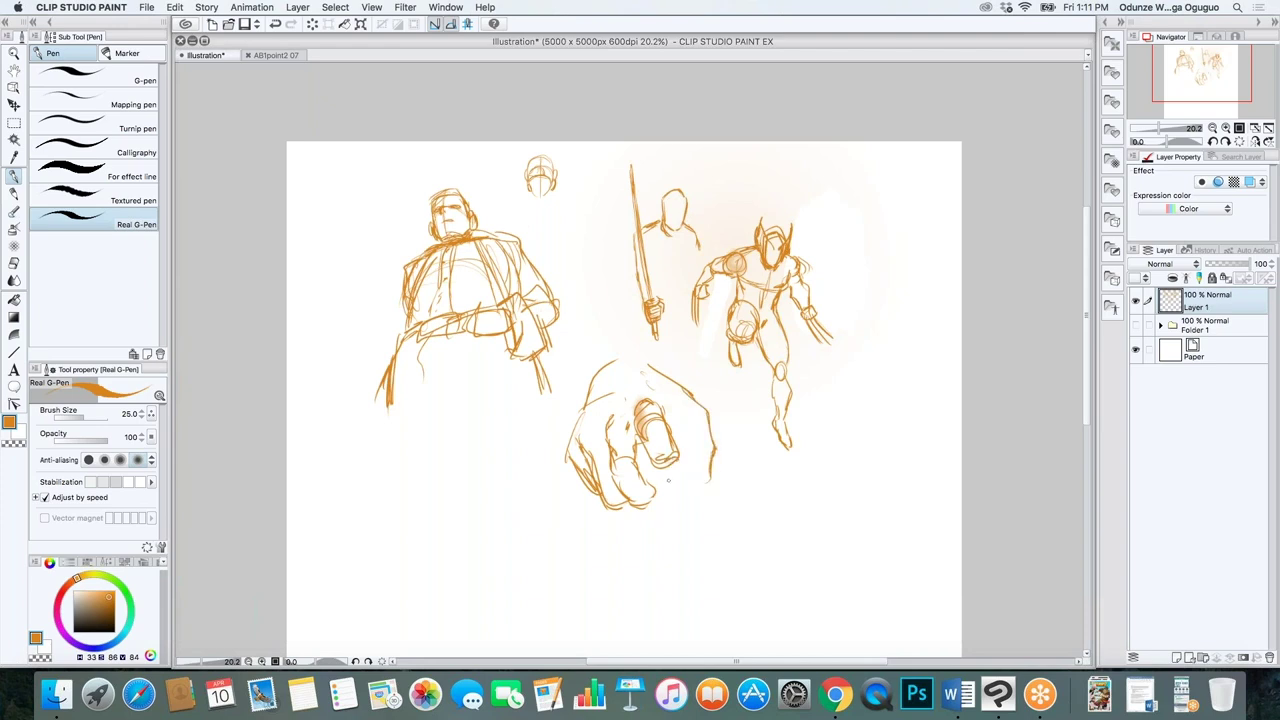
Shape the fingers and top outline, darkening the hand's bottom edge and fingertips
drag(657, 490, 643, 505)
mouse_move(616, 440)
mouse_down()
mouse_move(623, 465)
mouse_move(598, 488)
mouse_up()
mouse_move(592, 388)
mouse_down()
mouse_move(646, 362)
mouse_move(652, 382)
mouse_up()
mouse_move(657, 466)
mouse_down()
mouse_move(686, 474)
mouse_move(672, 482)
mouse_move(676, 460)
mouse_up()
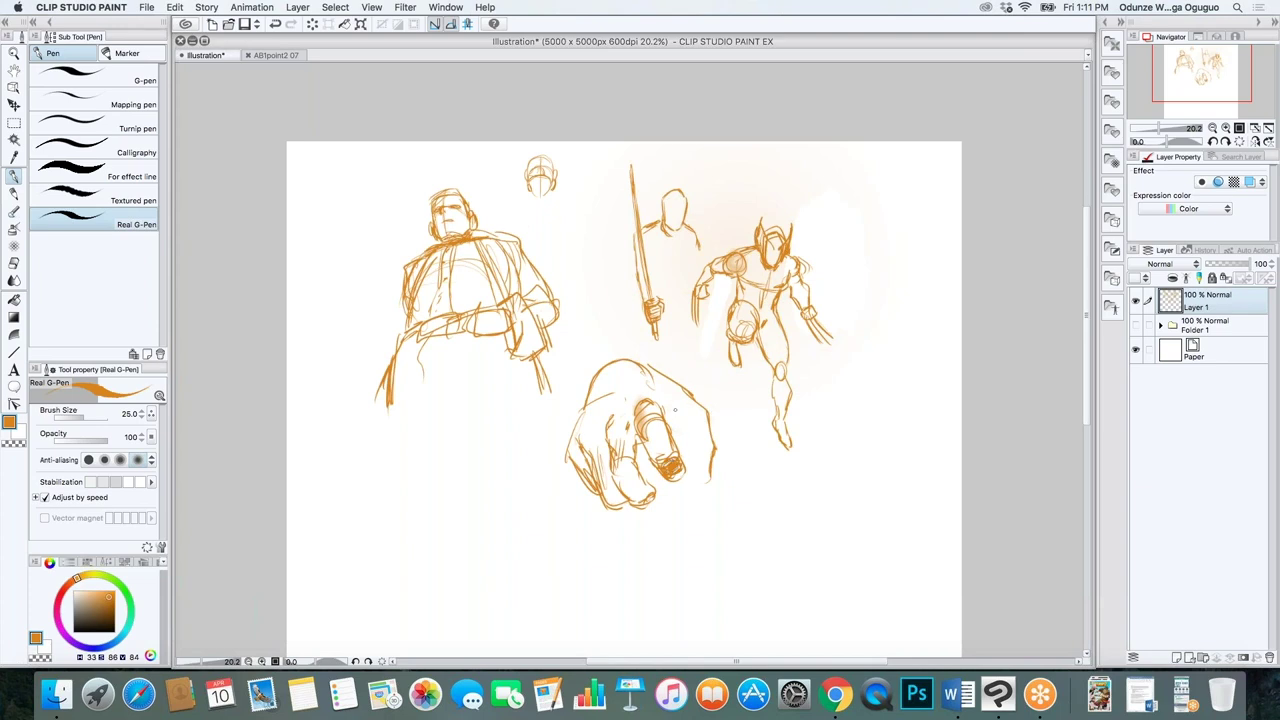
drag(631, 400, 627, 420)
Hatch shading on the hand's upper left
drag(612, 388, 603, 432)
drag(600, 400, 593, 434)
drag(598, 376, 589, 436)
Shape the pointing finger and hatch shading along its right side
mouse_move(658, 384)
mouse_down()
mouse_move(668, 426)
mouse_move(688, 437)
mouse_up()
mouse_move(686, 440)
mouse_down()
mouse_move(694, 491)
mouse_move(708, 484)
mouse_up()
drag(690, 456, 702, 484)
mouse_move(676, 396)
mouse_down()
mouse_move(680, 432)
mouse_move(706, 436)
mouse_move(714, 460)
mouse_up()
drag(694, 450, 708, 484)
drag(696, 474, 708, 492)
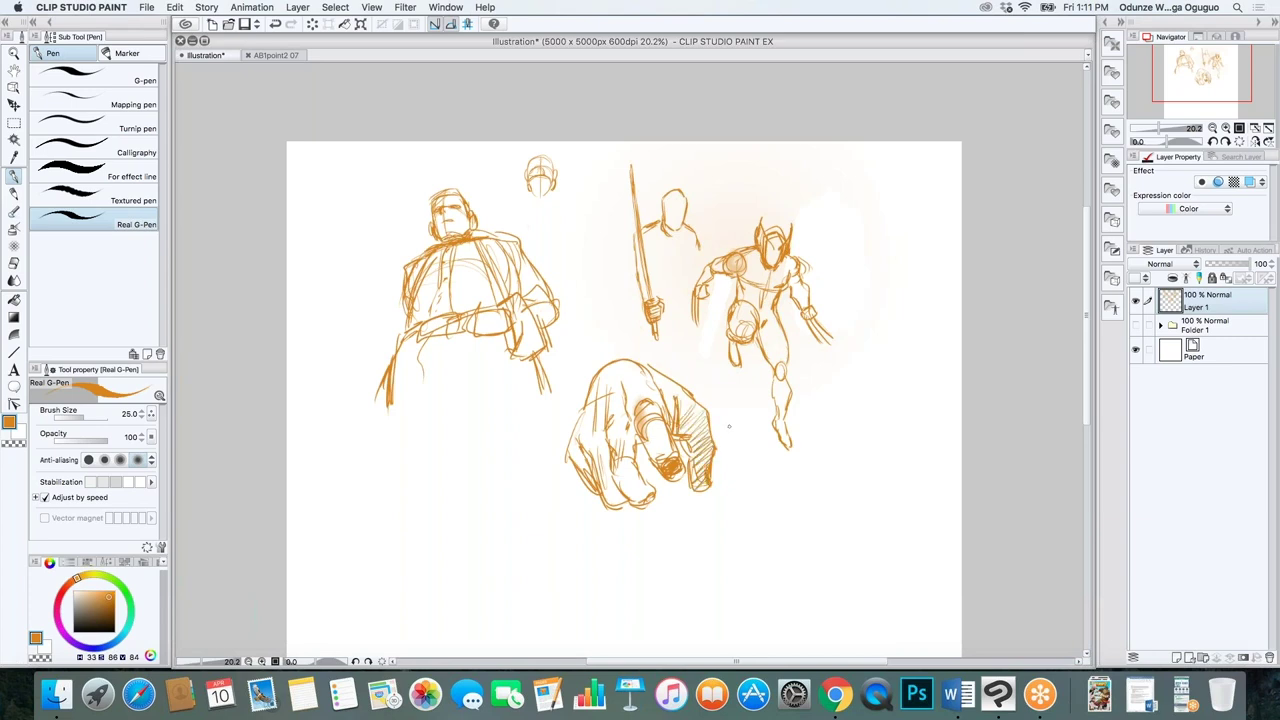
scroll(728, 427, up, 4)
Add a stroke near the knuckle and mark the finger crease with the inking pen
scroll(728, 427, down, 1)
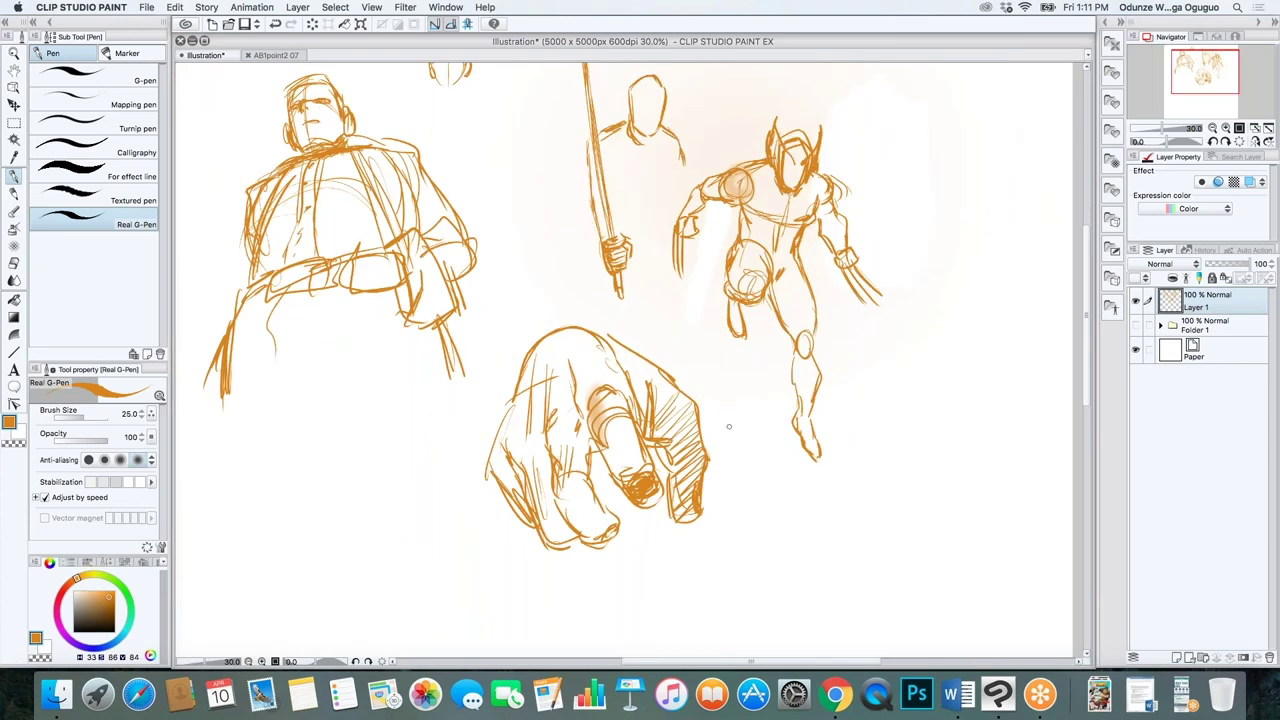
key(b)
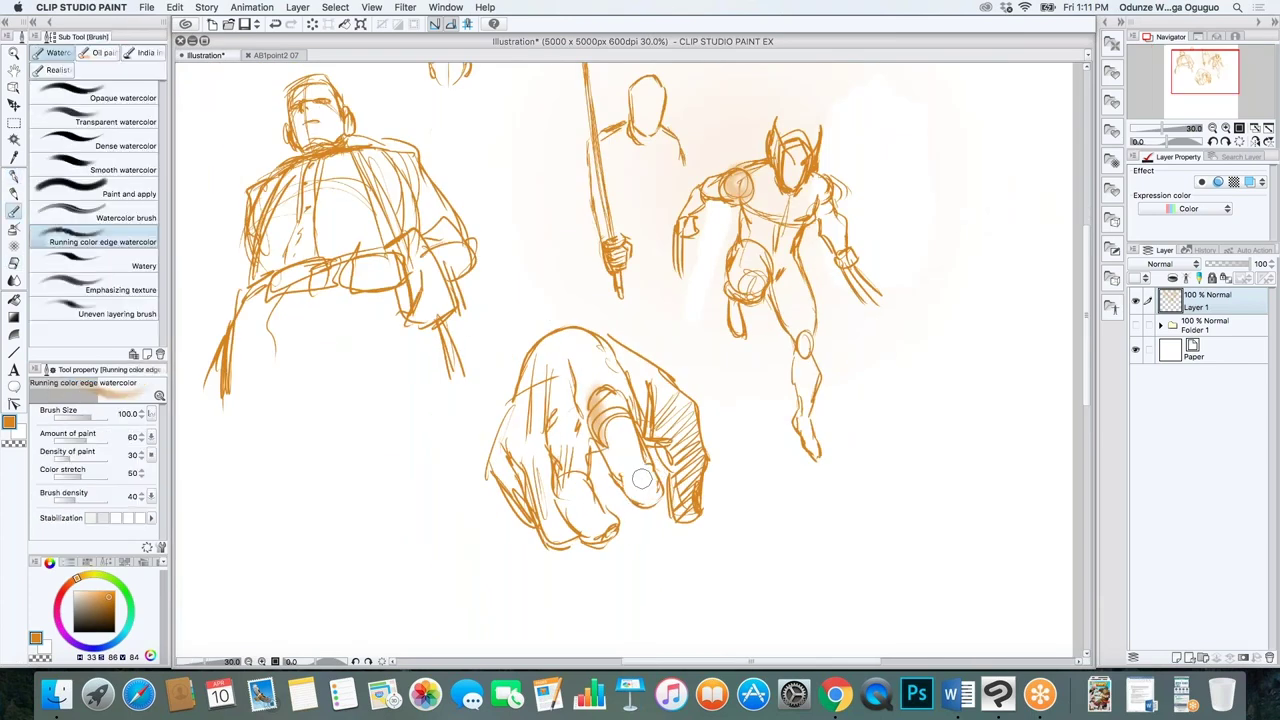
key(p)
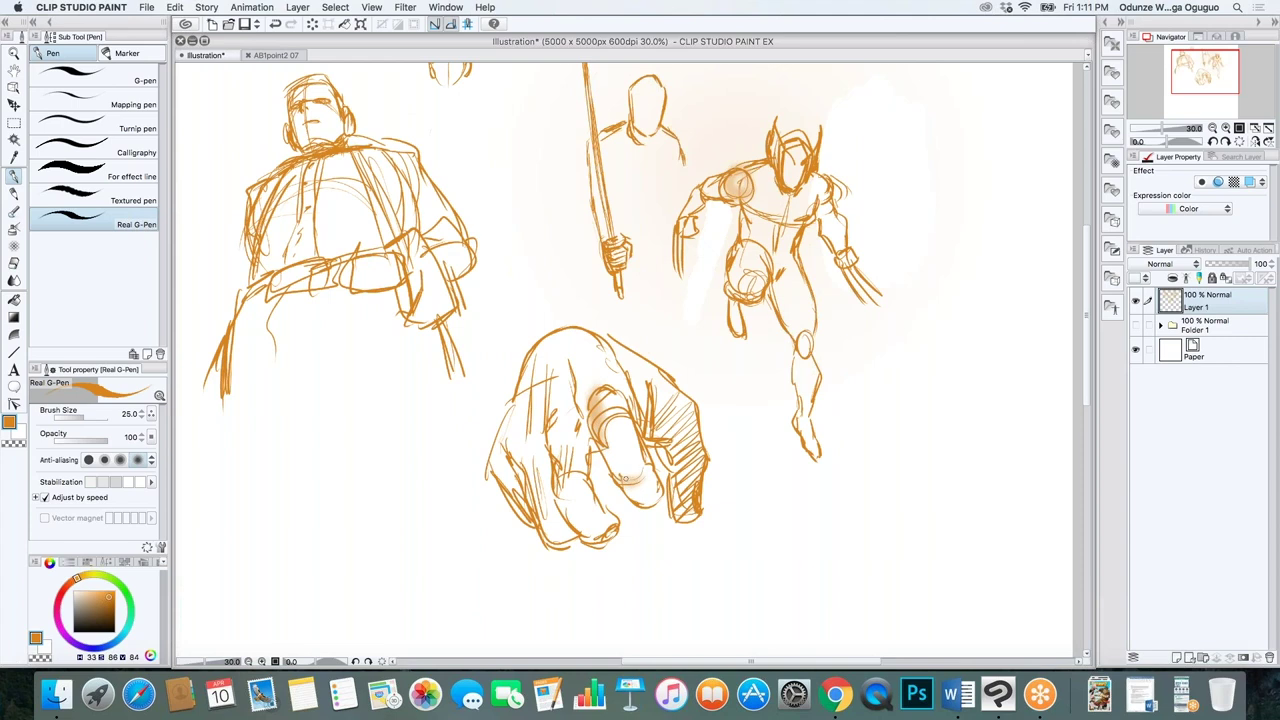
mouse_move(634, 487)
mouse_down()
mouse_move(626, 500)
mouse_move(664, 494)
mouse_up()
drag(592, 451, 595, 458)
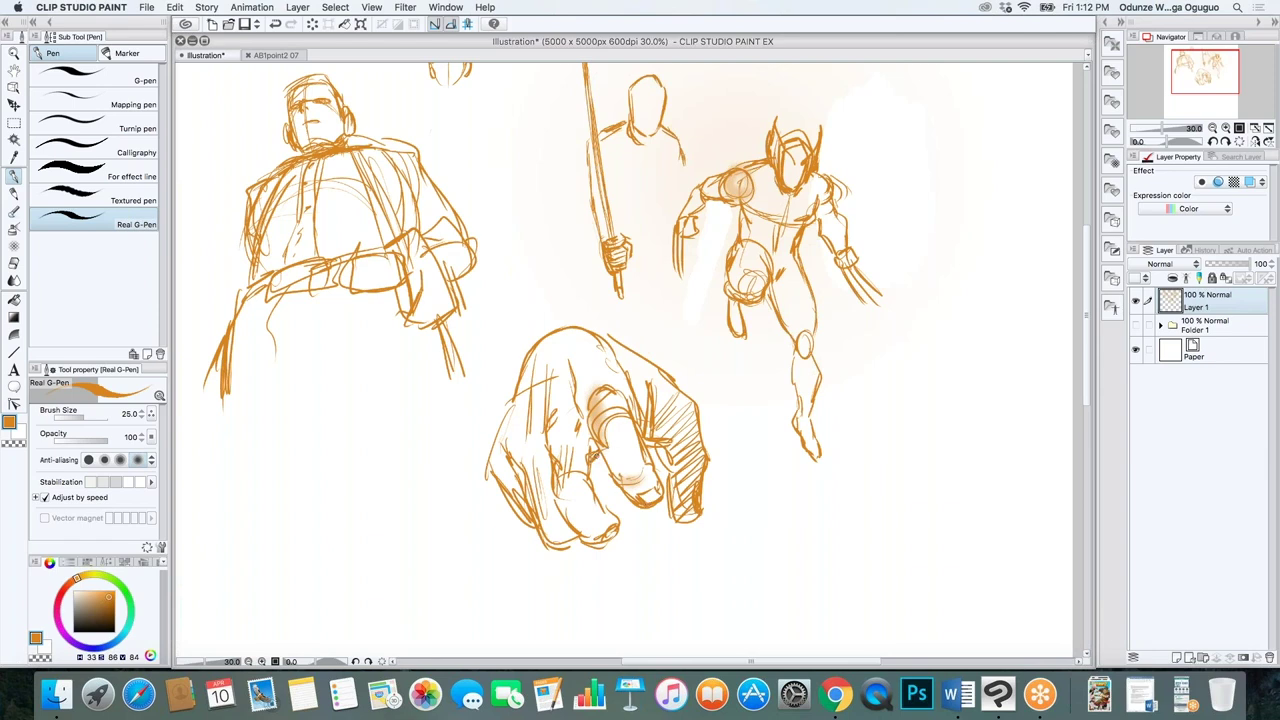
Refine the lower-left fingers and knuckles, reinforce the hand's left edge, and hatch the raised finger
drag(548, 442, 558, 512)
drag(560, 514, 570, 522)
drag(524, 486, 530, 506)
drag(534, 524, 546, 548)
drag(502, 473, 536, 520)
drag(543, 530, 571, 537)
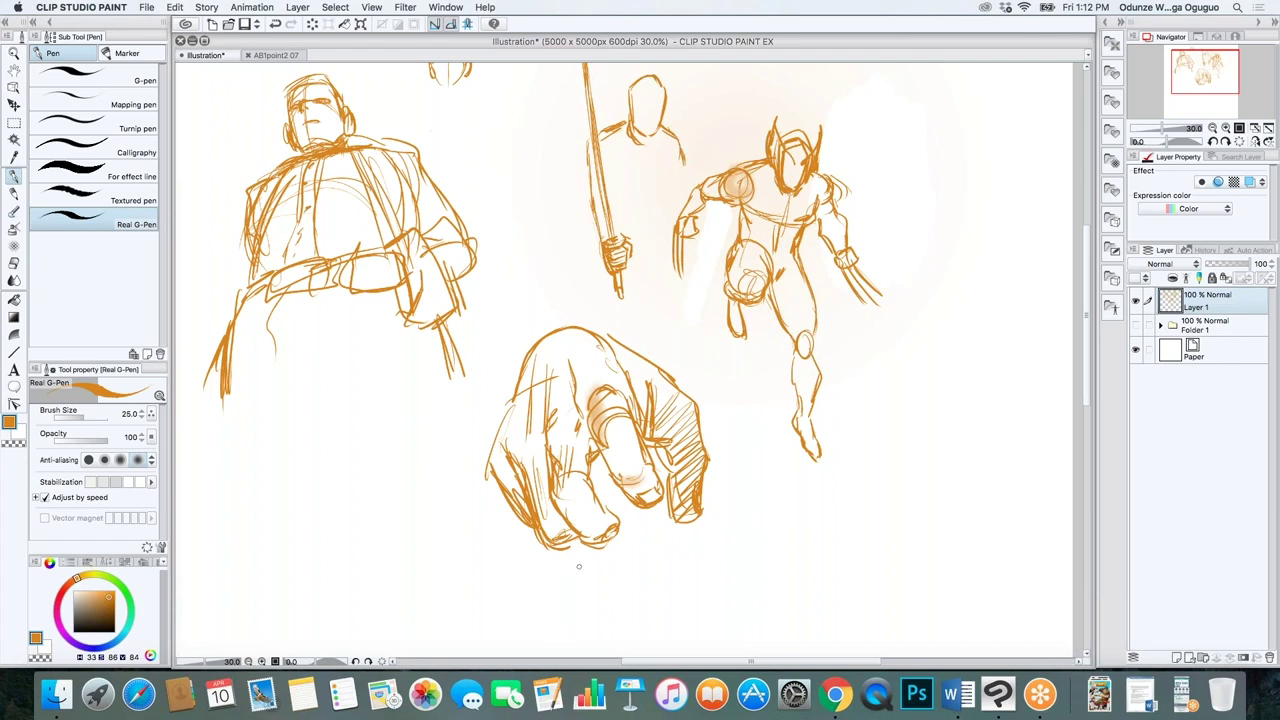
mouse_move(488, 472)
mouse_down()
mouse_move(500, 420)
mouse_move(494, 432)
mouse_up()
drag(518, 382, 496, 430)
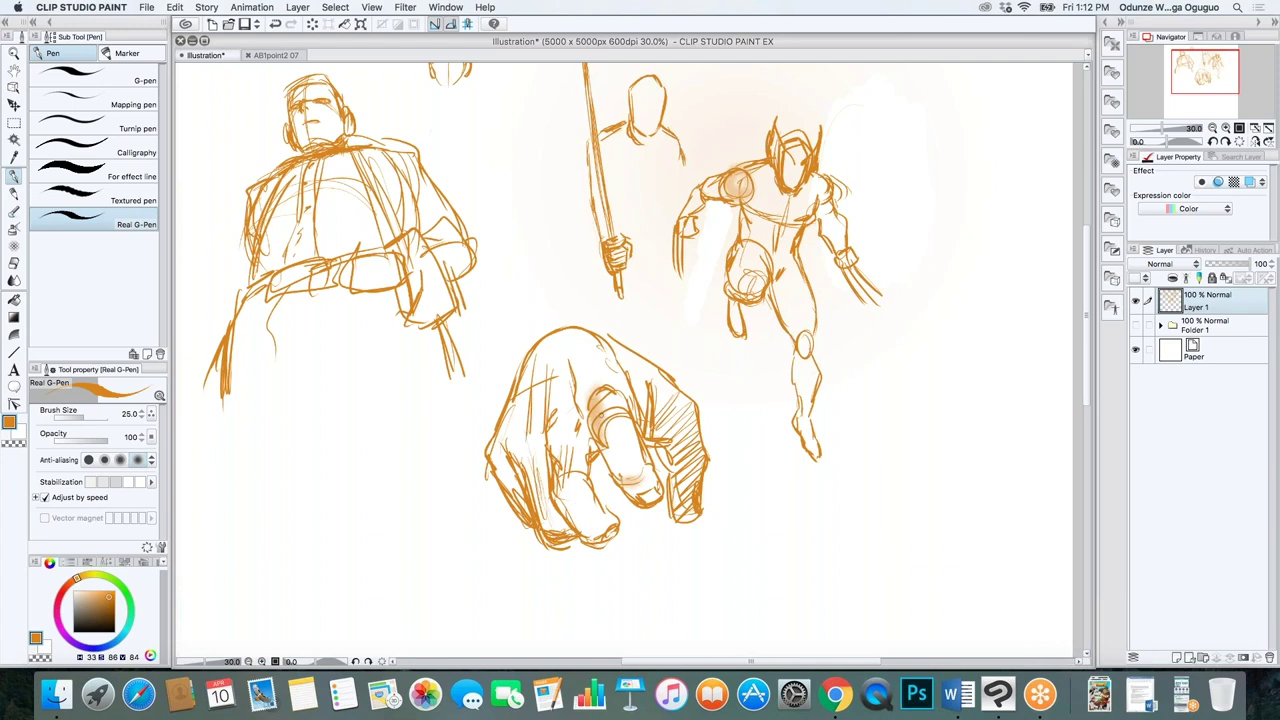
mouse_move(594, 402)
mouse_down()
mouse_move(604, 422)
mouse_move(622, 411)
mouse_up()
Erase the neighbouring figure's legs, add a soft wash above the hand, and draw an arc over it
key(e)
mouse_move(831, 494)
mouse_down()
mouse_move(793, 309)
mouse_move(796, 447)
mouse_move(817, 458)
mouse_move(752, 250)
mouse_move(756, 364)
mouse_move(811, 384)
mouse_move(791, 358)
mouse_move(845, 338)
mouse_move(817, 306)
mouse_move(710, 273)
mouse_move(536, 278)
mouse_move(719, 251)
mouse_move(847, 208)
mouse_move(814, 175)
mouse_move(691, 149)
mouse_move(606, 259)
mouse_move(787, 296)
mouse_move(735, 185)
mouse_move(564, 207)
mouse_move(755, 110)
mouse_move(793, 104)
mouse_move(864, 217)
mouse_up()
key(b)
drag(536, 327, 604, 309)
key(p)
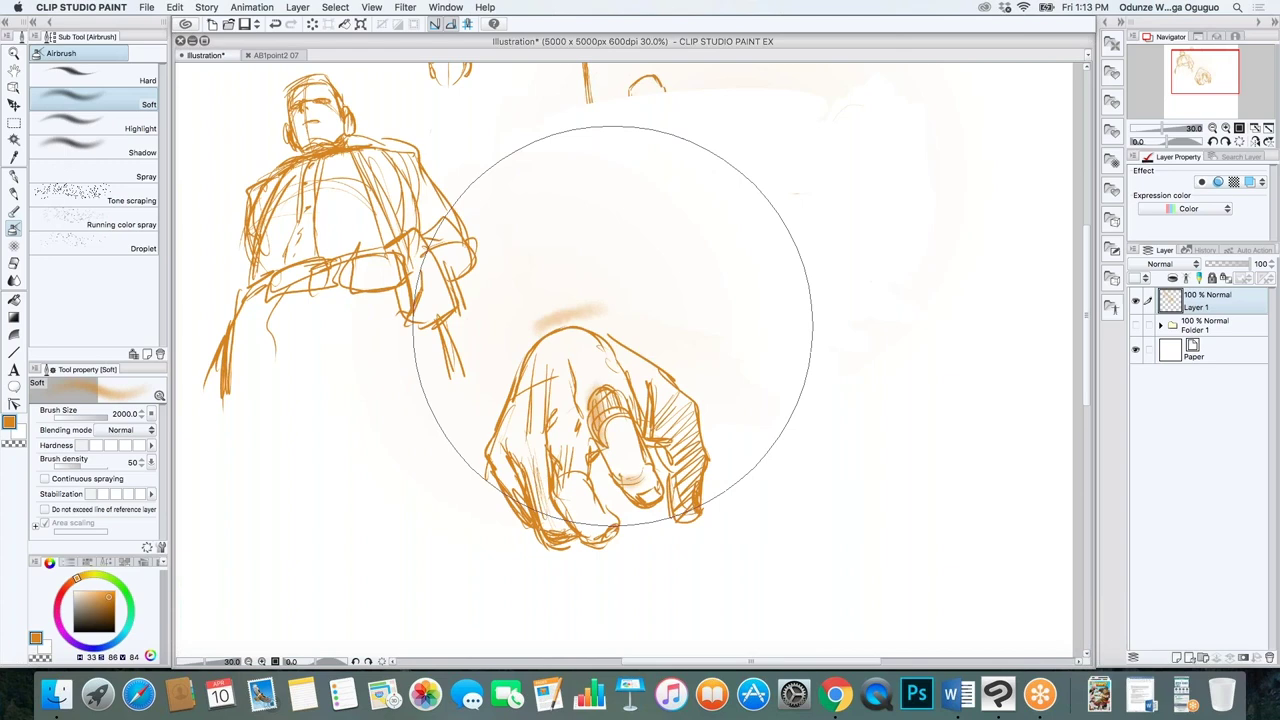
mouse_move(543, 343)
mouse_down()
mouse_move(637, 296)
mouse_move(628, 319)
mouse_move(736, 298)
mouse_move(763, 355)
mouse_move(750, 420)
mouse_up()
Retrace the arc with wrist curls and sketch a long curve right of the wrist
drag(766, 342, 772, 416)
mouse_move(650, 312)
mouse_down()
mouse_move(782, 392)
mouse_move(724, 430)
mouse_move(737, 439)
mouse_move(718, 472)
mouse_move(876, 408)
mouse_up()
mouse_move(786, 392)
mouse_down()
mouse_move(884, 430)
mouse_move(864, 426)
mouse_up()
drag(870, 426, 856, 454)
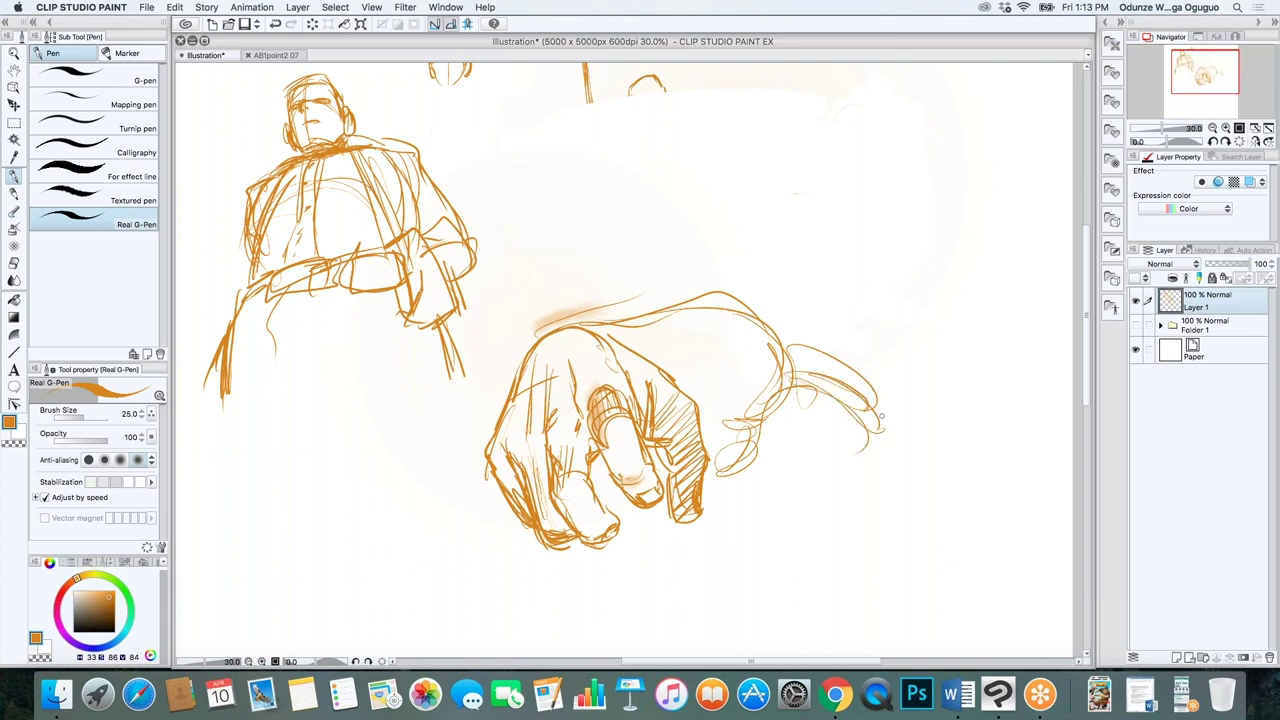
scroll(880, 417, down, 5)
scroll(880, 417, up, 2)
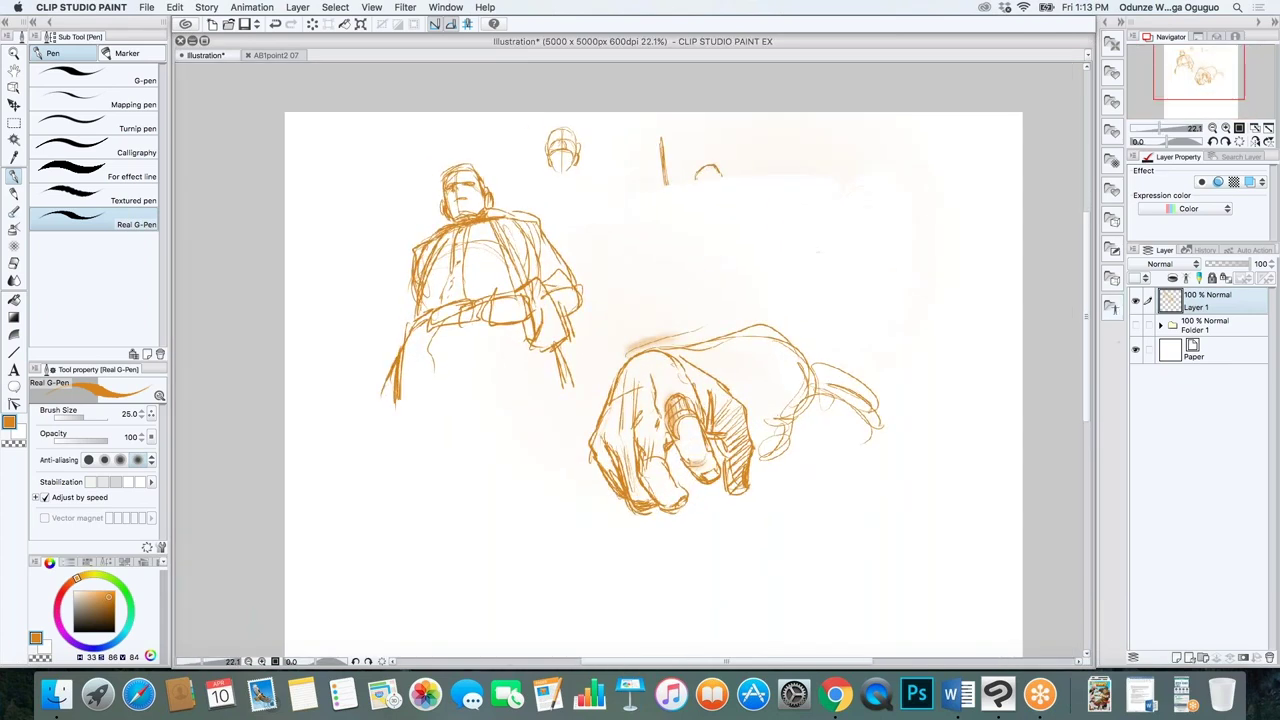
Draw a large closed arc right of the hand and hatch over the shoulder arc
drag(1087, 352, 1087, 384)
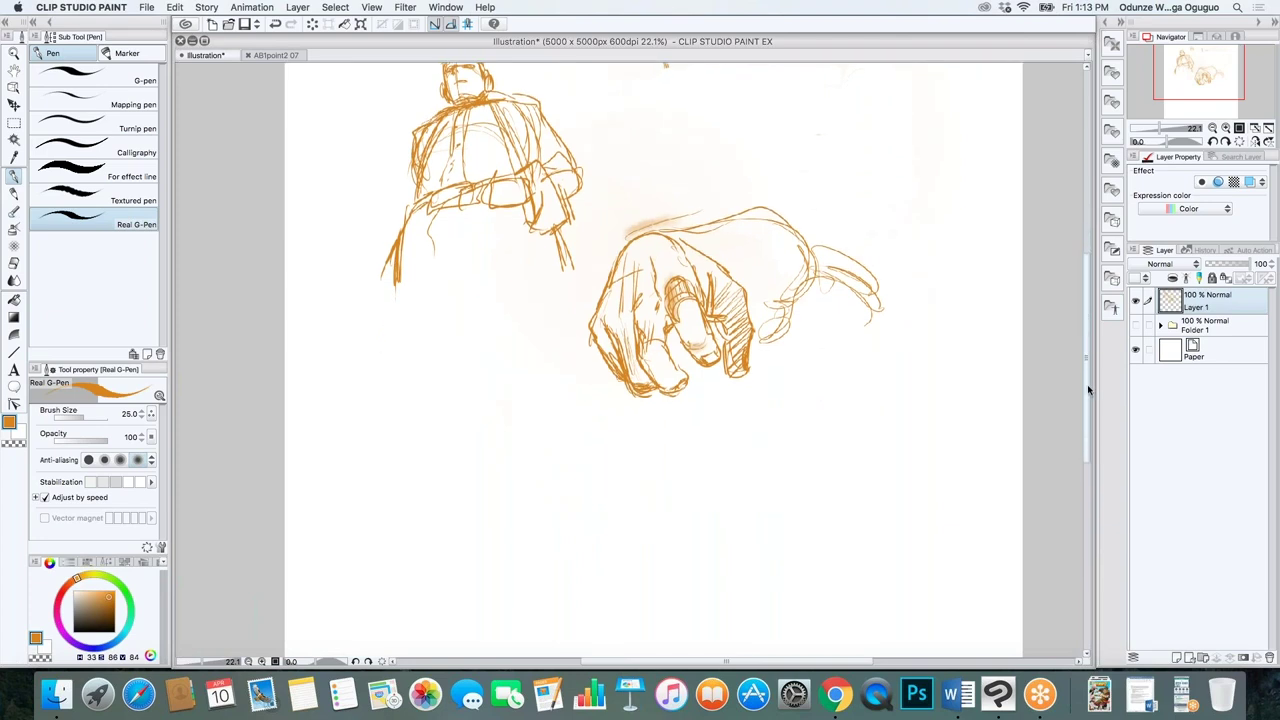
drag(958, 352, 800, 510)
drag(806, 390, 829, 563)
mouse_move(834, 345)
mouse_down()
mouse_move(966, 370)
mouse_move(984, 552)
mouse_up()
drag(978, 448, 976, 560)
mouse_move(904, 344)
mouse_down()
mouse_move(840, 352)
mouse_move(806, 468)
mouse_move(840, 594)
mouse_up()
drag(766, 348, 767, 384)
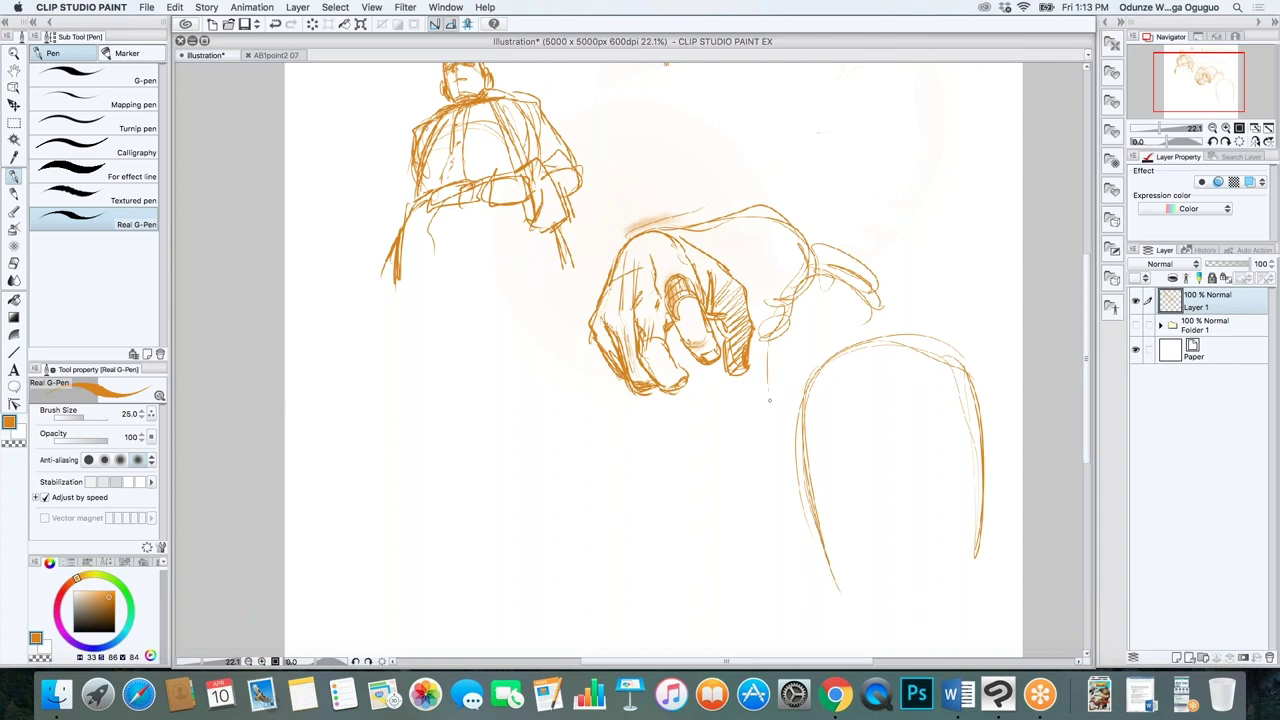
mouse_move(796, 432)
mouse_down()
mouse_move(780, 330)
mouse_move(918, 312)
mouse_move(790, 360)
mouse_move(798, 470)
mouse_move(768, 350)
mouse_move(898, 312)
mouse_up()
Sketch the wrist cuff and forearm contour, closing the head's bottom and extending the arm's lower contour
mouse_move(780, 286)
mouse_down()
mouse_move(764, 350)
mouse_move(806, 280)
mouse_up()
drag(758, 362, 828, 272)
drag(790, 228, 847, 271)
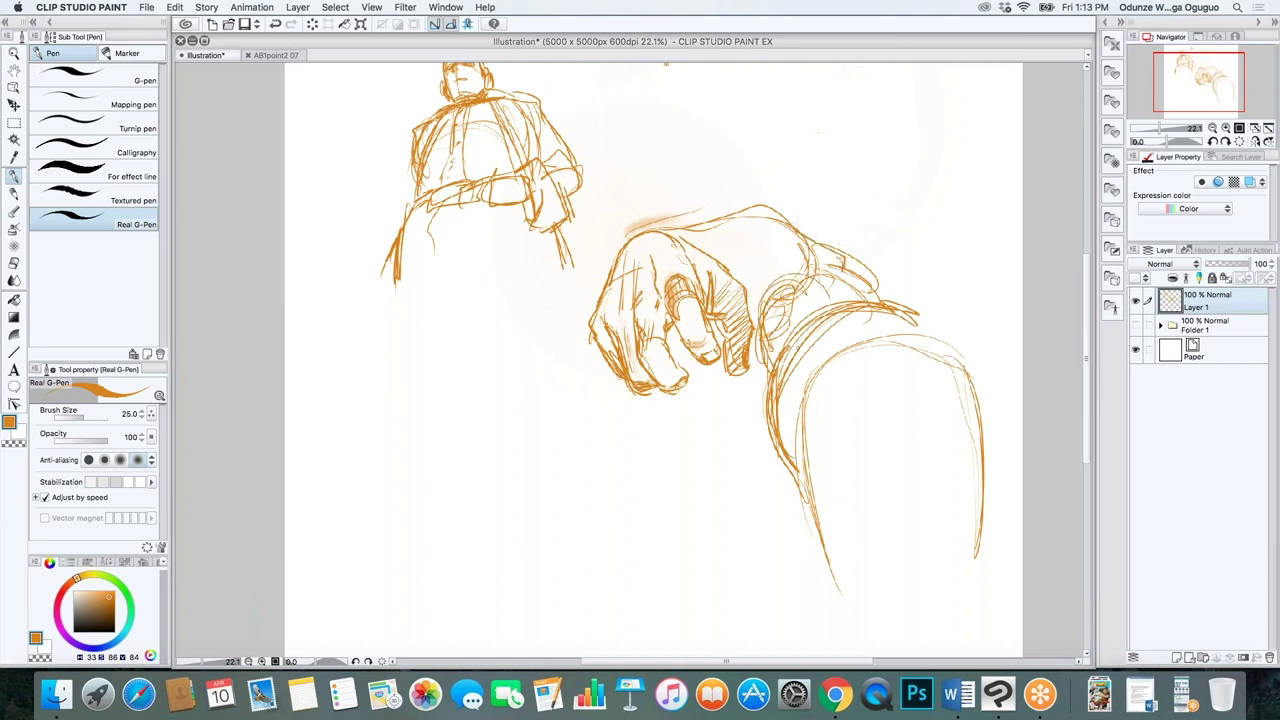
mouse_move(798, 472)
mouse_down()
mouse_move(880, 530)
mouse_move(970, 486)
mouse_up()
mouse_move(904, 528)
mouse_down()
mouse_move(960, 496)
mouse_move(998, 452)
mouse_move(1008, 516)
mouse_move(978, 550)
mouse_move(994, 536)
mouse_up()
drag(810, 506, 872, 624)
drag(976, 534, 964, 578)
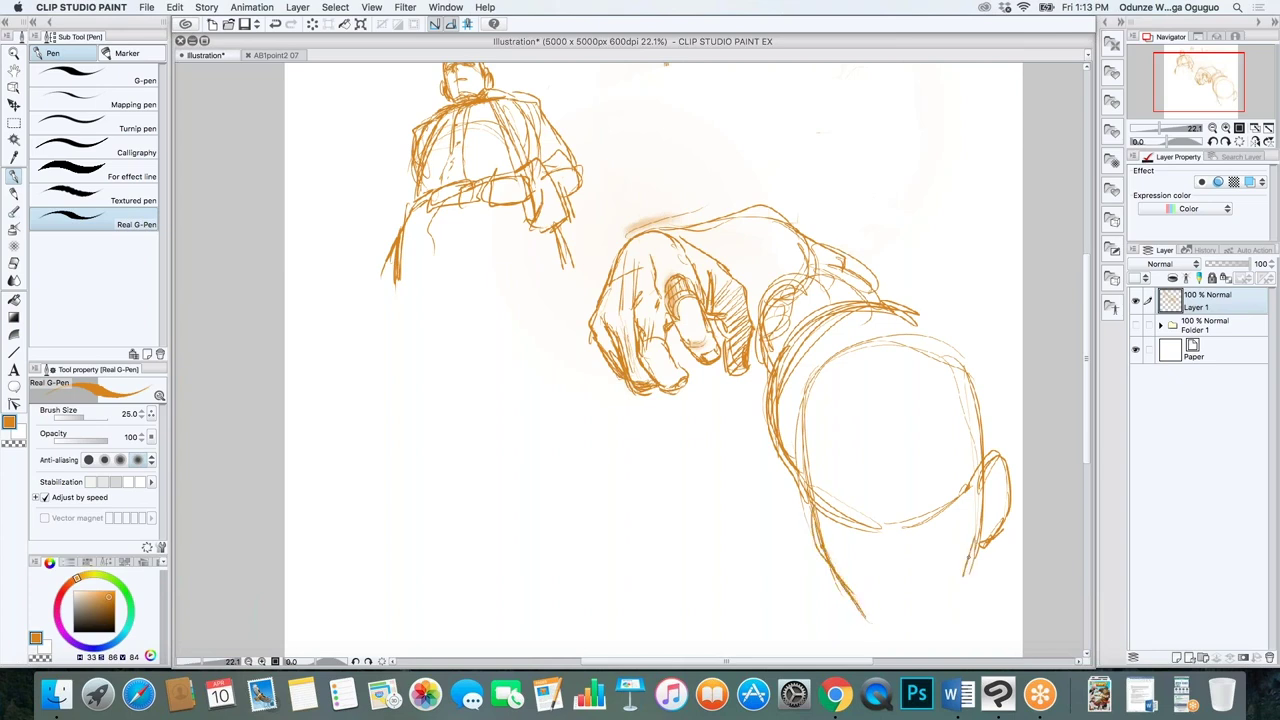
scroll(738, 343, down, 3)
Draw the jaw and chin line and trace the head's left side, top and right side
drag(972, 462, 964, 498)
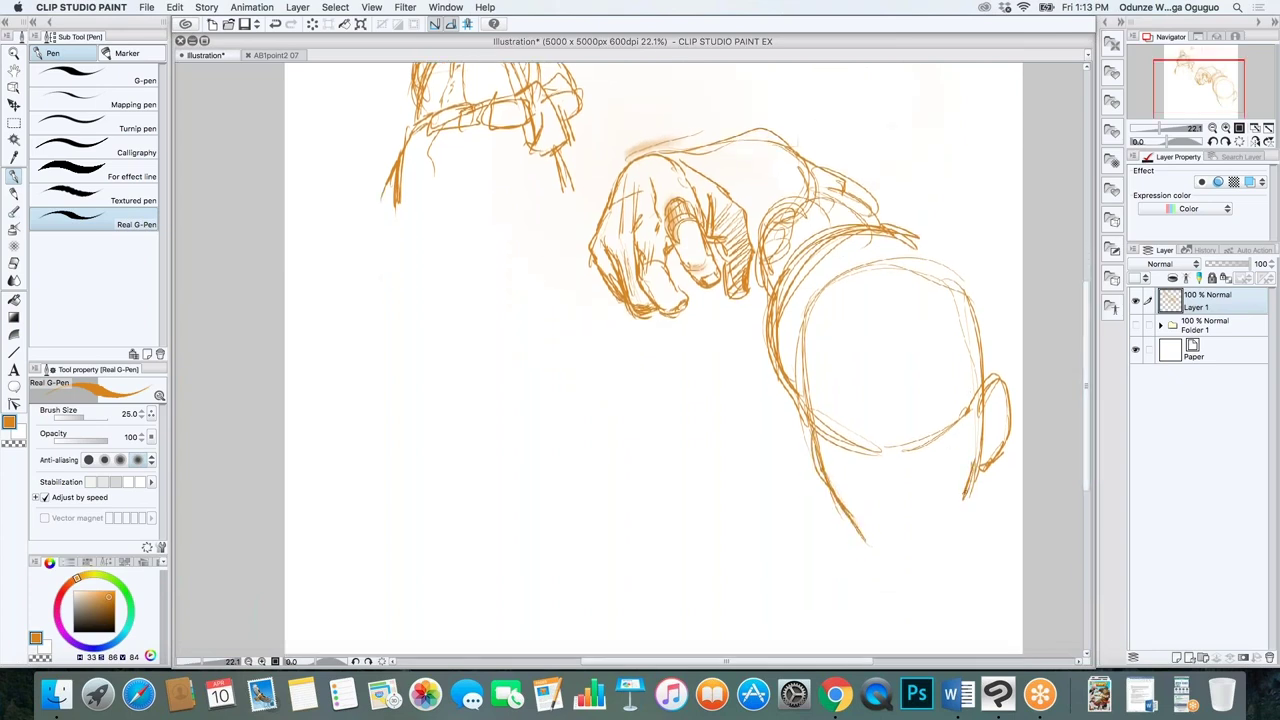
drag(962, 496, 902, 550)
drag(822, 294, 802, 412)
drag(830, 284, 806, 392)
drag(854, 274, 806, 358)
mouse_move(828, 298)
mouse_down()
mouse_move(924, 264)
mouse_move(984, 318)
mouse_move(988, 368)
mouse_up()
drag(982, 324, 988, 376)
Darken the head's left contour and erase the lower jaw lines and cheek
drag(818, 314, 808, 410)
drag(814, 340, 806, 414)
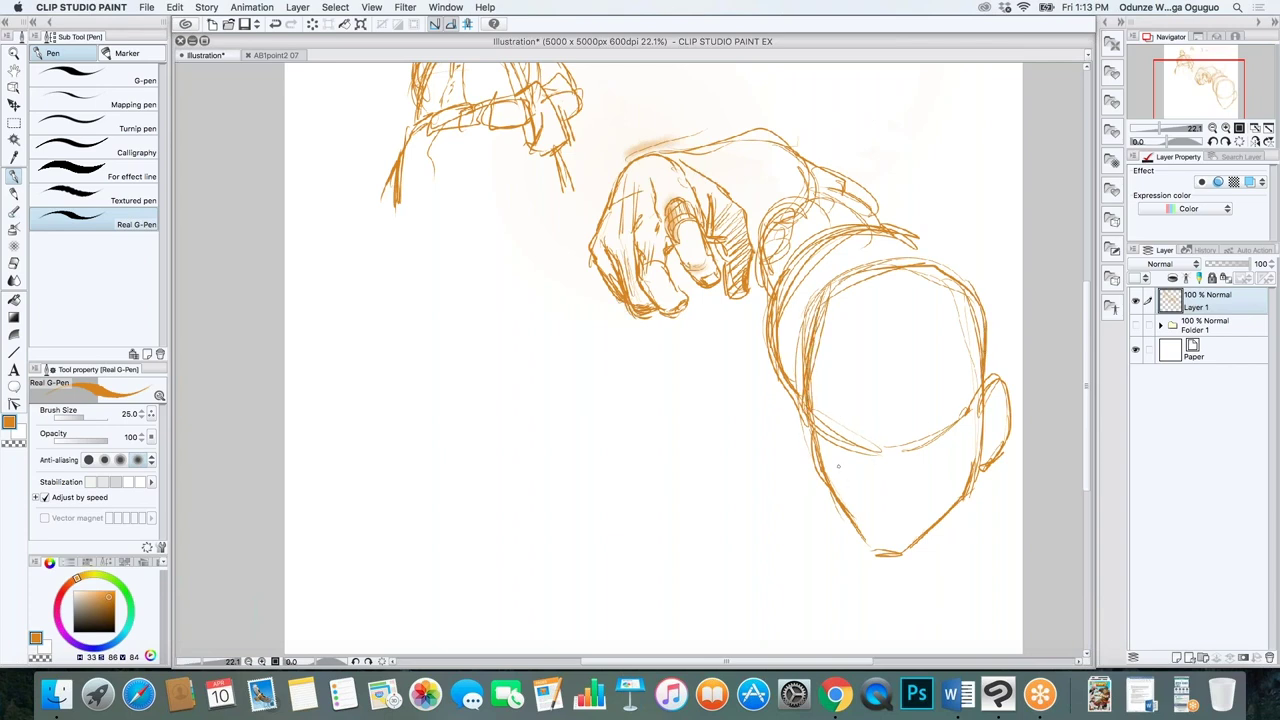
key(e)
mouse_move(866, 500)
mouse_down()
mouse_move(846, 525)
mouse_move(903, 534)
mouse_move(906, 548)
mouse_up()
Erase stray jaw lines and darken the head's left and lower-left contour
mouse_move(985, 402)
mouse_down()
mouse_move(982, 432)
mouse_move(962, 276)
mouse_move(972, 306)
mouse_move(938, 268)
mouse_move(822, 290)
mouse_move(808, 306)
mouse_move(808, 355)
mouse_move(860, 280)
mouse_move(918, 267)
mouse_move(972, 291)
mouse_move(991, 366)
mouse_up()
key(b)
key(p)
drag(818, 418, 826, 476)
mouse_move(809, 390)
mouse_down()
mouse_move(822, 430)
mouse_move(838, 421)
mouse_move(834, 467)
mouse_up()
mouse_move(843, 429)
mouse_down()
mouse_move(838, 496)
mouse_move(868, 484)
mouse_up()
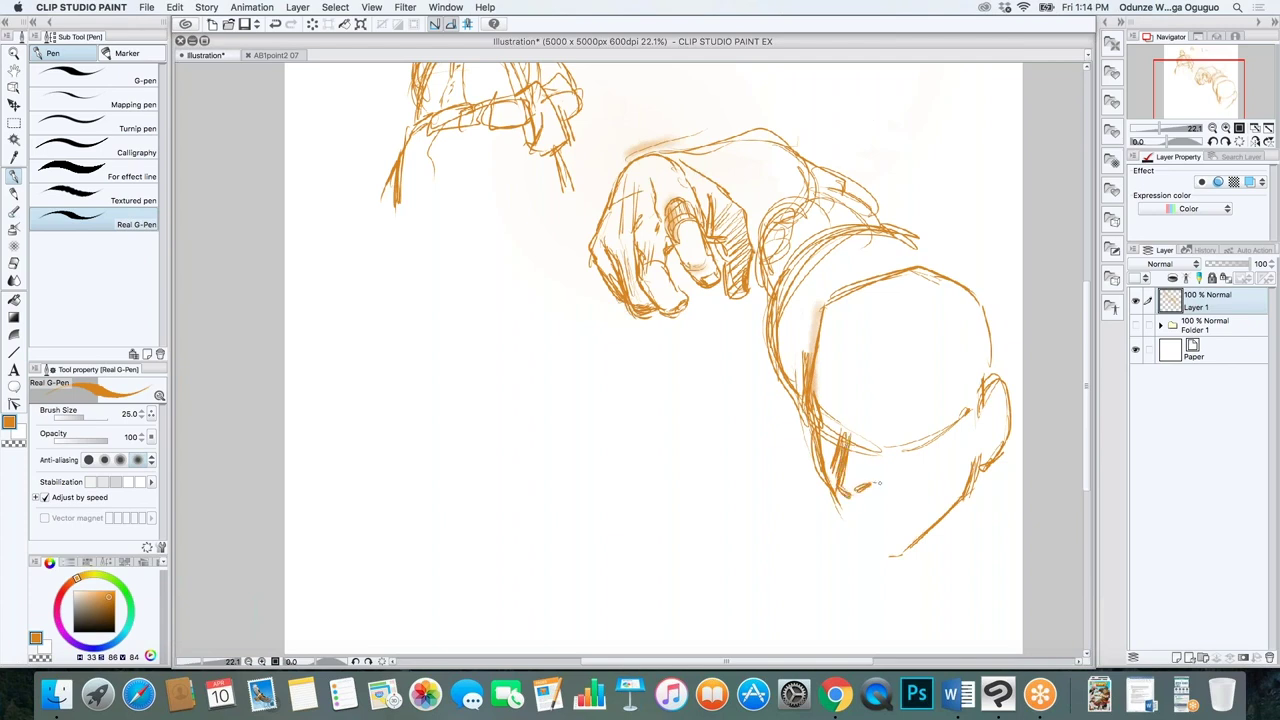
Draw the brow line across the face with strokes below it, and tidy the head's left contour
mouse_move(842, 418)
mouse_down()
mouse_move(822, 440)
mouse_move(940, 433)
mouse_up()
mouse_move(912, 440)
mouse_down()
mouse_move(962, 414)
mouse_move(944, 428)
mouse_up()
drag(948, 426, 964, 412)
drag(874, 438, 906, 452)
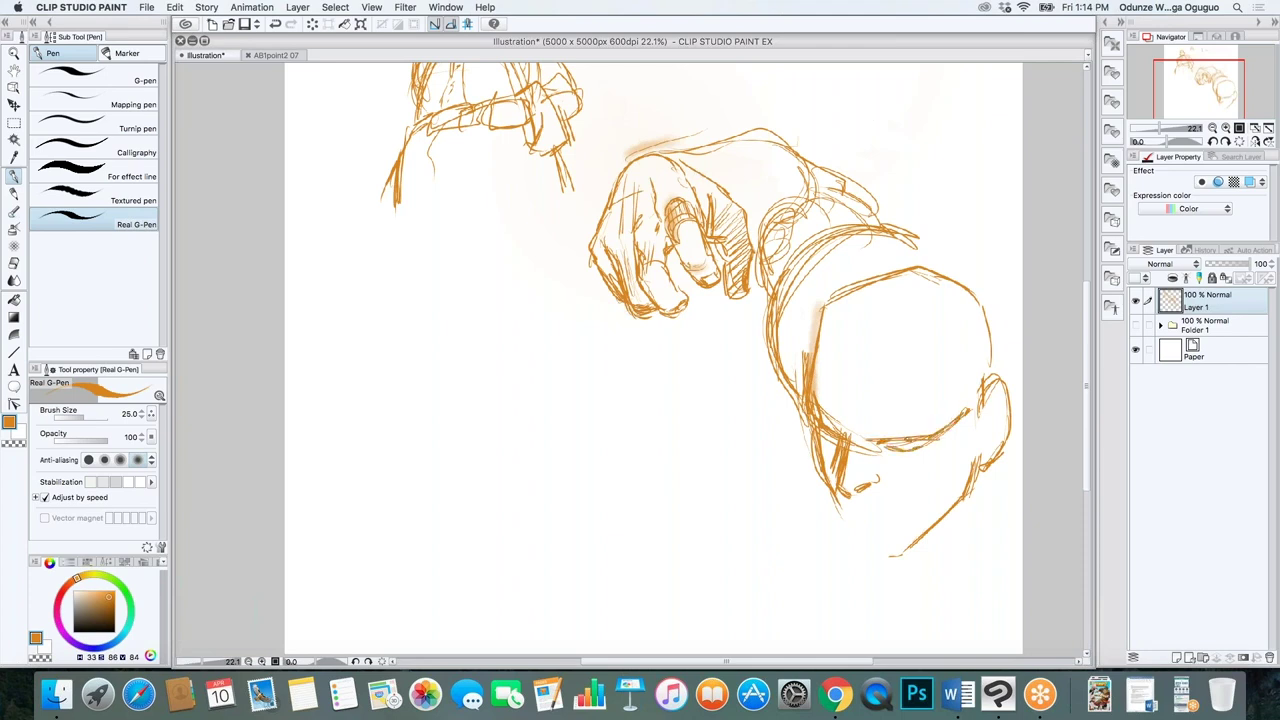
drag(900, 441, 916, 443)
drag(826, 410, 840, 433)
key(e)
mouse_move(840, 430)
mouse_down()
mouse_move(828, 410)
mouse_move(842, 446)
mouse_up()
key(p)
Darken and hatch the jawline and add short strokes near the chin
mouse_move(962, 468)
mouse_down()
mouse_move(946, 512)
mouse_move(900, 554)
mouse_up()
mouse_move(948, 504)
mouse_down()
mouse_move(888, 554)
mouse_move(854, 562)
mouse_up()
mouse_move(828, 494)
mouse_down()
mouse_move(854, 516)
mouse_move(892, 512)
mouse_move(852, 556)
mouse_up()
drag(844, 556, 862, 554)
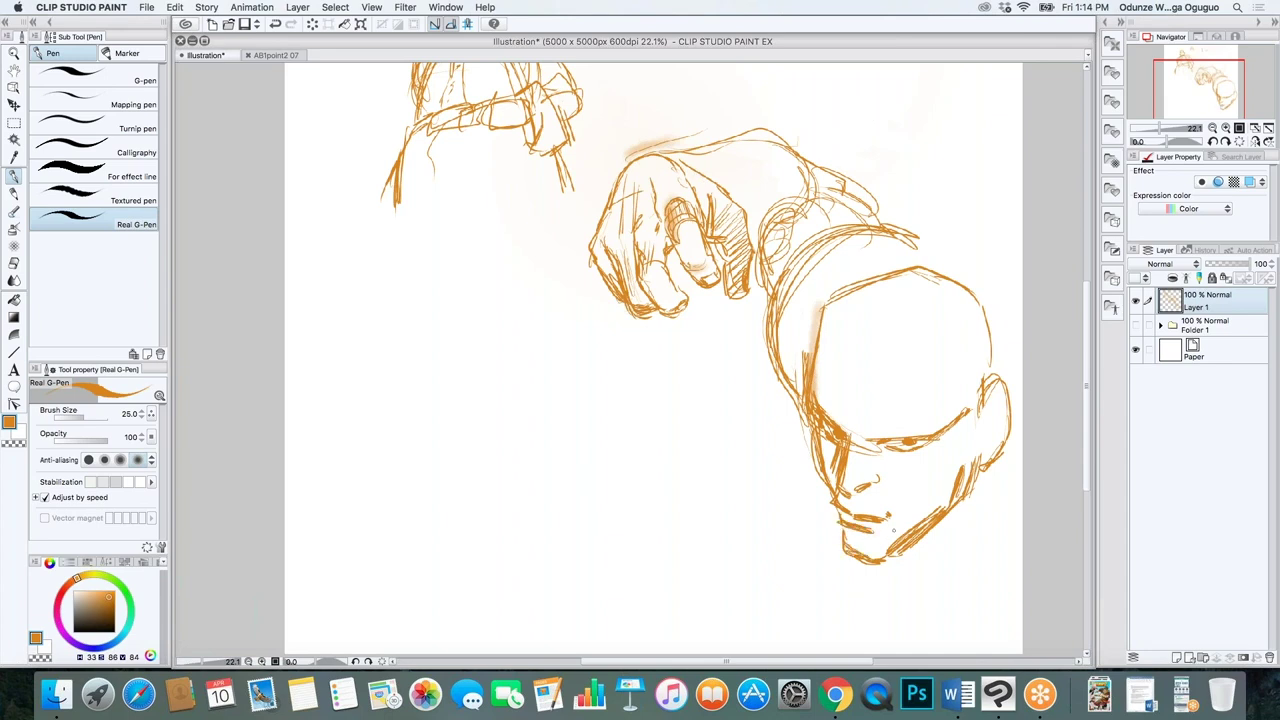
scroll(920, 500, down, 5)
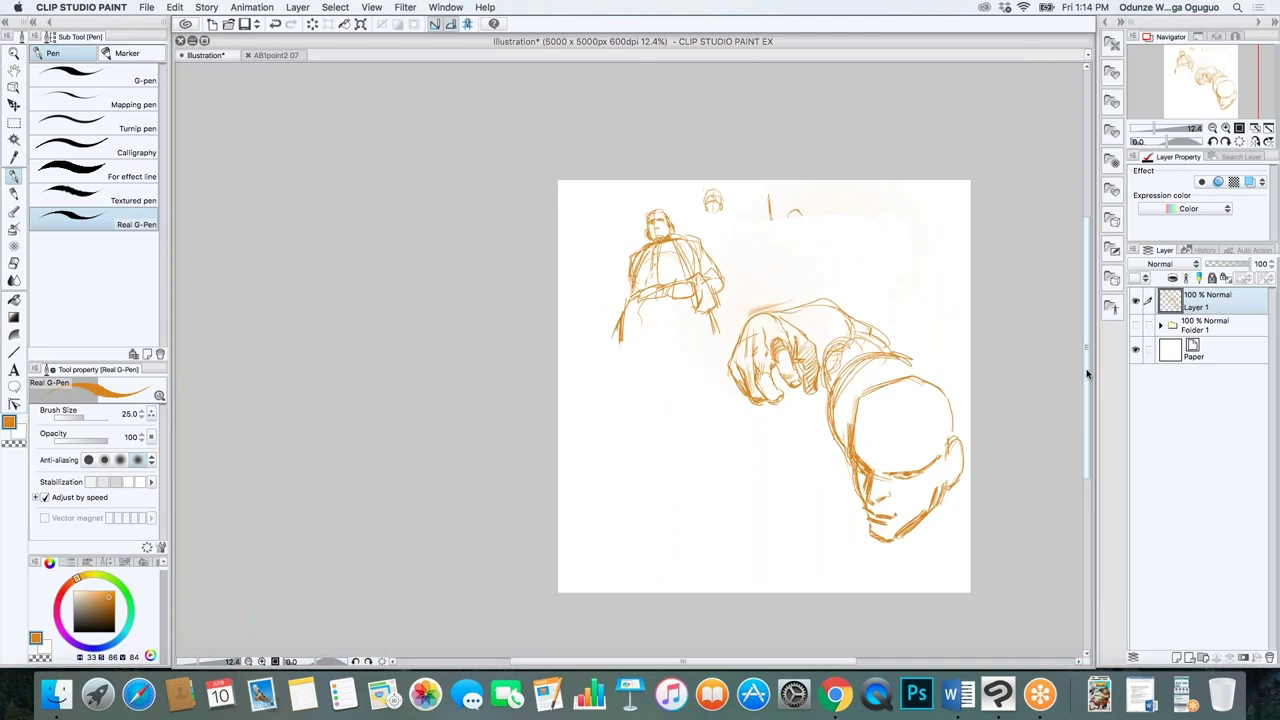
Delete the small standing figure at top-left and the stray strokes along the page top
key(m)
drag(716, 280, 969, 570)
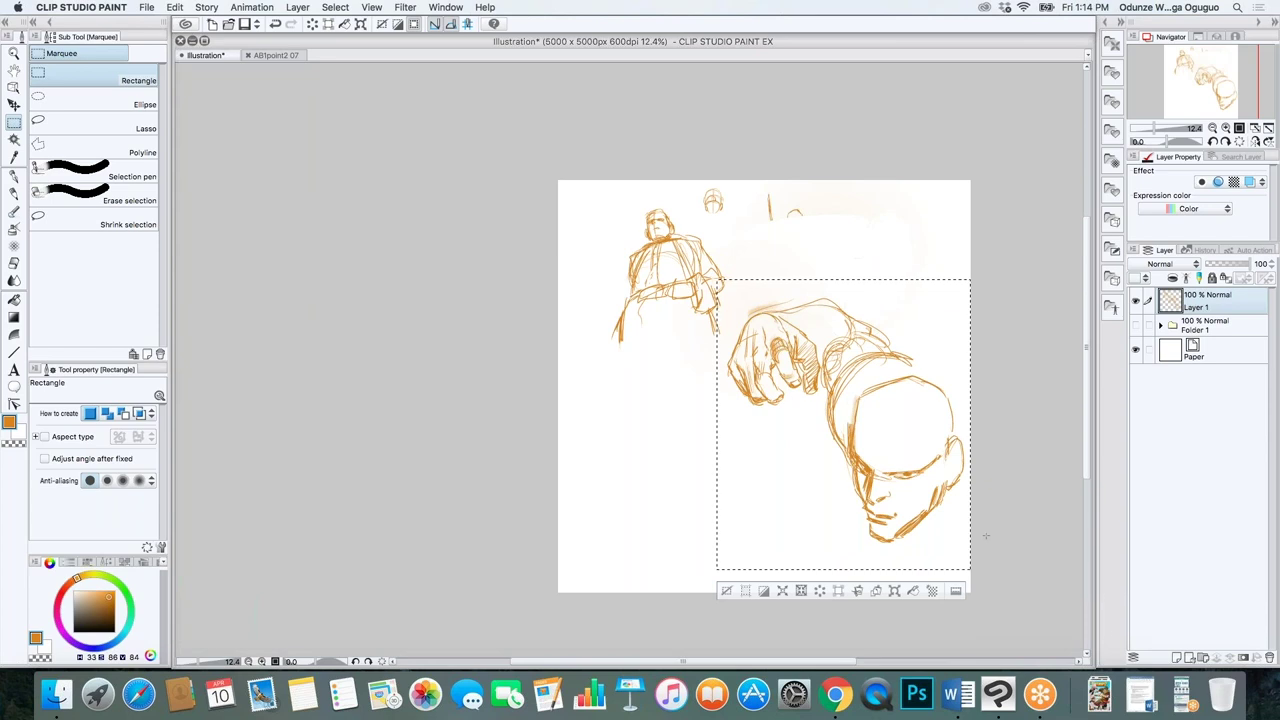
key(super+d)
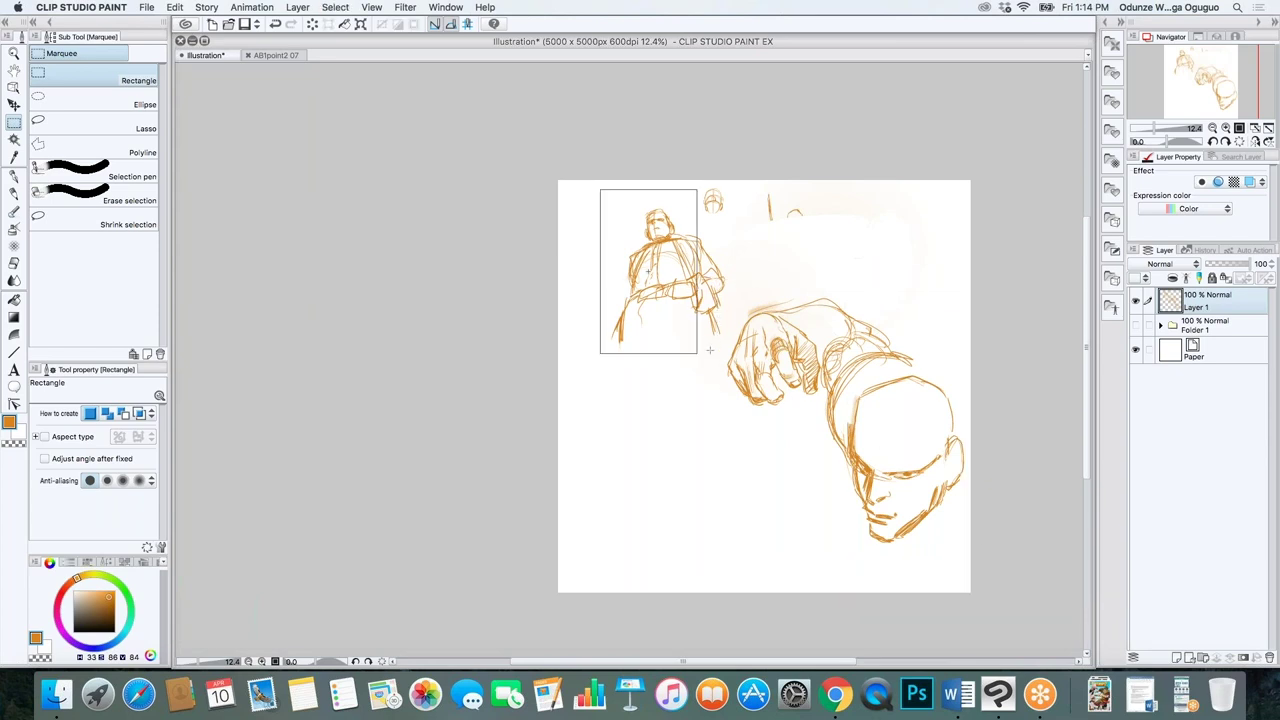
drag(600, 189, 733, 353)
key(Delete)
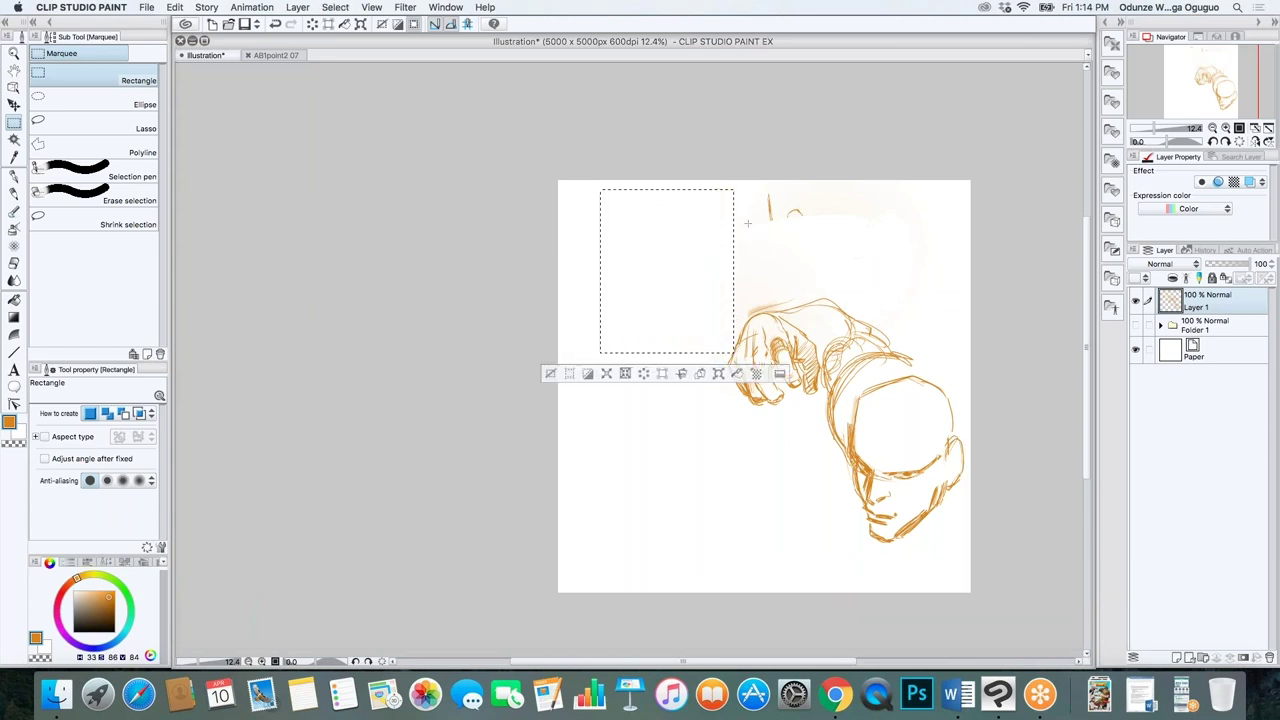
drag(653, 167, 966, 262)
key(Delete)
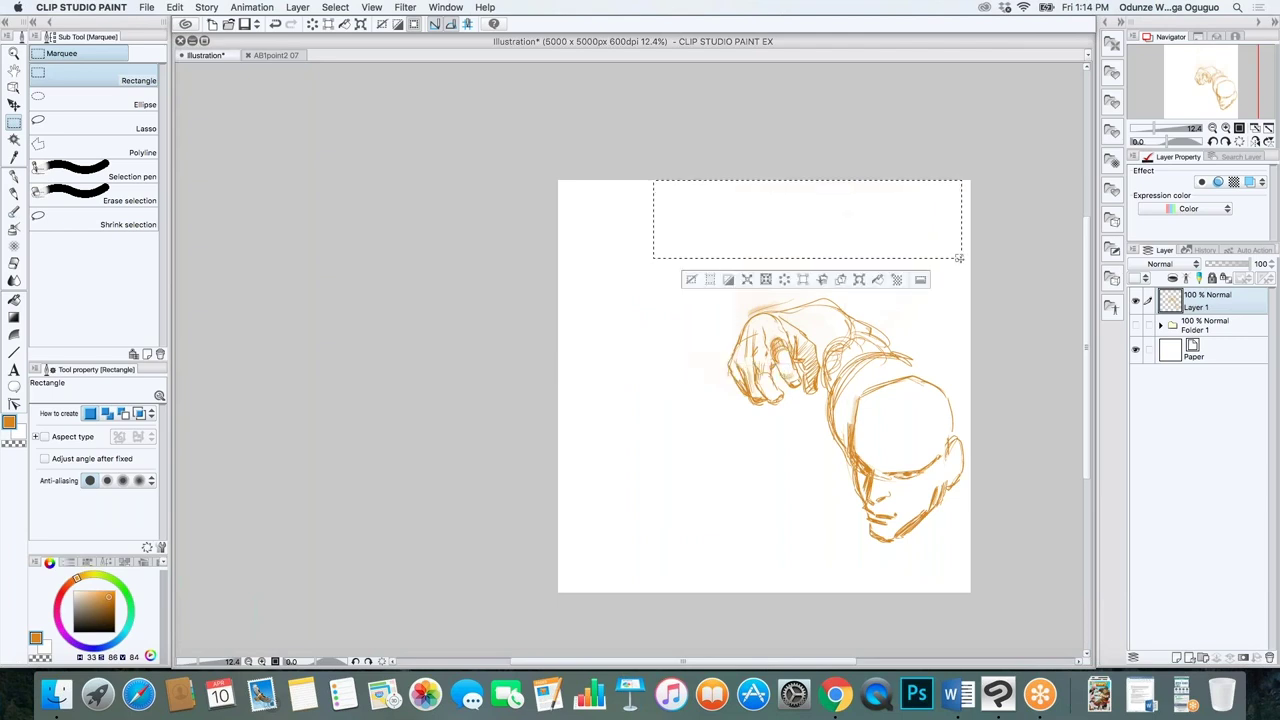
key(super+d)
Shrink the hand-and-head sketch to about 71% and move it up-left toward the page centre
mouse_move(700, 262)
mouse_down()
mouse_move(749, 400)
mouse_move(970, 574)
mouse_up()
key(super+t)
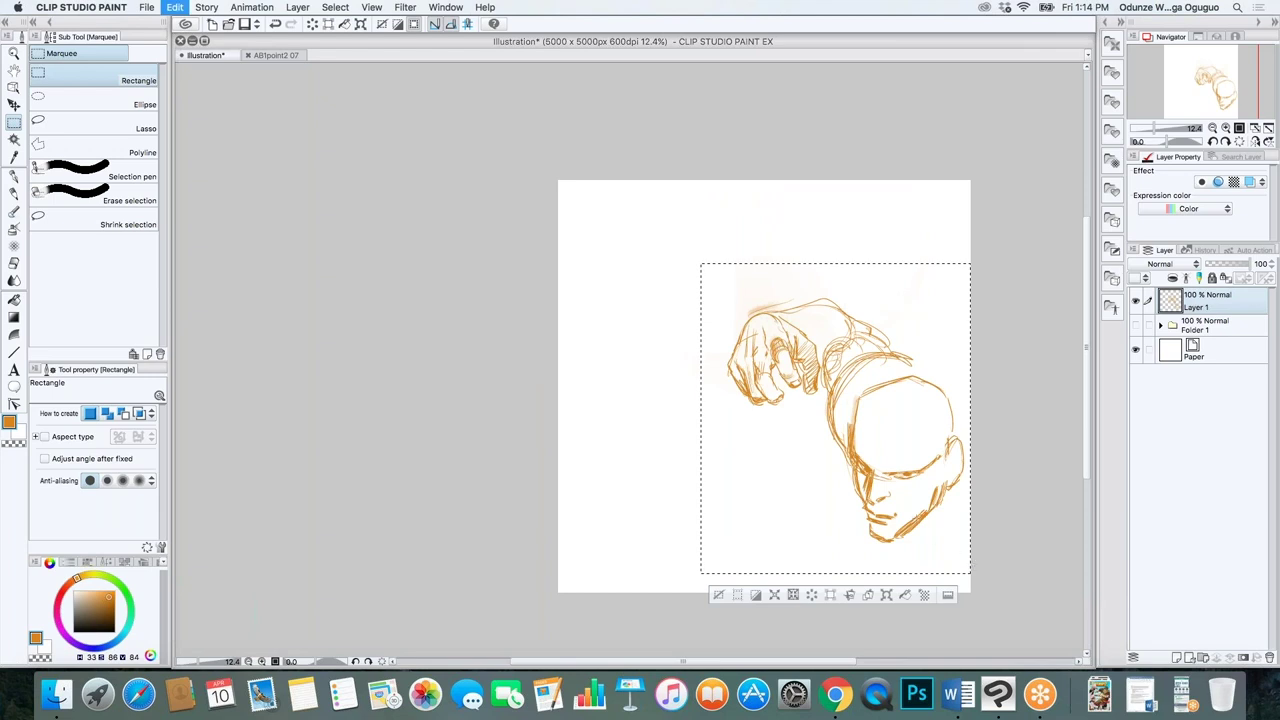
mouse_move(903, 493)
mouse_down()
mouse_move(797, 385)
mouse_move(781, 415)
mouse_move(779, 399)
mouse_up()
drag(847, 480, 785, 409)
drag(744, 346, 807, 398)
drag(847, 462, 828, 441)
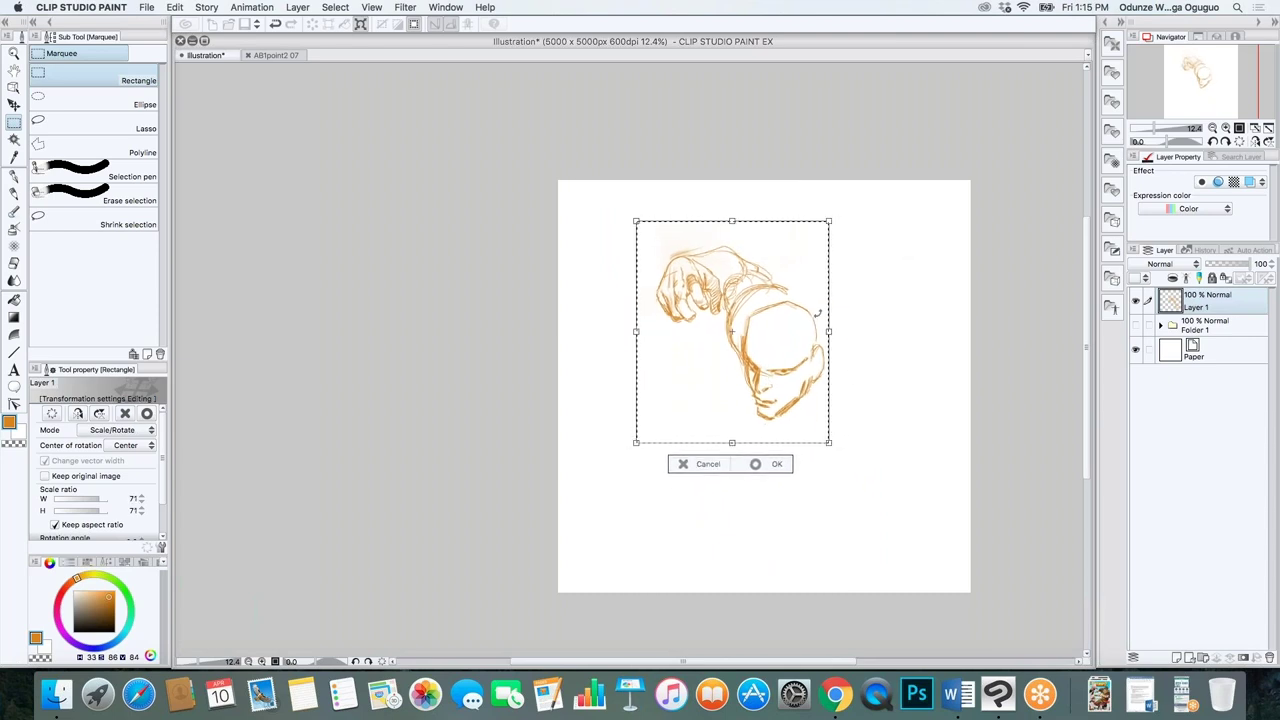
key(Return)
click(582, 265)
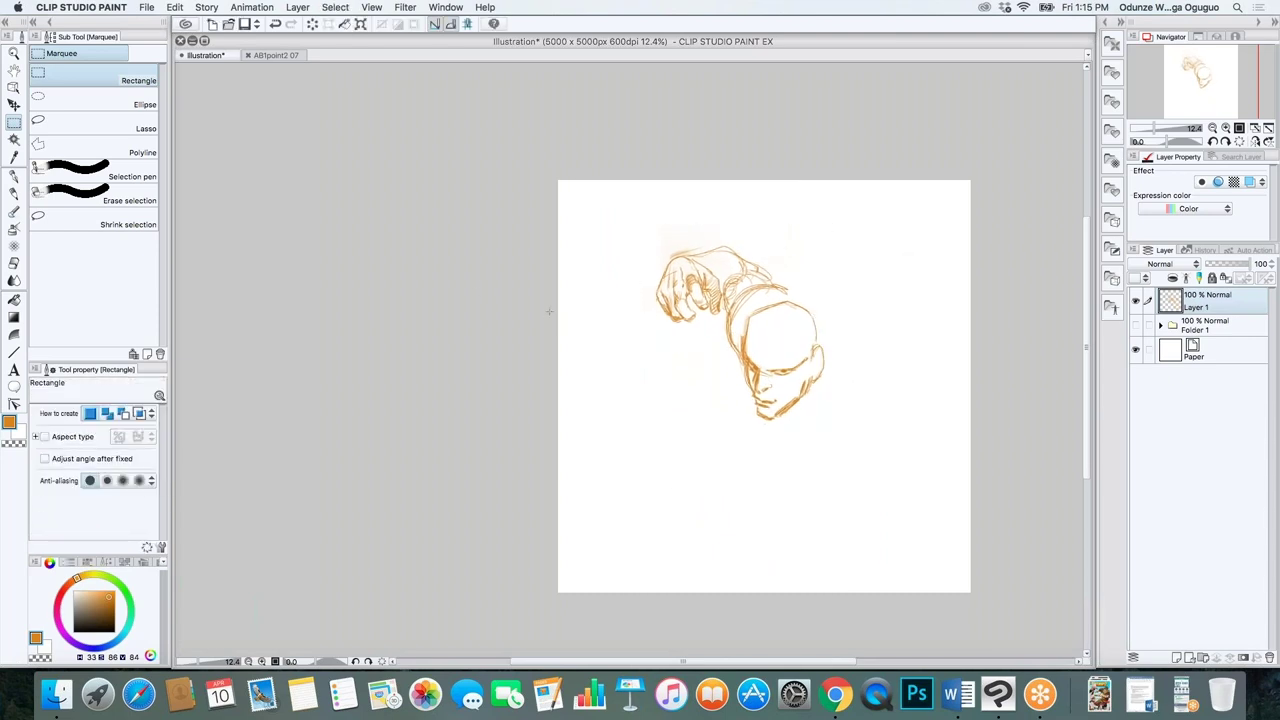
Rescale the sketch to 90% with a slight clockwise tilt, nudged up and left
mouse_move(635, 229)
mouse_down()
mouse_move(757, 371)
mouse_move(869, 467)
mouse_up()
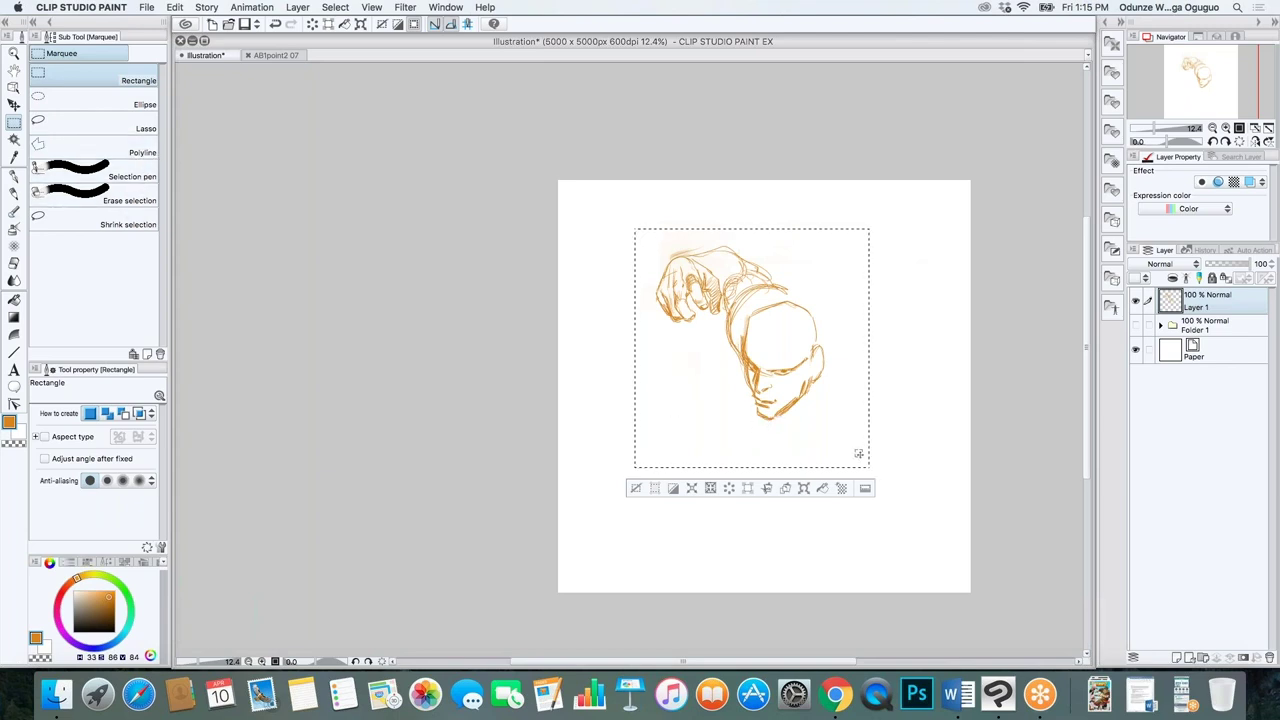
key(super+t)
drag(838, 407, 828, 388)
mouse_move(859, 443)
mouse_down()
mouse_move(843, 437)
mouse_move(853, 402)
mouse_up()
key(Return)
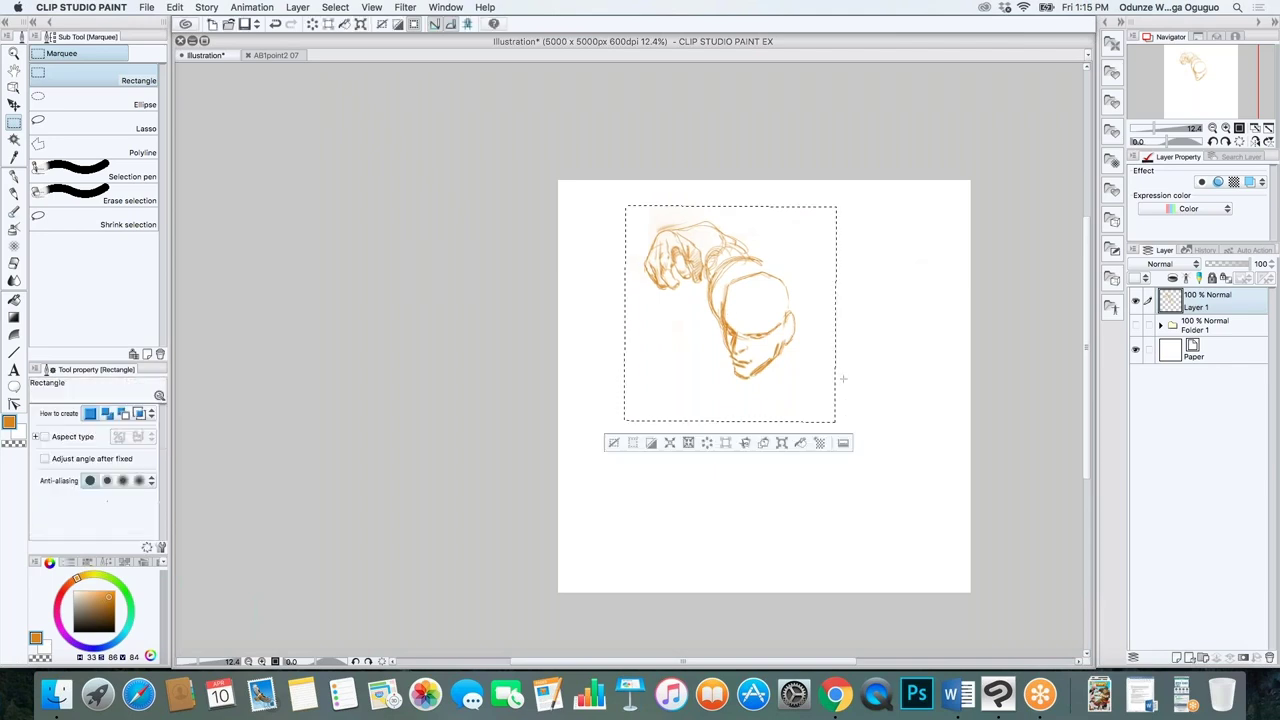
click(836, 413)
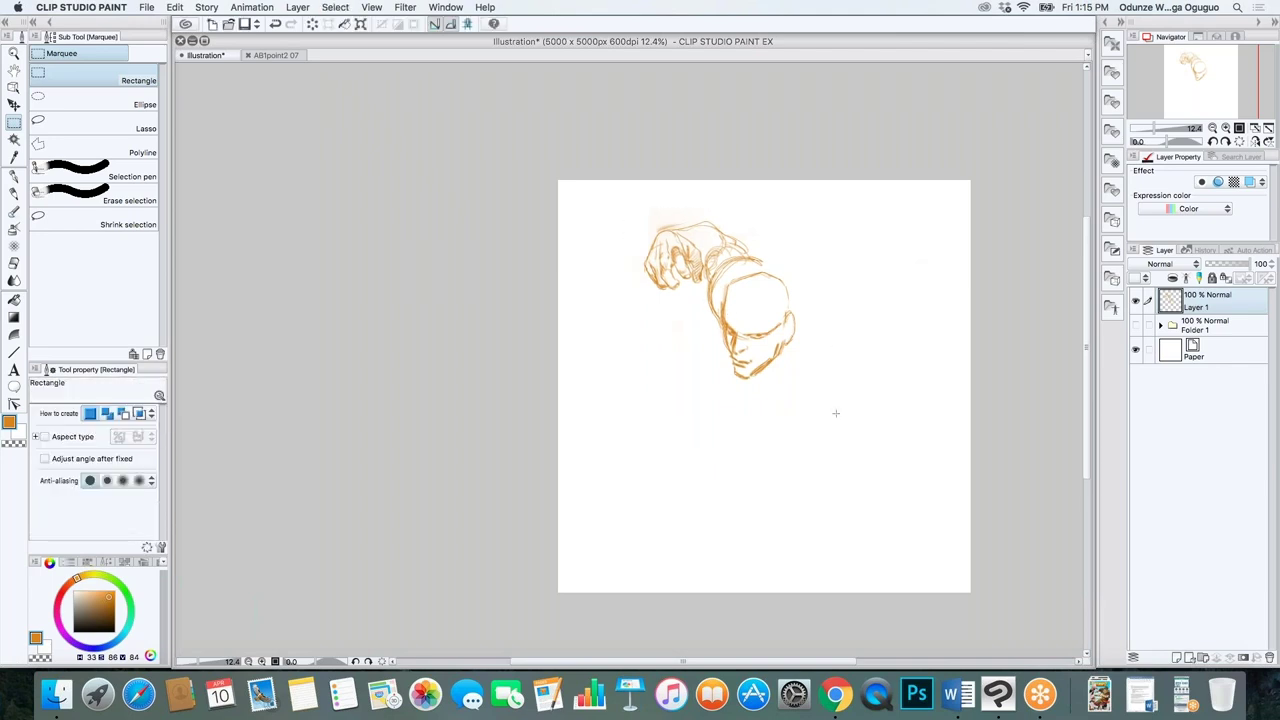
Zoom in and erase part of the jaw line near the ear
key(p)
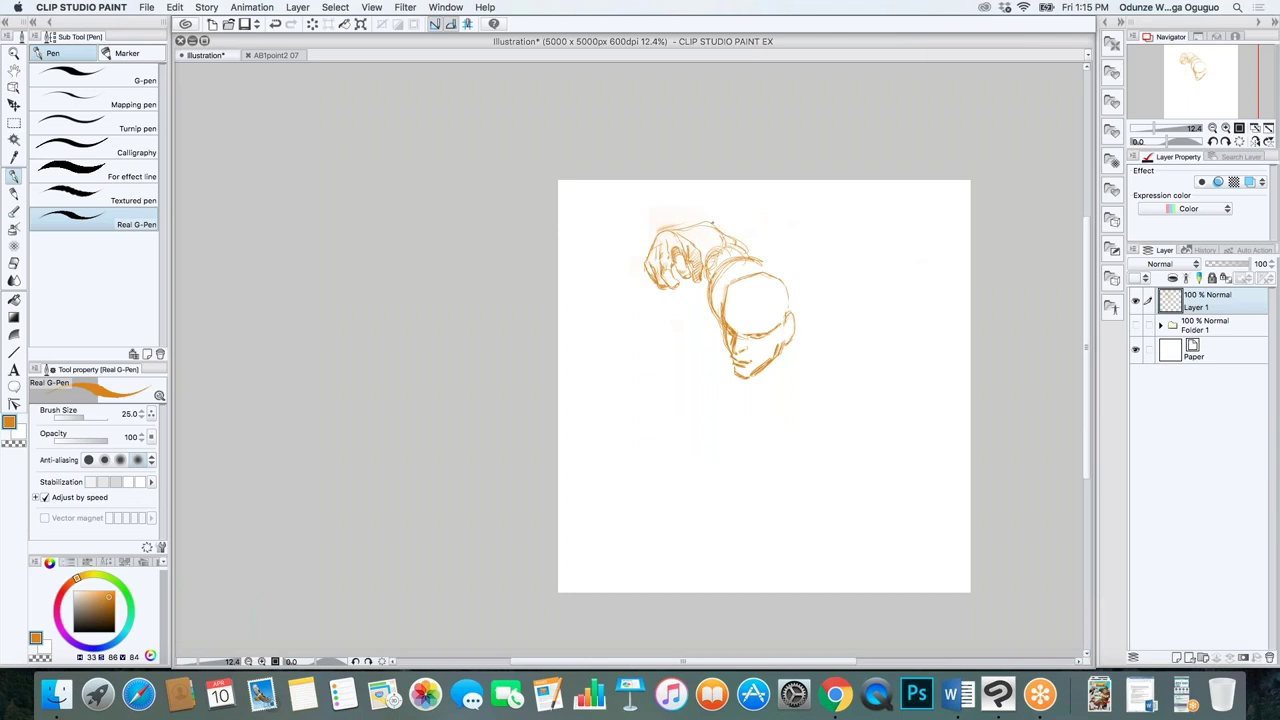
scroll(712, 223, up, 3)
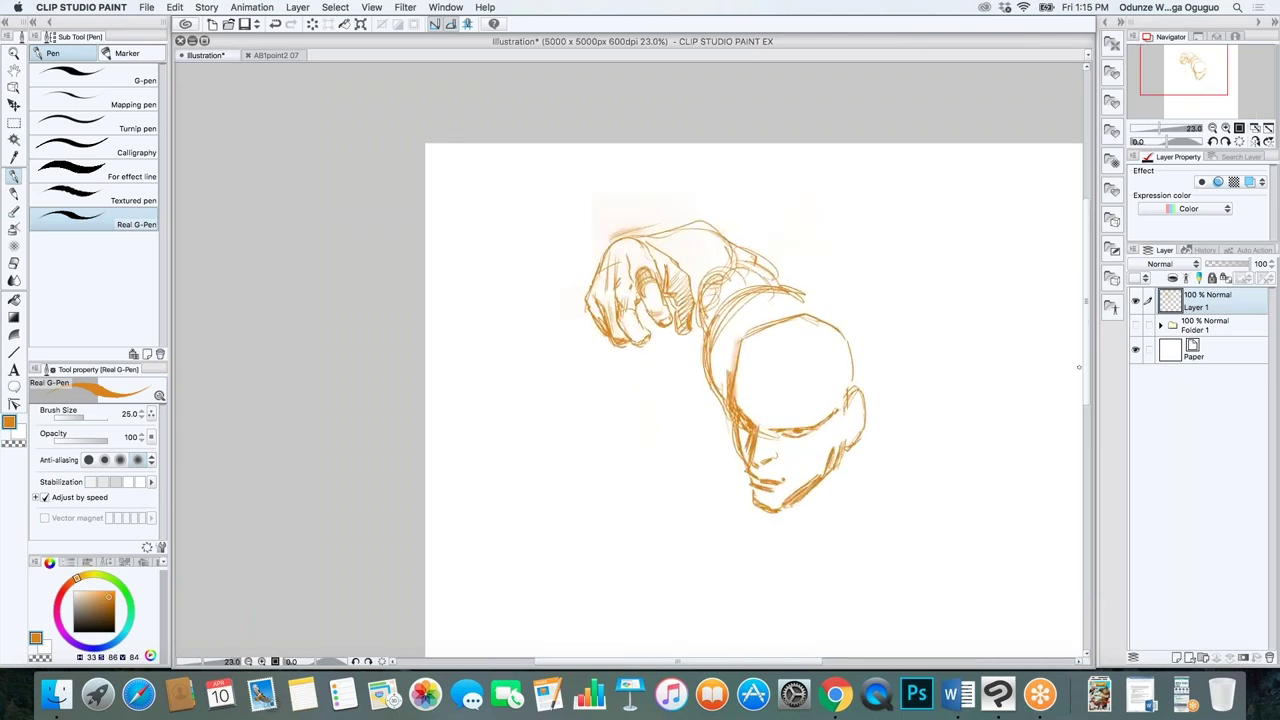
scroll(1085, 370, down, 2)
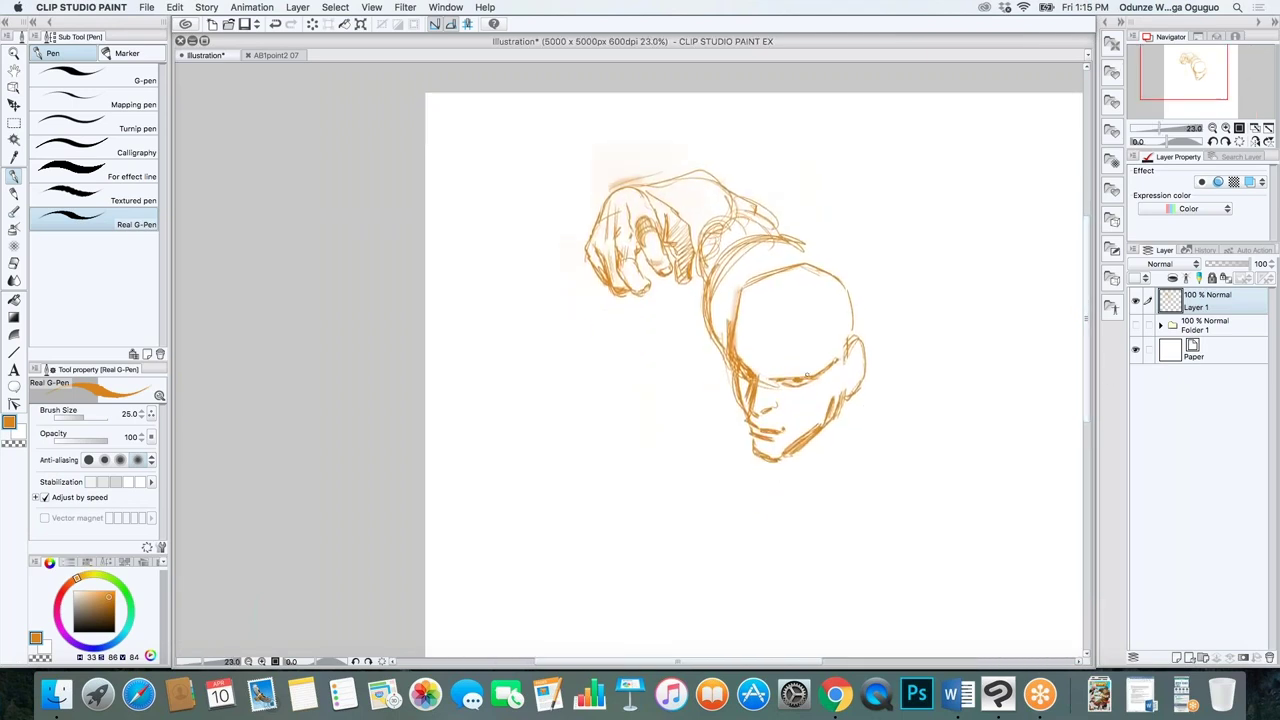
scroll(807, 376, up, 1)
key(e)
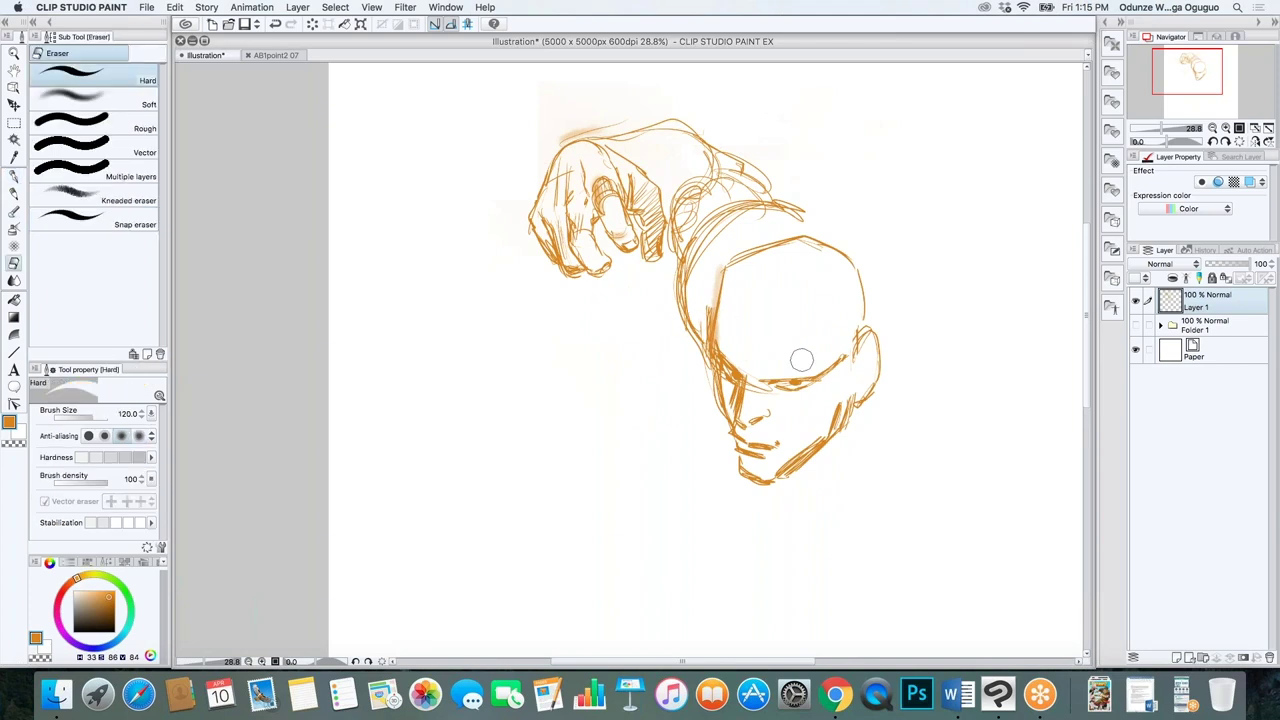
drag(778, 491, 843, 435)
Test a soft orange airbrush tint over the face, then undo it
key(b)
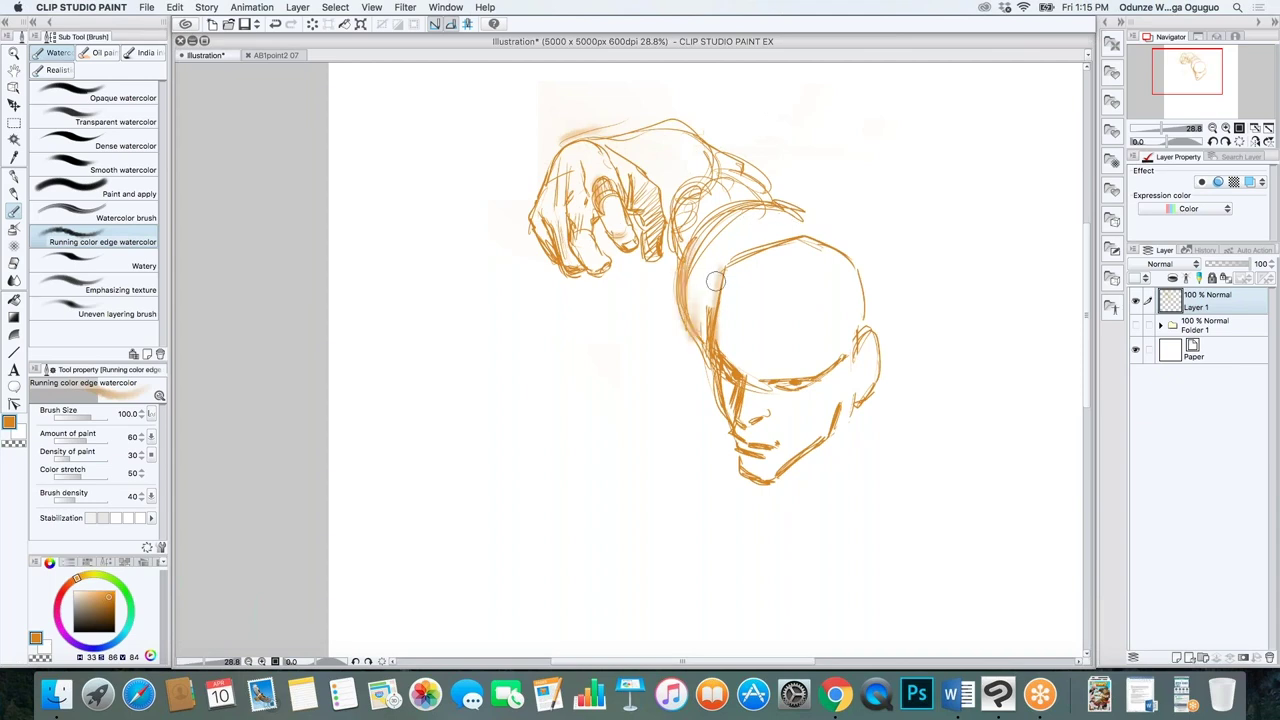
key(b)
drag(677, 383, 701, 289)
key(ctrl+z)
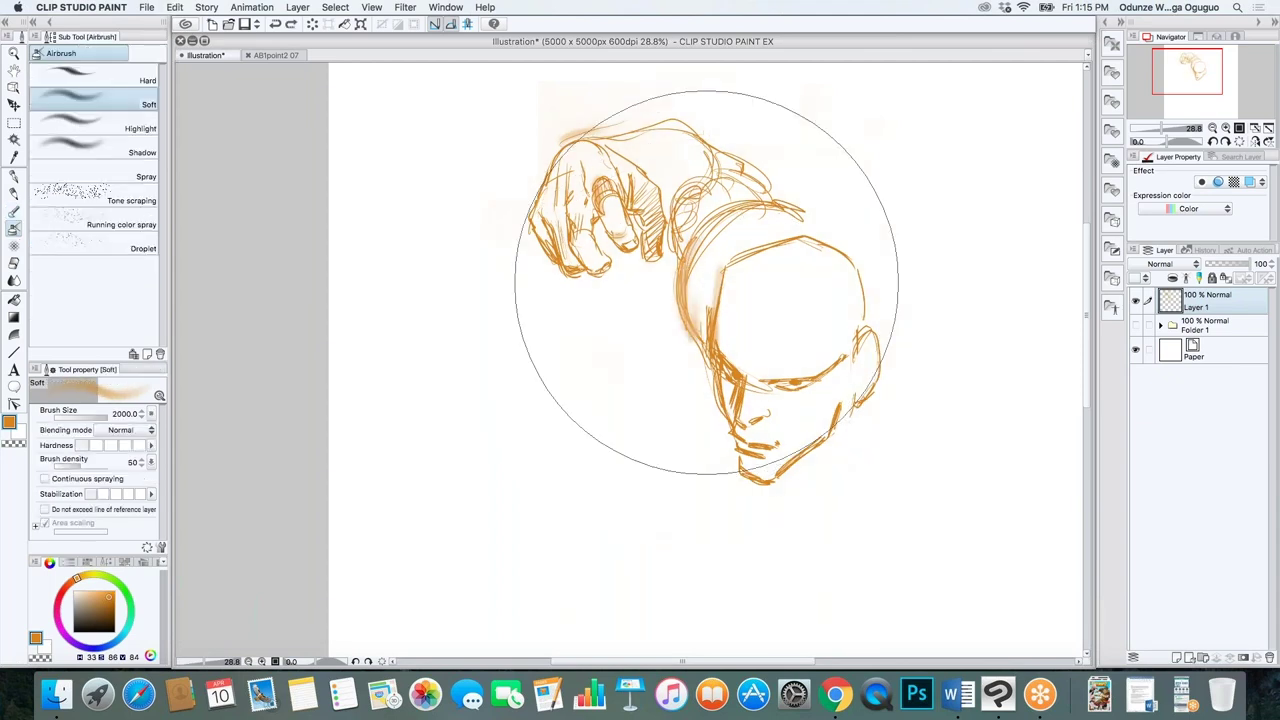
Hatch over the hair and neck with the Real G-Pen, then add a stroke lower down
key(p)
drag(716, 258, 684, 350)
mouse_move(764, 230)
mouse_down()
mouse_move(690, 300)
mouse_move(700, 256)
mouse_up()
drag(800, 220, 718, 236)
drag(784, 190, 770, 230)
scroll(1090, 337, down, 1)
scroll(1011, 217, down, 3)
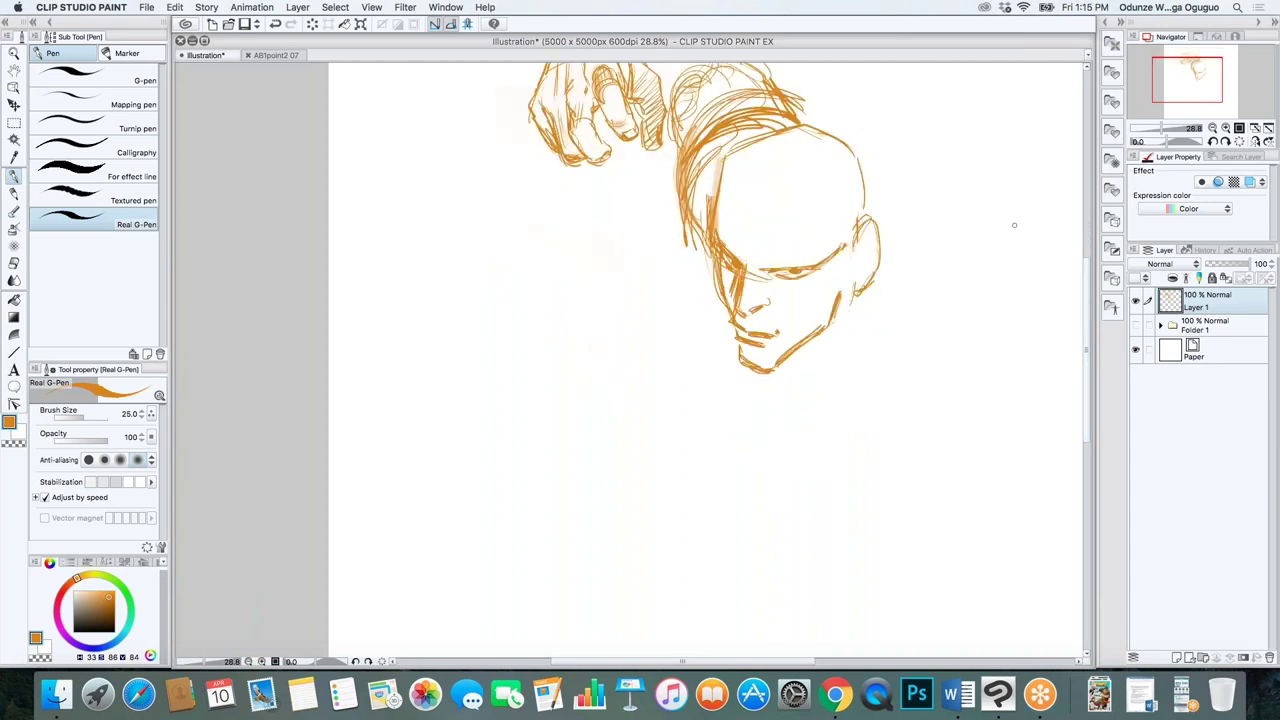
scroll(1011, 217, down, 3)
drag(695, 662, 786, 663)
Sketch a shoulder arc and curves along the torso's left, bottom and right sides
drag(652, 280, 714, 297)
mouse_move(598, 310)
mouse_down()
mouse_move(575, 372)
mouse_move(642, 474)
mouse_up()
drag(575, 392, 636, 492)
drag(736, 340, 664, 295)
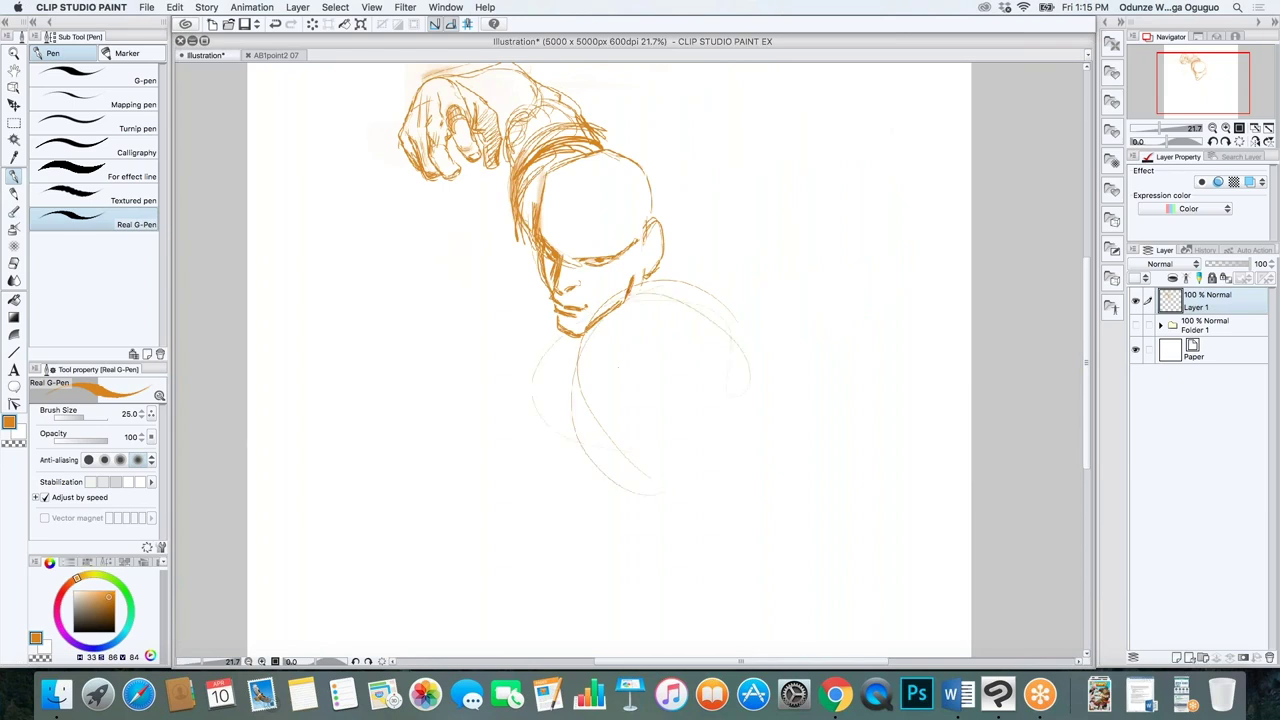
drag(552, 374, 626, 494)
drag(724, 332, 696, 360)
drag(550, 452, 748, 431)
Draw the neck and jaw lines below the chin, with a curl beneath the neck
drag(603, 306, 607, 388)
drag(645, 263, 600, 299)
mouse_move(640, 238)
mouse_down()
mouse_move(604, 296)
mouse_move(650, 216)
mouse_move(672, 282)
mouse_move(622, 310)
mouse_move(654, 372)
mouse_move(647, 396)
mouse_up()
mouse_move(600, 322)
mouse_down()
mouse_move(630, 398)
mouse_move(692, 416)
mouse_up()
drag(706, 302, 664, 368)
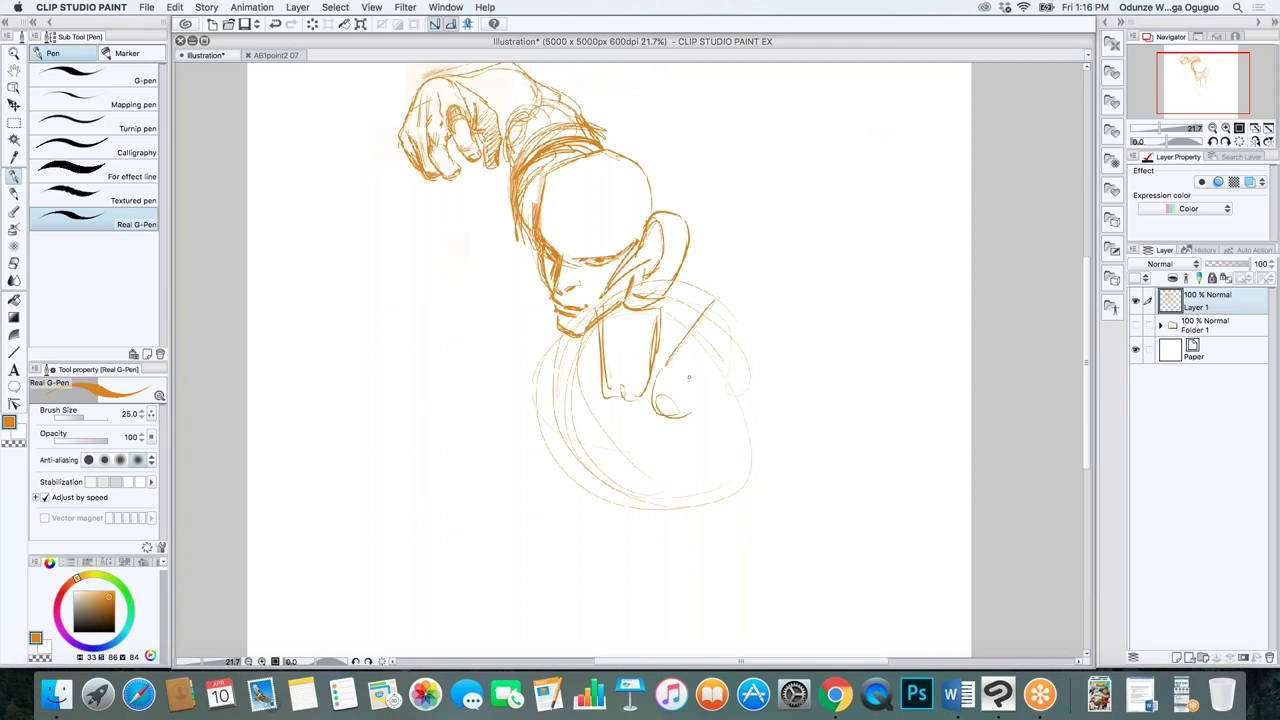
Draw the rounded hand shape's lower rim and long diagonal perspective guides below it
mouse_move(737, 383)
mouse_down()
mouse_move(588, 373)
mouse_move(565, 487)
mouse_up()
drag(569, 420, 758, 456)
drag(780, 410, 752, 457)
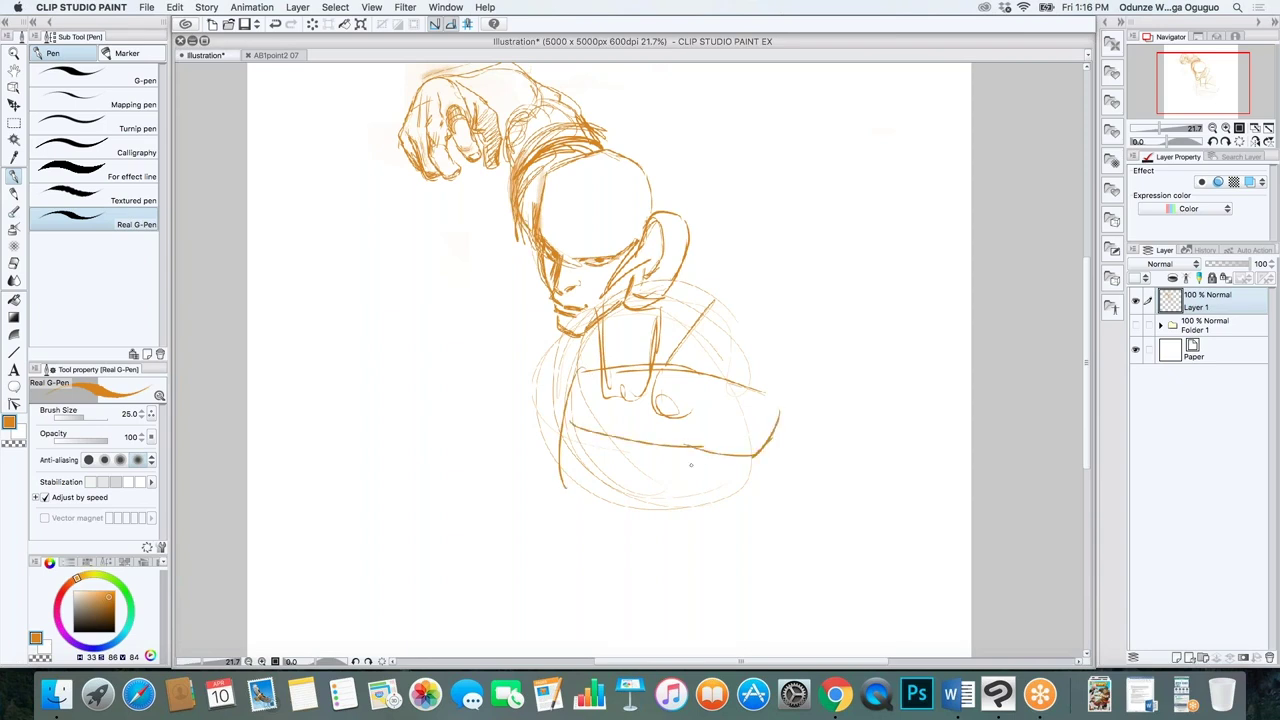
drag(890, 346, 672, 530)
drag(438, 316, 646, 520)
drag(936, 342, 632, 538)
mouse_move(964, 490)
mouse_down()
mouse_move(674, 524)
mouse_move(392, 597)
mouse_up()
drag(507, 645, 648, 505)
Darken and hatch the rim, then sketch the hand shape's underside and lower-left oval
drag(646, 443, 760, 446)
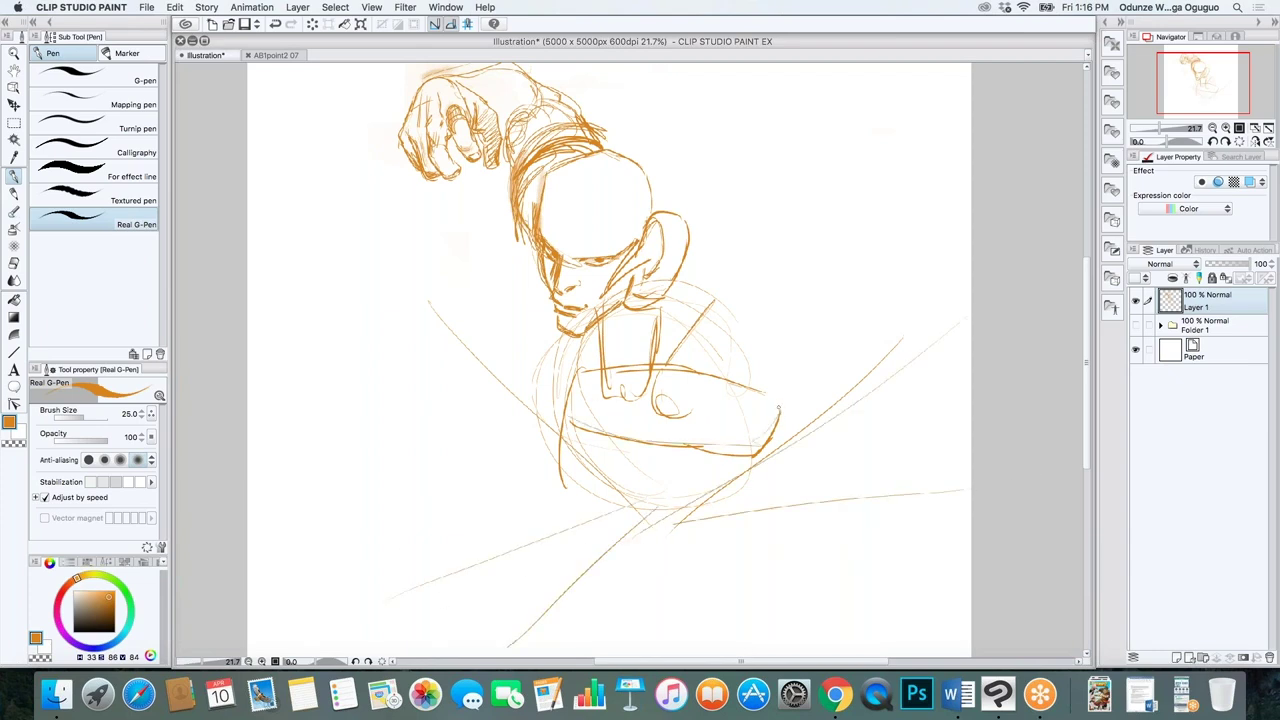
mouse_move(616, 368)
mouse_down()
mouse_move(764, 418)
mouse_move(778, 410)
mouse_move(604, 360)
mouse_move(740, 398)
mouse_move(742, 416)
mouse_up()
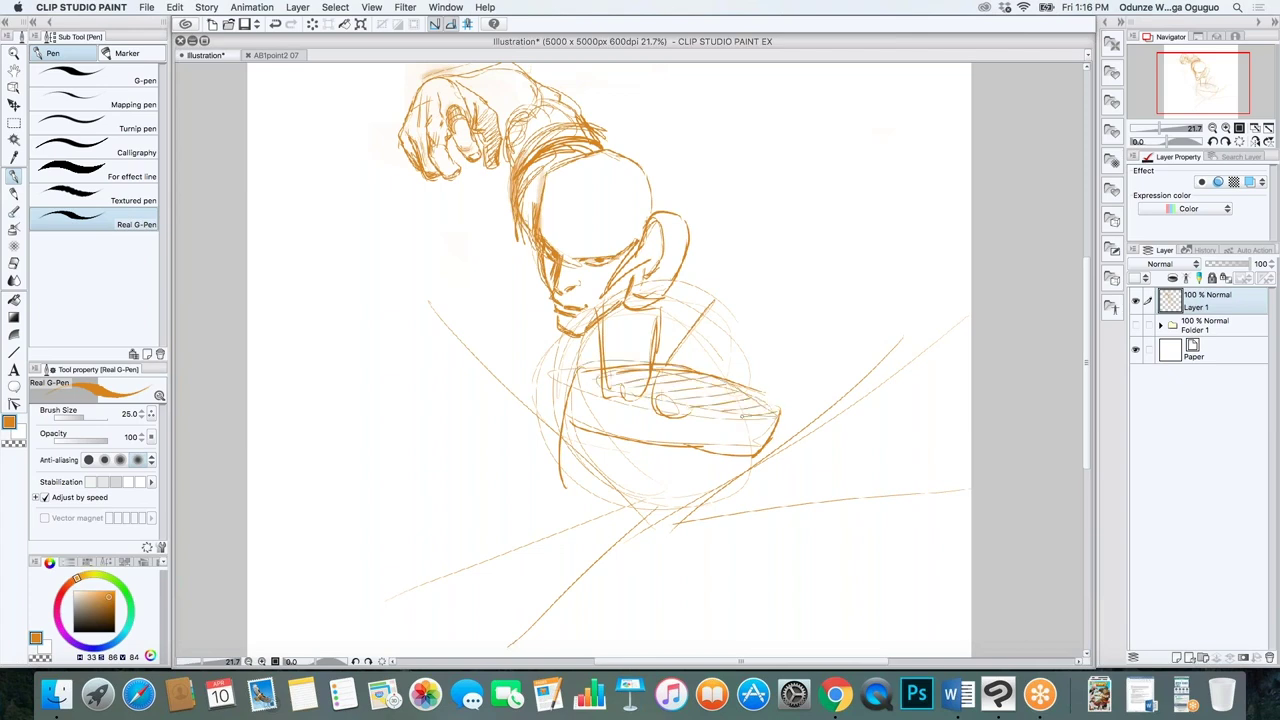
mouse_move(604, 443)
mouse_down()
mouse_move(698, 453)
mouse_move(668, 496)
mouse_move(560, 488)
mouse_up()
mouse_move(740, 460)
mouse_down()
mouse_move(675, 480)
mouse_move(668, 515)
mouse_up()
mouse_move(700, 458)
mouse_down()
mouse_move(664, 504)
mouse_move(748, 464)
mouse_up()
drag(670, 512, 743, 463)
mouse_move(925, 486)
mouse_down()
mouse_move(675, 538)
mouse_move(574, 483)
mouse_move(660, 533)
mouse_move(591, 460)
mouse_move(640, 518)
mouse_up()
drag(756, 460, 692, 510)
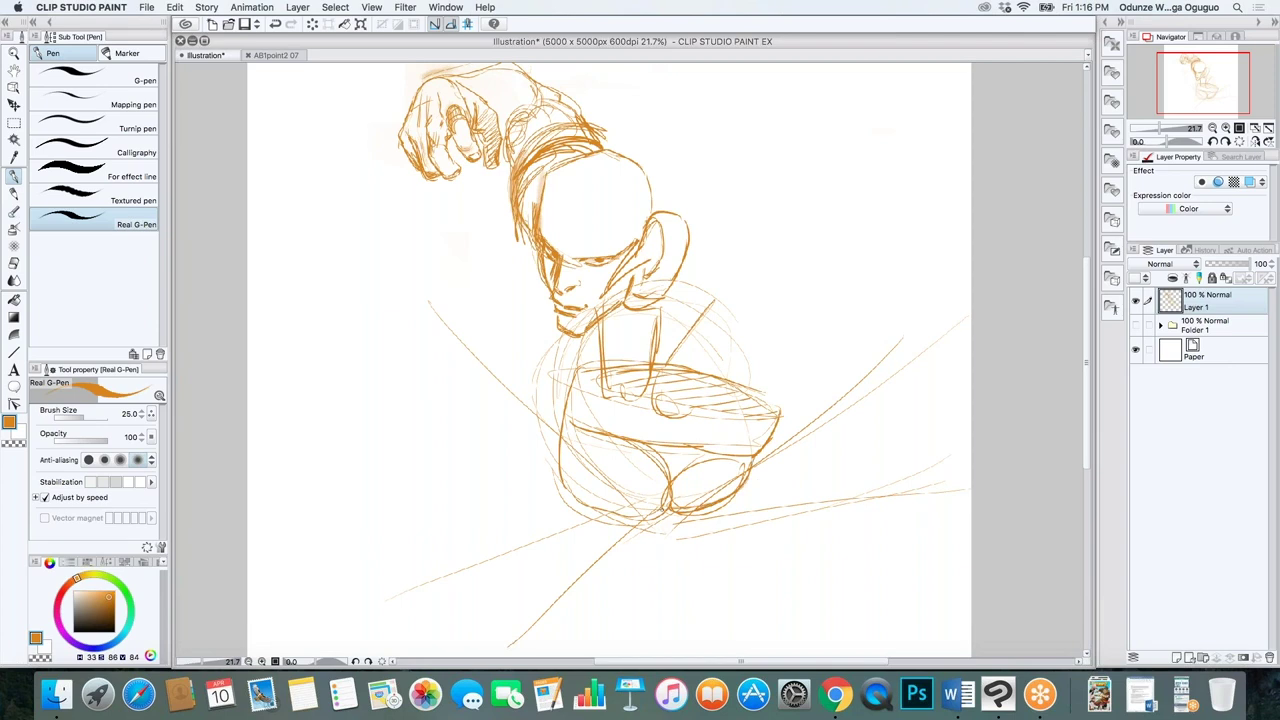
drag(570, 496, 649, 520)
mouse_move(556, 425)
mouse_down()
mouse_move(565, 416)
mouse_move(540, 470)
mouse_move(553, 455)
mouse_up()
Draw three fingertip ovals along the rim and shape the left oval into a thumb
mouse_move(641, 375)
mouse_down()
mouse_move(600, 390)
mouse_move(690, 385)
mouse_move(665, 398)
mouse_move(740, 400)
mouse_move(752, 420)
mouse_move(786, 412)
mouse_up()
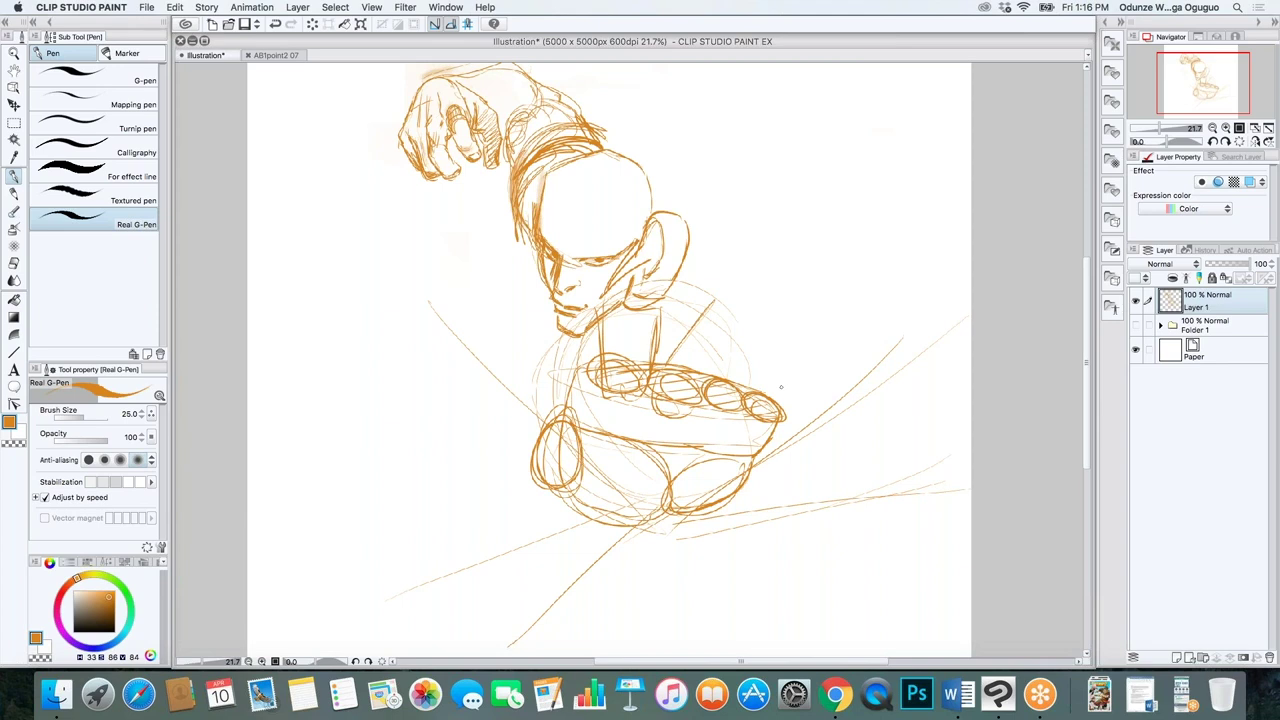
mouse_move(584, 370)
mouse_down()
mouse_move(562, 420)
mouse_move(504, 428)
mouse_move(490, 500)
mouse_move(528, 460)
mouse_move(495, 508)
mouse_up()
mouse_move(528, 442)
mouse_down()
mouse_move(480, 480)
mouse_move(540, 480)
mouse_up()
mouse_move(512, 422)
mouse_down()
mouse_move(482, 450)
mouse_move(478, 486)
mouse_up()
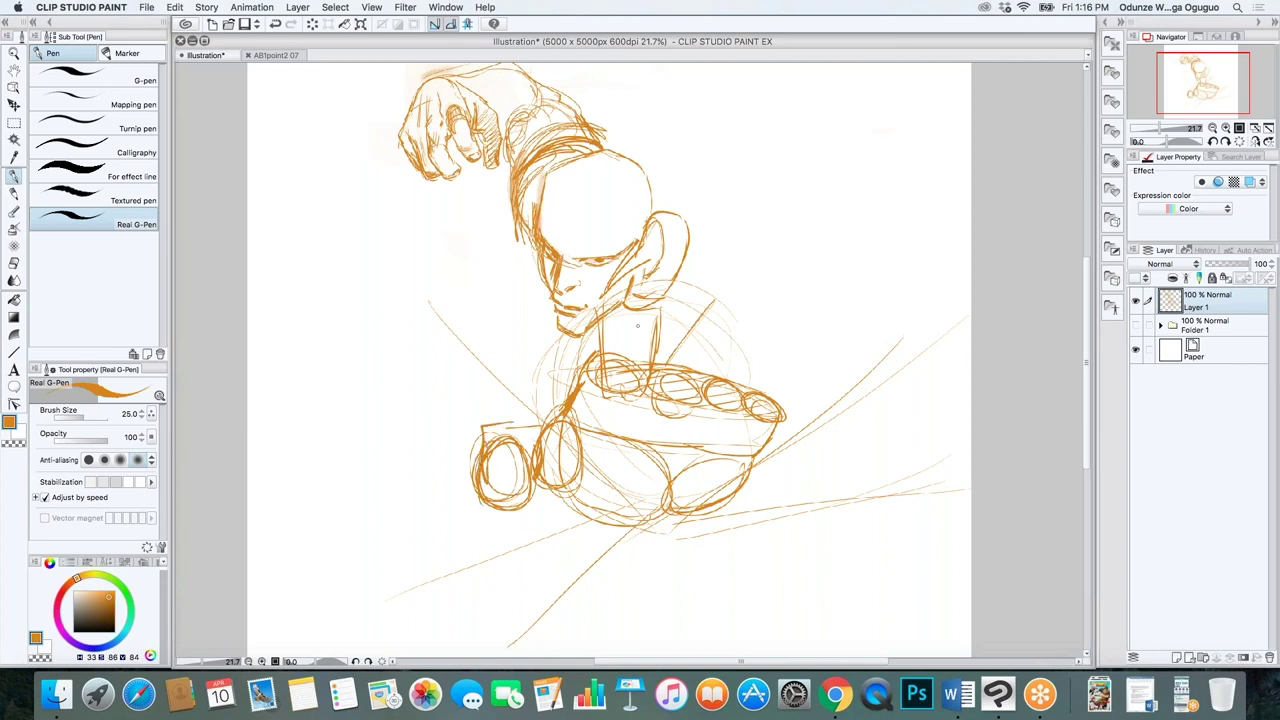
Sketch shapes above the hand's right side, then erase the hatched rim ovals
drag(698, 306, 658, 362)
mouse_move(706, 280)
mouse_down()
mouse_move(656, 358)
mouse_move(724, 278)
mouse_up()
mouse_move(757, 378)
mouse_down()
mouse_move(806, 384)
mouse_move(810, 398)
mouse_move(766, 425)
mouse_up()
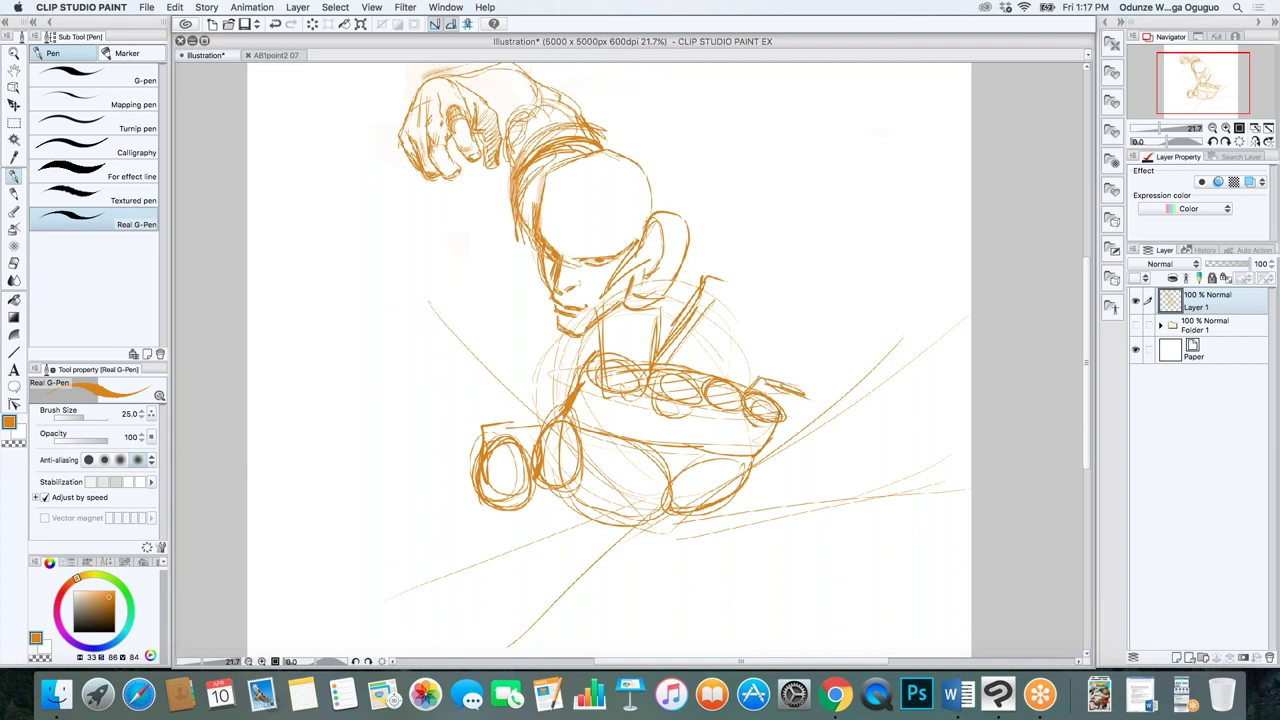
key(e)
drag(600, 372, 768, 410)
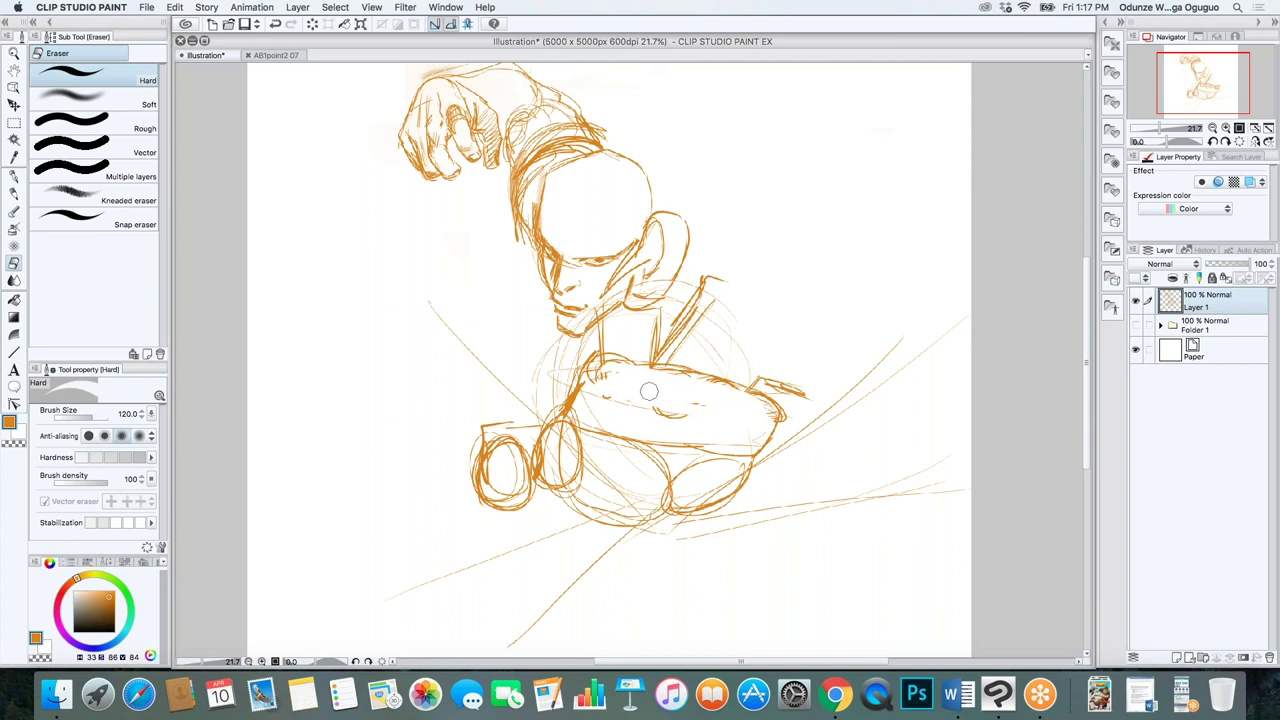
Undo a watercolor test stroke and draw four fingertip ovals on the rim with the pen
key(b)
drag(590, 372, 648, 376)
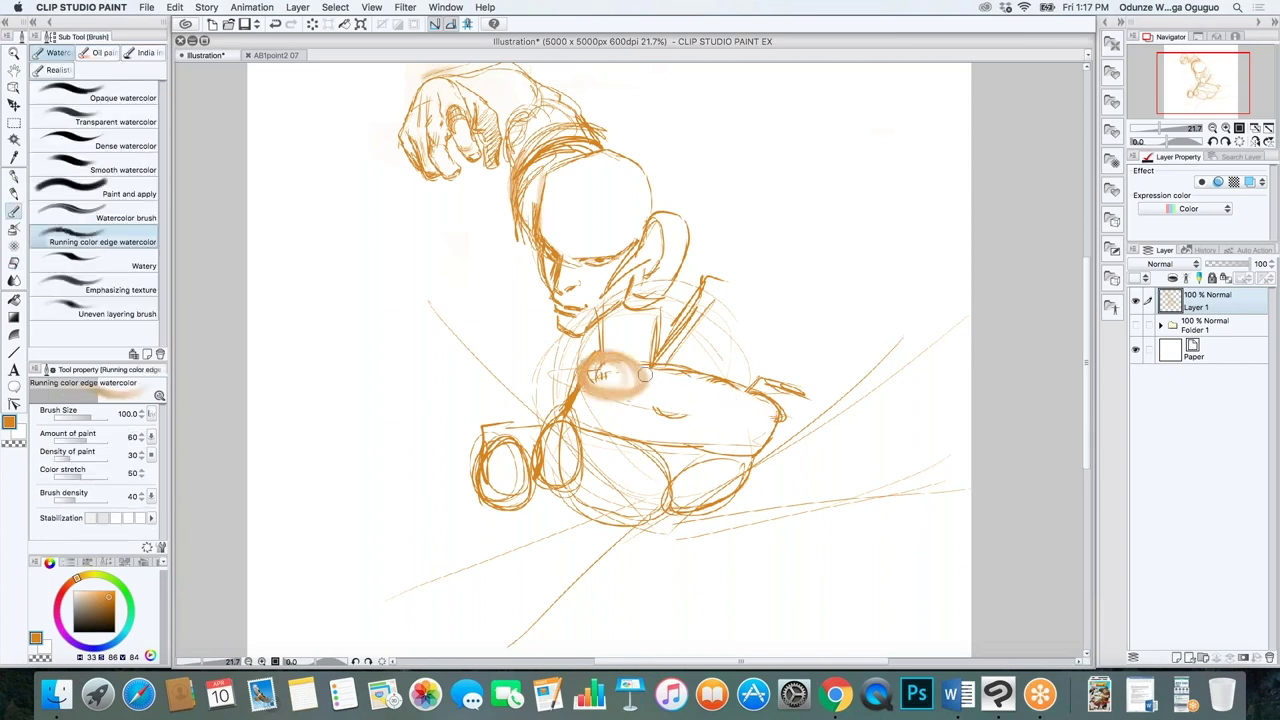
key(super+z)
key(p)
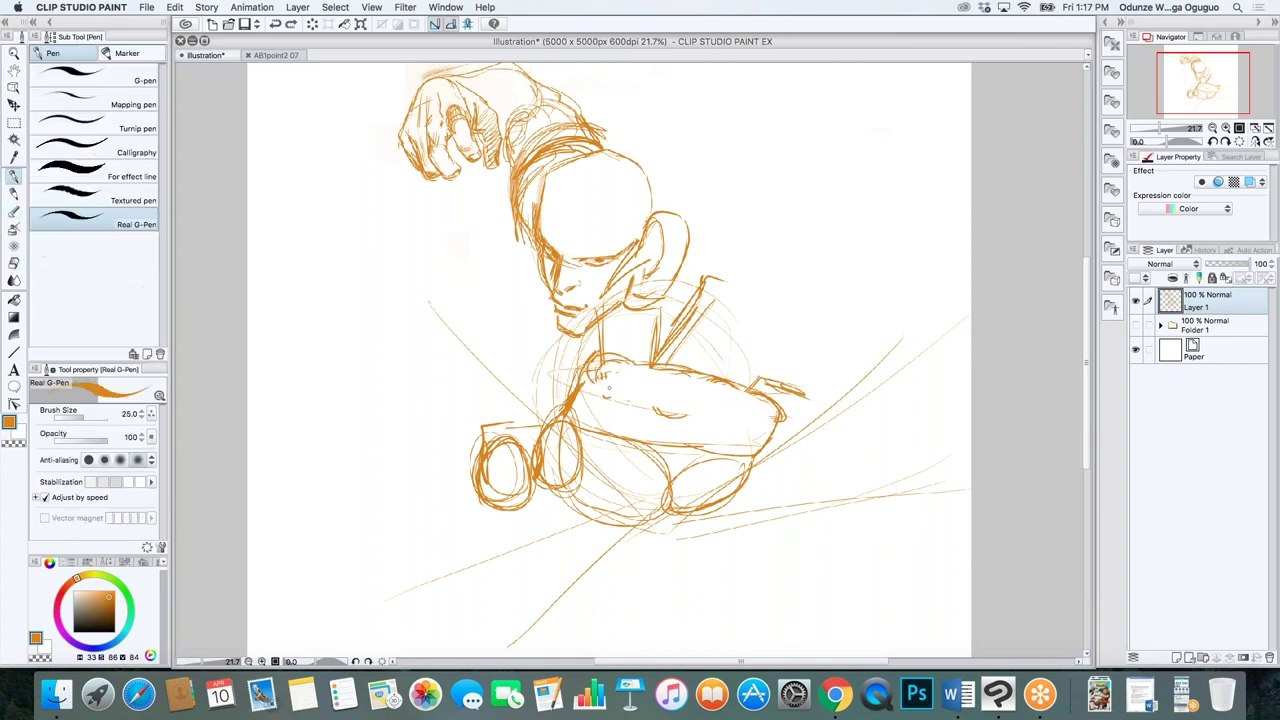
drag(598, 378, 628, 372)
mouse_move(660, 378)
mouse_down()
mouse_move(682, 380)
mouse_move(690, 416)
mouse_move(700, 395)
mouse_up()
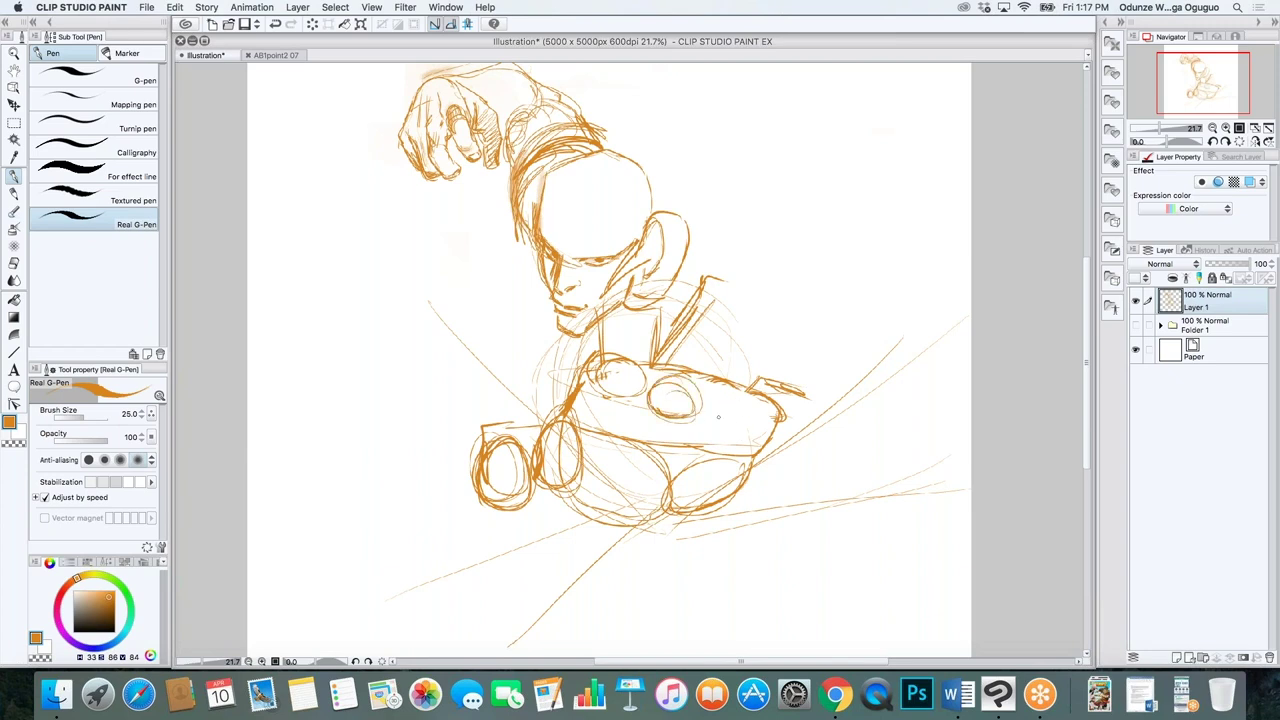
mouse_move(719, 418)
mouse_down()
mouse_move(745, 404)
mouse_move(712, 420)
mouse_move(781, 436)
mouse_move(766, 410)
mouse_move(762, 449)
mouse_up()
Erase the arrow-tip and spike strokes and lighten strokes near the neck
key(e)
drag(805, 392, 688, 366)
mouse_move(718, 282)
mouse_down()
mouse_move(683, 345)
mouse_move(714, 286)
mouse_move(632, 300)
mouse_move(659, 234)
mouse_up()
mouse_move(634, 283)
mouse_down()
mouse_move(618, 262)
mouse_move(645, 240)
mouse_move(612, 292)
mouse_up()
Darken the neck line and draw a pointed shape and the arm below the neck
key(b)
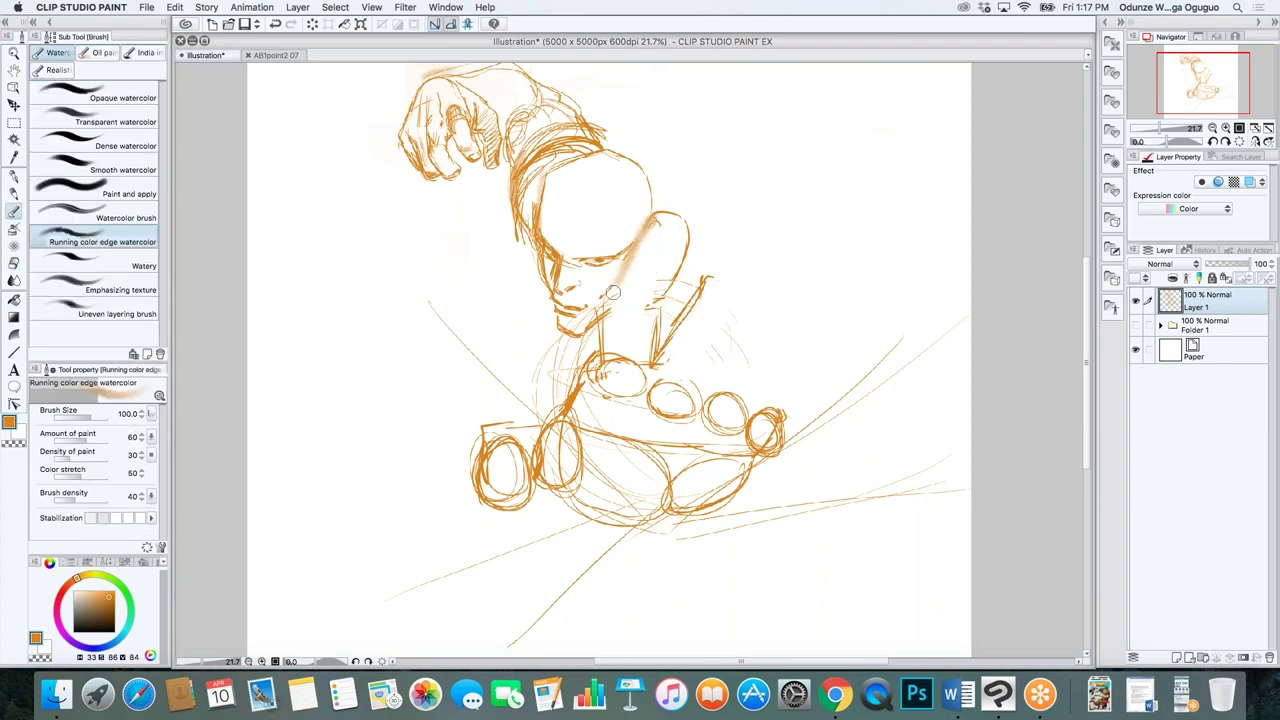
key(p)
mouse_move(618, 282)
mouse_down()
mouse_move(676, 213)
mouse_move(666, 284)
mouse_up()
mouse_move(652, 216)
mouse_down()
mouse_move(675, 288)
mouse_move(650, 302)
mouse_move(660, 312)
mouse_move(646, 374)
mouse_up()
drag(604, 300, 592, 376)
drag(598, 372, 630, 380)
mouse_move(704, 287)
mouse_down()
mouse_move(752, 271)
mouse_move(736, 276)
mouse_move(754, 316)
mouse_move(734, 364)
mouse_move(698, 378)
mouse_up()
Draw and thicken a boxy shape beside the arm, undoing the redrawn knuckle ovals
mouse_move(700, 310)
mouse_down()
mouse_move(694, 374)
mouse_move(752, 314)
mouse_up()
drag(752, 320, 749, 354)
mouse_move(745, 291)
mouse_down()
mouse_move(736, 368)
mouse_move(740, 356)
mouse_move(662, 412)
mouse_up()
mouse_move(656, 366)
mouse_down()
mouse_move(655, 408)
mouse_move(766, 370)
mouse_up()
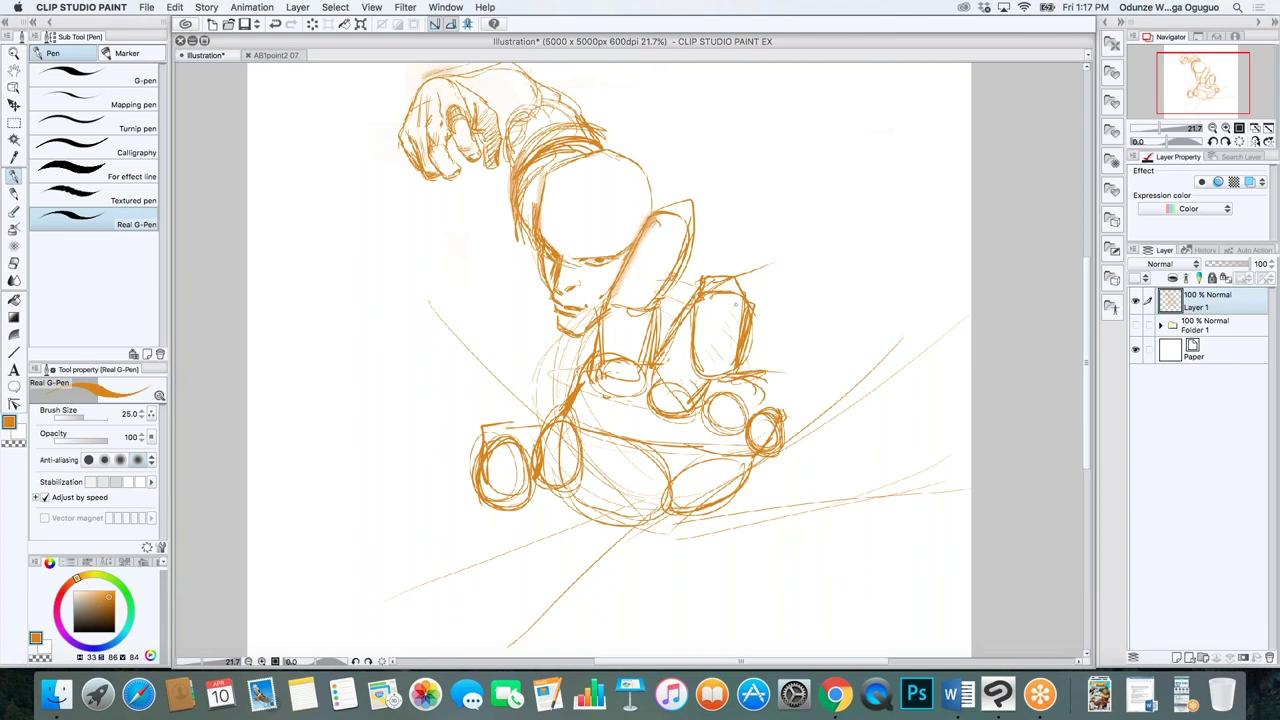
key(super+z)
Erase the oval fist right of the face and the strokes between them
key(e)
mouse_move(688, 210)
mouse_down()
mouse_move(654, 283)
mouse_move(645, 220)
mouse_move(606, 318)
mouse_up()
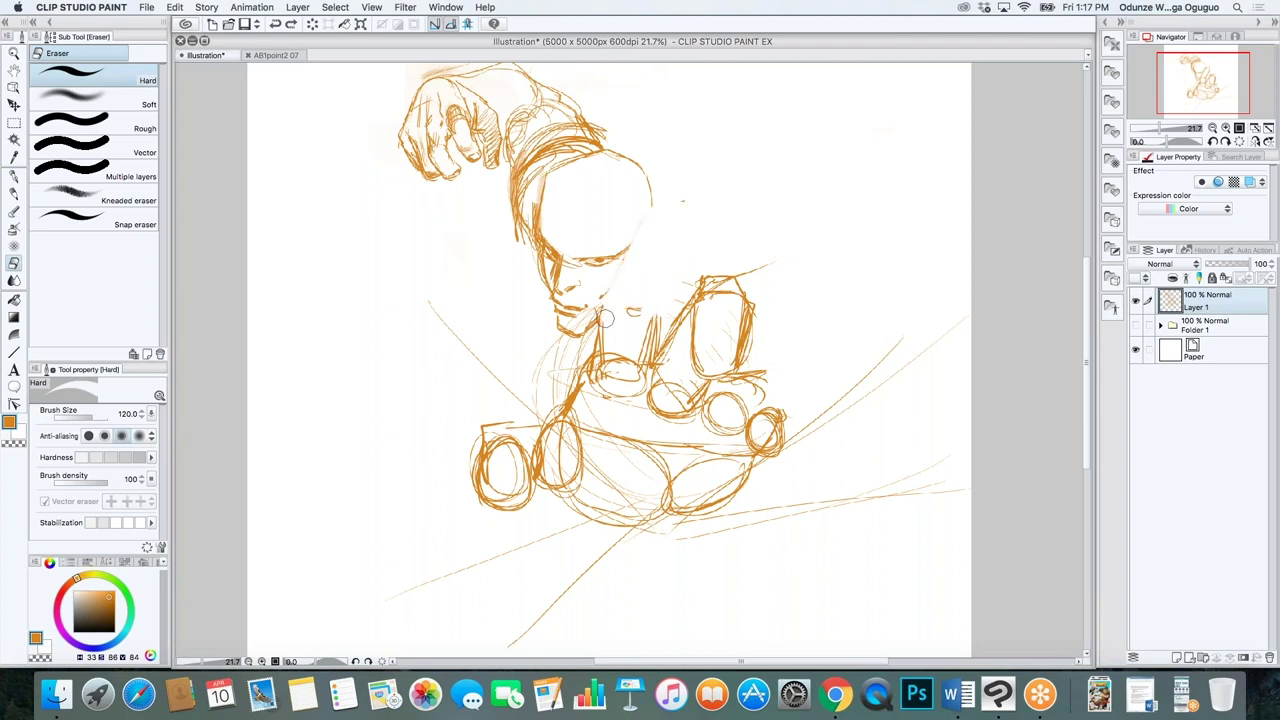
mouse_move(706, 266)
mouse_down()
mouse_move(745, 325)
mouse_move(695, 285)
mouse_move(762, 378)
mouse_move(785, 440)
mouse_move(814, 436)
mouse_move(820, 420)
mouse_move(786, 485)
mouse_up()
key(b)
Sketch a line rising from the jaw and a finger reaching up over the face
key(p)
drag(816, 413, 818, 496)
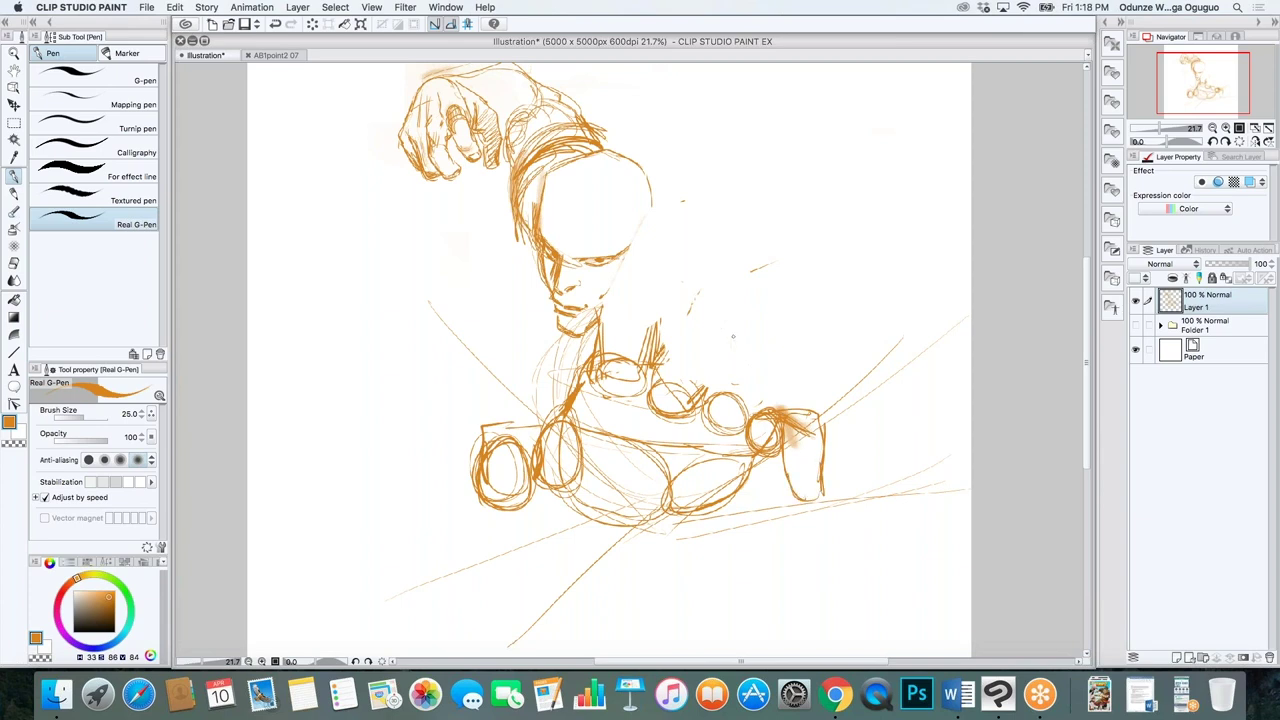
mouse_move(604, 302)
mouse_down()
mouse_move(636, 210)
mouse_move(672, 163)
mouse_up()
mouse_move(628, 242)
mouse_down()
mouse_move(666, 258)
mouse_move(700, 212)
mouse_up()
drag(676, 166, 708, 214)
drag(666, 258, 648, 316)
mouse_move(640, 314)
mouse_down()
mouse_move(604, 324)
mouse_move(692, 304)
mouse_move(758, 242)
mouse_move(806, 225)
mouse_up()
Sketch finger edges and fingertips spreading to the right of the face
mouse_move(718, 376)
mouse_down()
mouse_move(788, 340)
mouse_move(846, 336)
mouse_move(863, 352)
mouse_up()
mouse_move(696, 388)
mouse_down()
mouse_move(732, 338)
mouse_move(788, 300)
mouse_move(822, 298)
mouse_up()
mouse_move(760, 240)
mouse_down()
mouse_move(822, 238)
mouse_move(836, 290)
mouse_up()
mouse_move(776, 380)
mouse_down()
mouse_move(816, 394)
mouse_move(888, 384)
mouse_up()
drag(886, 388, 866, 410)
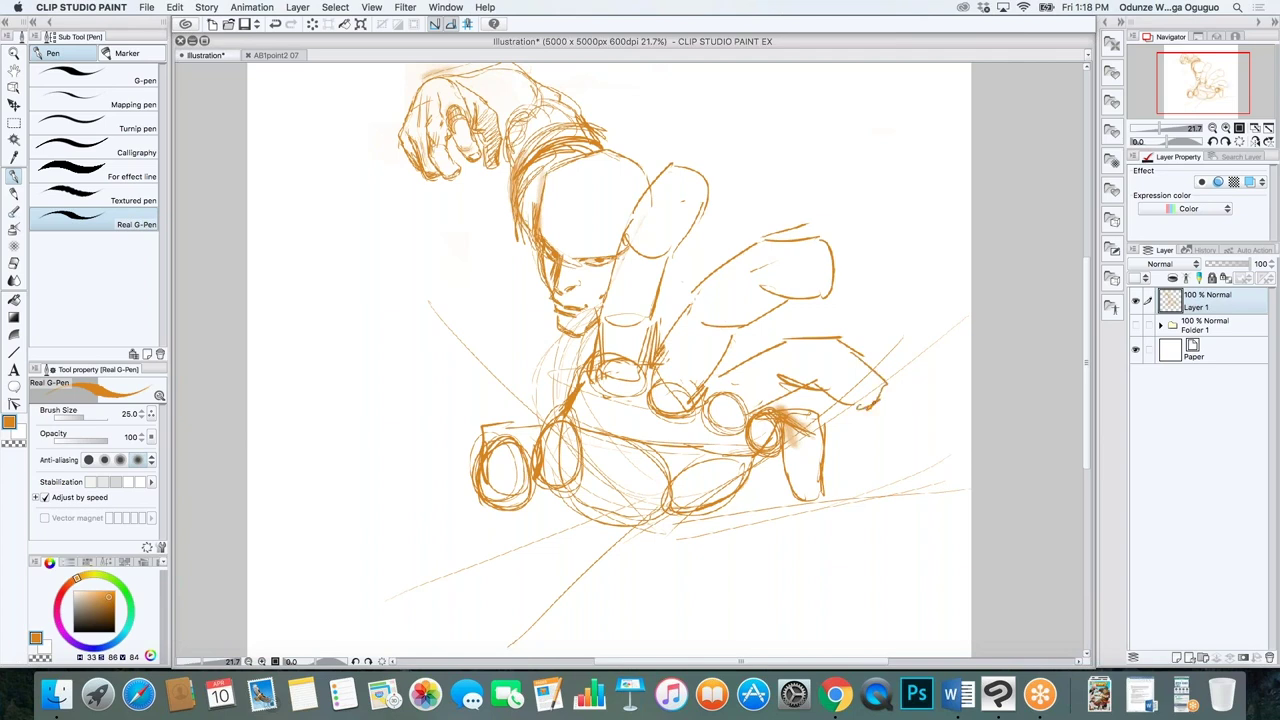
Erase and redraw the lines right of the fingertips, adding a fingertip at the right side
mouse_move(765, 440)
mouse_down()
mouse_move(810, 478)
mouse_move(814, 432)
mouse_move(800, 490)
mouse_move(823, 457)
mouse_up()
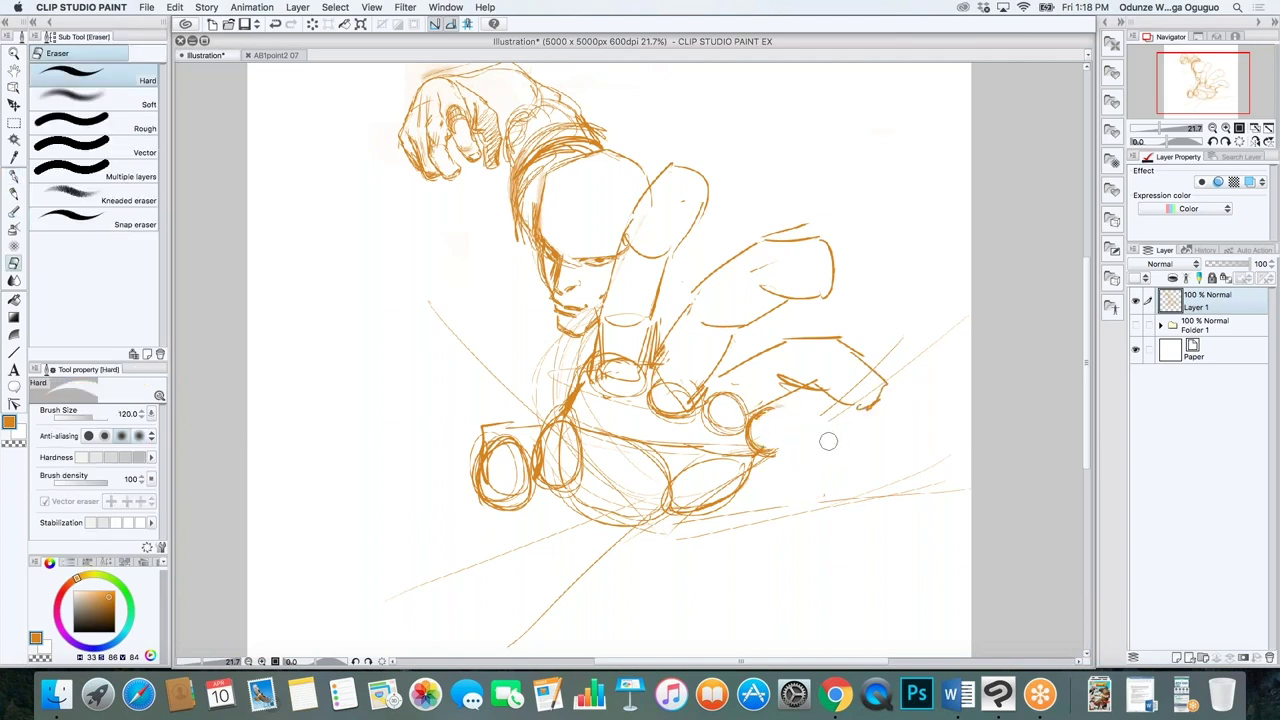
key(p)
mouse_move(766, 404)
mouse_down()
mouse_move(826, 420)
mouse_move(864, 470)
mouse_up()
mouse_move(795, 436)
mouse_down()
mouse_move(818, 480)
mouse_move(878, 496)
mouse_move(834, 490)
mouse_move(798, 454)
mouse_up()
Outline the leftmost finger and erase the inner lines inside it
mouse_move(484, 424)
mouse_down()
mouse_move(560, 408)
mouse_move(476, 458)
mouse_up()
mouse_move(488, 422)
mouse_down()
mouse_move(467, 437)
mouse_move(466, 484)
mouse_move(490, 516)
mouse_move(528, 446)
mouse_up()
drag(512, 498, 504, 508)
key(o)
key(e)
mouse_move(500, 440)
mouse_down()
mouse_move(482, 488)
mouse_move(490, 436)
mouse_move(490, 490)
mouse_up()
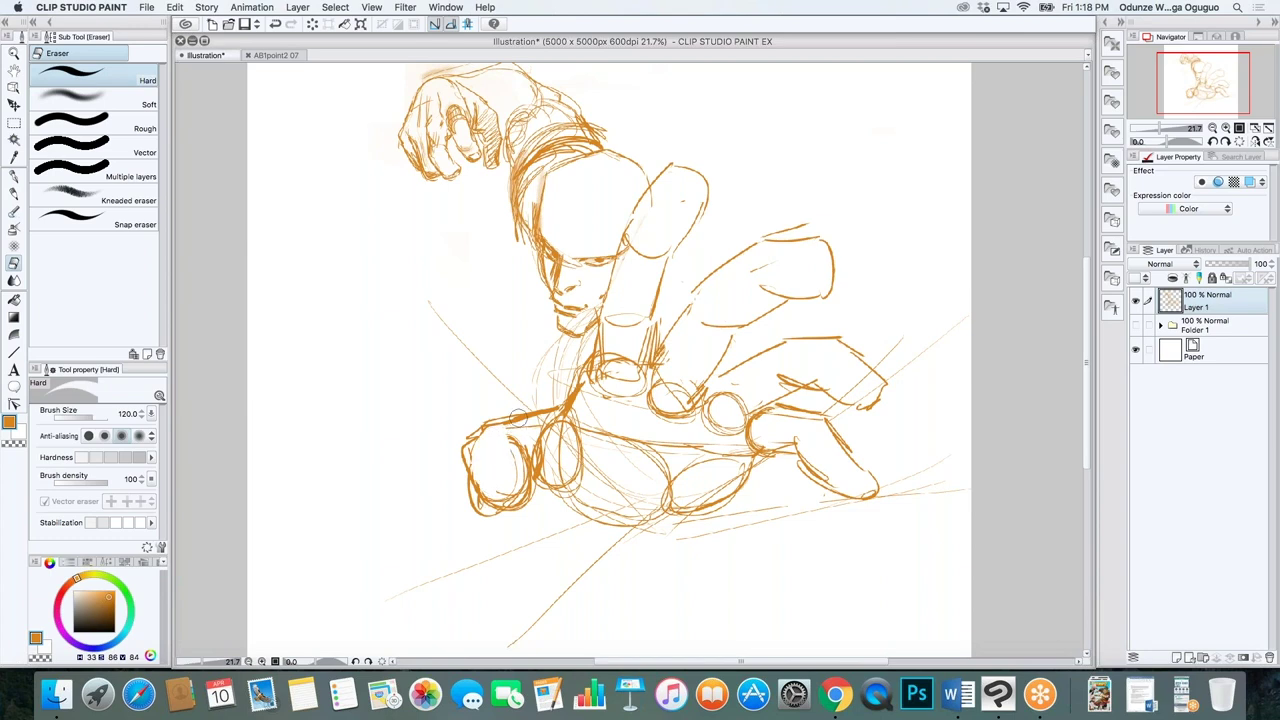
key(p)
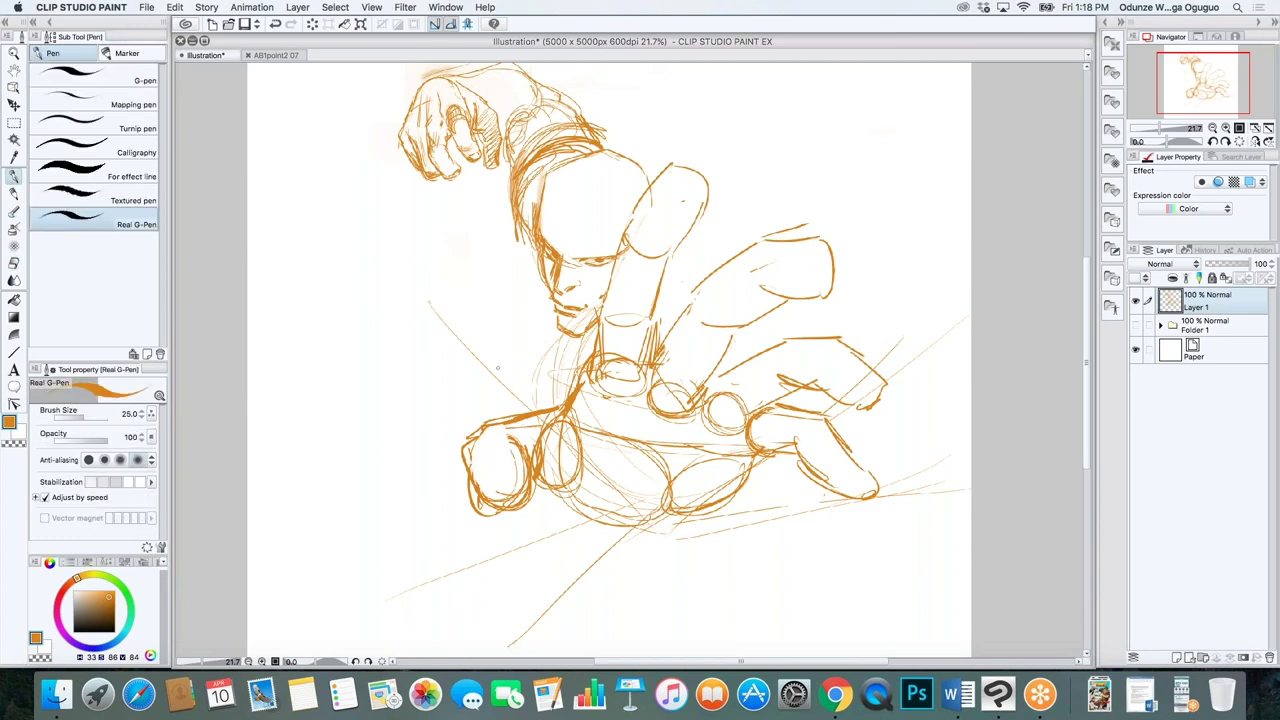
Thicken the leftmost finger's bottom edge and retrace the index finger's upper edge and tip
drag(493, 516, 511, 510)
mouse_move(486, 458)
mouse_down()
mouse_move(495, 504)
mouse_move(486, 496)
mouse_move(526, 468)
mouse_move(540, 428)
mouse_move(544, 452)
mouse_move(600, 512)
mouse_move(702, 514)
mouse_move(756, 476)
mouse_move(739, 499)
mouse_up()
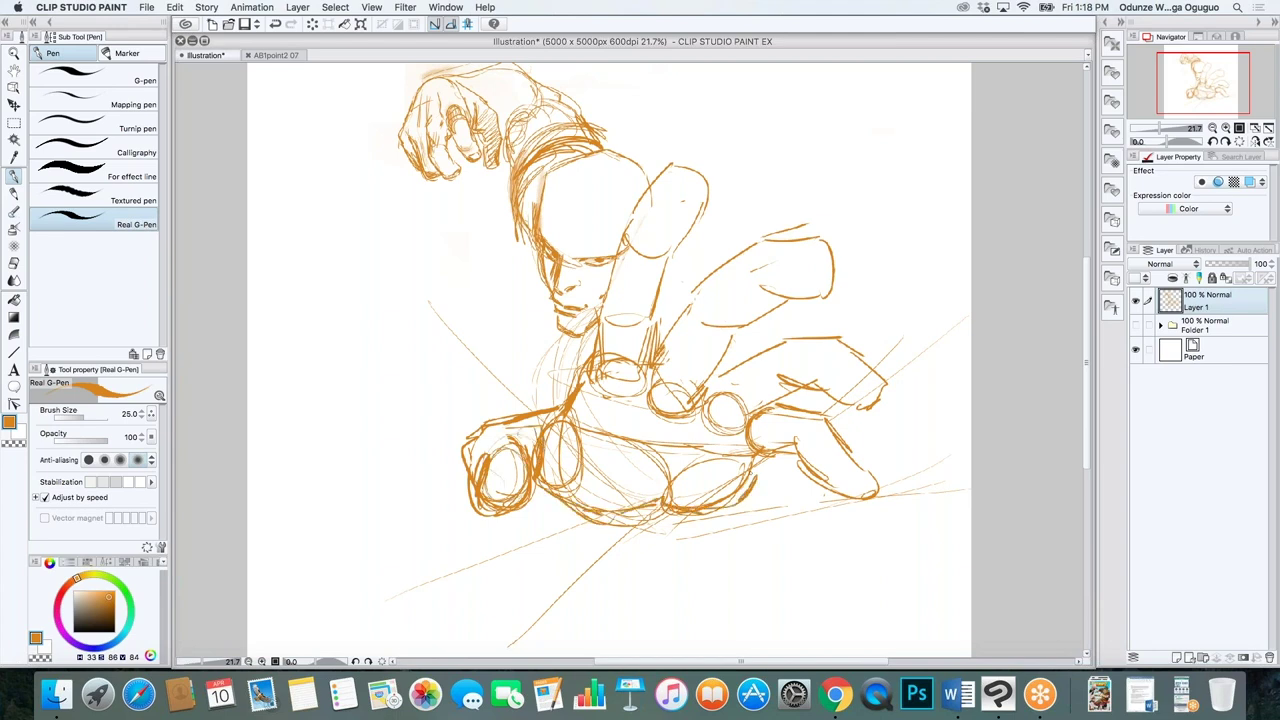
mouse_move(690, 280)
mouse_down()
mouse_move(662, 294)
mouse_move(688, 292)
mouse_move(656, 322)
mouse_up()
mouse_move(722, 346)
mouse_down()
mouse_move(734, 370)
mouse_move(700, 288)
mouse_move(760, 248)
mouse_up()
drag(704, 290, 762, 250)
drag(752, 252, 832, 250)
mouse_move(830, 252)
mouse_down()
mouse_move(836, 298)
mouse_move(788, 302)
mouse_up()
drag(830, 290, 772, 298)
mouse_move(672, 264)
mouse_down()
mouse_move(712, 292)
mouse_move(690, 288)
mouse_up()
Sketch and darken the face's left side, jaw and eyebrow
drag(522, 232, 562, 372)
drag(532, 300, 568, 378)
drag(530, 268, 562, 374)
drag(526, 274, 570, 382)
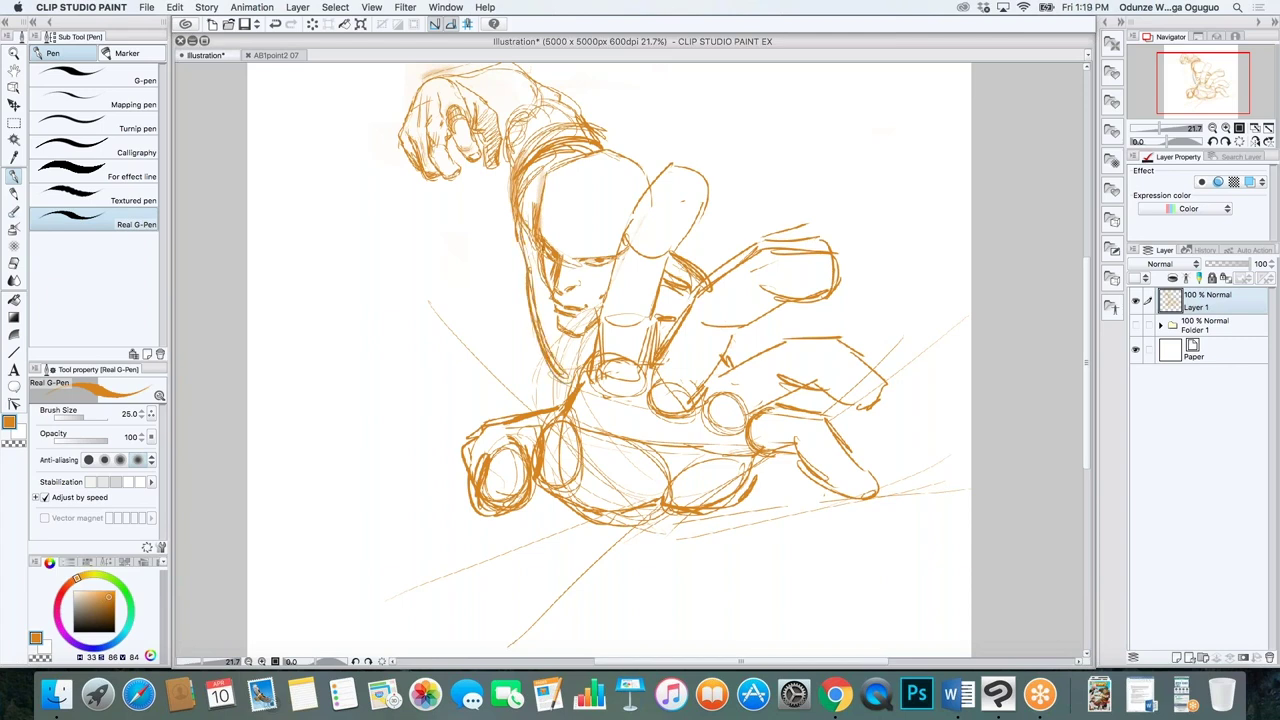
mouse_move(574, 256)
mouse_down()
mouse_move(616, 246)
mouse_move(560, 246)
mouse_up()
Add hair strokes along the forehead hairline and refine the left contour and chin
mouse_move(556, 212)
mouse_down()
mouse_move(548, 174)
mouse_move(606, 174)
mouse_move(620, 188)
mouse_move(566, 210)
mouse_up()
drag(568, 216, 610, 202)
mouse_move(548, 246)
mouse_down()
mouse_move(556, 204)
mouse_move(534, 182)
mouse_up()
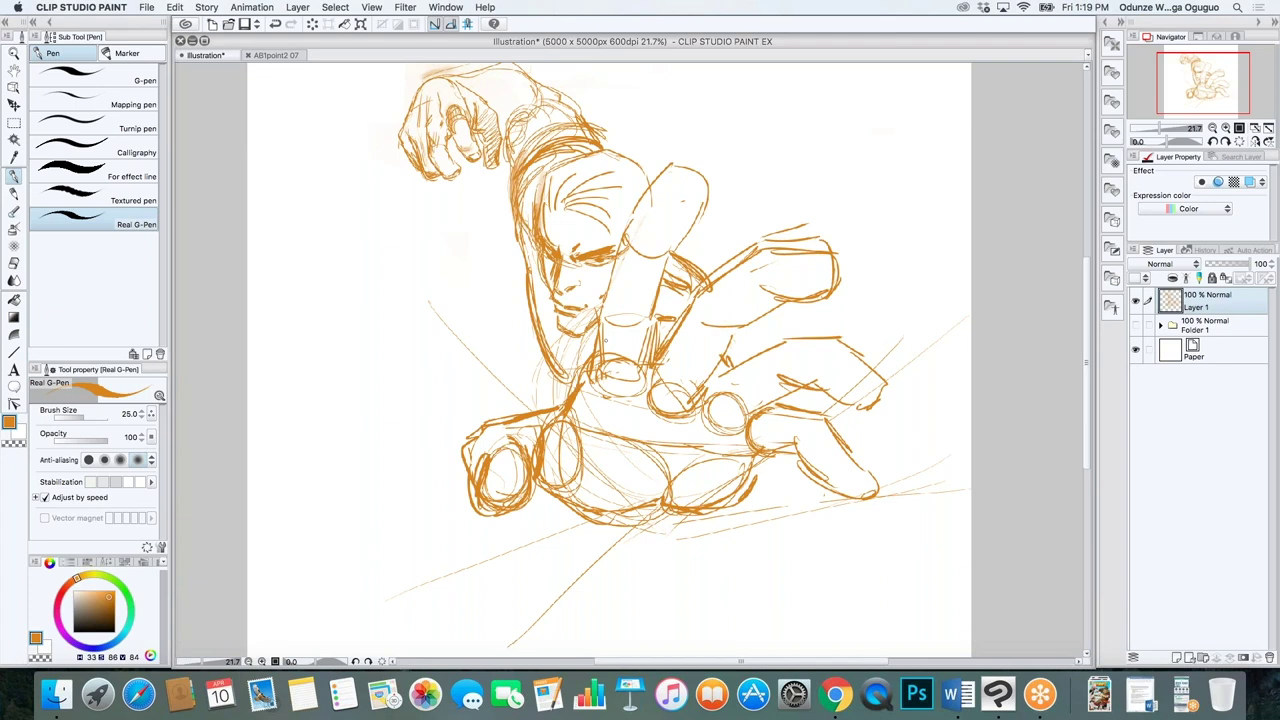
drag(577, 337, 566, 384)
drag(527, 266, 550, 350)
drag(548, 342, 560, 368)
Draw a long, thickened spike shape below the hand with the Real G-Pen
scroll(1090, 380, down, 3)
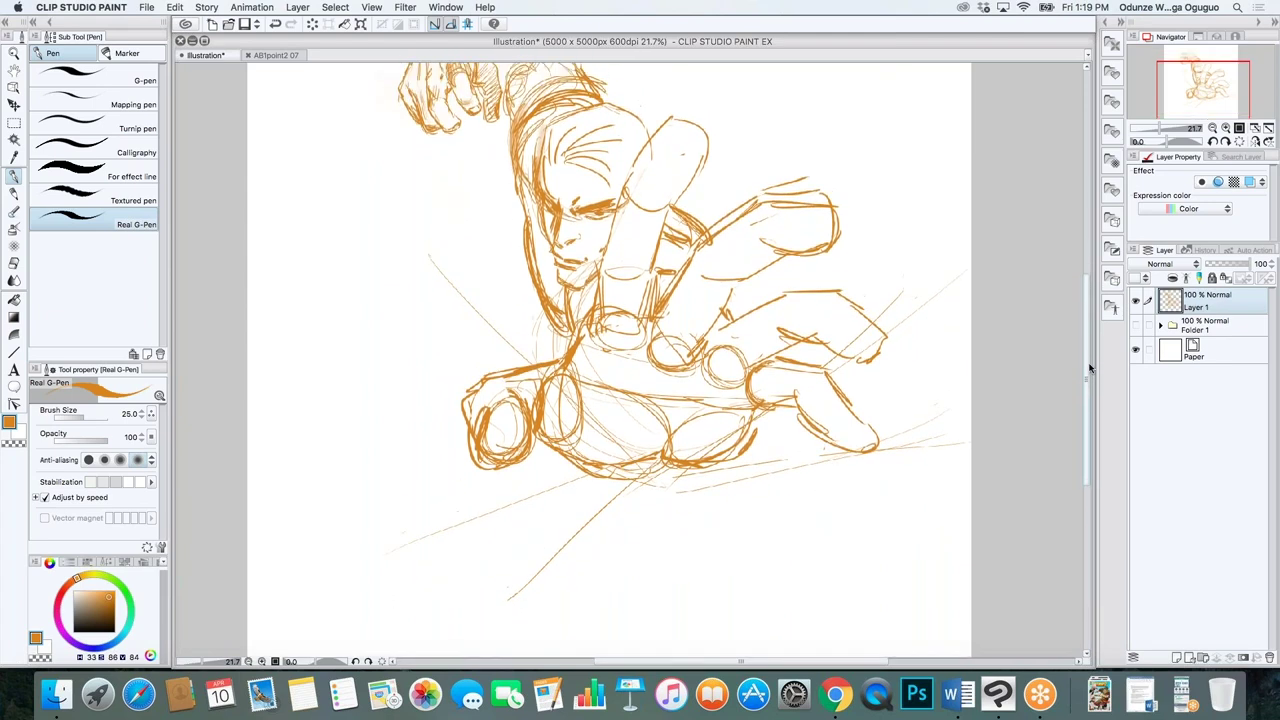
mouse_move(729, 320)
mouse_down()
mouse_move(735, 288)
mouse_move(739, 318)
mouse_up()
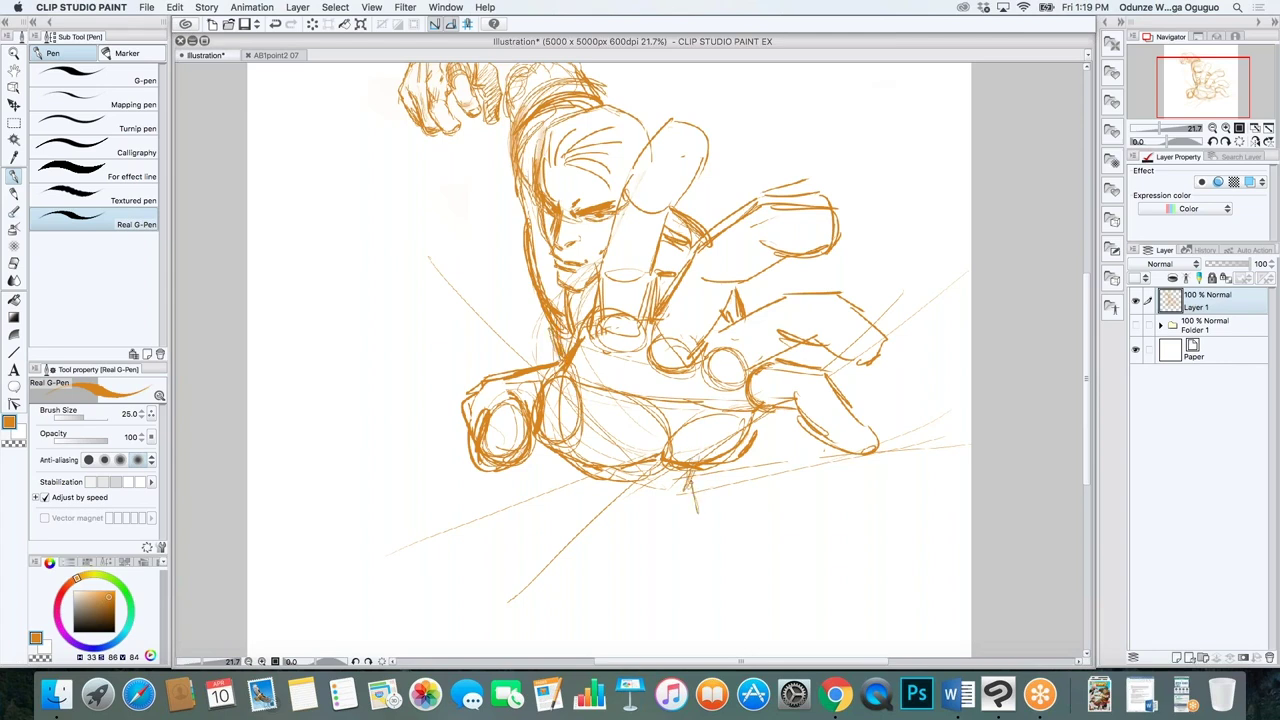
drag(682, 470, 712, 605)
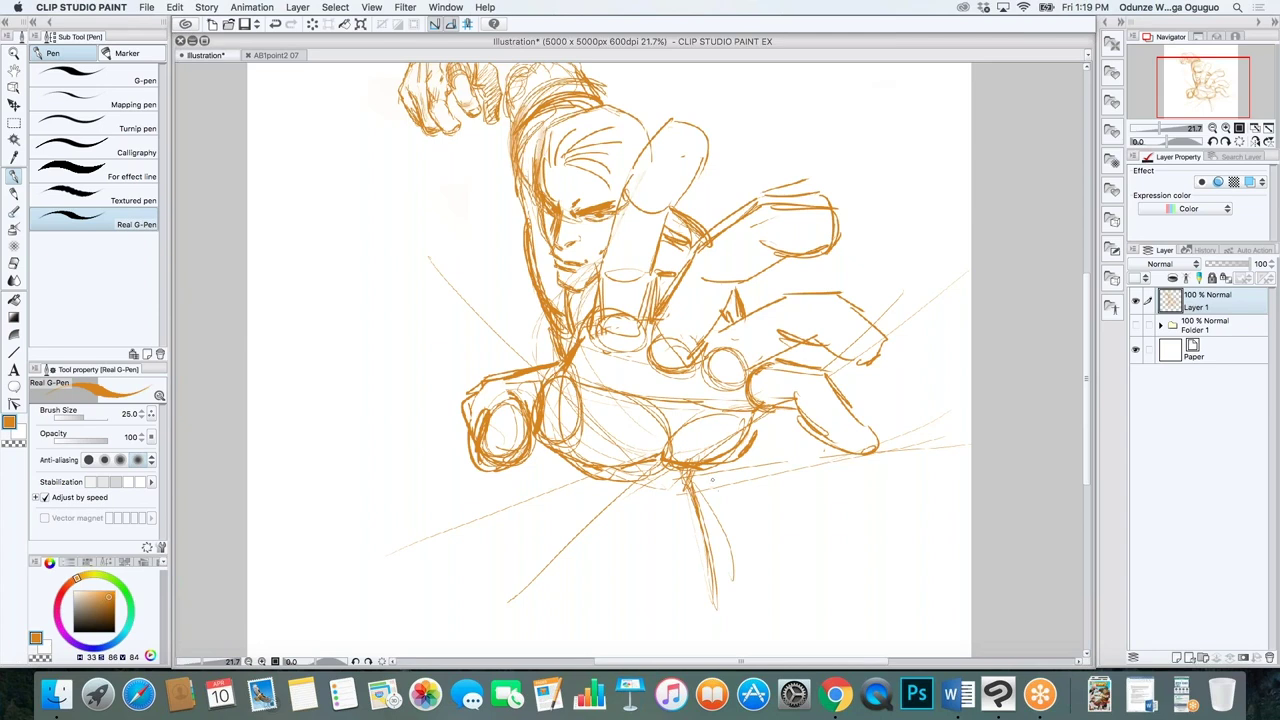
drag(692, 478, 715, 605)
drag(708, 505, 728, 573)
Retrace the top finger's edges and the second finger's upper edge and fingertip more boldly
mouse_move(624, 190)
mouse_down()
mouse_move(655, 122)
mouse_move(703, 122)
mouse_move(659, 256)
mouse_up()
drag(673, 212, 644, 330)
drag(655, 286, 650, 324)
drag(624, 182, 590, 330)
drag(607, 268, 600, 290)
mouse_move(694, 266)
mouse_down()
mouse_move(756, 208)
mouse_move(836, 200)
mouse_move(790, 213)
mouse_move(762, 247)
mouse_up()
drag(832, 212, 826, 248)
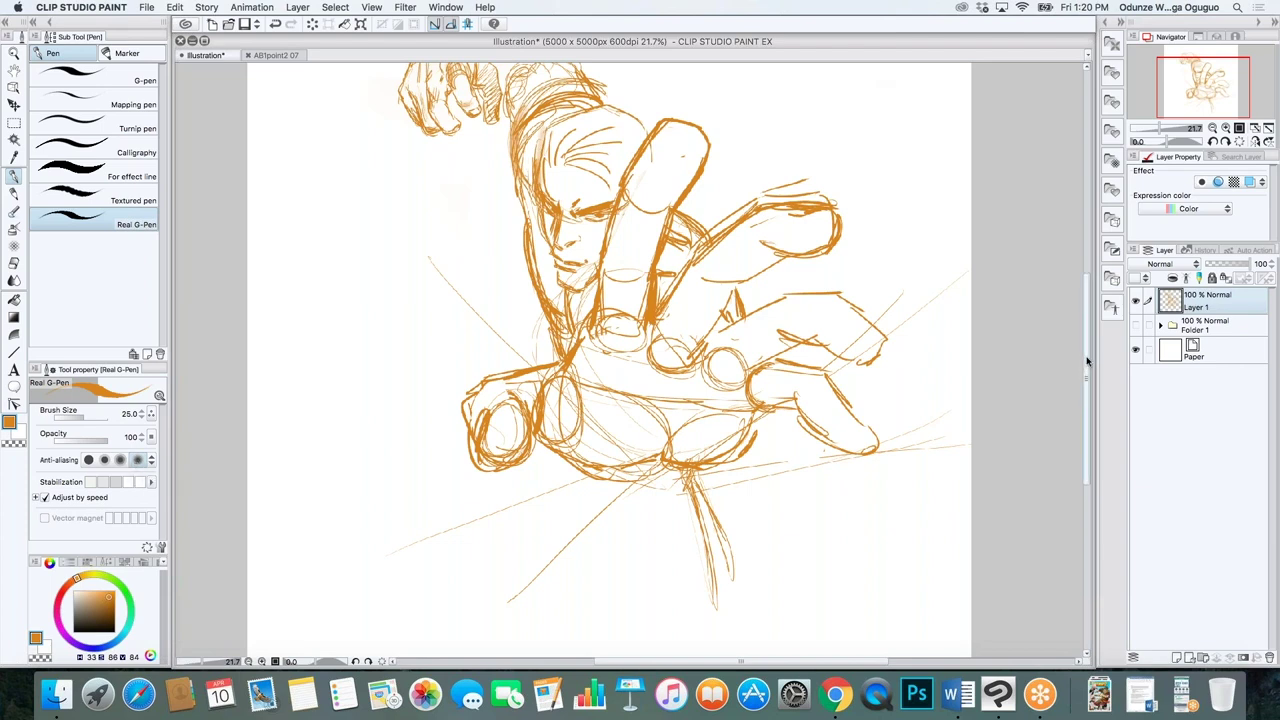
scroll(1087, 362, up, 3)
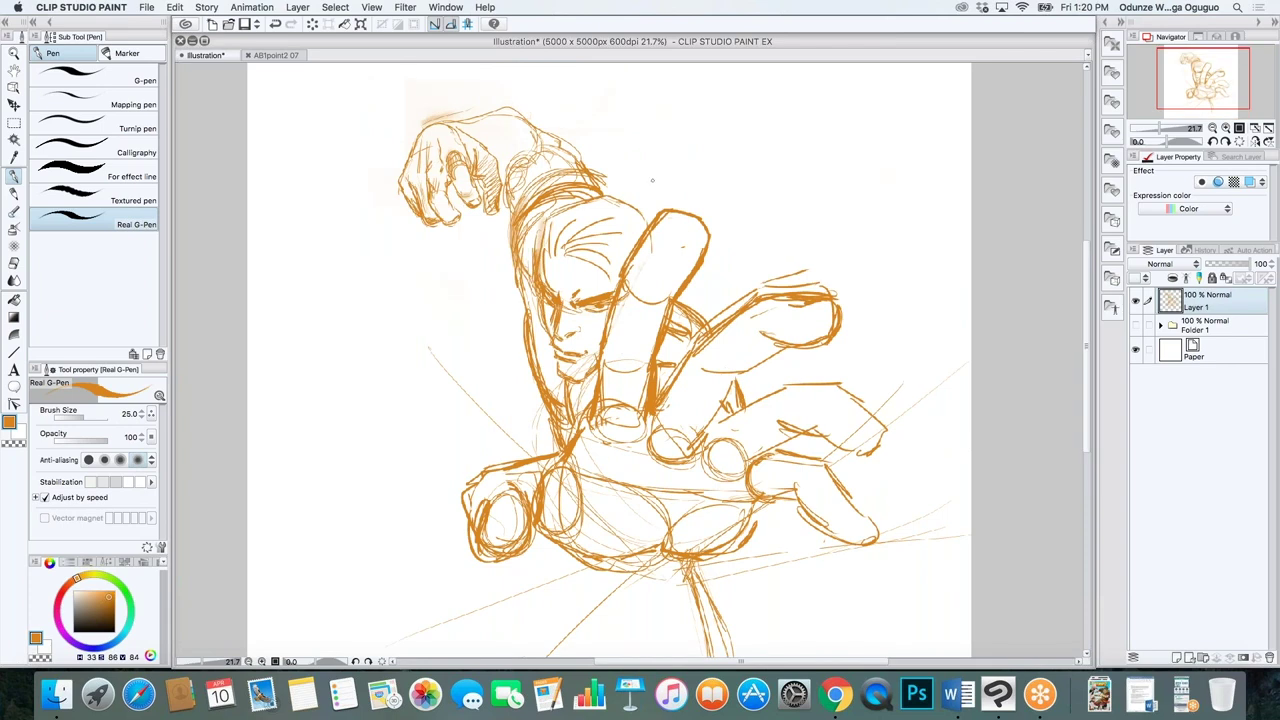
Fade the sketch layer to 40% opacity, add a new raster layer, and switch to black
drag(1250, 265, 1229, 272)
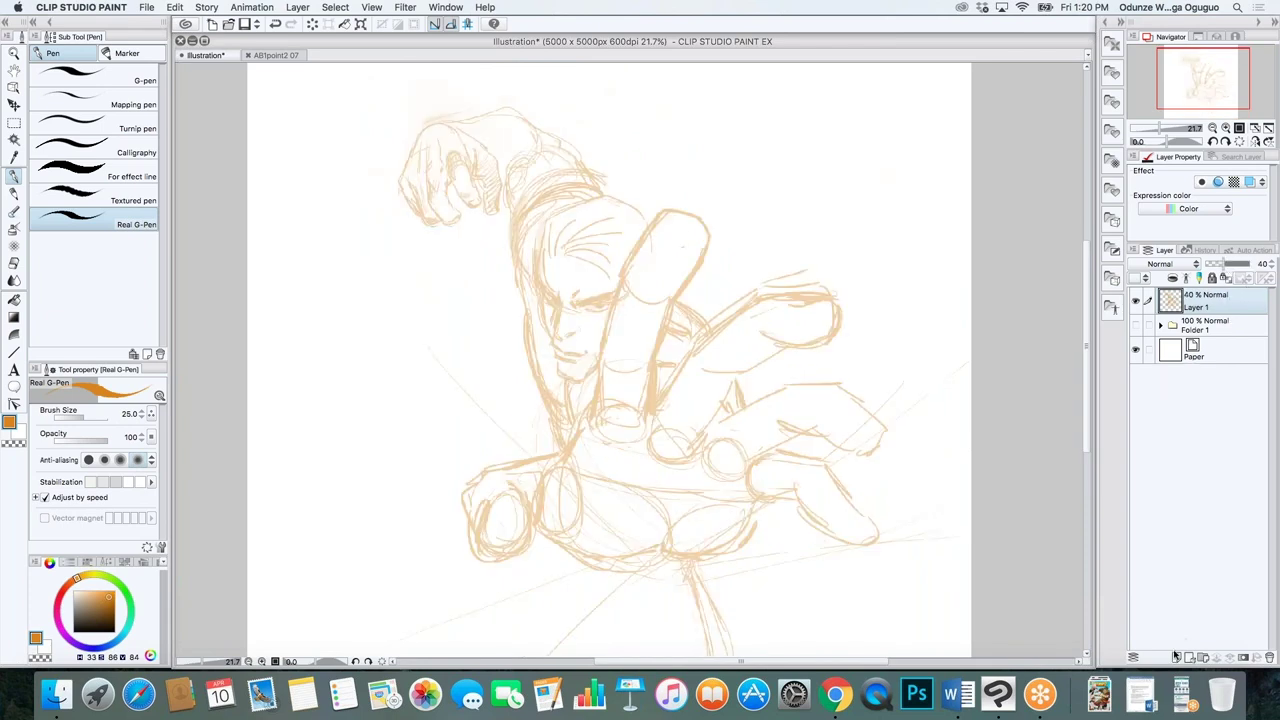
click(1177, 657)
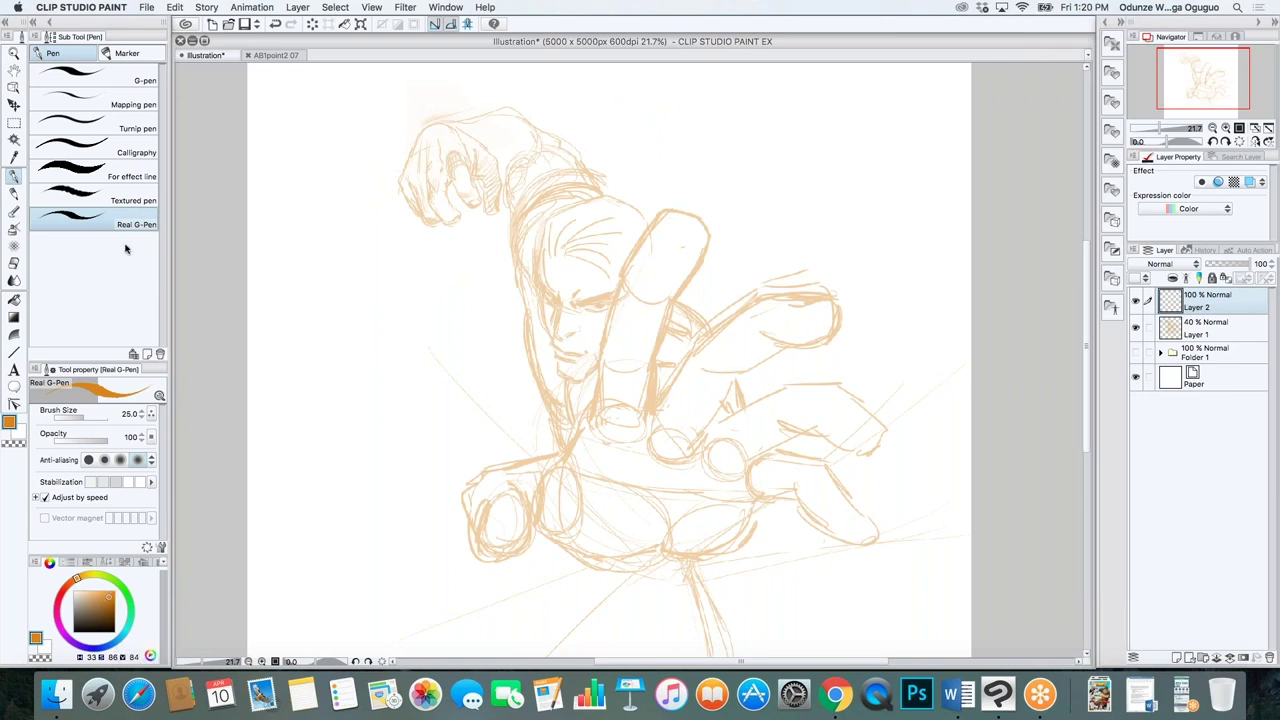
key(x)
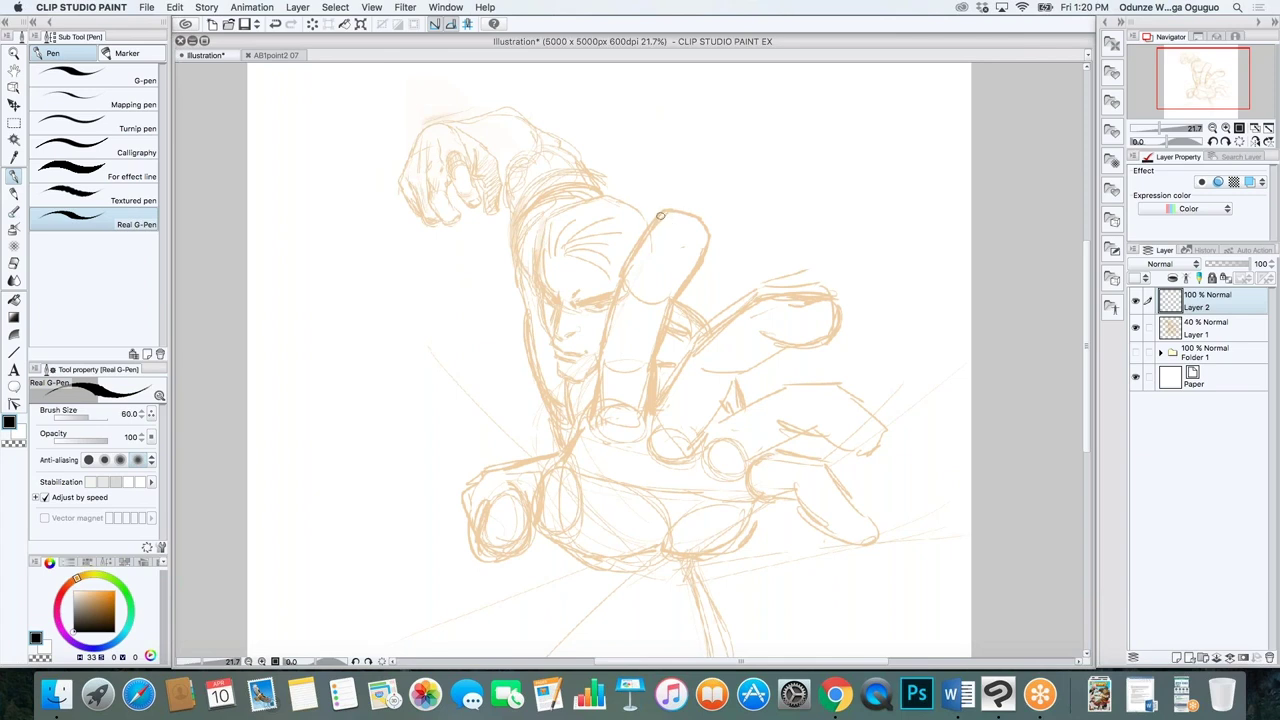
Ink the top finger's left edge and fingertip curve in black
drag(666, 210, 615, 281)
key(ctrl+z)
mouse_move(665, 210)
mouse_down()
mouse_move(617, 286)
mouse_move(603, 345)
mouse_up()
mouse_move(658, 212)
mouse_down()
mouse_move(704, 211)
mouse_move(708, 246)
mouse_move(668, 302)
mouse_up()
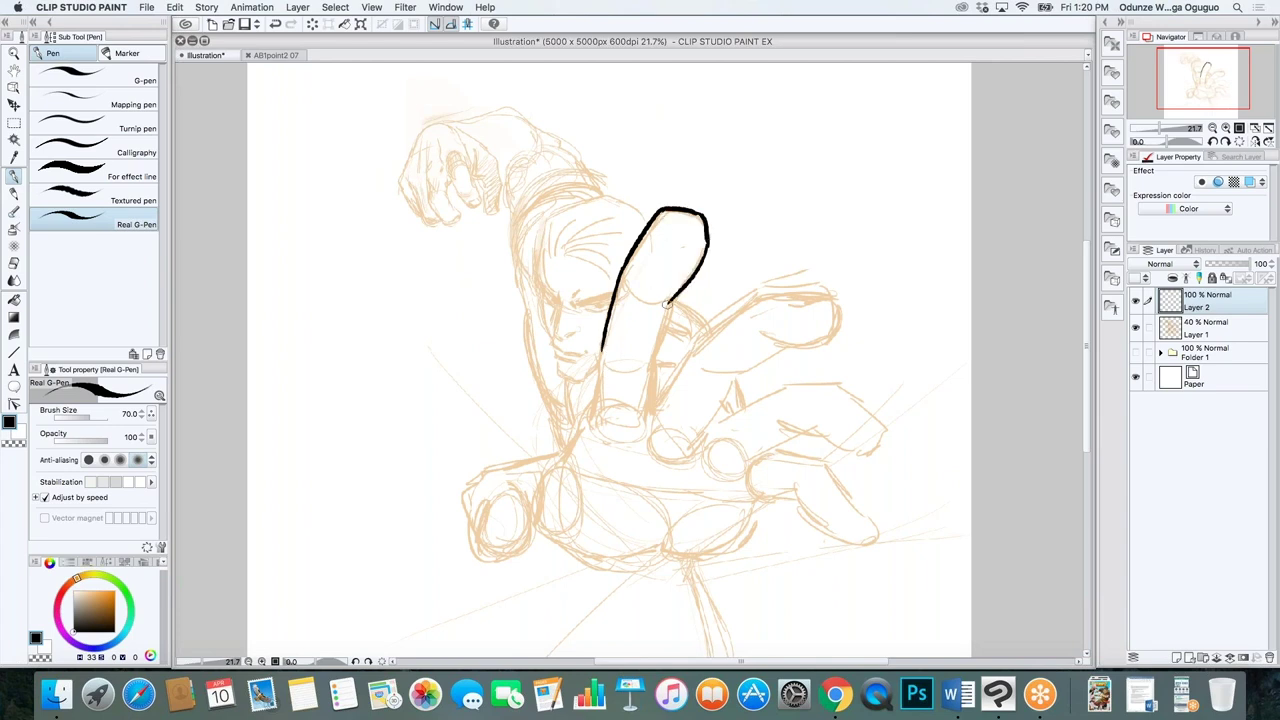
Set pen size to 13.3, ink the nose line, then switch to the AB1point2 07 page
click(76, 420)
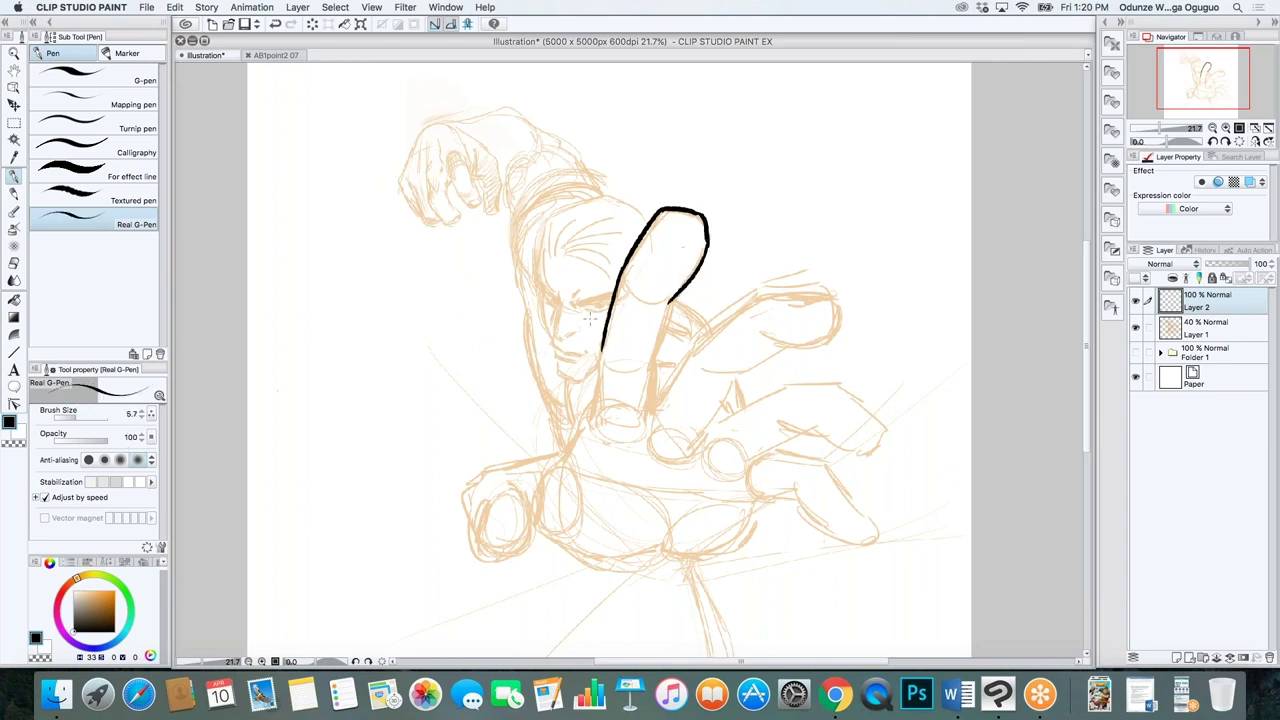
click(82, 419)
scroll(528, 253, up, 5)
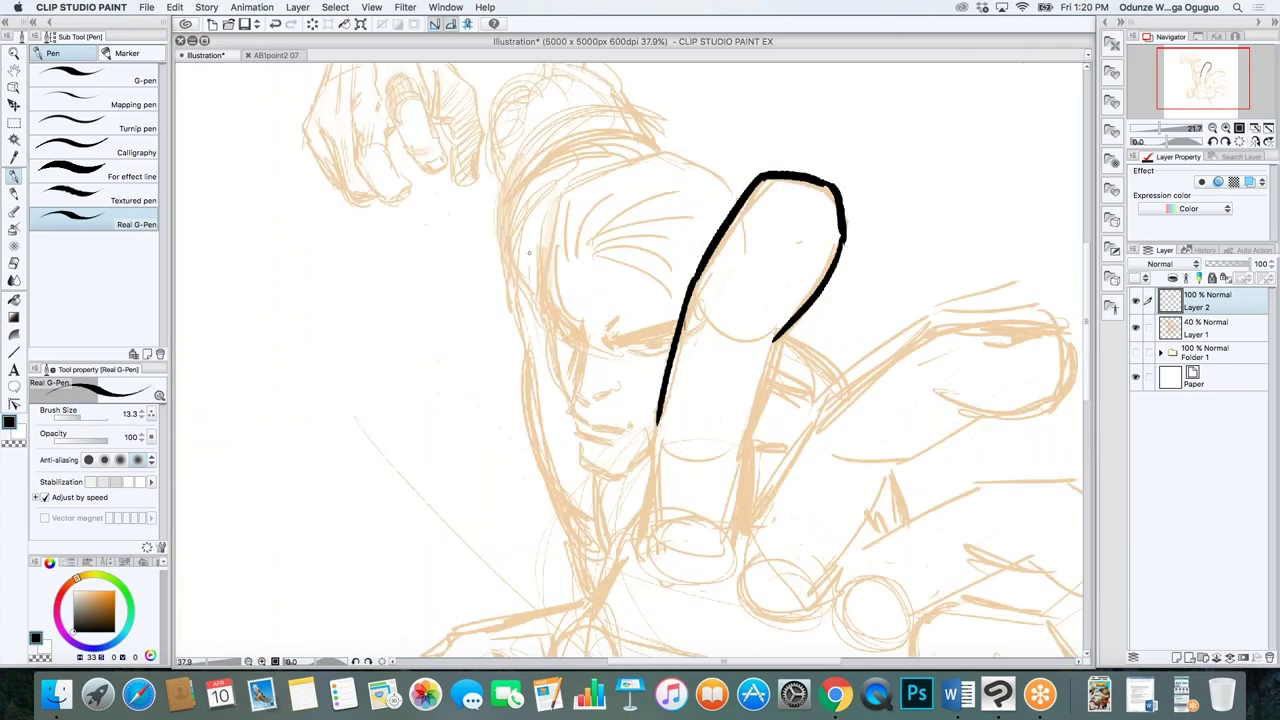
mouse_move(611, 377)
mouse_down()
mouse_move(598, 459)
mouse_move(615, 475)
mouse_move(662, 458)
mouse_up()
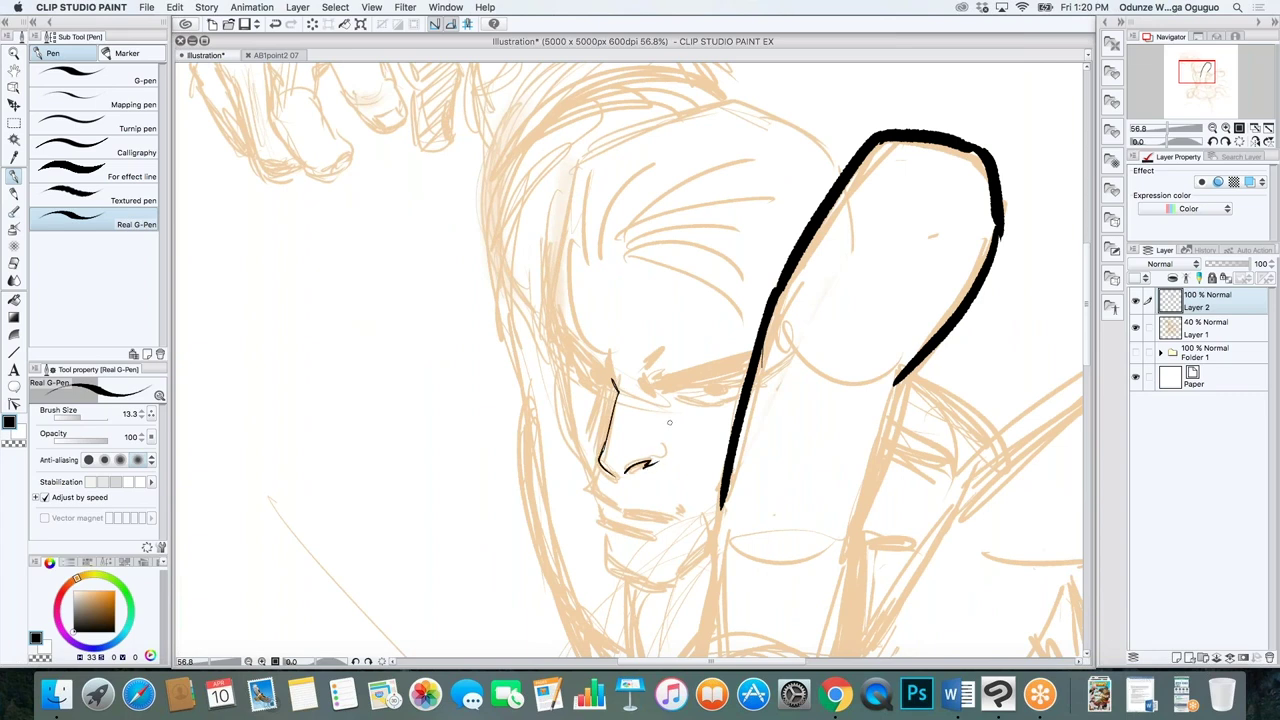
scroll(669, 422, down, 4)
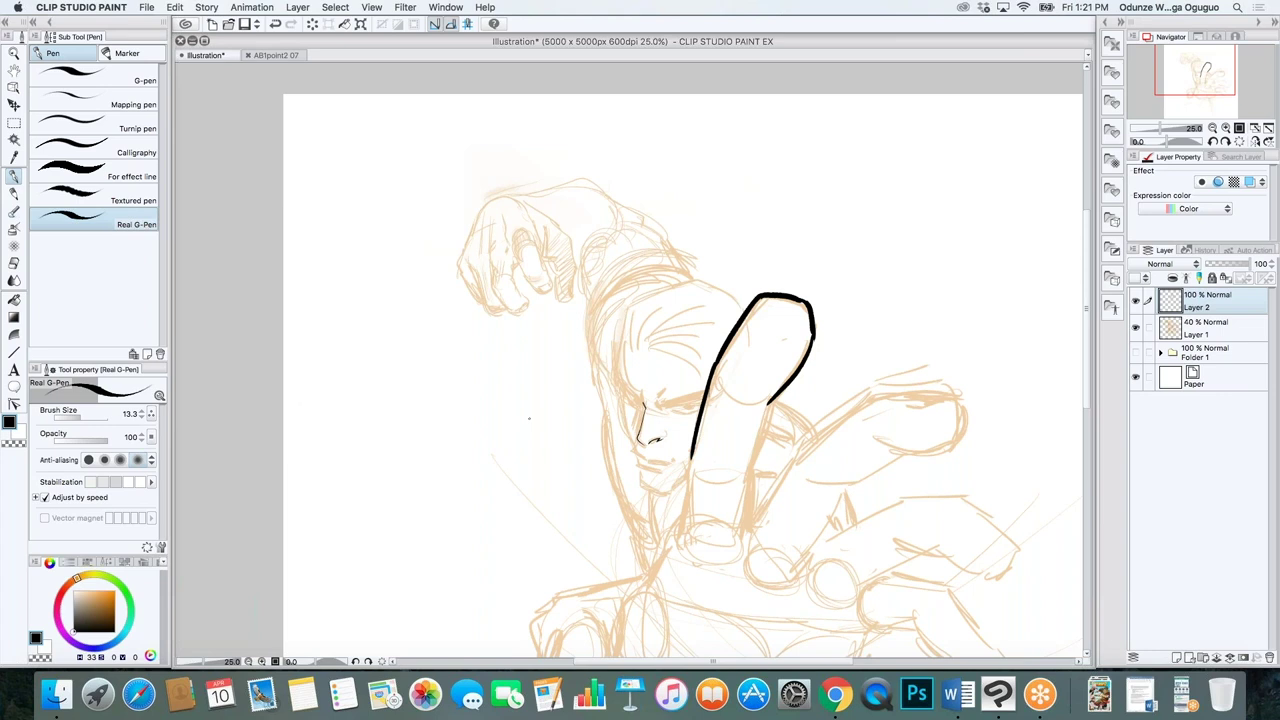
click(290, 56)
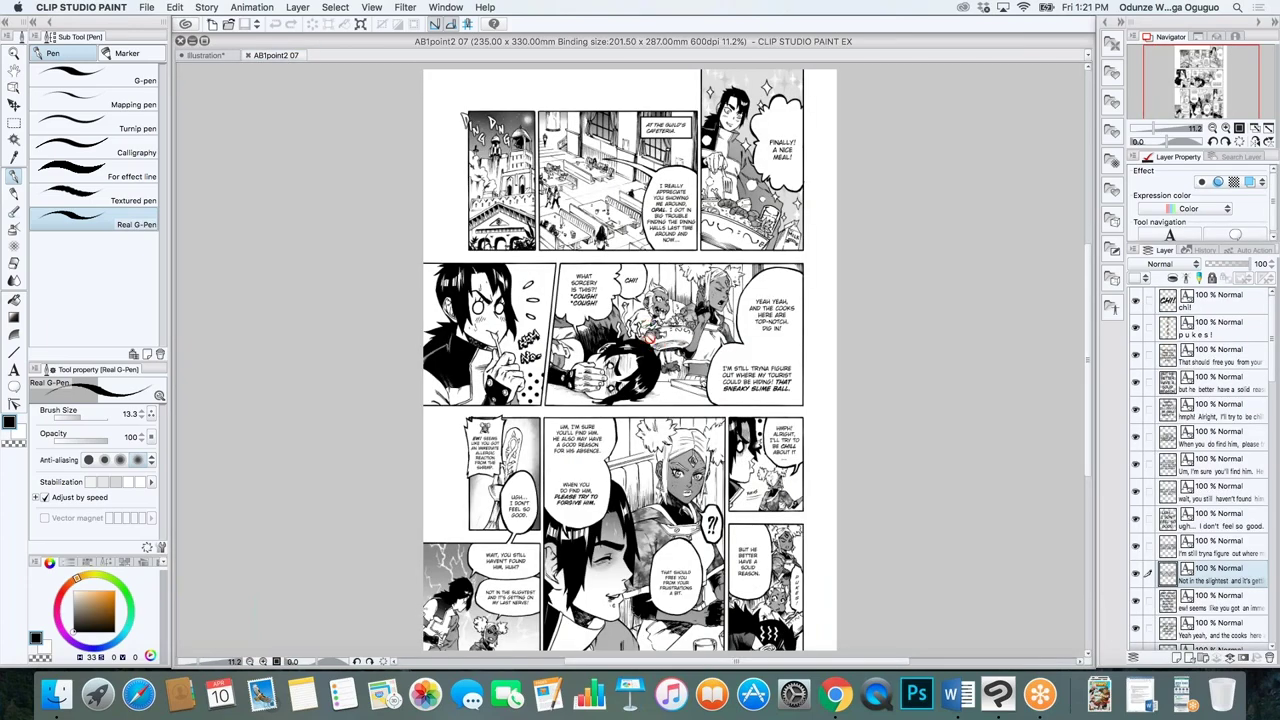
scroll(650, 338, up, 5)
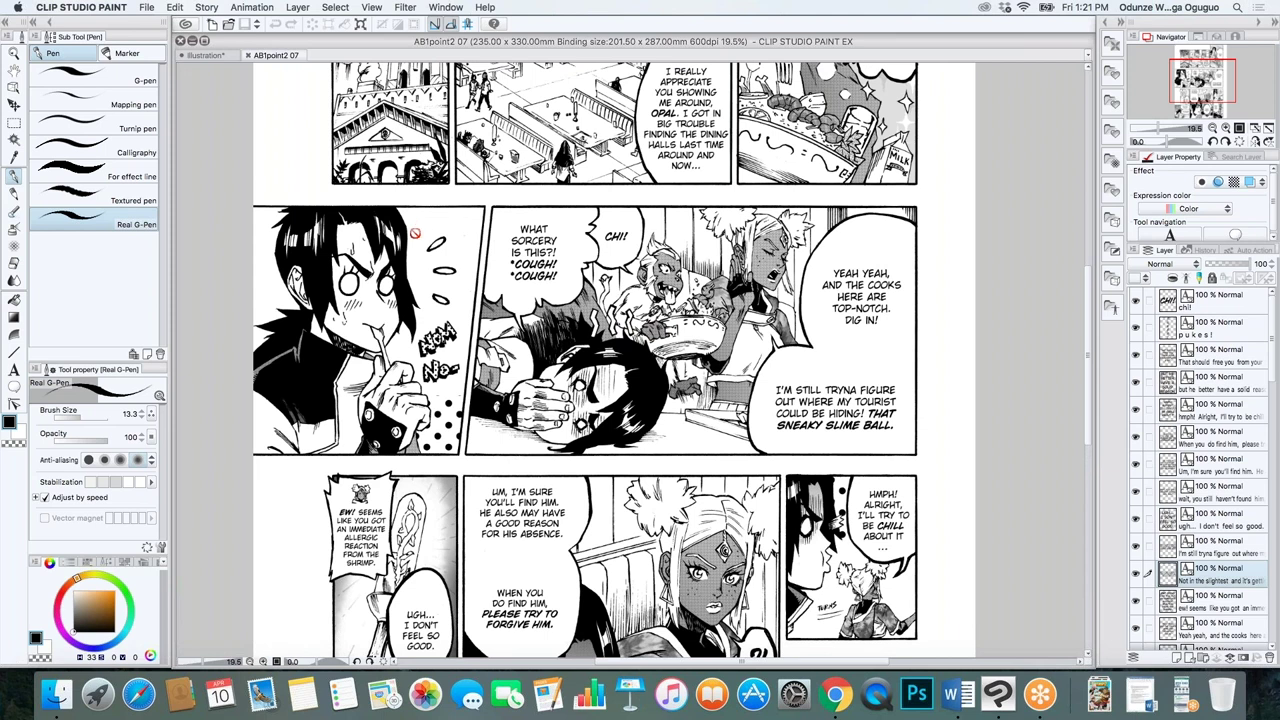
scroll(413, 200, down, 4)
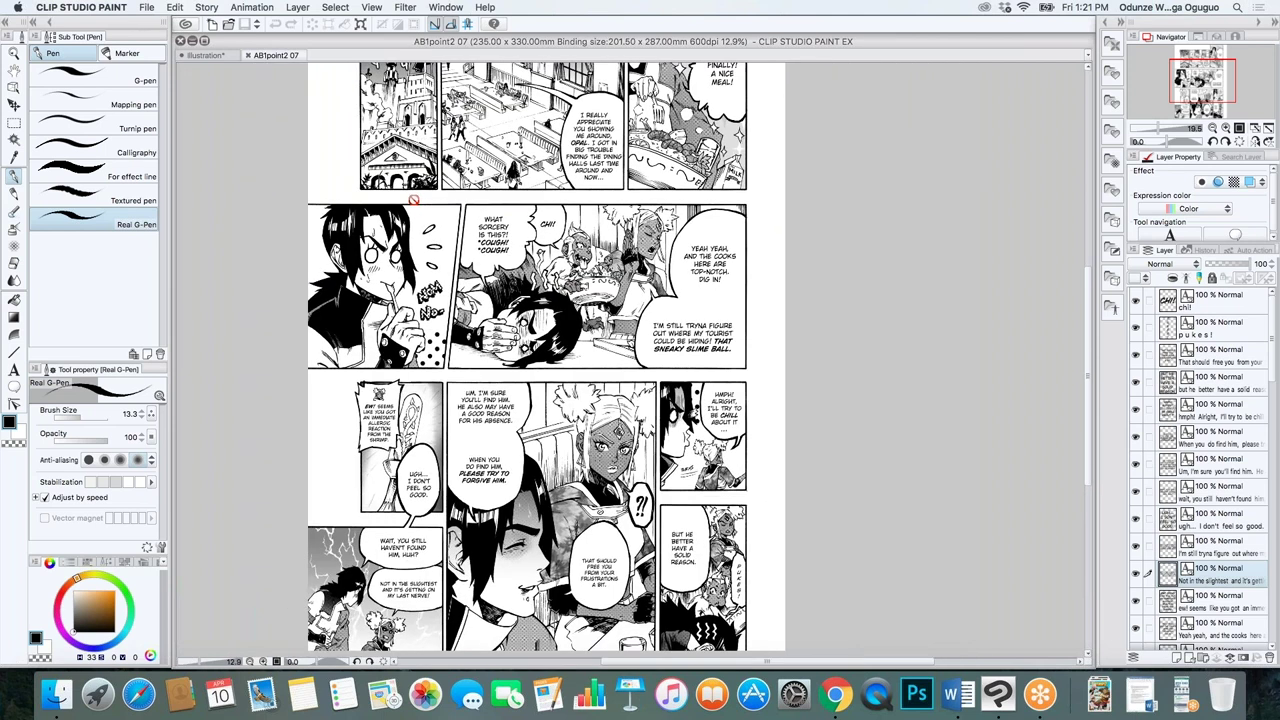
click(203, 57)
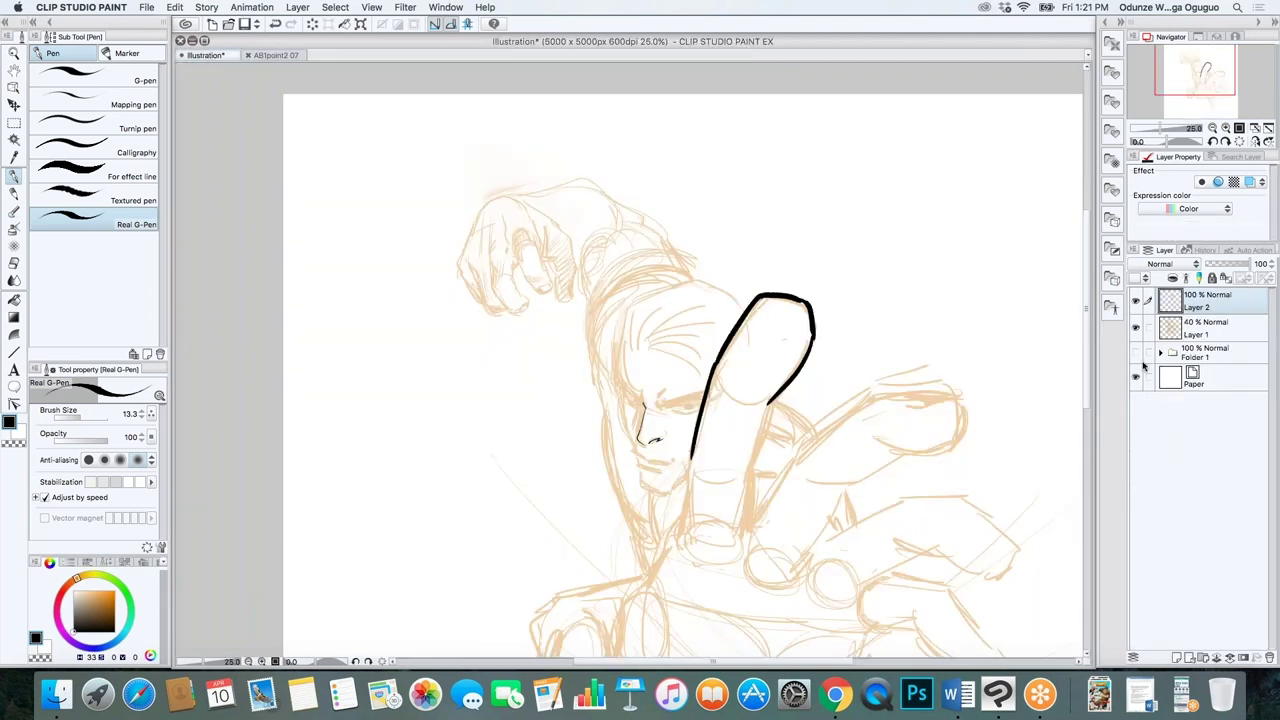
click(835, 694)
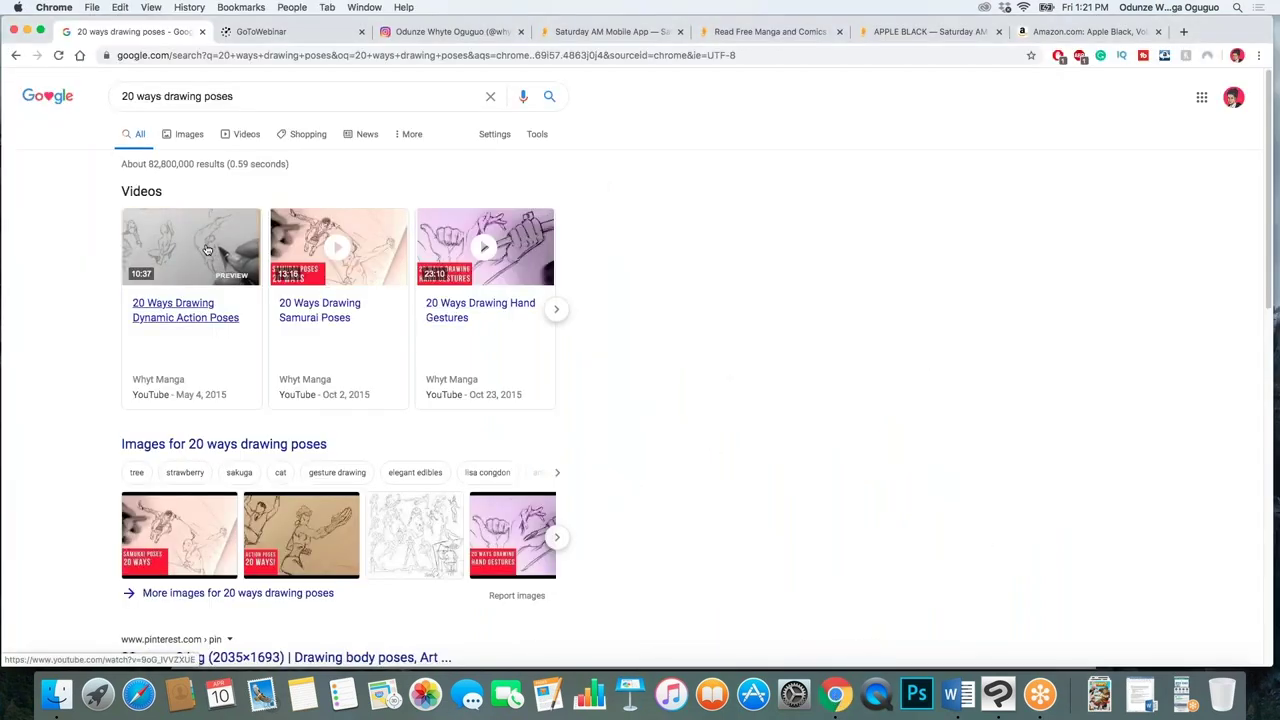
Open the '20 Ways Drawing Dynamic Action Poses' video, mute it, and jump ahead to about 0:26
click(208, 250)
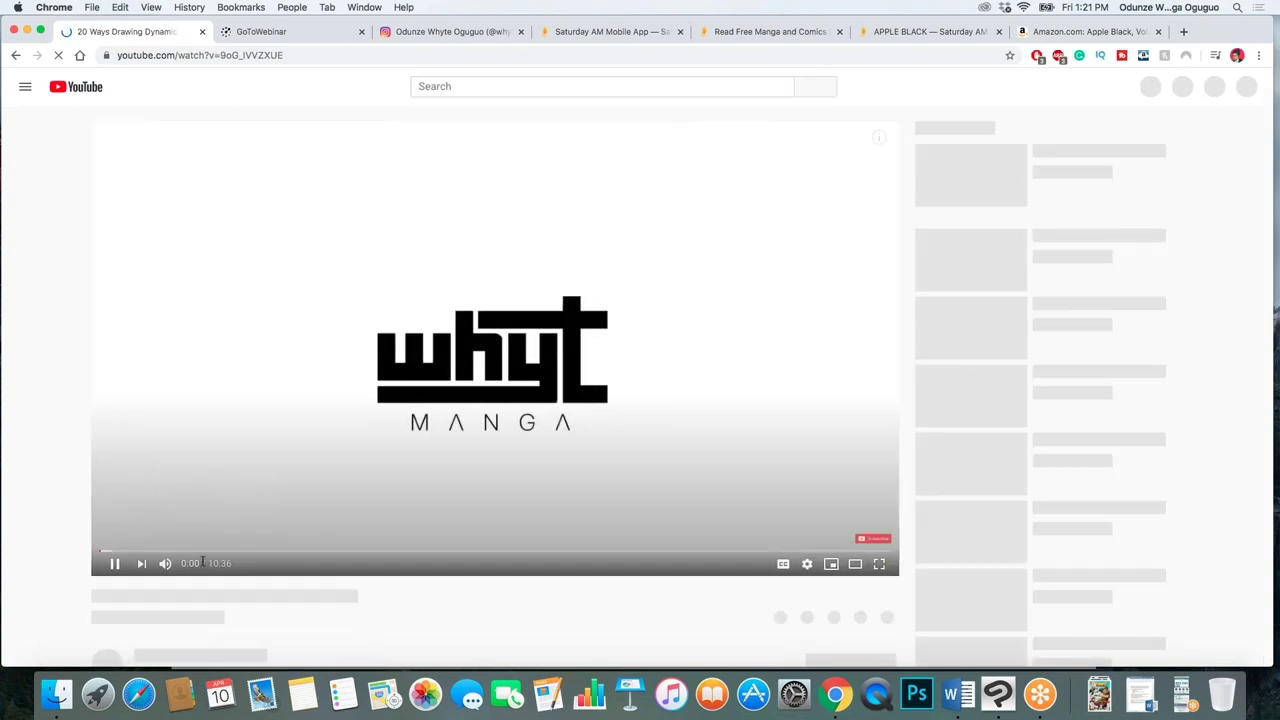
click(160, 563)
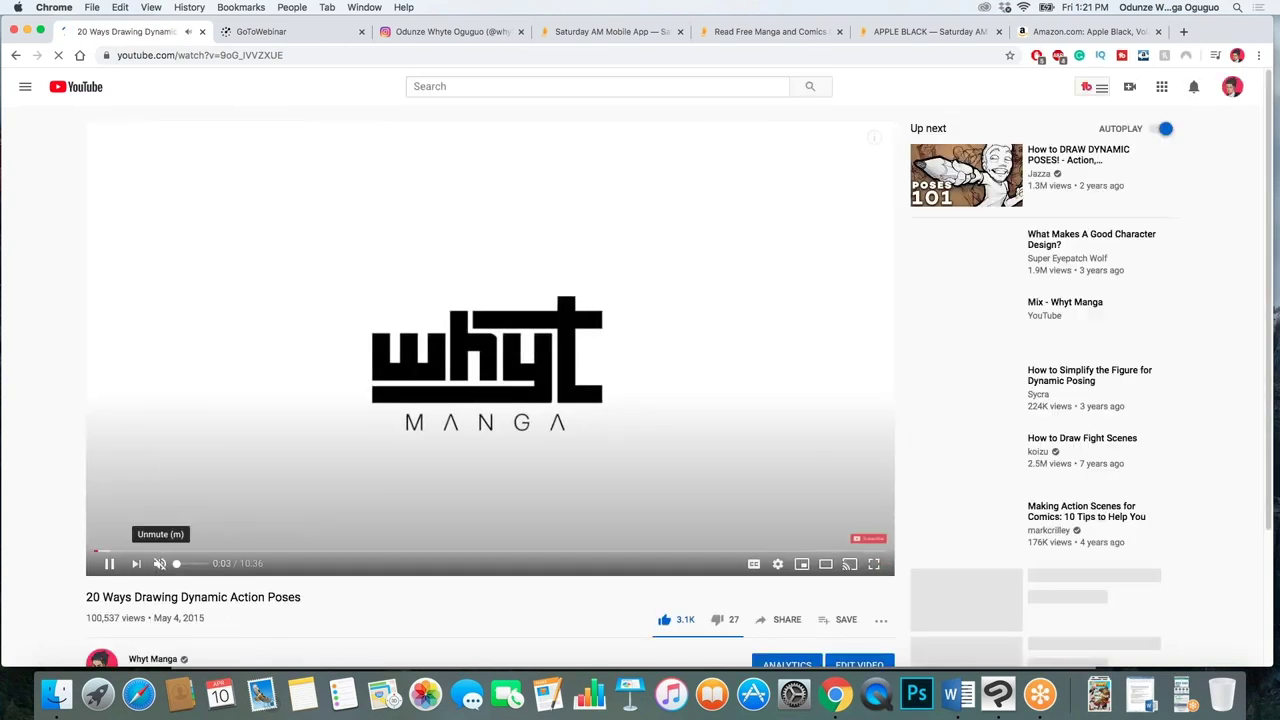
click(110, 564)
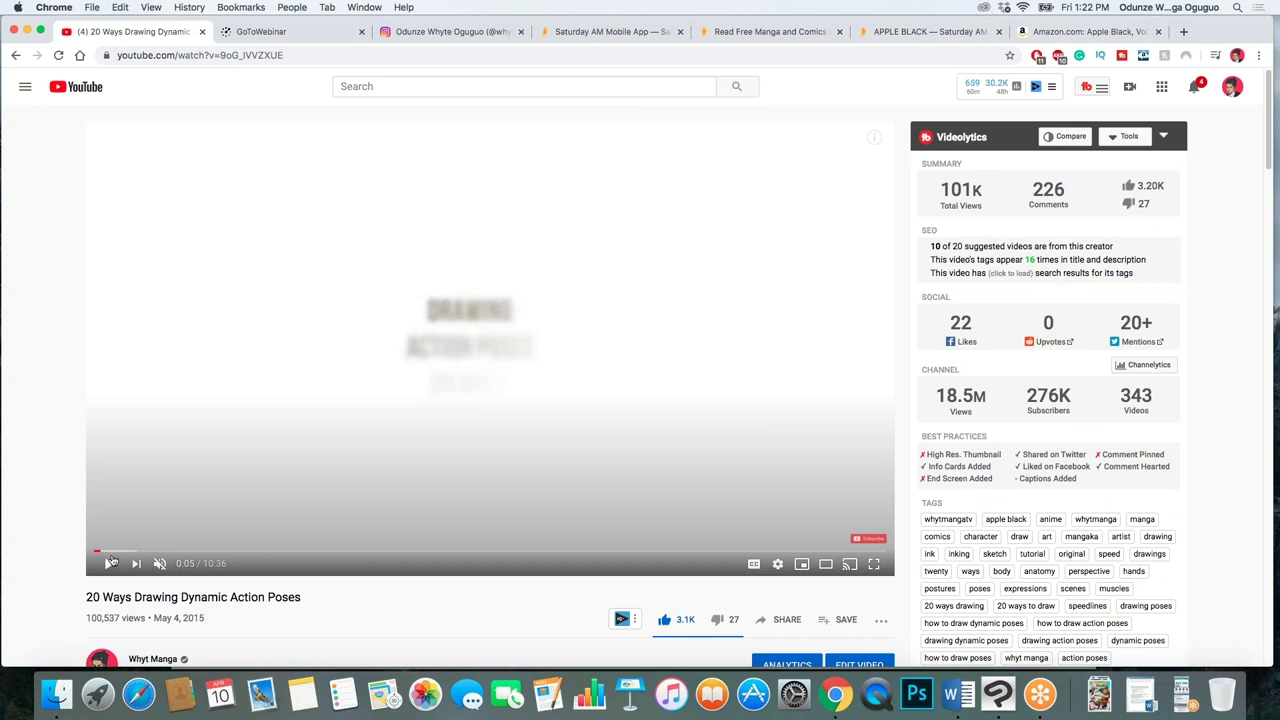
click(128, 552)
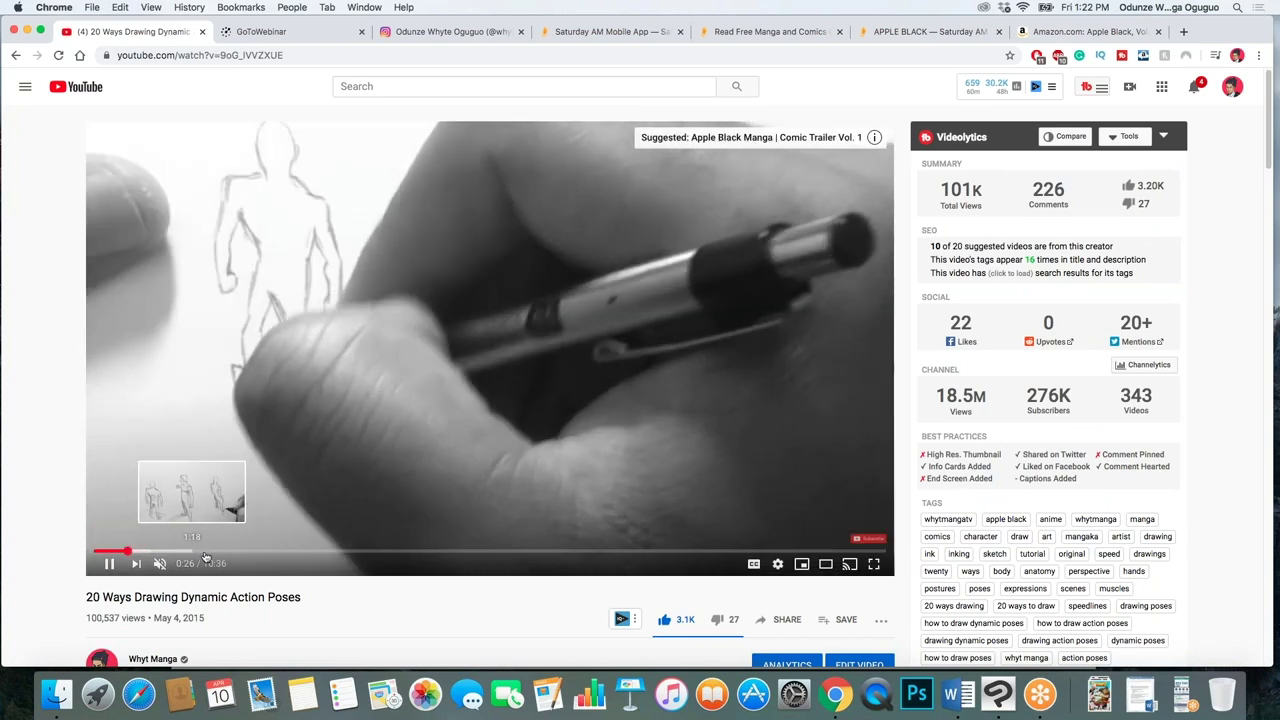
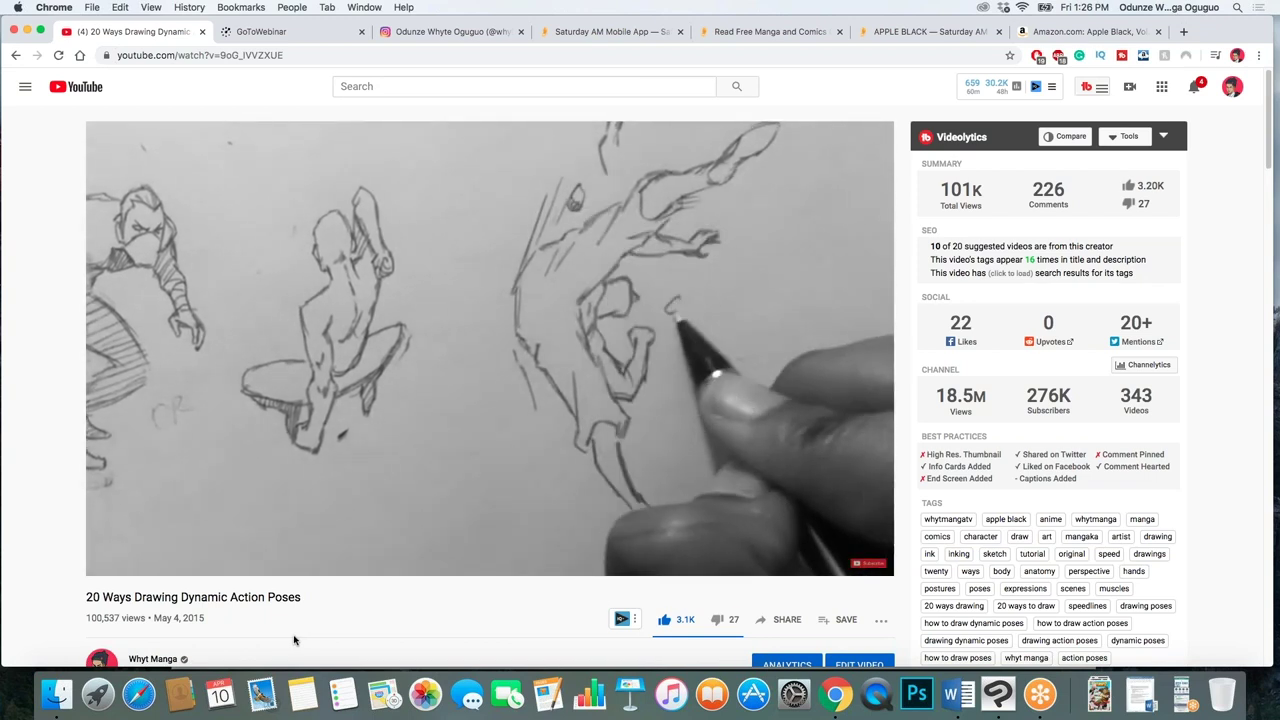
In Clip Studio Paint, open ABXII17-18.clip from recent files, then close that spread
key(super+Tab)
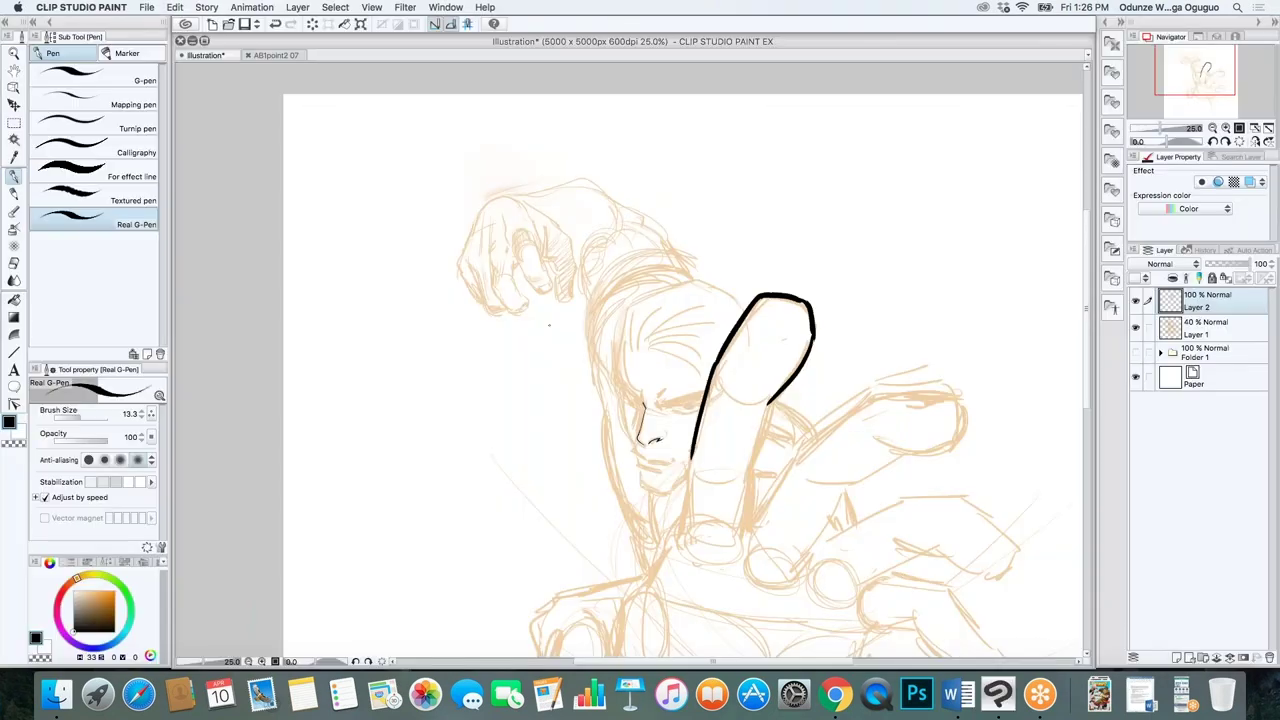
click(147, 7)
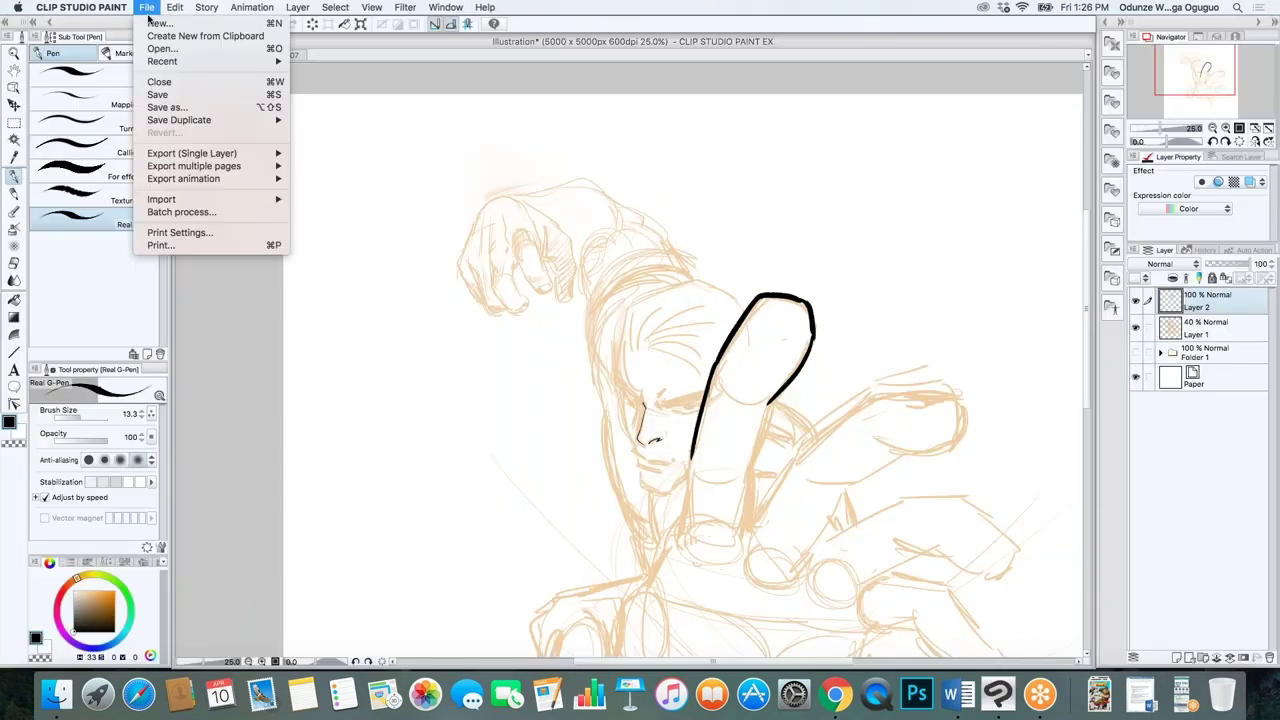
mouse_move(190, 61)
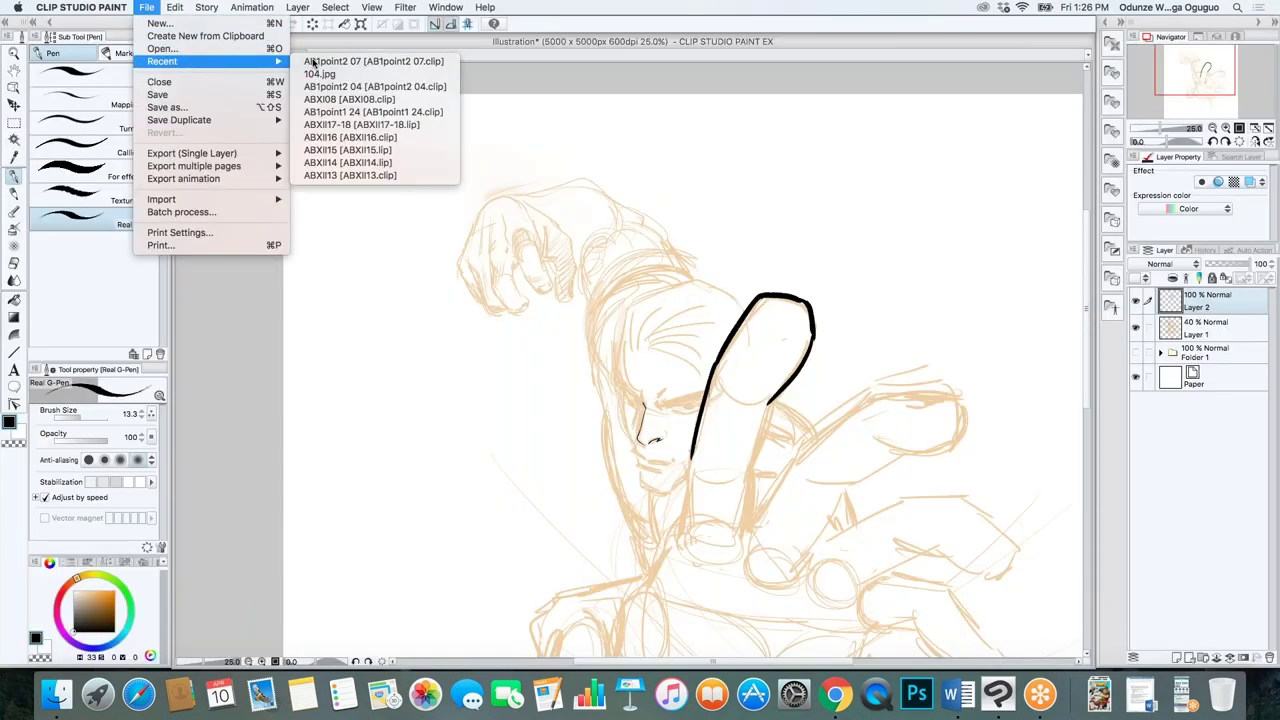
click(353, 128)
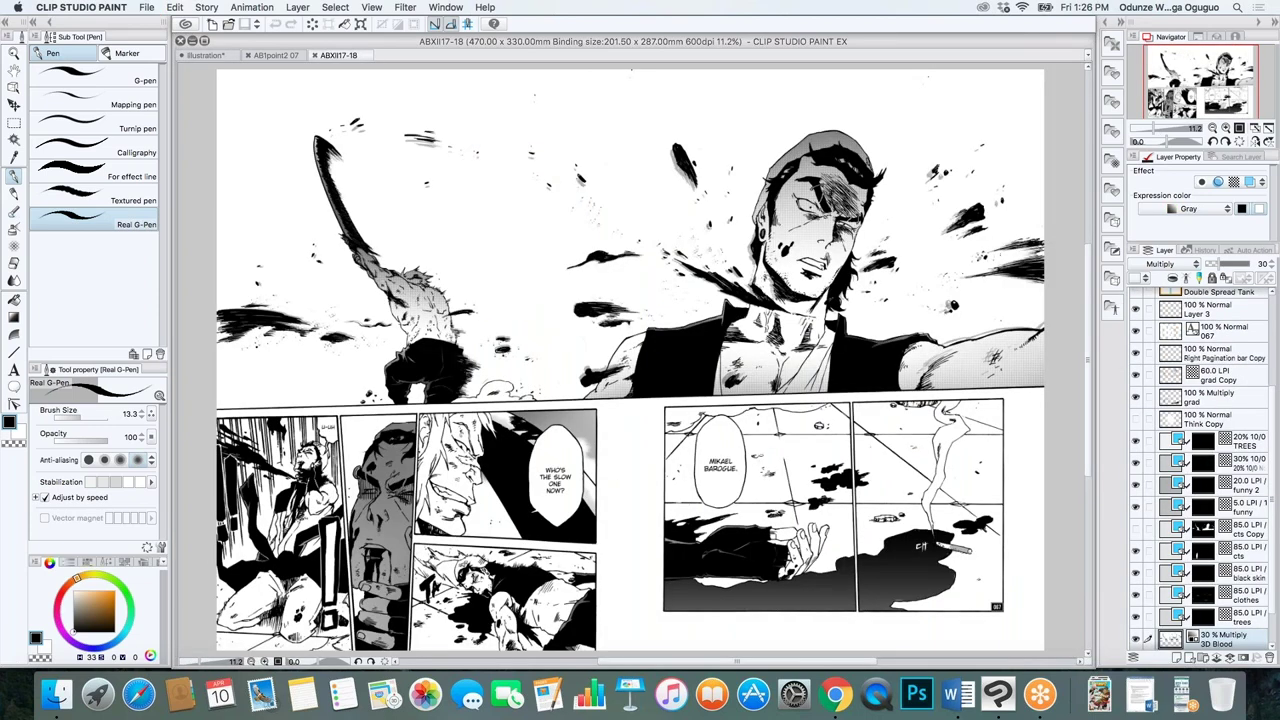
click(314, 55)
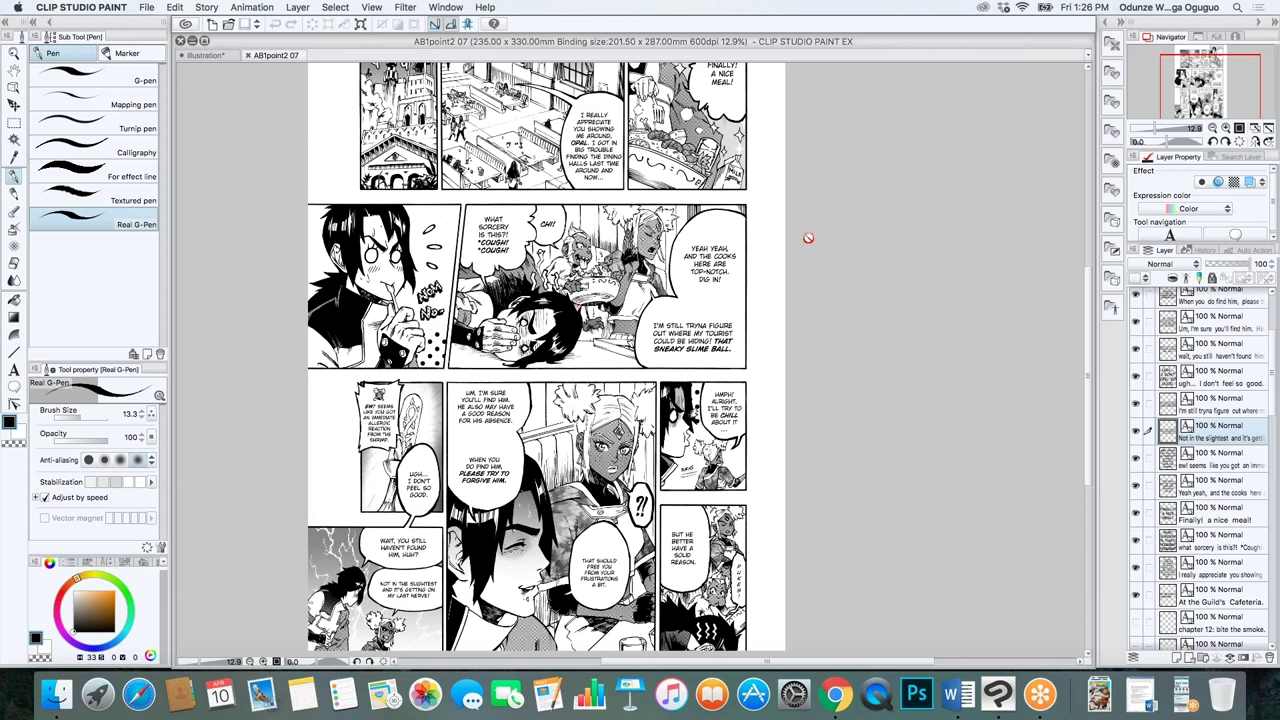
Scroll over the AB1point2 07 manga page, then go back to the Illustration document
drag(1091, 339, 1087, 315)
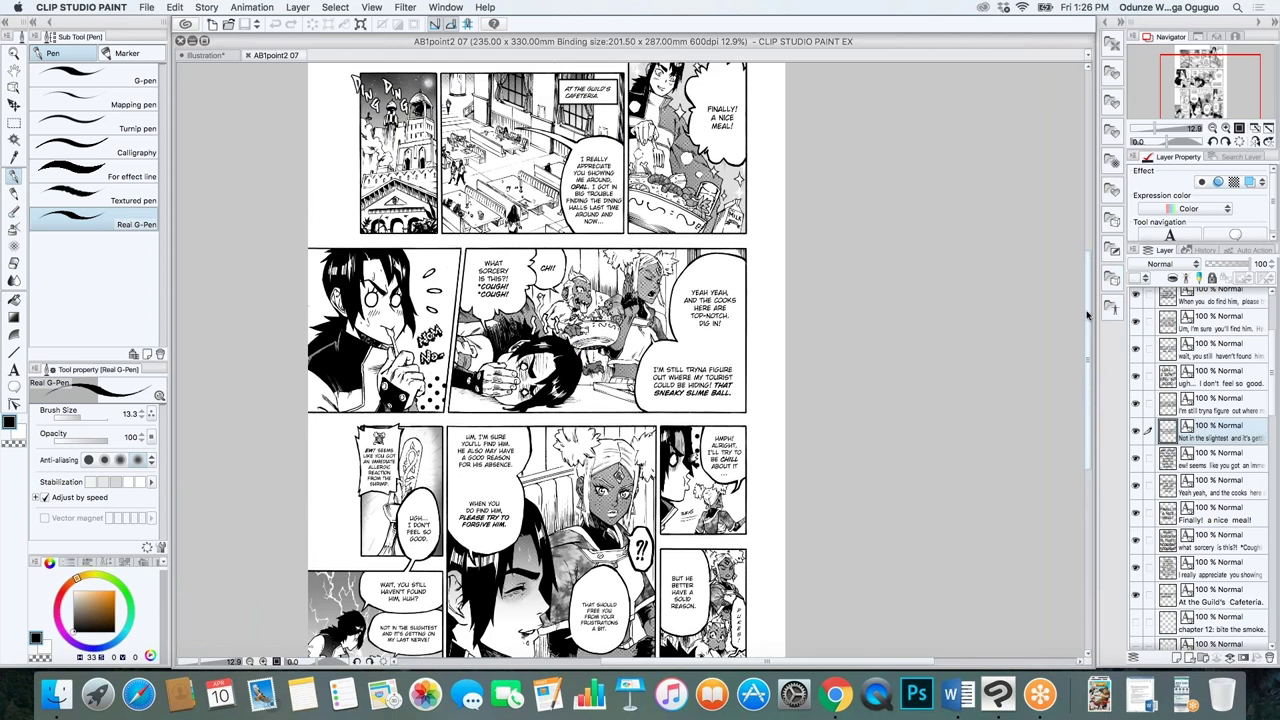
scroll(1087, 315, up, 1)
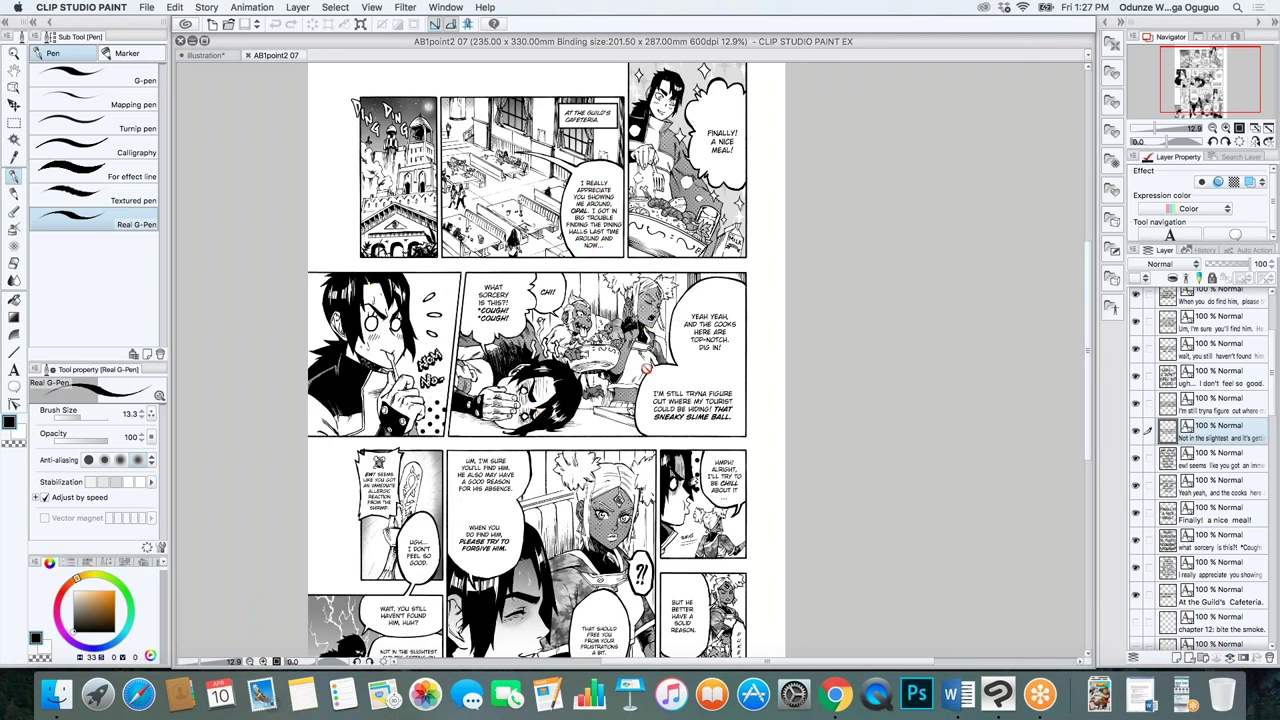
scroll(647, 368, down, 2)
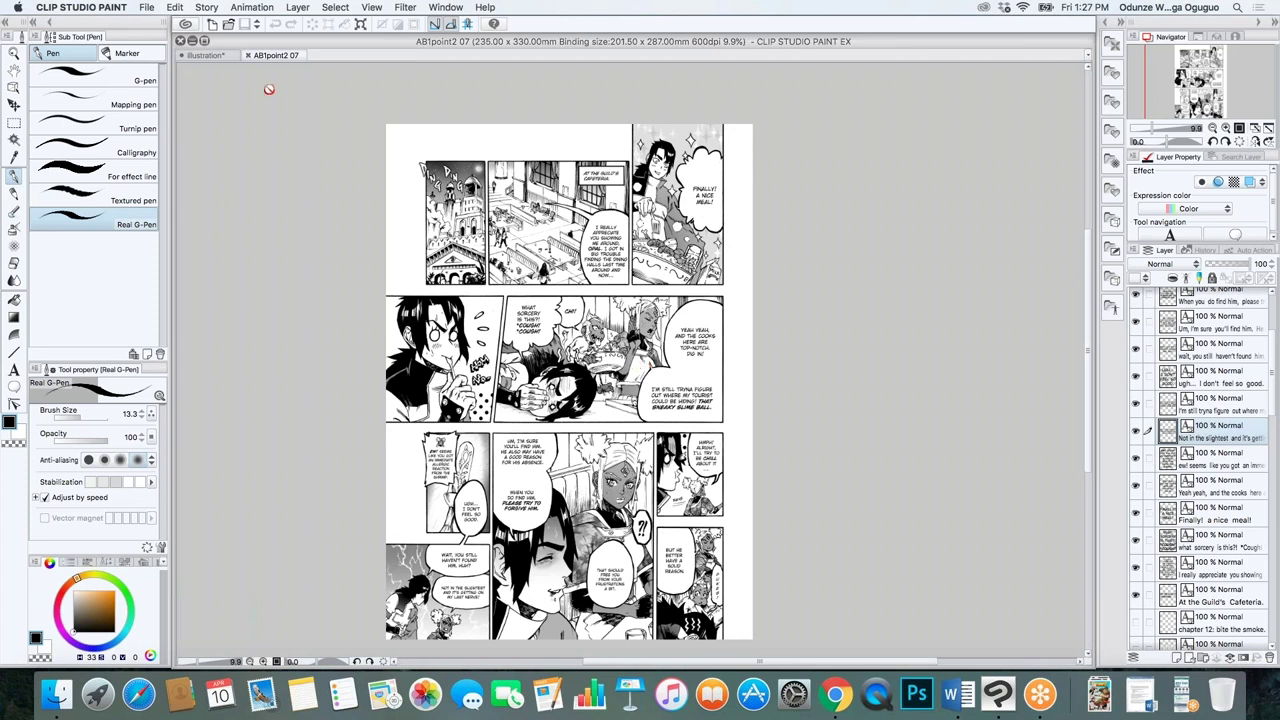
click(205, 55)
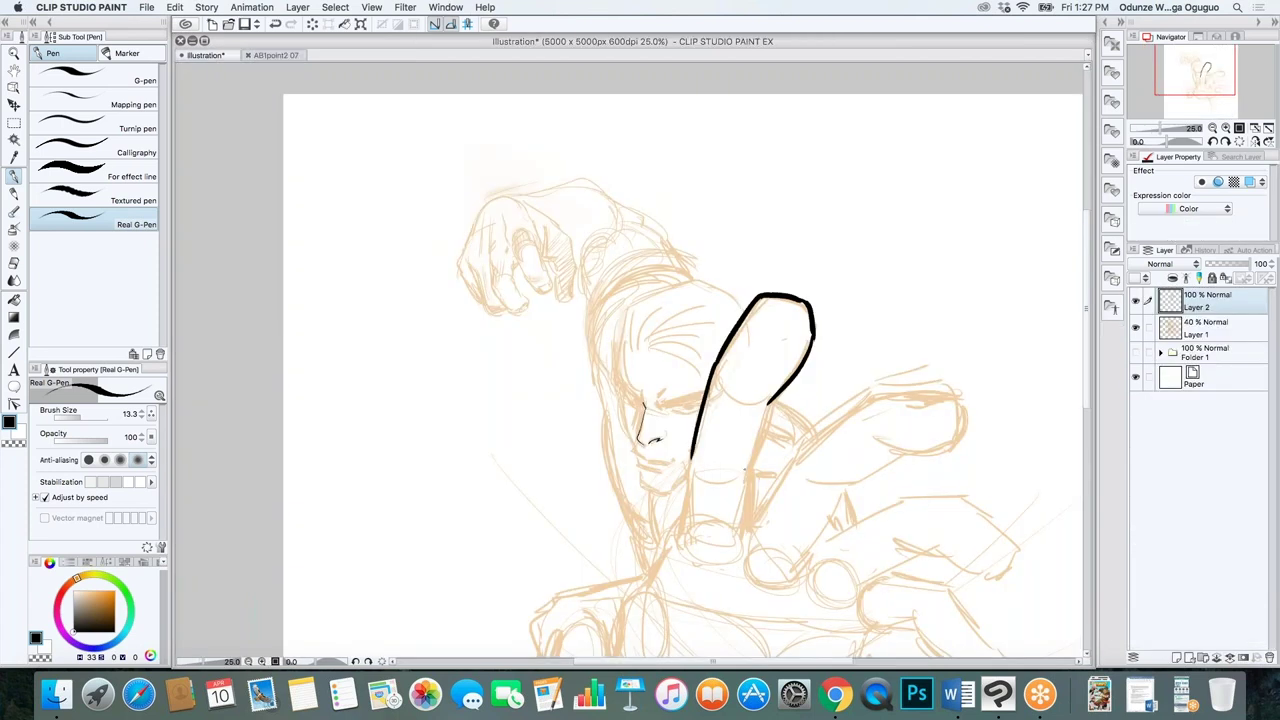
Select Layer 1, the faded orange sketch, in the Layer panel
click(1206, 338)
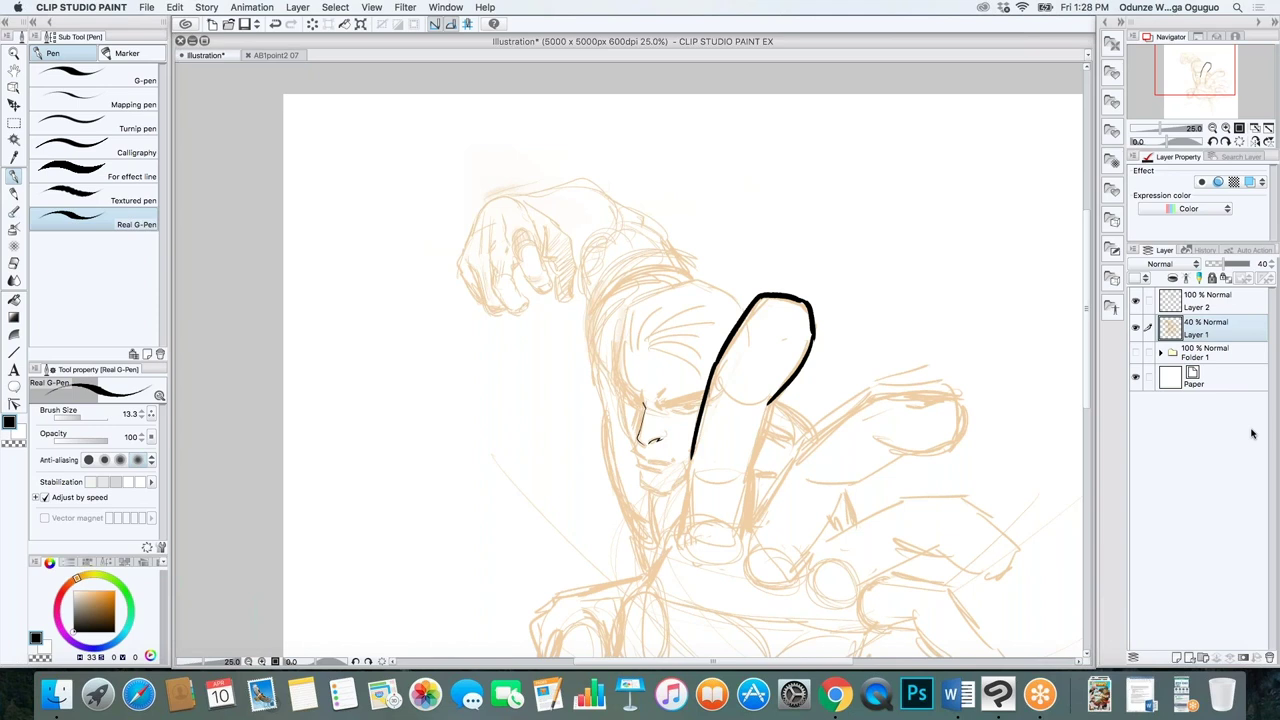
Hide Layer 2's ink stroke, use the inking pen at brush size 20, then pause the tutorial video
click(1135, 300)
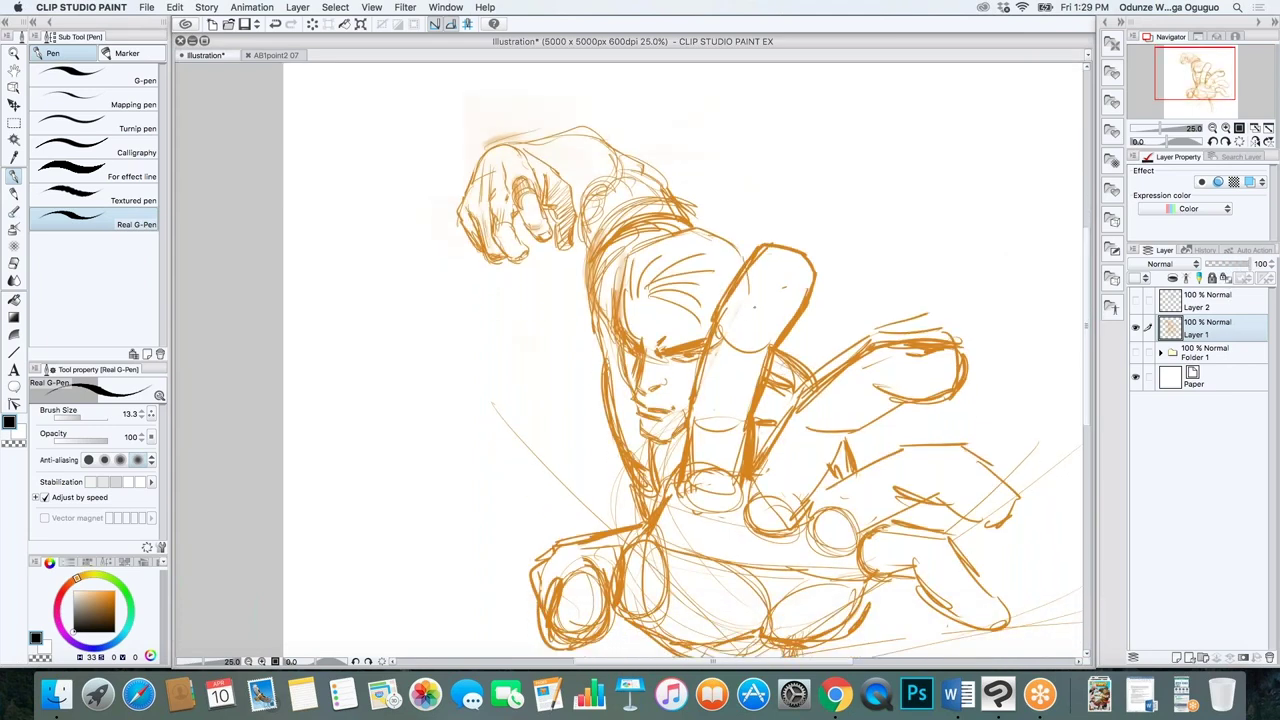
key(p)
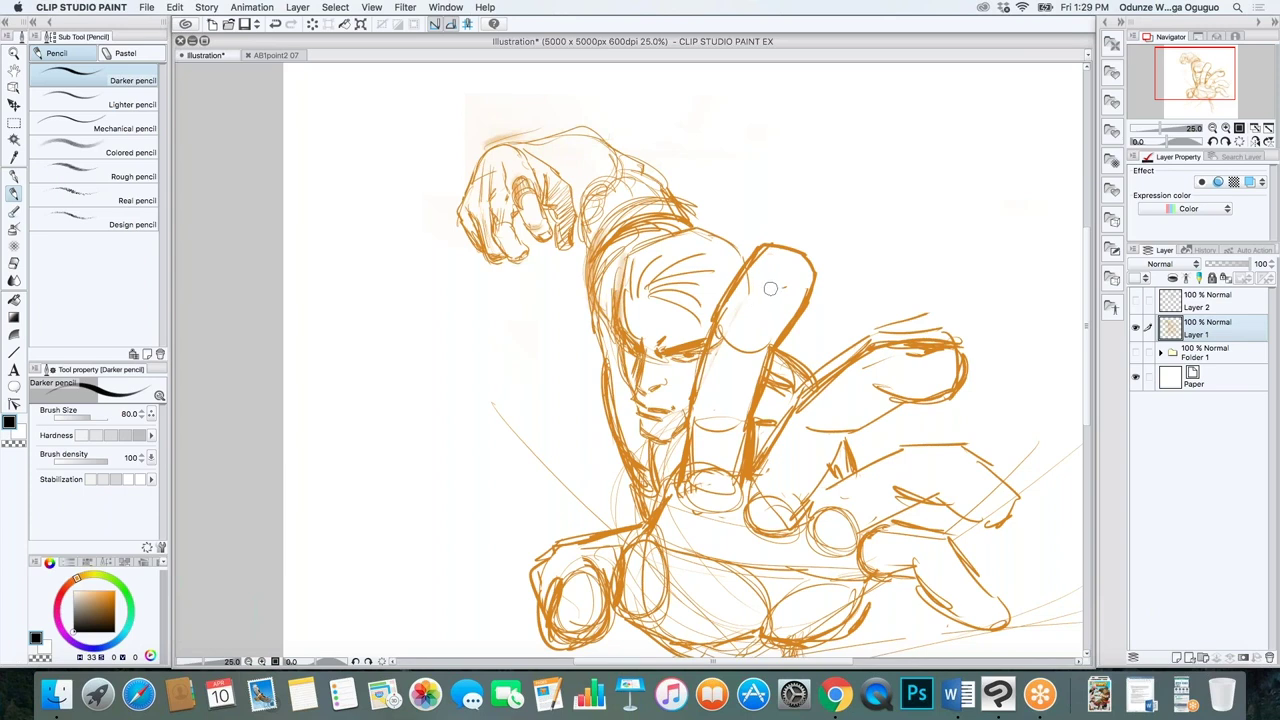
key(p)
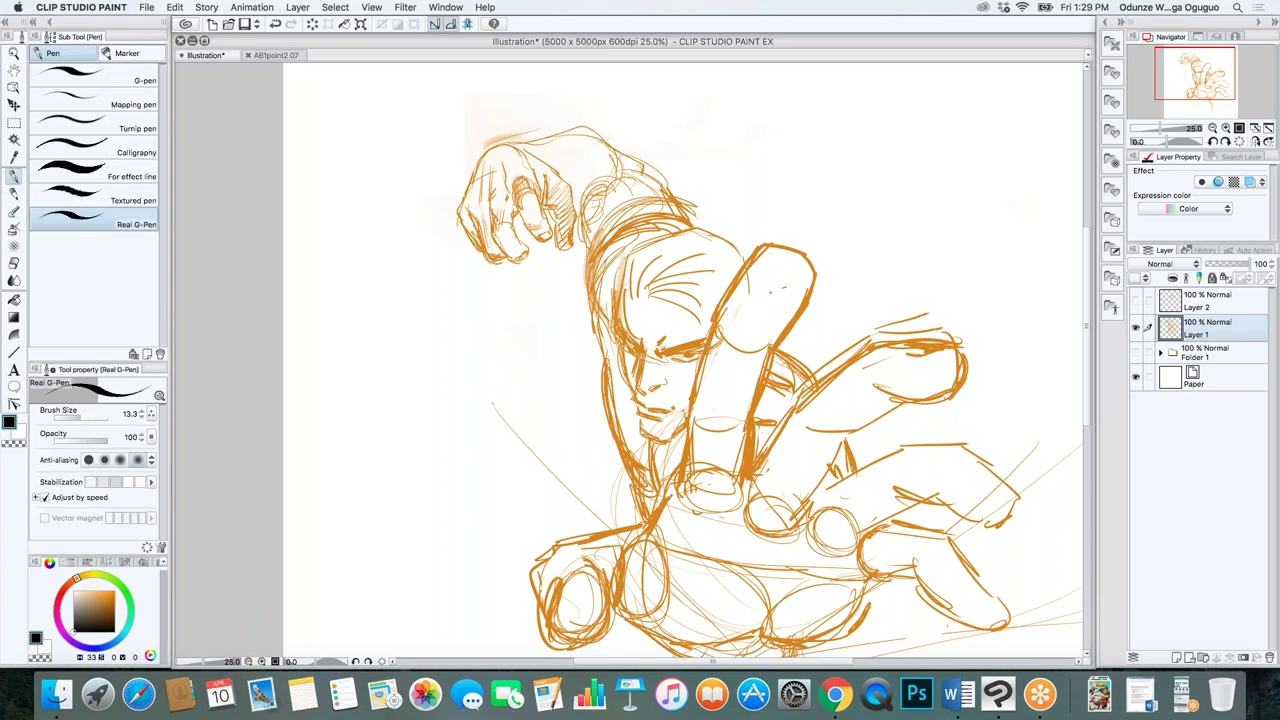
key(bracketright)
key(bracketright)
key(bracketright)
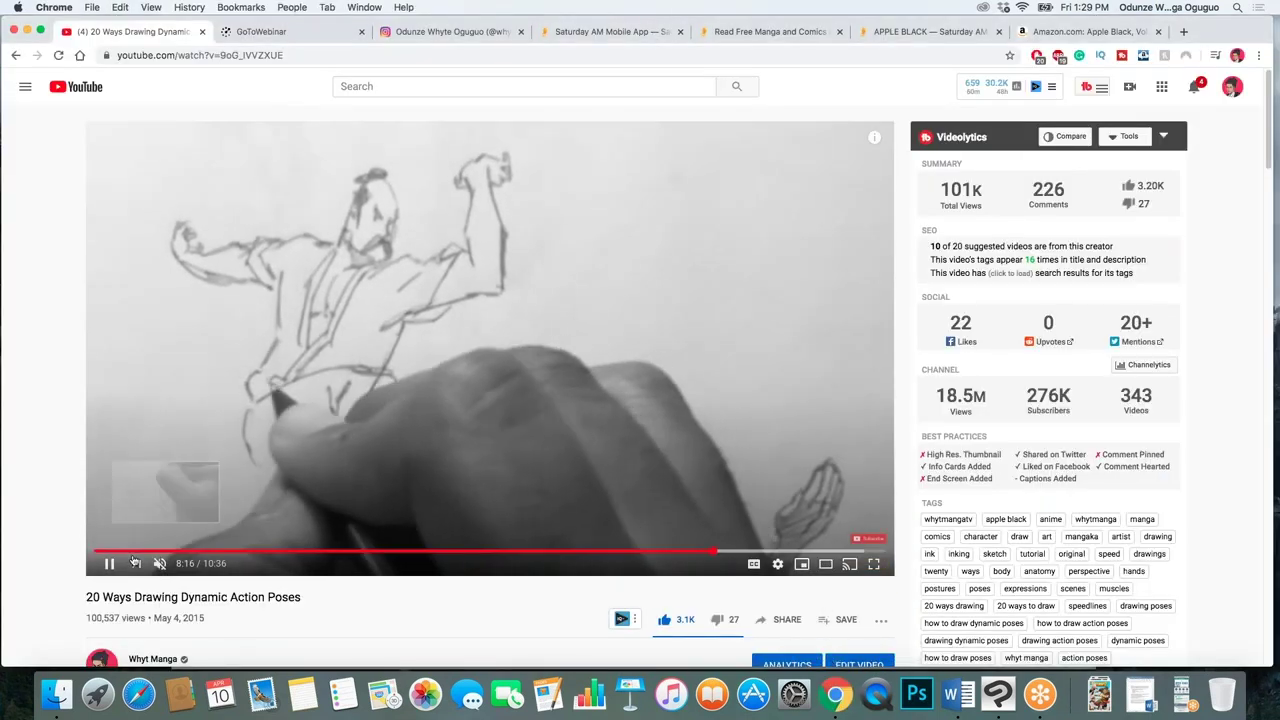
click(108, 563)
Open the Saturday AM Mobile App page and scroll through its download options and series roster
click(647, 31)
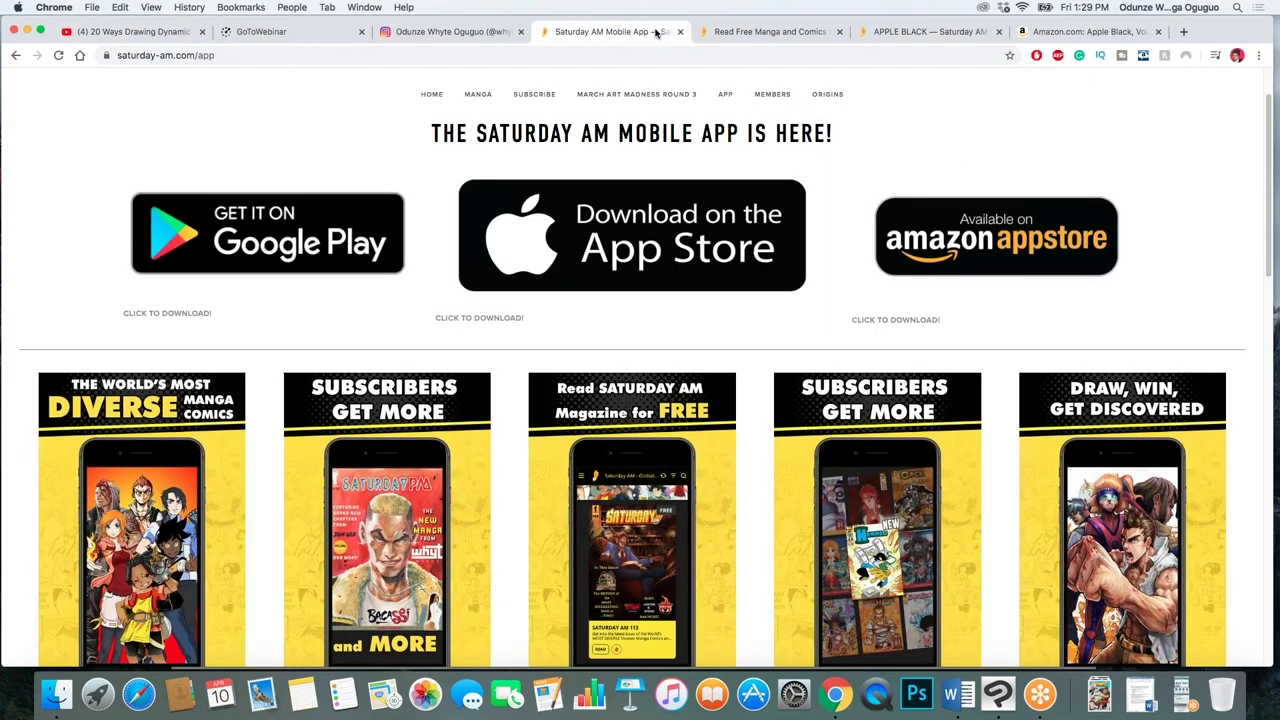
scroll(621, 141, down, 4)
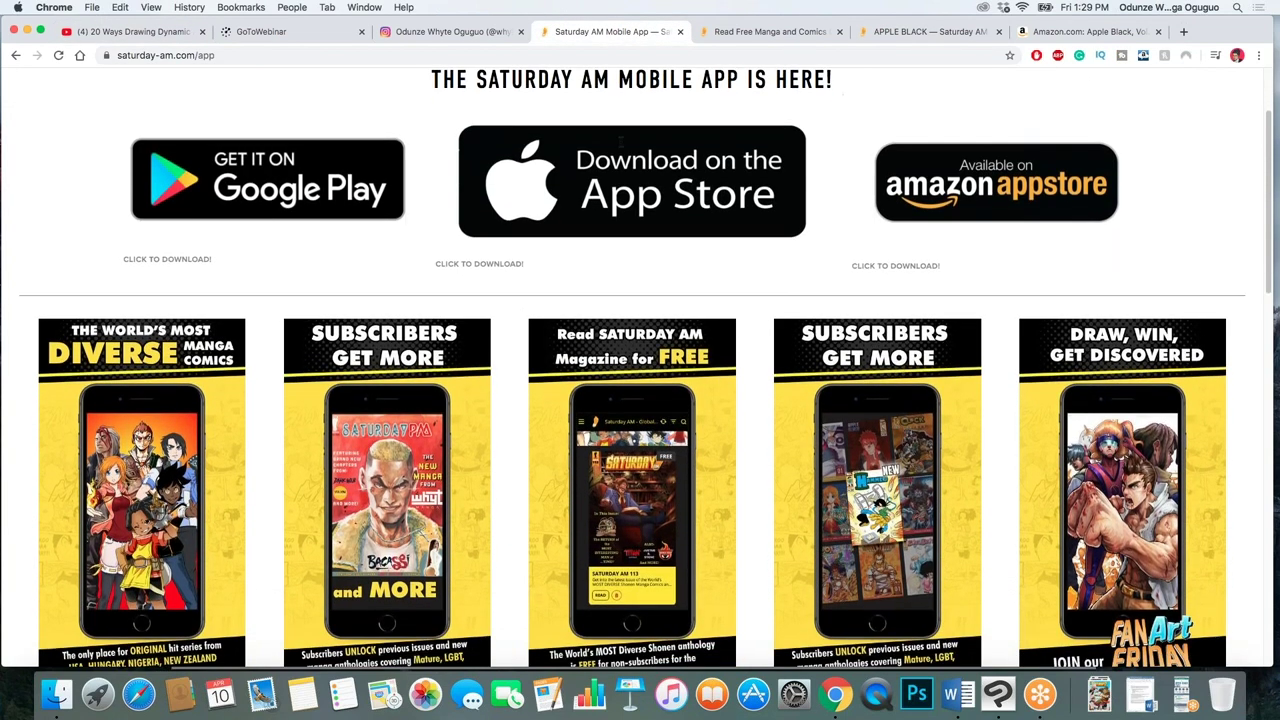
scroll(316, 175, up, 2)
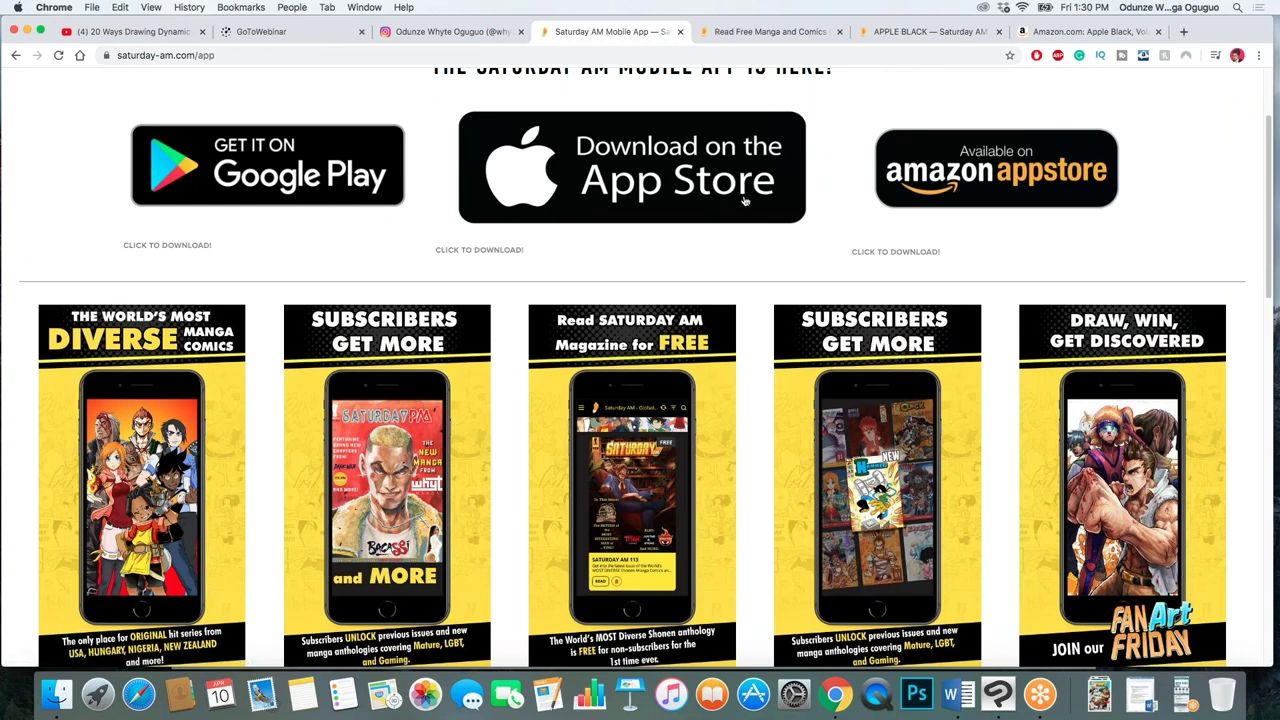
scroll(368, 342, down, 2)
scroll(454, 623, down, 10)
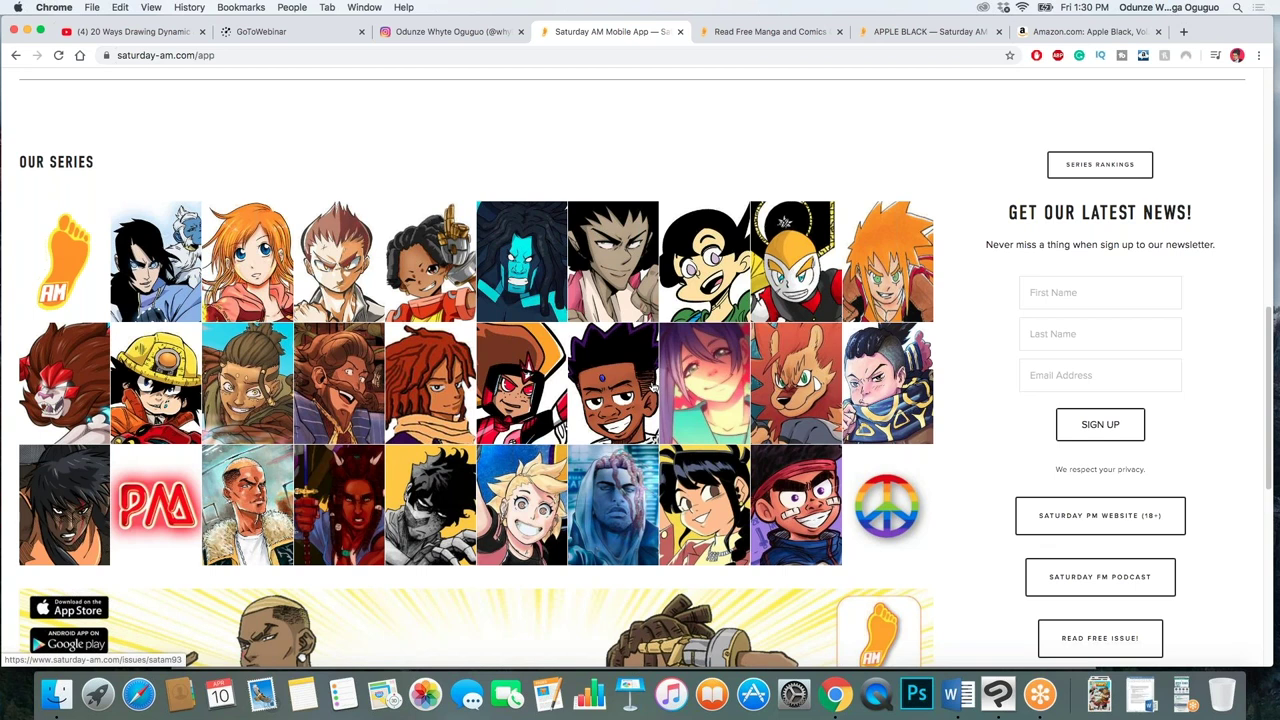
scroll(656, 383, up, 15)
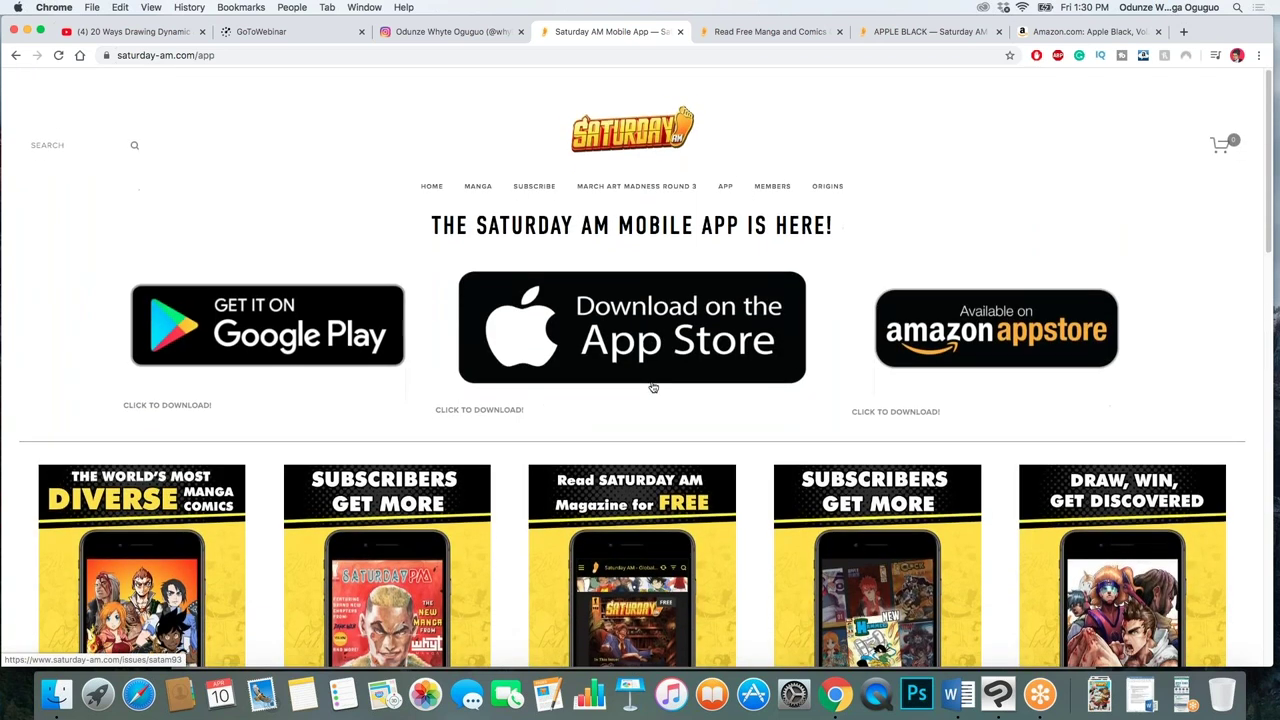
click(199, 56)
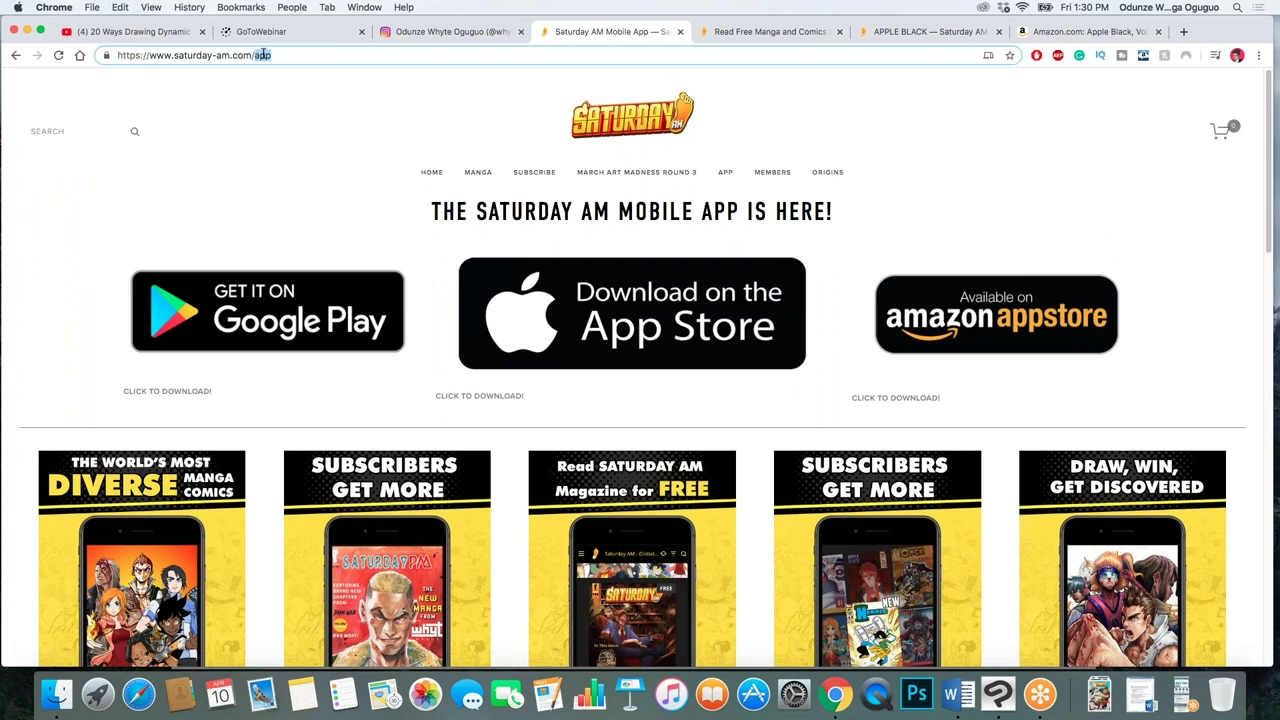
Change the address from saturday-am.com/app to the issues page and browse the magazine covers
key(Right)
key(BackSpace)
key(BackSpace)
key(BackSpace)
text(issue)
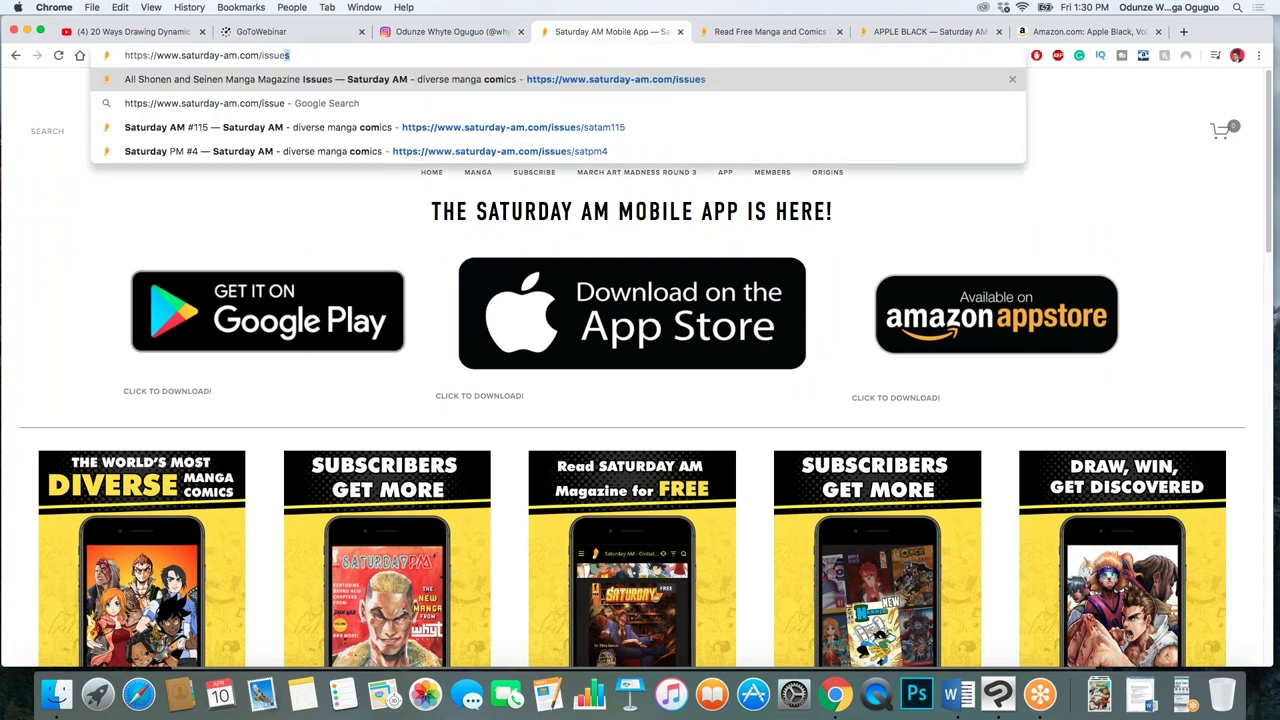
key(Return)
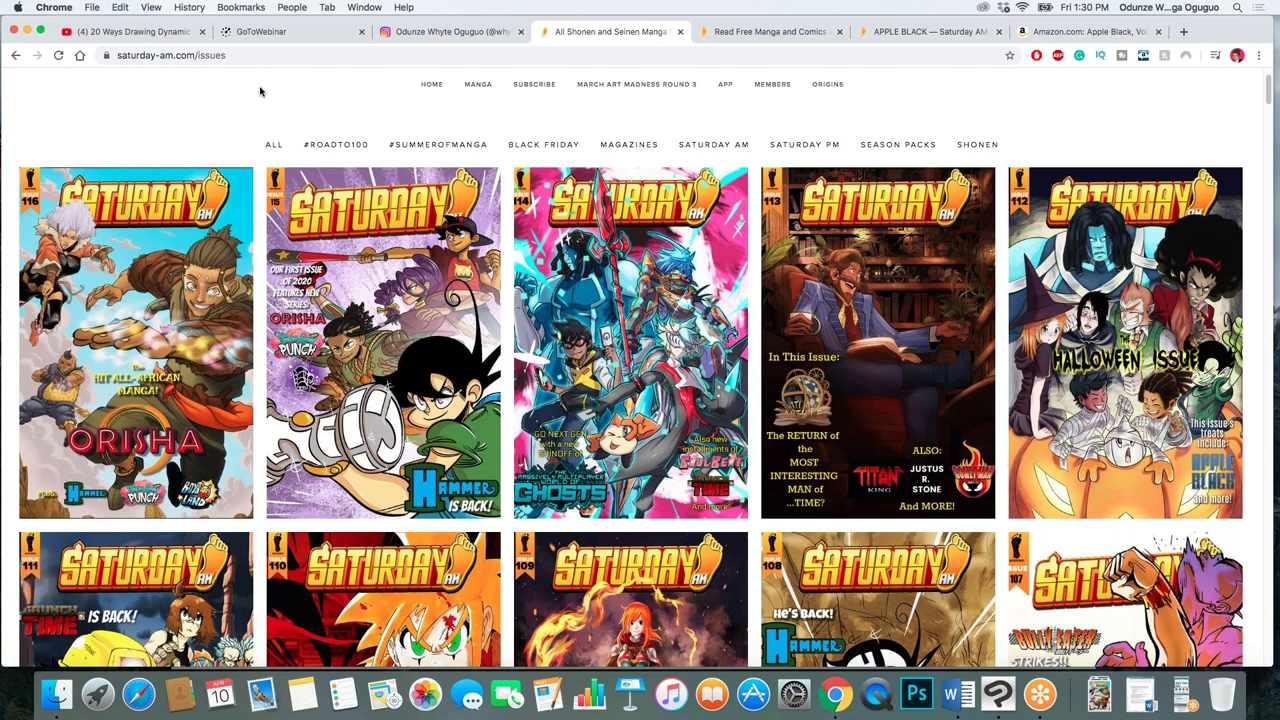
scroll(350, 217, down, 20)
scroll(350, 217, down, 20)
scroll(350, 217, up, 4)
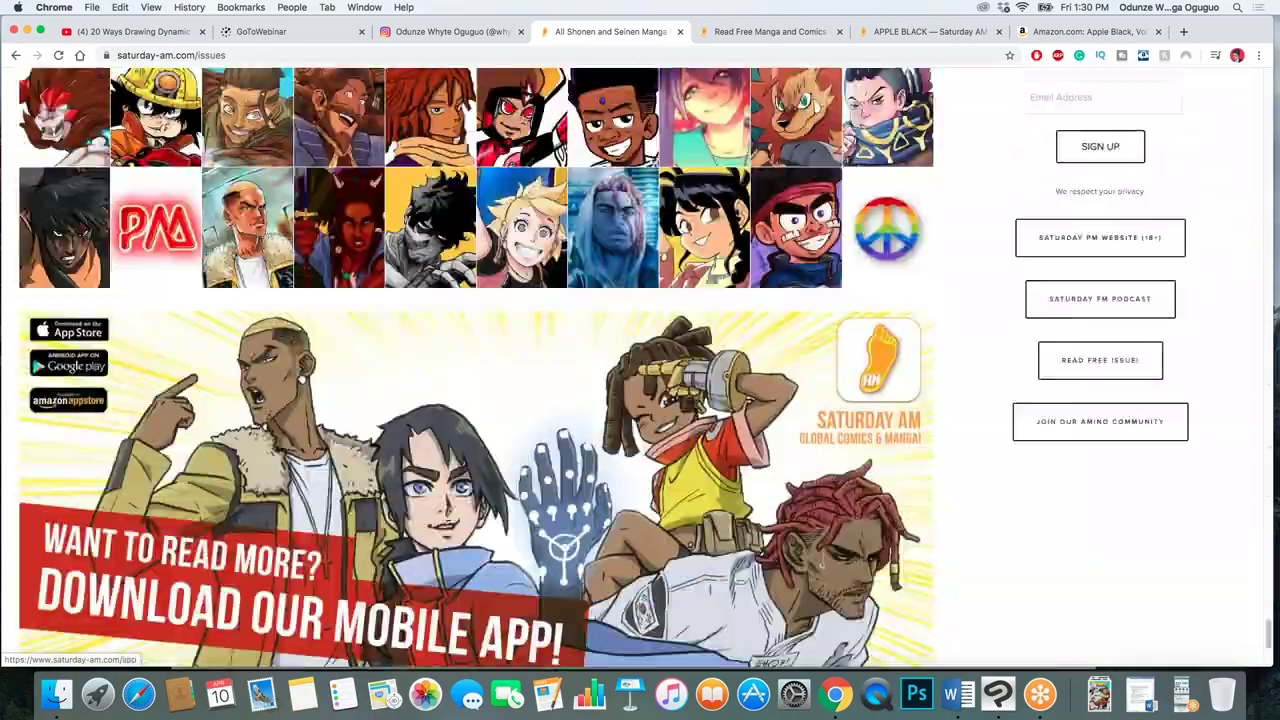
scroll(350, 217, up, 3)
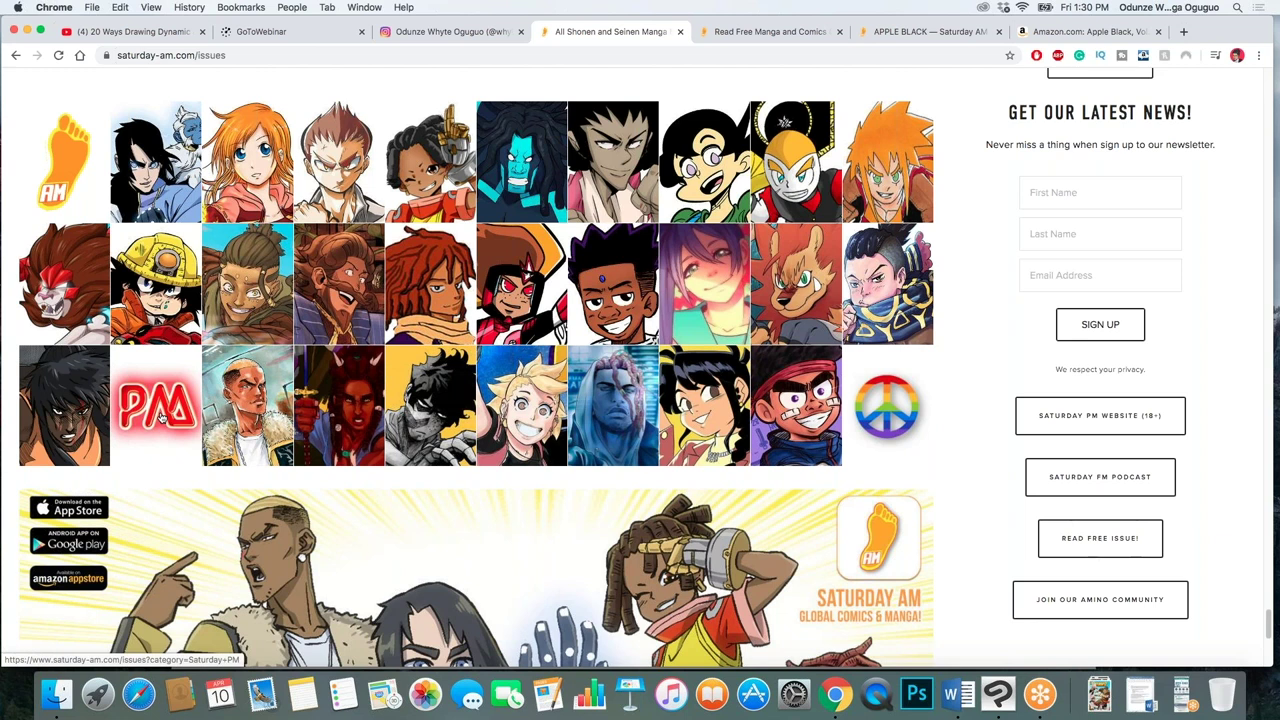
Open the Saturday Brunch page and scroll through its content
click(872, 424)
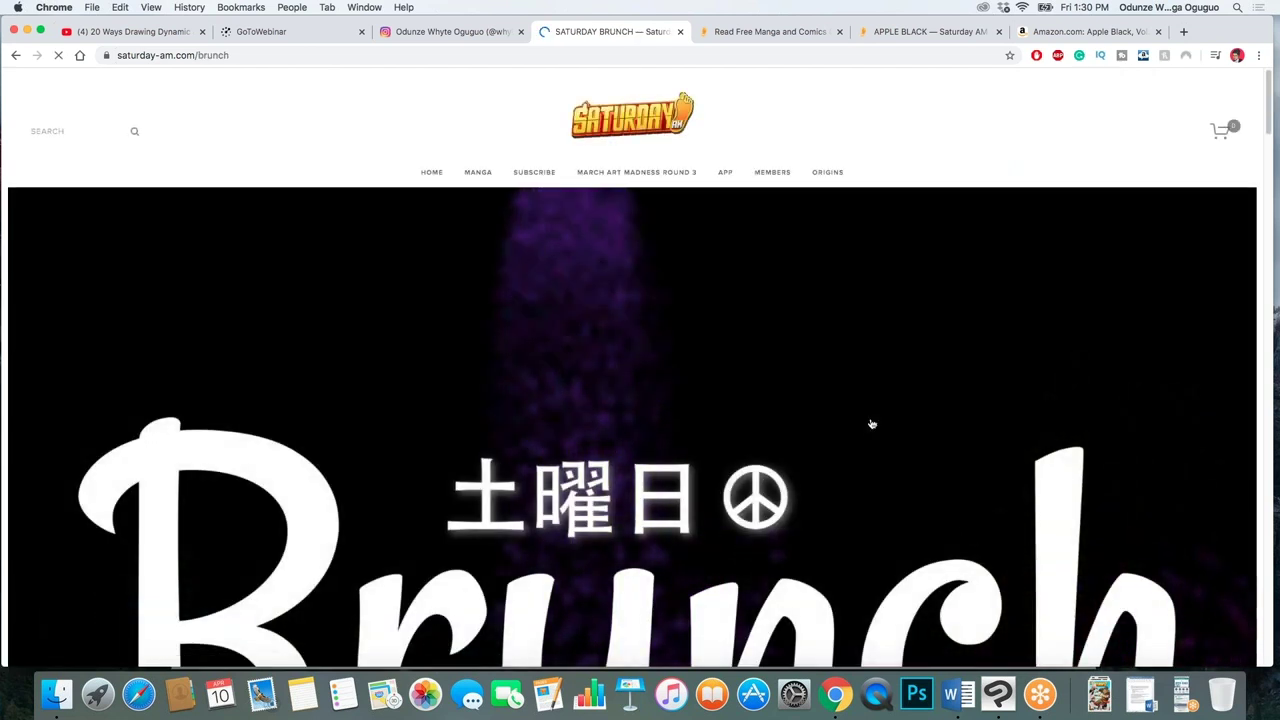
scroll(872, 424, down, 10)
scroll(945, 400, down, 2)
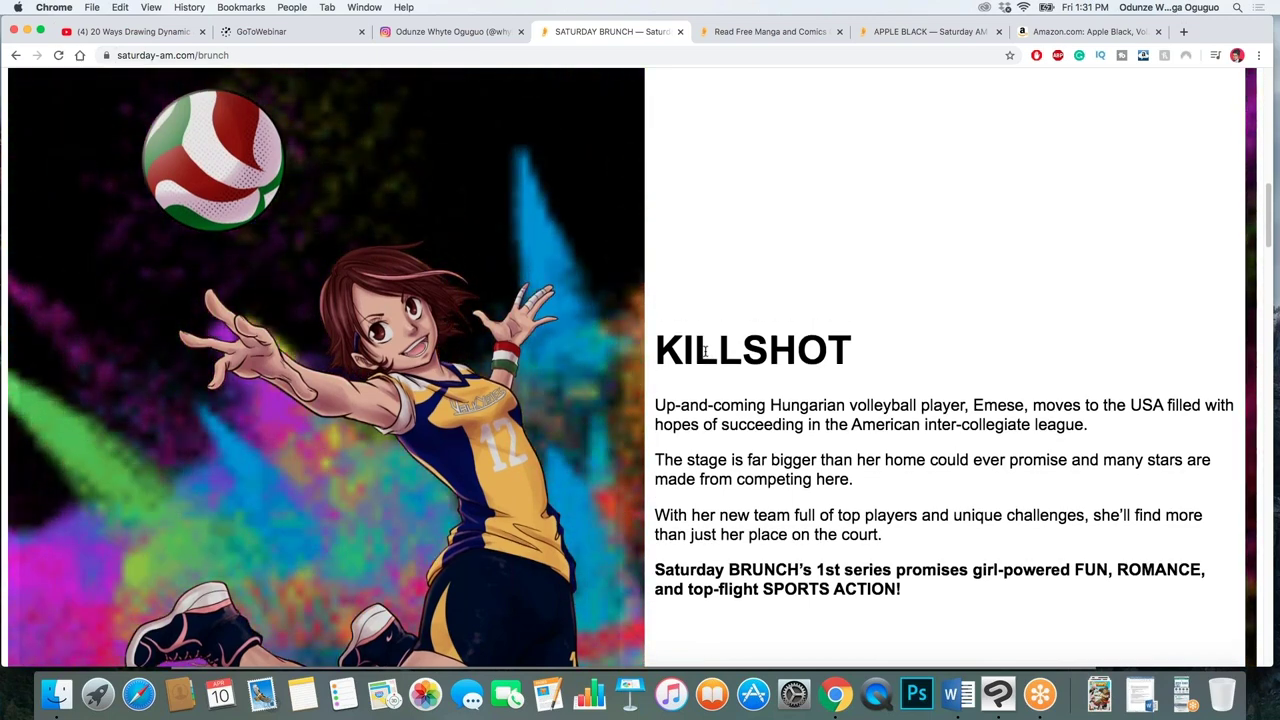
scroll(704, 350, up, 10)
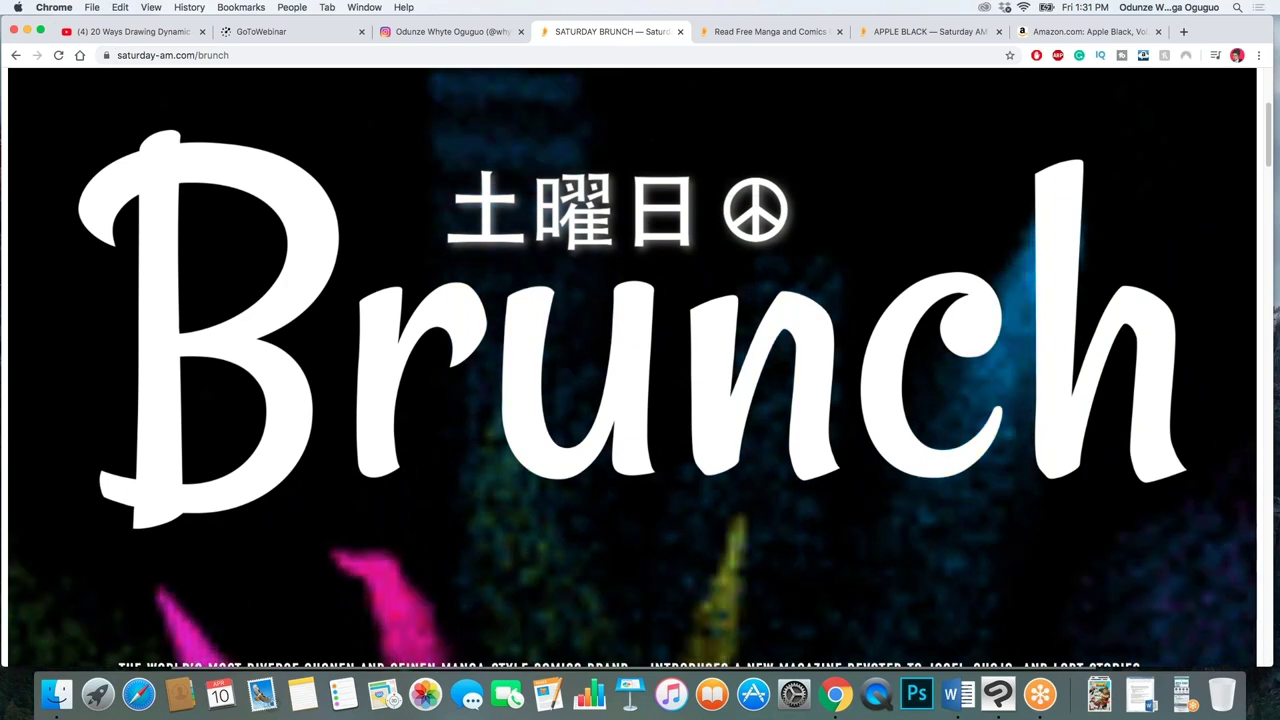
scroll(476, 520, down, 20)
scroll(476, 520, up, 5)
scroll(476, 368, up, 3)
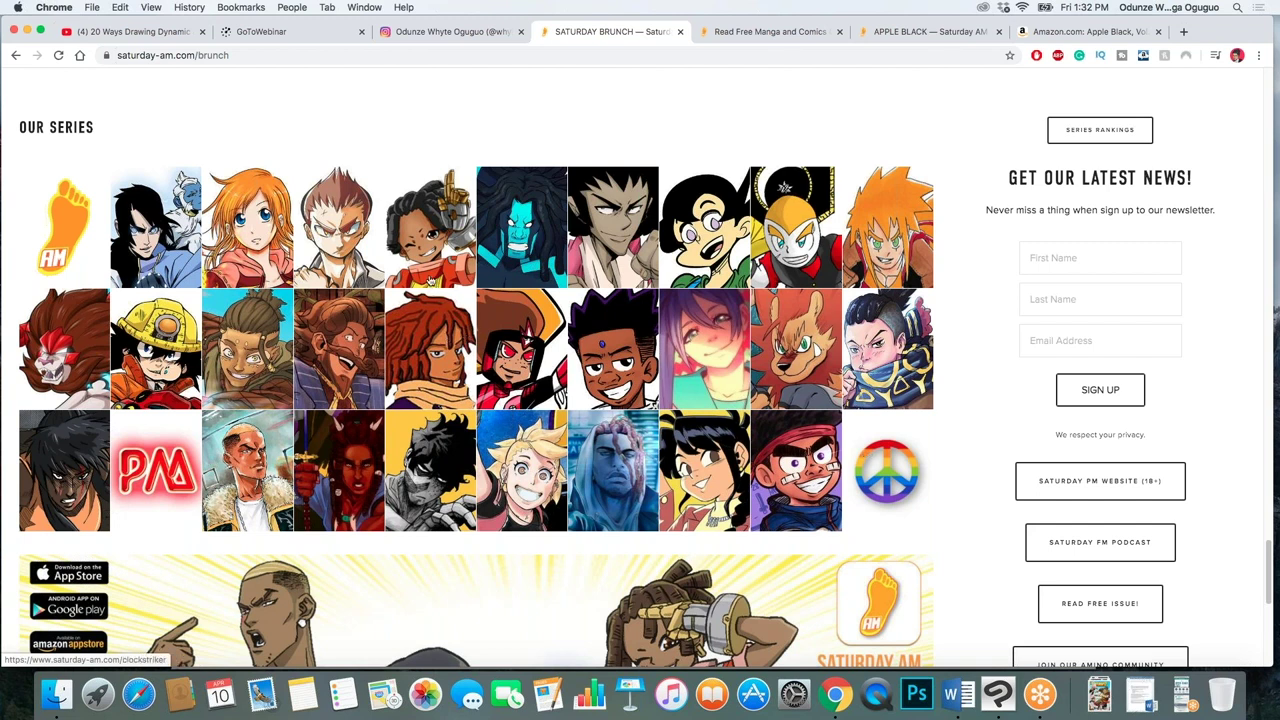
Open the Clock Striker series page and its free Chapter 1 preview
click(430, 282)
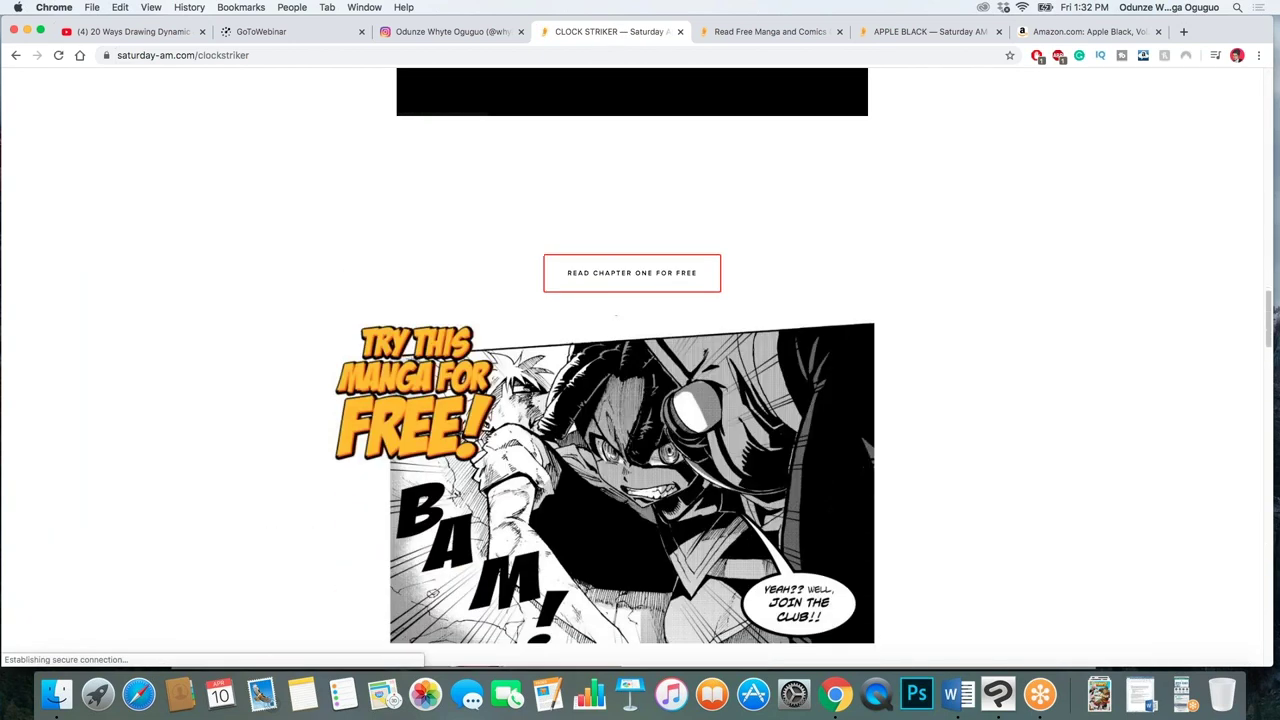
scroll(630, 400, down, 3)
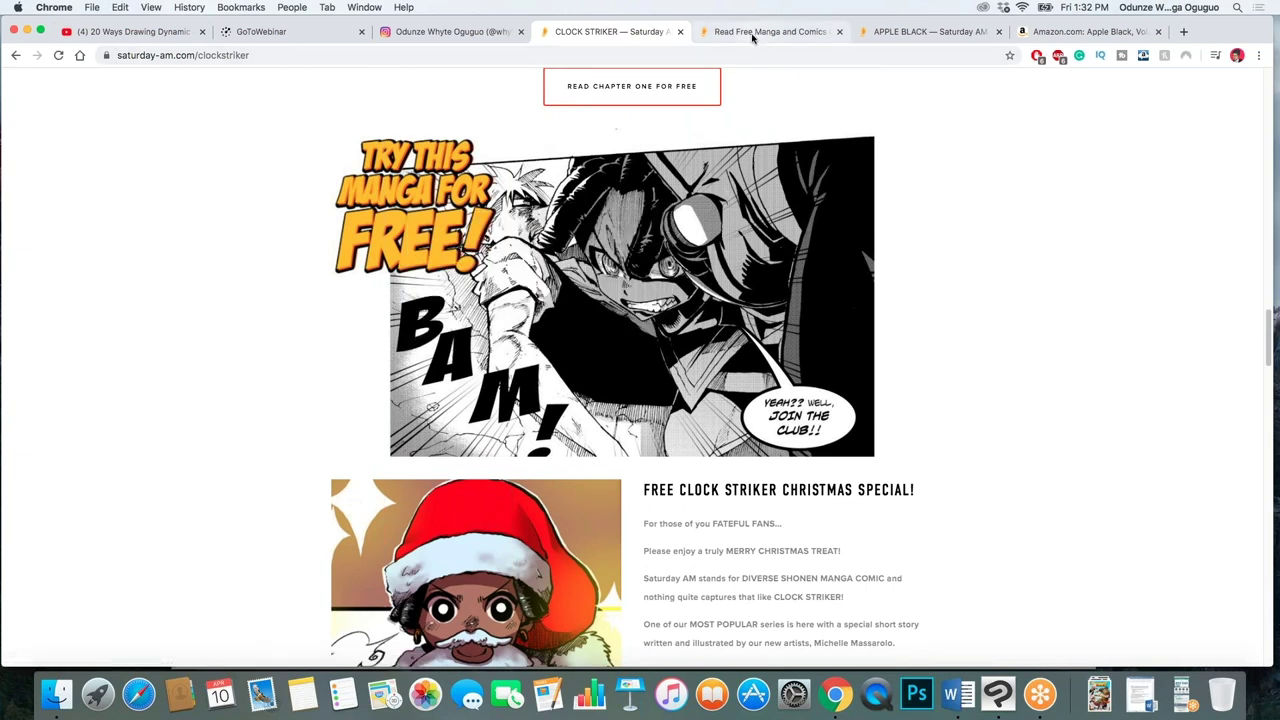
click(588, 363)
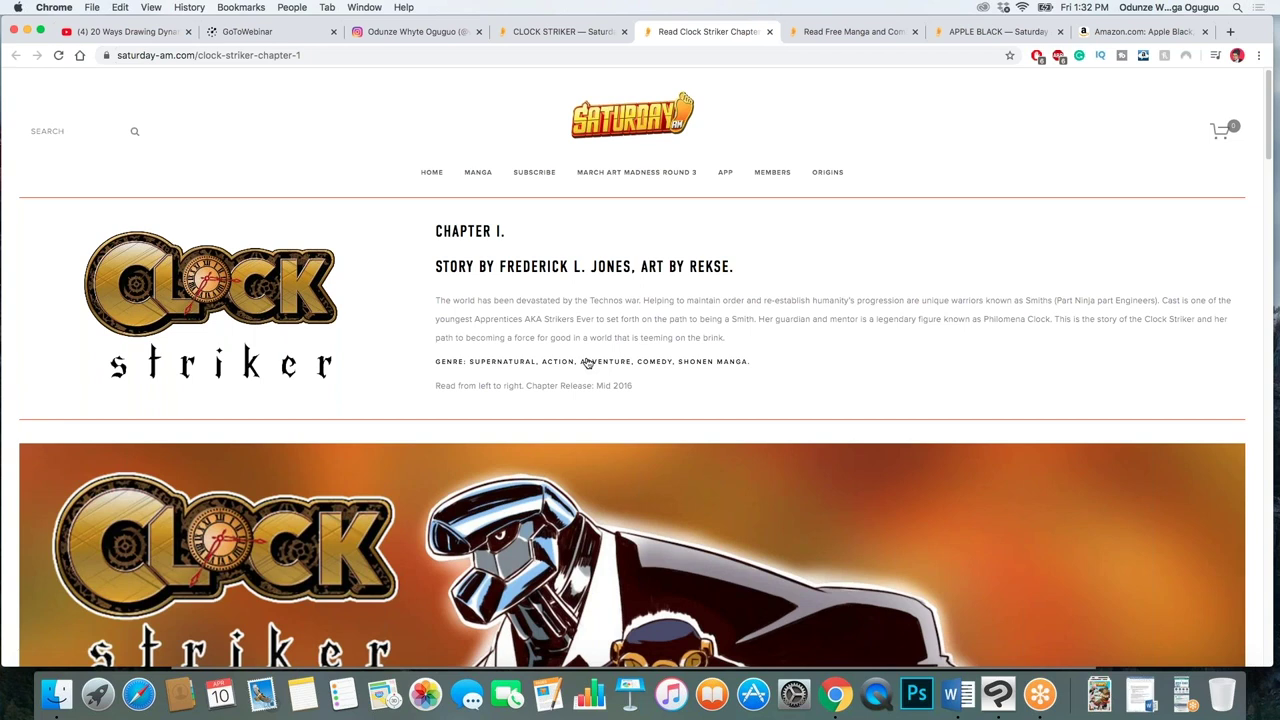
Read through Clock Striker Chapter 1's artwork, then open the Massively Multiplayer World of Ghosts series page
scroll(588, 363, down, 5)
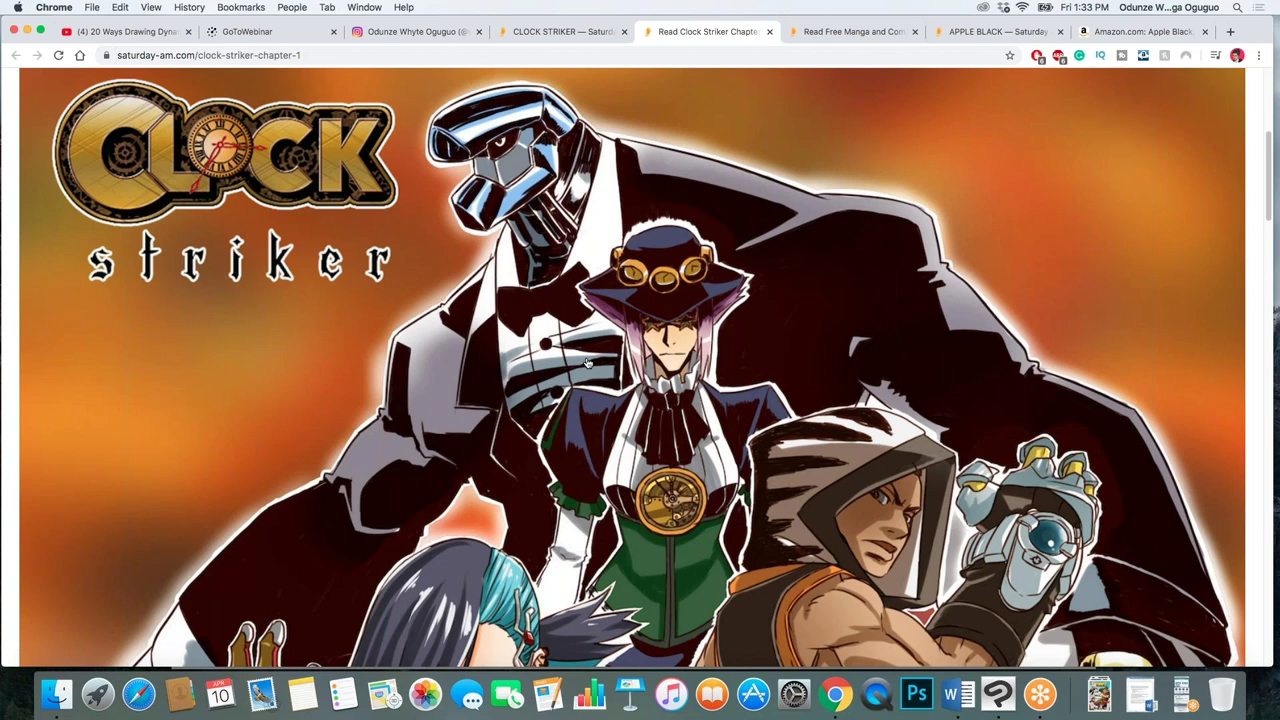
scroll(587, 362, down, 9)
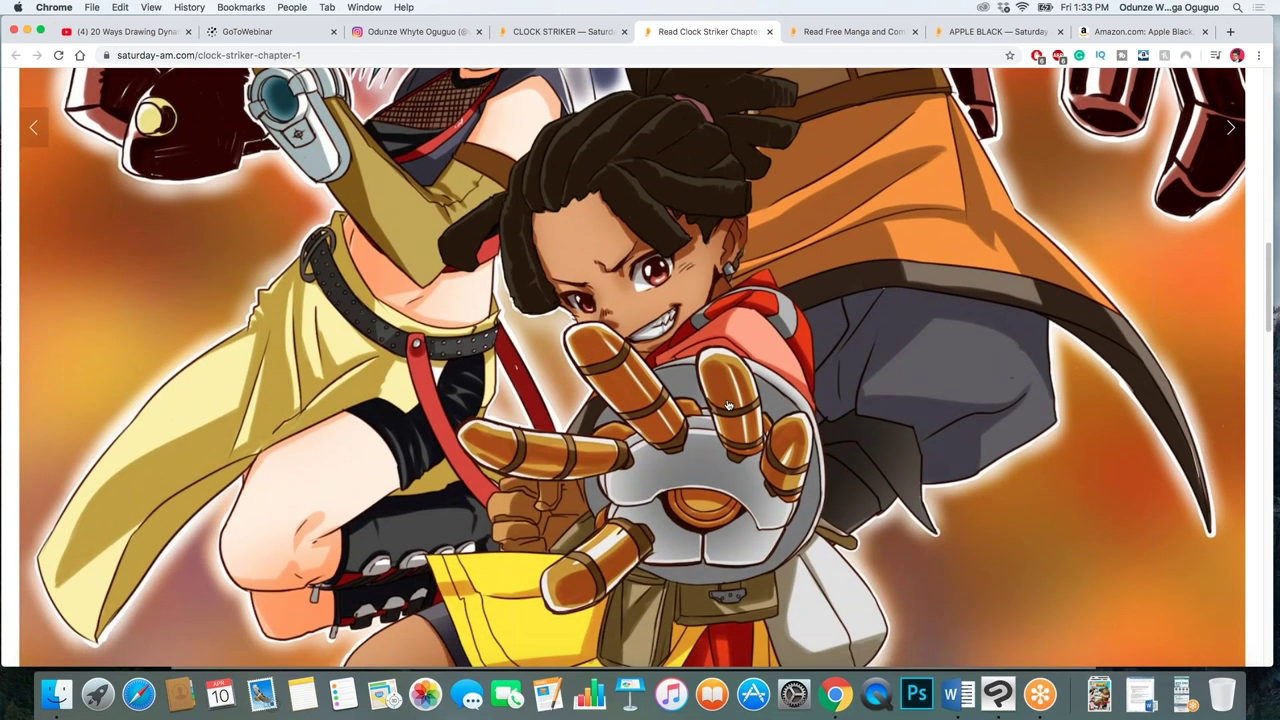
scroll(671, 460, down, 1)
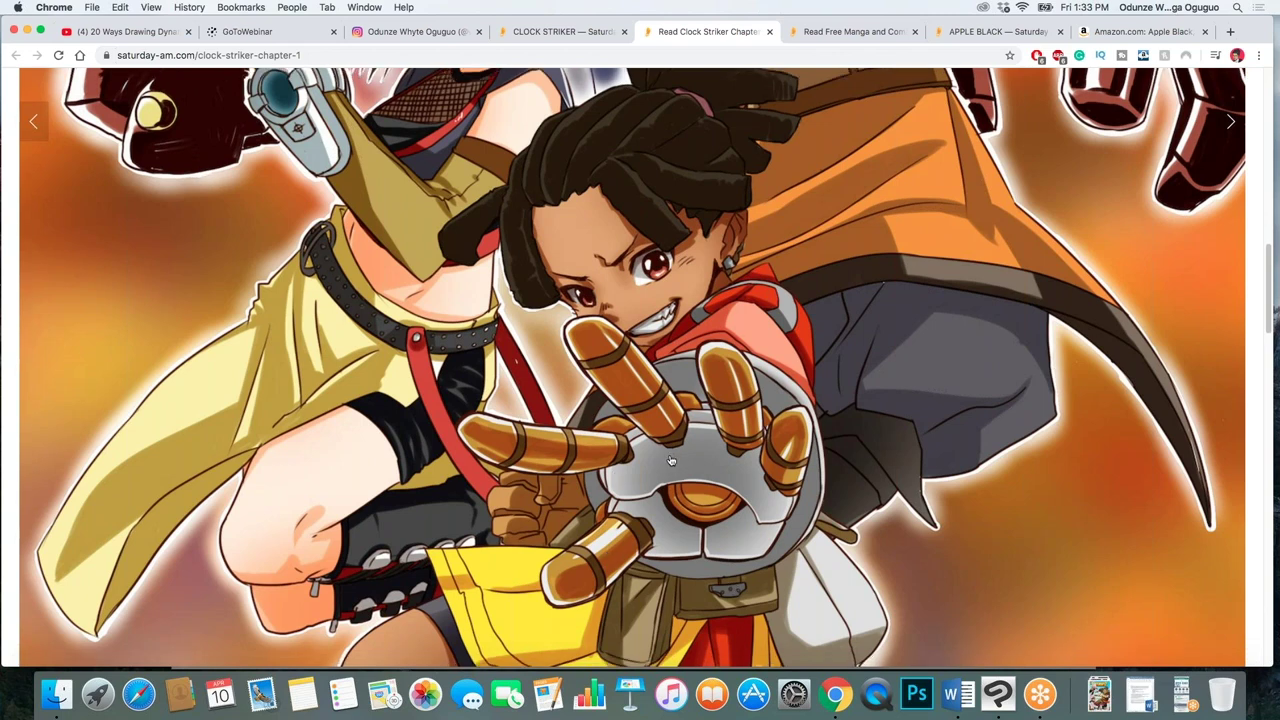
scroll(671, 460, down, 20)
scroll(600, 400, up, 1)
click(511, 340)
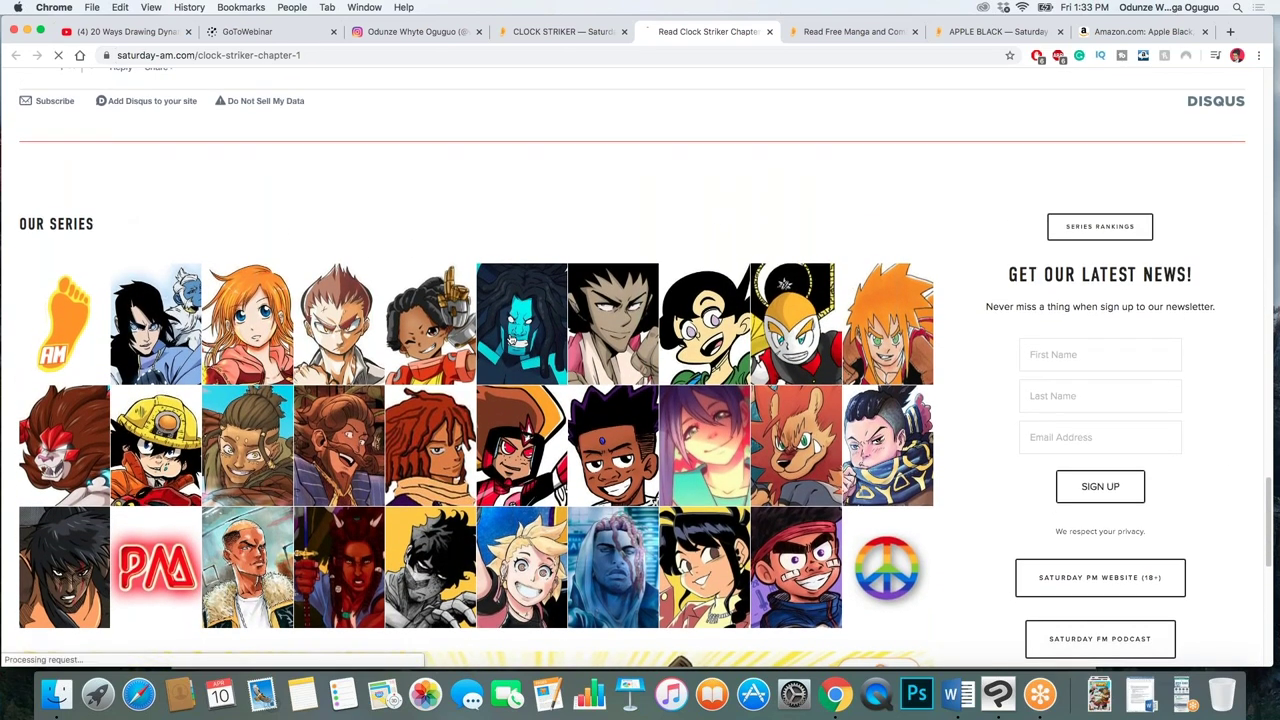
Browse the Massively Multiplayer World of Ghosts page, then return to the 20 Ways Drawing Dynamic Action Poses video
scroll(510, 340, down, 3)
scroll(511, 340, up, 1)
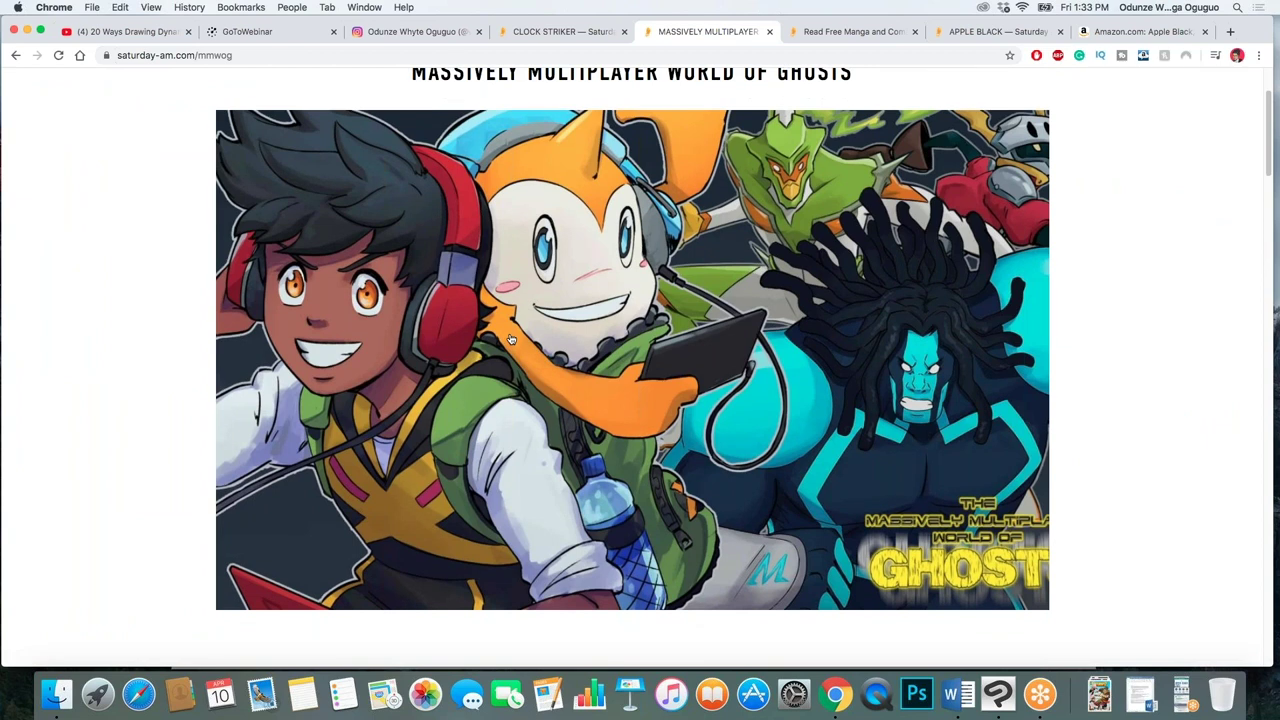
scroll(511, 340, down, 8)
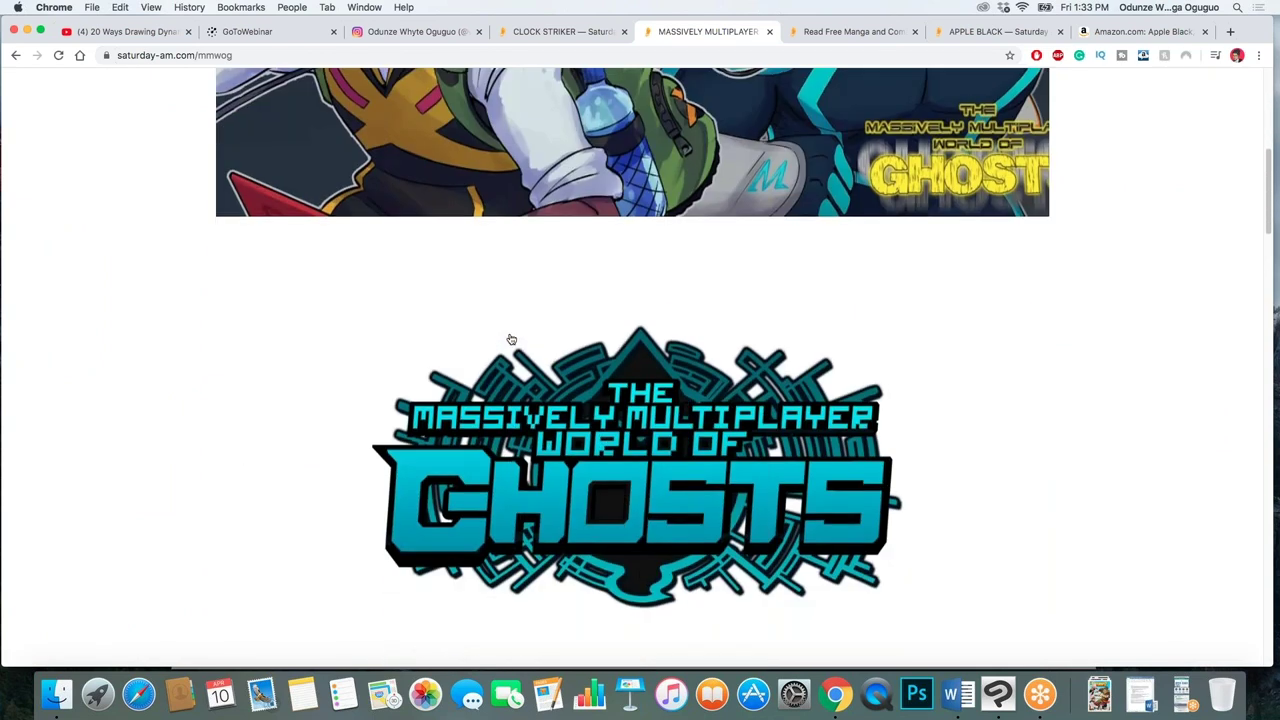
scroll(511, 340, up, 12)
scroll(511, 340, down, 1)
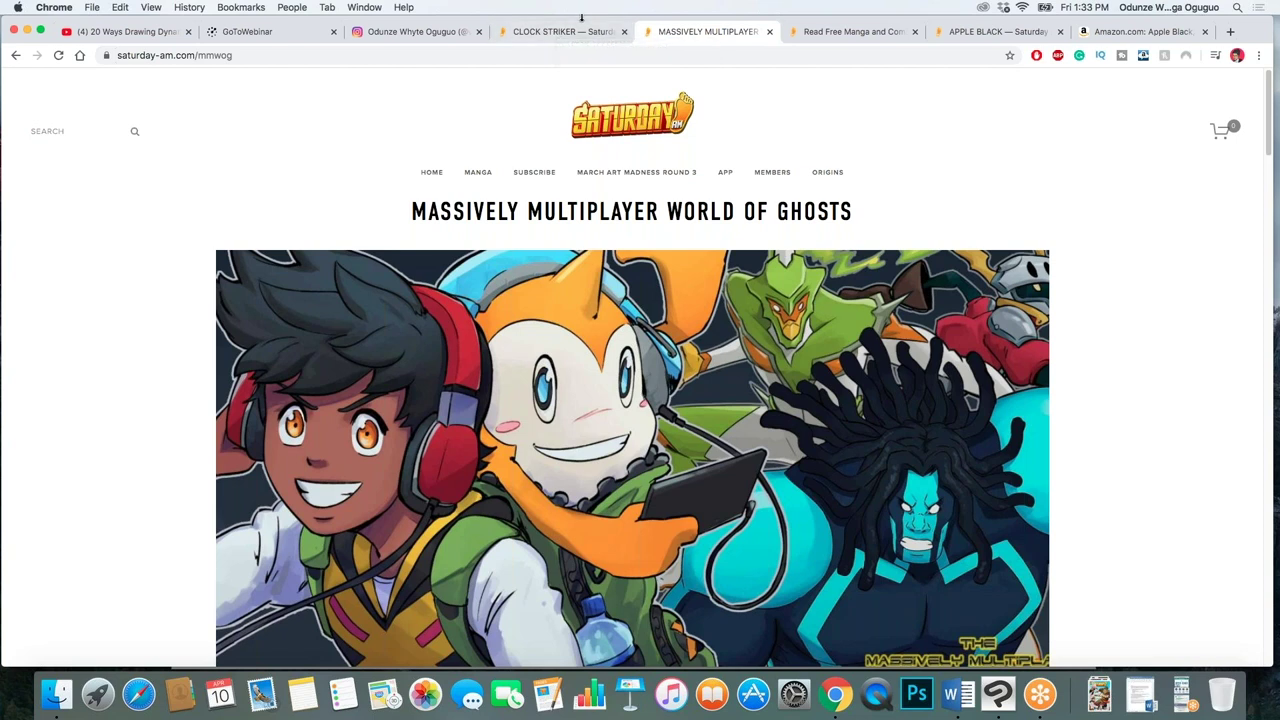
click(148, 34)
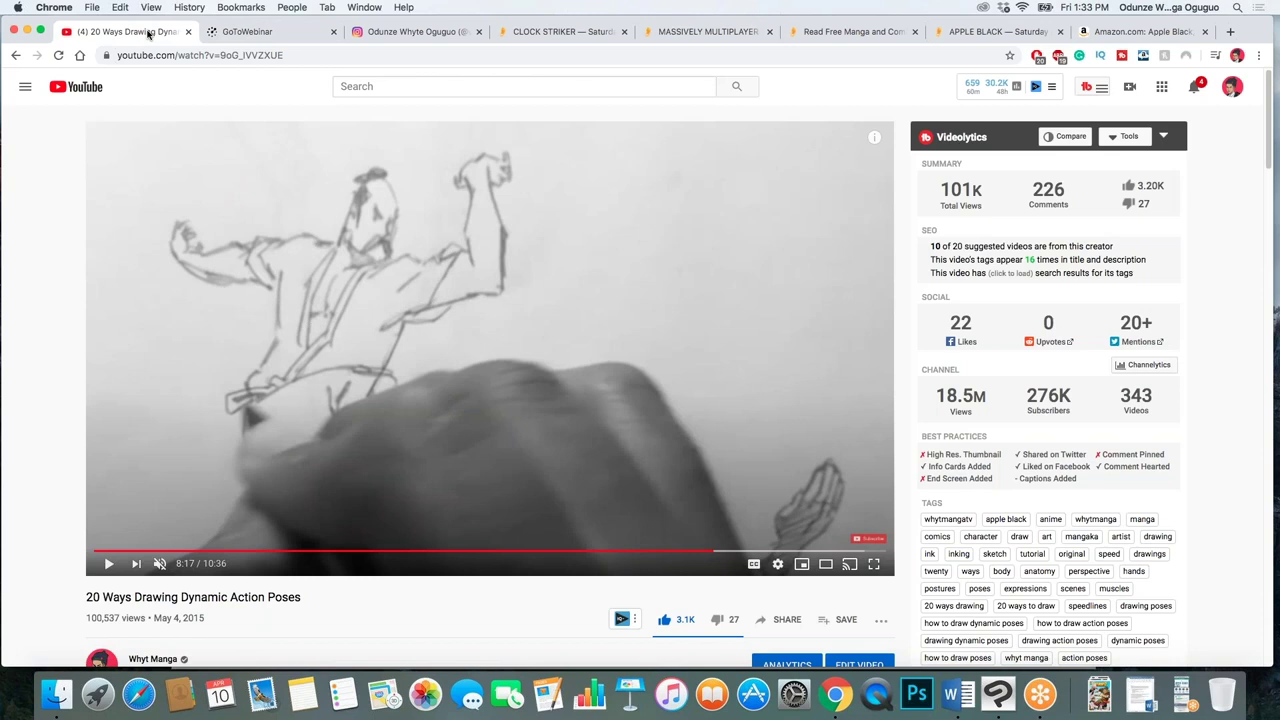
Back on the Illustration canvas, erase stray orange sketch strokes near the raised arm's shoulder with the hard eraser
click(1000, 692)
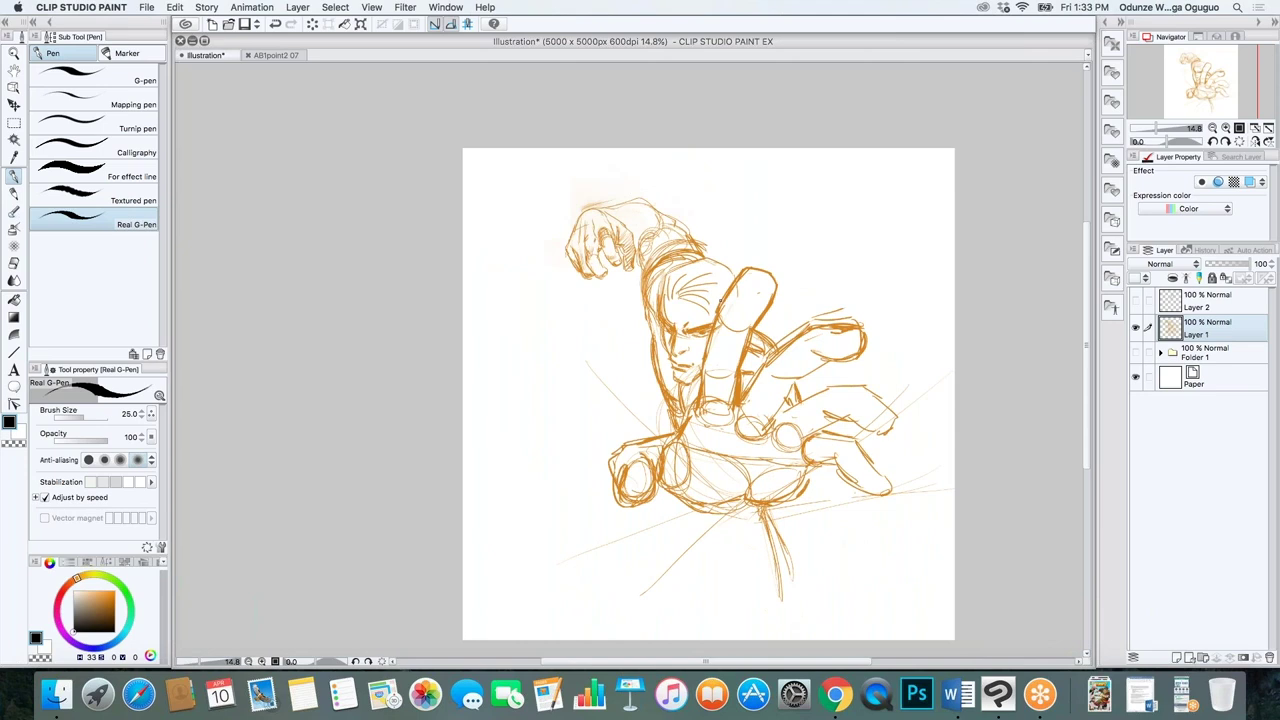
scroll(718, 302, up, 3)
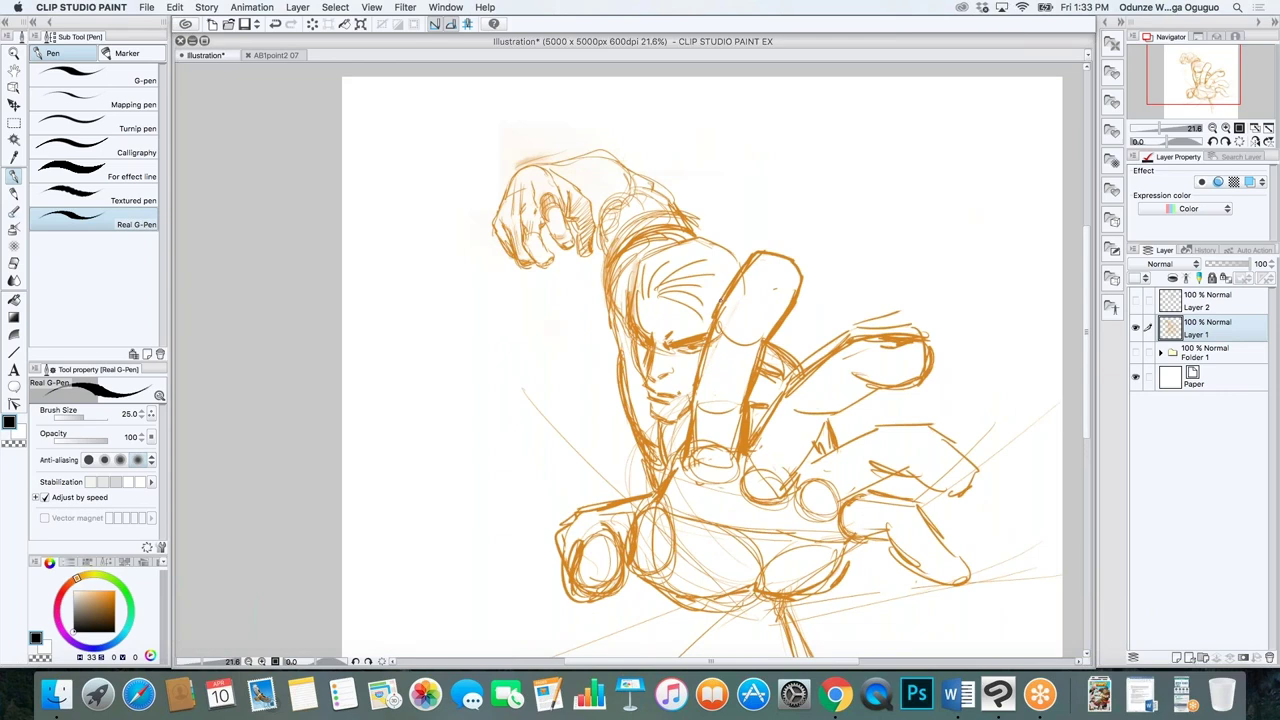
key(b)
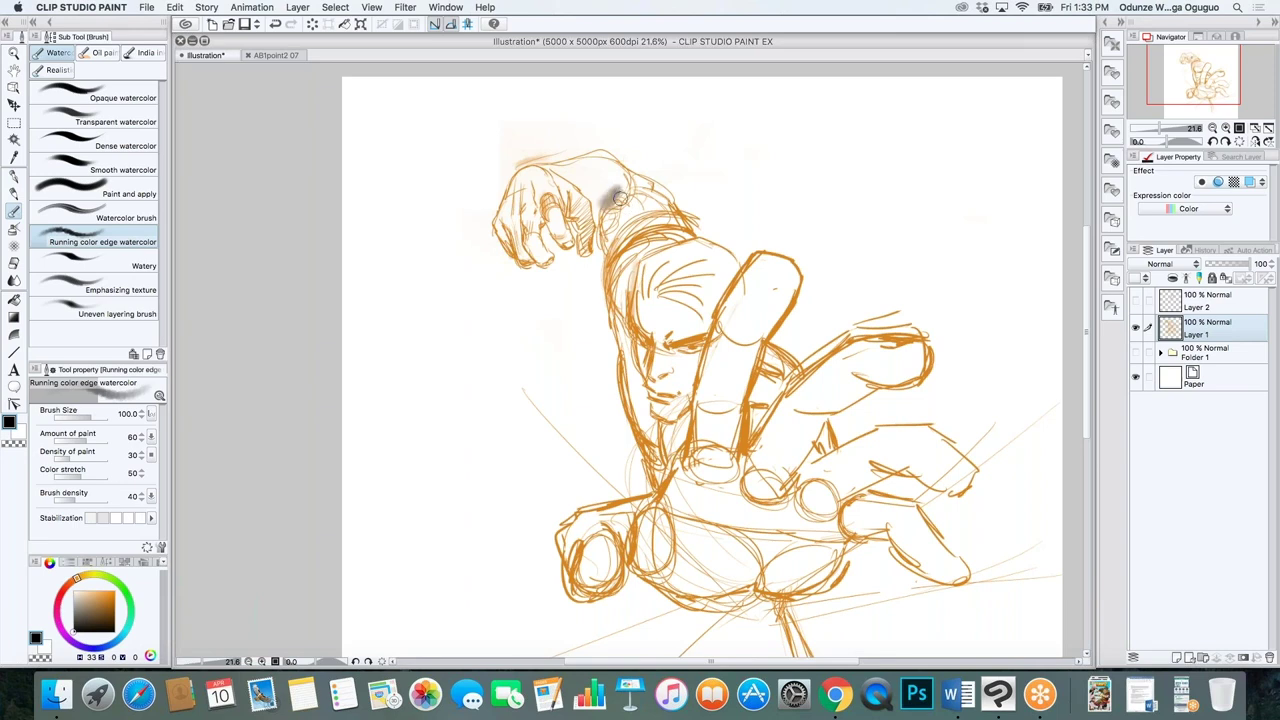
key(e)
mouse_move(615, 189)
mouse_down()
mouse_move(600, 218)
mouse_move(642, 203)
mouse_up()
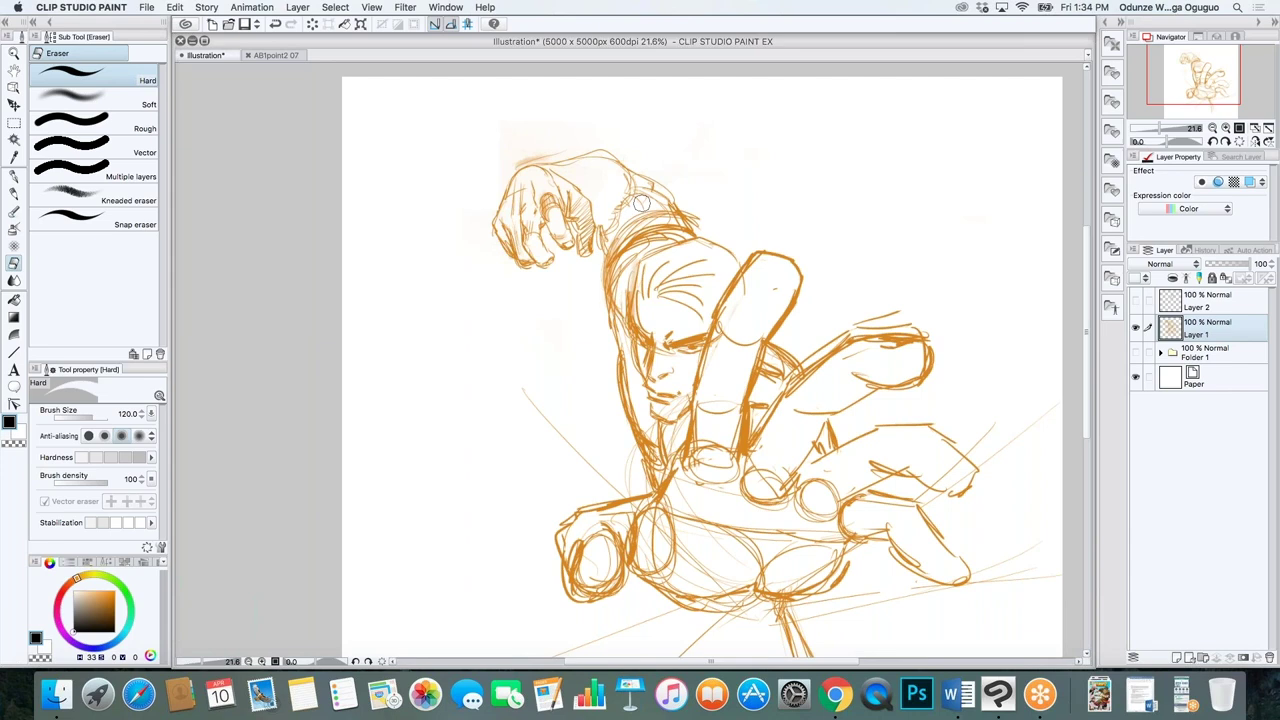
scroll(1087, 360, down, 3)
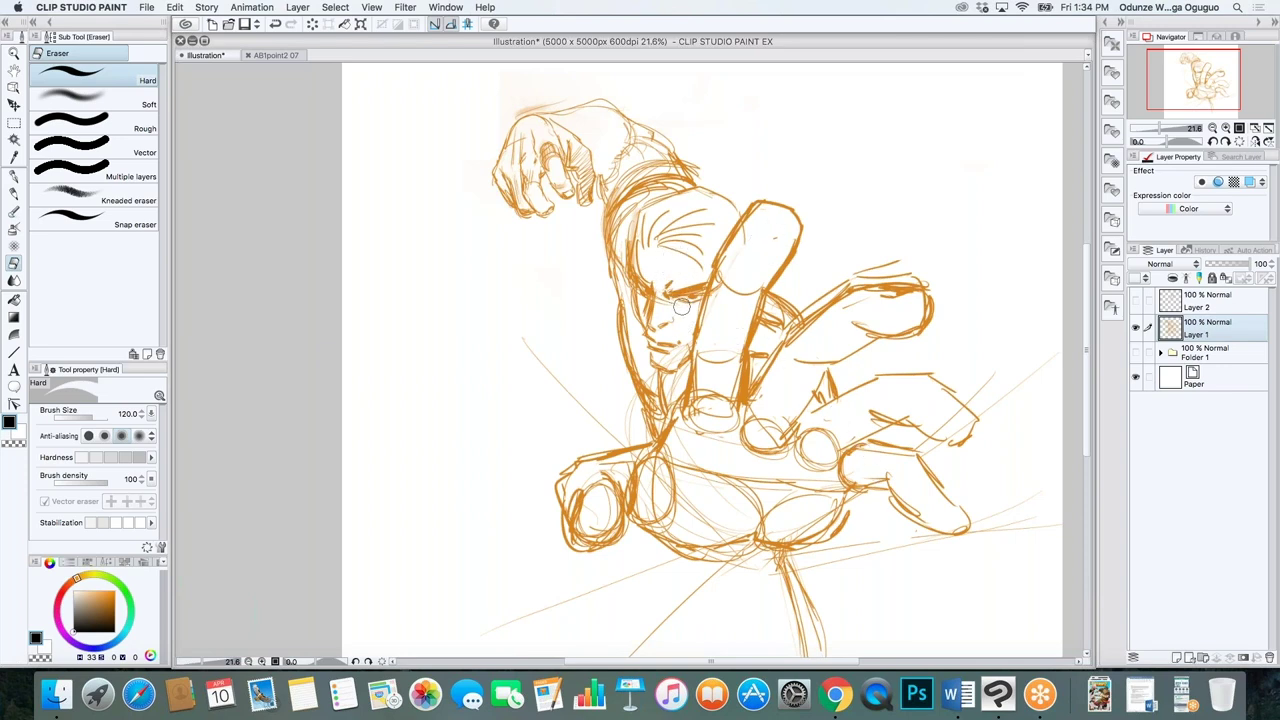
Outline the sketched head with a polyline selection, from beside the finger around the chin and hair
key(m)
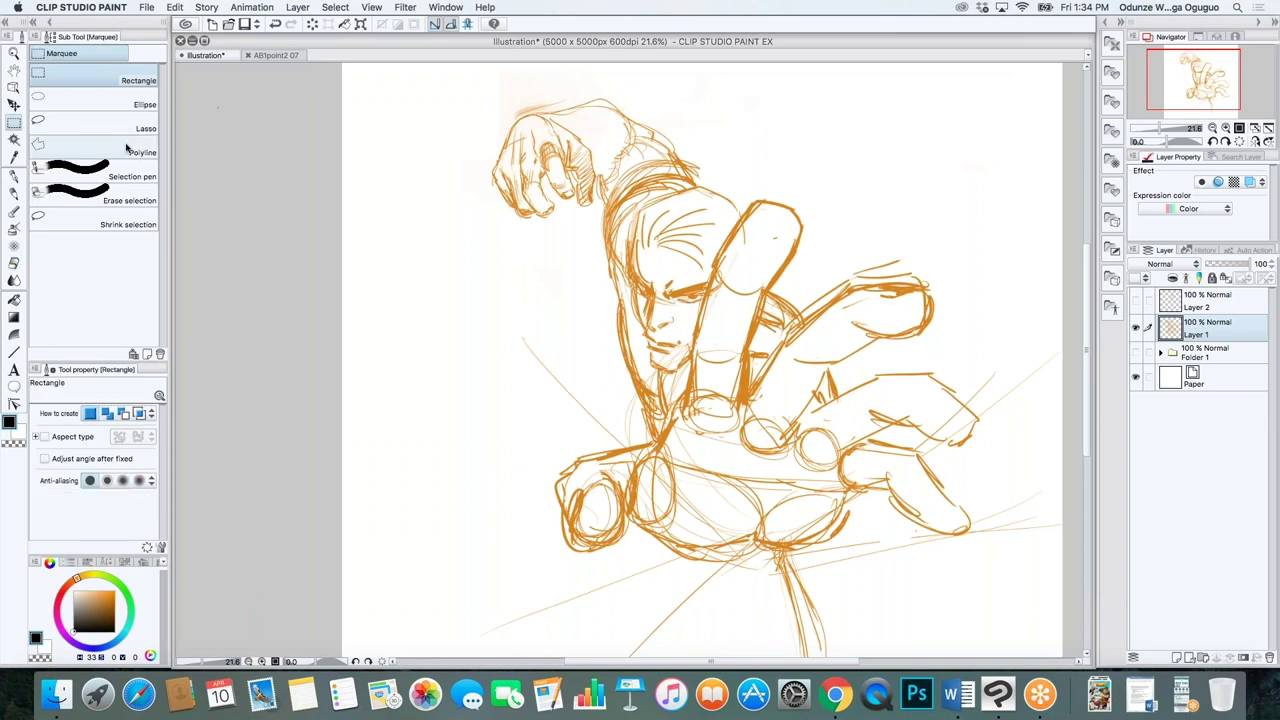
click(142, 152)
click(738, 212)
click(708, 262)
click(698, 310)
click(688, 350)
click(672, 380)
click(632, 345)
click(622, 278)
click(626, 224)
click(700, 177)
click(740, 198)
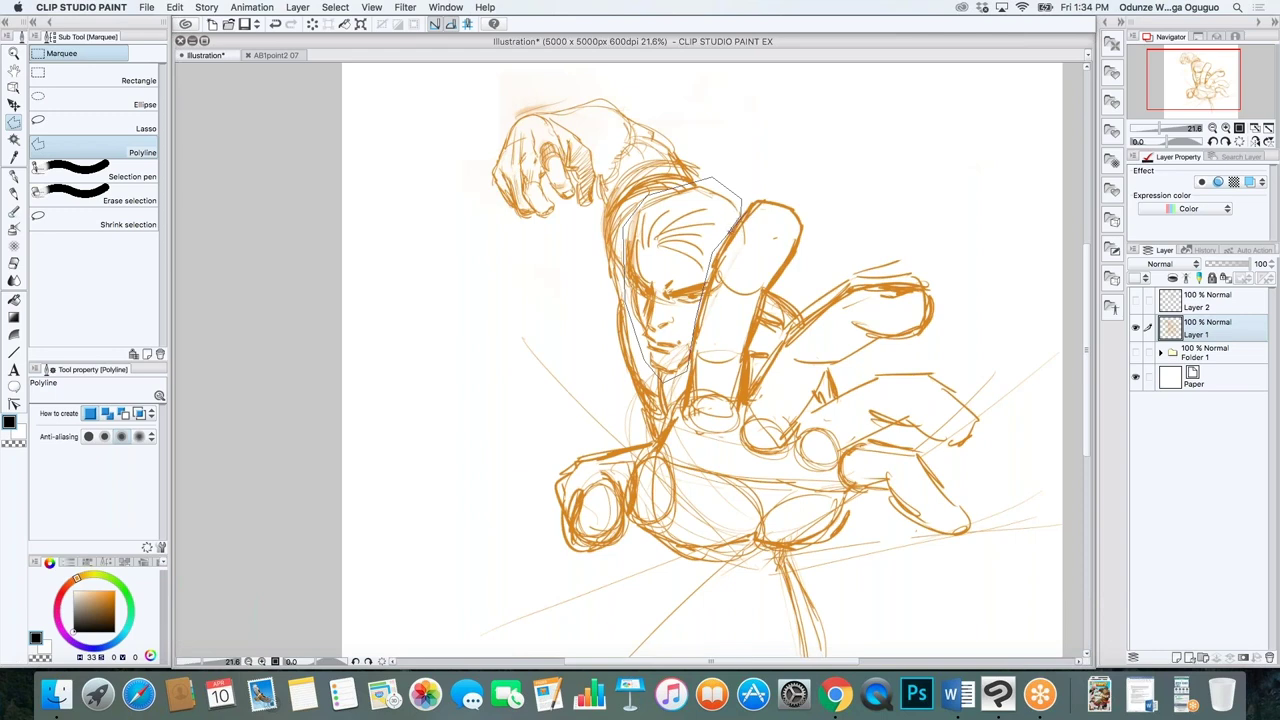
double_click(764, 209)
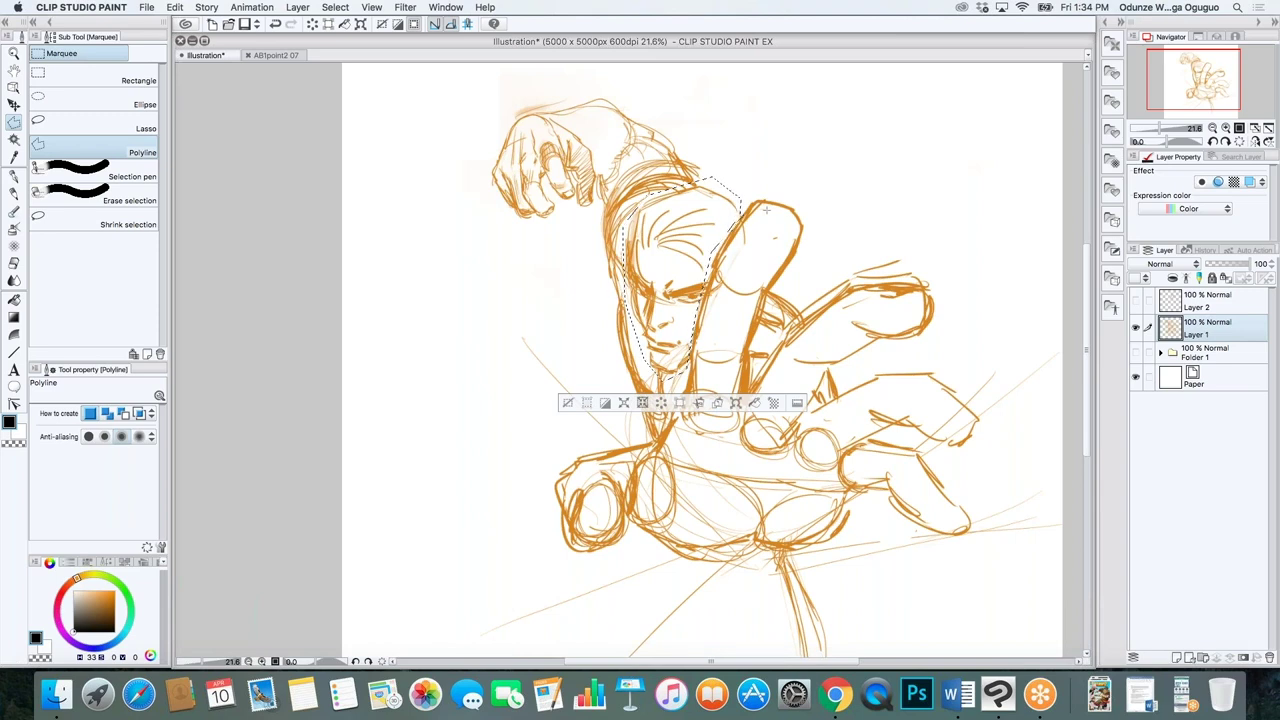
Transform the selected head slightly up and to the left, commit it, and deselect
key(super+t)
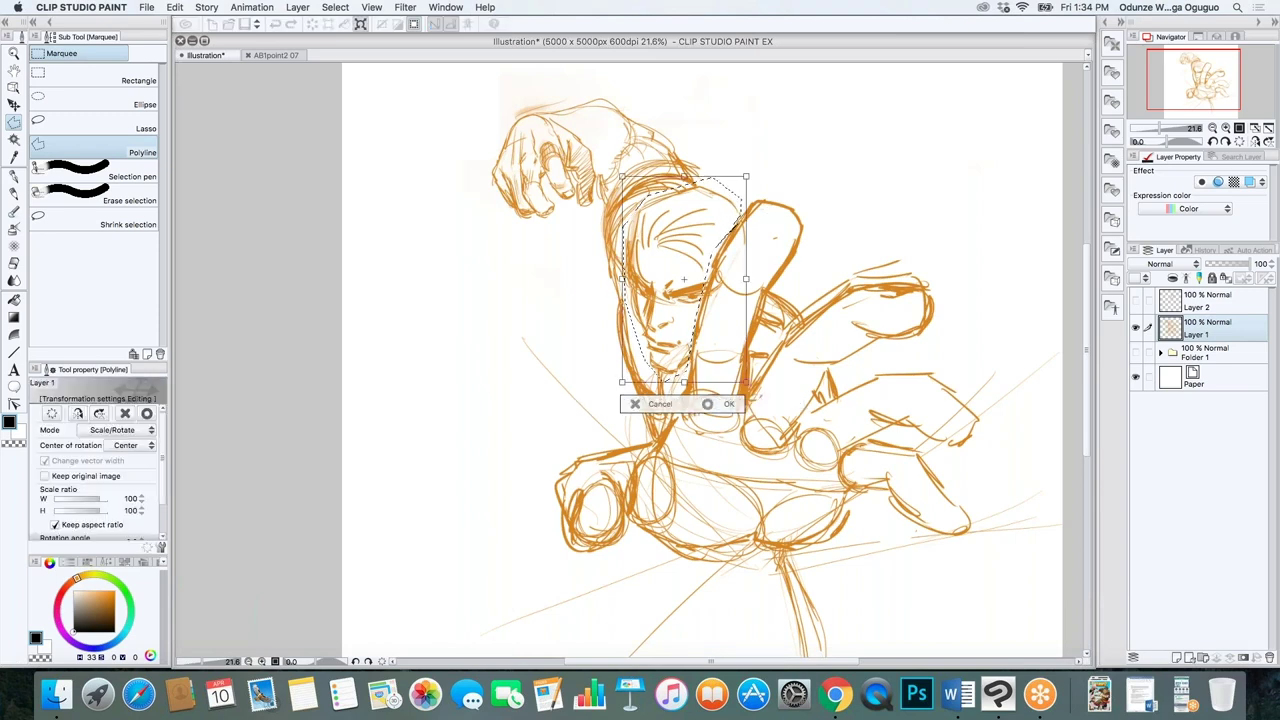
mouse_move(741, 278)
mouse_down()
mouse_move(713, 260)
mouse_move(731, 267)
mouse_up()
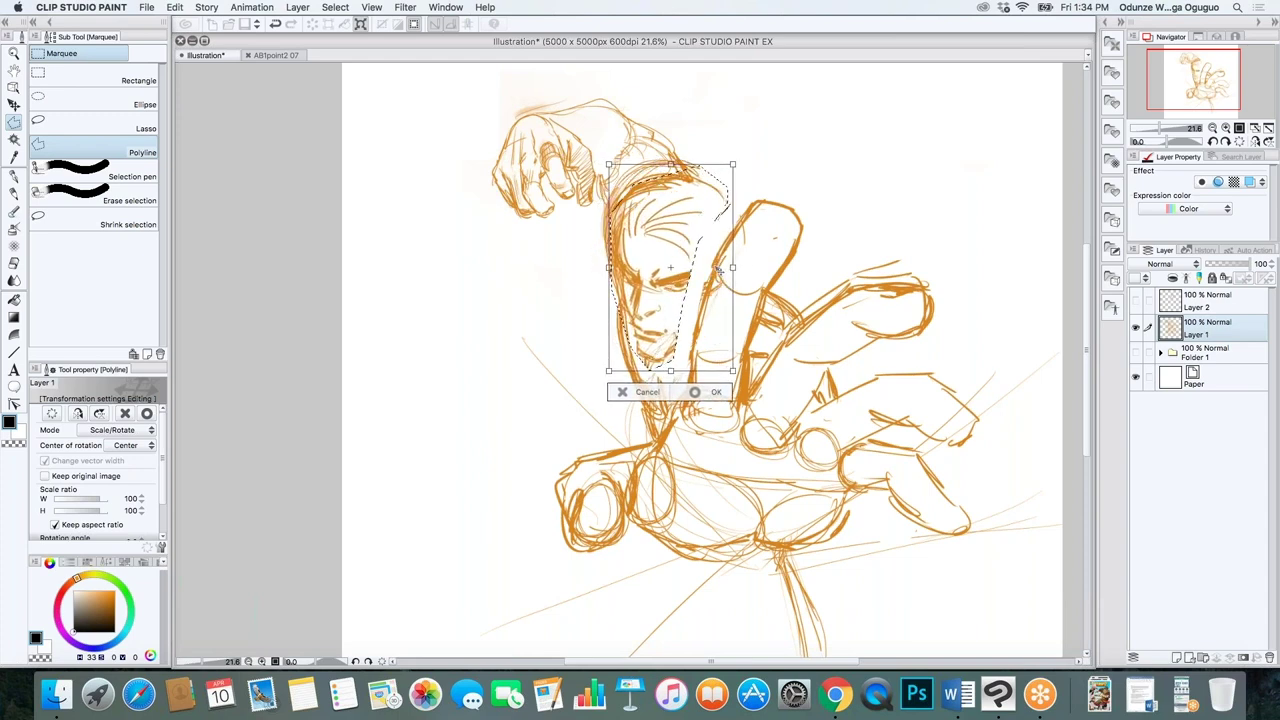
key(Return)
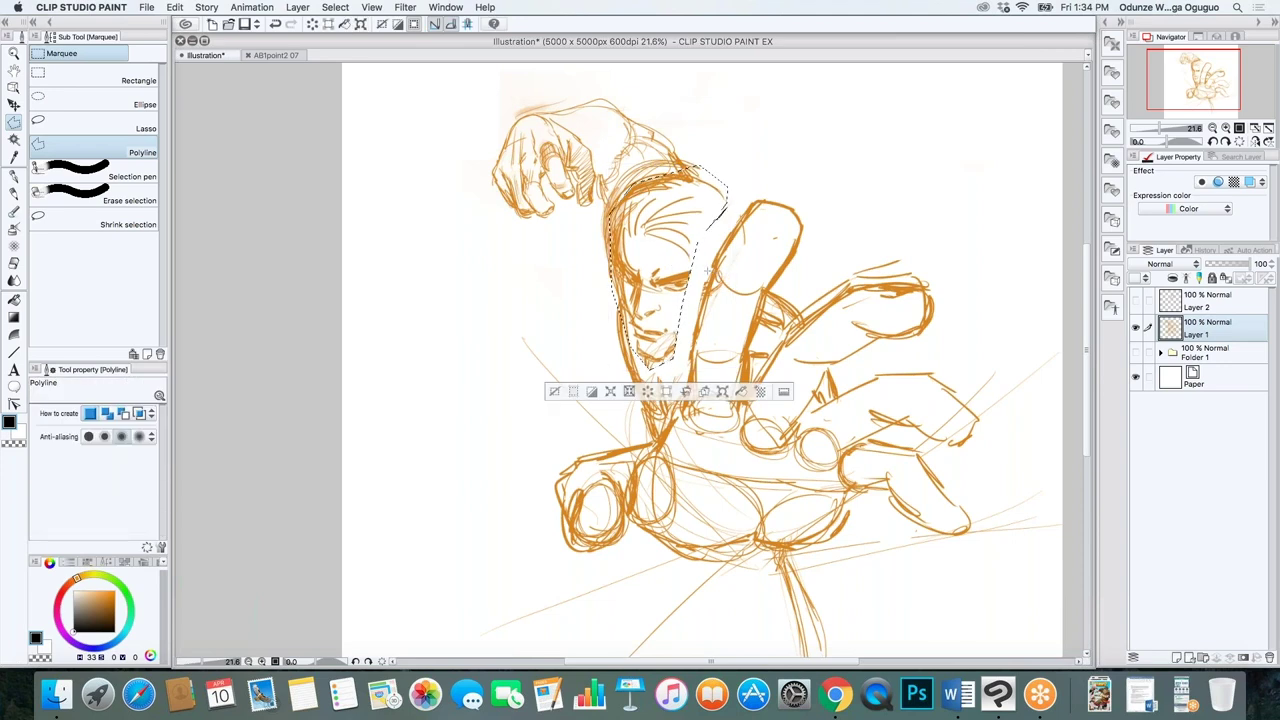
key(super+d)
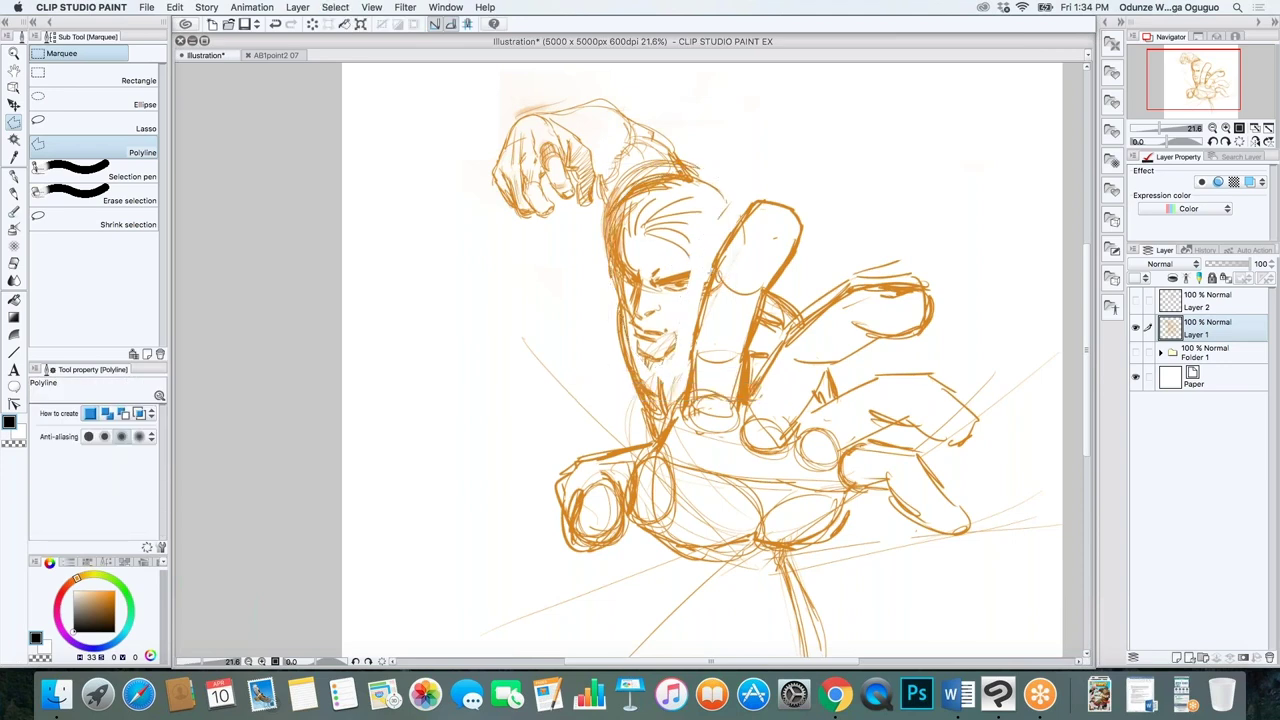
key(p)
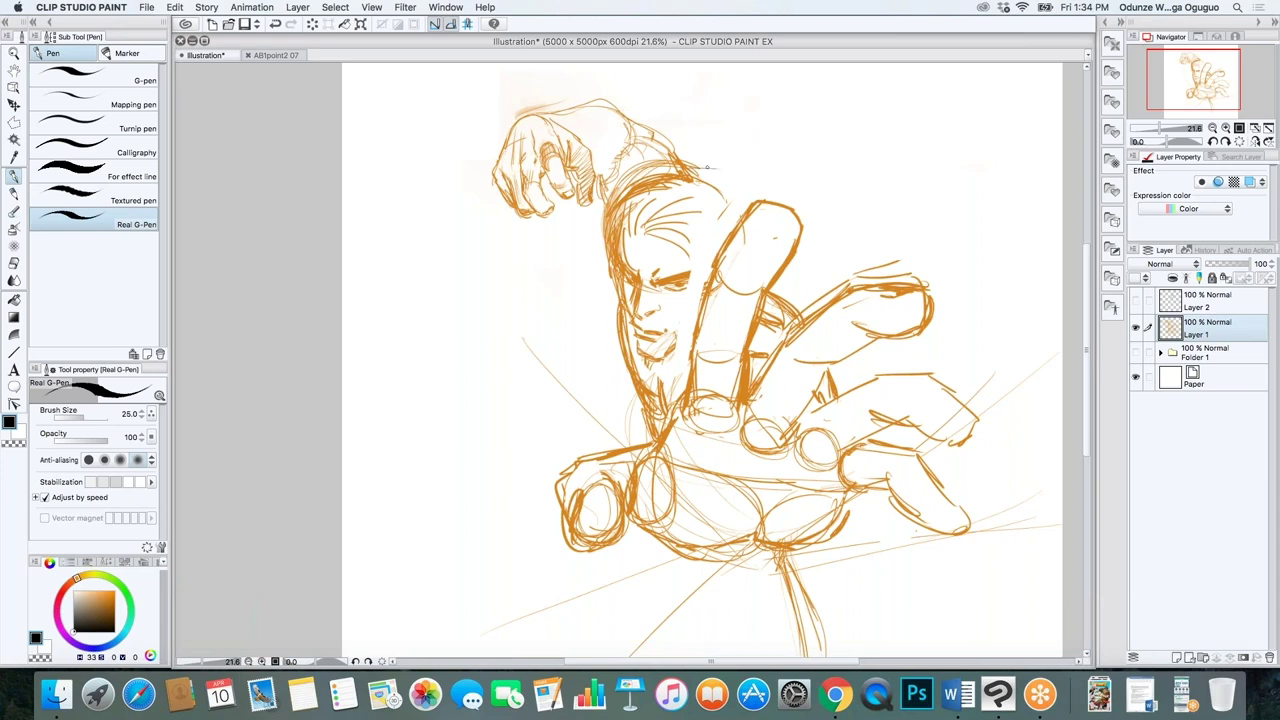
Undo the stray stroke, switch to a paler orange, and draw hair strands, brow, mouth and chin
key(super+z)
key(x)
alt+click(707, 178)
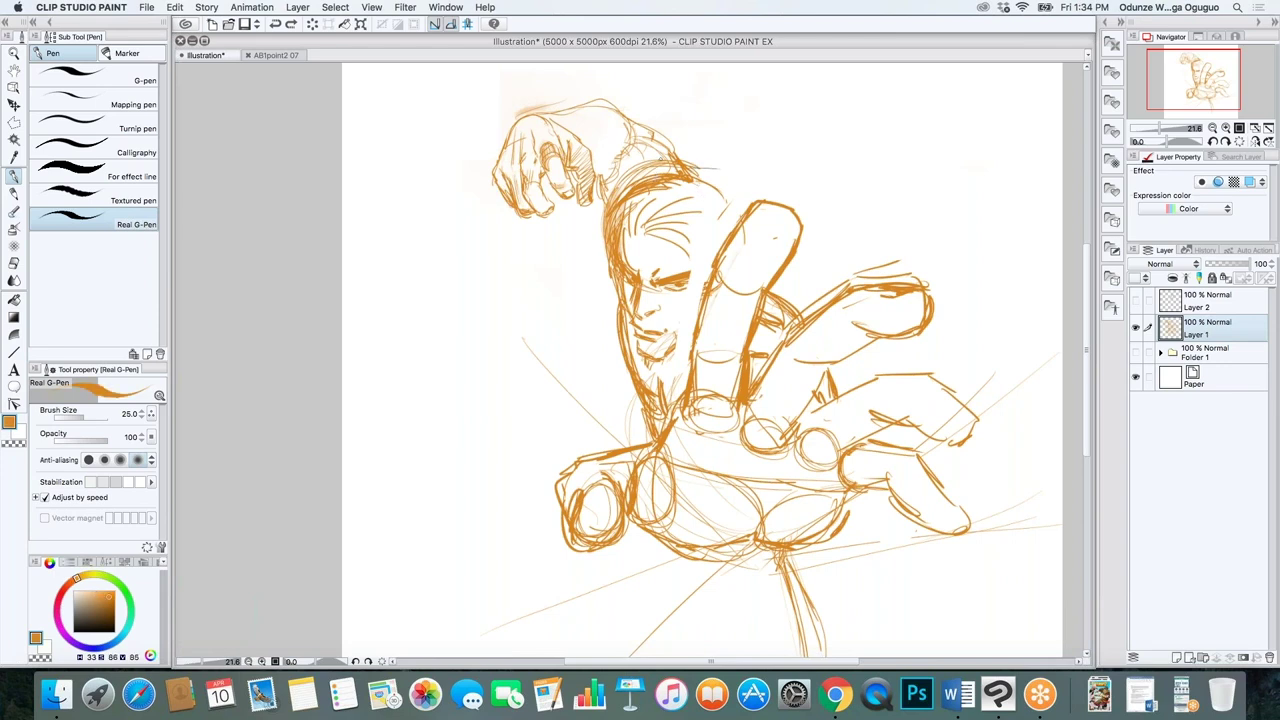
key(e)
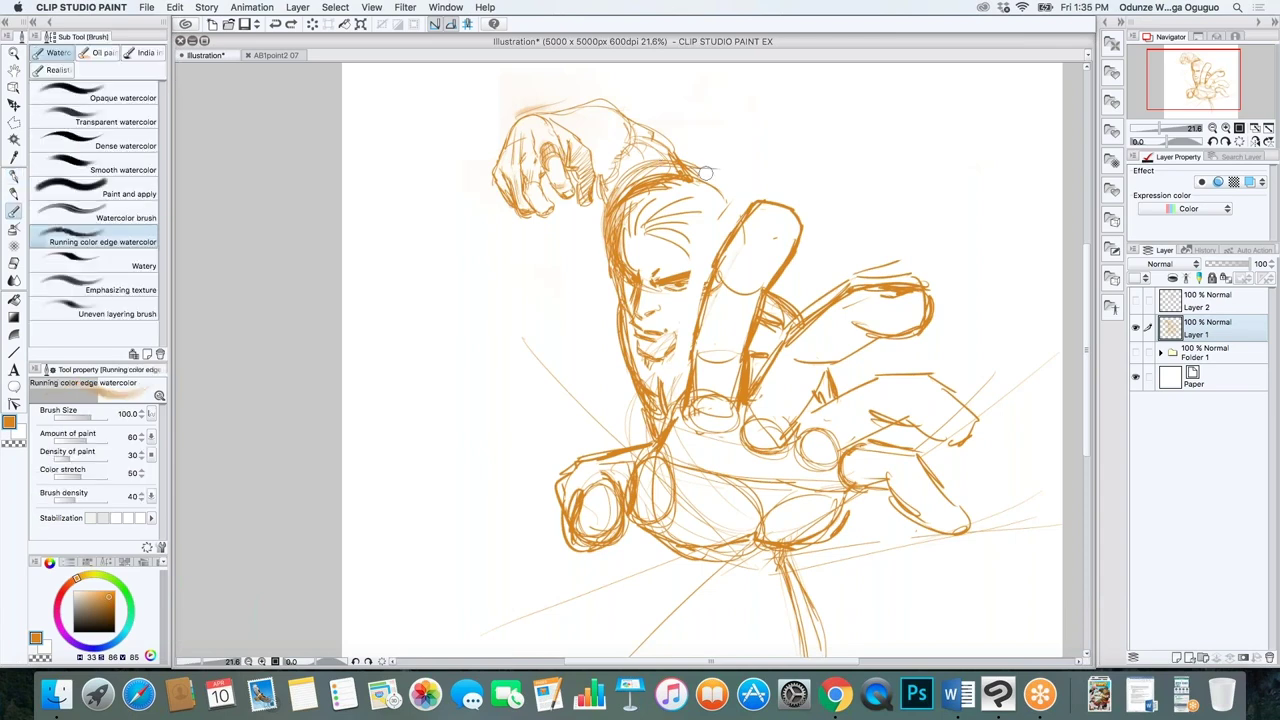
mouse_move(718, 160)
mouse_down()
mouse_move(757, 168)
mouse_move(731, 195)
mouse_up()
drag(750, 195, 731, 199)
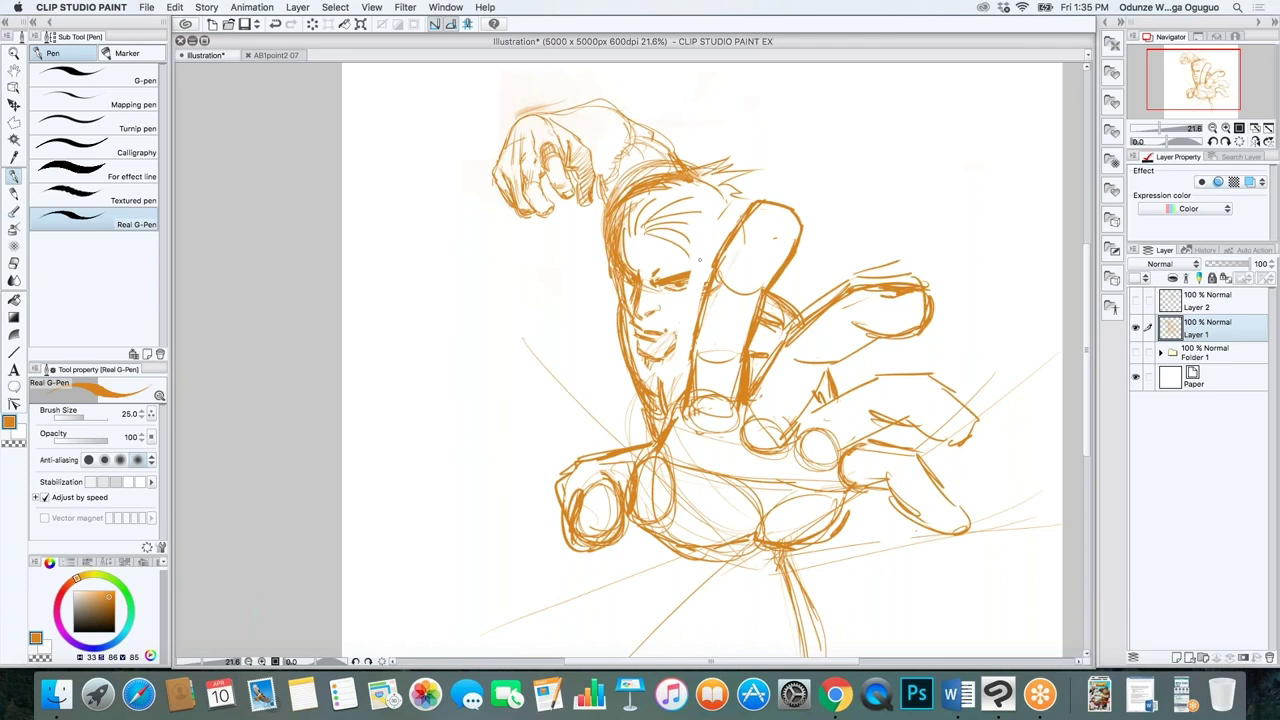
mouse_move(640, 228)
mouse_down()
mouse_move(628, 262)
mouse_move(696, 279)
mouse_up()
mouse_move(688, 338)
mouse_down()
mouse_move(654, 360)
mouse_move(690, 325)
mouse_up()
Hatch the chin and beard, erase stray strokes near the jaw, and reinforce the left jaw line
key(e)
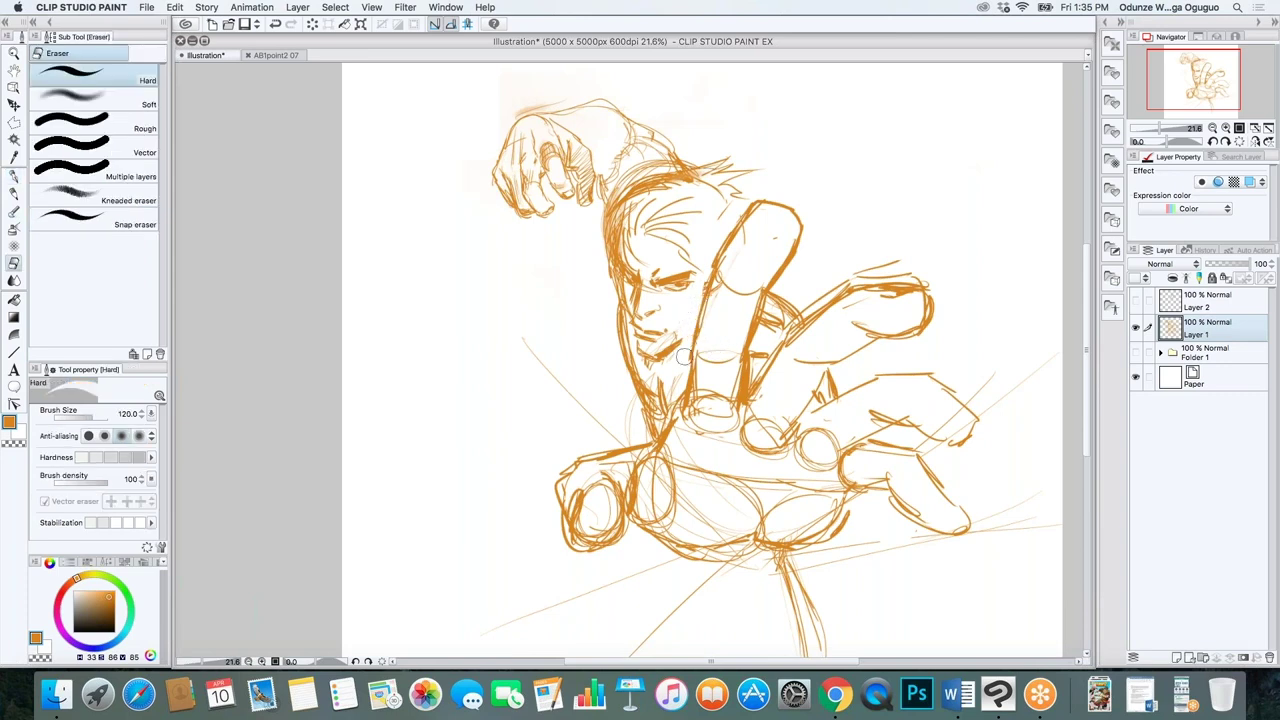
key(p)
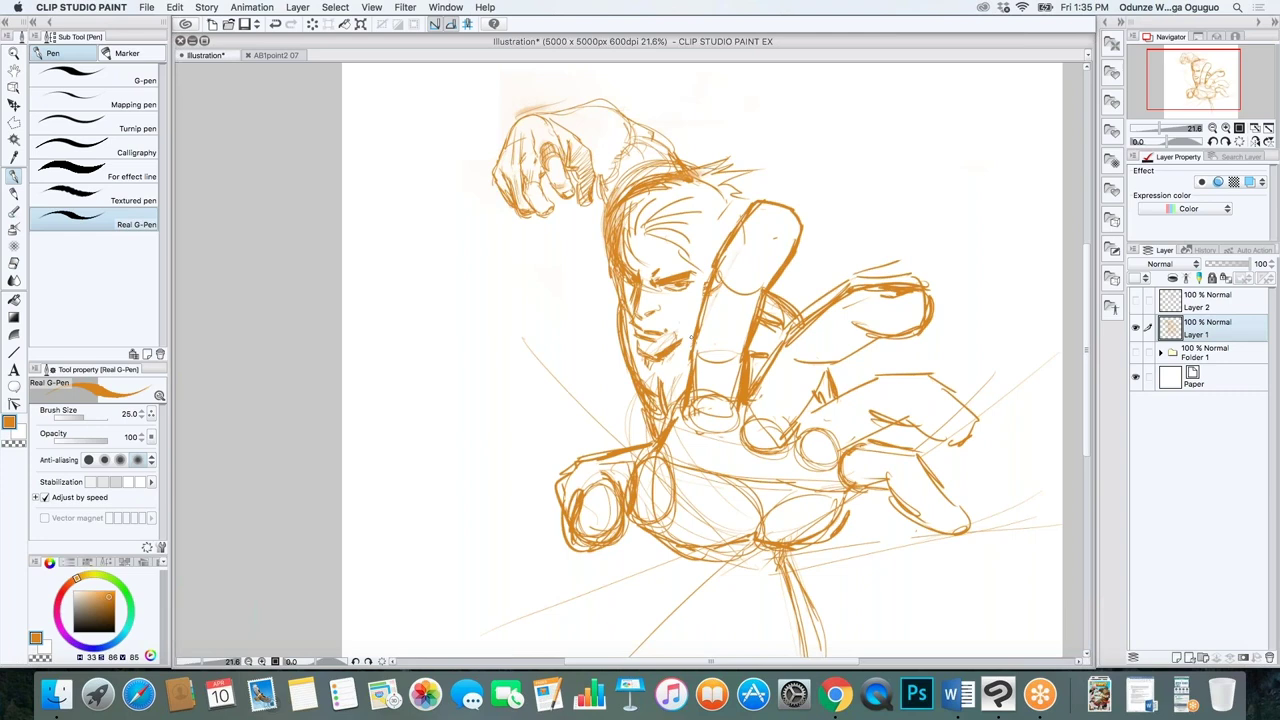
mouse_move(692, 341)
mouse_down()
mouse_move(658, 380)
mouse_move(666, 362)
mouse_move(666, 396)
mouse_up()
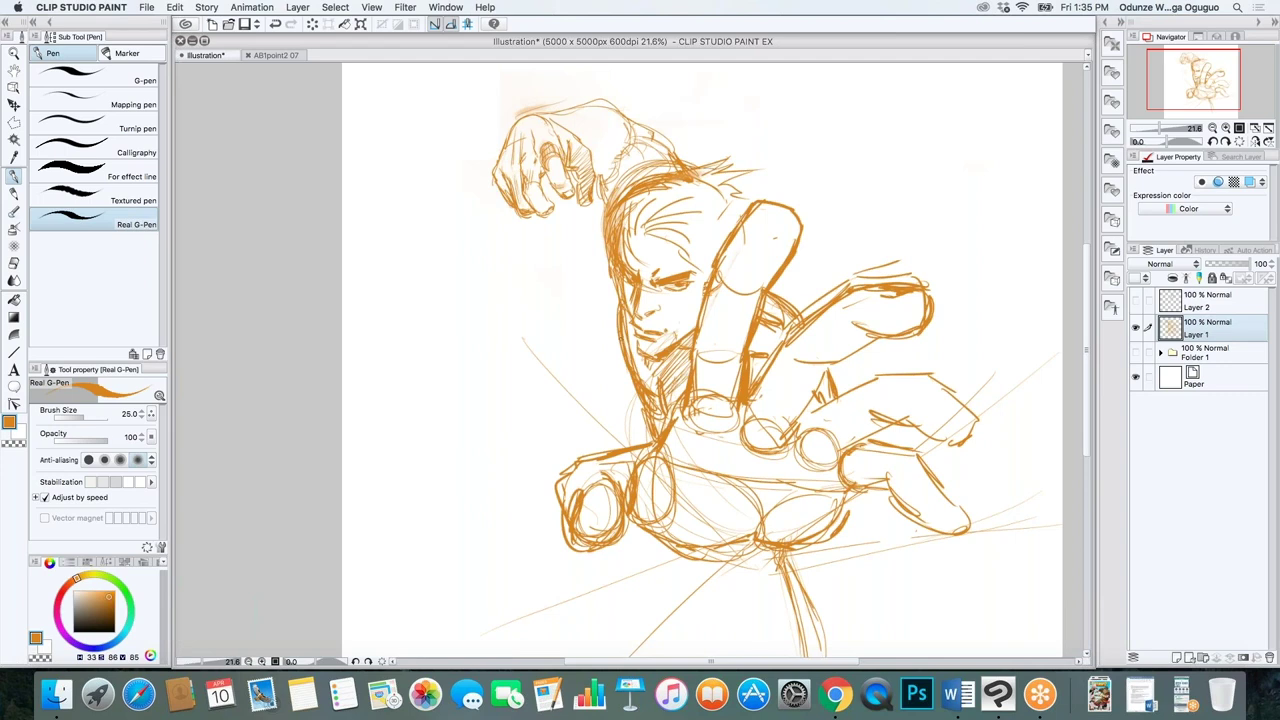
key(e)
drag(612, 310, 647, 390)
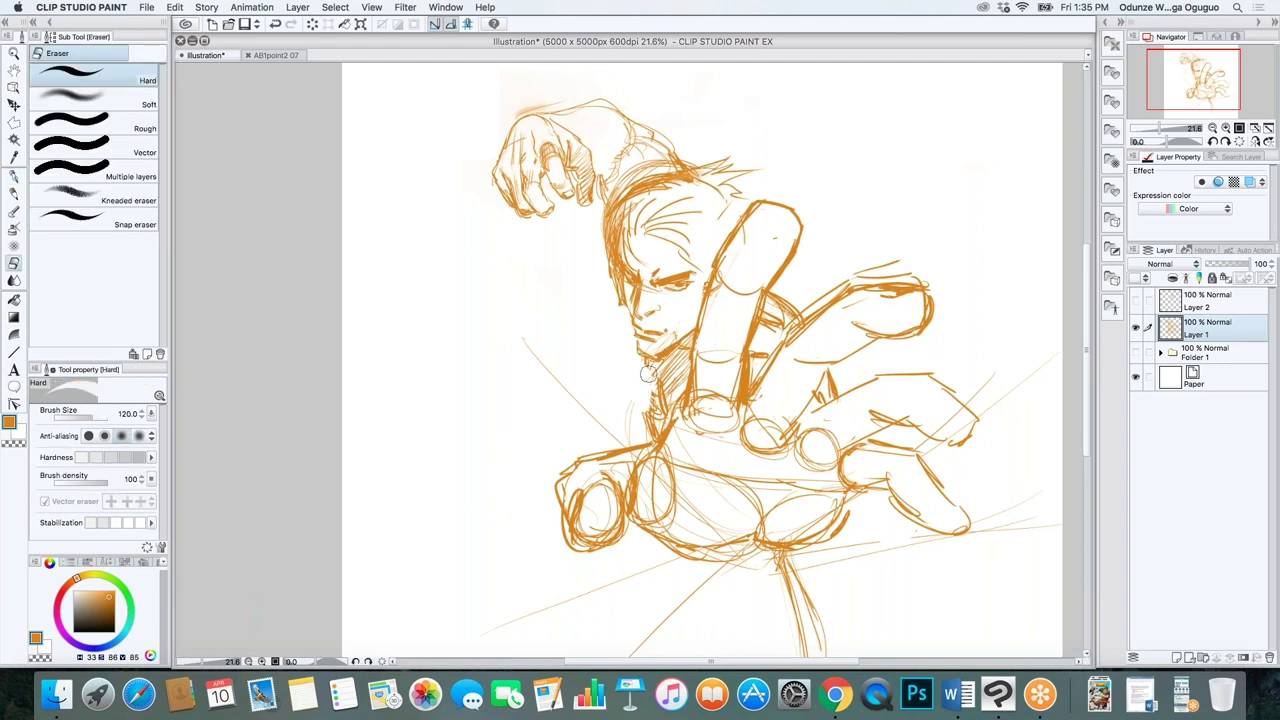
key(b)
key(p)
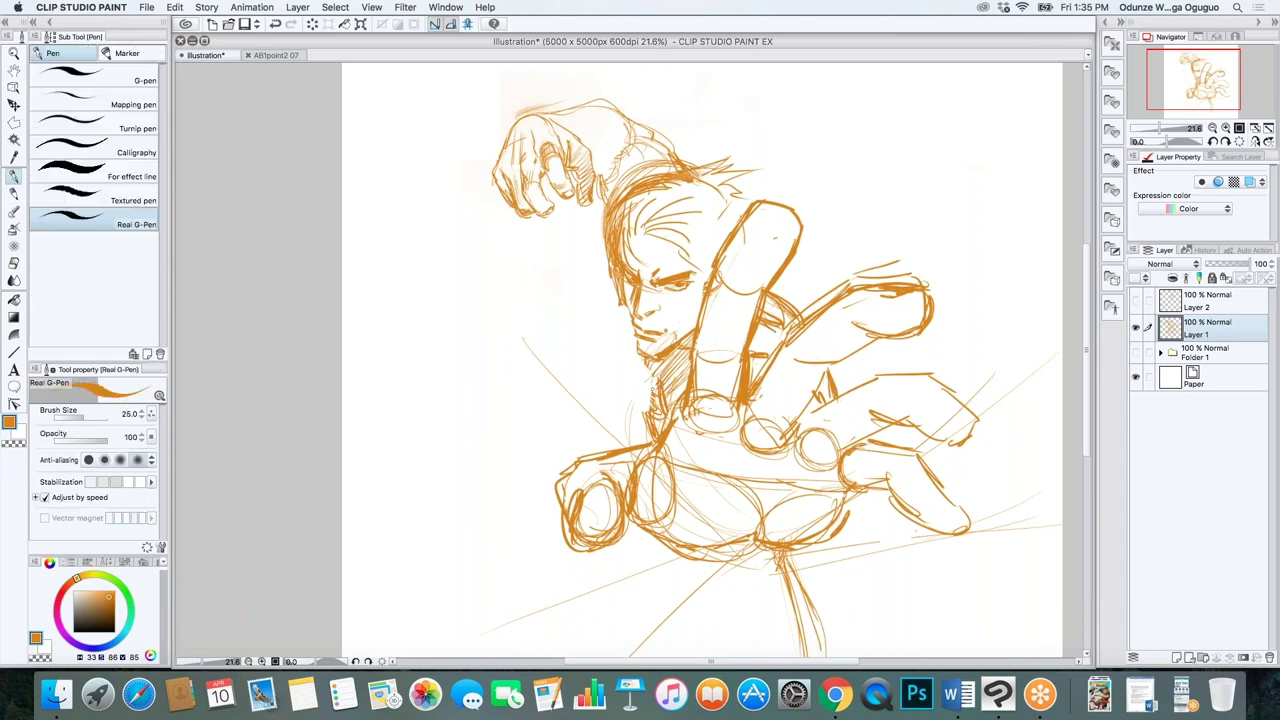
drag(622, 302, 656, 402)
Hatch the upper arm and neck, then add detail at the nose and cheek
drag(642, 354, 656, 404)
drag(780, 278, 814, 304)
mouse_move(868, 352)
mouse_down()
mouse_move(858, 386)
mouse_move(845, 376)
mouse_up()
key(super+z)
key(super+z)
key(super+z)
drag(782, 274, 806, 316)
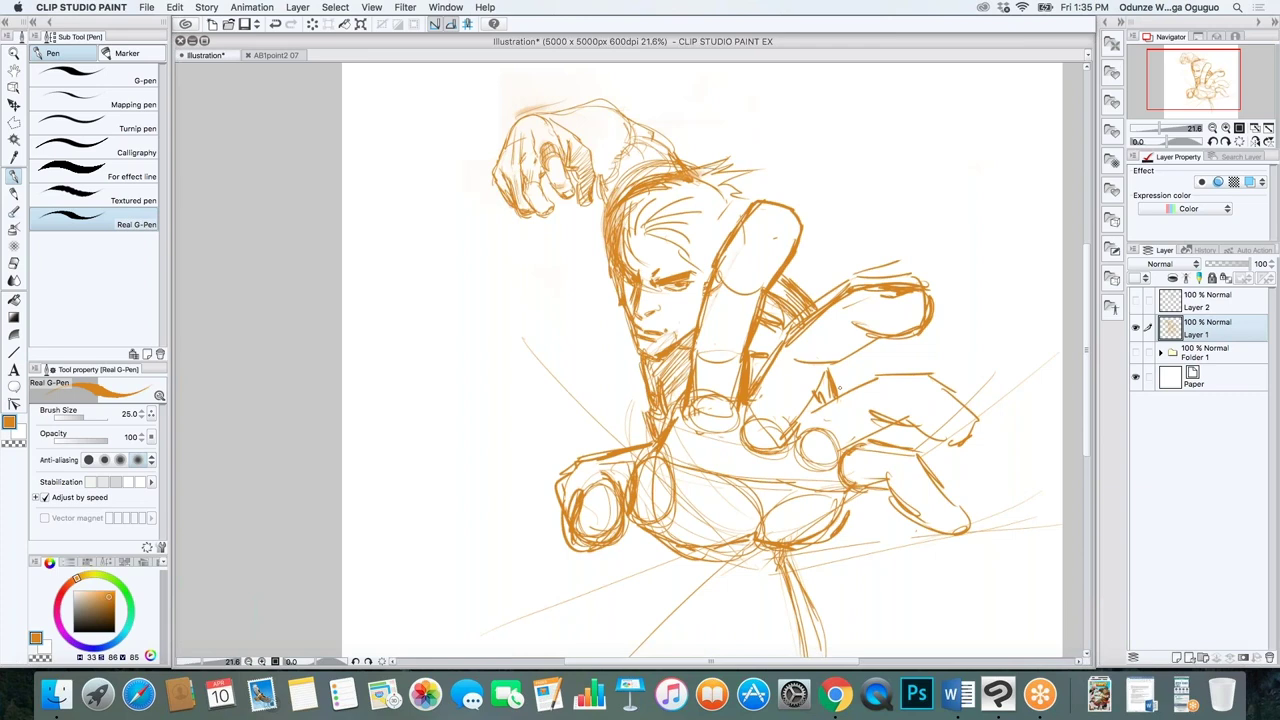
drag(672, 243, 705, 283)
Sketch the raised arm with a pointed open hand on the left, hatching its edges
mouse_move(411, 391)
mouse_down()
mouse_move(448, 264)
mouse_move(469, 338)
mouse_move(455, 390)
mouse_up()
drag(481, 274, 448, 393)
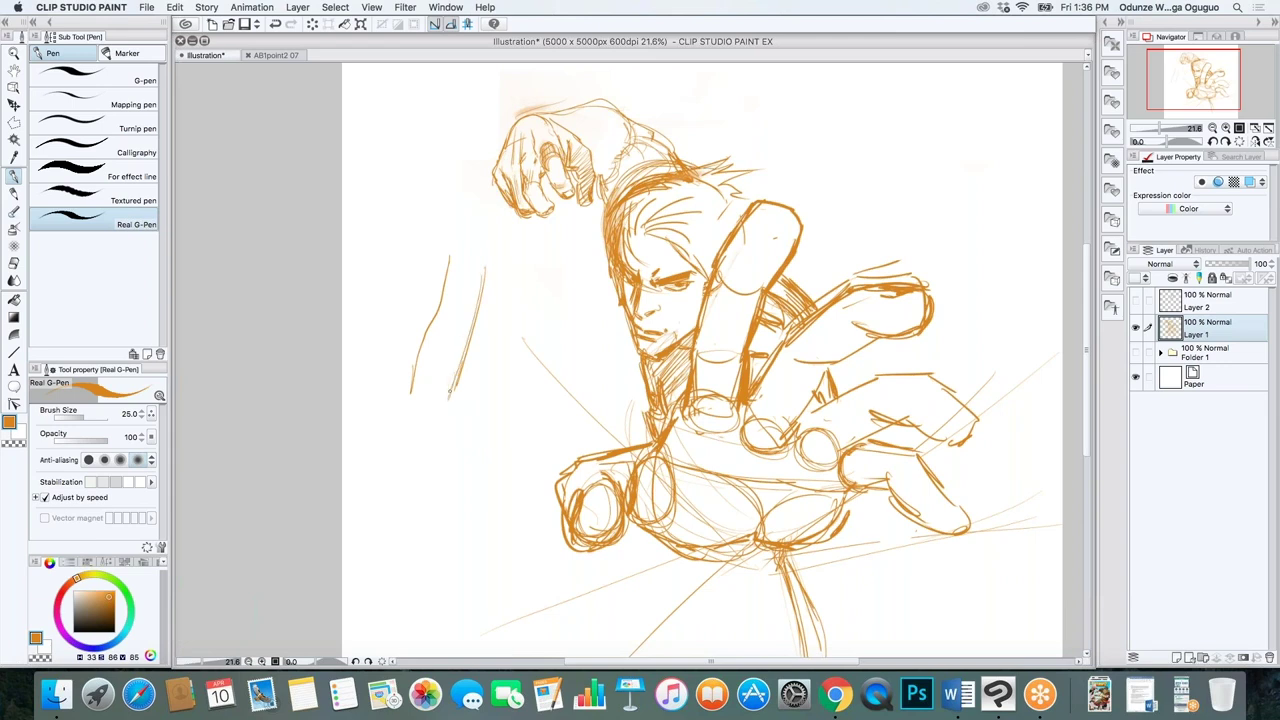
mouse_move(452, 250)
mouse_down()
mouse_move(448, 176)
mouse_move(483, 257)
mouse_move(431, 208)
mouse_move(458, 207)
mouse_move(483, 274)
mouse_up()
drag(470, 336, 416, 552)
drag(410, 396, 370, 542)
drag(484, 262, 449, 416)
drag(453, 368, 445, 422)
drag(456, 232, 445, 298)
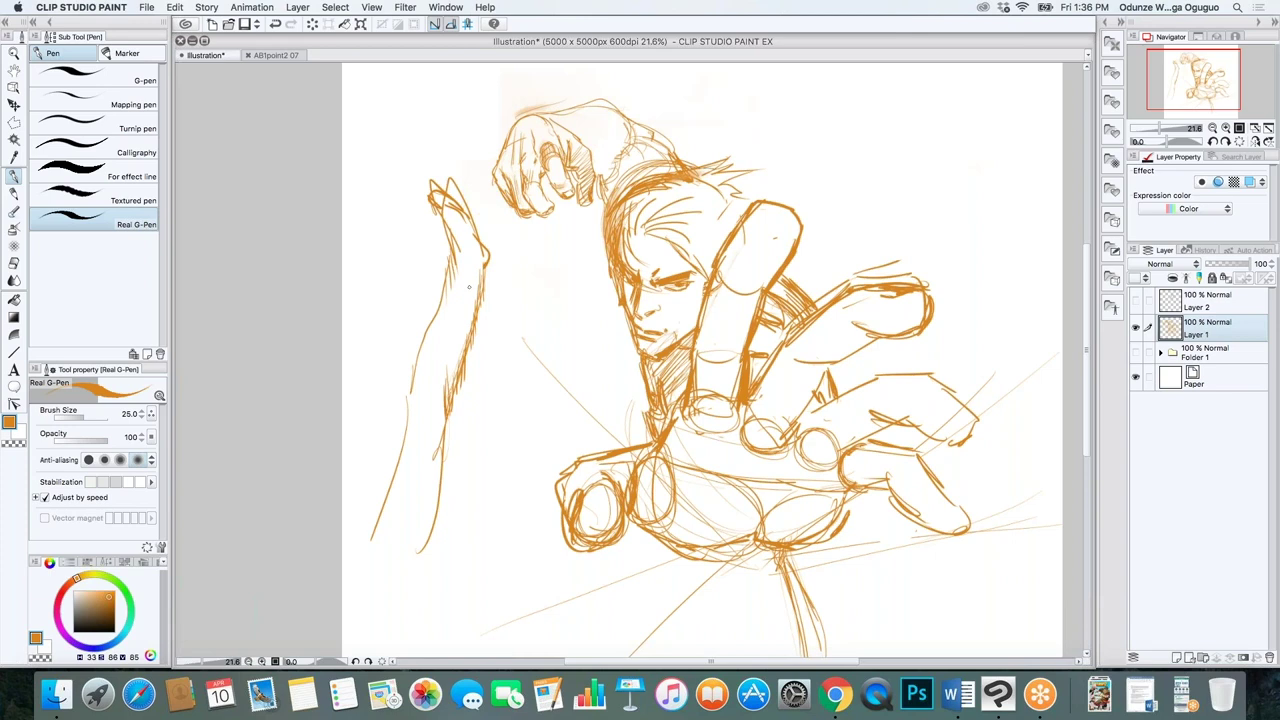
mouse_move(462, 260)
mouse_down()
mouse_move(452, 276)
mouse_move(484, 298)
mouse_move(480, 266)
mouse_move(484, 298)
mouse_up()
Draw short lines and a long diagonal under the lower hand's fingers
mouse_move(852, 498)
mouse_down()
mouse_move(857, 542)
mouse_move(880, 560)
mouse_move(864, 546)
mouse_up()
drag(868, 546, 948, 596)
scroll(915, 540, down, 5)
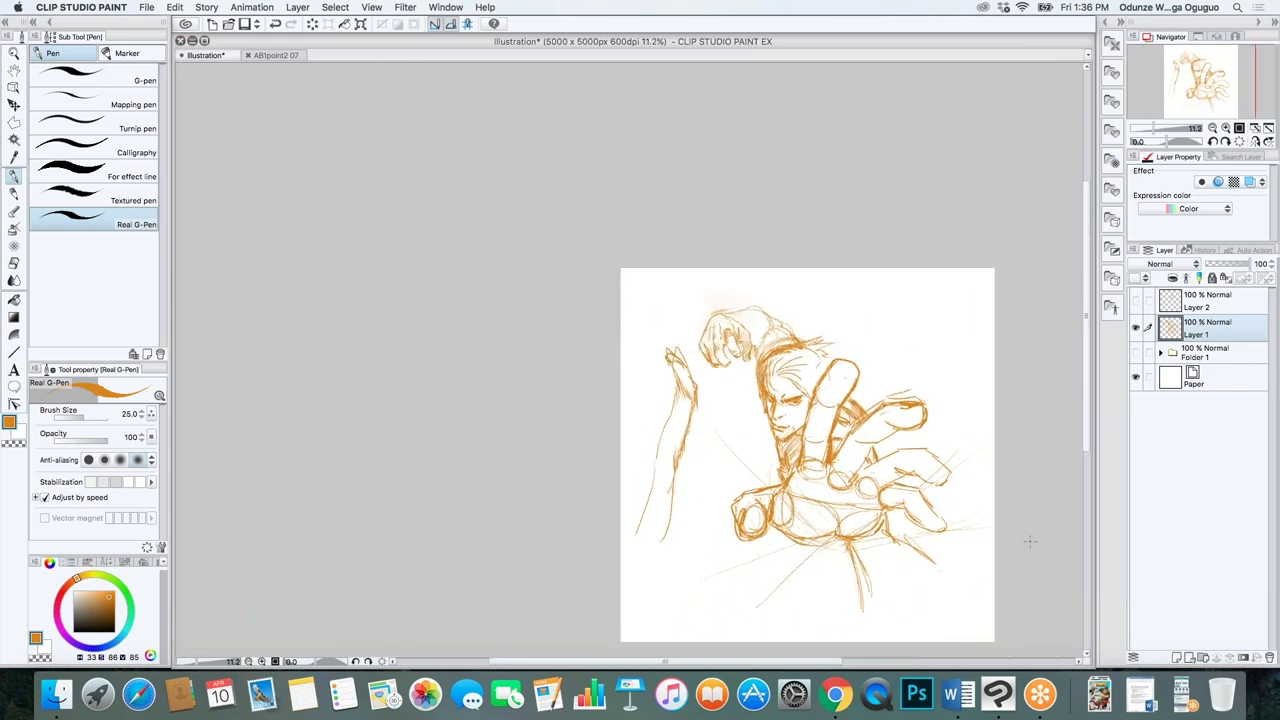